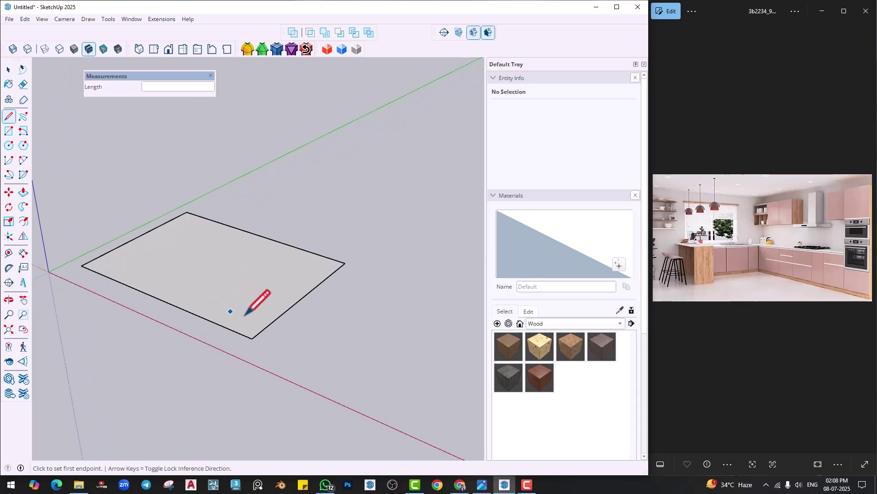
# Extrude the floor rectangle up 4" and make the resulting slab a group.
pyautogui.press('p')
pyautogui.click(260, 313)
pyautogui.press('Return')
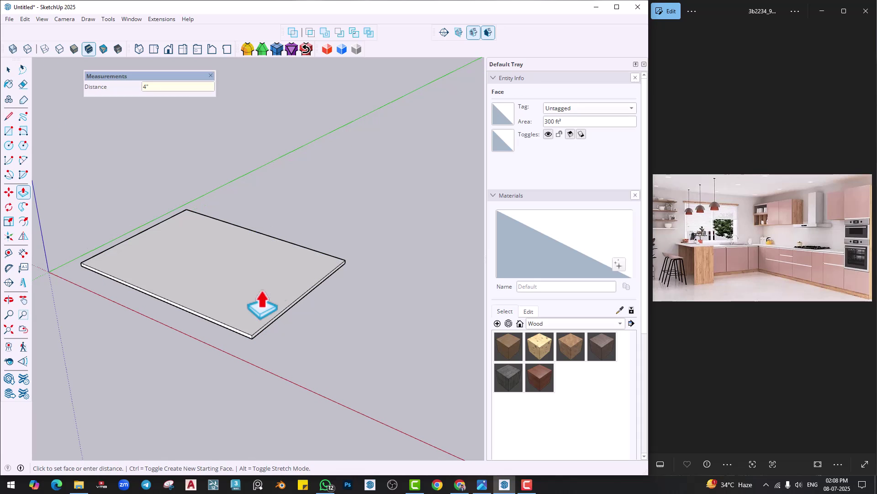
pyautogui.press('space')
pyautogui.scroll(2, 230, 304)
pyautogui.rightClick(224, 302)
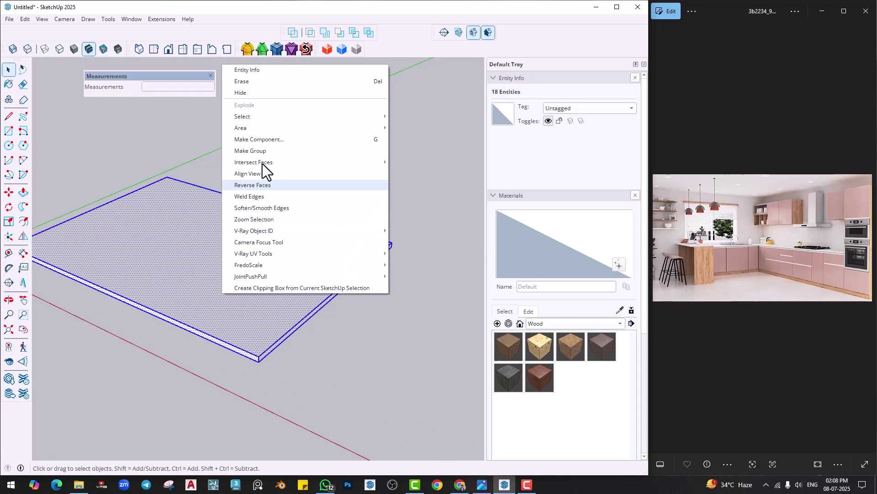
pyautogui.click(259, 154)
# Create a new tag named Floor.
pyautogui.click(520, 194)
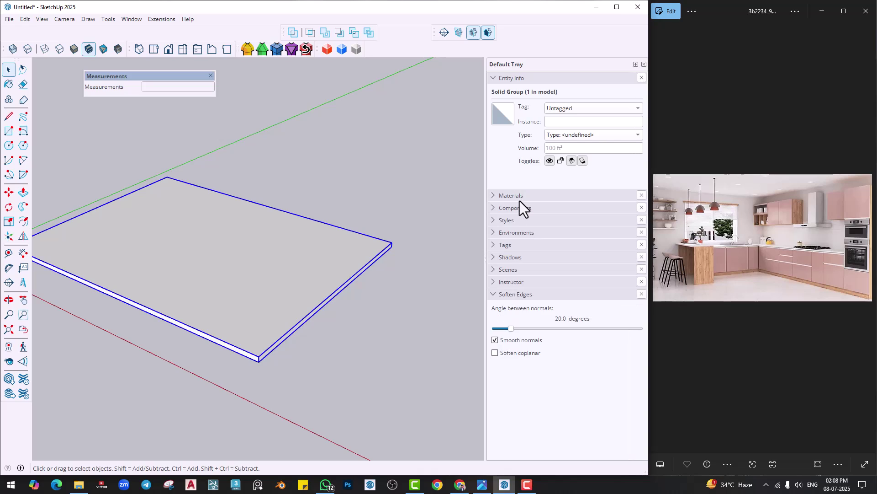
pyautogui.click(512, 245)
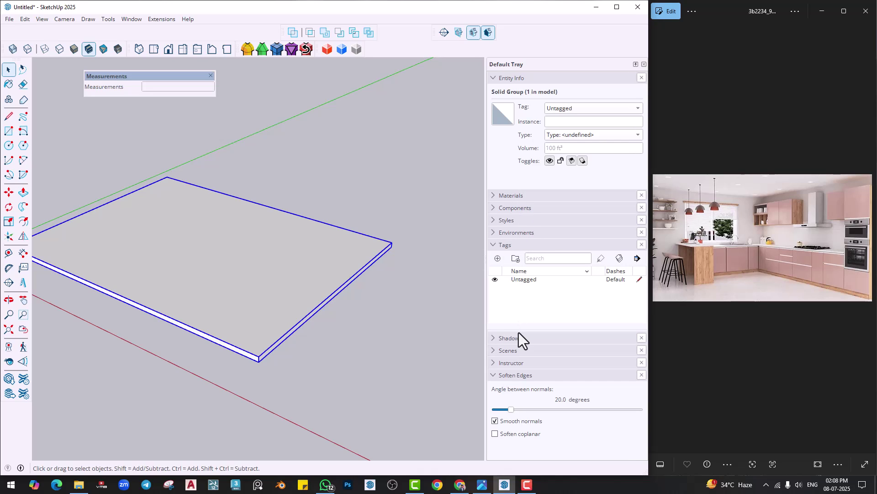
pyautogui.moveTo(518, 329); pyautogui.dragTo(520, 352)
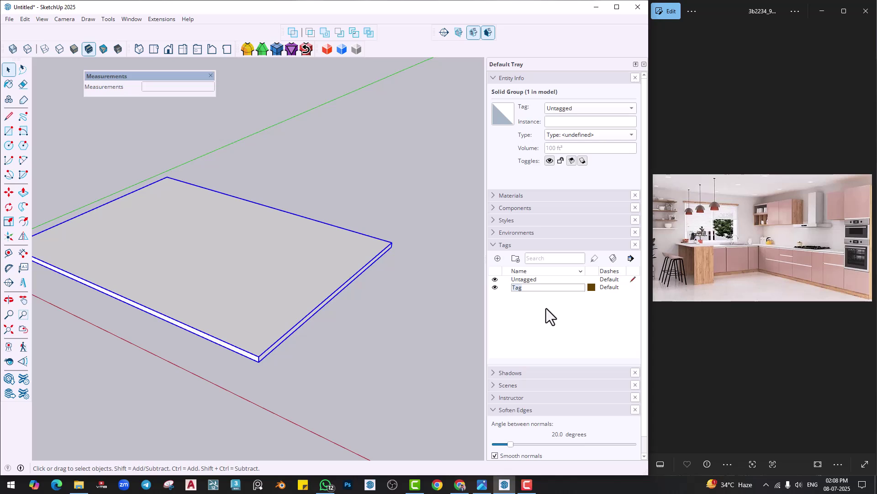
pyautogui.write('Floor')
pyautogui.press('Return')
# Assign the Floor tag to the slab group and deselect it.
pyautogui.scroll(-1, 174, 324)
pyautogui.click(579, 108)
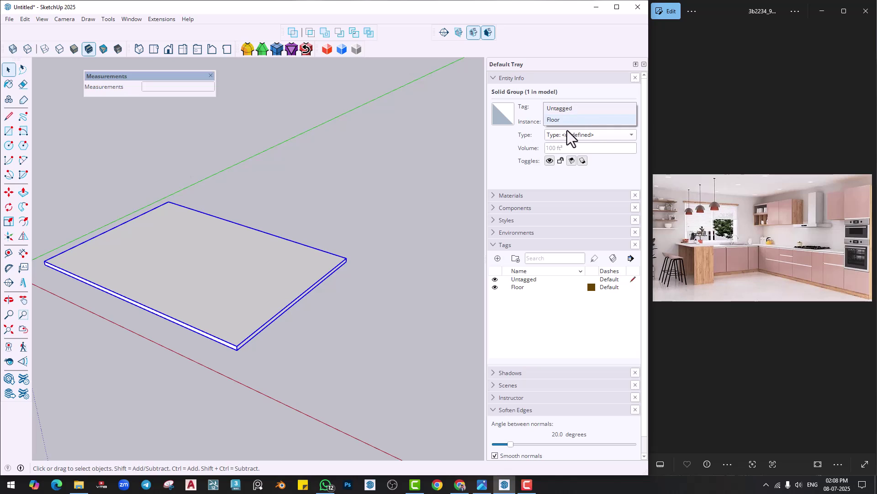
pyautogui.click(563, 124)
pyautogui.click(275, 218)
# Place guides 4" inside the slab's left and back edges with the Tape Measure.
pyautogui.moveTo(188, 218); pyautogui.dragTo(257, 250, button='middle')
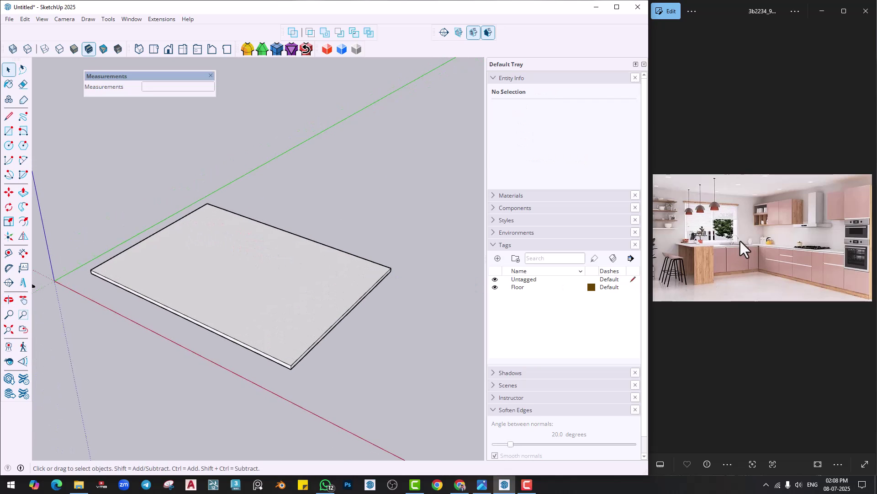
pyautogui.click(9, 253)
pyautogui.scroll(1, 150, 258)
pyautogui.click(130, 243)
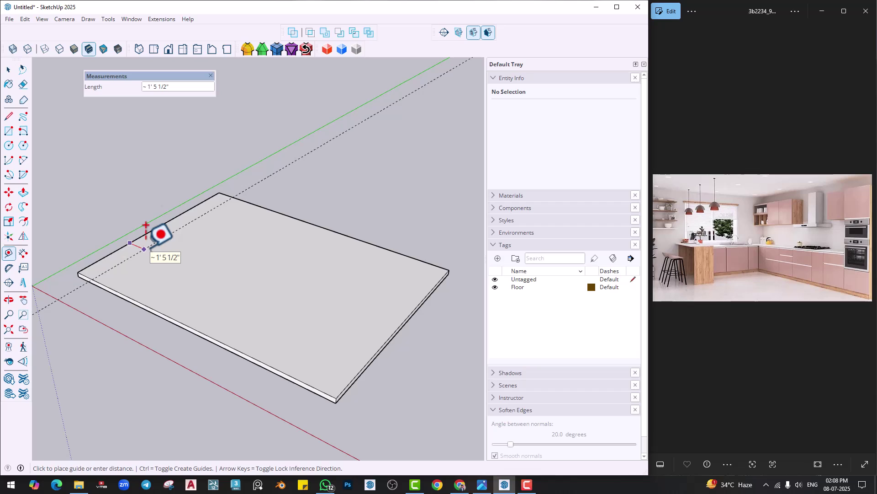
pyautogui.write('4')
pyautogui.press('Return')
pyautogui.scroll(1, 197, 226)
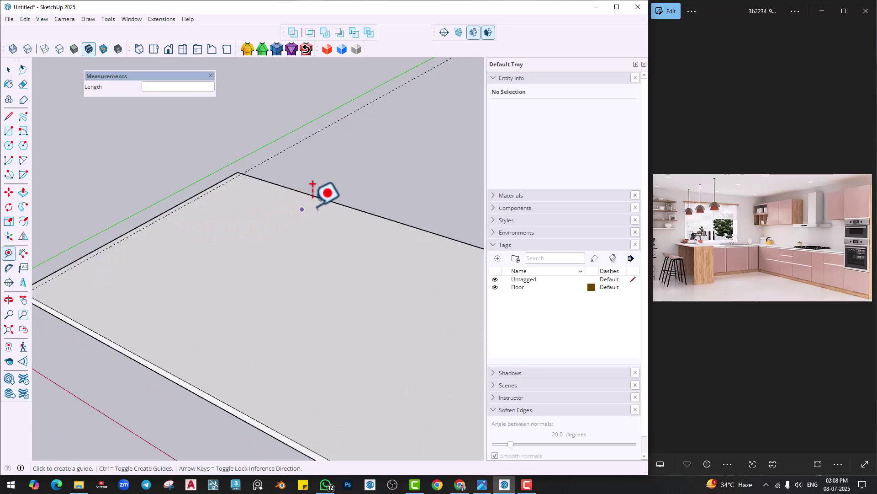
pyautogui.click(320, 198)
pyautogui.press('Return')
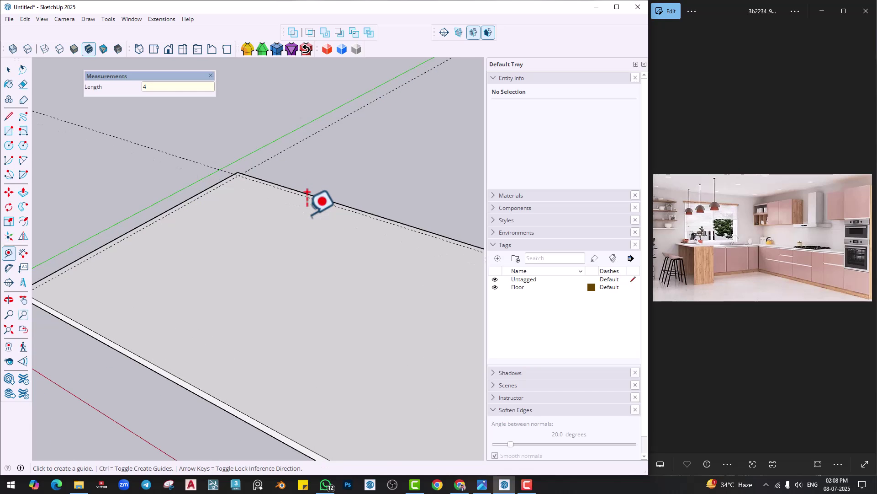
# Draw a 4" by 15' rectangle along the slab's left edge as the side wall's footprint.
pyautogui.scroll(-2, 251, 251)
pyautogui.press('r')
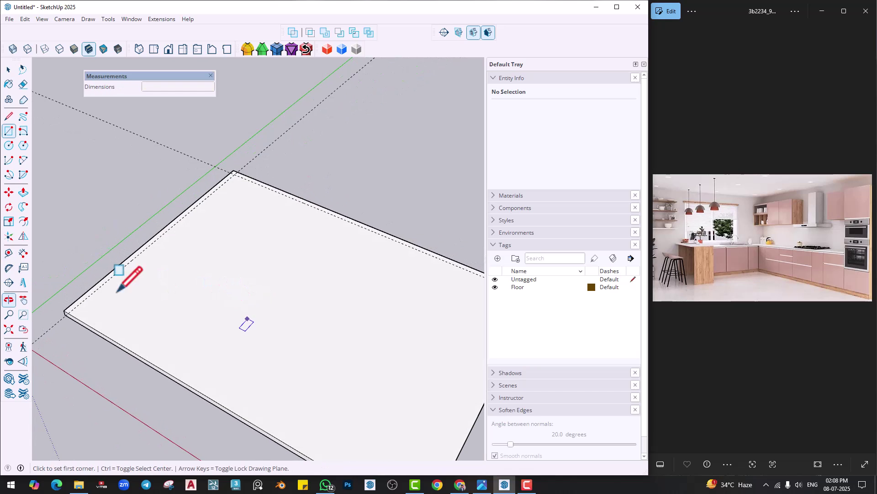
pyautogui.click(63, 311)
pyautogui.scroll(1, 239, 166)
pyautogui.write("4,15'")
pyautogui.press('Return')
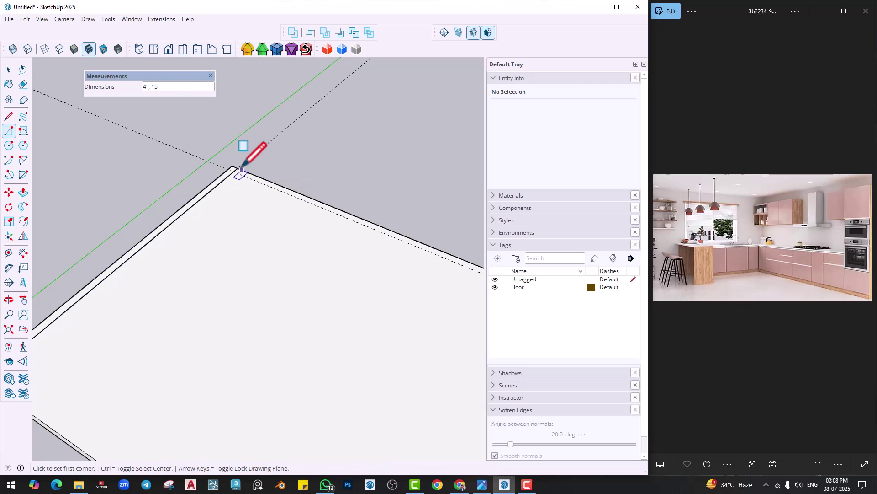
# Draw a rectangle along the slab's back edge, from the left wall strip to the far corner, following the 4" guide.
pyautogui.click(239, 169)
pyautogui.scroll(-2, 327, 229)
pyautogui.keyDown('shift'); pyautogui.moveTo(420, 292); pyautogui.dragTo(256, 235, button='middle'); pyautogui.keyUp('shift')
pyautogui.scroll(2, 322, 223)
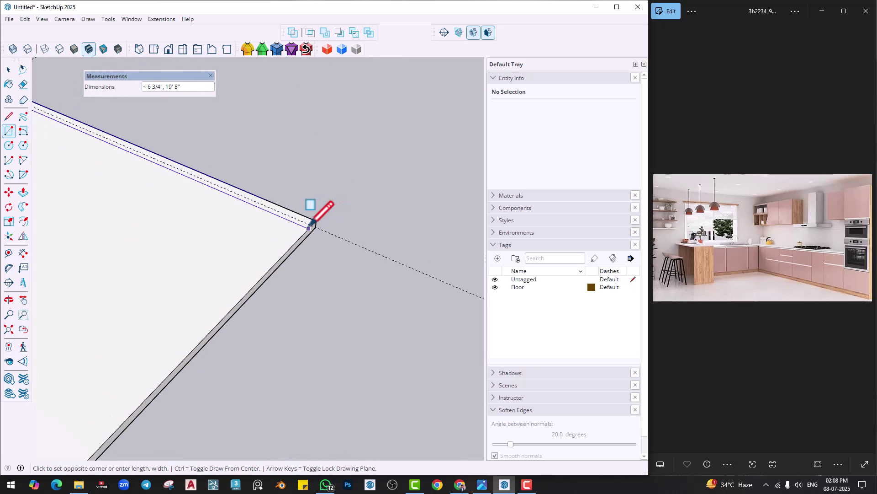
pyautogui.click(313, 224)
# Erase the edge that divides the two wall strips at the back corner.
pyautogui.scroll(-3, 239, 280)
pyautogui.scroll(3, 212, 203)
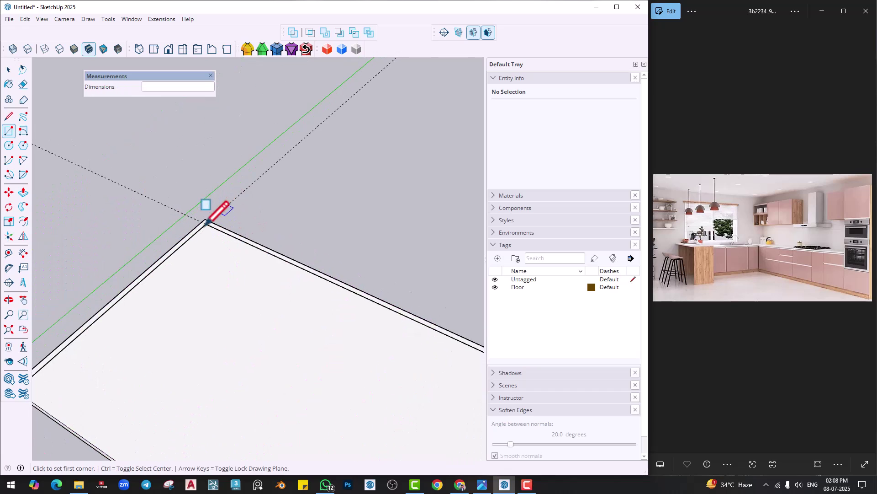
pyautogui.scroll(1, 212, 223)
pyautogui.press('e')
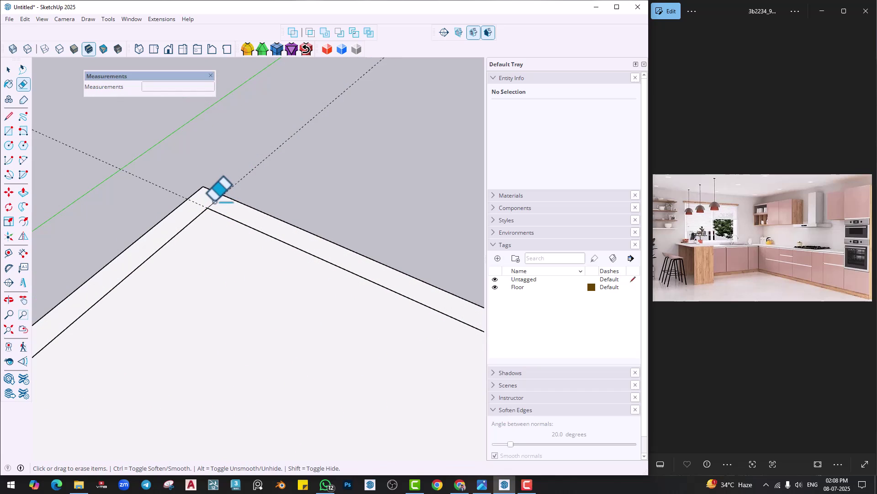
# Extrude the L-shaped wall footprint up 8'.
pyautogui.press('p')
pyautogui.click(236, 215)
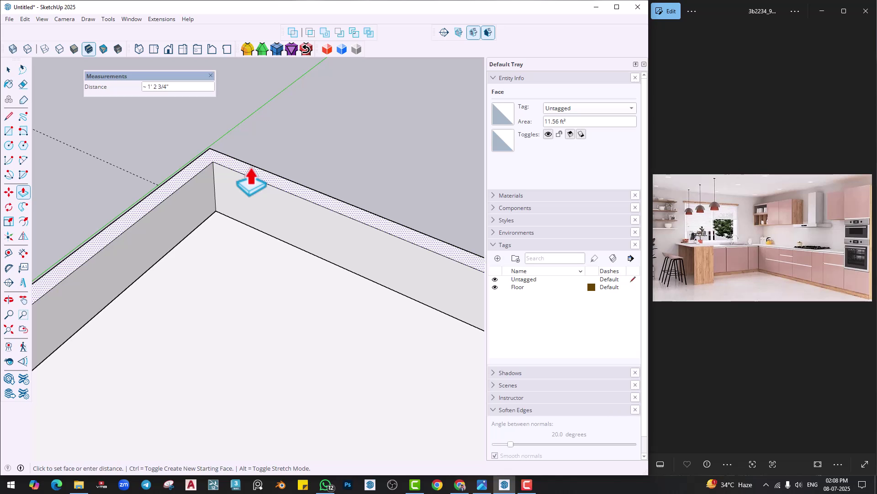
pyautogui.write("8'")
pyautogui.press('Return')
# Select all connected wall geometry, make it a group and deselect it.
pyautogui.scroll(-4, 239, 265)
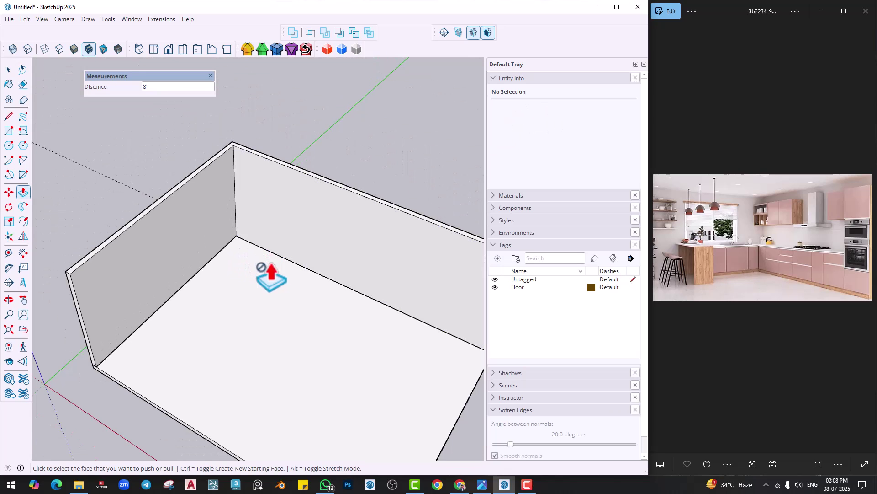
pyautogui.keyDown('shift'); pyautogui.moveTo(292, 247); pyautogui.dragTo(281, 206, button='middle'); pyautogui.keyUp('shift')
pyautogui.press('space')
pyautogui.tripleClick(266, 200)
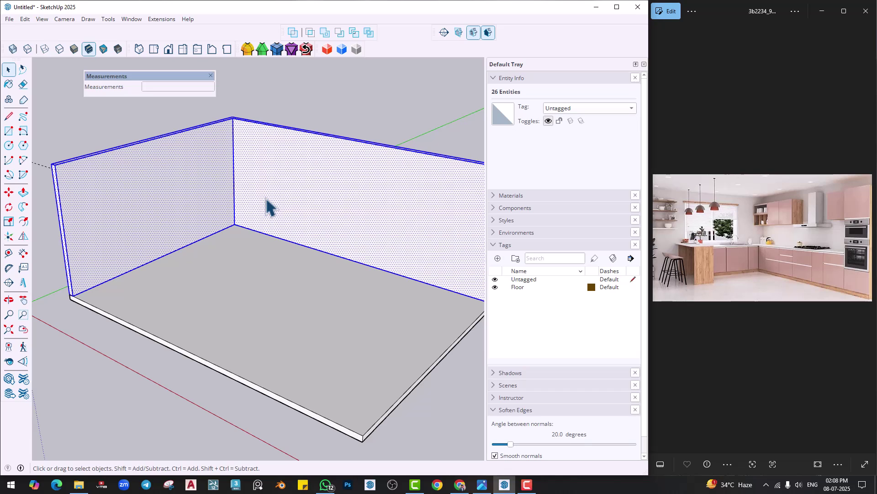
pyautogui.rightClick(270, 186)
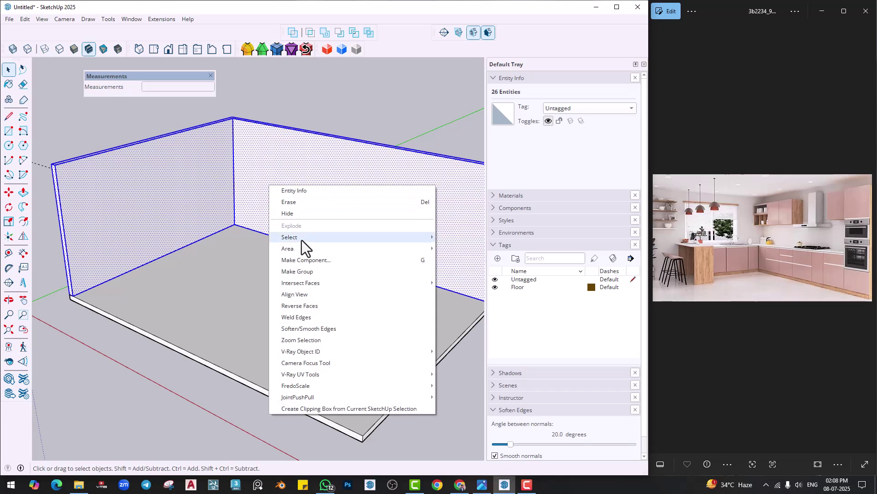
pyautogui.click(300, 271)
pyautogui.scroll(-3, 293, 214)
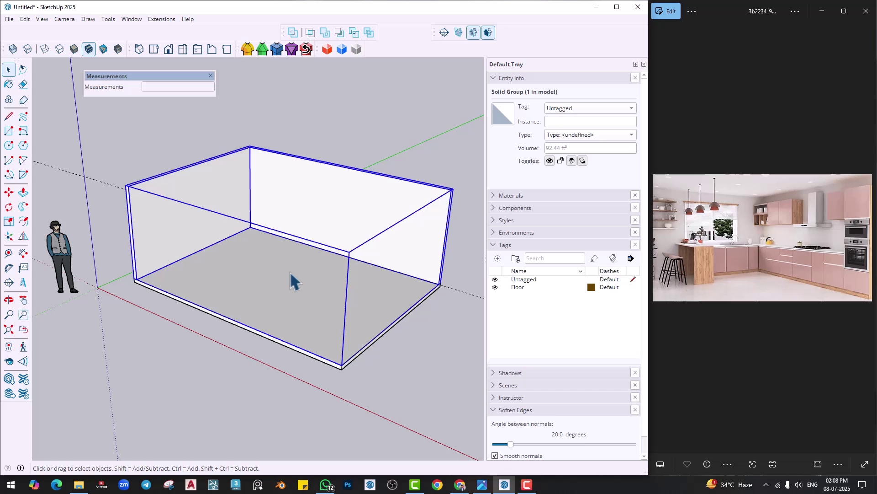
pyautogui.click(257, 384)
# Place guides on the floor 2' out from the left wall and the back wall.
pyautogui.moveTo(255, 255); pyautogui.dragTo(247, 235, button='middle')
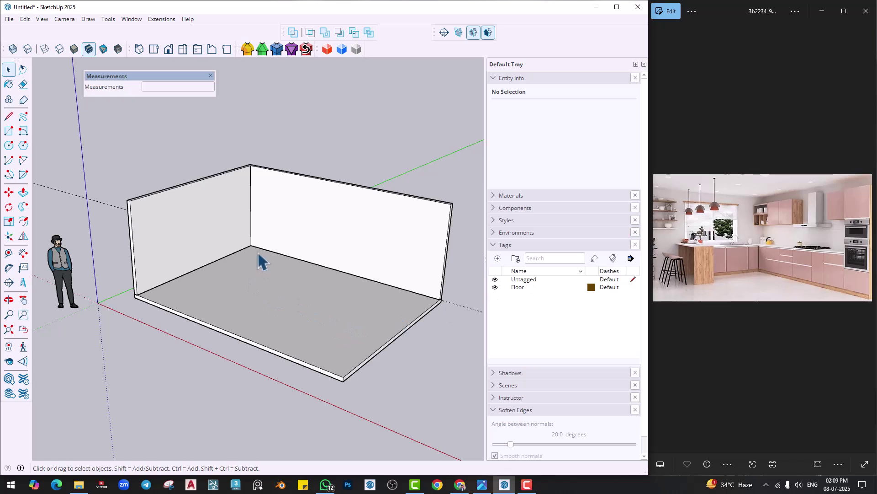
pyautogui.scroll(2, 257, 270)
pyautogui.scroll(3, 258, 287)
pyautogui.click(9, 252)
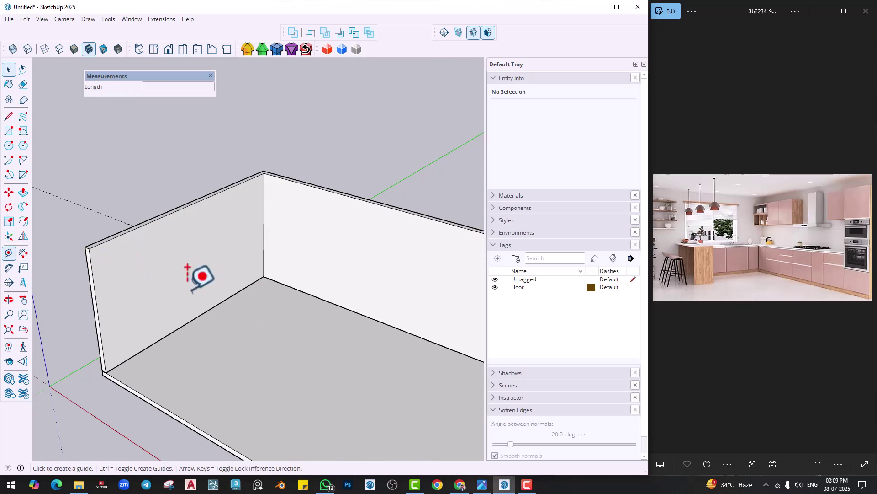
pyautogui.scroll(2, 263, 334)
pyautogui.moveTo(263, 334); pyautogui.dragTo(262, 347, button='middle')
pyautogui.click(199, 304)
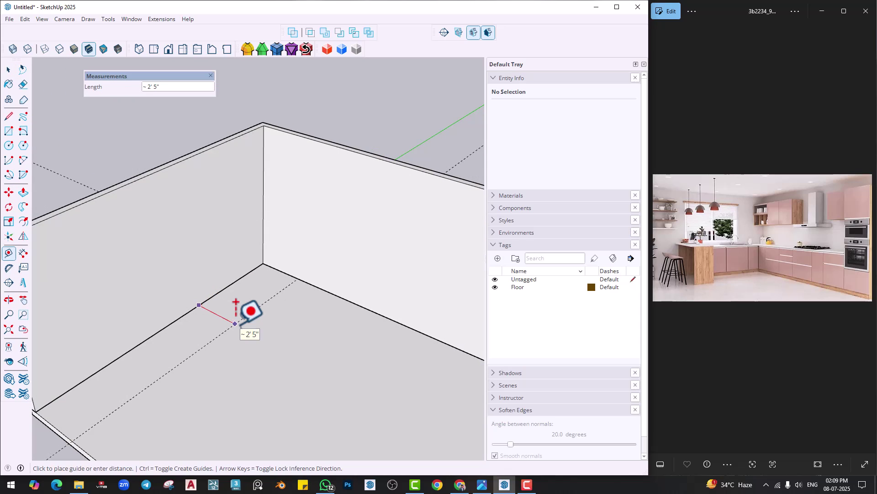
pyautogui.write("2'")
pyautogui.press('Return')
pyautogui.click(347, 300)
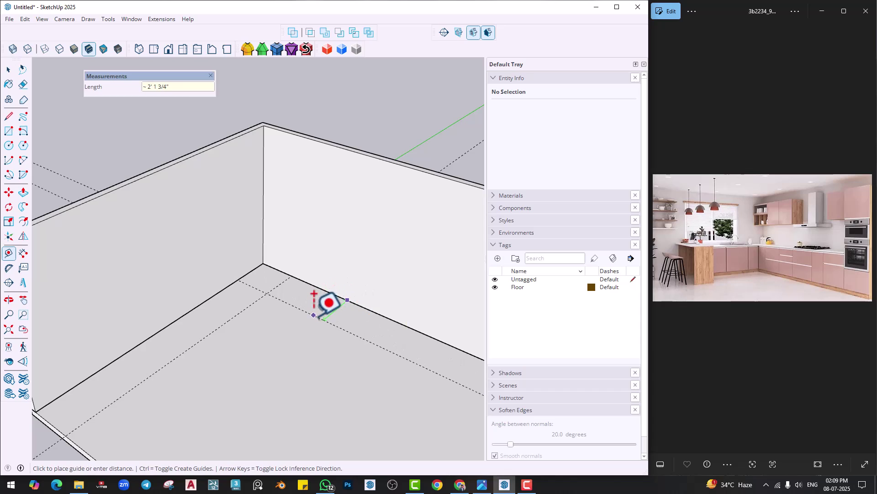
pyautogui.press('Return')
# Draw 2' wide rectangles along both walls, the left one about 8' 10 5/8" long, and erase their shared edges to form an L-shaped footprint.
pyautogui.press('r')
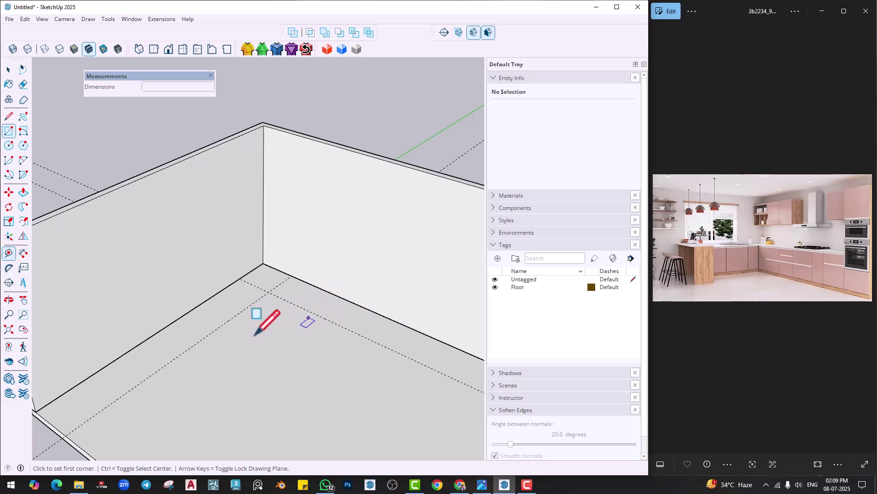
pyautogui.click(137, 351)
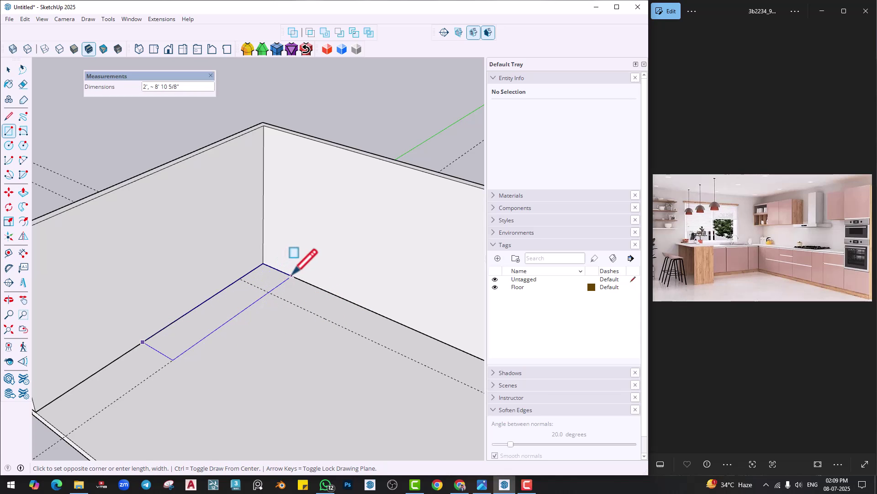
pyautogui.click(265, 295)
pyautogui.click(292, 276)
pyautogui.moveTo(376, 340); pyautogui.dragTo(341, 344, button='middle')
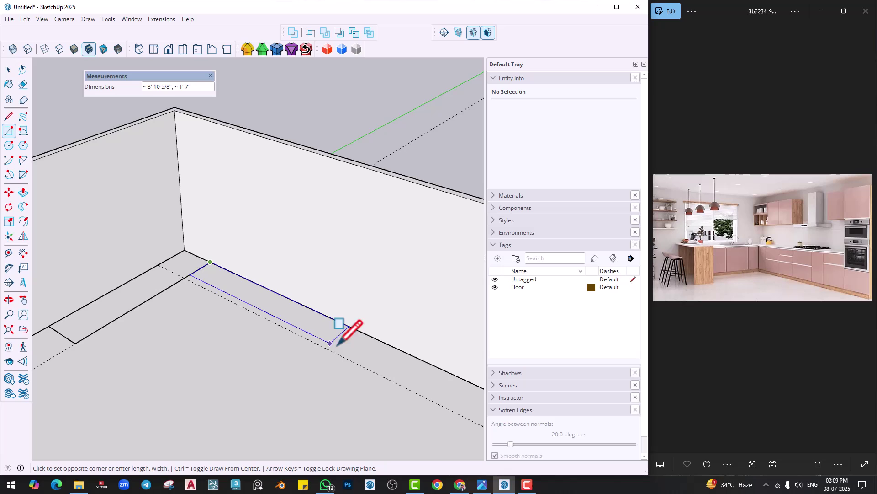
pyautogui.click(354, 361)
pyautogui.press('e')
pyautogui.click(199, 269)
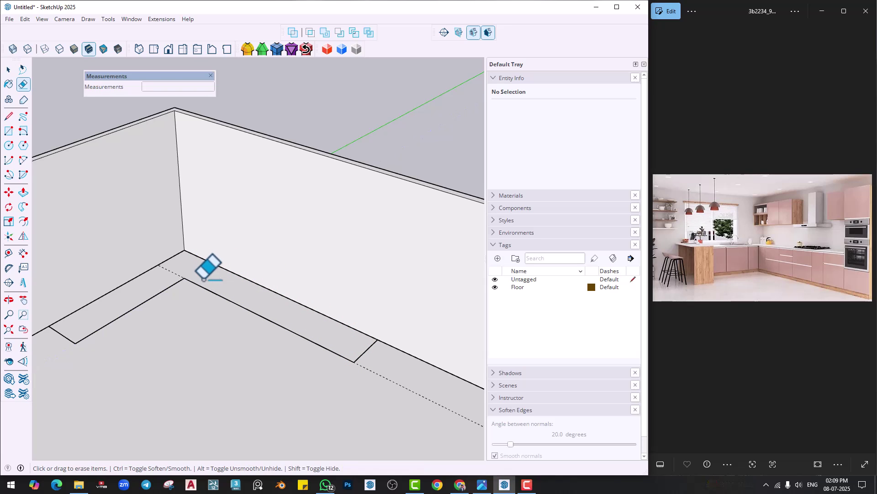
# Extrude the L-shaped cabinet footprint up 2'.
pyautogui.press('p')
pyautogui.click(238, 310)
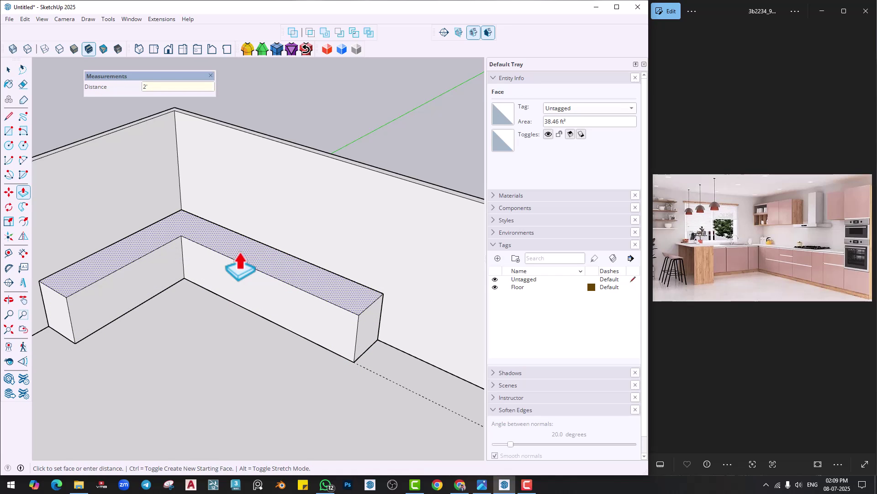
pyautogui.press('Return')
pyautogui.press('space')
pyautogui.moveTo(278, 343); pyautogui.dragTo(221, 249, button='middle')
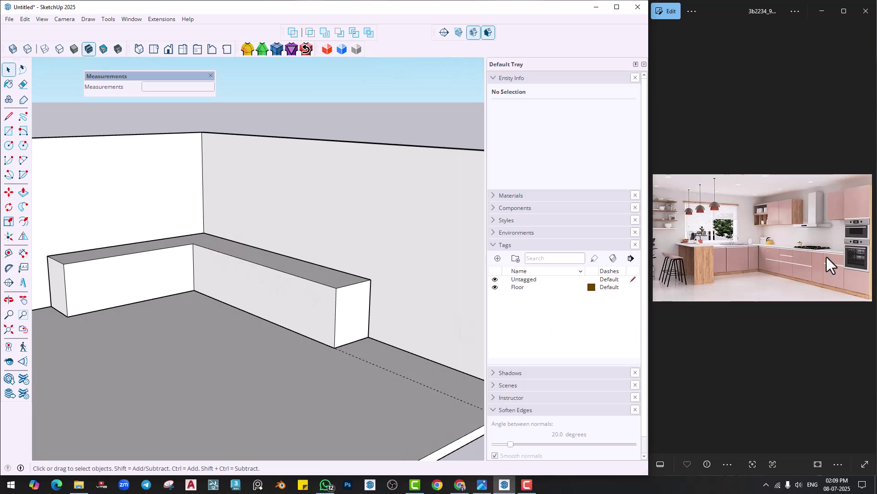
# Select the whole base cabinet block, make it a group and deselect it.
pyautogui.keyDown('shift'); pyautogui.moveTo(204, 278); pyautogui.dragTo(317, 311, button='middle'); pyautogui.keyUp('shift')
pyautogui.scroll(2, 288, 294)
pyautogui.tripleClick(230, 285)
pyautogui.rightClick(233, 293)
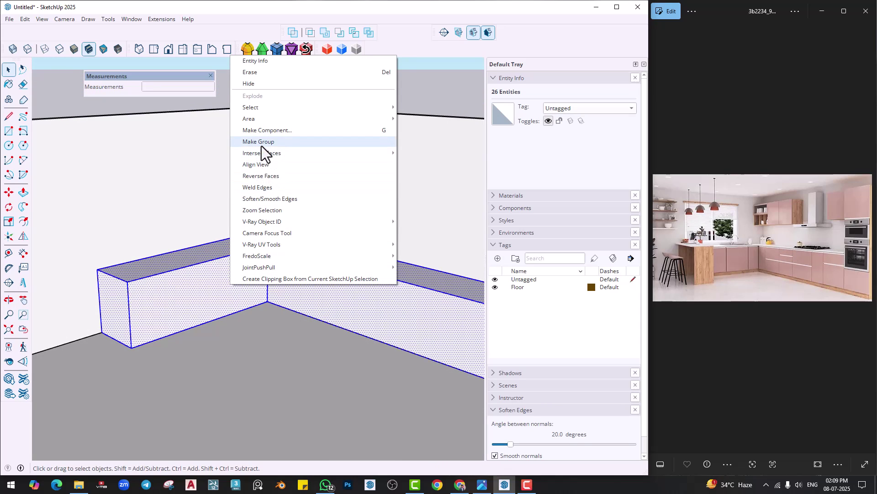
pyautogui.click(261, 146)
pyautogui.moveTo(262, 147); pyautogui.dragTo(237, 132, button='middle')
pyautogui.click(236, 127)
# Place a vertical guide 1" from the inner corner edge on the front face of the back-wall cabinet.
pyautogui.scroll(3, 213, 316)
pyautogui.moveTo(219, 336); pyautogui.dragTo(203, 318, button='middle')
pyautogui.moveTo(285, 323); pyautogui.dragTo(291, 343, button='middle')
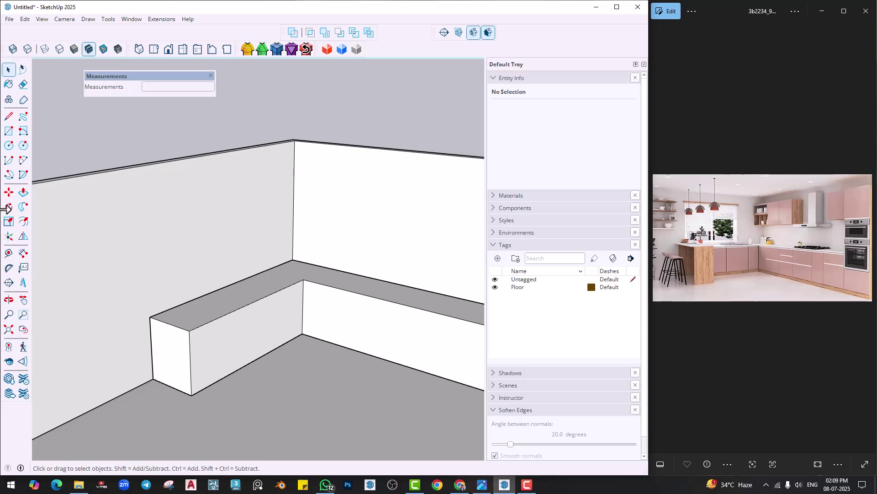
pyautogui.click(9, 253)
pyautogui.scroll(2, 329, 297)
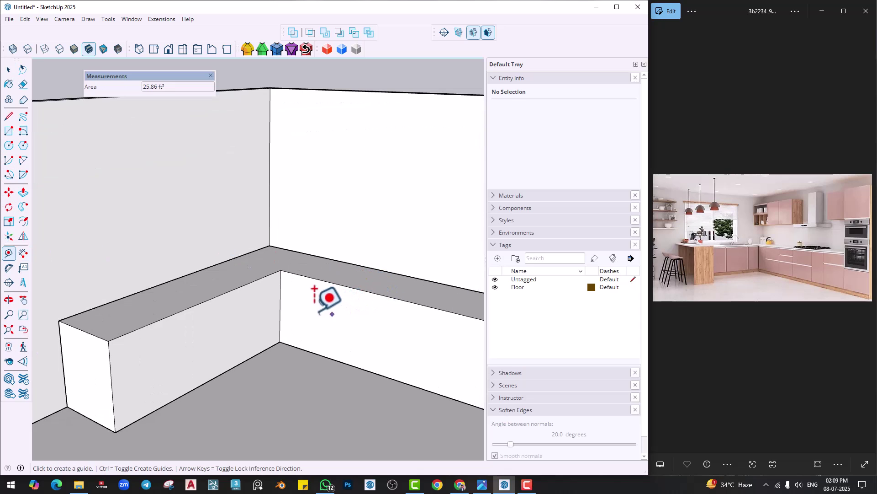
pyautogui.click(280, 304)
pyautogui.scroll(3, 280, 304)
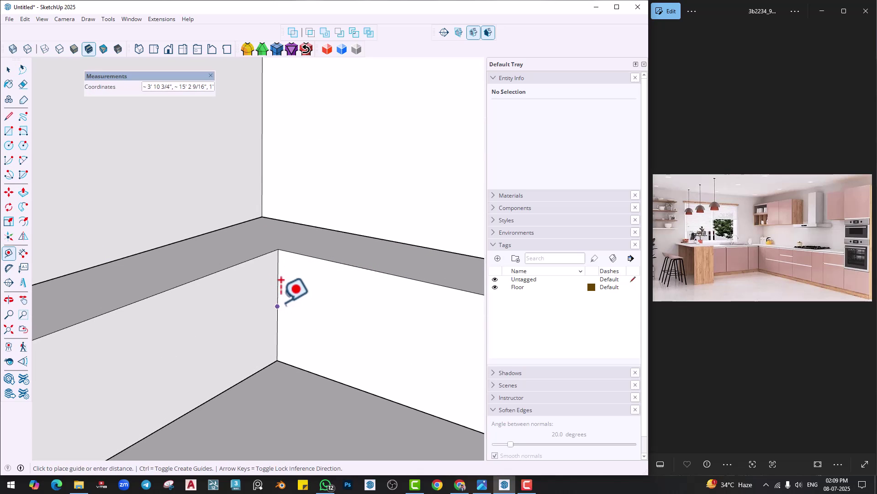
pyautogui.click(299, 283)
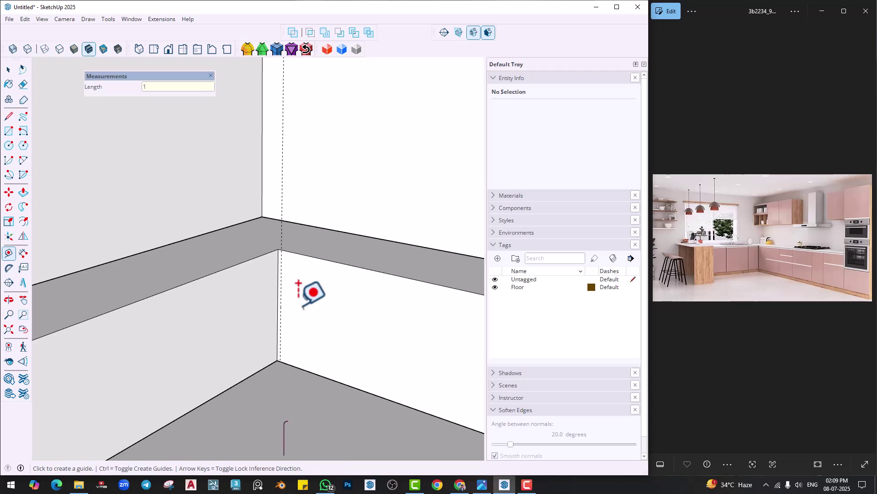
# Draw a 1" × 2' 6" rectangle between the inner corner edge and the guide and extrude it 4" along the left cabinet run.
pyautogui.press('r')
pyautogui.scroll(2, 279, 241)
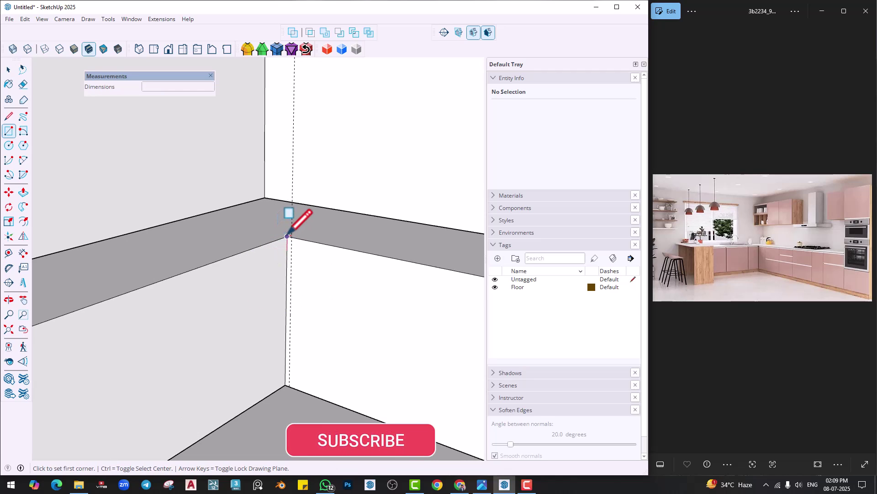
pyautogui.click(287, 236)
pyautogui.click(289, 387)
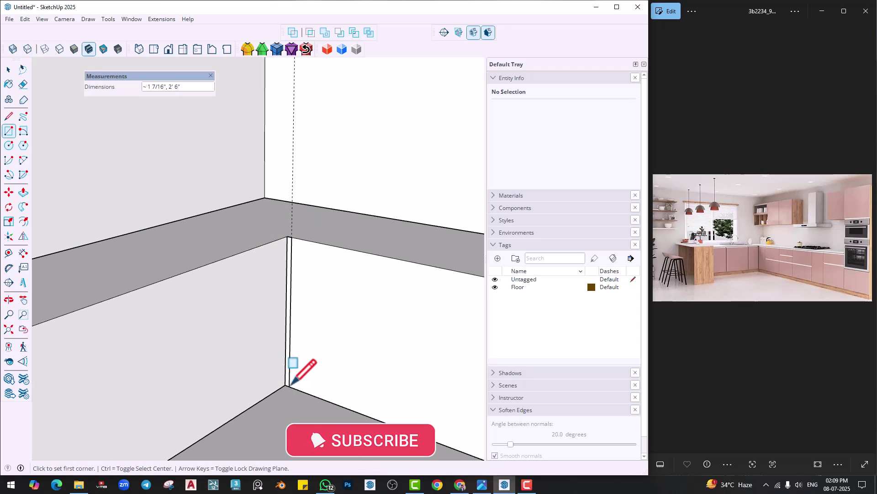
pyautogui.press('p')
pyautogui.click(288, 374)
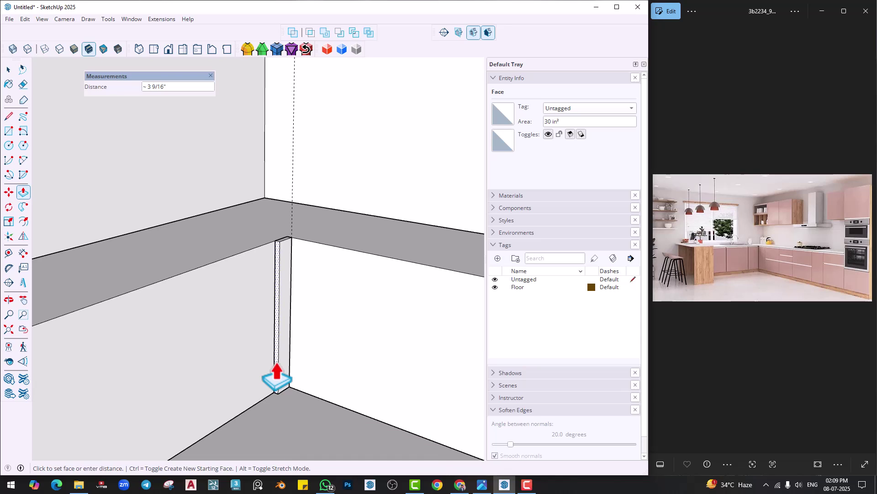
pyautogui.write('4"')
pyautogui.press('Return')
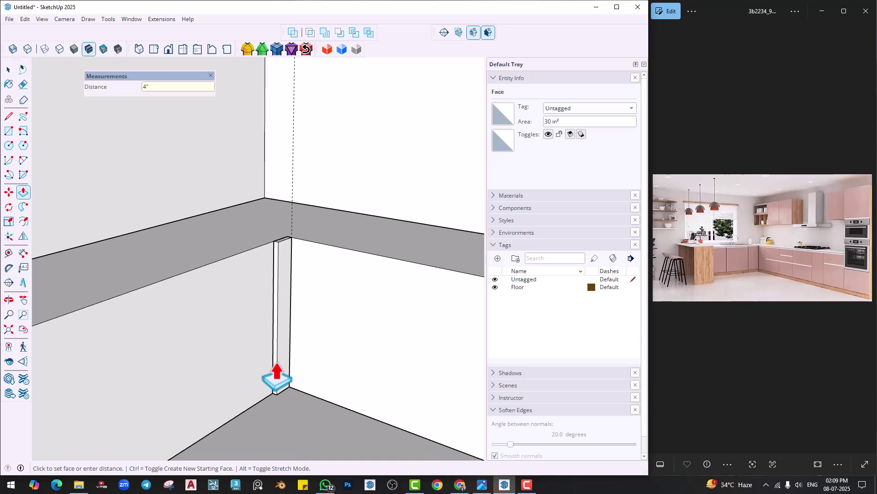
# Extend the end face of the corner strip by about 3/16" as a separate narrow gap section.
pyautogui.scroll(3, 764, 265)
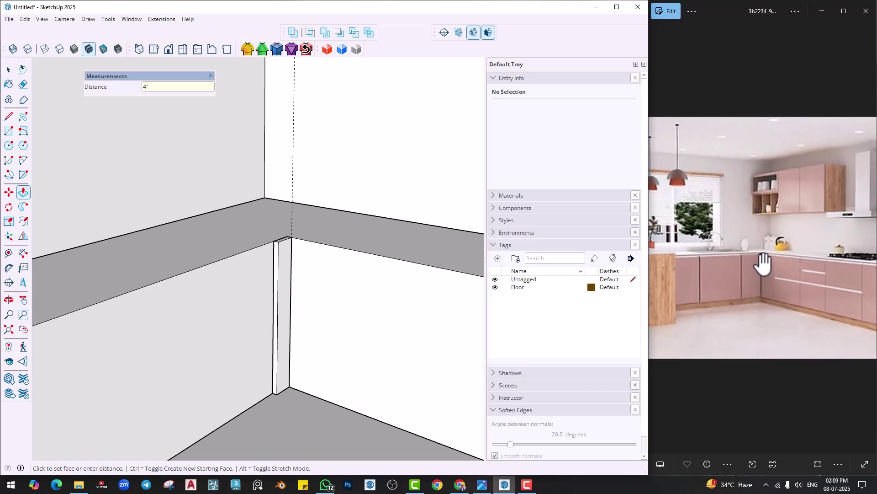
pyautogui.moveTo(293, 281)
pyautogui.mouseDown(button='middle')
pyautogui.moveTo(274, 267)
pyautogui.moveTo(289, 292)
pyautogui.mouseUp(button='middle')
pyautogui.click(288, 287)
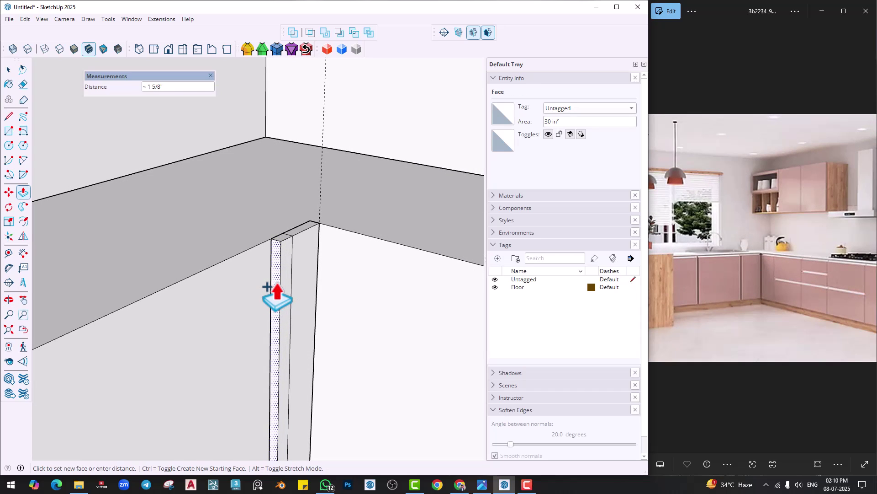
pyautogui.press('Return')
pyautogui.scroll(3, 275, 285)
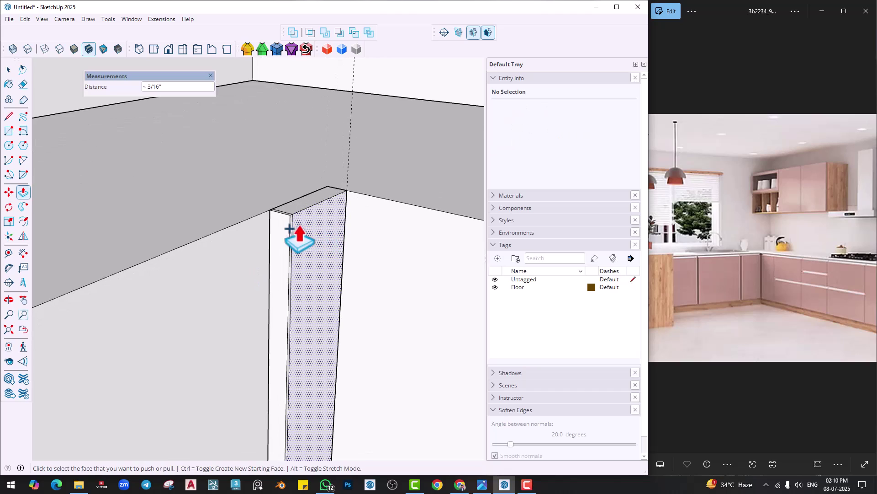
# Extrude the end face of the narrow gap section 1' as a new section to form the first door front.
pyautogui.scroll(-5, 311, 245)
pyautogui.scroll(-2, 322, 269)
pyautogui.keyDown('shift'); pyautogui.moveTo(321, 279); pyautogui.dragTo(356, 237, button='middle'); pyautogui.keyUp('shift')
pyautogui.scroll(2, 357, 238)
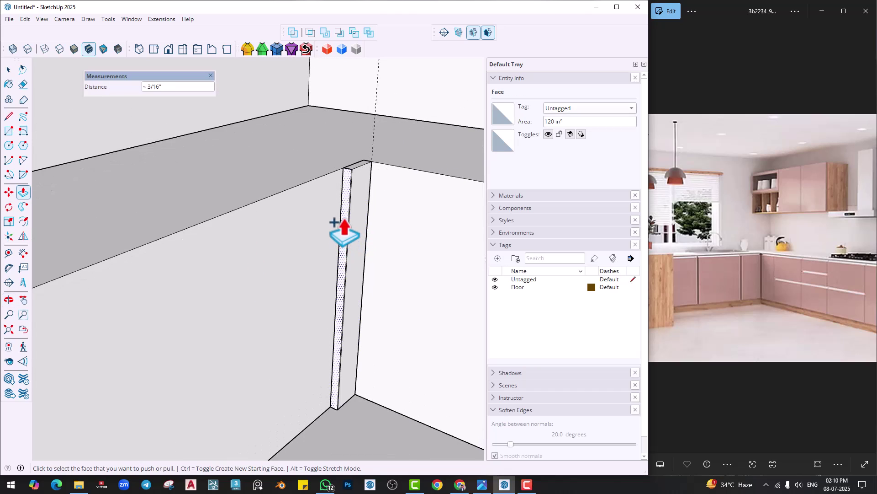
pyautogui.click(345, 220)
pyautogui.write("1'")
pyautogui.press('Return')
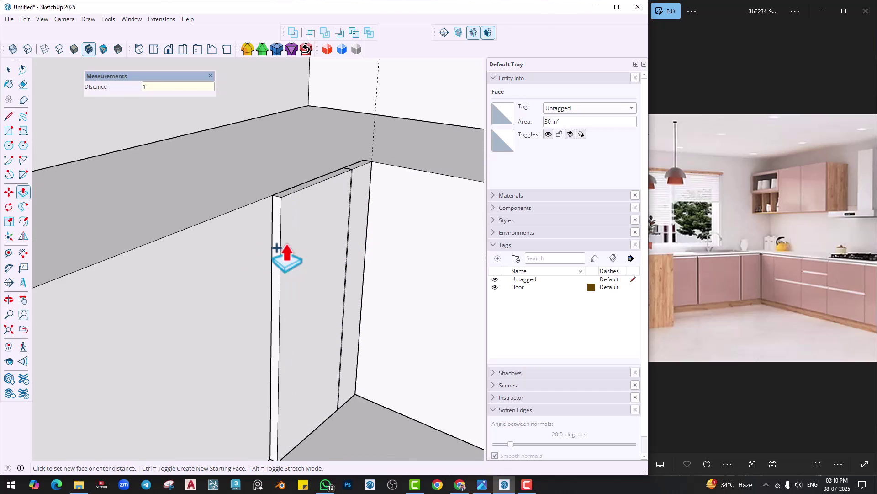
# Open the base cabinet group and copy the bottom front edges of both runs 3" upward.
pyautogui.scroll(-3, 297, 276)
pyautogui.scroll(2, 304, 294)
pyautogui.scroll(-2, 297, 298)
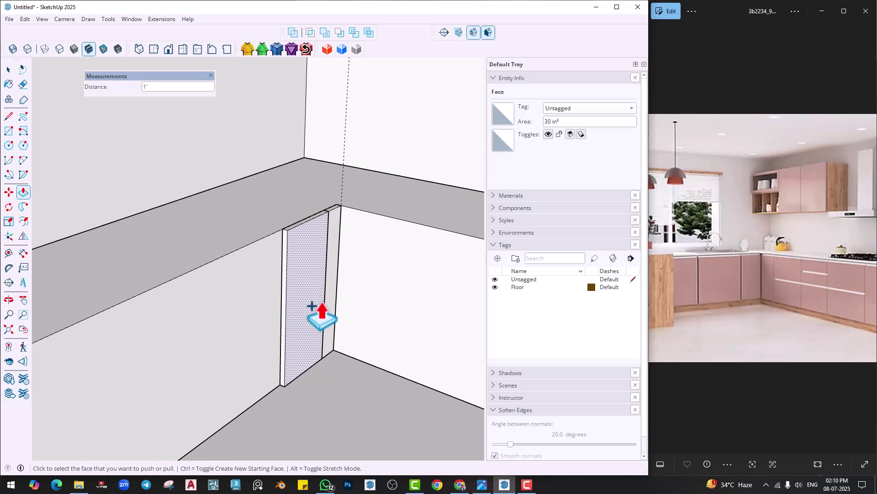
pyautogui.scroll(-2, 308, 337)
pyautogui.moveTo(307, 339); pyautogui.dragTo(323, 273, button='middle')
pyautogui.press('space')
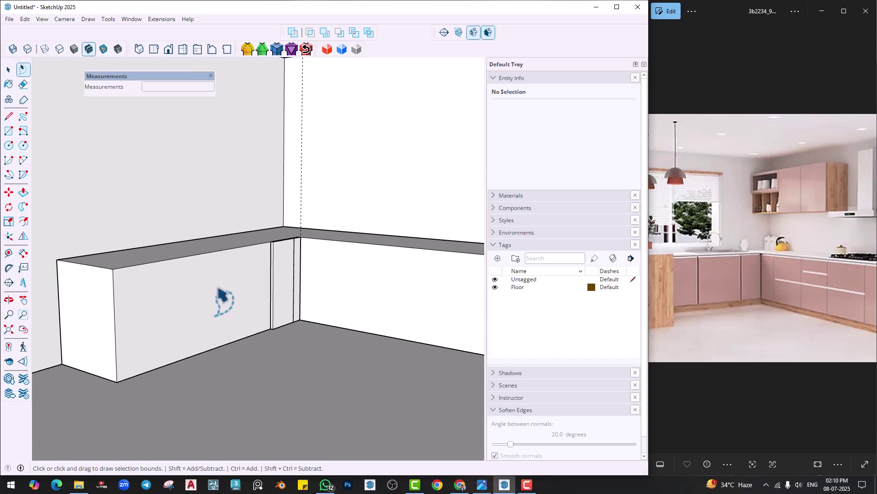
pyautogui.press('space')
pyautogui.doubleClick(169, 353)
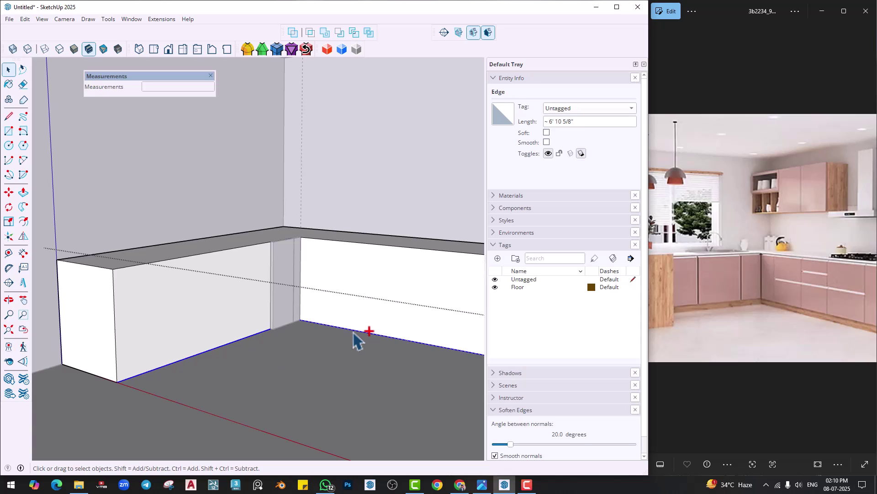
pyautogui.press('m')
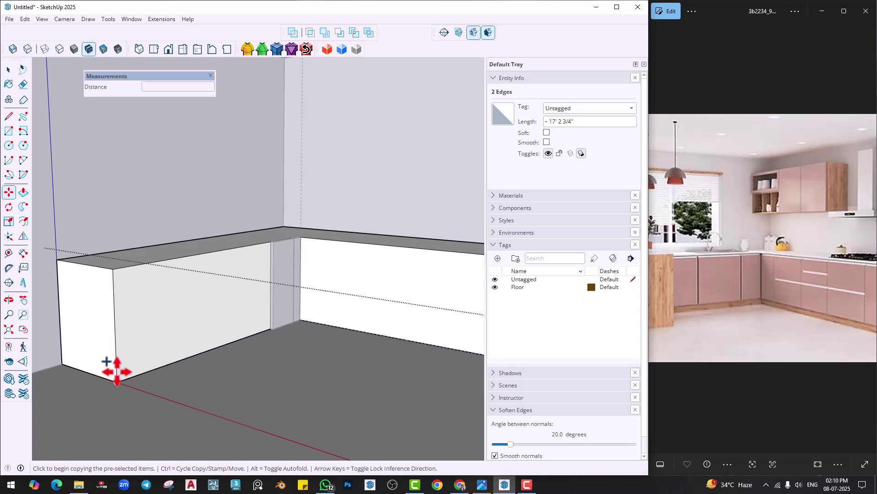
pyautogui.click(116, 379)
pyautogui.write('3')
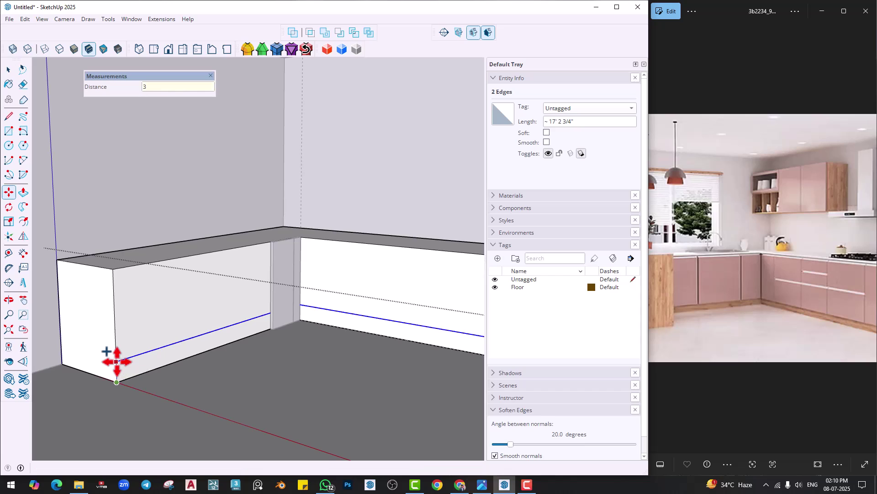
pyautogui.press('Return')
# Push the lower strips of both cabinet runs 2" inward to form a recessed toe kick, and leave the group.
pyautogui.press('p')
pyautogui.click(144, 383)
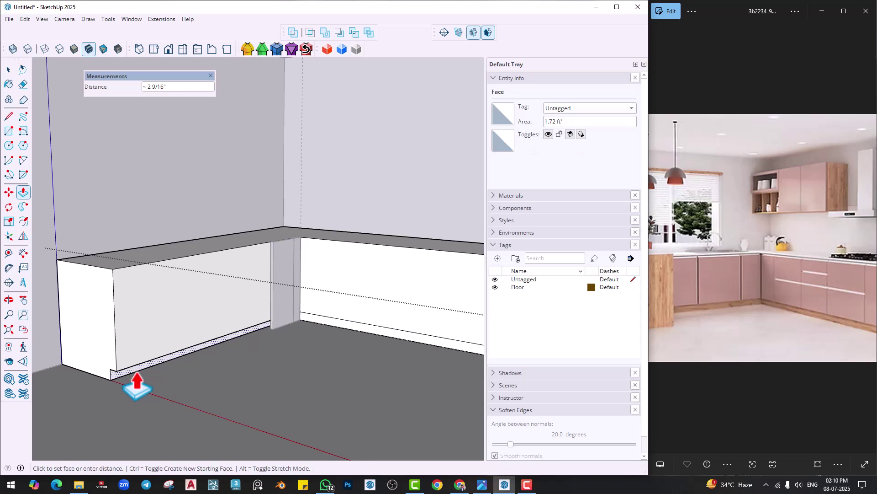
pyautogui.click(417, 356)
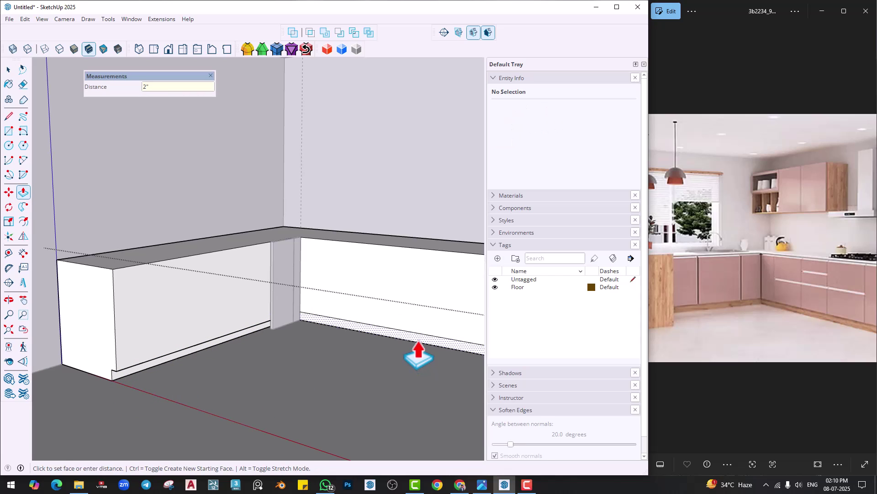
pyautogui.press('space')
# Move the bottom of the corner strip and door front up 3" to the top of the toe kick and deselect it.
pyautogui.click(280, 315)
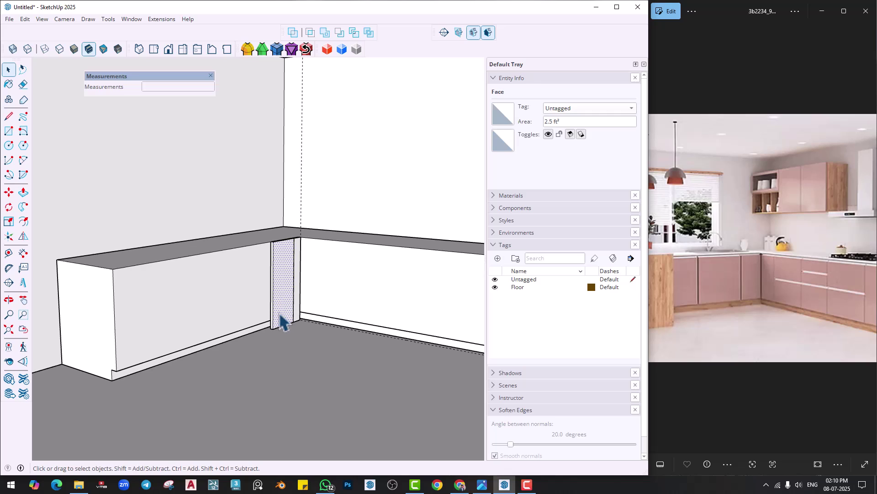
pyautogui.scroll(5, 275, 325)
pyautogui.doubleClick(277, 337)
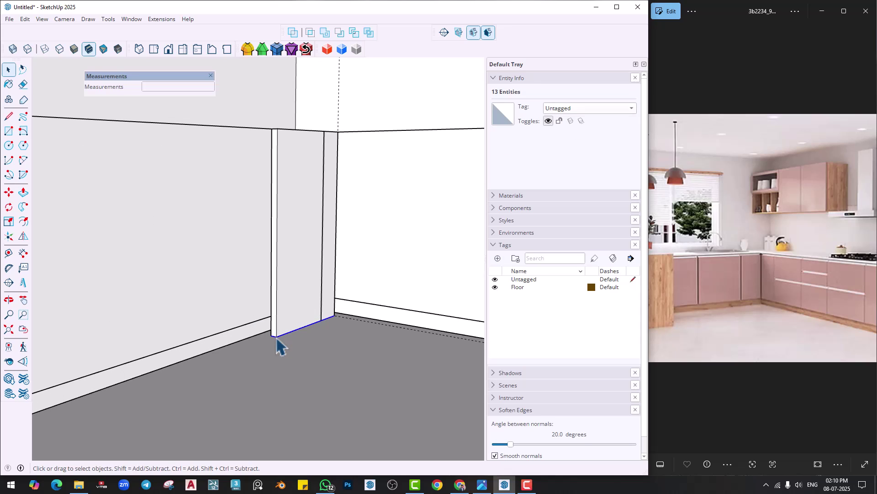
pyautogui.press('m')
pyautogui.click(271, 336)
pyautogui.click(270, 319)
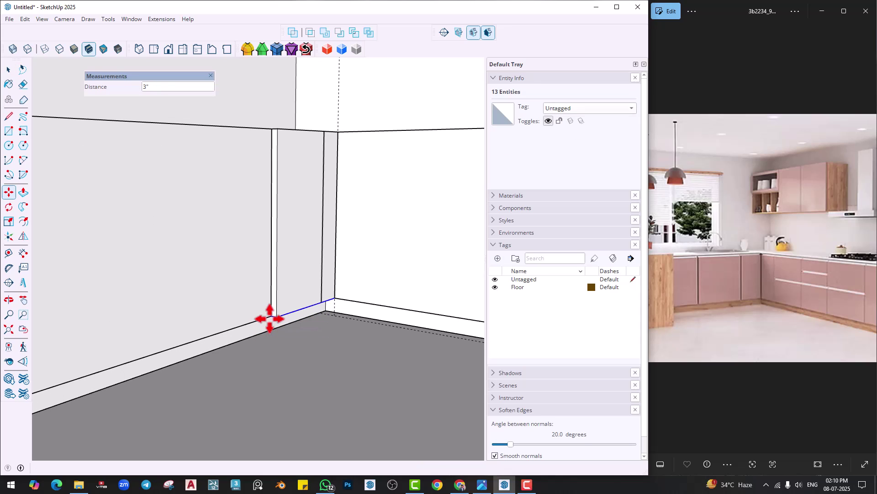
pyautogui.press('space')
pyautogui.click(320, 348)
# Extrude the free end face of the 1' door front 4 mm as a separate gap section.
pyautogui.moveTo(319, 349); pyautogui.dragTo(271, 377, button='middle')
pyautogui.moveTo(265, 312); pyautogui.dragTo(303, 288, button='middle')
pyautogui.scroll(3, 270, 255)
pyautogui.press('p')
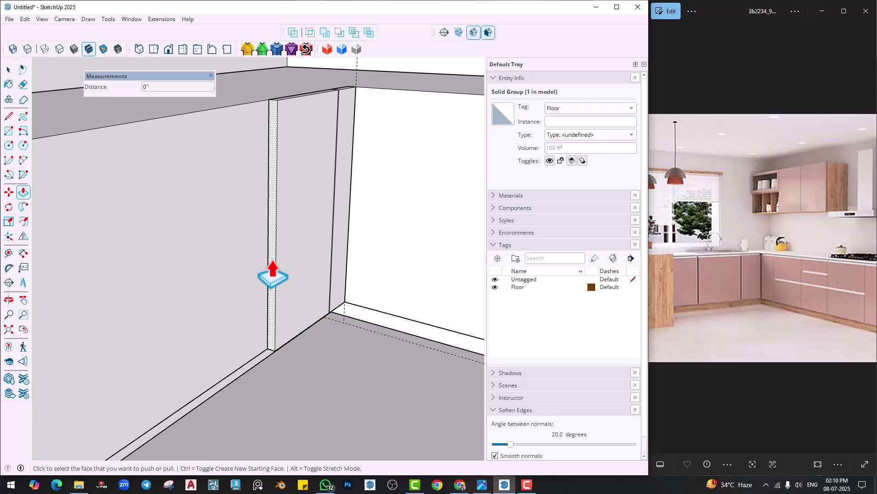
pyautogui.click(273, 276)
pyautogui.scroll(2, 271, 276)
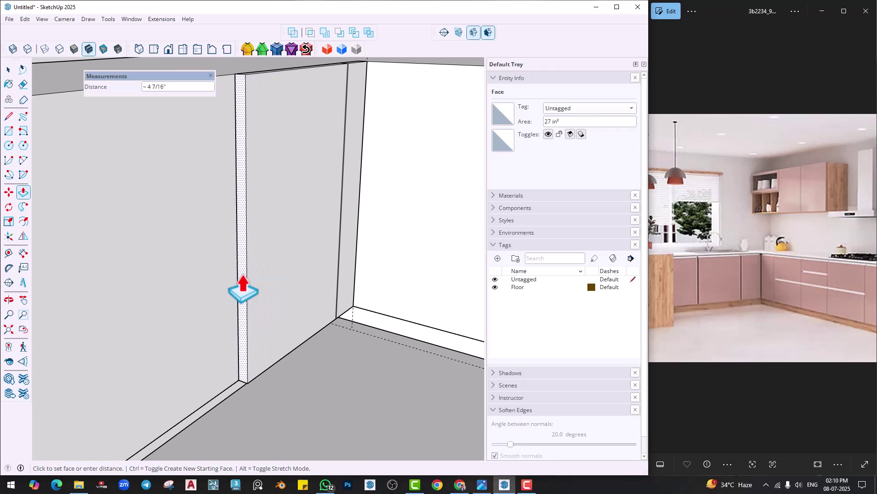
pyautogui.click(243, 286)
pyautogui.write('4mm')
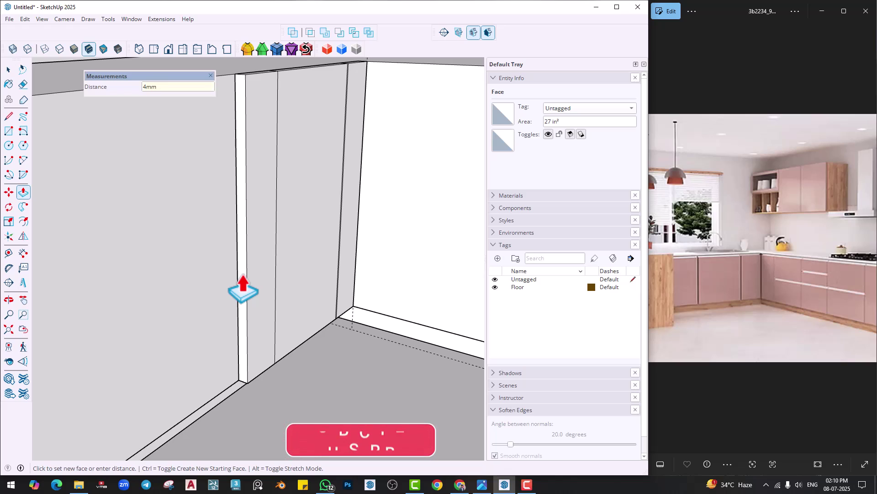
pyautogui.press('Return')
# Extrude the end face of the new gap section 2' as a new section to form the second door front.
pyautogui.scroll(-3, 265, 294)
pyautogui.moveTo(276, 298); pyautogui.dragTo(284, 308, button='middle')
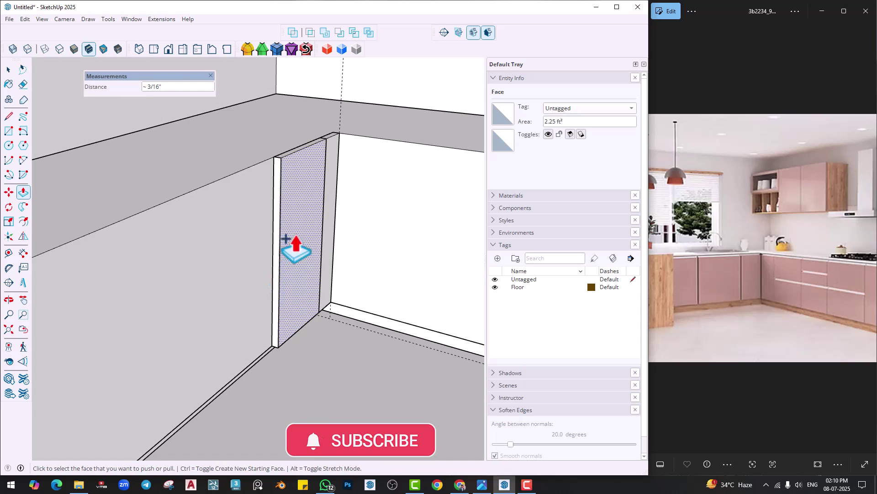
pyautogui.scroll(-2, 297, 236)
pyautogui.click(274, 227)
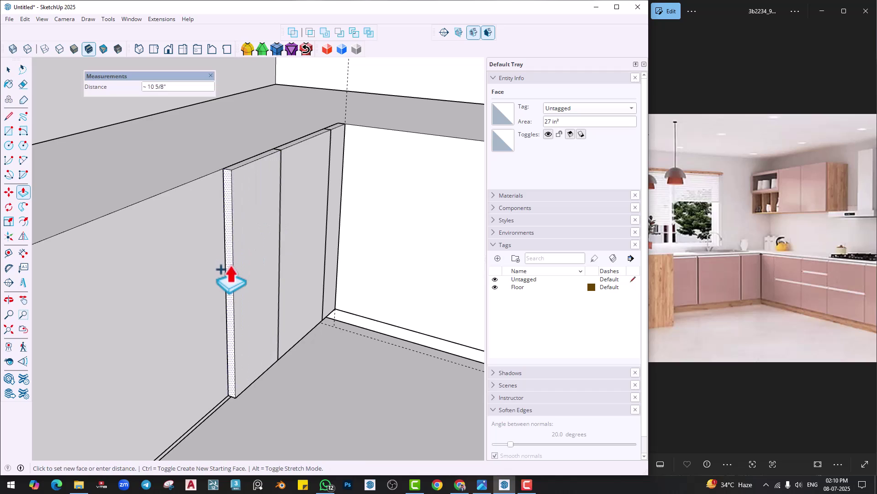
pyautogui.scroll(-1, 228, 278)
pyautogui.scroll(2, 228, 282)
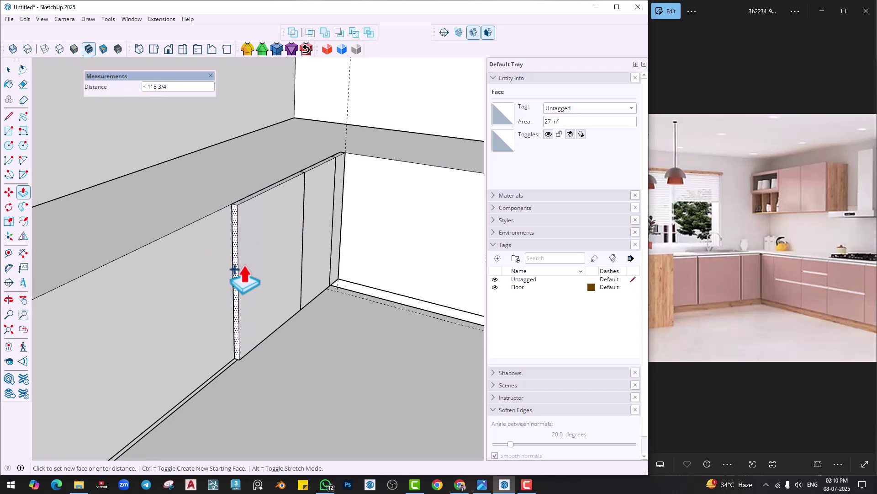
pyautogui.write("2'")
pyautogui.press('Return')
# Extend the second door front with another 4 mm gap section followed by a 2' section for the third door front.
pyautogui.scroll(-1, 228, 265)
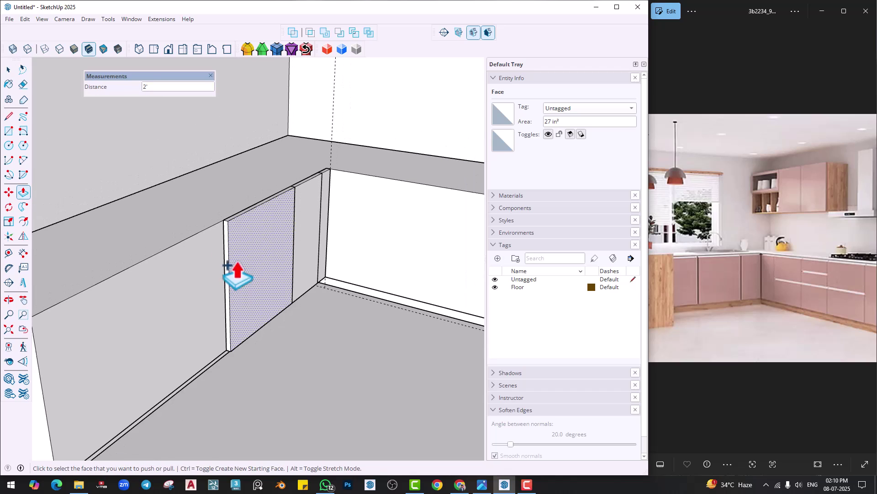
pyautogui.scroll(2, 224, 261)
pyautogui.click(221, 258)
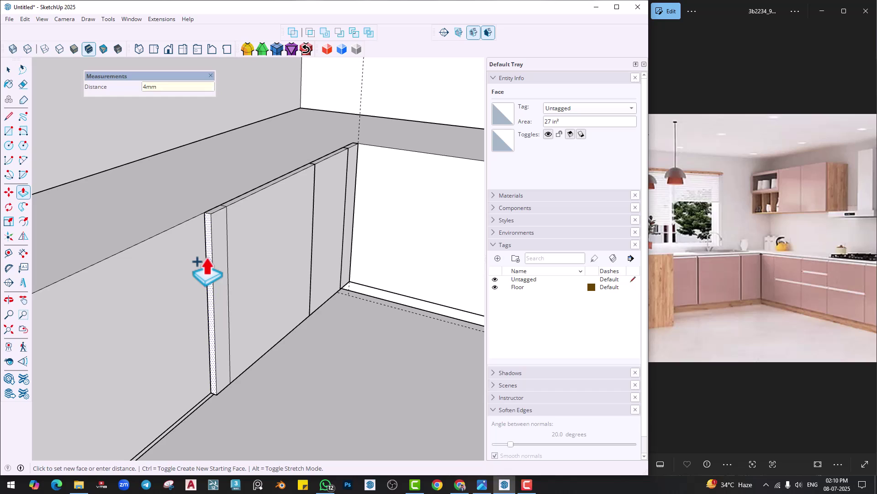
pyautogui.press('Return')
pyautogui.click(225, 252)
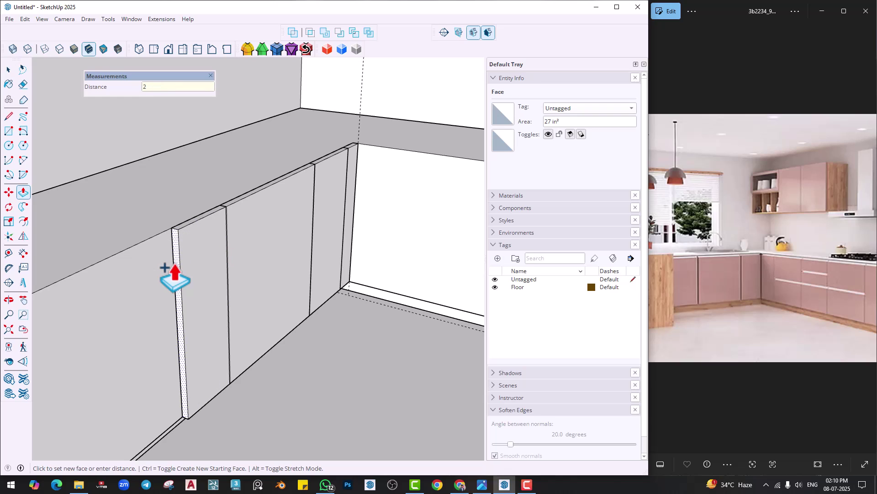
pyautogui.press('Return')
# Push the open end face of the left cabinet run back until it is flush with the end of the door fronts.
pyautogui.scroll(-2, 215, 292)
pyautogui.moveTo(215, 293); pyautogui.dragTo(242, 290, button='middle')
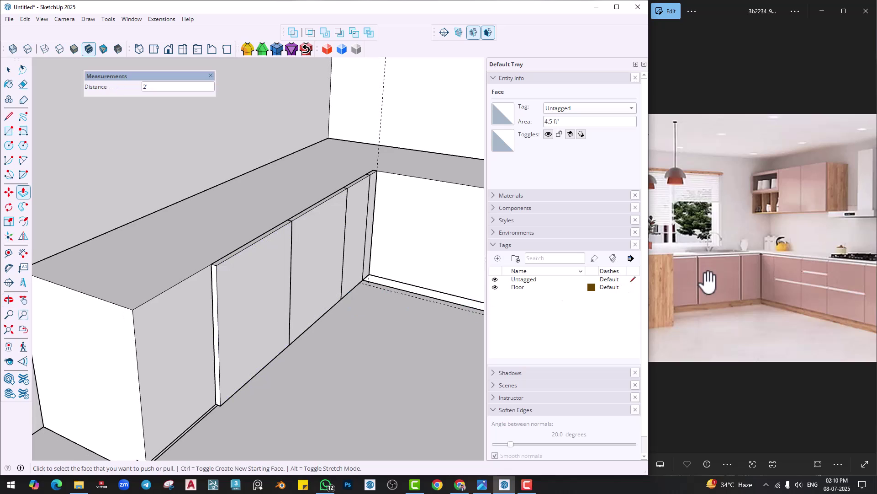
pyautogui.moveTo(173, 337); pyautogui.dragTo(182, 298, button='middle')
pyautogui.press('space')
pyautogui.press('p')
pyautogui.click(131, 337)
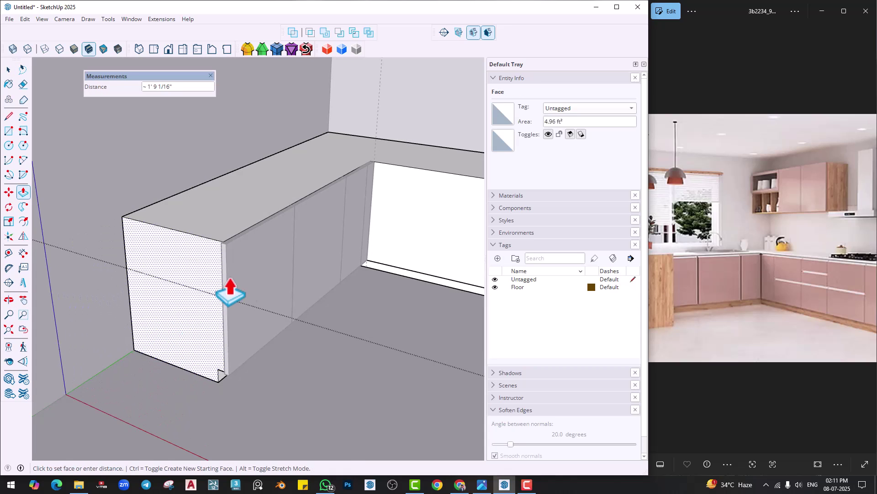
pyautogui.click(226, 288)
pyautogui.press('space')
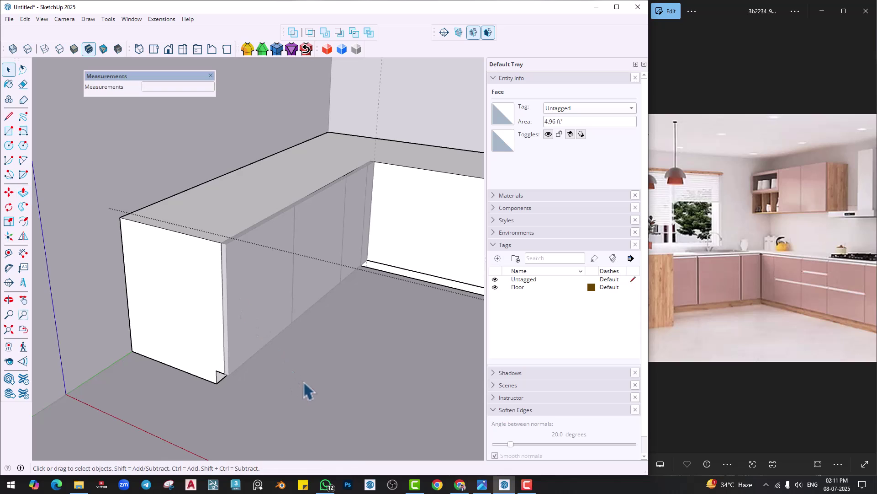
# Leave the cabinet group, make the connected door fronts and gap sections a group, and open that group for editing.
pyautogui.moveTo(307, 390); pyautogui.dragTo(276, 386, button='middle')
pyautogui.click(275, 378)
pyautogui.moveTo(309, 270); pyautogui.dragTo(282, 313, button='middle')
pyautogui.tripleClick(278, 296)
pyautogui.rightClick(278, 296)
pyautogui.click(315, 157)
pyautogui.doubleClick(275, 305)
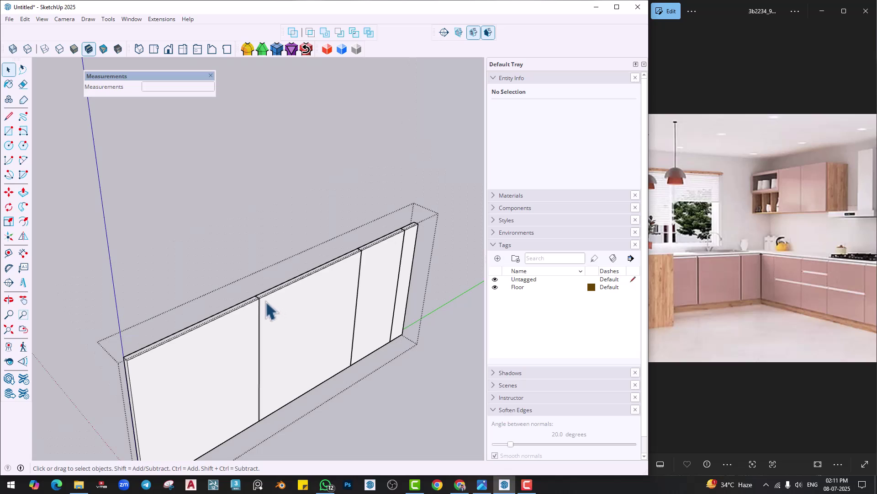
# Push the first gap section between the left run's door fronts back 1".
pyautogui.press('p')
pyautogui.scroll(5, 260, 314)
pyautogui.click(259, 317)
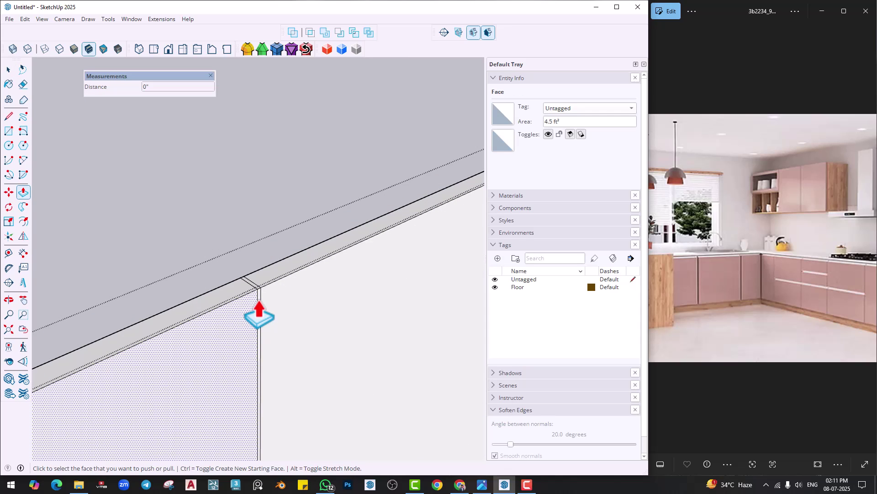
pyautogui.click(260, 314)
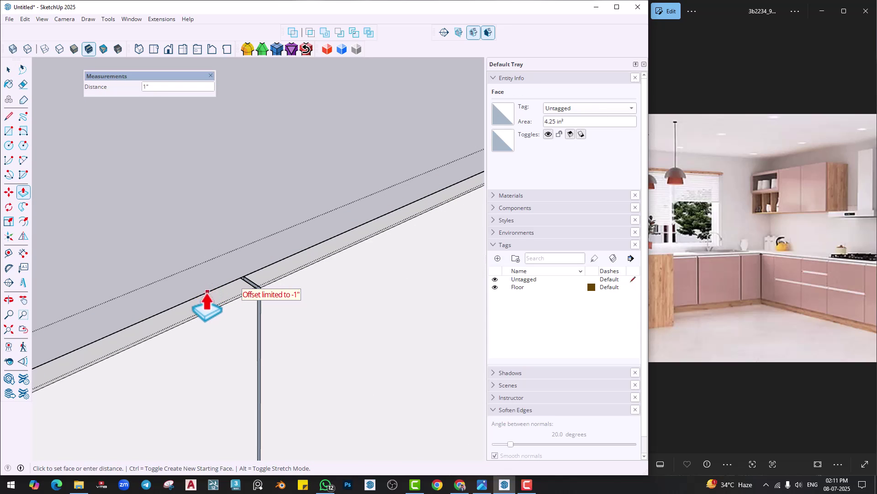
pyautogui.click(206, 312)
# Push the remaining two gap sections between the left run's door fronts back 1" and leave the group.
pyautogui.scroll(-3, 336, 304)
pyautogui.scroll(-2, 270, 352)
pyautogui.scroll(4, 339, 283)
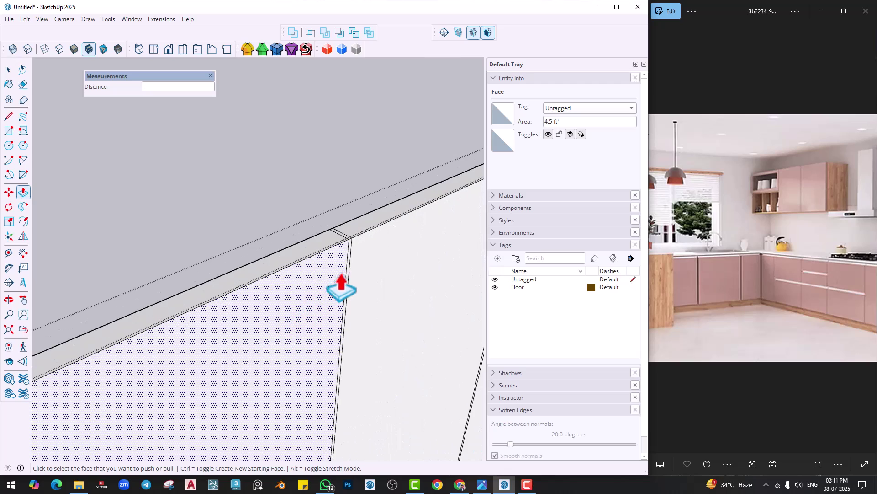
pyautogui.click(325, 267)
pyautogui.click(297, 259)
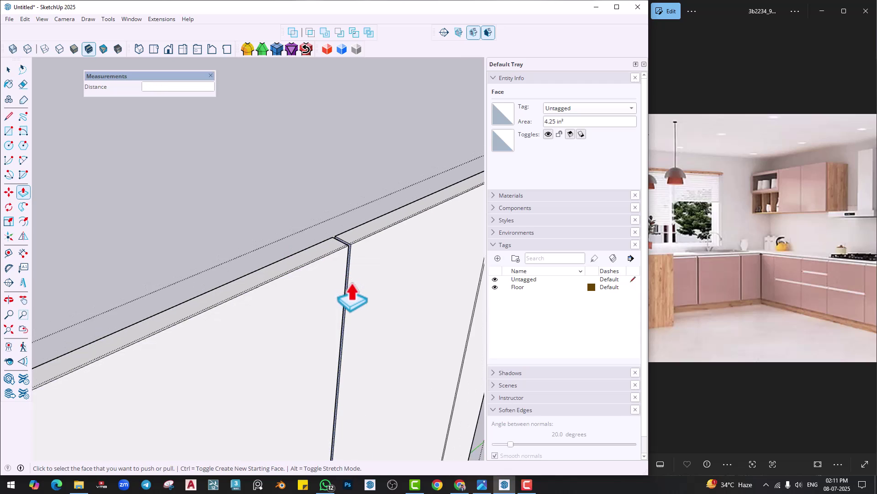
pyautogui.moveTo(348, 294); pyautogui.dragTo(204, 294, button='middle')
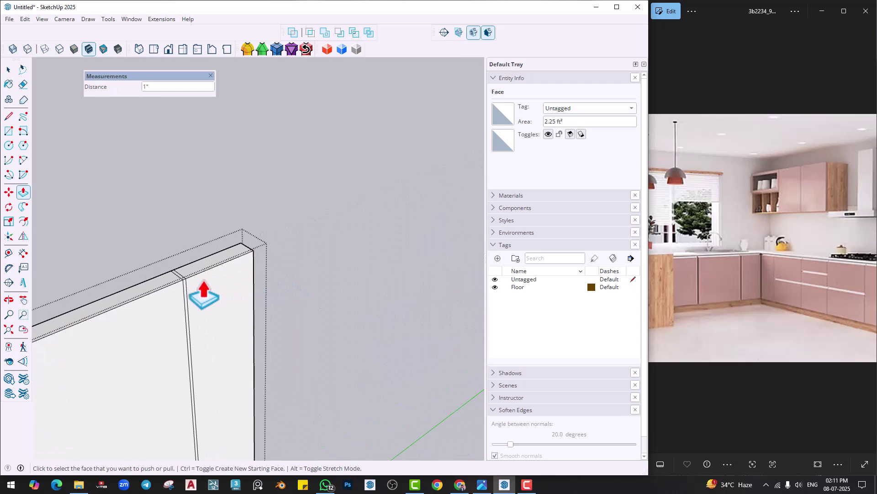
pyautogui.click(182, 297)
pyautogui.moveTo(140, 292); pyautogui.dragTo(305, 321, button='middle')
pyautogui.press('space')
pyautogui.moveTo(295, 285); pyautogui.dragTo(304, 311, button='middle')
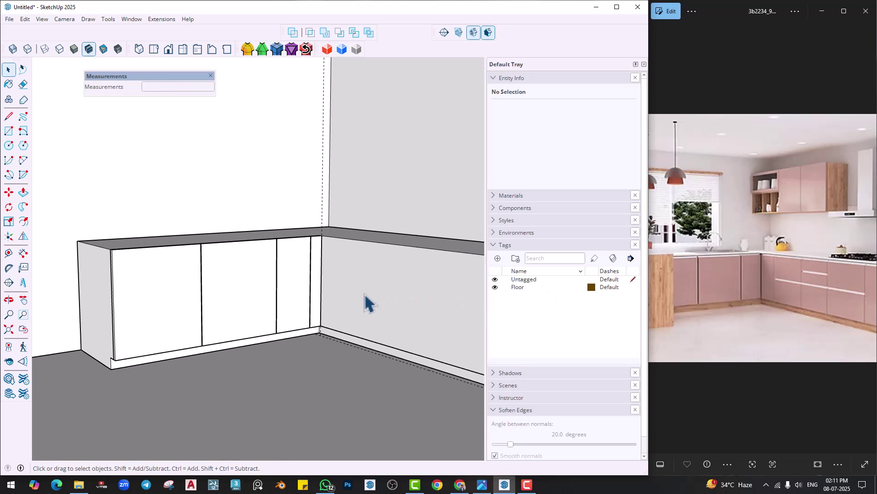
# Place a vertical guide 1" from the inner corner edge where the two base cabinet runs meet.
pyautogui.moveTo(366, 302); pyautogui.dragTo(270, 301, button='middle')
pyautogui.moveTo(245, 240); pyautogui.dragTo(293, 299, button='middle')
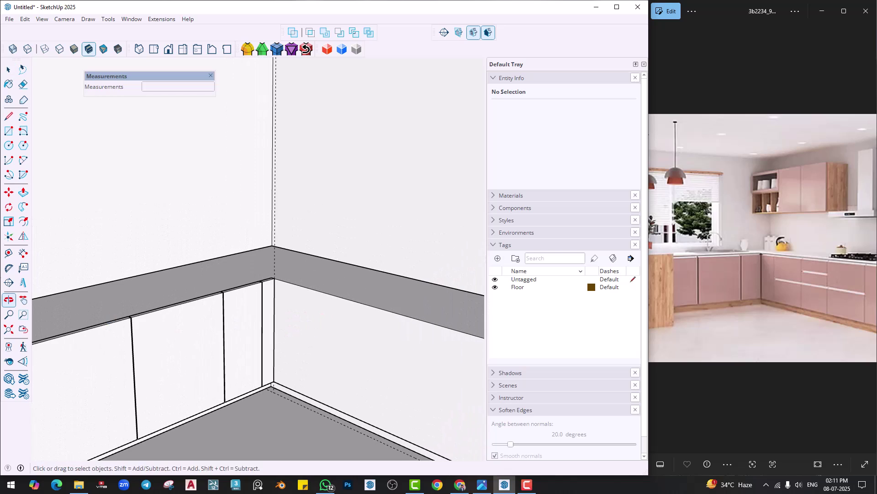
pyautogui.click(10, 255)
pyautogui.scroll(2, 272, 330)
pyautogui.click(277, 300)
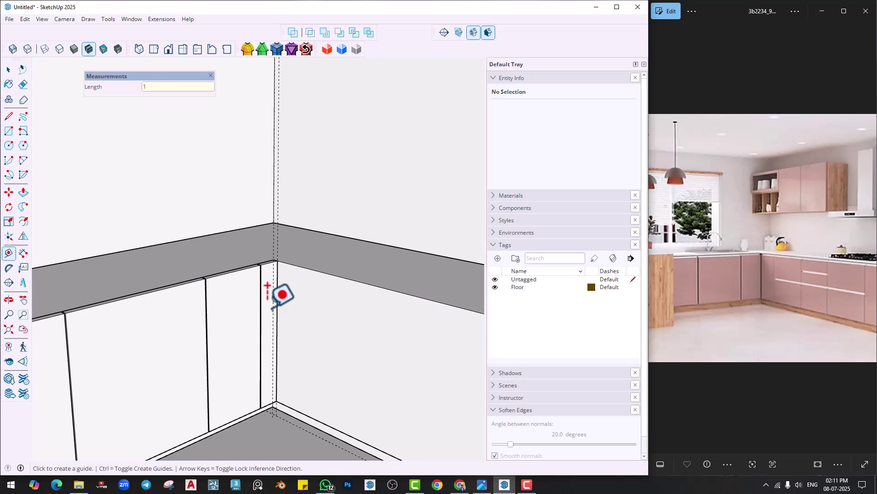
# Draw a 1" wide, full-height rectangle at the inner corner above the toe kick and extrude it 3" along the right run.
pyautogui.press('r')
pyautogui.scroll(2, 275, 243)
pyautogui.click(272, 244)
pyautogui.moveTo(285, 417); pyautogui.dragTo(280, 364, button='middle')
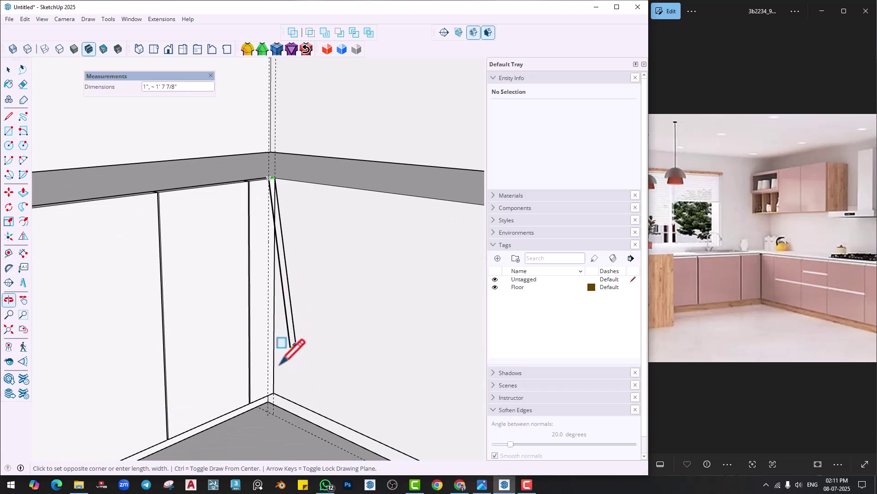
pyautogui.click(274, 393)
pyautogui.press('p')
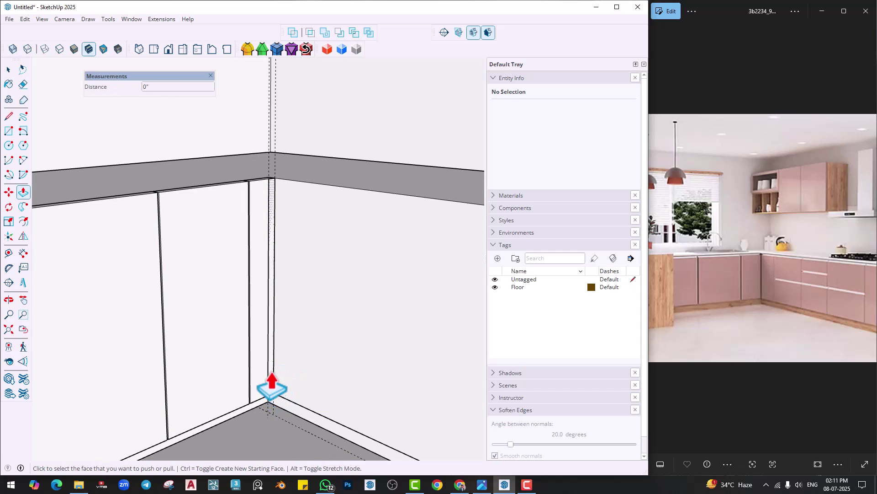
pyautogui.click(270, 383)
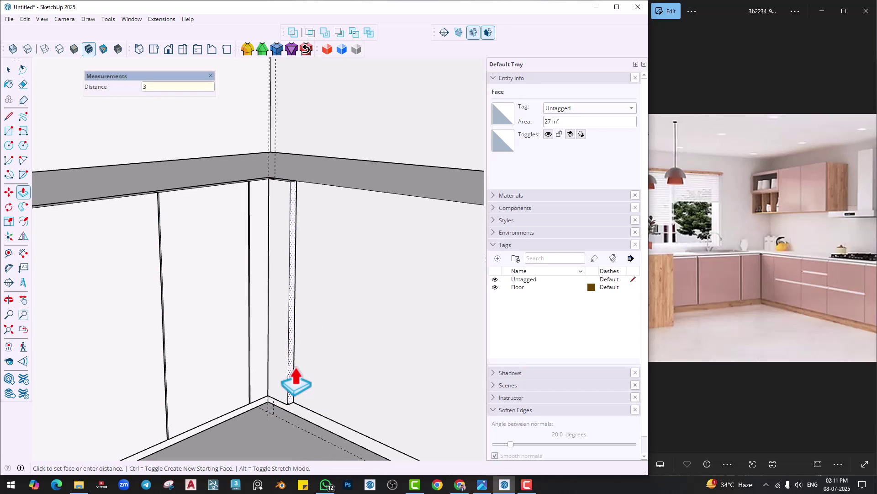
pyautogui.press('Return')
# Extend the corner filler along the right run with a new 4 mm gap section followed by a 1' 6" section for the first door front.
pyautogui.press('ctrl')
pyautogui.click(292, 342)
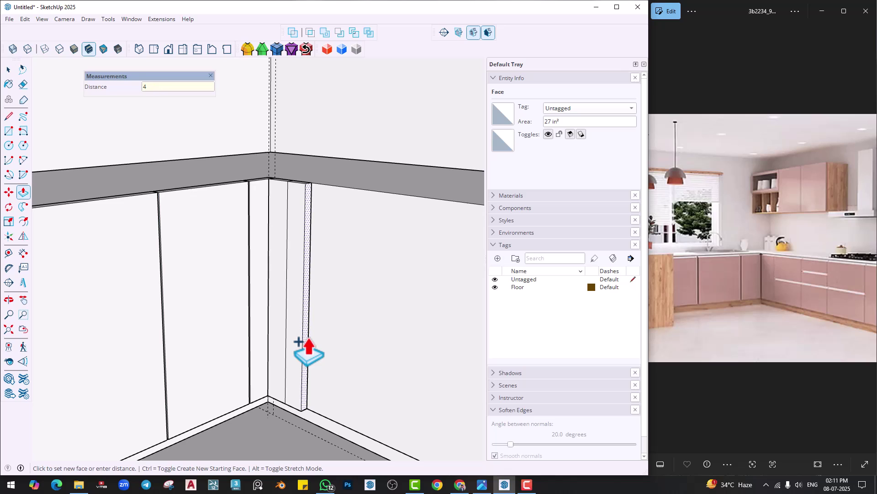
pyautogui.press('Return')
pyautogui.scroll(-4, 359, 367)
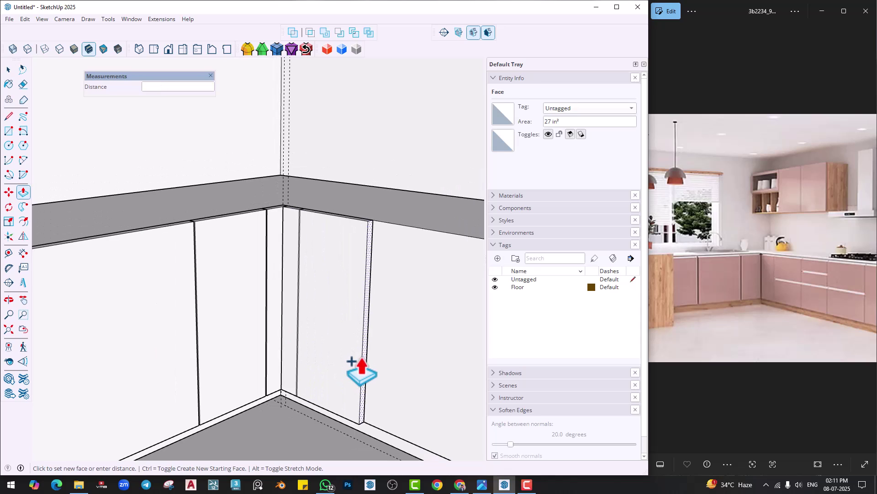
pyautogui.moveTo(369, 368); pyautogui.dragTo(256, 354, button='middle')
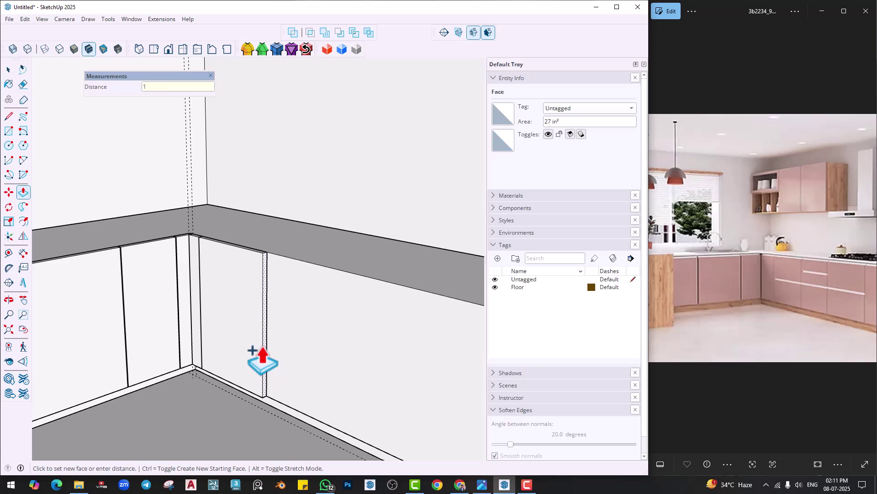
pyautogui.keyDown('shift'); pyautogui.moveTo(263, 356); pyautogui.dragTo(256, 357, button='middle'); pyautogui.keyUp('shift')
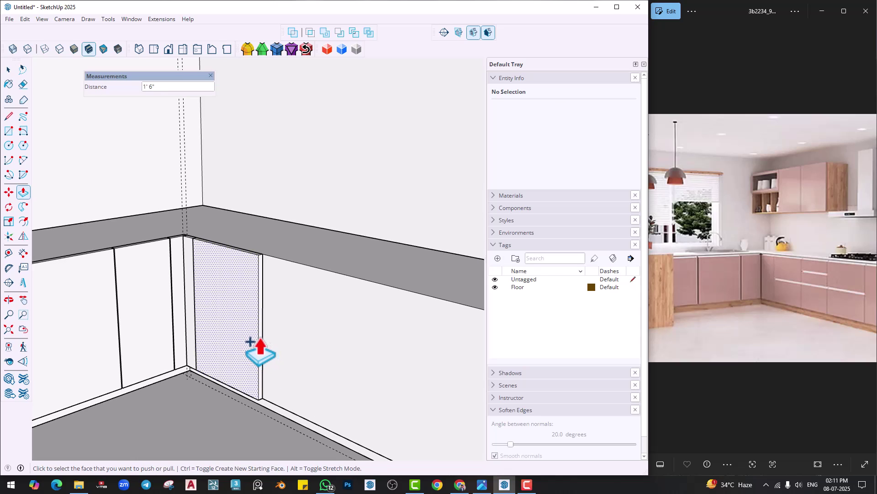
# Redo the right run's first door front wider and follow it with a gap section and a 1' 6" second front.
pyautogui.click(224, 316)
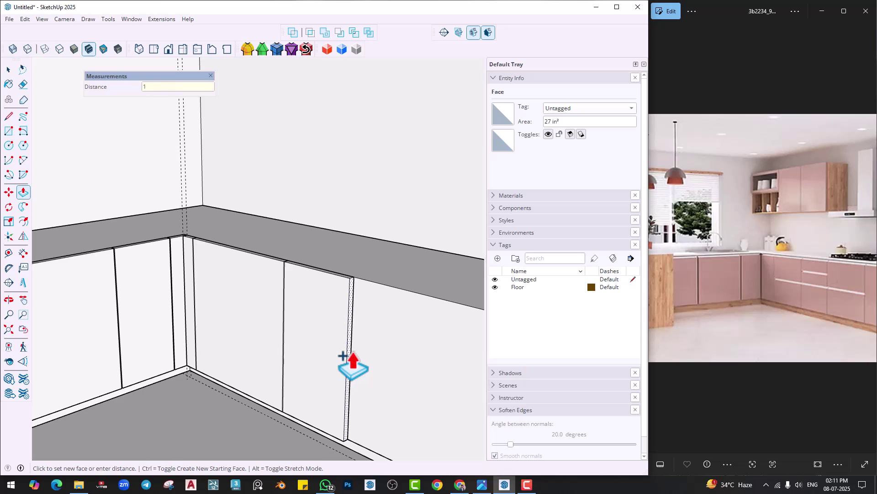
pyautogui.press('Return')
pyautogui.moveTo(344, 356); pyautogui.dragTo(250, 375, button='middle')
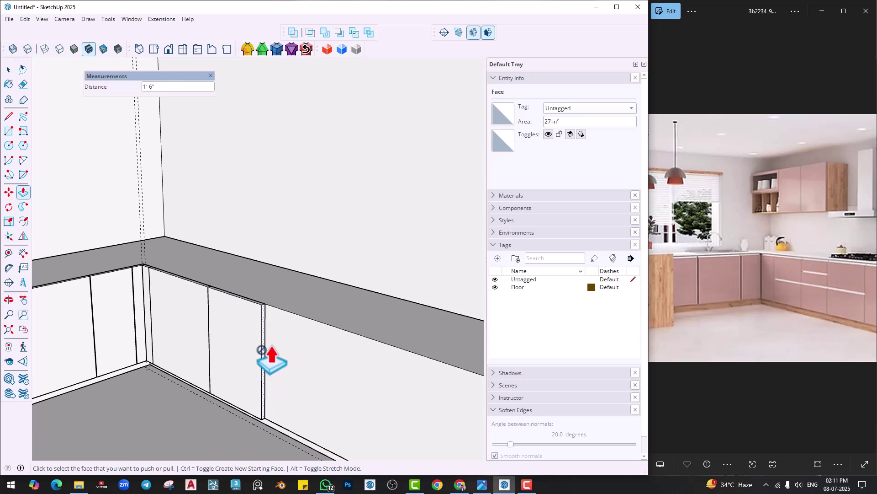
# Extend the second front with a new 4 mm gap section followed by a 2' section for the third front.
pyautogui.click(262, 346)
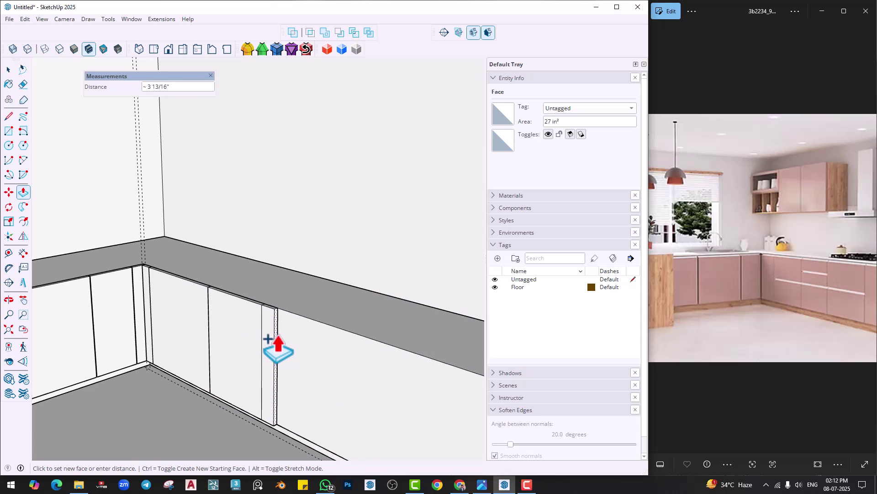
pyautogui.write('4mm')
pyautogui.press('Return')
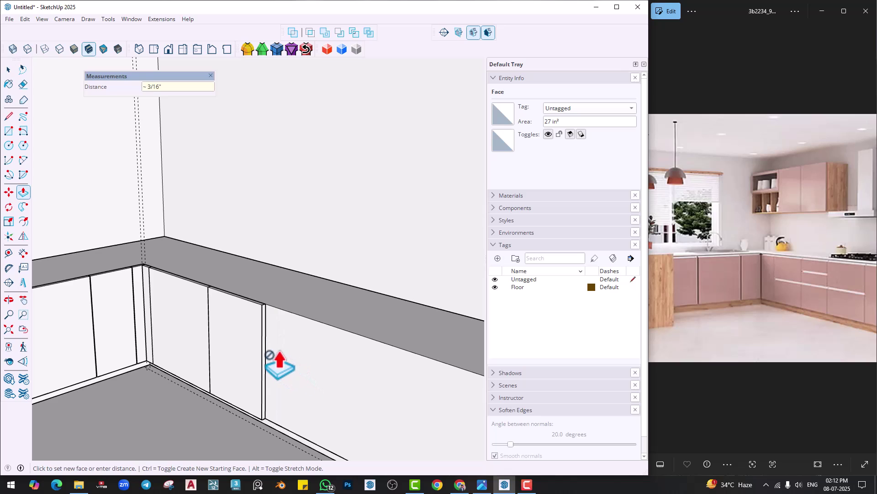
pyautogui.click(263, 345)
pyautogui.write('2')
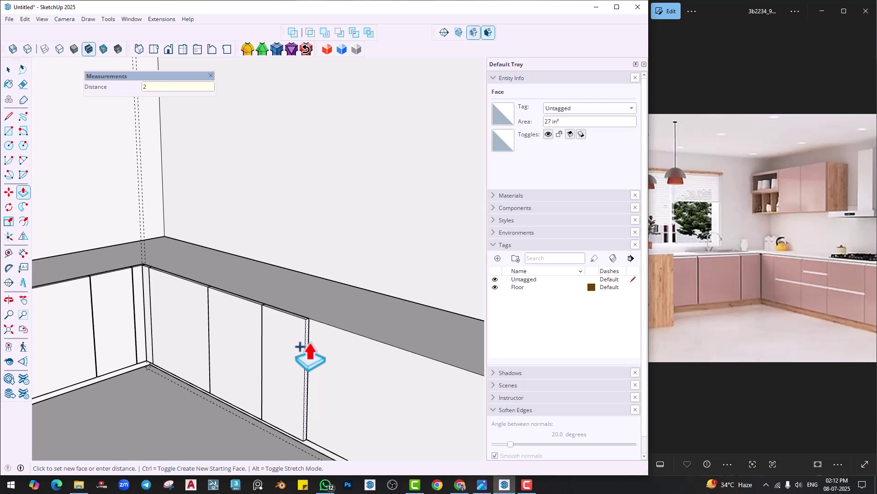
pyautogui.write("'")
pyautogui.press('Return')
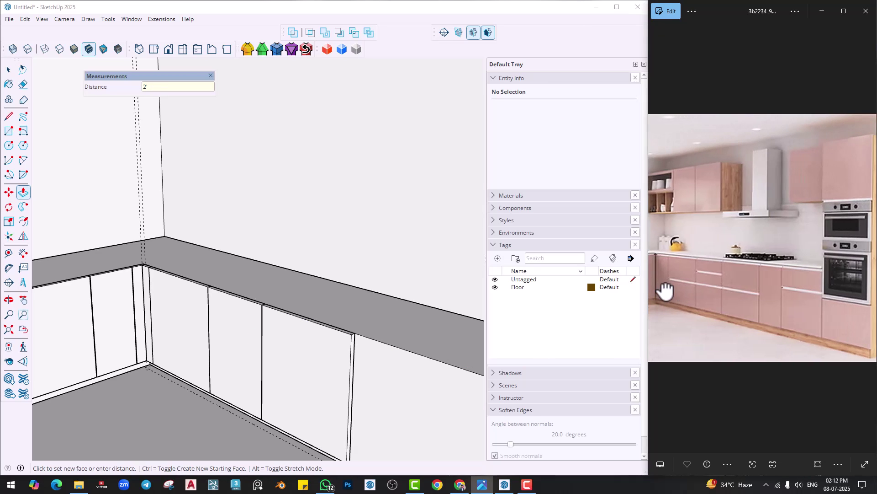
# Continue the right run with another gap section and a 1' section for the narrow fourth front.
pyautogui.moveTo(219, 369); pyautogui.dragTo(228, 335, button='middle')
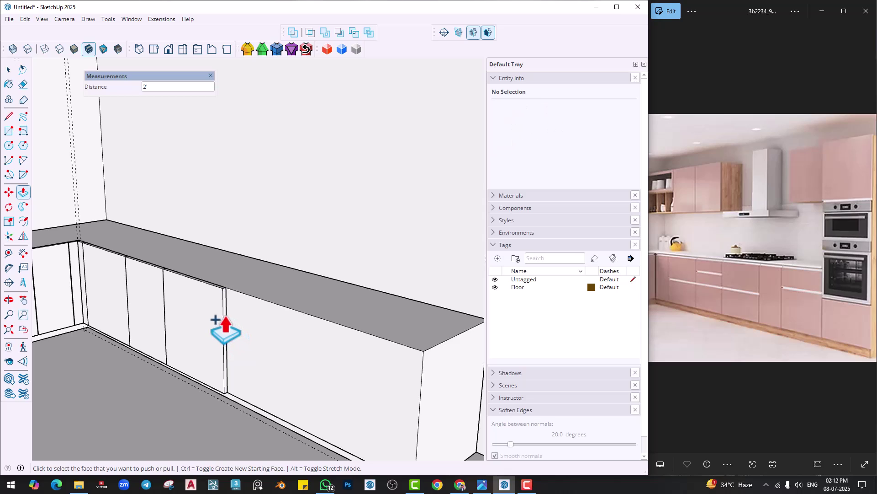
pyautogui.click(224, 325)
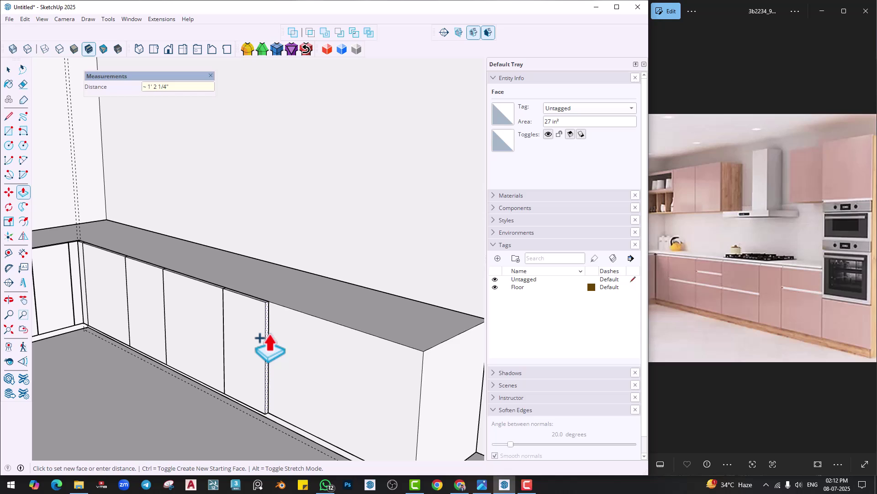
pyautogui.write('1')
pyautogui.press('Return')
# Continue with a gap section and a 1' 6" fifth front, then add the last gap and front near the cabinet end.
pyautogui.click(255, 334)
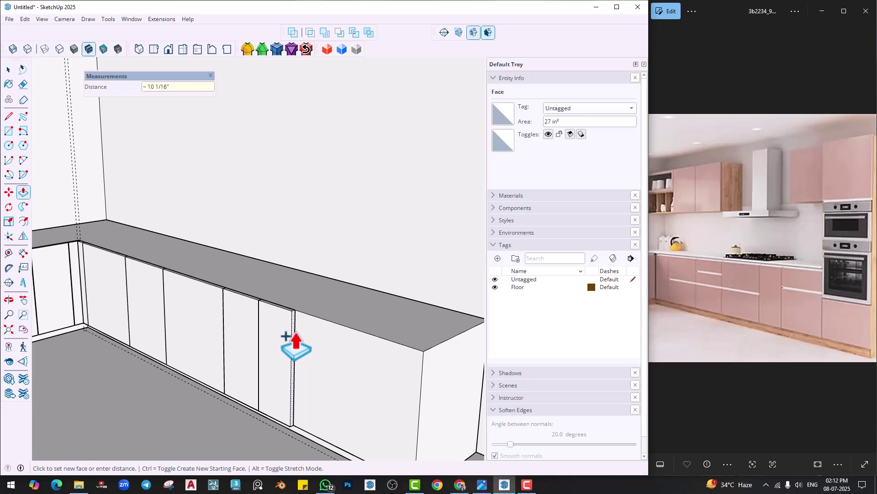
pyautogui.press('Return')
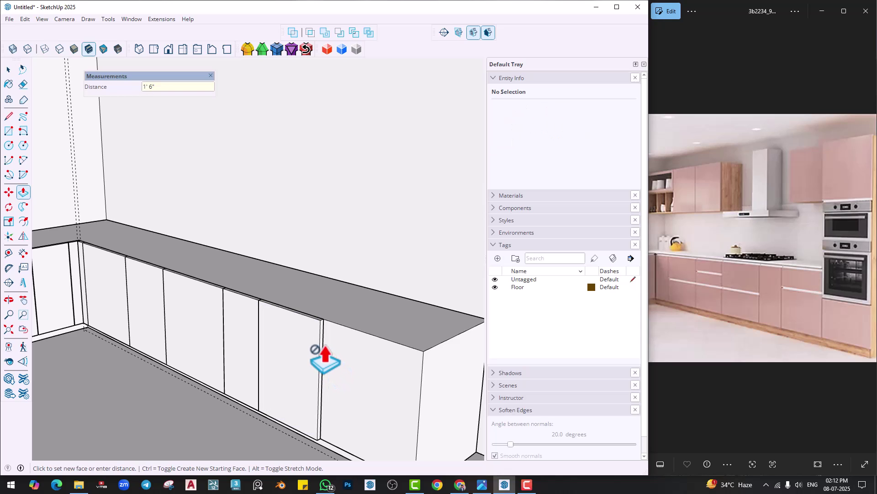
pyautogui.click(322, 350)
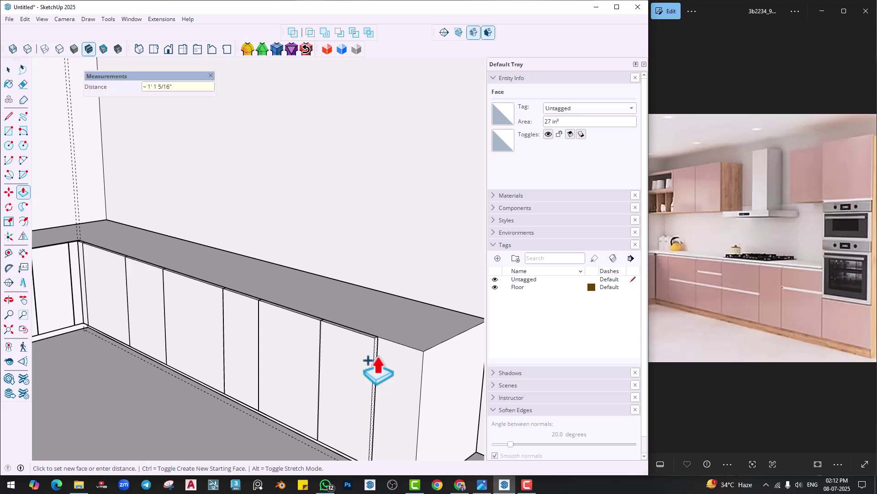
pyautogui.moveTo(385, 379); pyautogui.dragTo(269, 379, button='middle')
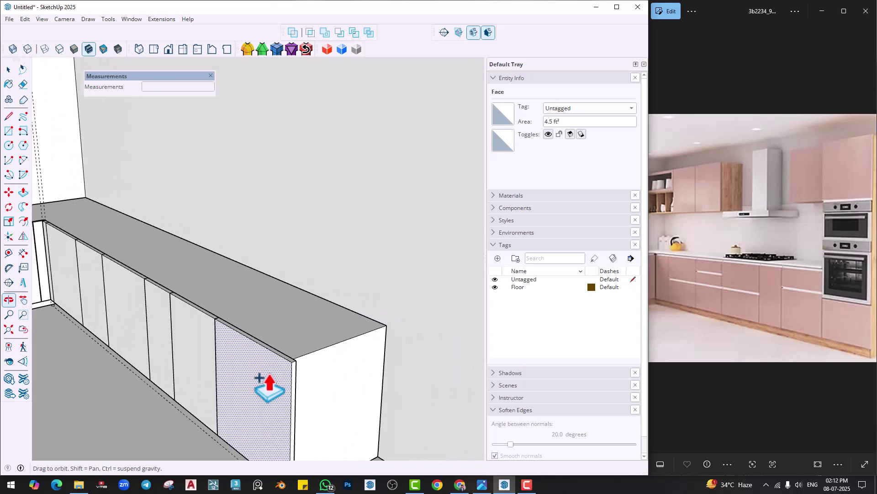
pyautogui.press('space')
# Open the cabinet group and push the right run's end face back until it is flush with the last door front.
pyautogui.doubleClick(338, 374)
pyautogui.press('p')
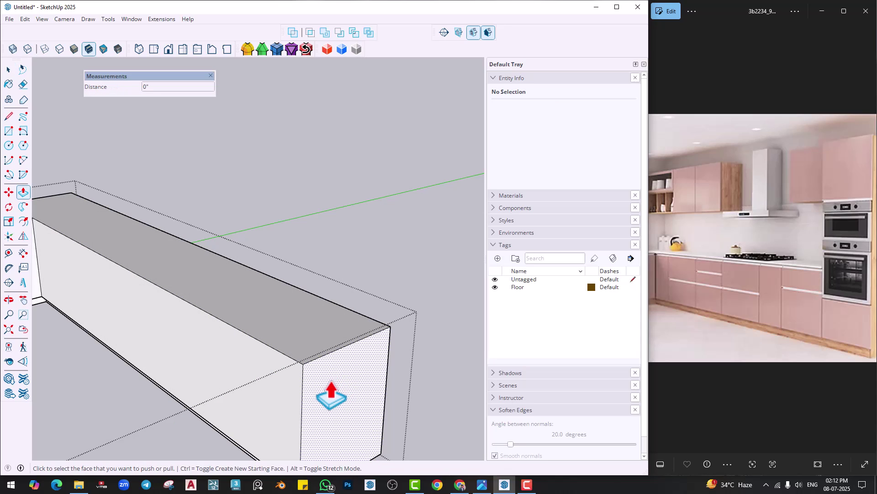
pyautogui.press('m')
pyautogui.press('i')
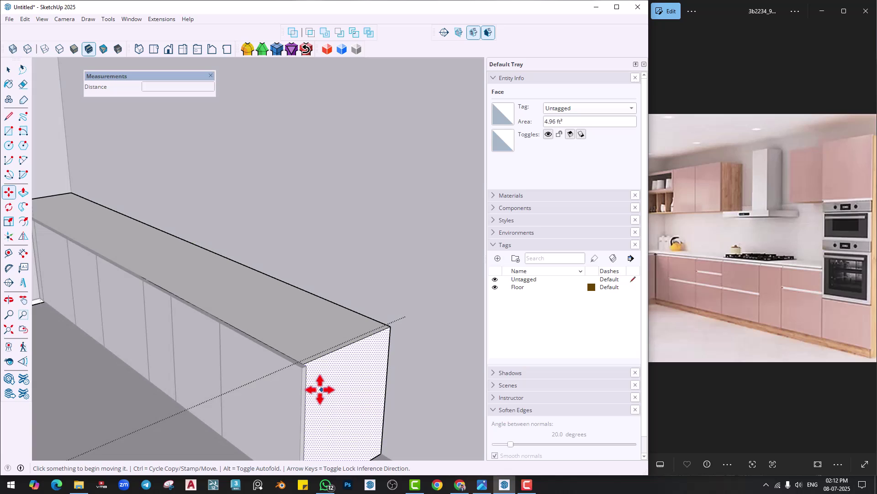
pyautogui.press('p')
pyautogui.click(320, 384)
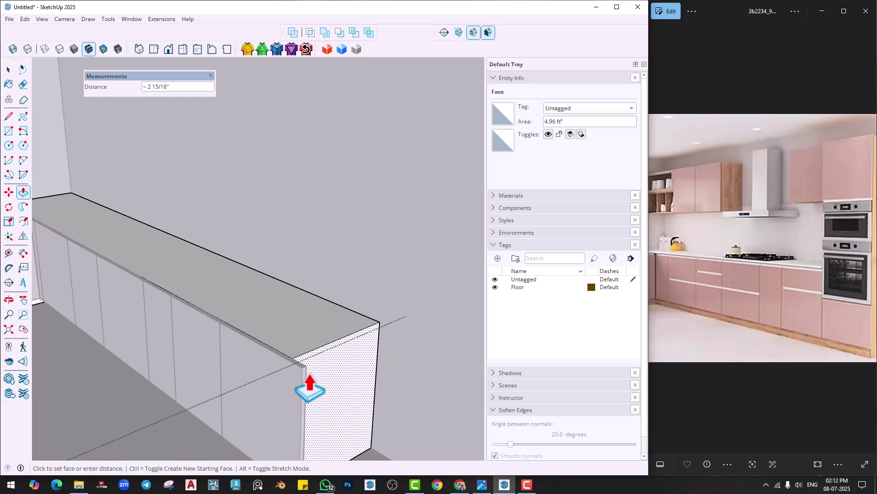
pyautogui.press('o')
pyautogui.moveTo(323, 372); pyautogui.dragTo(366, 337)
pyautogui.press('space')
pyautogui.moveTo(366, 337); pyautogui.dragTo(274, 359, button='middle')
# Place a horizontal guide on the right wall 2' above the base cabinets' back edge, and a second guide above it.
pyautogui.doubleClick(254, 354)
pyautogui.click(9, 253)
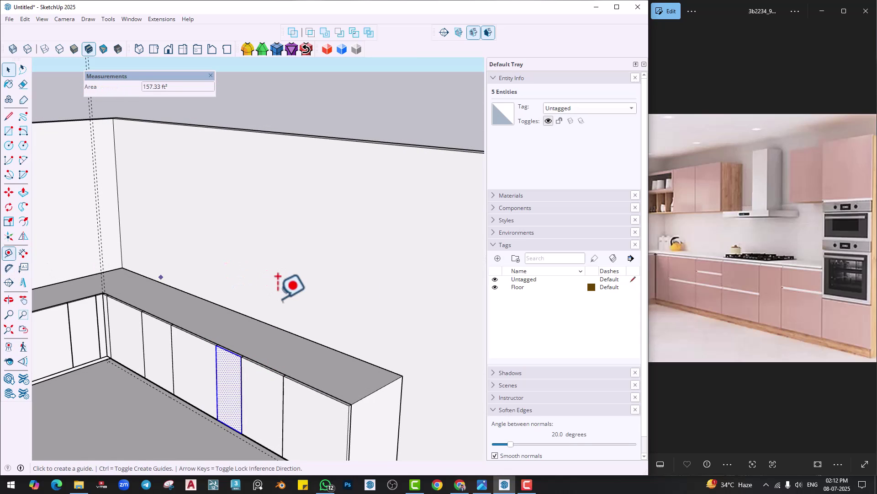
pyautogui.click(260, 318)
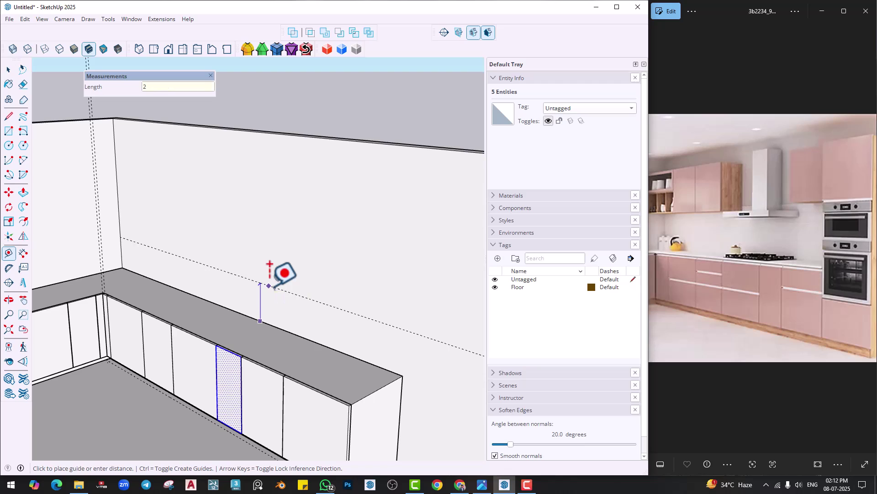
pyautogui.press('Return')
pyautogui.moveTo(257, 272); pyautogui.dragTo(272, 240, button='middle')
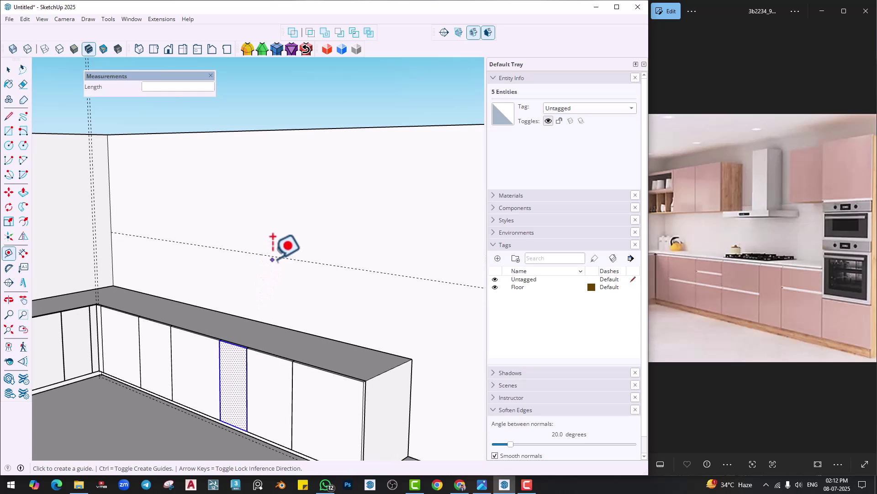
pyautogui.click(273, 256)
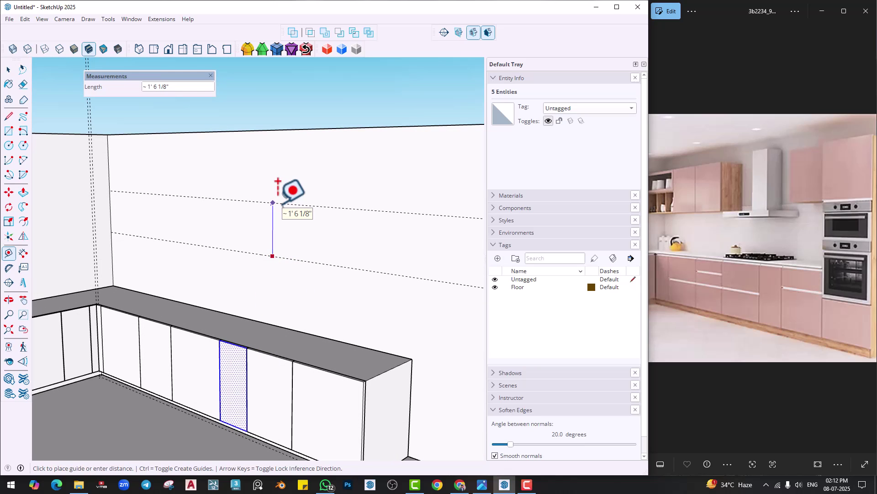
pyautogui.scroll(-1, 248, 292)
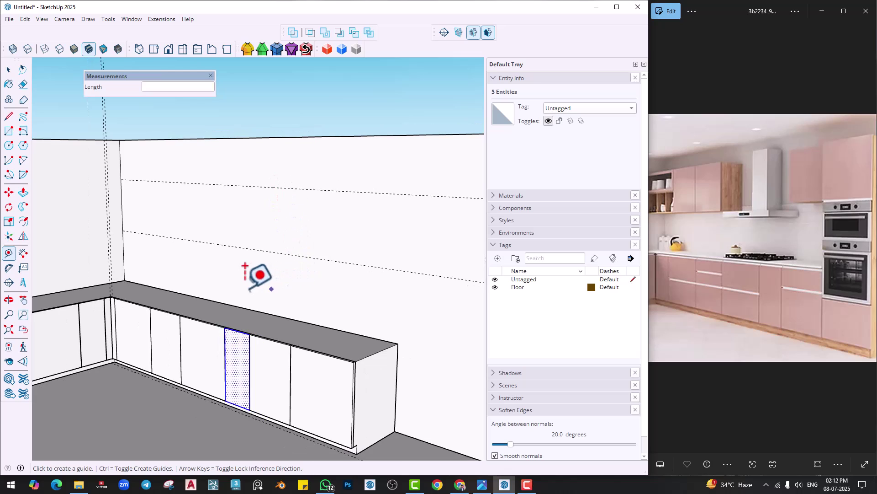
# Open the base cabinet group and place a guide across the countertop 2' in from the right run's end edge.
pyautogui.moveTo(247, 291); pyautogui.dragTo(306, 375, button='middle')
pyautogui.scroll(2, 329, 363)
pyautogui.press('space')
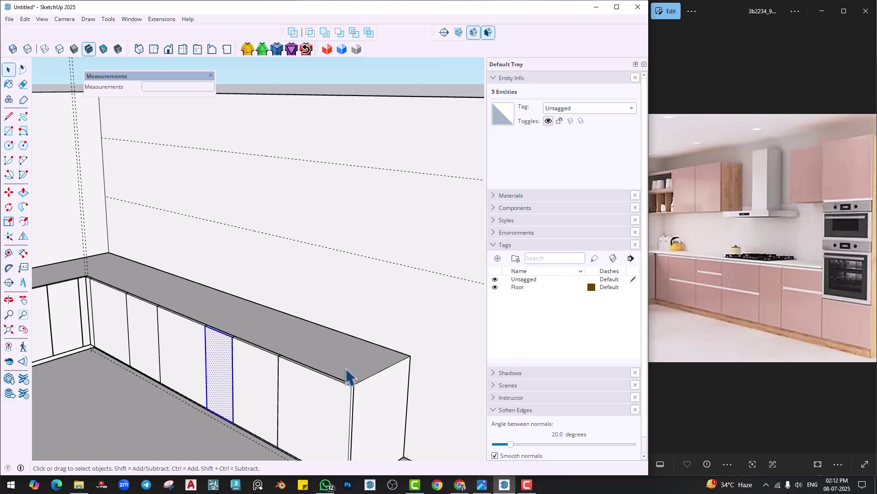
pyautogui.moveTo(418, 343); pyautogui.dragTo(428, 383, button='middle')
pyautogui.doubleClick(349, 371)
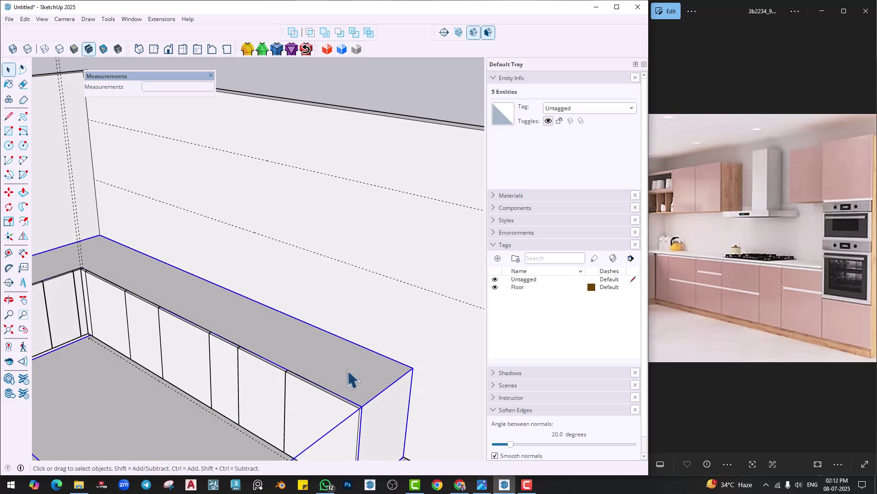
pyautogui.press('t')
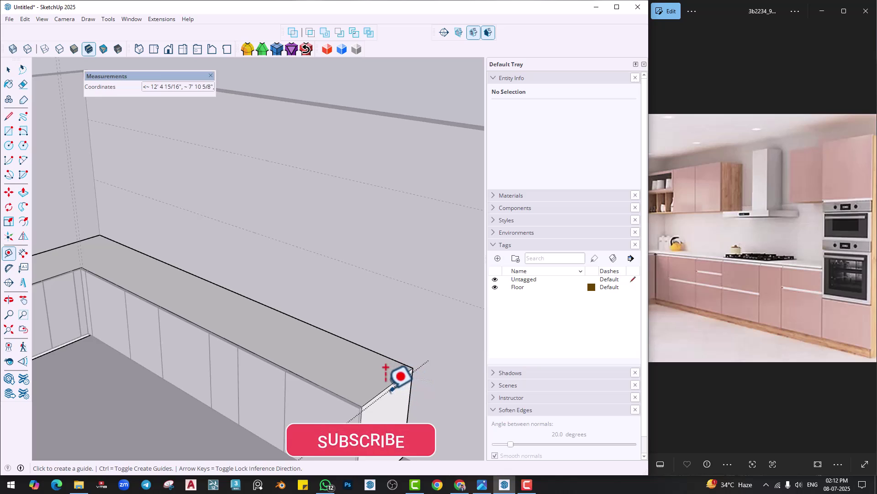
pyautogui.click(383, 391)
pyautogui.scroll(2, 297, 376)
pyautogui.scroll(2, 274, 365)
pyautogui.scroll(2, 276, 373)
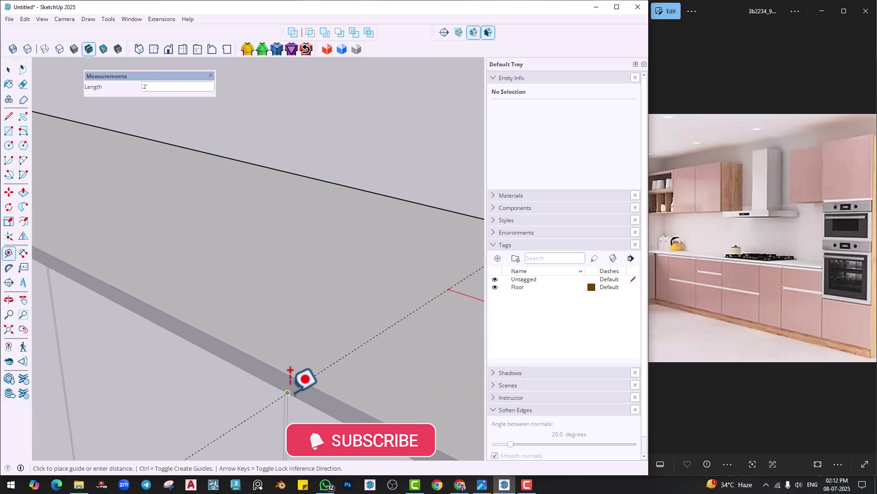
pyautogui.click(287, 392)
# Draw a 2' line along the guide from the countertop's front edge to its back edge, splitting off the end section.
pyautogui.scroll(-2, 395, 351)
pyautogui.moveTo(395, 349); pyautogui.dragTo(319, 343, button='middle')
pyautogui.press('l')
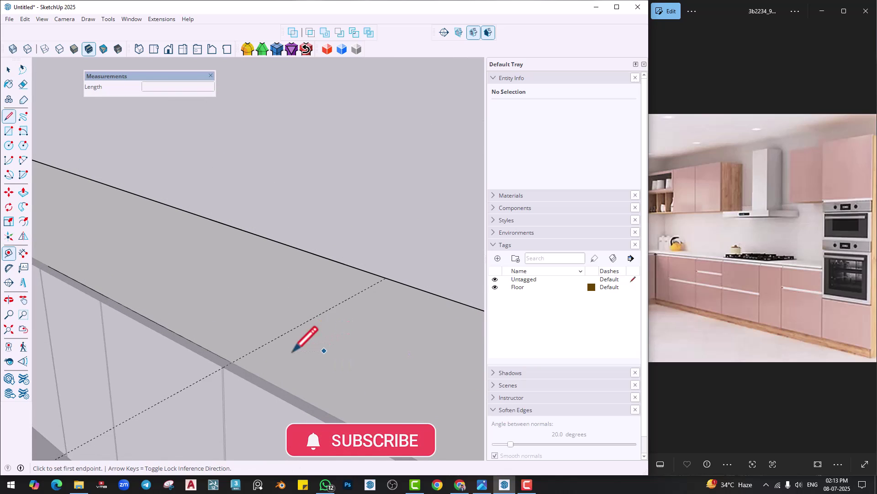
pyautogui.click(231, 362)
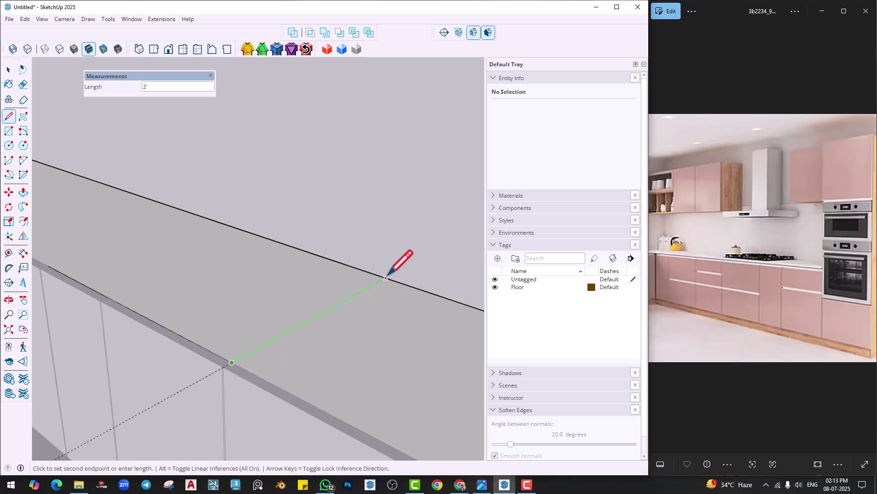
pyautogui.click(386, 278)
# Push/Pull the split-off end section of the countertop up 4' to form the tall unit and leave the cabinet group.
pyautogui.press('p')
pyautogui.click(376, 346)
pyautogui.scroll(-3, 380, 270)
pyautogui.moveTo(381, 251); pyautogui.dragTo(233, 282, button='middle')
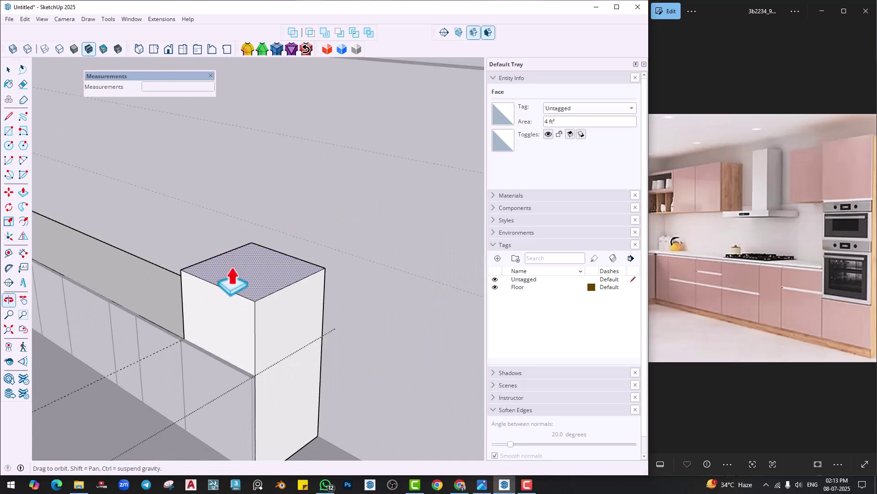
pyautogui.write("4'")
pyautogui.press('Return')
pyautogui.moveTo(412, 180); pyautogui.dragTo(288, 354, button='middle')
pyautogui.press('space')
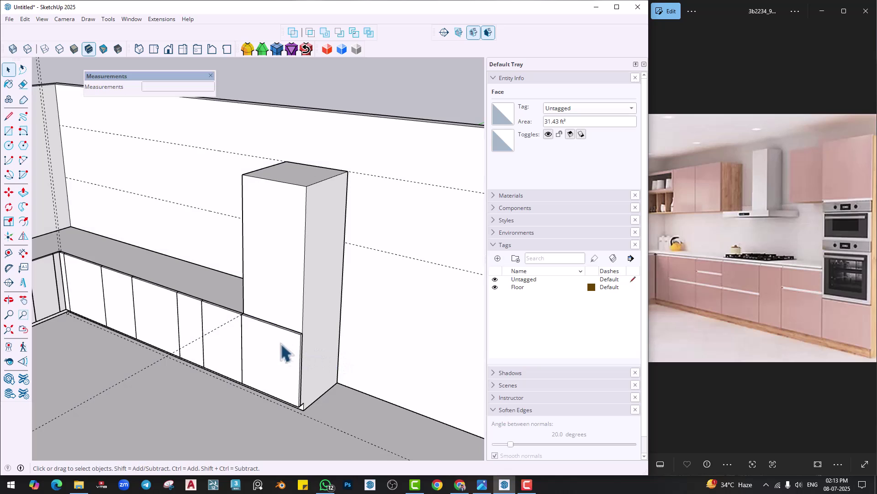
# Pull the top face of the last door front up to the top of the tall unit.
pyautogui.doubleClick(283, 353)
pyautogui.scroll(5, 295, 334)
pyautogui.click(303, 329)
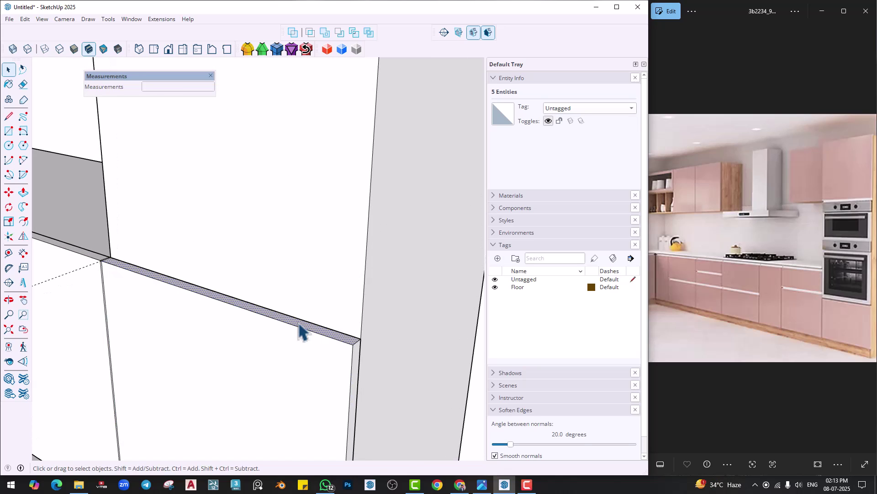
pyautogui.press('p')
pyautogui.moveTo(299, 338); pyautogui.dragTo(333, 214, button='middle')
pyautogui.scroll(-3, 345, 197)
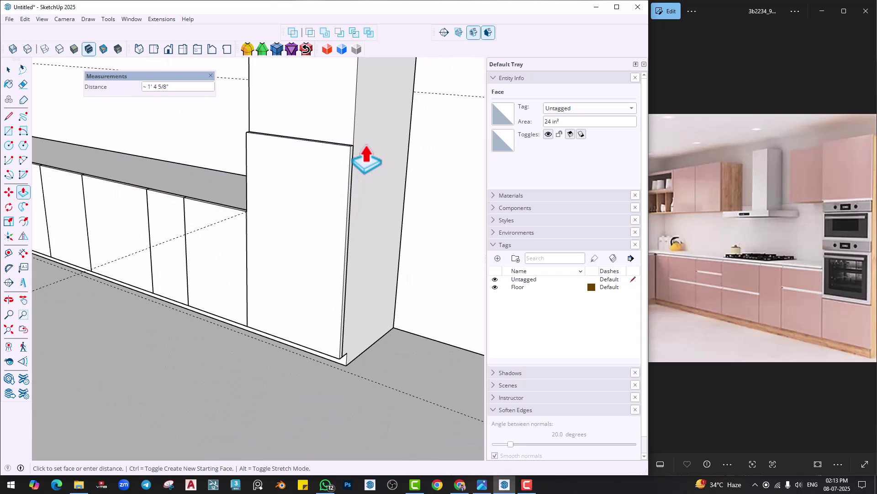
pyautogui.keyDown('shift'); pyautogui.moveTo(366, 148); pyautogui.dragTo(371, 242, button='middle'); pyautogui.keyUp('shift')
pyautogui.click(368, 116)
pyautogui.press('space')
pyautogui.scroll(-4, 349, 308)
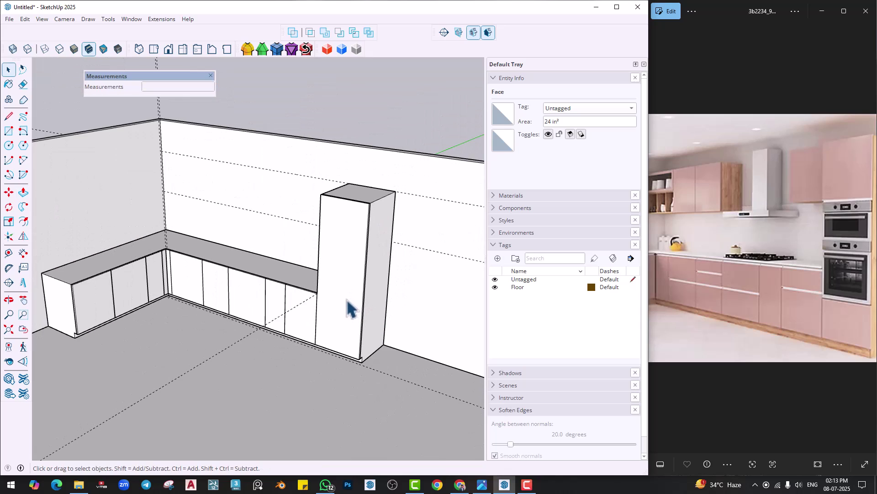
# Make the connected door fronts of the right run into a group and open it for editing.
pyautogui.doubleClick(348, 308)
pyautogui.rightClick(346, 305)
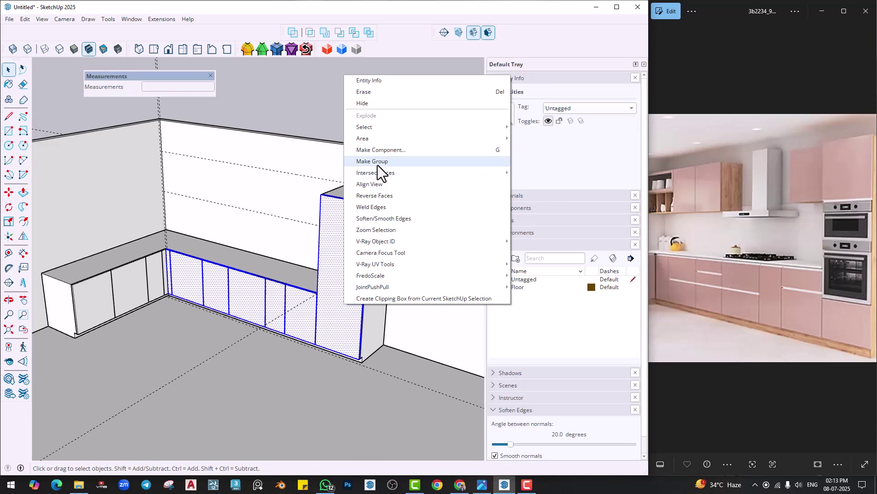
pyautogui.click(373, 161)
pyautogui.doubleClick(336, 336)
# Push the gap strip between the fifth front and the tall front back 1" to cut it out.
pyautogui.scroll(8, 319, 329)
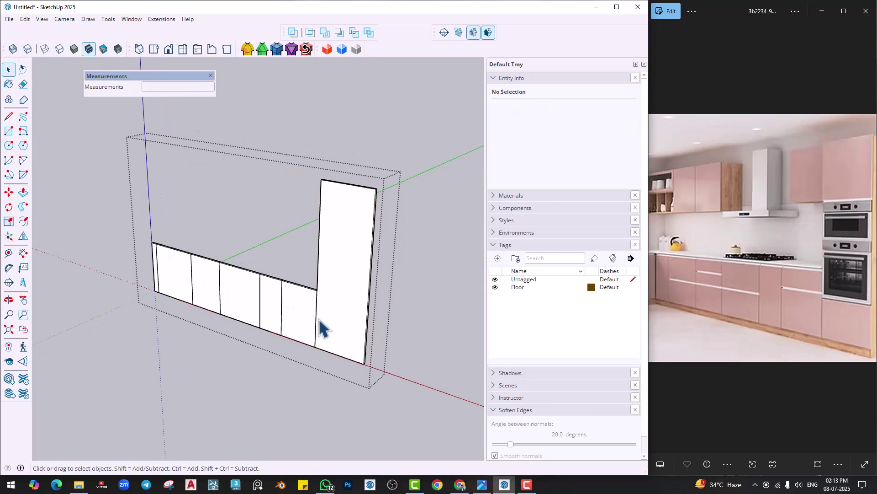
pyautogui.press('p')
pyautogui.scroll(2, 312, 239)
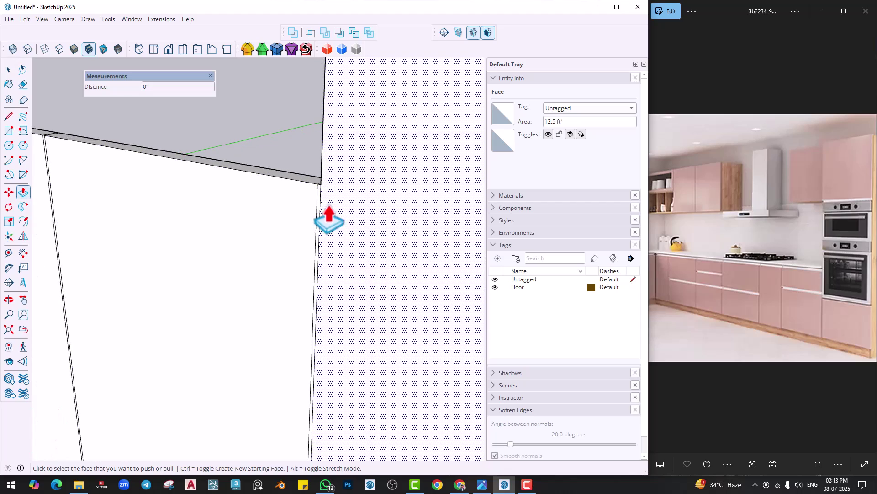
pyautogui.moveTo(329, 207); pyautogui.dragTo(560, 326, button='middle')
pyautogui.scroll(3, 270, 160)
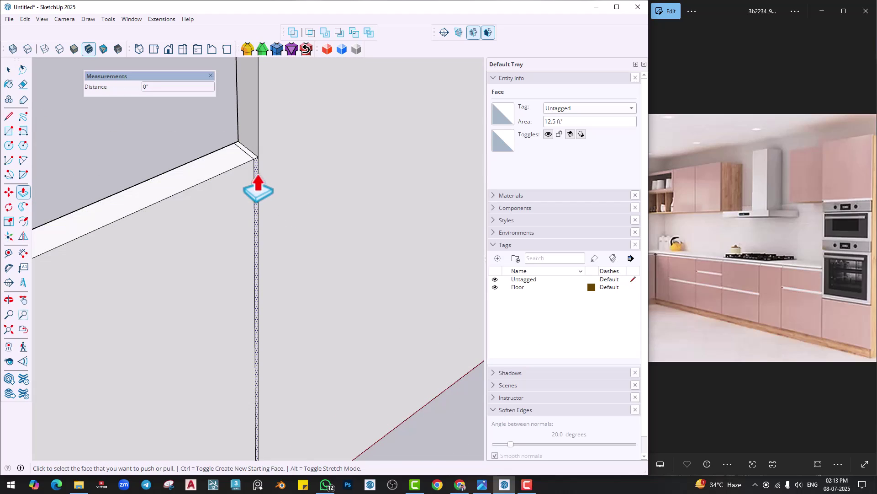
pyautogui.click(254, 182)
pyautogui.click(164, 203)
pyautogui.scroll(-6, 243, 269)
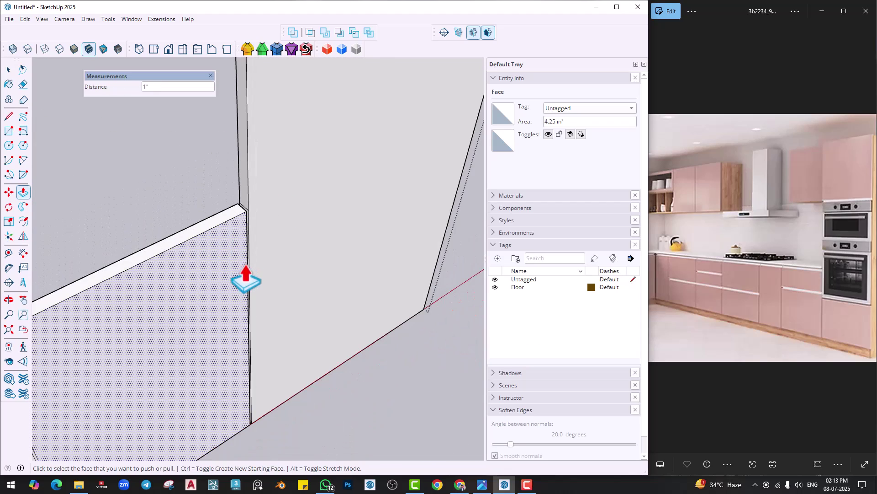
# Cut out the gap strips on both sides of the narrow fourth front by the same 1" depth.
pyautogui.keyDown('shift'); pyautogui.moveTo(268, 256); pyautogui.dragTo(466, 132, button='middle'); pyautogui.keyUp('shift')
pyautogui.scroll(4, 308, 190)
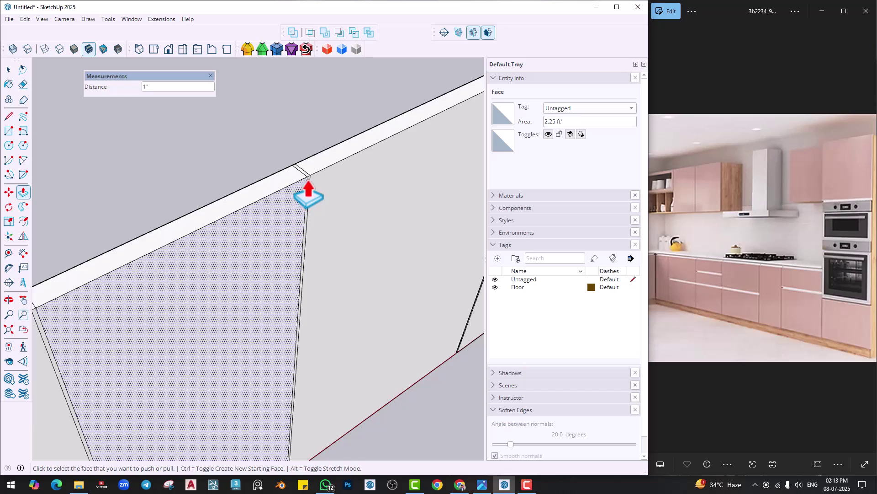
pyautogui.moveTo(307, 196); pyautogui.dragTo(333, 245, button='middle')
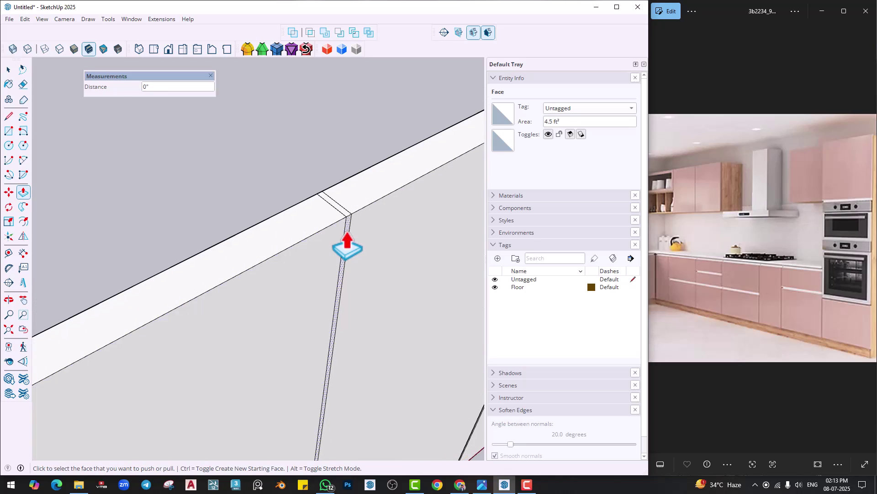
pyautogui.doubleClick(347, 233)
pyautogui.scroll(-4, 347, 279)
pyautogui.keyDown('shift'); pyautogui.moveTo(457, 176); pyautogui.dragTo(269, 279, button='middle'); pyautogui.keyUp('shift')
pyautogui.scroll(3, 311, 263)
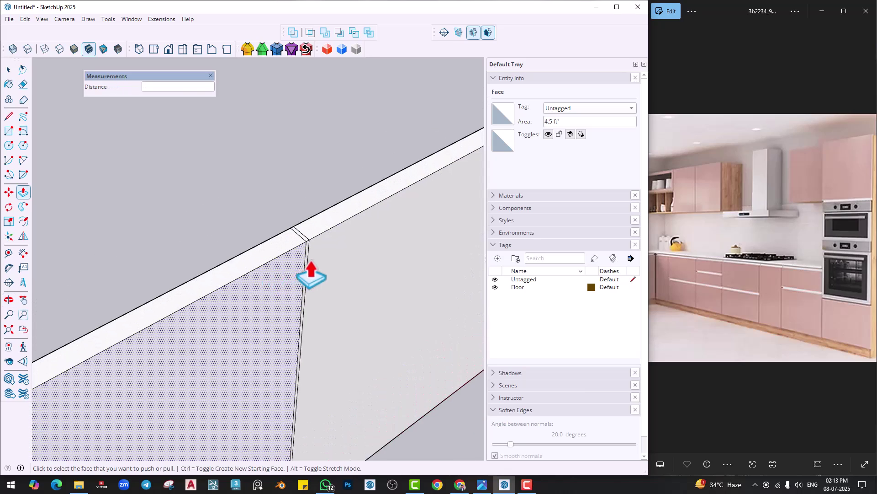
pyautogui.scroll(2, 309, 260)
pyautogui.keyDown('shift'); pyautogui.moveTo(177, 334); pyautogui.dragTo(254, 286, button='middle'); pyautogui.keyUp('shift')
pyautogui.keyDown('shift'); pyautogui.moveTo(252, 327); pyautogui.dragTo(366, 281, button='middle'); pyautogui.keyUp('shift')
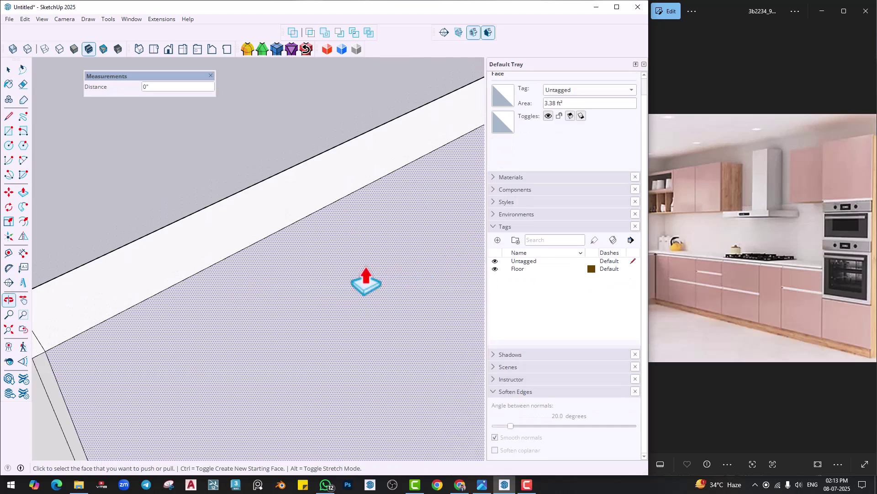
# Cut out the remaining gap strips from the third front to the narrow corner filler by the same 1" depth.
pyautogui.scroll(-2, 367, 282)
pyautogui.keyDown('shift'); pyautogui.moveTo(274, 280); pyautogui.dragTo(361, 242, button='middle'); pyautogui.keyUp('shift')
pyautogui.scroll(2, 258, 299)
pyautogui.doubleClick(256, 305)
pyautogui.scroll(-8, 320, 326)
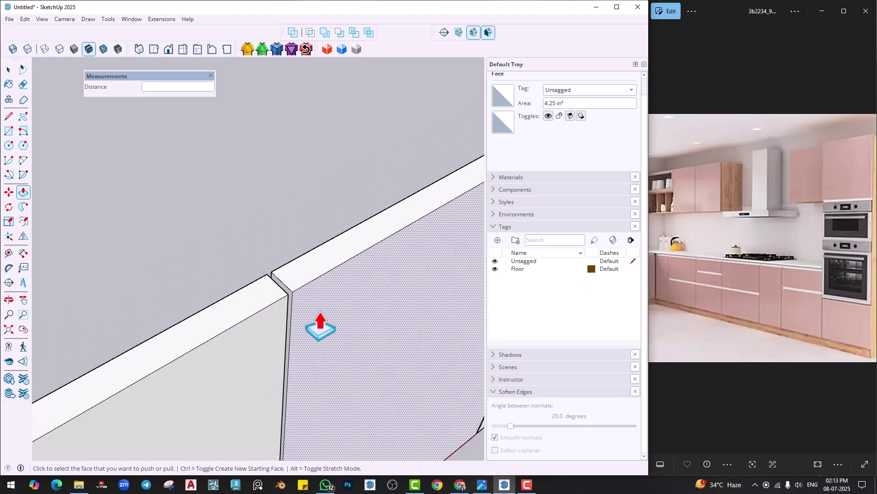
pyautogui.keyDown('shift'); pyautogui.moveTo(201, 415); pyautogui.dragTo(334, 303, button='middle'); pyautogui.keyUp('shift')
pyautogui.scroll(9, 295, 303)
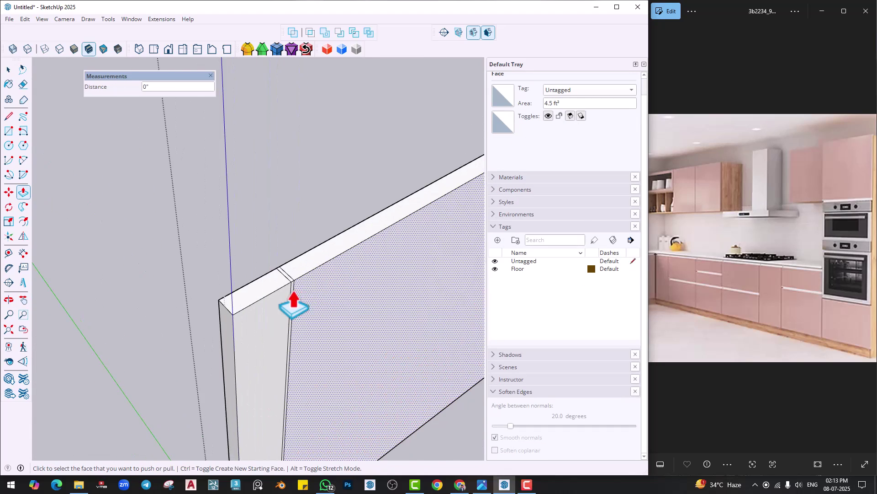
pyautogui.doubleClick(296, 302)
pyautogui.scroll(-9, 361, 304)
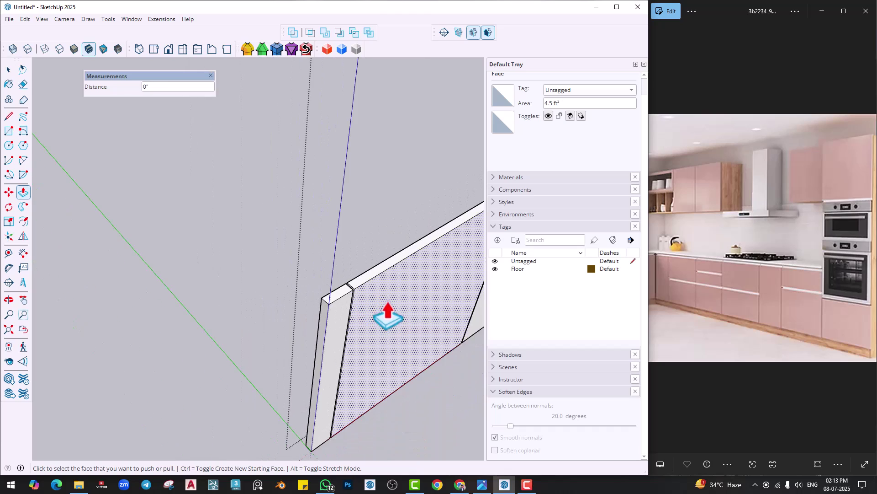
# Draw a horizontal line at mid-height across the first three fronts, from the first front's outer edge to the third front's far edge.
pyautogui.moveTo(389, 316); pyautogui.dragTo(178, 253, button='middle')
pyautogui.scroll(-3, 249, 300)
pyautogui.keyDown('shift'); pyautogui.moveTo(258, 297); pyautogui.dragTo(212, 280, button='middle'); pyautogui.keyUp('shift')
pyautogui.scroll(-2, 253, 302)
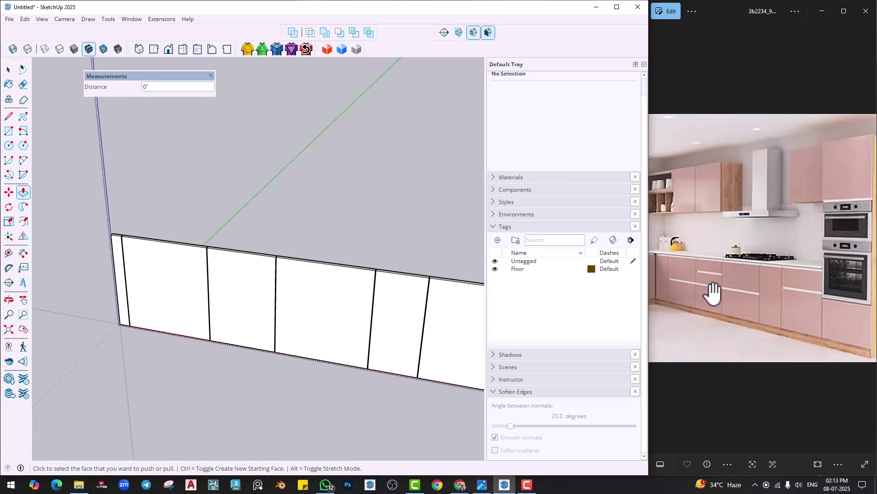
pyautogui.moveTo(223, 322); pyautogui.dragTo(208, 305, button='middle')
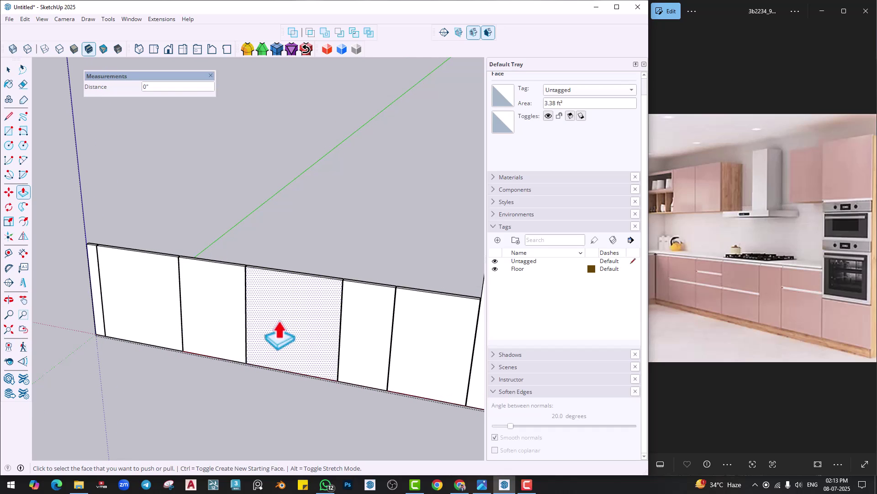
pyautogui.press('l')
pyautogui.scroll(5, 106, 290)
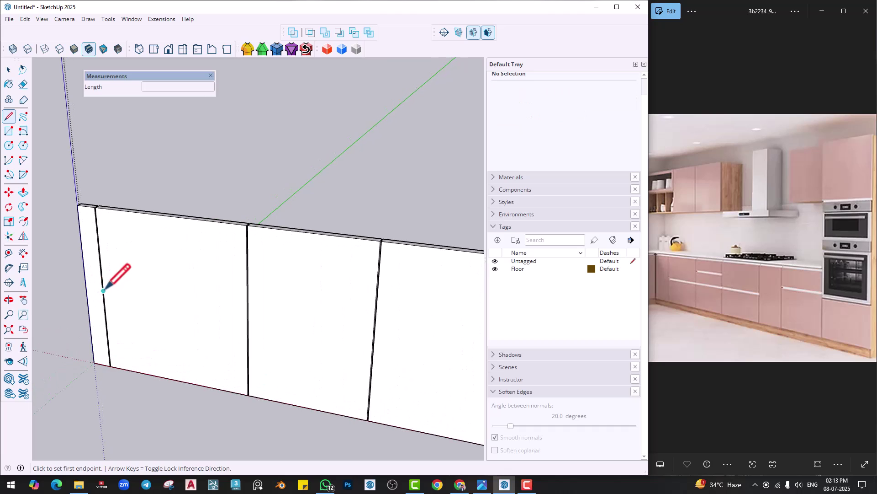
pyautogui.click(104, 293)
pyautogui.scroll(-4, 288, 317)
pyautogui.keyDown('shift'); pyautogui.moveTo(382, 323); pyautogui.dragTo(192, 298, button='middle'); pyautogui.keyUp('shift')
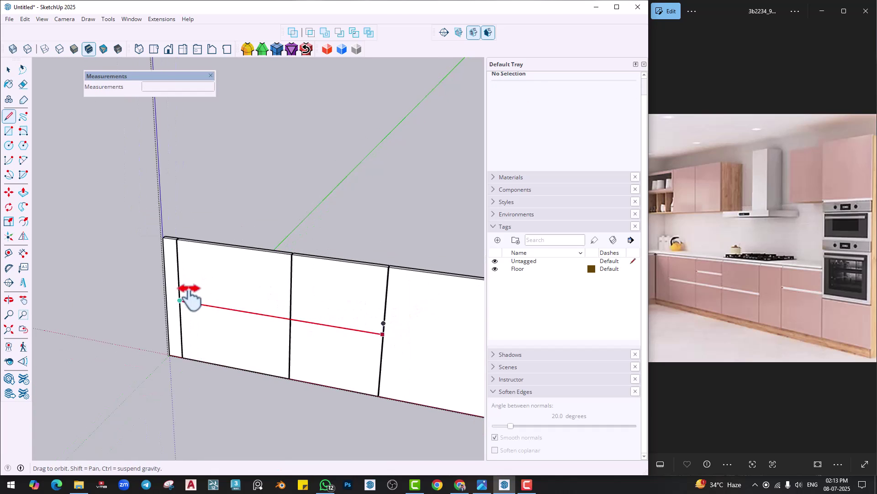
pyautogui.click(315, 328)
pyautogui.scroll(4, 196, 307)
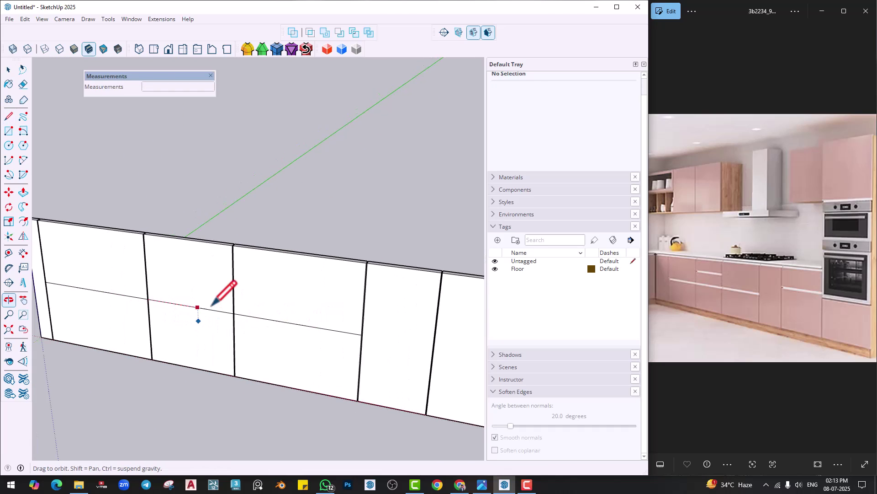
# Divide the upper half of the second front with a 1' 6" horizontal line for the drawers.
pyautogui.press('space')
pyautogui.press('l')
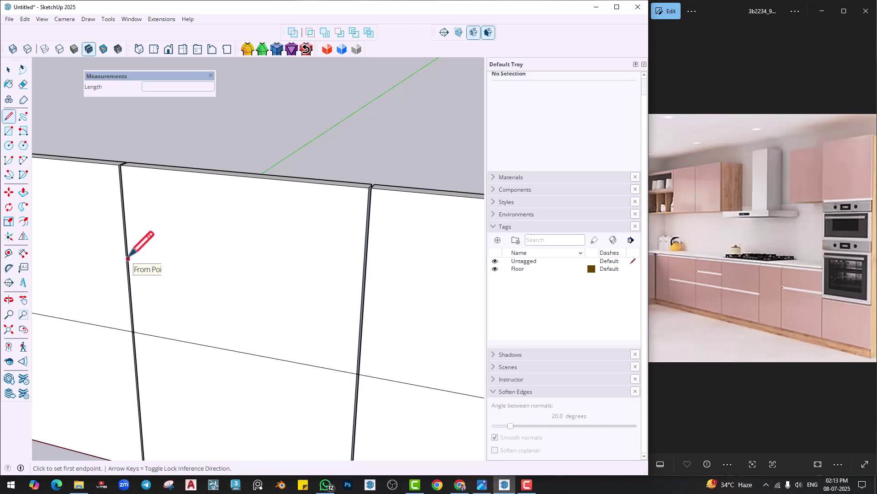
pyautogui.click(127, 252)
pyautogui.click(361, 285)
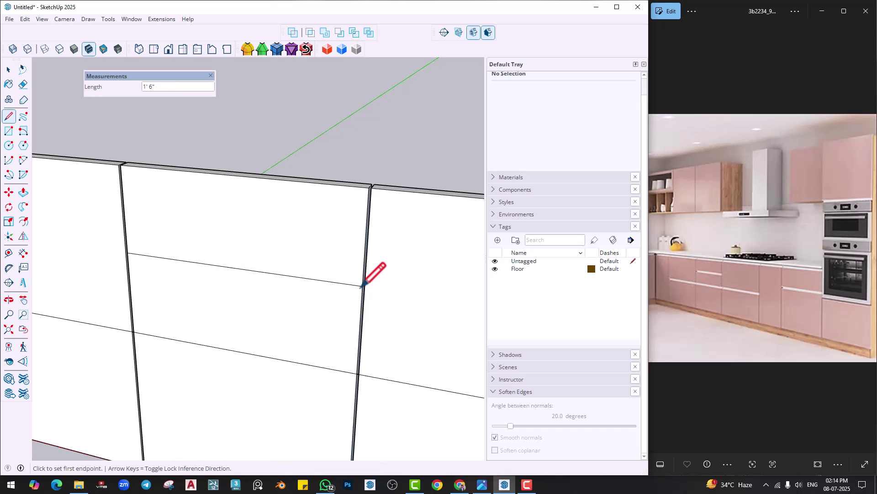
pyautogui.scroll(-5, 303, 298)
pyautogui.press('space')
# Draw a horizontal line to the fifth front level with the second front's drawer line, and erase its segments across the third and fourth fronts.
pyautogui.scroll(3, 275, 320)
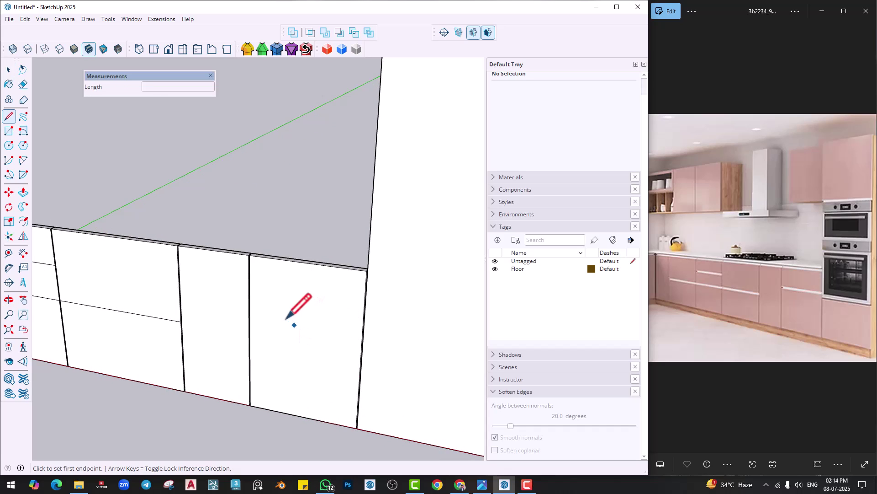
pyautogui.scroll(2, 280, 307)
pyautogui.scroll(4, 123, 252)
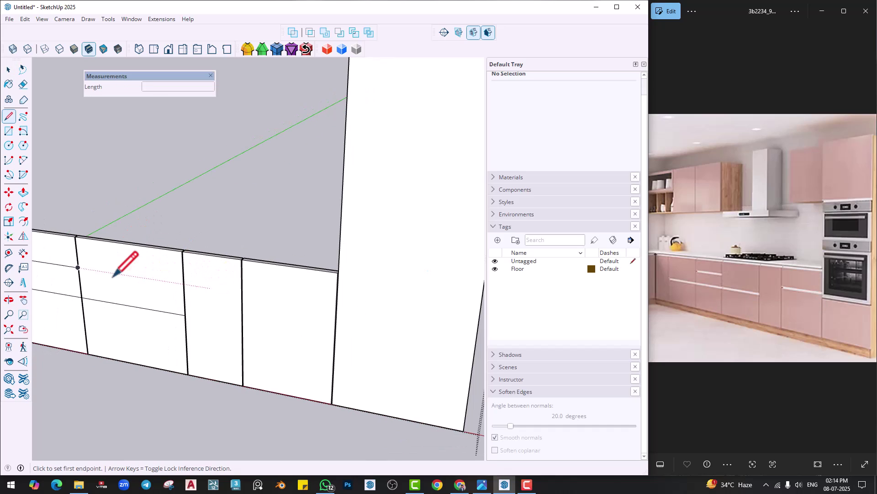
pyautogui.click(72, 264)
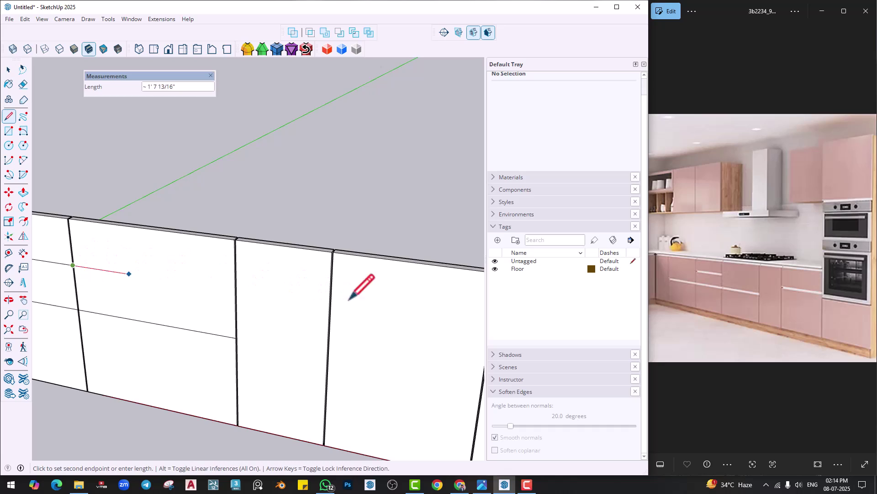
pyautogui.keyDown('shift'); pyautogui.moveTo(361, 288); pyautogui.dragTo(264, 298, button='middle'); pyautogui.keyUp('shift')
pyautogui.keyDown('shift'); pyautogui.moveTo(305, 328); pyautogui.dragTo(352, 322, button='middle'); pyautogui.keyUp('shift')
pyautogui.press('e')
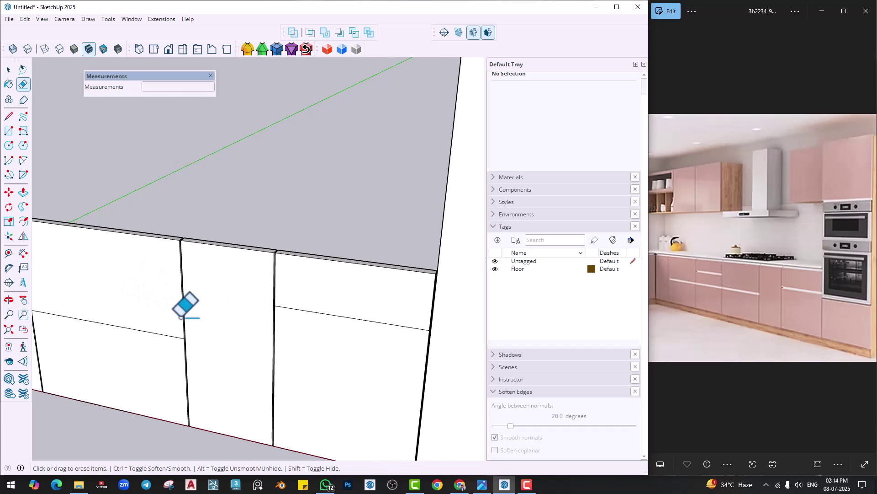
pyautogui.scroll(-2, 180, 316)
pyautogui.scroll(-3, 257, 340)
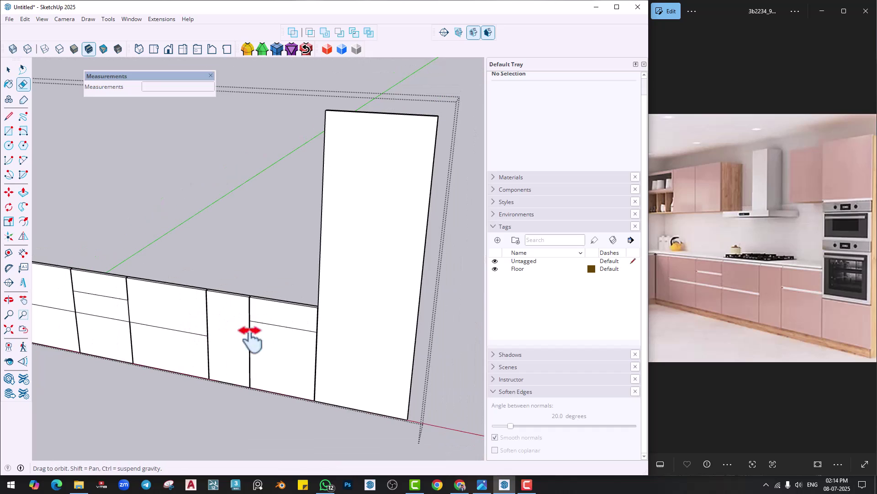
# Copy all five horizontal divider lines on the first, second, third and fifth base fronts 4mm downward.
pyautogui.keyDown('shift'); pyautogui.moveTo(251, 337); pyautogui.dragTo(355, 337, button='middle'); pyautogui.keyUp('shift')
pyautogui.press('space')
pyautogui.click(146, 311)
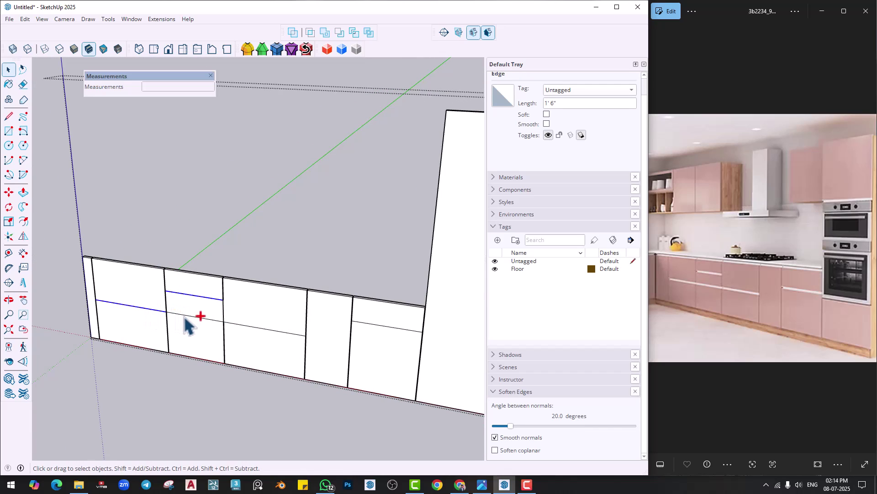
pyautogui.keyDown('shift'); pyautogui.click(371, 323); pyautogui.keyUp('shift')
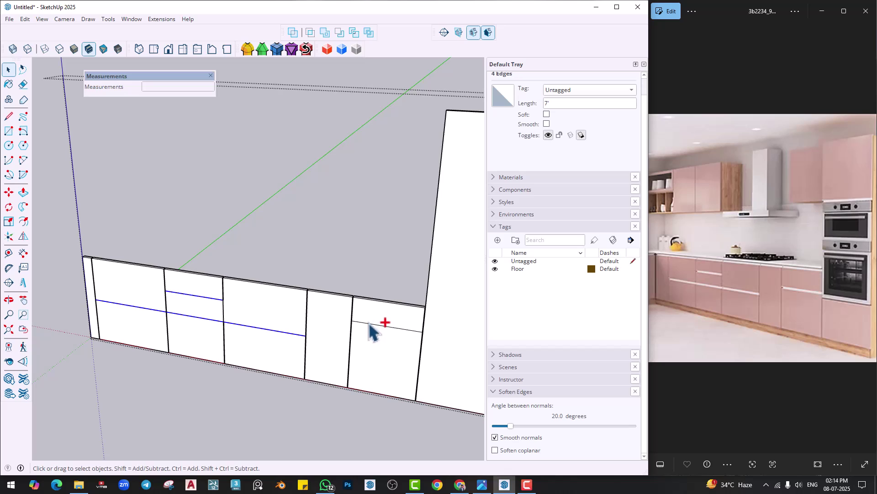
pyautogui.moveTo(369, 325); pyautogui.dragTo(367, 315, button='middle')
pyautogui.scroll(6, 381, 341)
pyautogui.press('m')
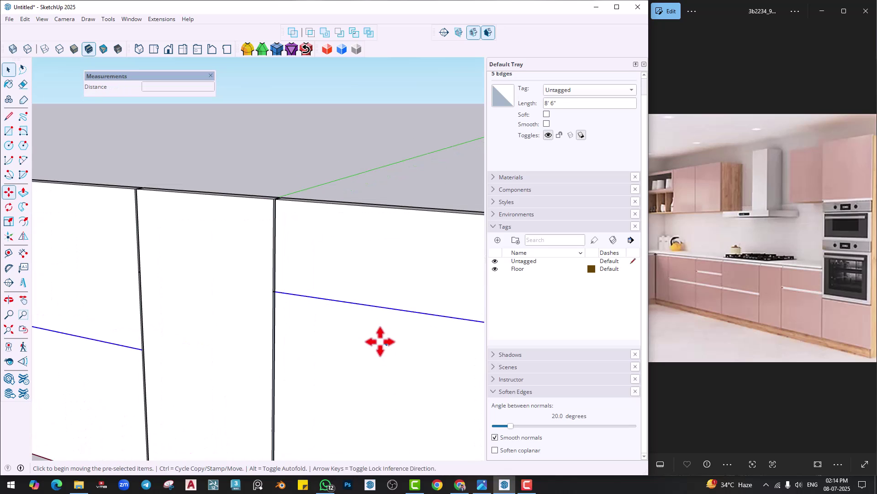
pyautogui.scroll(2, 379, 339)
pyautogui.press('ctrl')
pyautogui.click(362, 288)
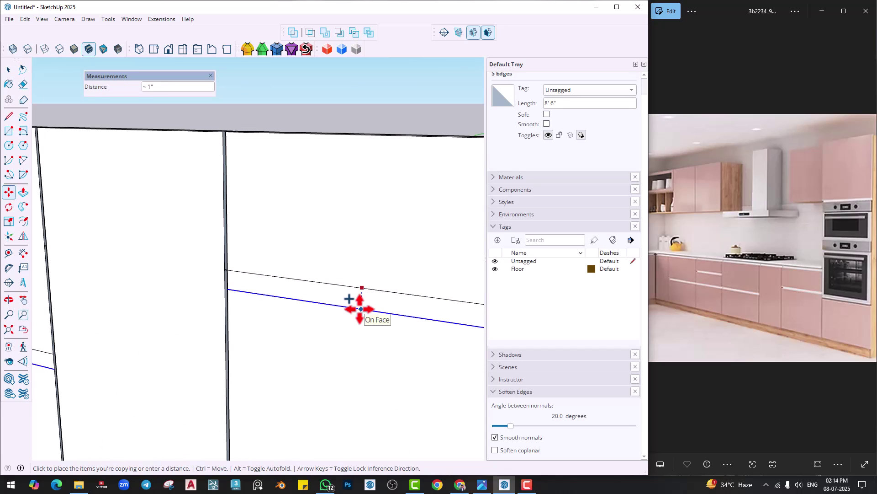
pyautogui.write('4mm')
pyautogui.press('Return')
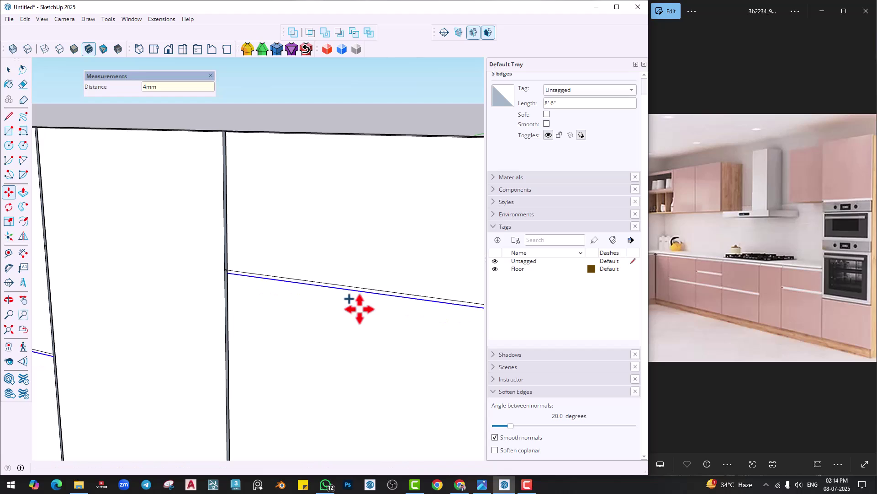
# Push in the narrow horizontal gap strips of the fifth and third fronts and the second front's mid-height strip by the same 1" depth.
pyautogui.press('p')
pyautogui.scroll(3, 260, 286)
pyautogui.doubleClick(256, 279)
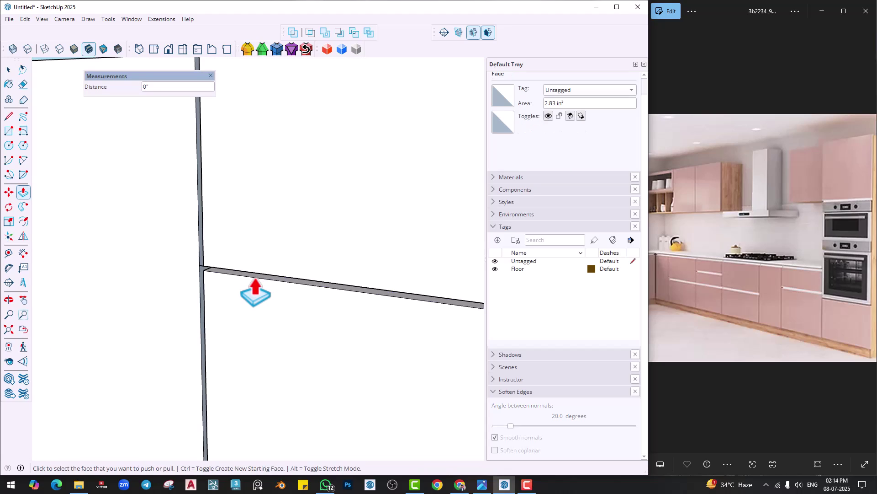
pyautogui.scroll(-5, 257, 286)
pyautogui.keyDown('shift'); pyautogui.moveTo(97, 312); pyautogui.dragTo(425, 336, button='middle'); pyautogui.keyUp('shift')
pyautogui.scroll(5, 262, 330)
pyautogui.scroll(2, 262, 330)
pyautogui.doubleClick(262, 333)
pyautogui.scroll(-3, 274, 320)
pyautogui.keyDown('shift'); pyautogui.moveTo(246, 322); pyautogui.dragTo(338, 336, button='middle'); pyautogui.keyUp('shift')
pyautogui.scroll(3, 230, 309)
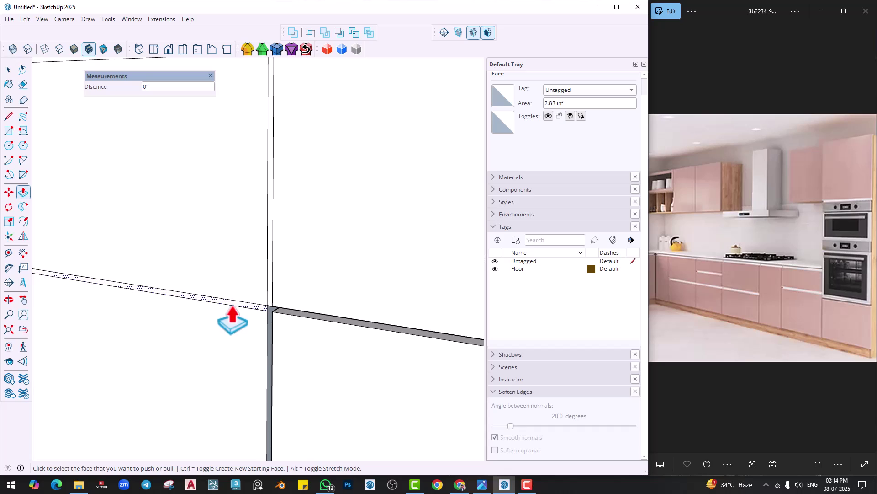
pyautogui.doubleClick(233, 304)
# Recess the remaining vertical gap strip between the second and third fronts and erase its leftover edge.
pyautogui.keyDown('shift'); pyautogui.moveTo(257, 284); pyautogui.dragTo(284, 369, button='middle'); pyautogui.keyUp('shift')
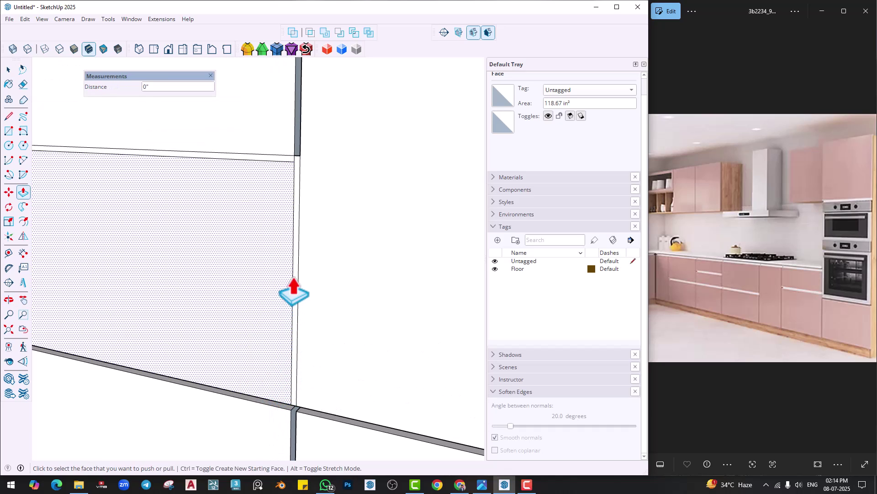
pyautogui.keyDown('shift'); pyautogui.moveTo(295, 274); pyautogui.dragTo(298, 315, button='middle'); pyautogui.keyUp('shift')
pyautogui.doubleClick(298, 307)
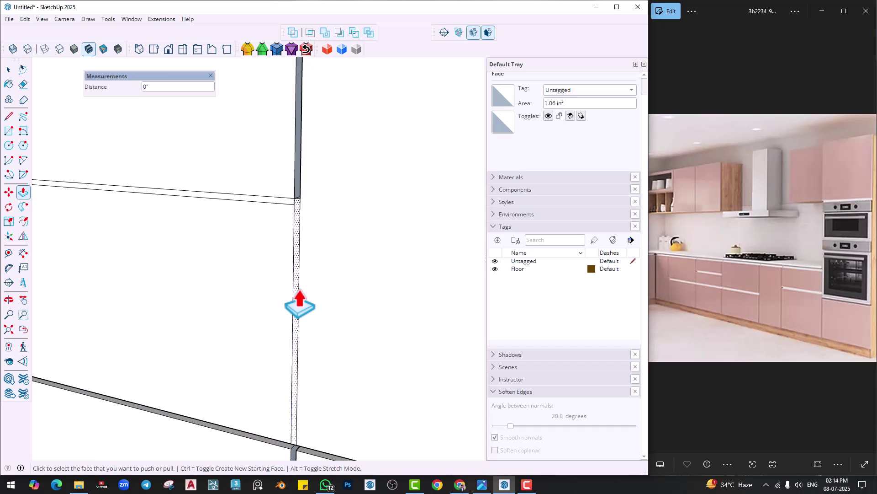
pyautogui.press('e')
pyautogui.scroll(2, 300, 201)
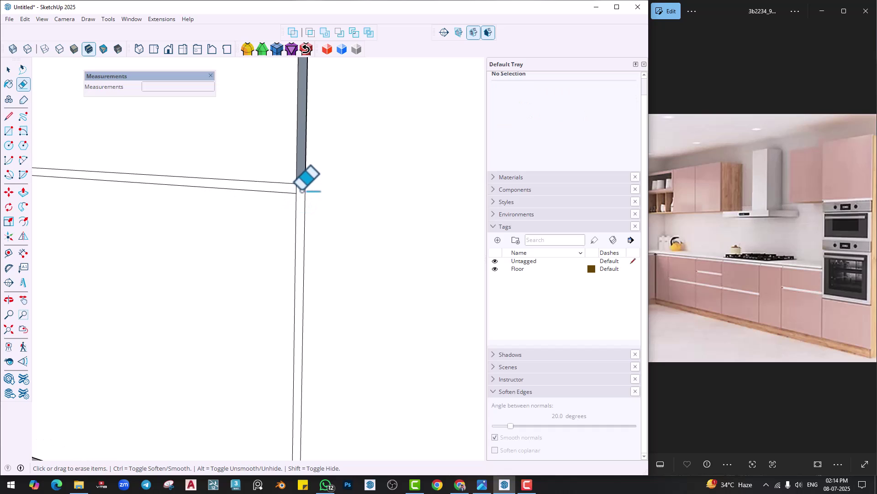
pyautogui.click(304, 185)
pyautogui.scroll(-4, 286, 325)
pyautogui.keyDown('shift'); pyautogui.moveTo(281, 315); pyautogui.dragTo(251, 178, button='middle'); pyautogui.keyUp('shift')
pyautogui.scroll(4, 267, 313)
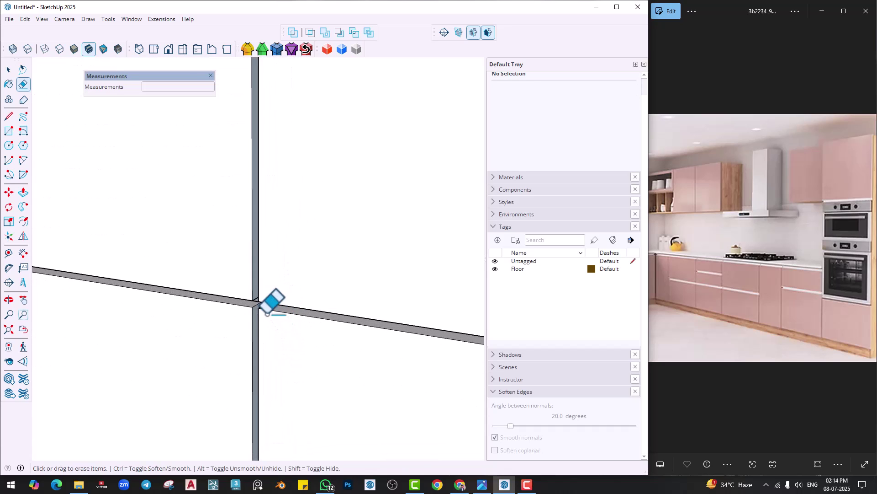
pyautogui.scroll(-3, 254, 304)
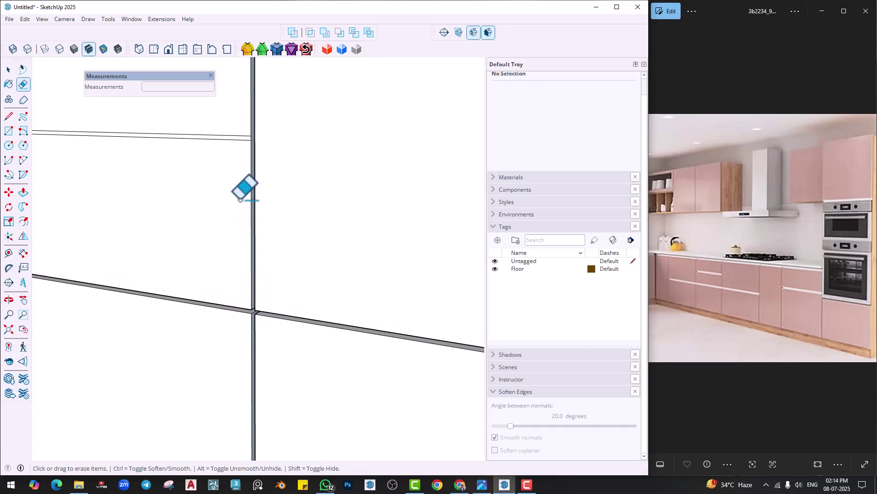
# Push in the second front's drawer gap strip and the first front's mid-height strip by the same depth.
pyautogui.keyDown('shift'); pyautogui.moveTo(239, 201); pyautogui.dragTo(270, 318, button='middle'); pyautogui.keyUp('shift')
pyautogui.scroll(1, 271, 249)
pyautogui.press('p')
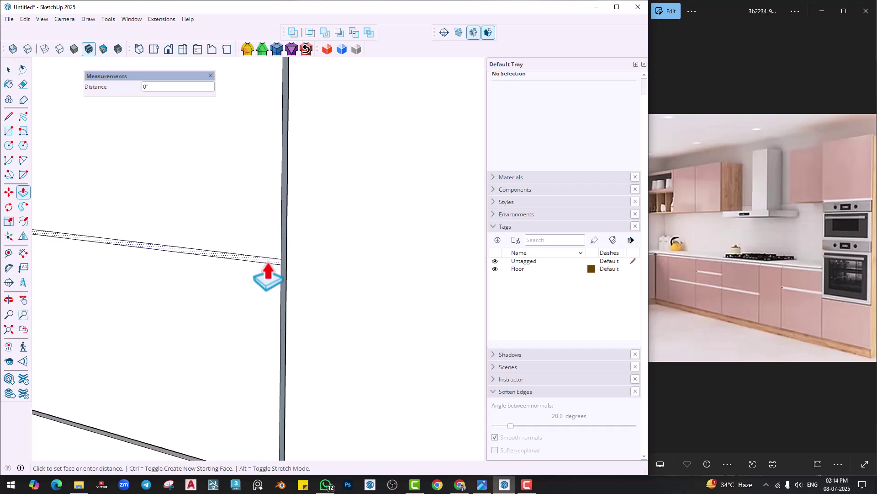
pyautogui.scroll(-5, 270, 293)
pyautogui.scroll(5, 246, 352)
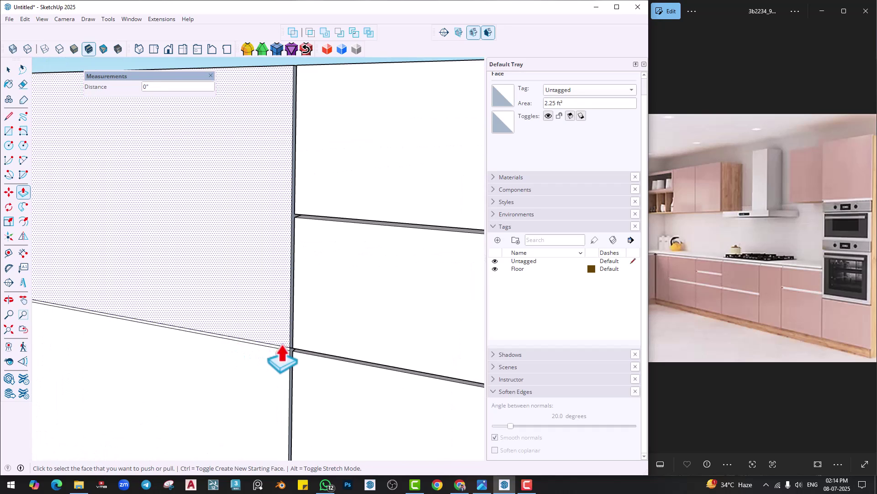
pyautogui.scroll(-6, 282, 356)
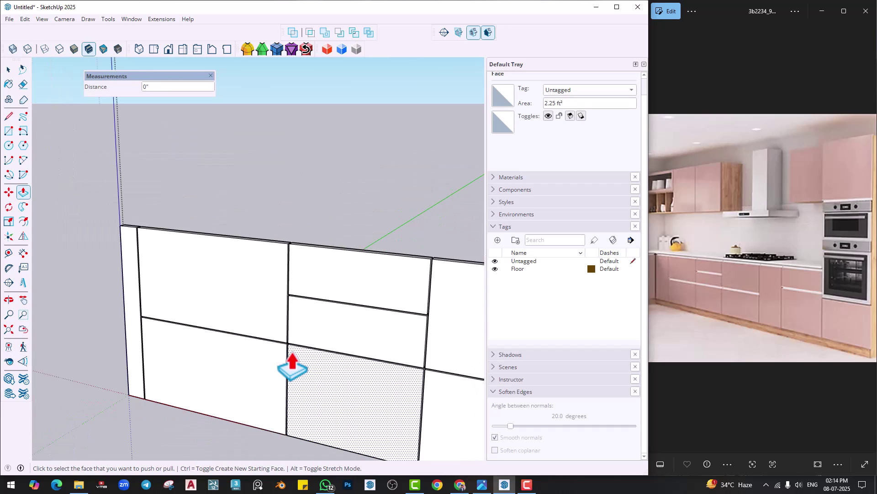
pyautogui.moveTo(292, 366); pyautogui.dragTo(271, 347, button='middle')
# Copy the lower edges of all five horizontal gaps 1" downward to outline the handle strips.
pyautogui.press('space')
pyautogui.scroll(2, 161, 300)
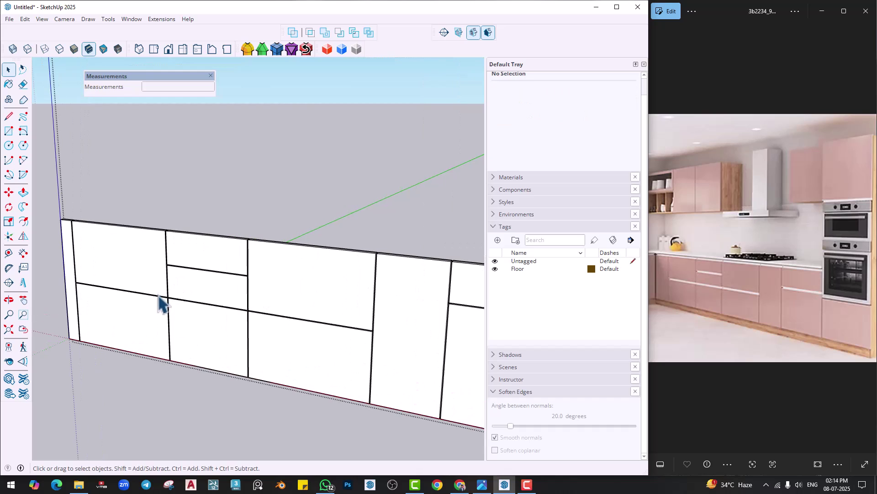
pyautogui.scroll(2, 153, 298)
pyautogui.moveTo(145, 301)
pyautogui.mouseDown(button='middle')
pyautogui.moveTo(235, 297)
pyautogui.moveTo(229, 291)
pyautogui.mouseUp(button='middle')
pyautogui.scroll(2, 235, 297)
pyautogui.scroll(2, 230, 293)
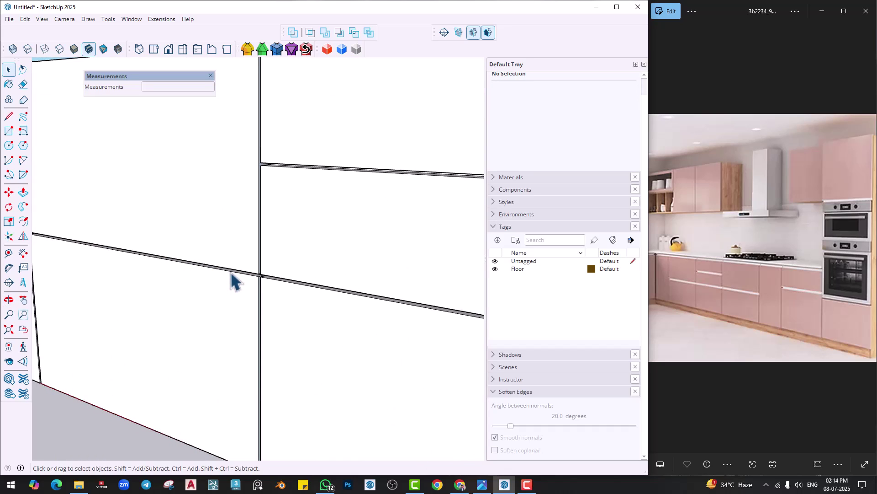
pyautogui.click(273, 284)
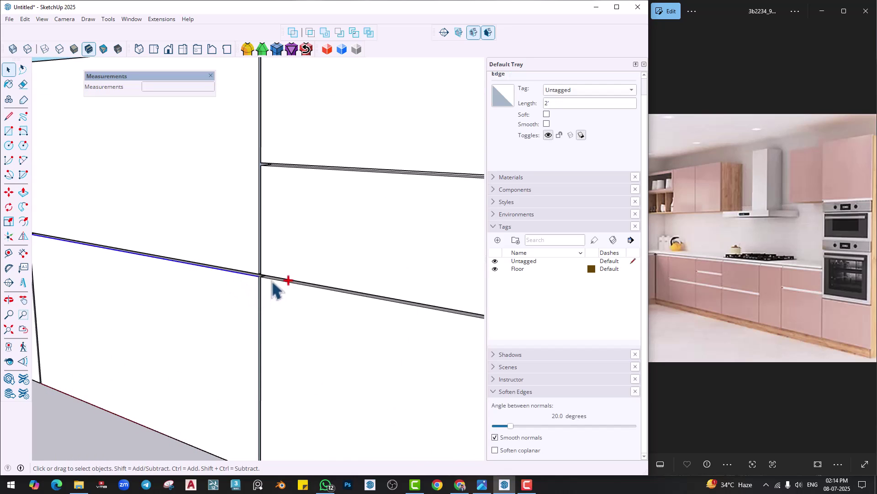
pyautogui.keyDown('ctrl'); pyautogui.click(291, 168); pyautogui.keyUp('ctrl')
pyautogui.scroll(-2, 307, 253)
pyautogui.keyDown('shift'); pyautogui.moveTo(326, 297); pyautogui.dragTo(122, 264, button='middle'); pyautogui.keyUp('shift')
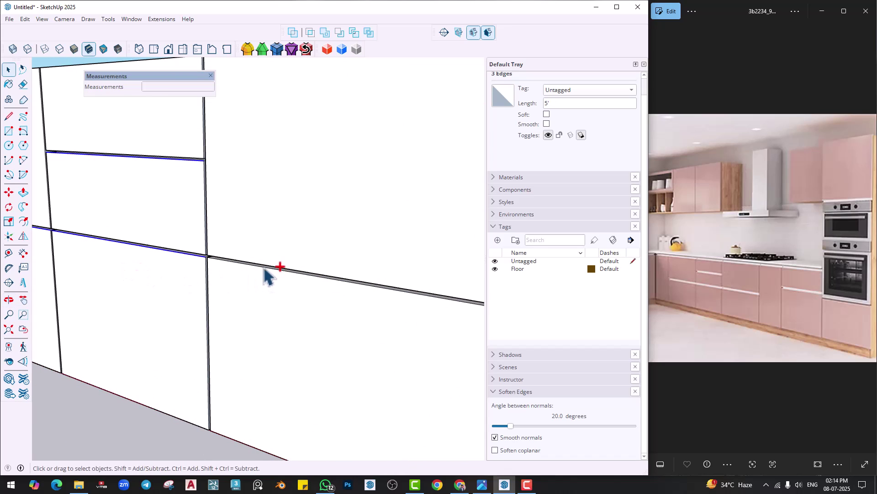
pyautogui.scroll(-2, 324, 310)
pyautogui.keyDown('ctrl'); pyautogui.click(400, 293); pyautogui.keyUp('ctrl')
pyautogui.scroll(3, 344, 284)
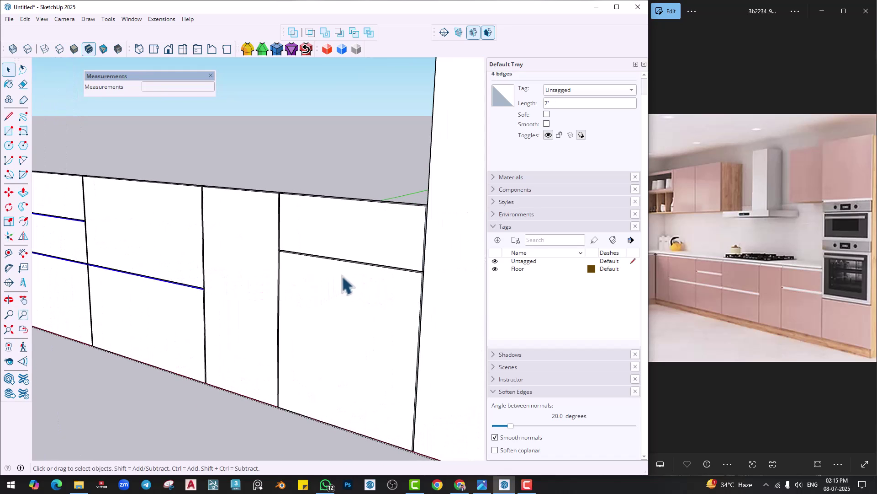
pyautogui.press('m')
pyautogui.scroll(1, 314, 259)
pyautogui.click(314, 251)
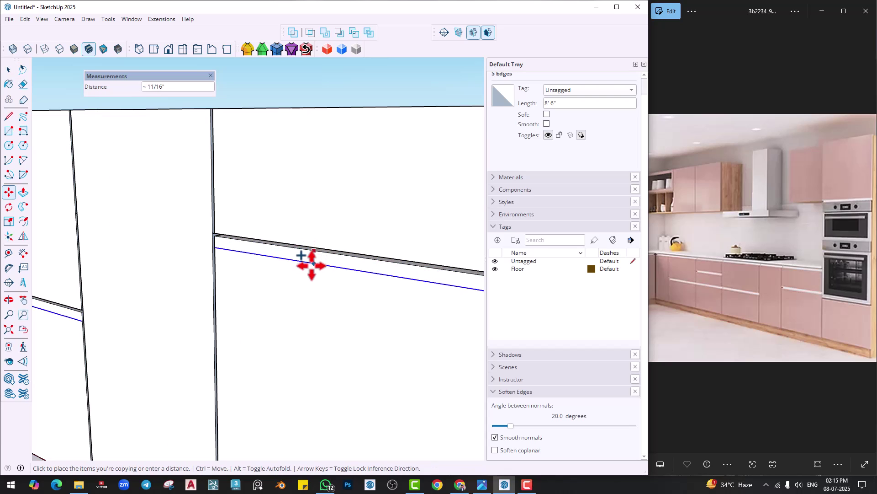
pyautogui.write('1')
pyautogui.press('Return')
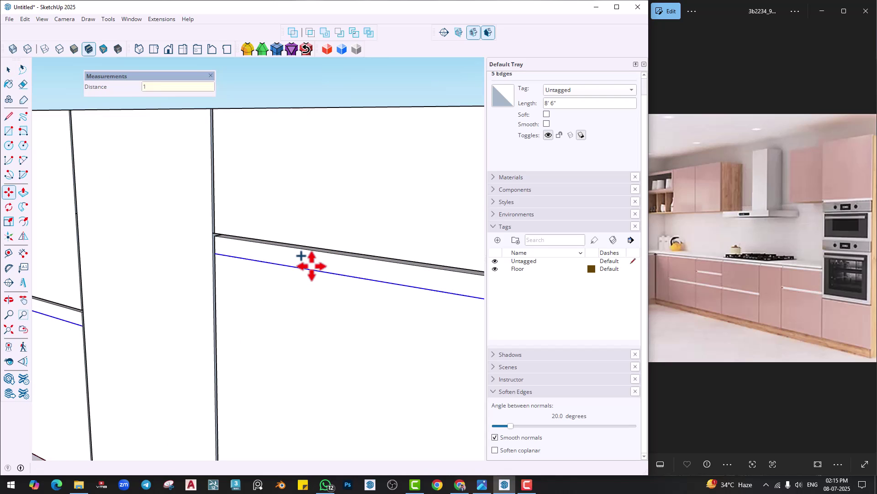
# Offset the outlines of the 1" handle strips inward by about 1/16" on the base fronts.
pyautogui.click(23, 222)
pyautogui.scroll(2, 224, 241)
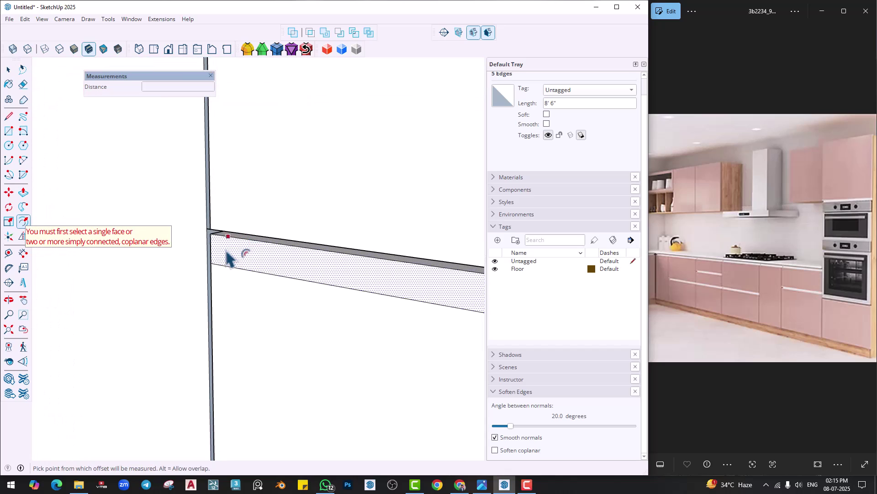
pyautogui.click(226, 236)
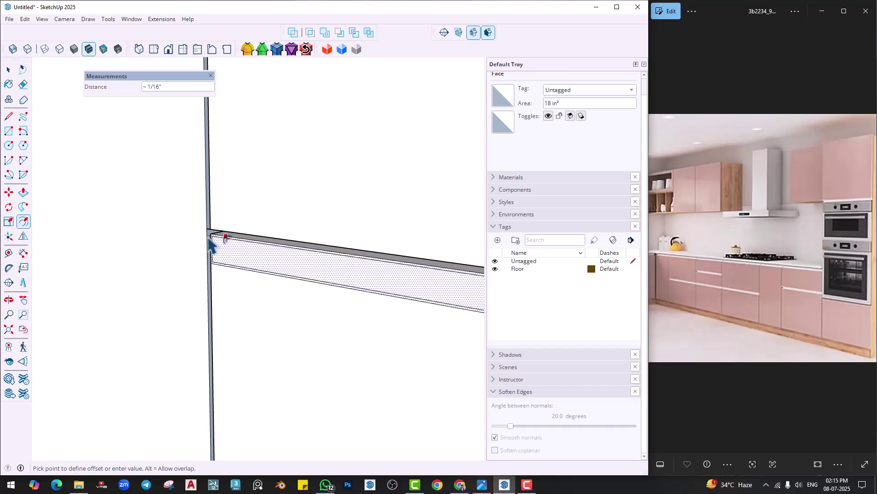
pyautogui.press('Escape')
pyautogui.scroll(-5, 226, 250)
pyautogui.moveTo(152, 322); pyautogui.dragTo(280, 282, button='middle')
pyautogui.scroll(3, 196, 318)
pyautogui.doubleClick(176, 307)
pyautogui.scroll(-3, 84, 266)
pyautogui.doubleClick(233, 295)
pyautogui.doubleClick(211, 208)
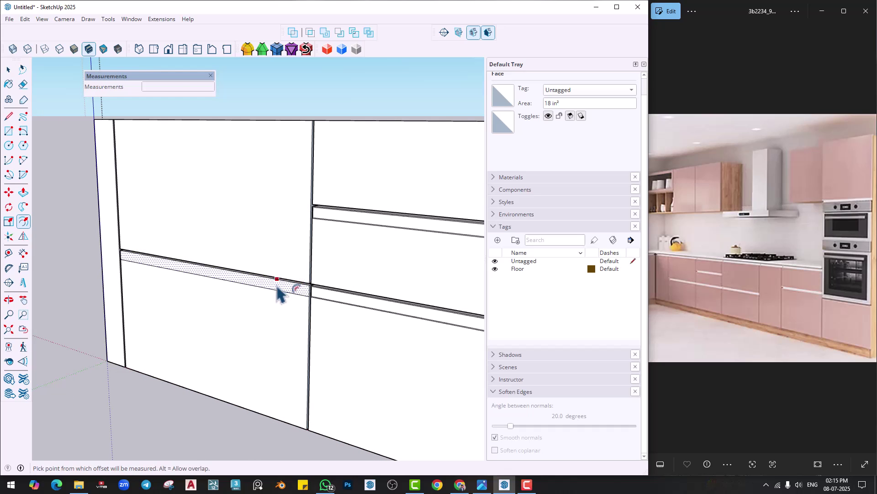
# Push the inner face of the first front's handle strip in by .8" to form a recess.
pyautogui.scroll(5, 265, 296)
pyautogui.press('p')
pyautogui.scroll(1, 284, 290)
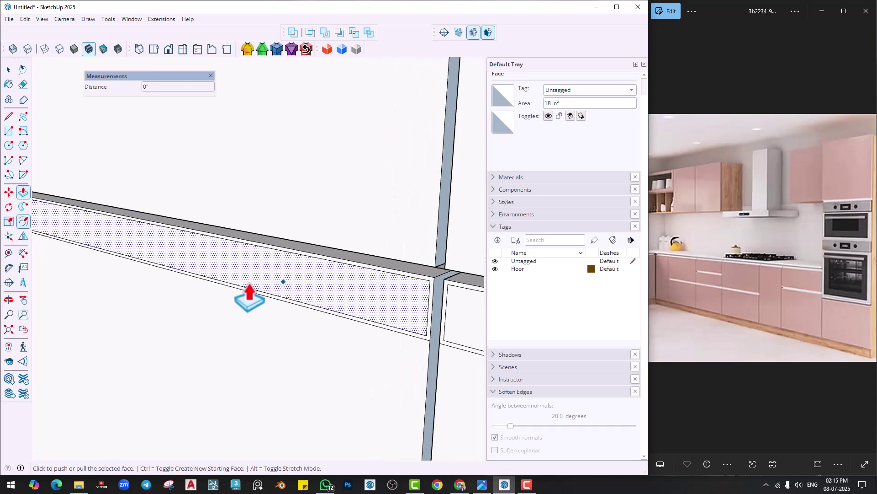
pyautogui.click(247, 273)
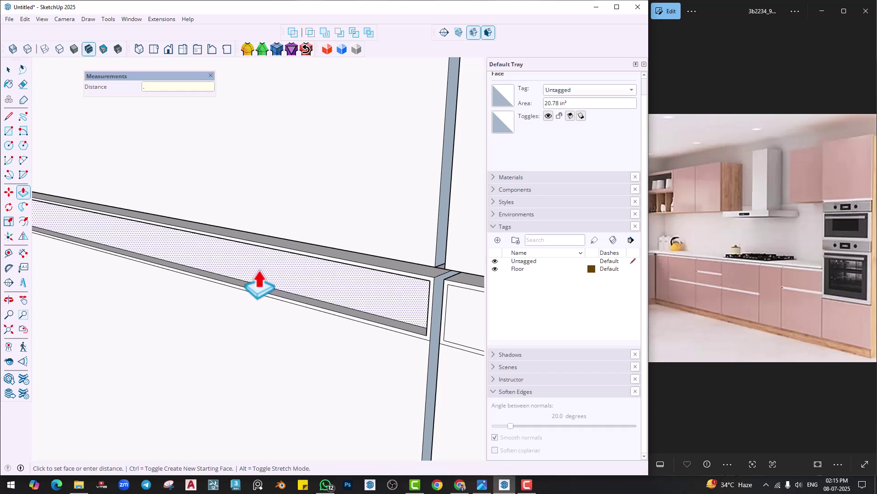
pyautogui.write('.8')
pyautogui.press('Return')
# Recess the inner handle strip faces of the second, third and fifth fronts by the same .8" depth.
pyautogui.scroll(-5, 259, 272)
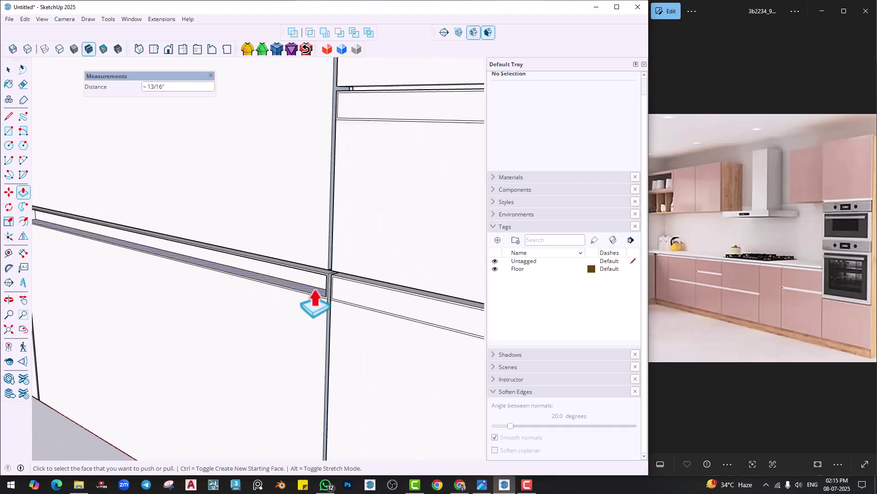
pyautogui.keyDown('shift'); pyautogui.moveTo(352, 294); pyautogui.dragTo(34, 265, button='middle'); pyautogui.keyUp('shift')
pyautogui.doubleClick(242, 300)
pyautogui.doubleClick(272, 157)
pyautogui.scroll(-5, 333, 270)
pyautogui.doubleClick(181, 311)
pyautogui.scroll(-4, 245, 333)
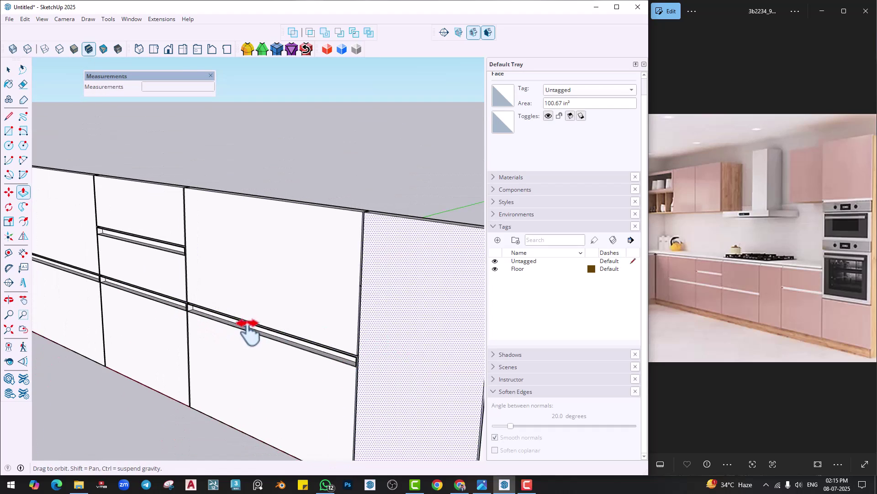
pyautogui.keyDown('shift'); pyautogui.moveTo(249, 333); pyautogui.dragTo(131, 325, button='middle'); pyautogui.keyUp('shift')
pyautogui.doubleClick(387, 317)
pyautogui.scroll(4, 361, 306)
pyautogui.scroll(3, 362, 315)
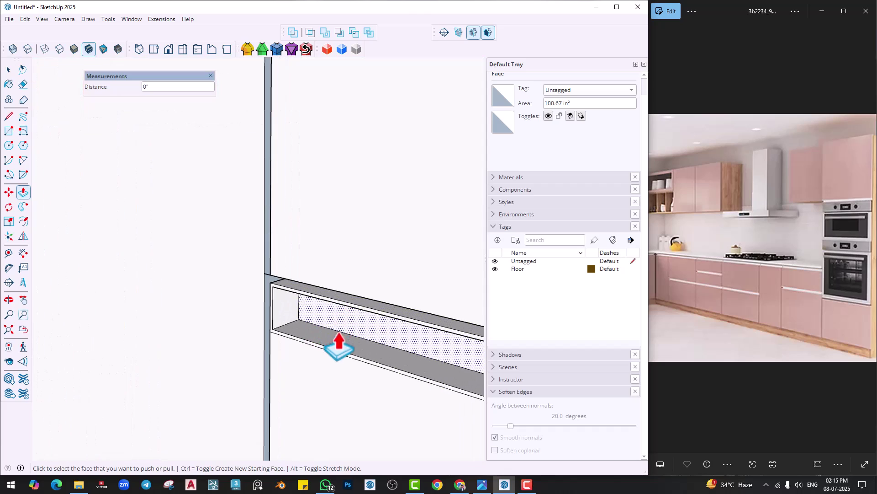
# Copy the upper front edge of the fifth front's handle recess to mid-depth and extrude the outer strip about 5/16" downward as a lip.
pyautogui.moveTo(337, 343); pyautogui.dragTo(284, 304, button='middle')
pyautogui.press('space')
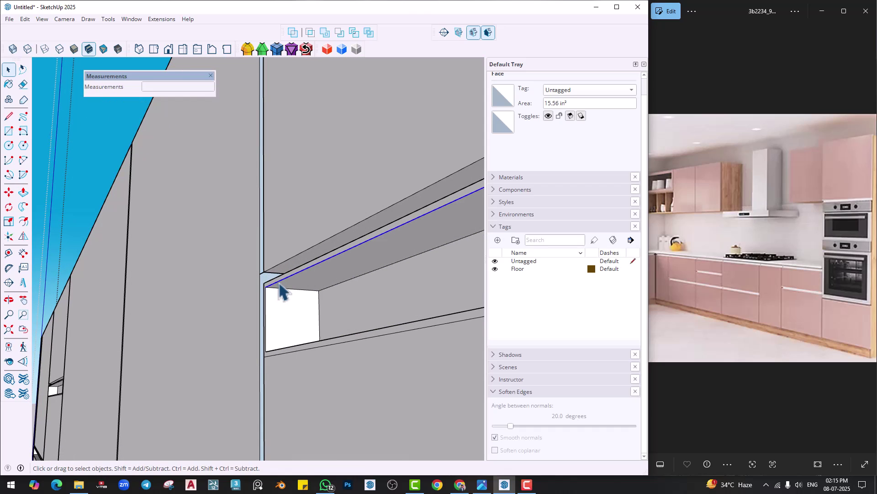
pyautogui.press('m')
pyautogui.scroll(2, 268, 293)
pyautogui.press('ctrl')
pyautogui.click(265, 284)
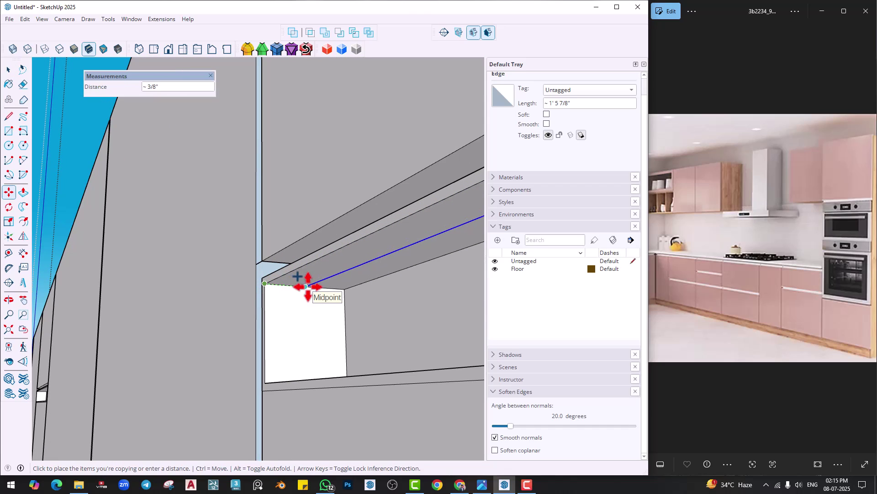
pyautogui.click(305, 287)
pyautogui.press('p')
pyautogui.click(303, 291)
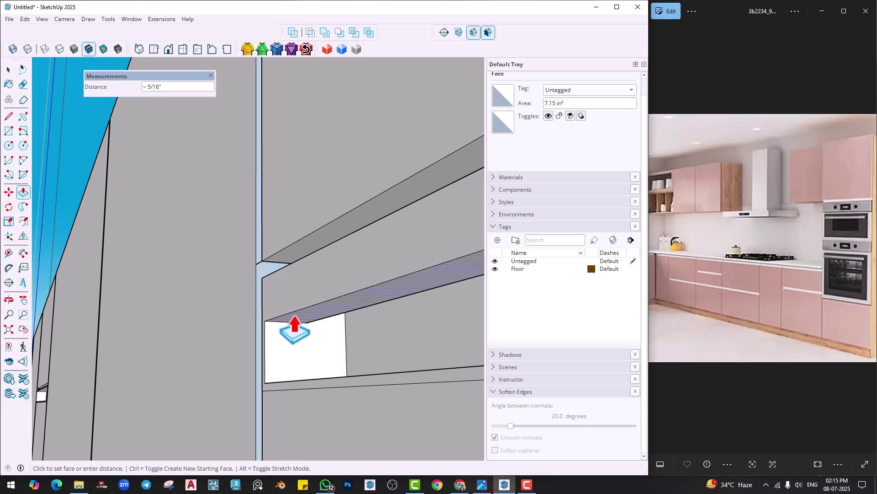
pyautogui.click(294, 321)
# Copy the upper front edge of the third front's handle recess back about 3/8" and extrude the outer strip downward as a lip.
pyautogui.scroll(-4, 370, 347)
pyautogui.moveTo(160, 304); pyautogui.dragTo(280, 272, button='middle')
pyautogui.scroll(3, 231, 329)
pyautogui.moveTo(231, 329)
pyautogui.mouseDown(button='middle')
pyautogui.moveTo(247, 323)
pyautogui.moveTo(222, 343)
pyautogui.mouseUp(button='middle')
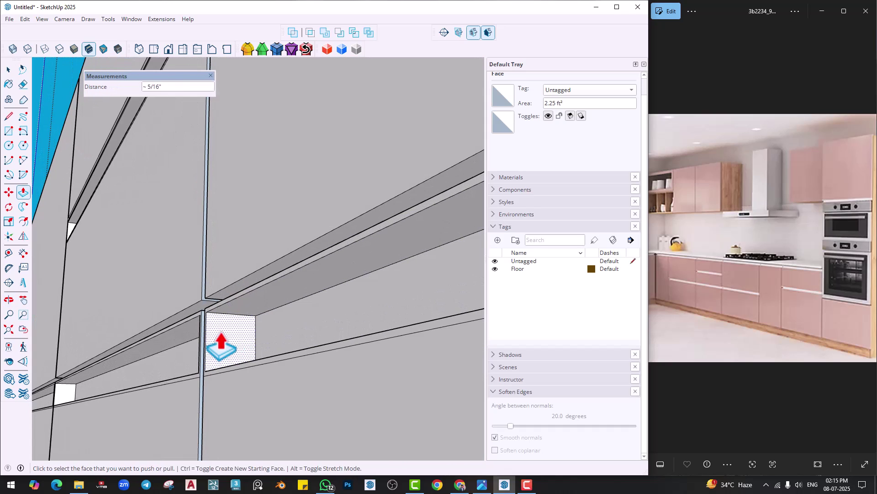
pyautogui.press('space')
pyautogui.click(217, 313)
pyautogui.press('m')
pyautogui.scroll(1, 212, 320)
pyautogui.press('ctrl')
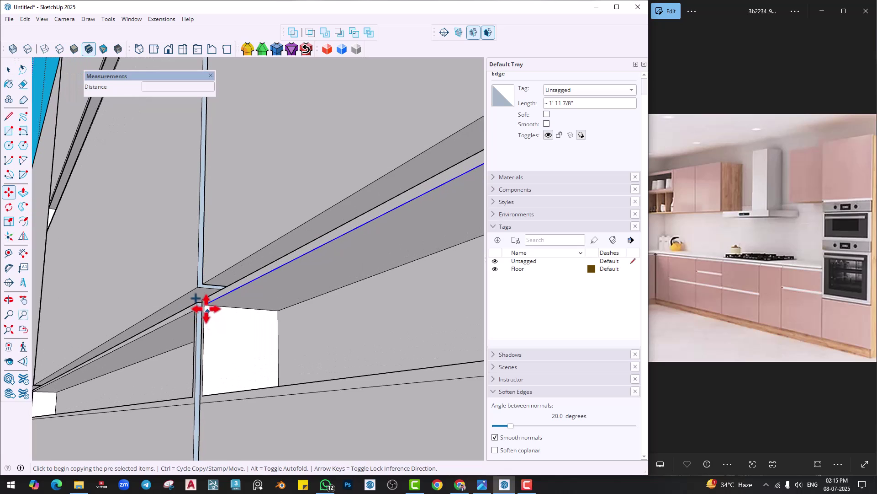
pyautogui.click(204, 304)
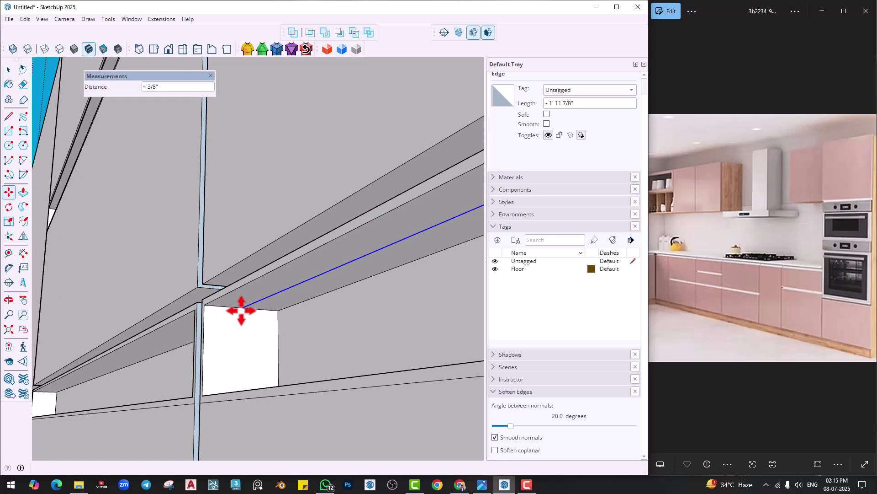
pyautogui.press('space')
pyautogui.press('p')
pyautogui.scroll(-2, 141, 327)
pyautogui.moveTo(141, 327); pyautogui.dragTo(310, 361, button='middle')
pyautogui.scroll(3, 283, 367)
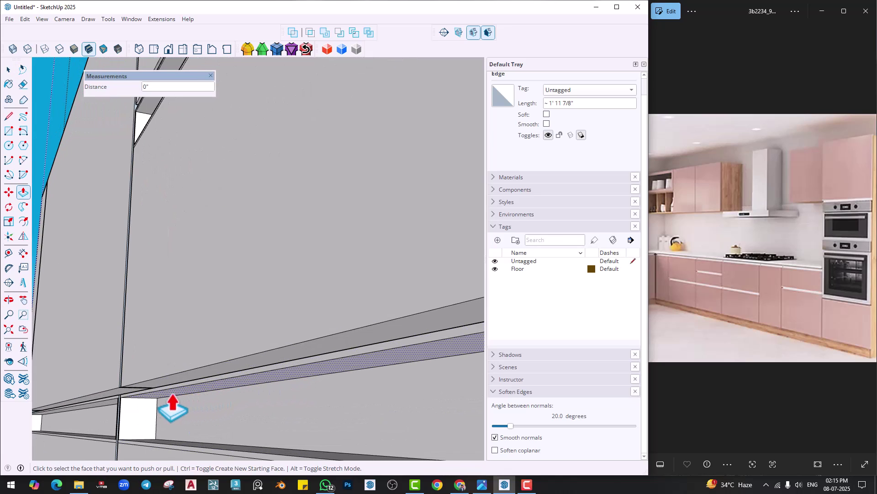
# Copy the upper front edges of the first and second fronts' handle recesses to mid-depth and extrude the outer strips downward as lips.
pyautogui.press('space')
pyautogui.moveTo(173, 407)
pyautogui.mouseDown(button='middle')
pyautogui.moveTo(133, 397)
pyautogui.moveTo(157, 402)
pyautogui.mouseUp(button='middle')
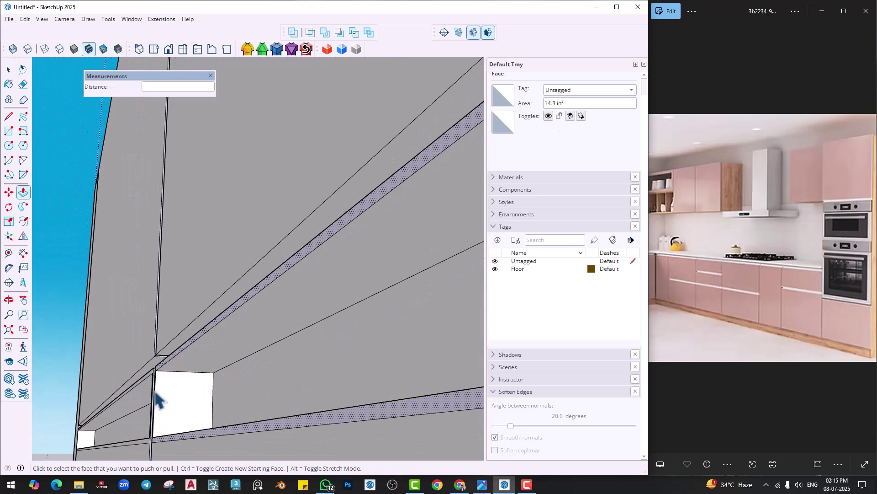
pyautogui.keyDown('ctrl'); pyautogui.click(167, 366); pyautogui.keyUp('ctrl')
pyautogui.scroll(-4, 210, 373)
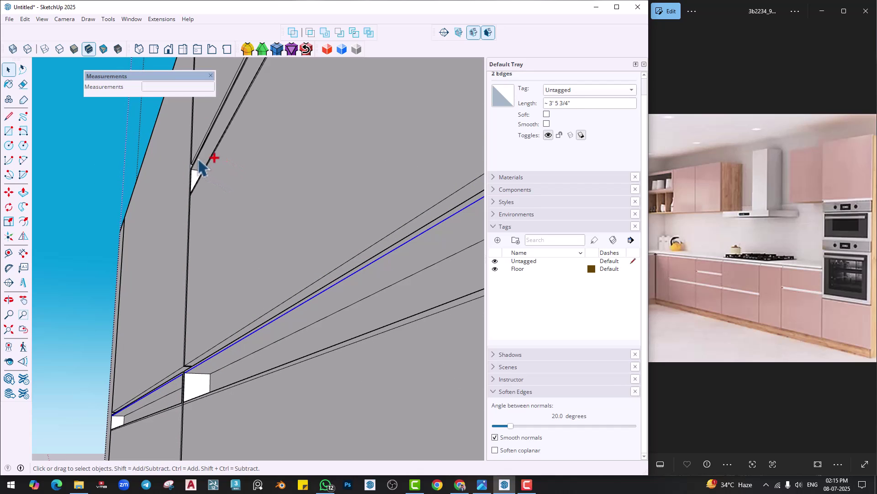
pyautogui.press('m')
pyautogui.press('ctrl')
pyautogui.scroll(3, 209, 313)
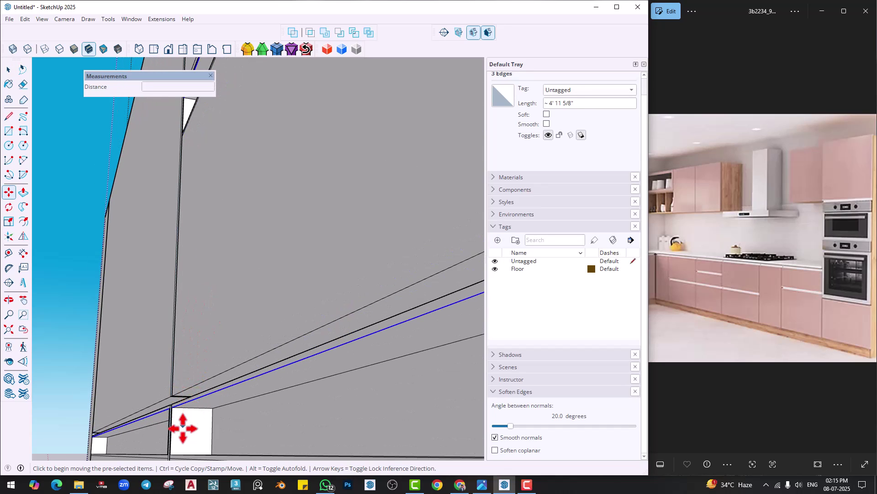
pyautogui.moveTo(188, 425); pyautogui.dragTo(169, 397, button='middle')
pyautogui.click(167, 397)
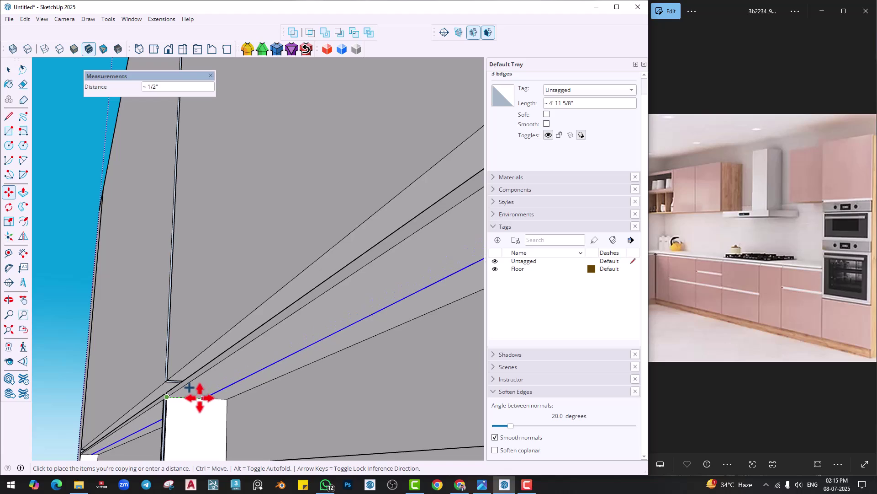
pyautogui.press('p')
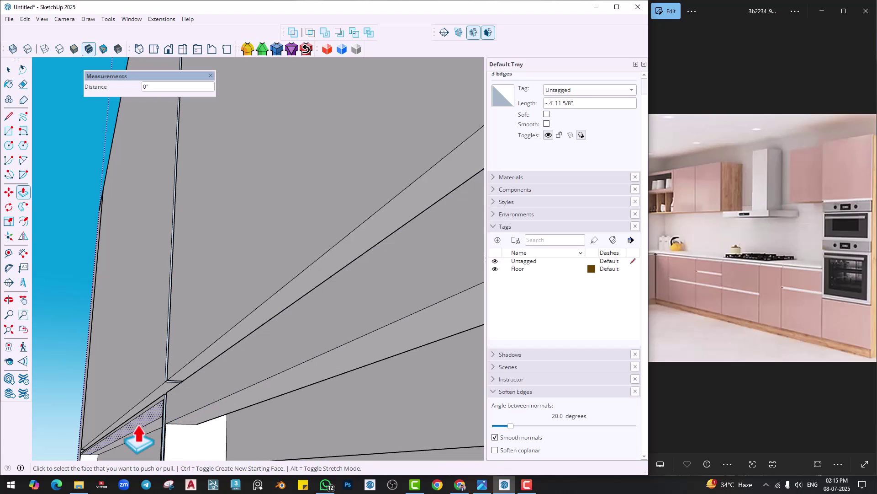
pyautogui.moveTo(222, 290); pyautogui.dragTo(281, 272, button='middle')
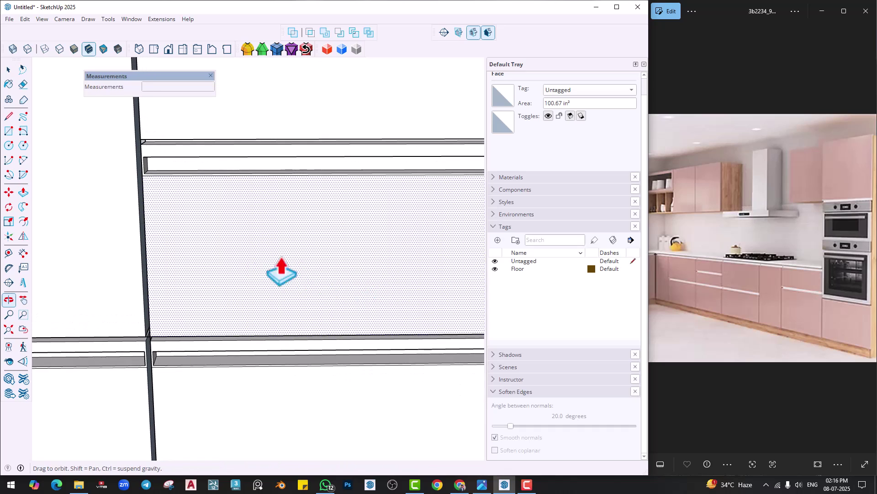
# Erase the leftover lines beneath the handle recesses on the third and fifth base fronts.
pyautogui.scroll(-5, 299, 284)
pyautogui.moveTo(235, 309); pyautogui.dragTo(328, 302, button='middle')
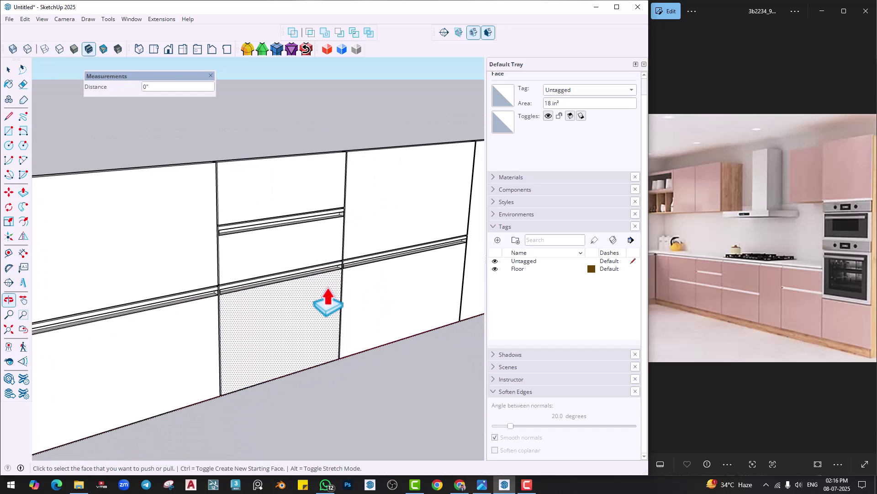
pyautogui.scroll(2, 327, 301)
pyautogui.keyDown('shift'); pyautogui.moveTo(234, 310); pyautogui.dragTo(212, 306, button='middle'); pyautogui.keyUp('shift')
pyautogui.press('space')
pyautogui.scroll(-4, 296, 286)
pyautogui.scroll(-2, 343, 289)
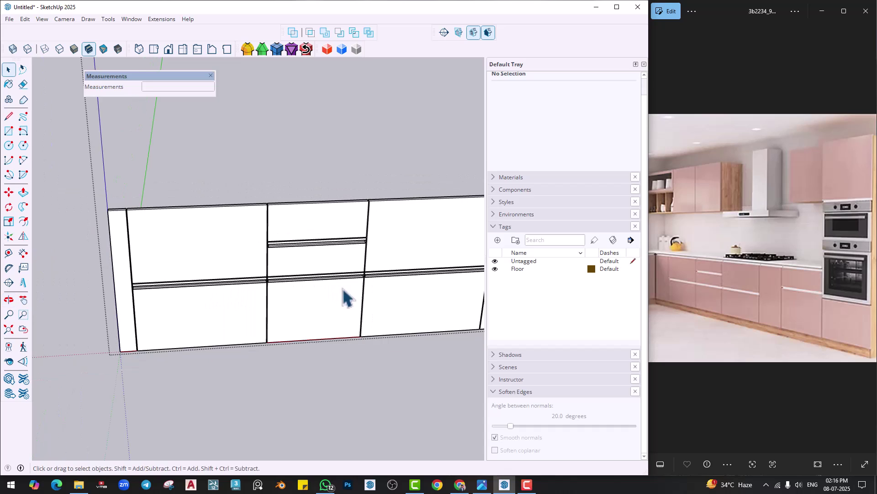
pyautogui.moveTo(343, 290); pyautogui.dragTo(378, 272, button='middle')
pyautogui.scroll(4, 323, 252)
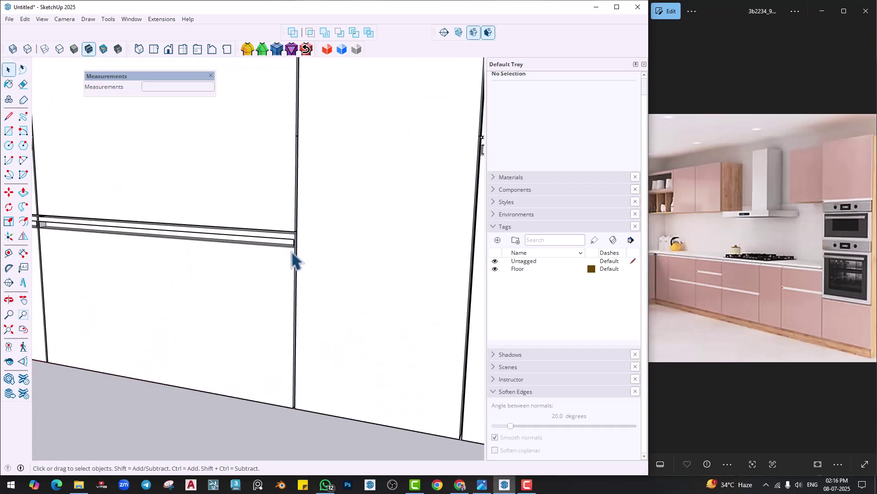
pyautogui.scroll(5, 294, 254)
pyautogui.press('e')
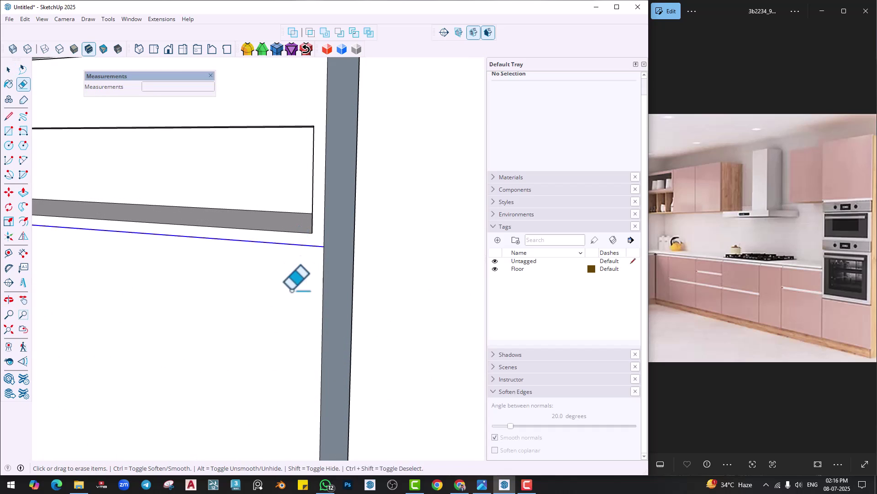
pyautogui.scroll(-6, 292, 290)
pyautogui.scroll(5, 251, 261)
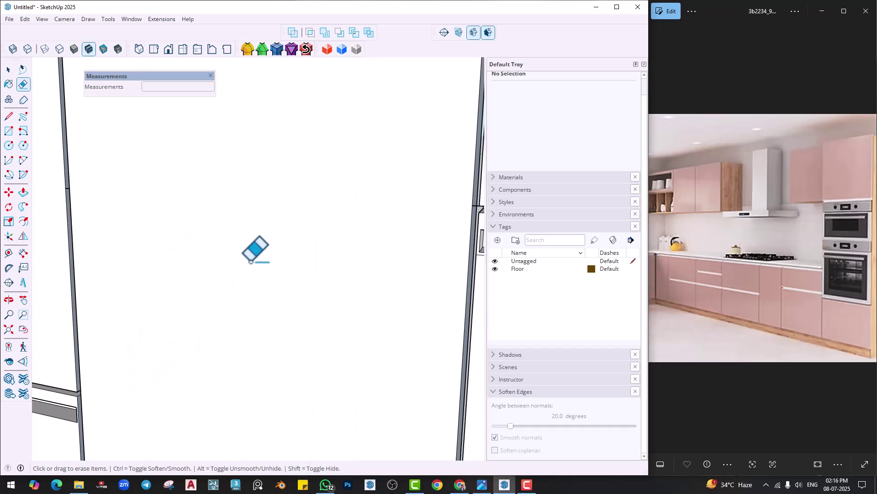
pyautogui.scroll(-3, 251, 261)
pyautogui.scroll(6, 411, 239)
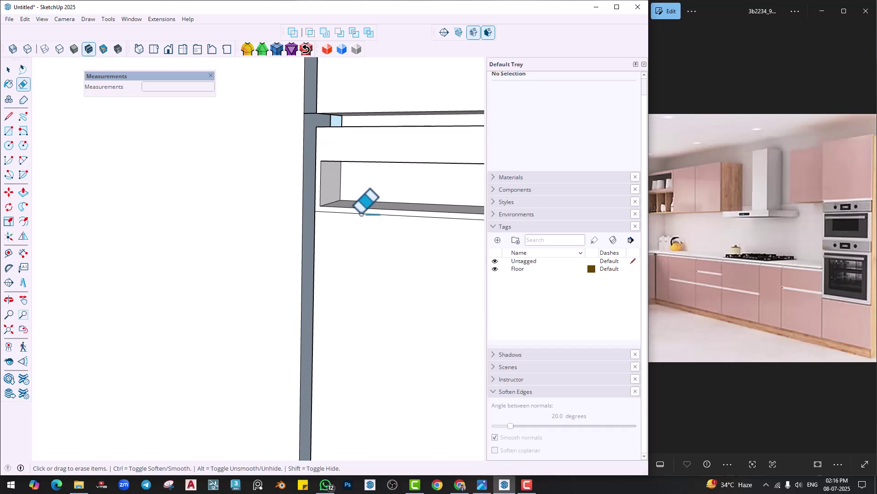
pyautogui.scroll(-3, 373, 268)
pyautogui.scroll(5, 347, 219)
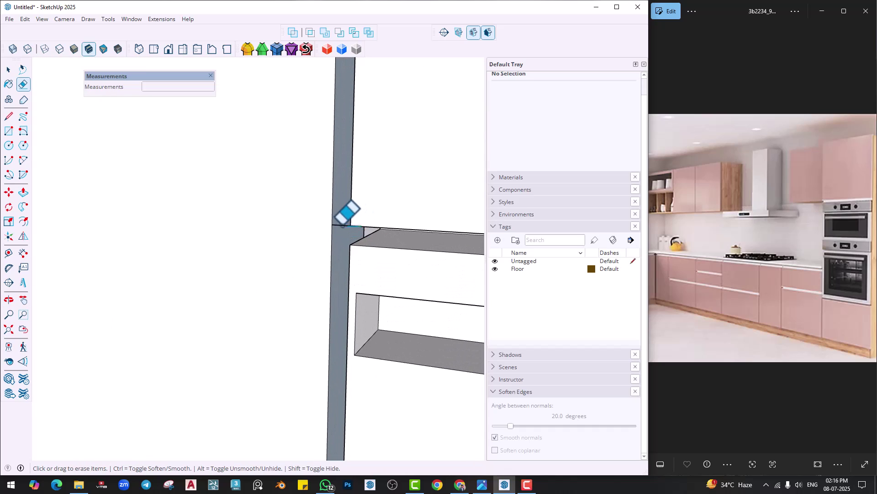
pyautogui.scroll(-6, 339, 237)
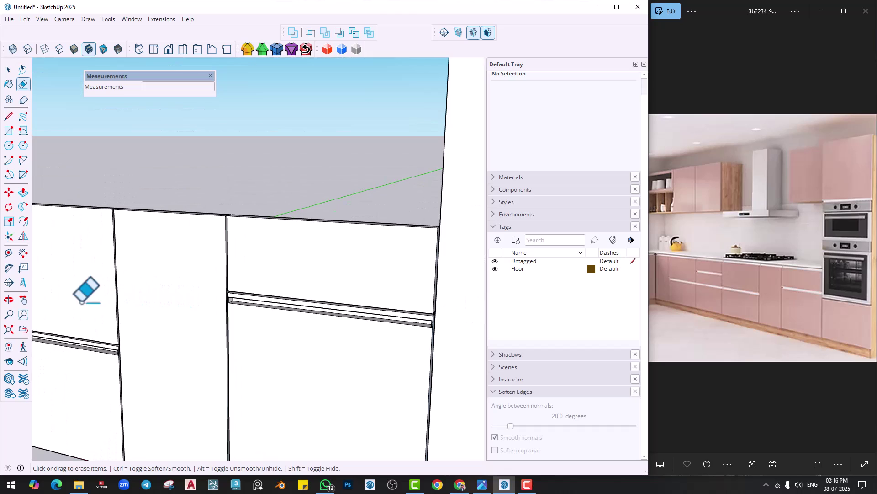
# Erase the leftover lines beneath the second and first fronts' handle recesses, plus the short edge crossing the gap between them.
pyautogui.scroll(6, 217, 305)
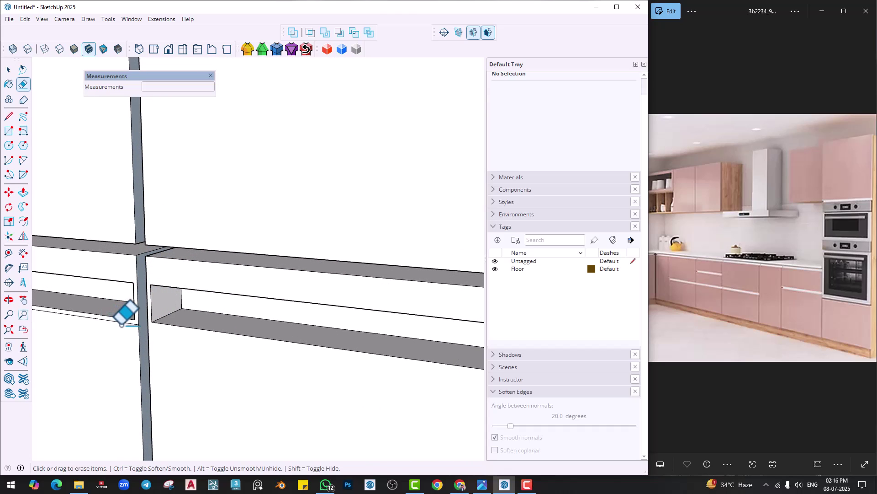
pyautogui.scroll(-3, 210, 288)
pyautogui.keyDown('shift'); pyautogui.moveTo(274, 274); pyautogui.dragTo(262, 455, button='middle'); pyautogui.keyUp('shift')
pyautogui.scroll(5, 176, 300)
pyautogui.scroll(-7, 248, 349)
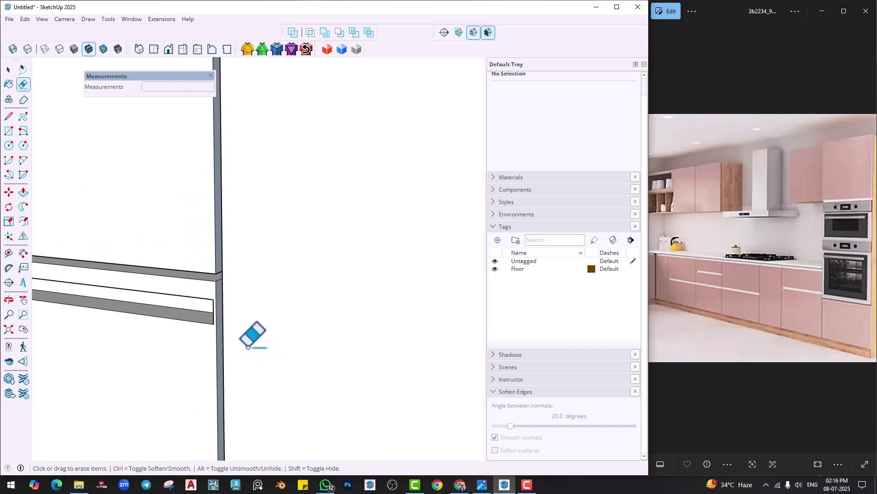
pyautogui.keyDown('shift'); pyautogui.moveTo(246, 348); pyautogui.dragTo(544, 293, button='middle'); pyautogui.keyUp('shift')
pyautogui.scroll(3, 388, 342)
pyautogui.scroll(5, 386, 336)
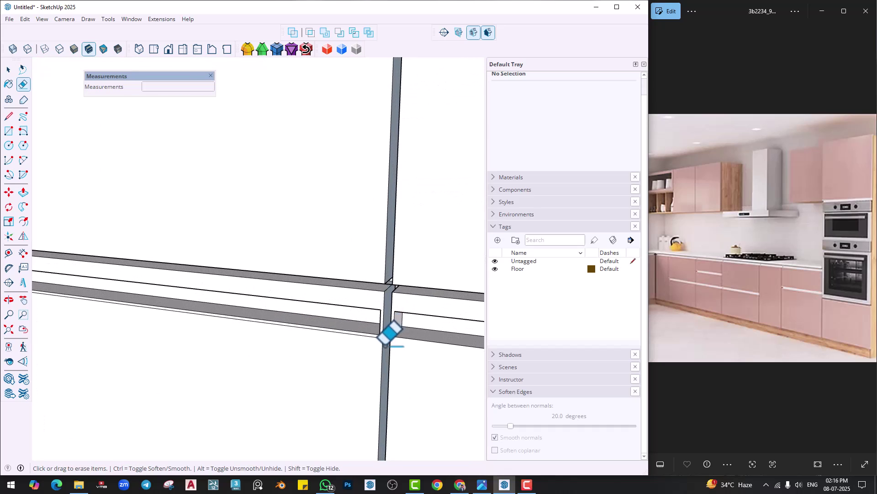
pyautogui.scroll(-5, 283, 306)
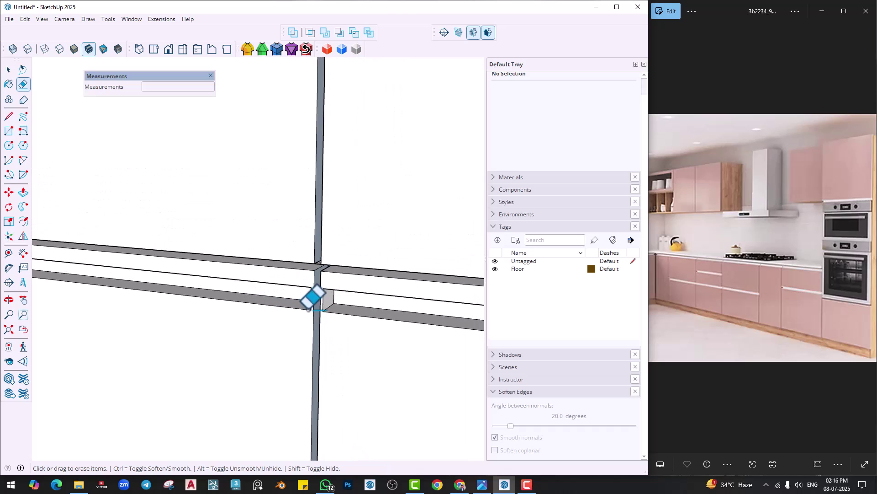
pyautogui.scroll(5, 320, 299)
pyautogui.scroll(5, 298, 267)
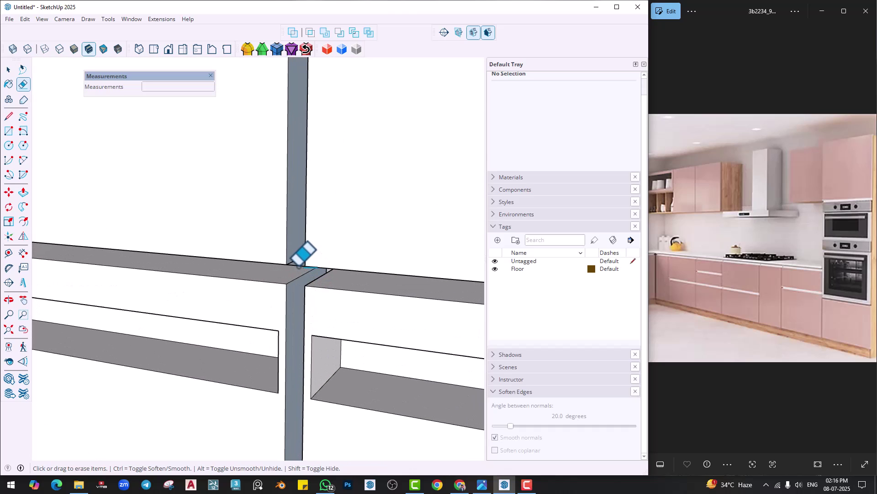
pyautogui.click(297, 265)
pyautogui.scroll(-7, 311, 311)
pyautogui.scroll(-10, 320, 308)
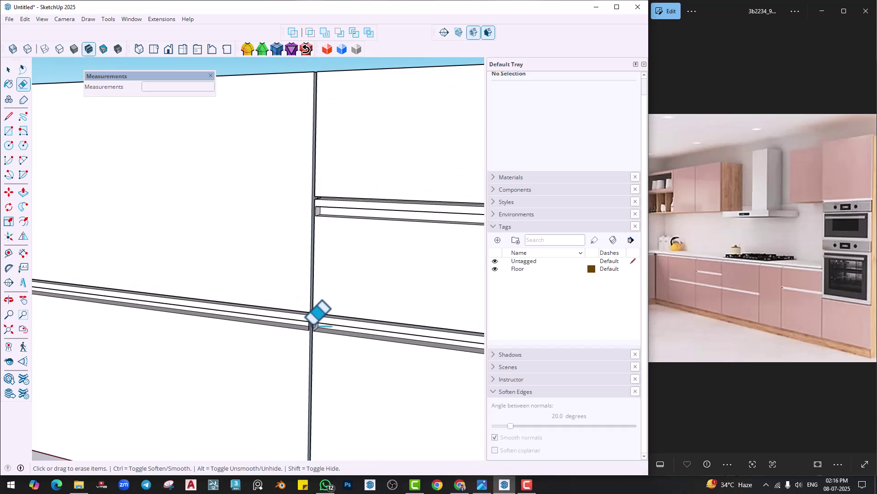
# Close the cabinet fronts group and review the fronts within the whole kitchen model.
pyautogui.press('space')
pyautogui.moveTo(396, 295); pyautogui.dragTo(282, 284, button='middle')
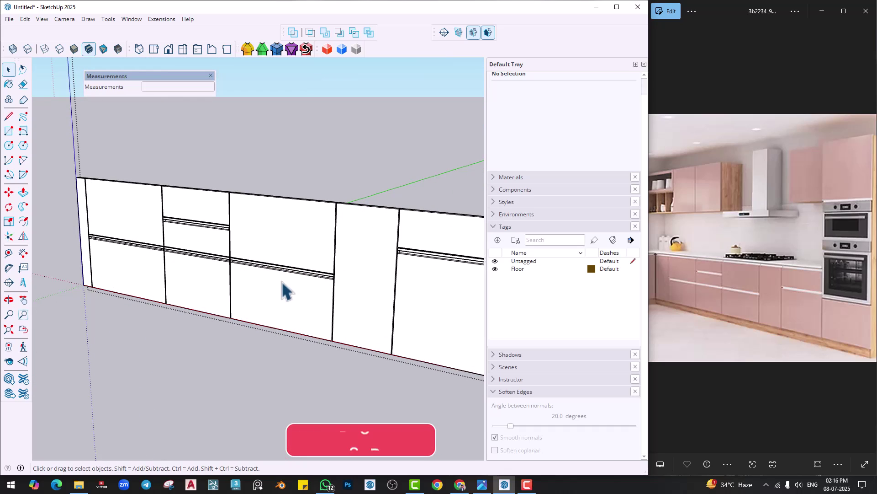
pyautogui.scroll(-6, 293, 283)
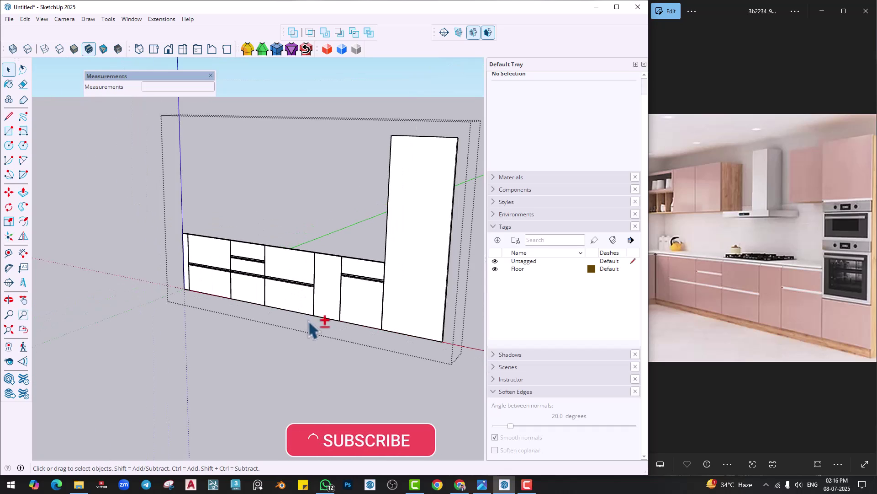
pyautogui.moveTo(309, 327); pyautogui.dragTo(216, 352, button='middle')
pyautogui.click(287, 371)
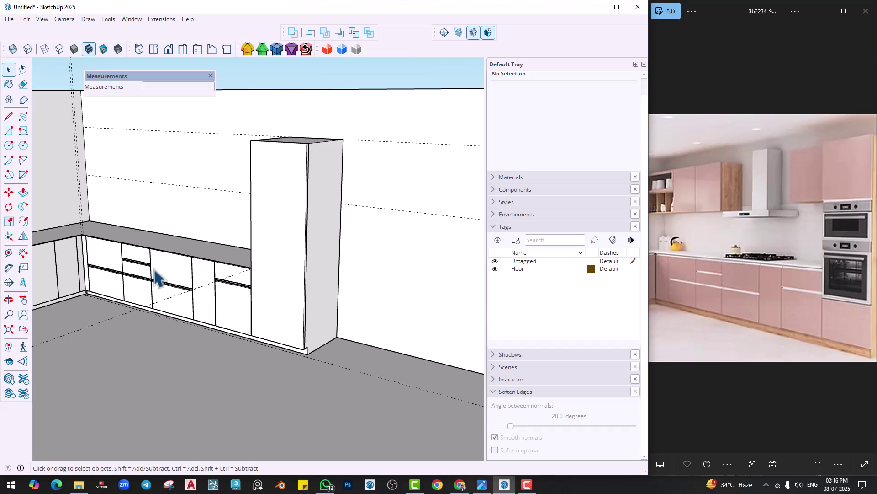
# Reopen the fronts group, draw a horizontal line across the lower part of the tall cabinet's front, and copy it 4 mm upward.
pyautogui.scroll(8, 286, 315)
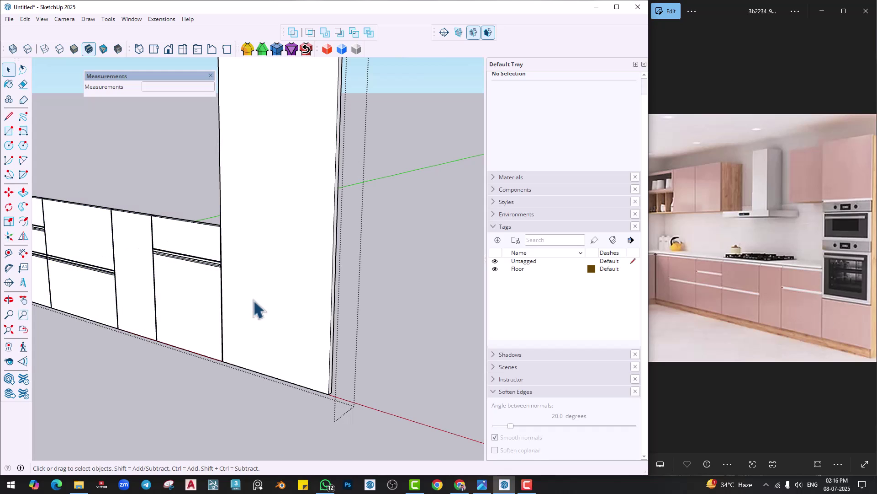
pyautogui.scroll(2, 247, 300)
pyautogui.press('l')
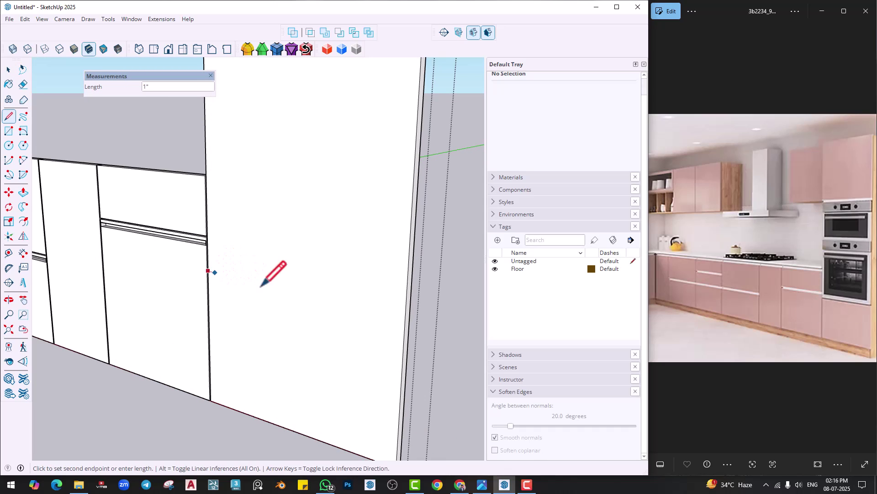
pyautogui.click(393, 315)
pyautogui.press('m')
pyautogui.press('ctrl')
pyautogui.click(391, 311)
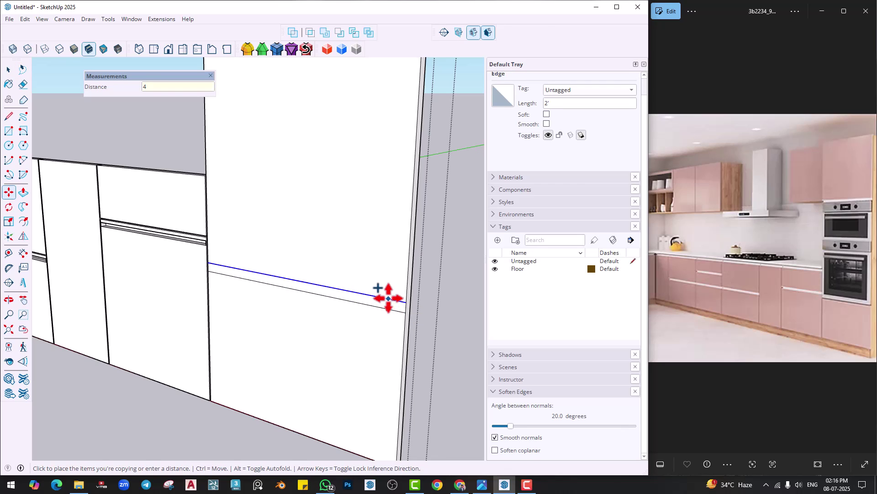
pyautogui.write('4mm')
pyautogui.press('Return')
# Push the 4 mm strip on the tall cabinet's front inward to form a gap between the panels.
pyautogui.press('p')
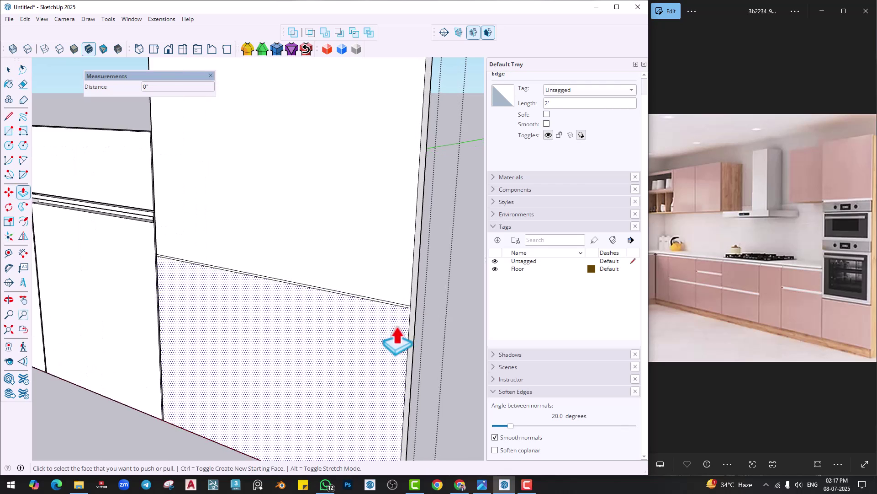
pyautogui.scroll(5, 395, 337)
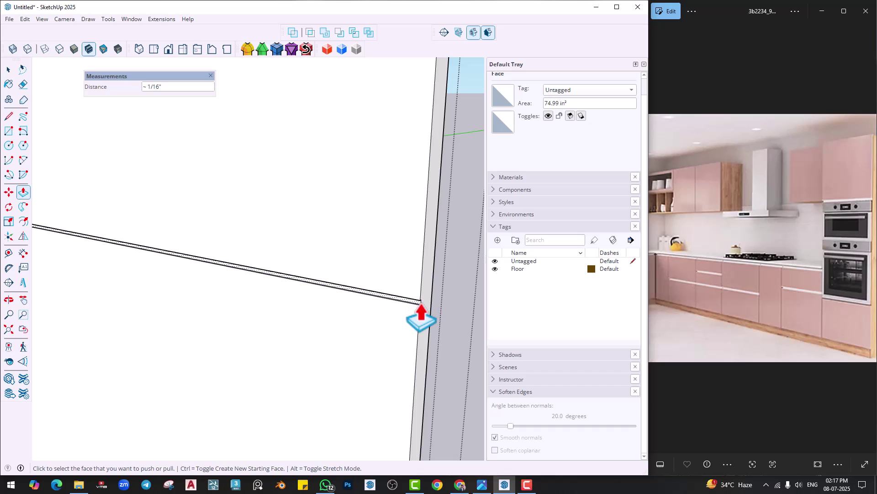
pyautogui.click(418, 312)
pyautogui.click(432, 293)
pyautogui.press('space')
pyautogui.scroll(-3, 446, 297)
pyautogui.scroll(-2, 411, 292)
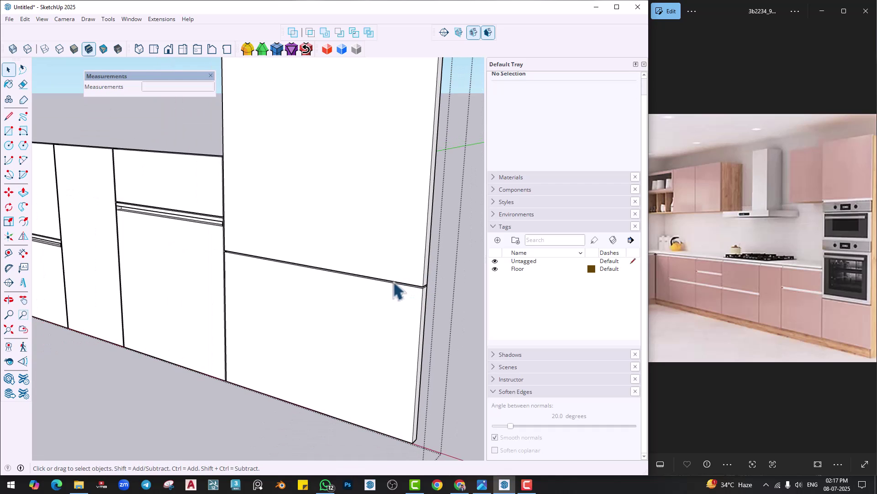
pyautogui.moveTo(391, 290); pyautogui.dragTo(303, 373, button='middle')
pyautogui.scroll(-1, 281, 261)
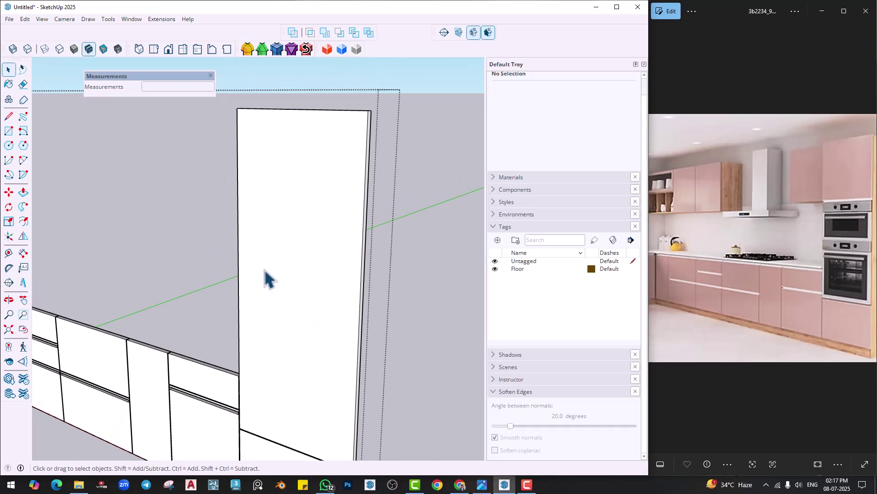
pyautogui.moveTo(264, 268); pyautogui.dragTo(280, 287, button='middle')
pyautogui.moveTo(268, 338); pyautogui.dragTo(255, 388, button='middle')
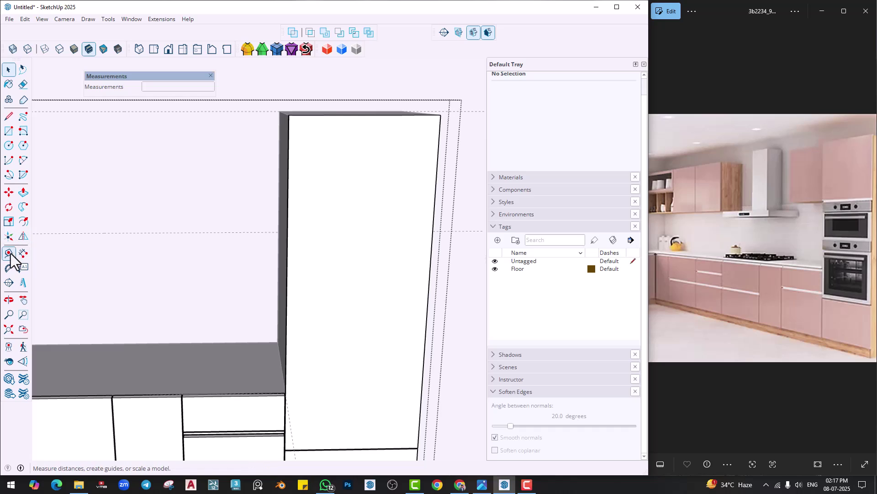
# Place a guide 2' below the top edge of the tall cabinet's front and draw a line across the front along it.
pyautogui.click(308, 91)
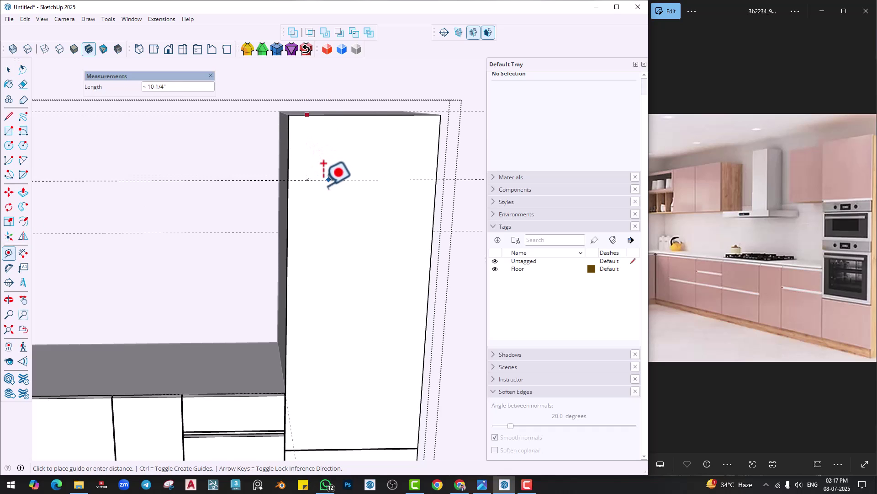
pyautogui.press('Escape')
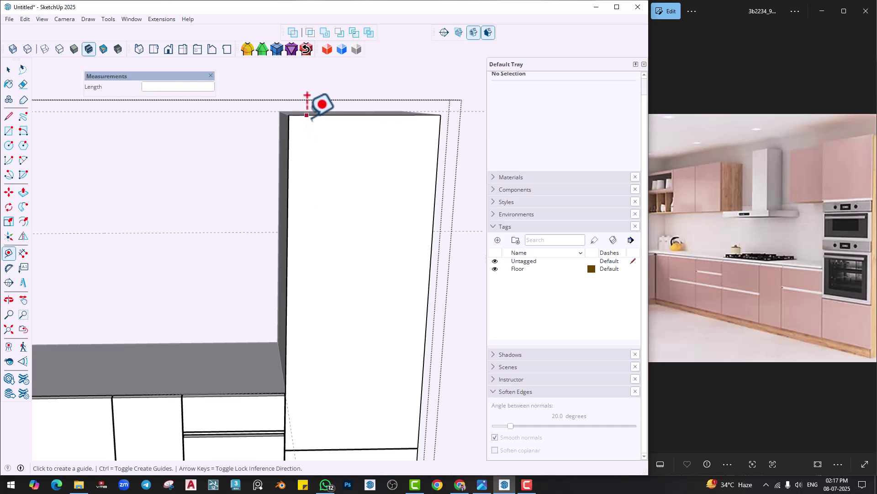
pyautogui.click(307, 114)
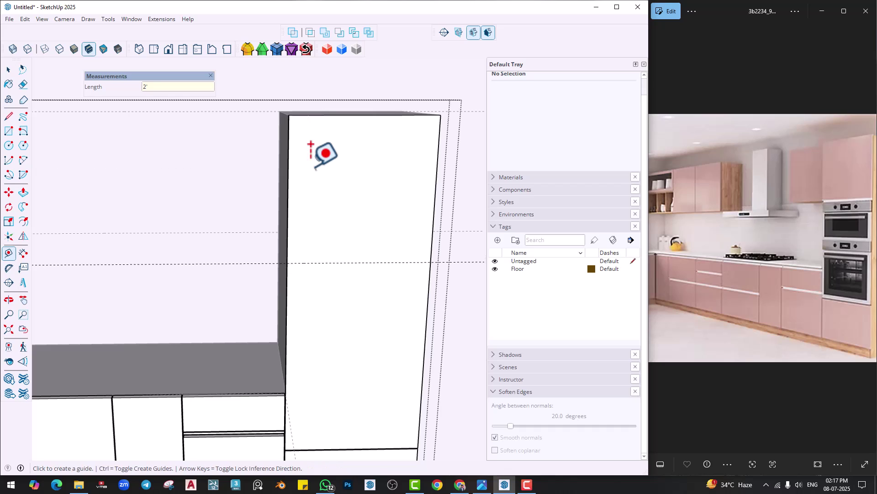
pyautogui.moveTo(340, 225); pyautogui.dragTo(286, 264, button='middle')
pyautogui.press('l')
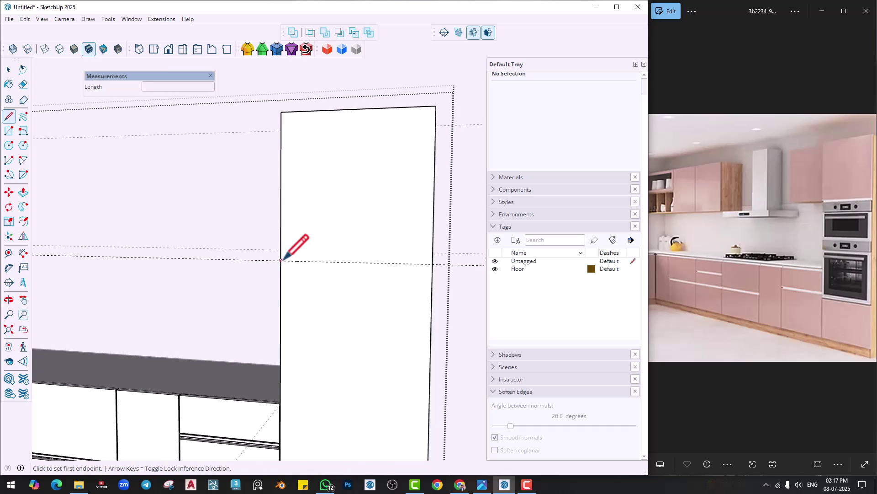
pyautogui.click(432, 264)
pyautogui.scroll(-2, 360, 349)
pyautogui.moveTo(360, 349); pyautogui.dragTo(341, 344, button='middle')
# Push the tall cabinet's middle front panel back through its thickness to remove it, and close the fronts group.
pyautogui.press('p')
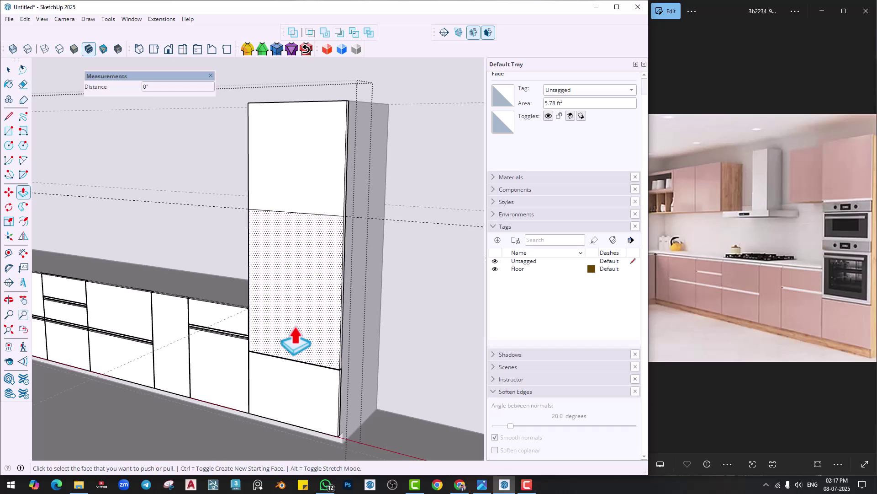
pyautogui.click(296, 341)
pyautogui.click(314, 337)
pyautogui.press('space')
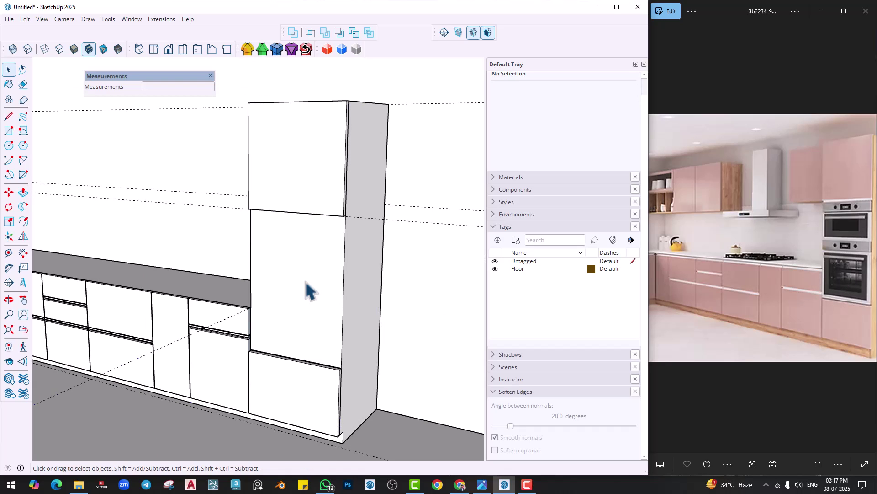
# Inside the cabinet body group, draw a rectangle over the tall cabinet's exposed area between its upper and lower fronts.
pyautogui.moveTo(306, 281); pyautogui.dragTo(269, 278, button='middle')
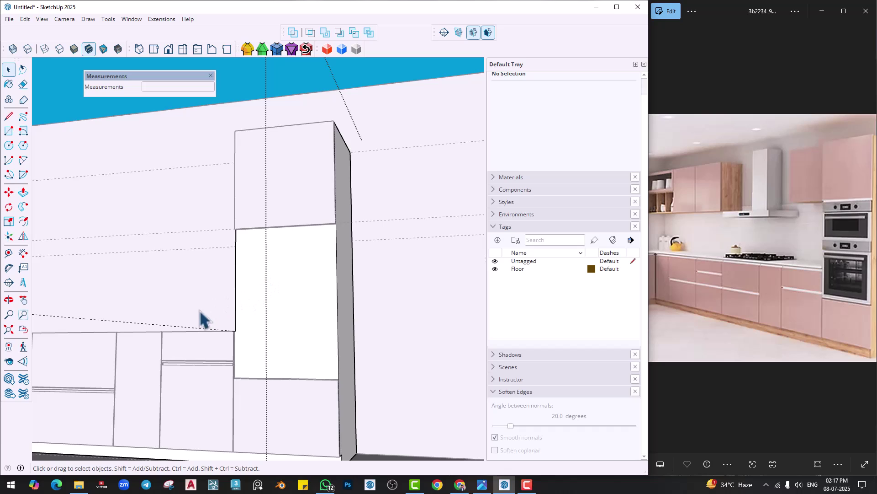
pyautogui.press('r')
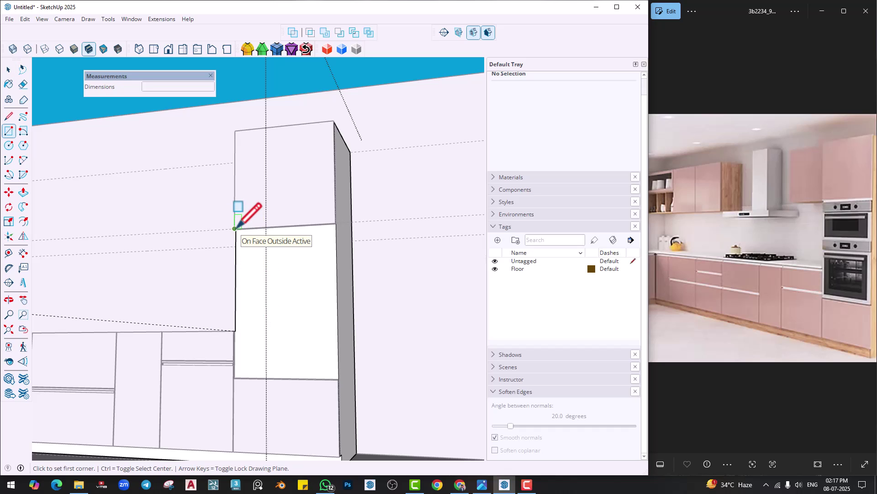
pyautogui.scroll(4, 345, 222)
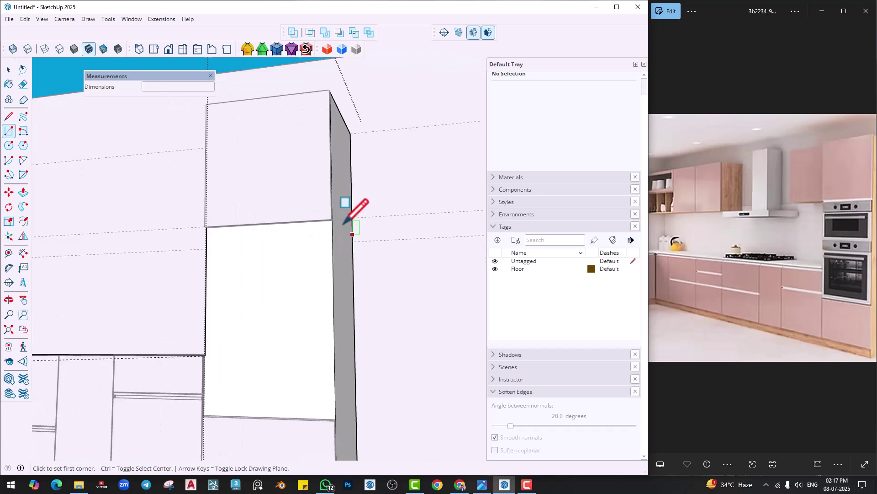
pyautogui.moveTo(318, 228); pyautogui.dragTo(277, 243, button='middle')
pyautogui.click(321, 210)
pyautogui.scroll(-2, 231, 365)
pyautogui.keyDown('shift'); pyautogui.moveTo(229, 369); pyautogui.dragTo(335, 177, button='middle'); pyautogui.keyUp('shift')
pyautogui.moveTo(239, 330); pyautogui.dragTo(209, 348, button='middle')
pyautogui.scroll(4, 240, 318)
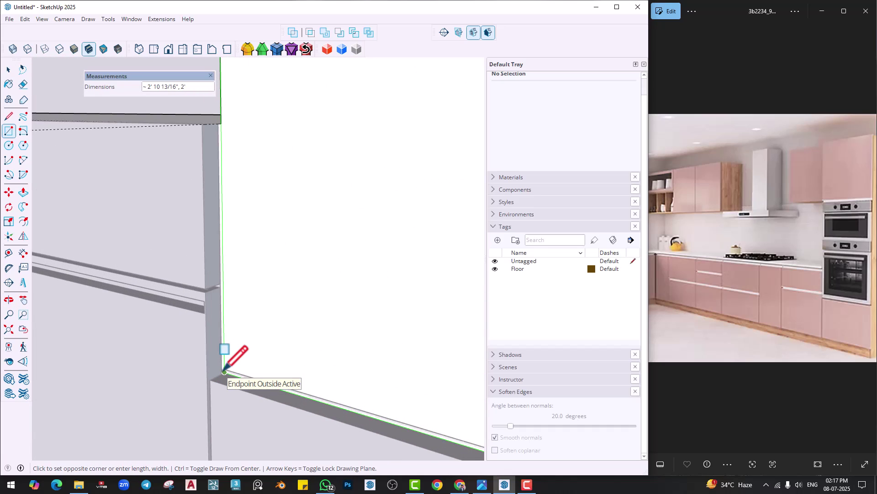
pyautogui.click(224, 371)
pyautogui.press('space')
# Examine the new rectangle's side edge where it meets the countertop and the lower front.
pyautogui.scroll(3, 226, 323)
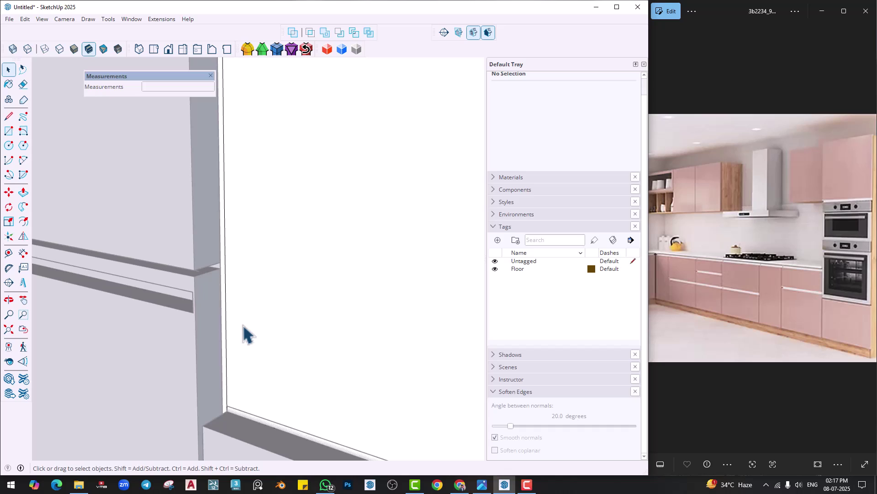
pyautogui.scroll(-3, 243, 326)
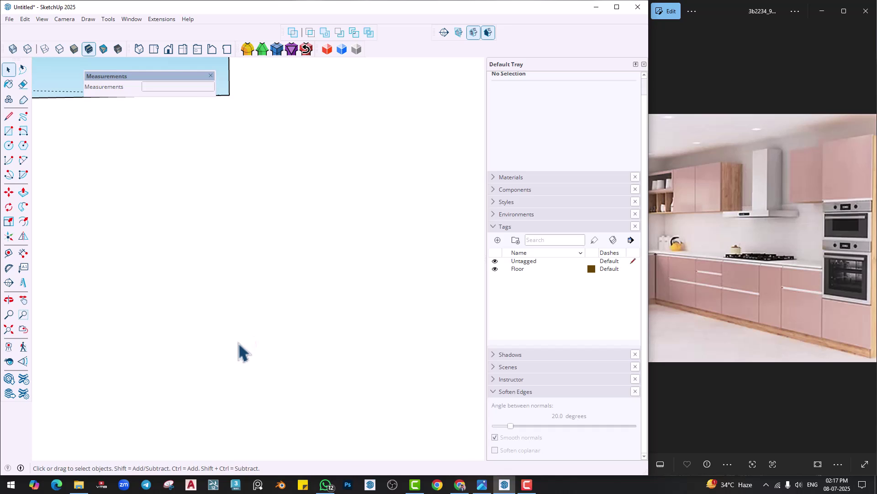
pyautogui.scroll(-5, 241, 343)
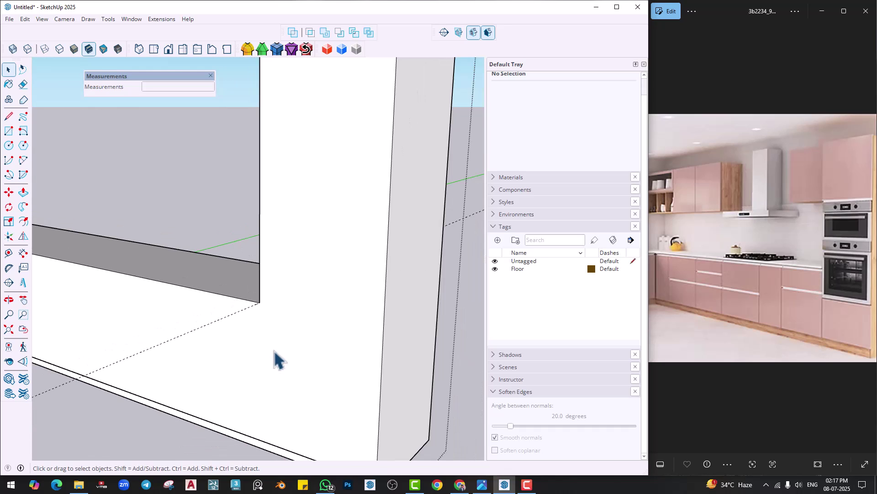
pyautogui.scroll(-6, 274, 349)
pyautogui.scroll(2, 288, 338)
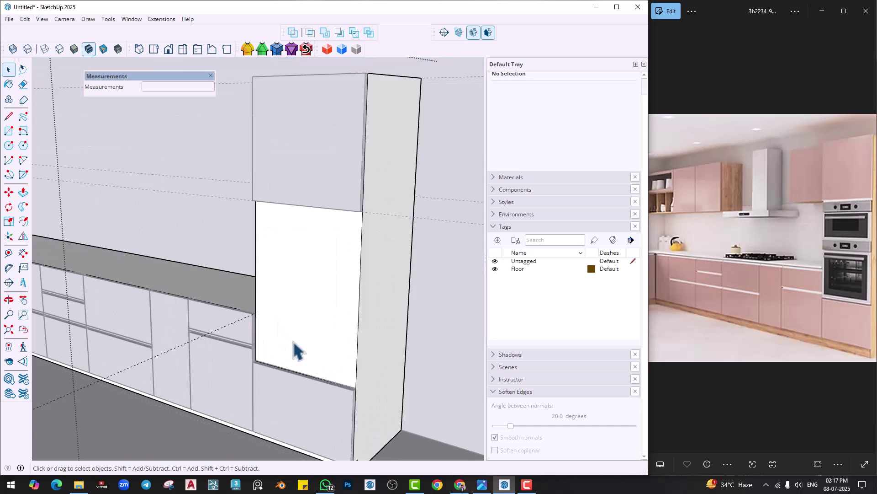
pyautogui.scroll(6, 294, 342)
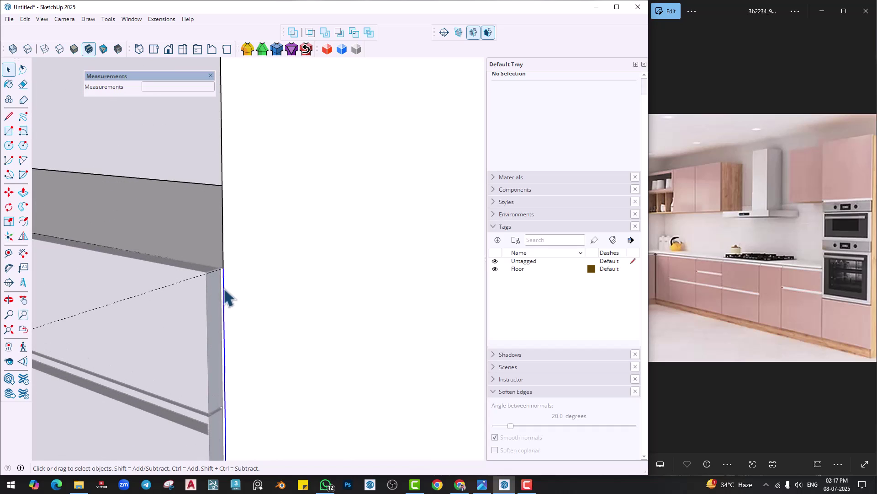
pyautogui.click(224, 289)
pyautogui.moveTo(224, 289); pyautogui.dragTo(232, 336, button='middle')
pyautogui.click(229, 313)
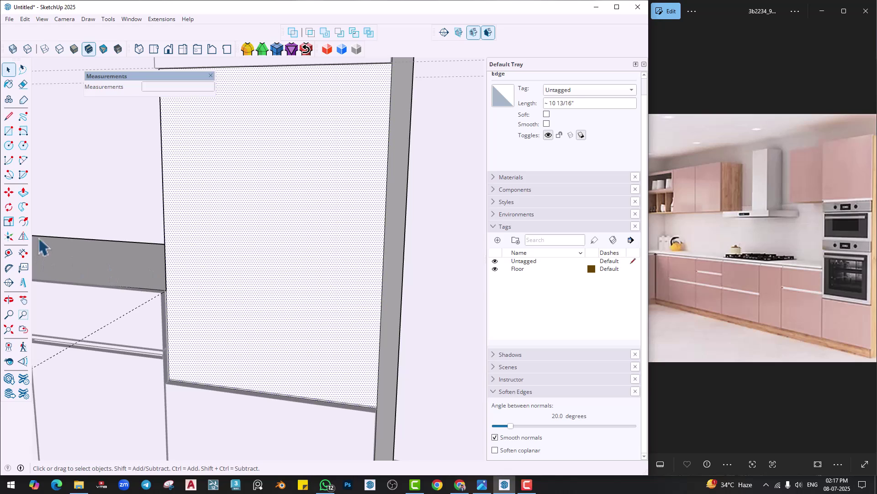
# Offset the rectangle's outline inward about 1/2" and push the inner face deep into the tall cabinet to form an appliance niche.
pyautogui.click(179, 228)
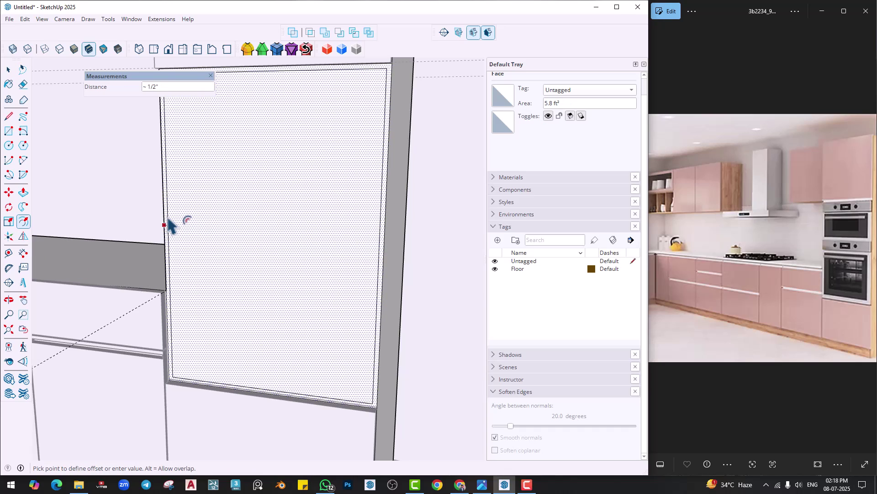
pyautogui.click(169, 224)
pyautogui.moveTo(247, 254); pyautogui.dragTo(218, 258, button='middle')
pyautogui.moveTo(298, 309); pyautogui.dragTo(245, 317, button='middle')
pyautogui.click(226, 336)
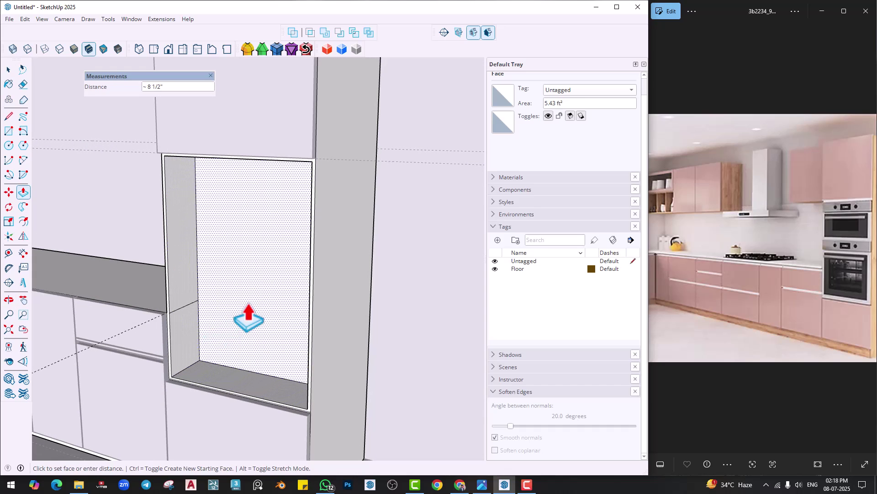
pyautogui.click(266, 301)
pyautogui.press('space')
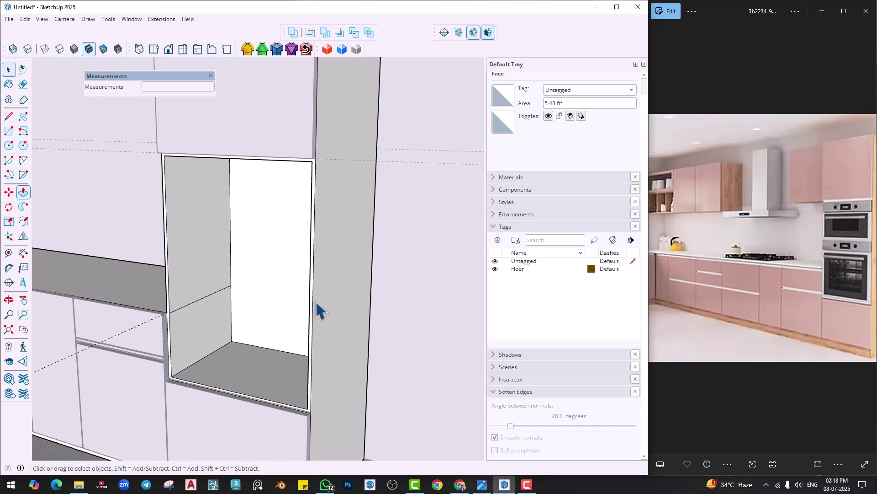
# Erase the stray line crossing the niche's inner side wall and close the cabinet body group.
pyautogui.click(409, 320)
pyautogui.scroll(-3, 321, 313)
pyautogui.moveTo(328, 309); pyautogui.dragTo(303, 319, button='middle')
pyautogui.scroll(3, 316, 326)
pyautogui.doubleClick(315, 321)
pyautogui.press('e')
pyautogui.click(300, 319)
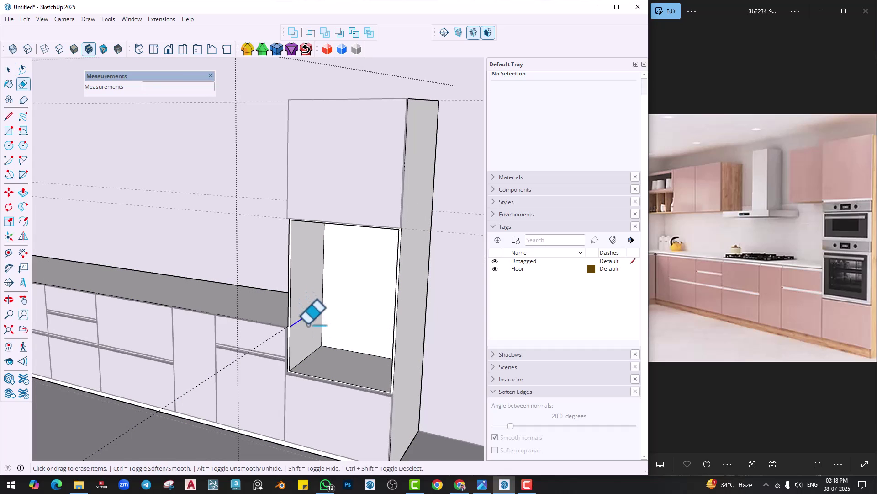
pyautogui.press('space')
pyautogui.scroll(-3, 325, 336)
pyautogui.click(414, 339)
# Check the reference image's wall units, then erase the vertical guides near the room corner and the lowest horizontal guide on the back wall.
pyautogui.scroll(-3, 290, 343)
pyautogui.moveTo(290, 343); pyautogui.dragTo(217, 329, button='middle')
pyautogui.scroll(3, 204, 328)
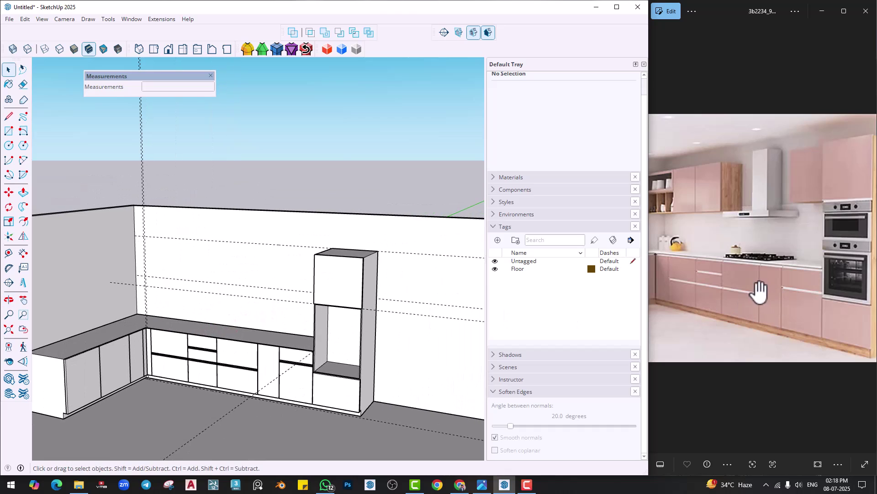
pyautogui.moveTo(709, 290); pyautogui.dragTo(769, 288)
pyautogui.scroll(2, 130, 274)
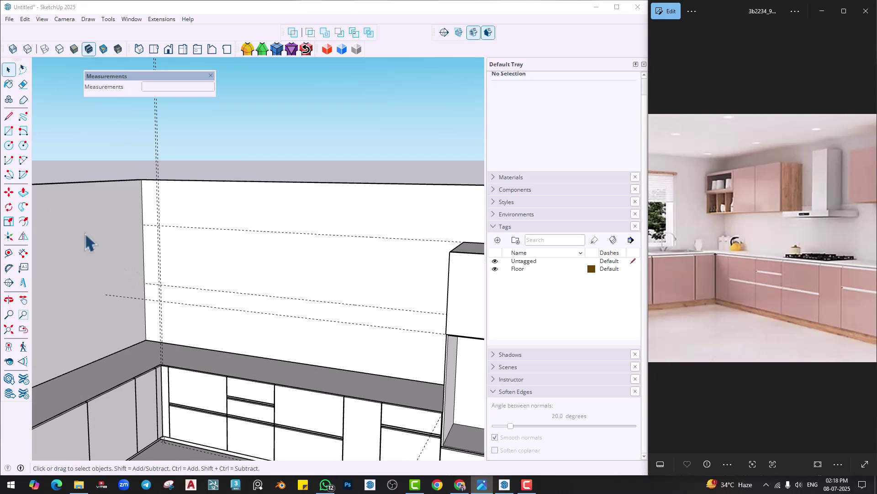
pyautogui.press('e')
pyautogui.click(159, 247)
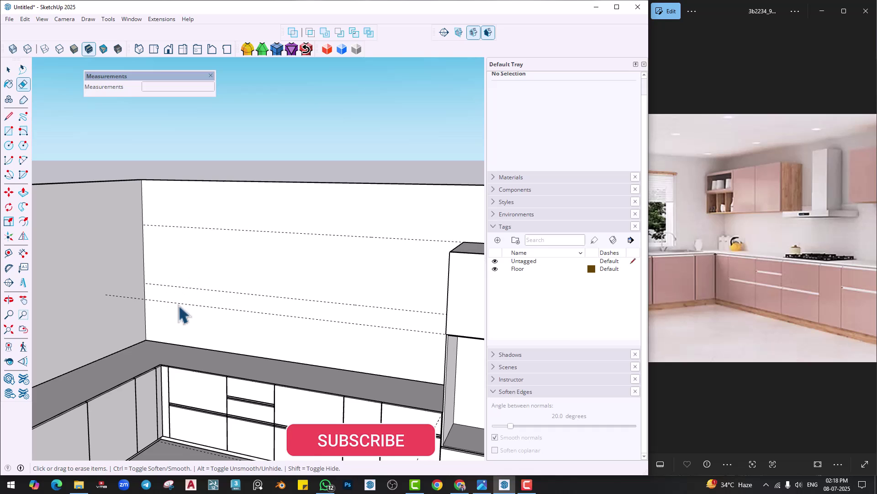
pyautogui.press('space')
pyautogui.doubleClick(177, 304)
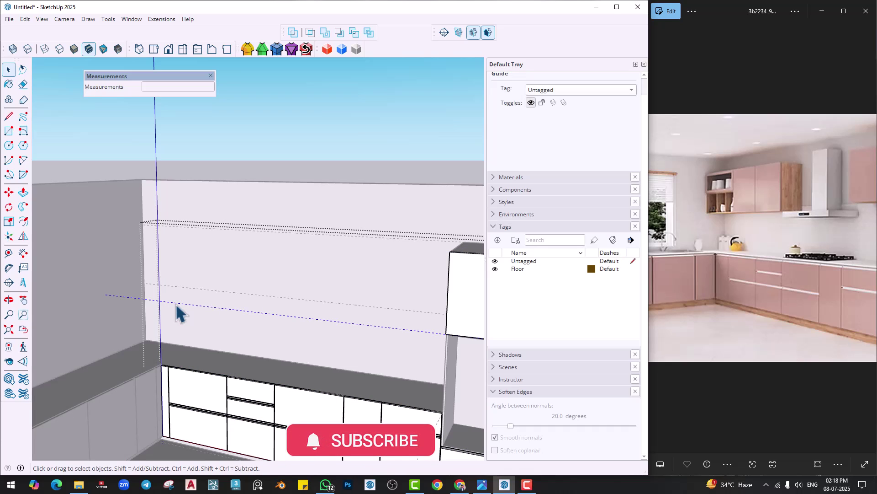
pyautogui.click(241, 157)
# Try a vertical guide on the back wall 2' from the room corner.
pyautogui.scroll(3, 155, 251)
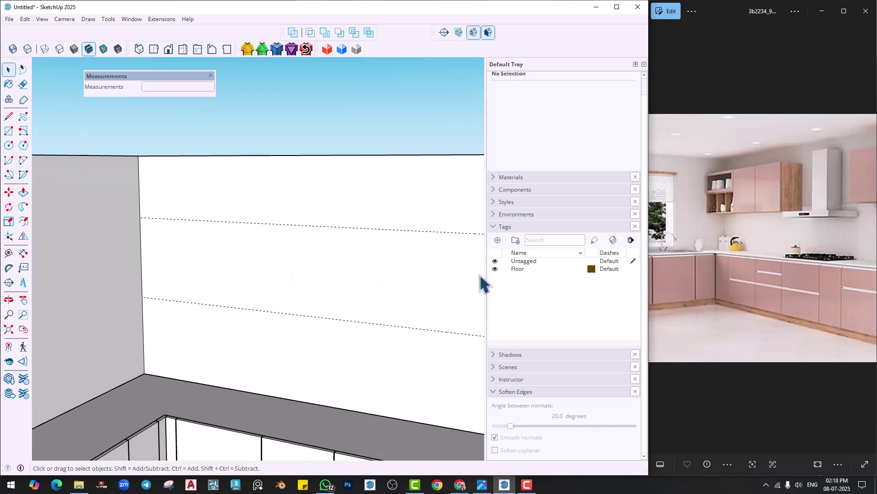
pyautogui.click(9, 252)
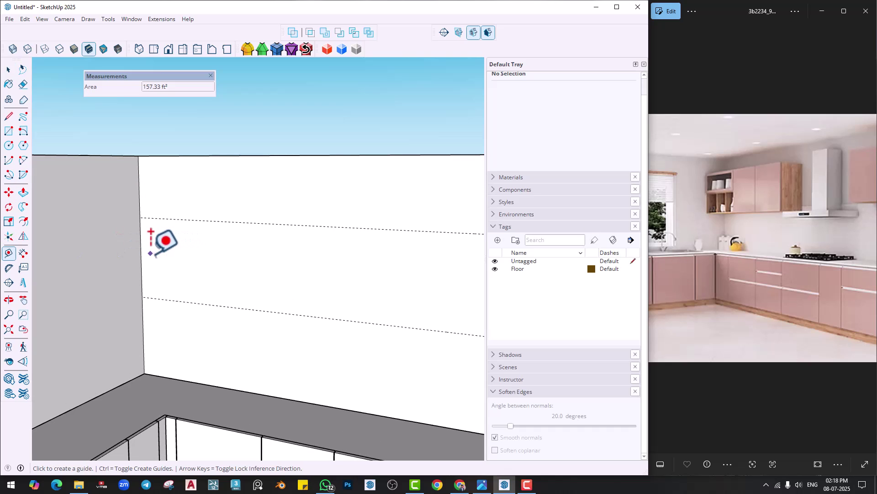
pyautogui.click(142, 238)
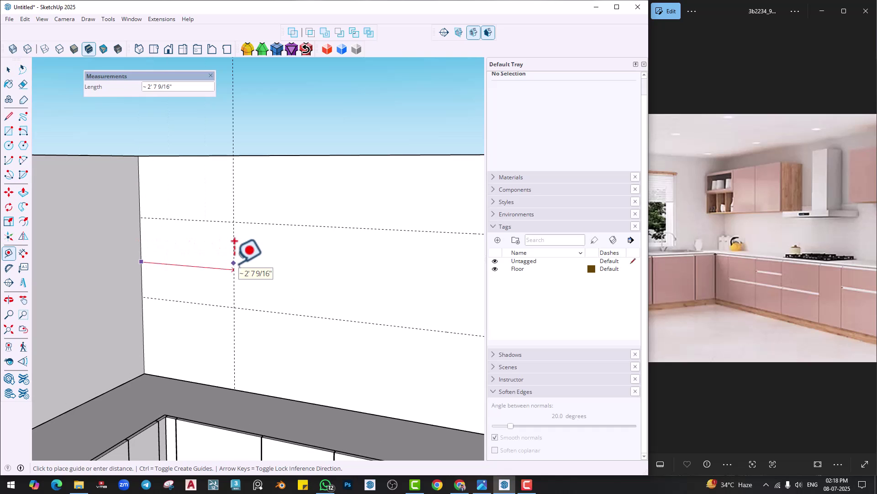
pyautogui.press('Return')
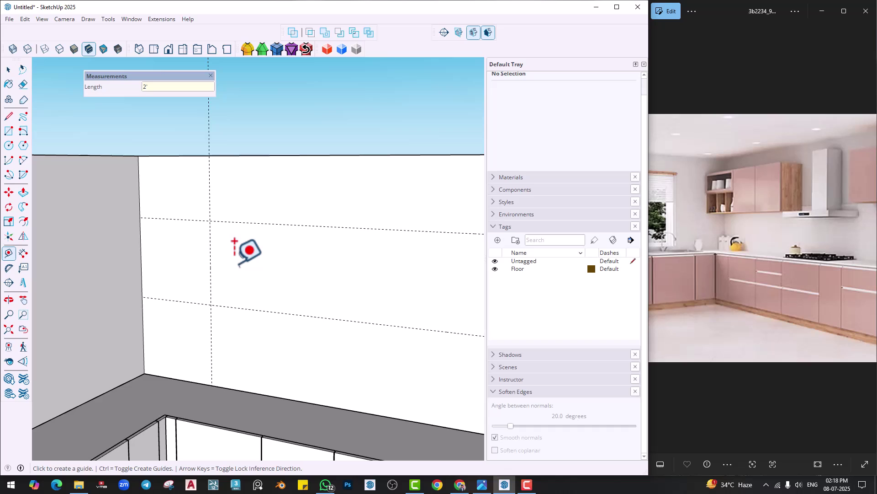
# Place a vertical guide on the back wall 3' from the room corner.
pyautogui.moveTo(222, 241); pyautogui.dragTo(230, 259, button='middle')
pyautogui.click(137, 258)
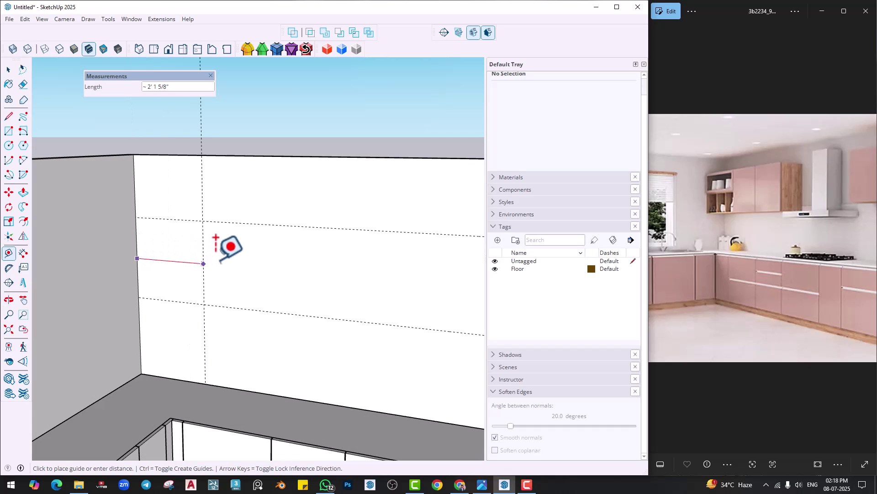
pyautogui.write("3'")
pyautogui.press('Return')
# Place a vertical guide about 2' 6 1/2" from the tall cabinet's side, aligned with the joint between the base fronts below.
pyautogui.moveTo(229, 245); pyautogui.dragTo(359, 266, button='middle')
pyautogui.moveTo(791, 276); pyautogui.dragTo(728, 278)
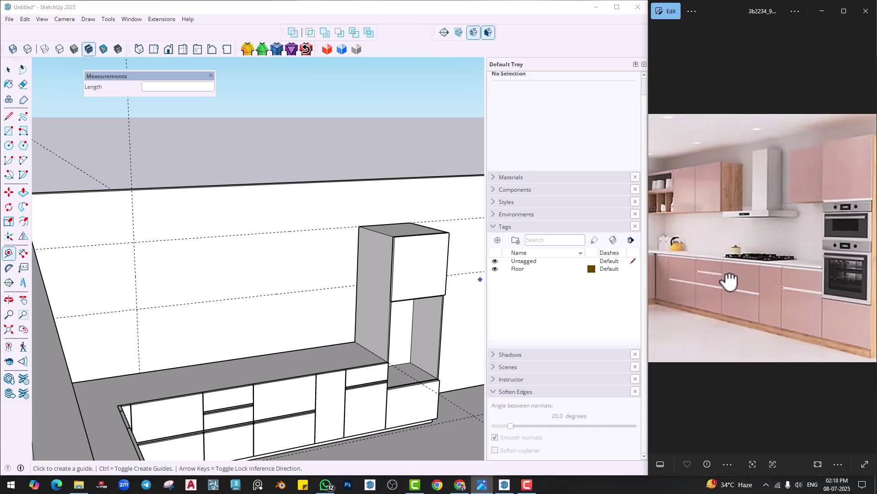
pyautogui.moveTo(303, 403)
pyautogui.mouseDown(button='middle')
pyautogui.moveTo(275, 401)
pyautogui.moveTo(261, 382)
pyautogui.moveTo(301, 335)
pyautogui.mouseUp(button='middle')
pyautogui.click(326, 261)
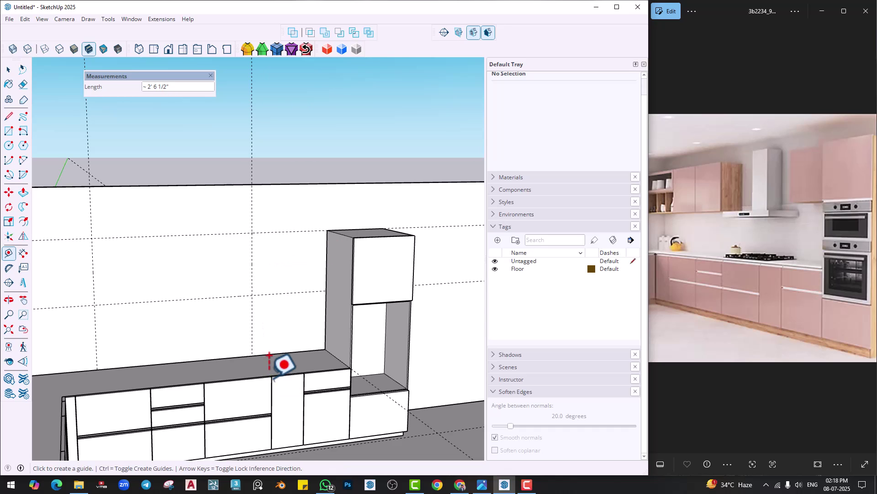
# Place another vertical guide about 2' 3/16" from the last one, toward the room corner, aligned with the next wide base front's edge.
pyautogui.moveTo(255, 352); pyautogui.dragTo(199, 360, button='middle')
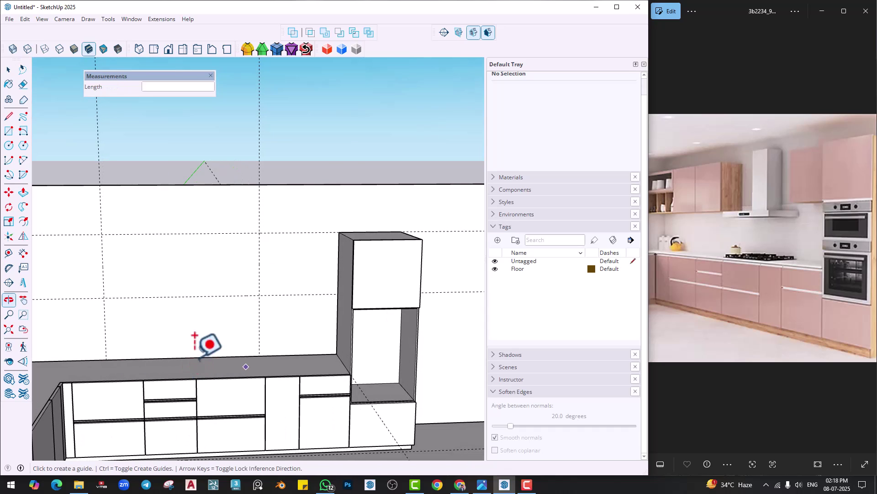
pyautogui.click(259, 270)
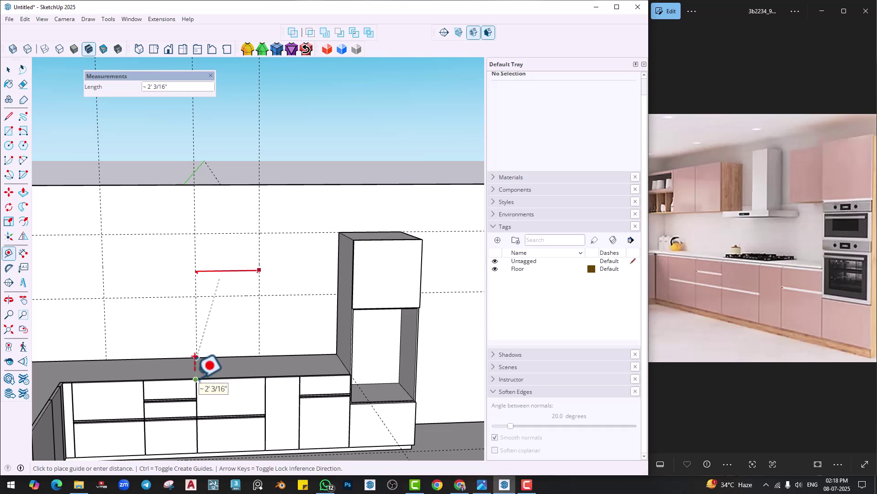
pyautogui.click(196, 379)
pyautogui.moveTo(277, 349)
pyautogui.mouseDown(button='middle')
pyautogui.moveTo(171, 347)
pyautogui.moveTo(265, 359)
pyautogui.mouseUp(button='middle')
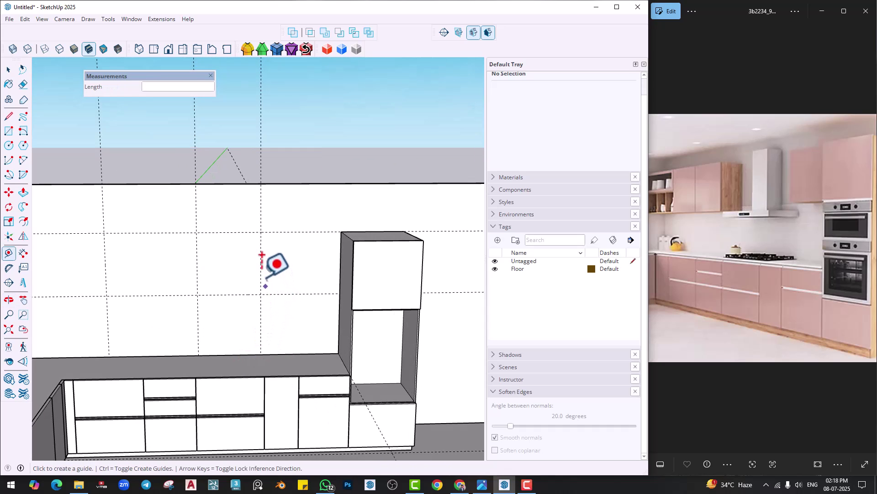
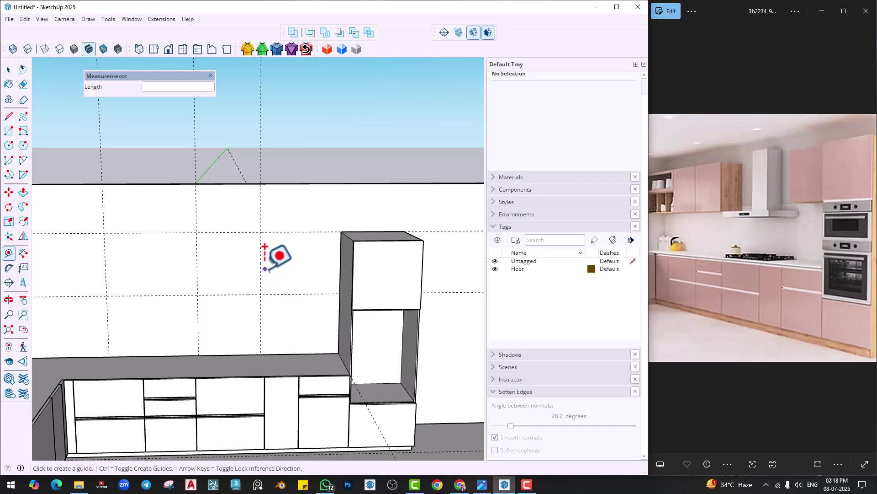
# Place a vertical guide 2' from the tall cabinet's side and another 3' beyond it, toward the room corner.
pyautogui.moveTo(274, 278); pyautogui.dragTo(292, 307, button='middle')
pyautogui.click(334, 266)
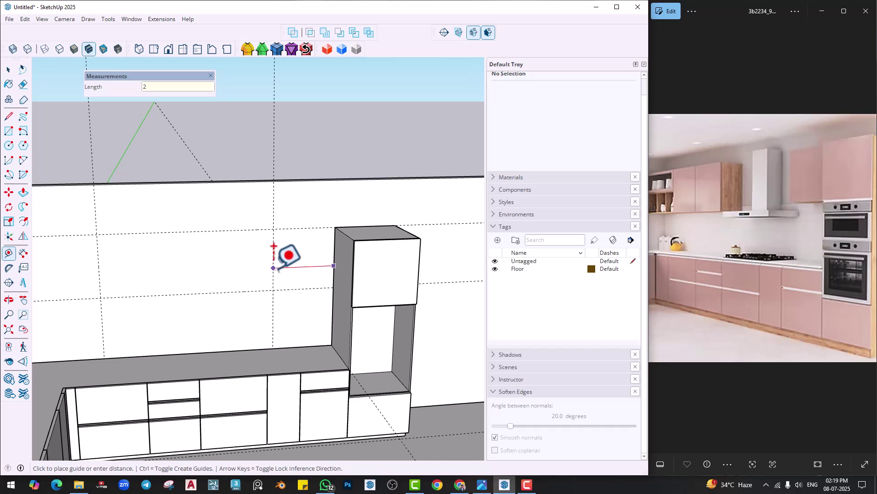
pyautogui.click(273, 268)
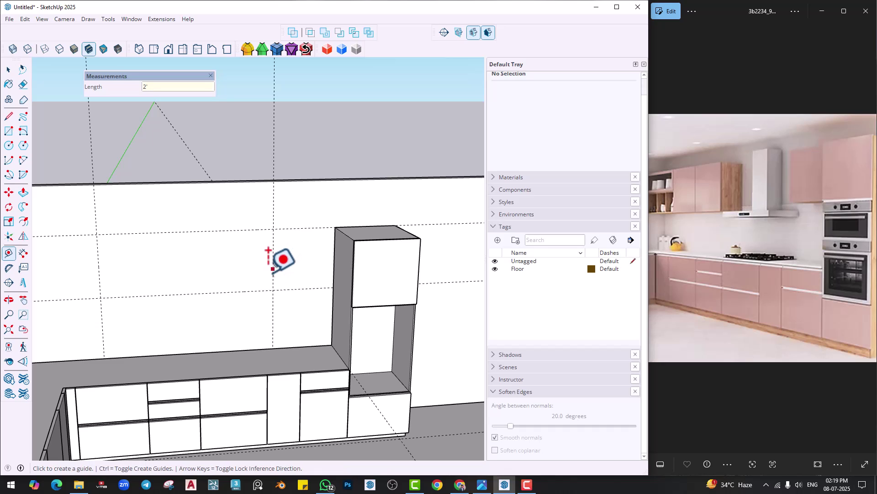
pyautogui.click(272, 273)
pyautogui.press('Return')
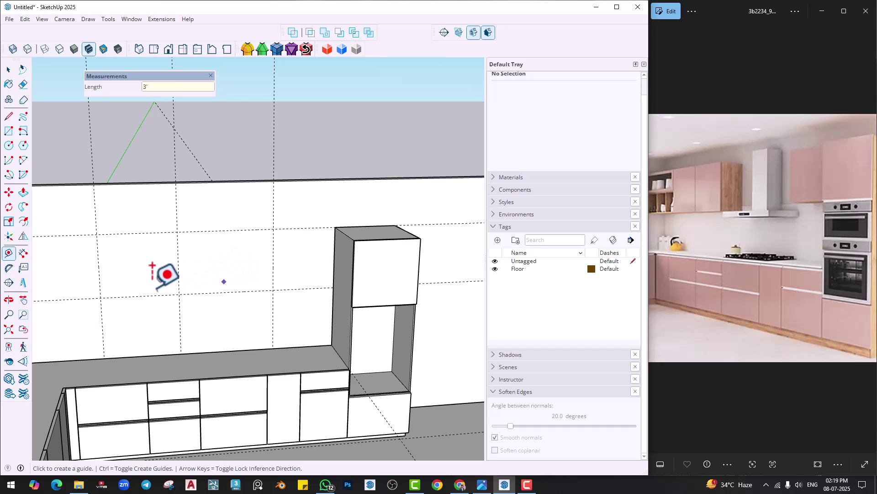
# Replace the vertical guide nearest the room corner with one 6" closer to the corner, erasing the old guide.
pyautogui.moveTo(150, 291); pyautogui.dragTo(211, 293, button='middle')
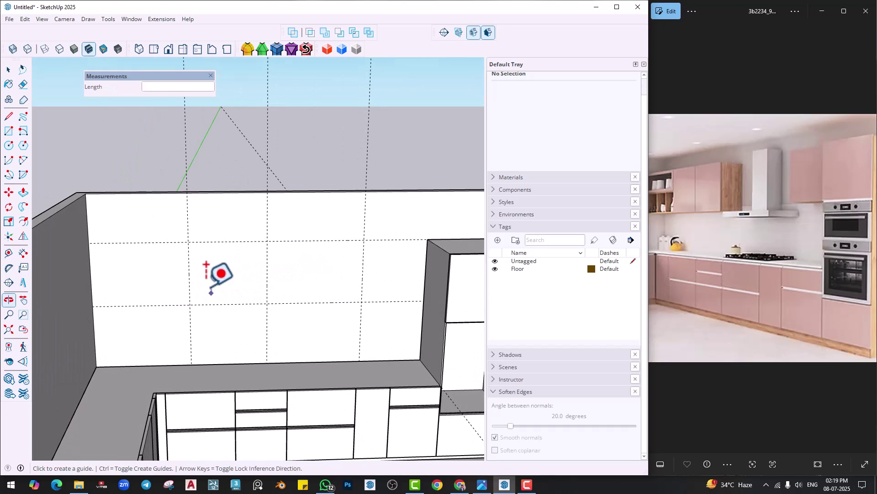
pyautogui.click(190, 279)
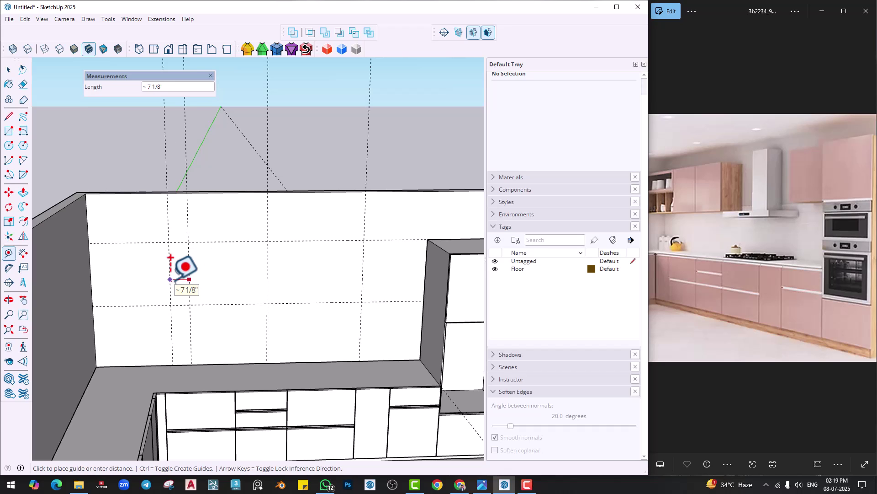
pyautogui.write('6')
pyautogui.press('Return')
pyautogui.press('e')
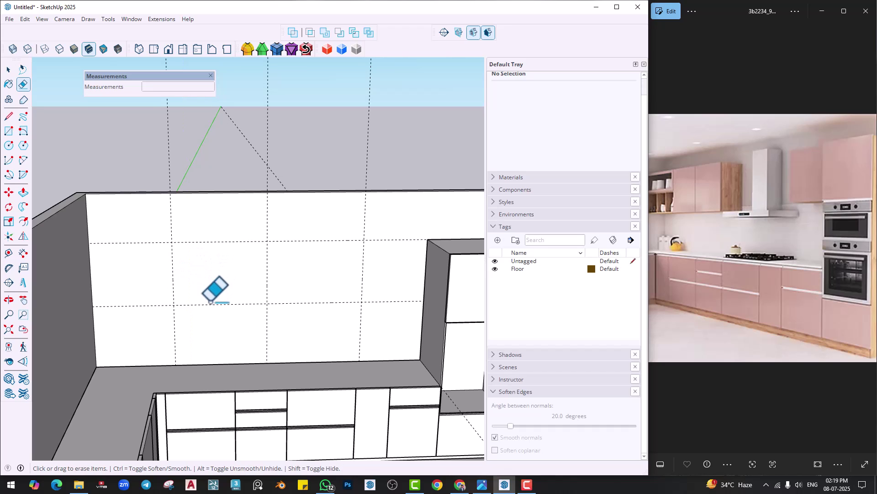
# Draw a rectangle on the back wall from the room corner to the second vertical guide, between the two horizontal guides.
pyautogui.moveTo(209, 302)
pyautogui.mouseDown(button='middle')
pyautogui.moveTo(175, 307)
pyautogui.moveTo(193, 313)
pyautogui.mouseUp(button='middle')
pyautogui.press('r')
pyautogui.moveTo(161, 274); pyautogui.dragTo(145, 261, button='middle')
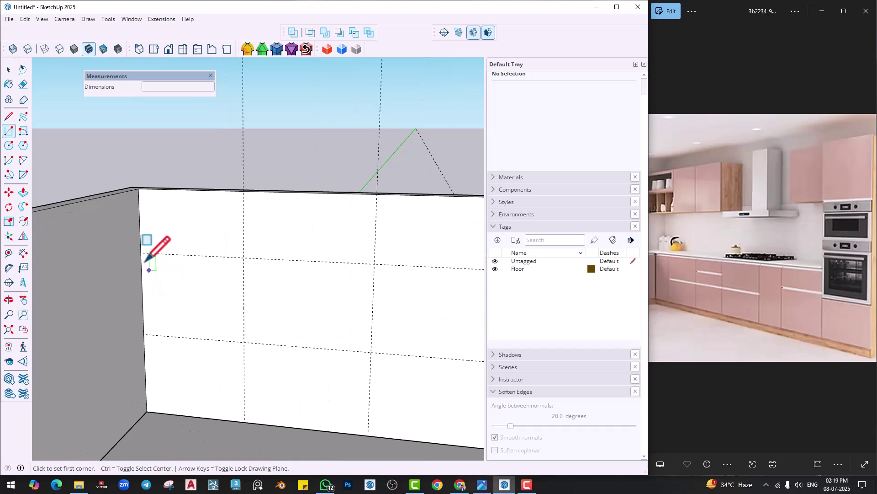
pyautogui.click(141, 253)
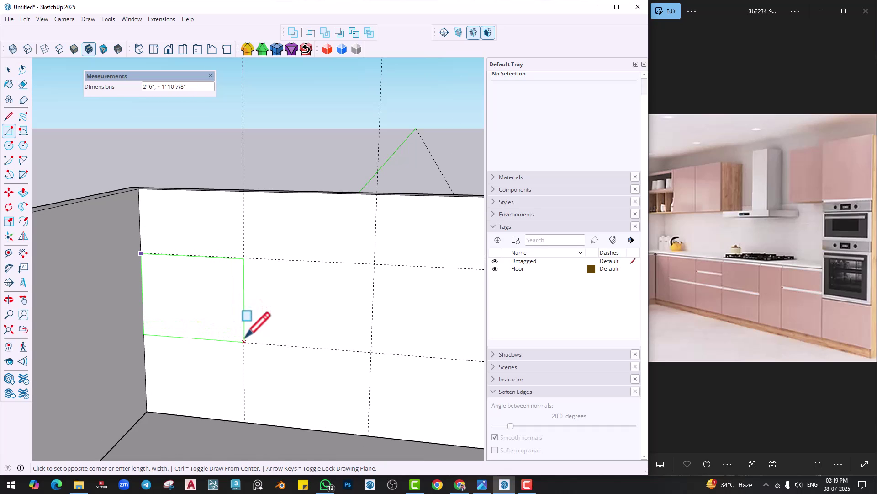
pyautogui.click(371, 352)
# Extrude the rectangle out from the back wall with Push/Pull to form the wall cabinet box.
pyautogui.moveTo(371, 352); pyautogui.dragTo(288, 329, button='middle')
pyautogui.press('p')
pyautogui.click(288, 329)
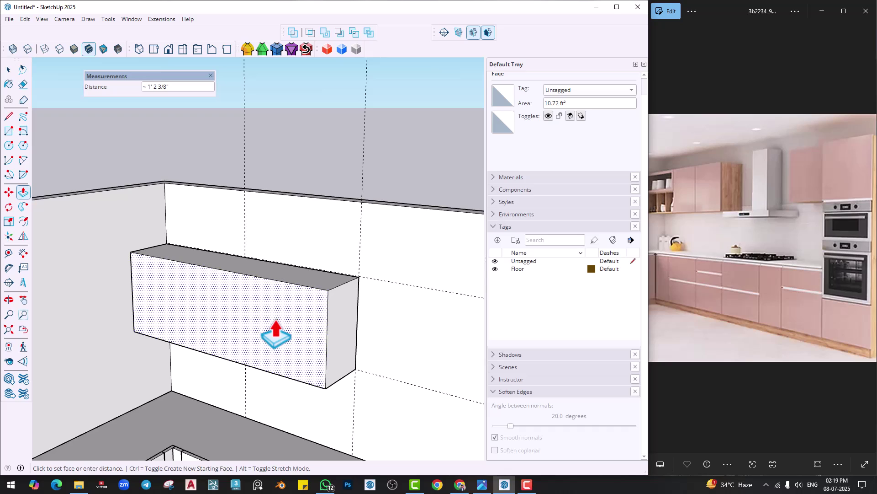
pyautogui.press('Return')
# Place a vertical guide on the wall cabinet's front, 2' 6" from its edge on the room-corner side.
pyautogui.press('l')
pyautogui.moveTo(234, 310); pyautogui.dragTo(189, 304, button='middle')
pyautogui.click(8, 253)
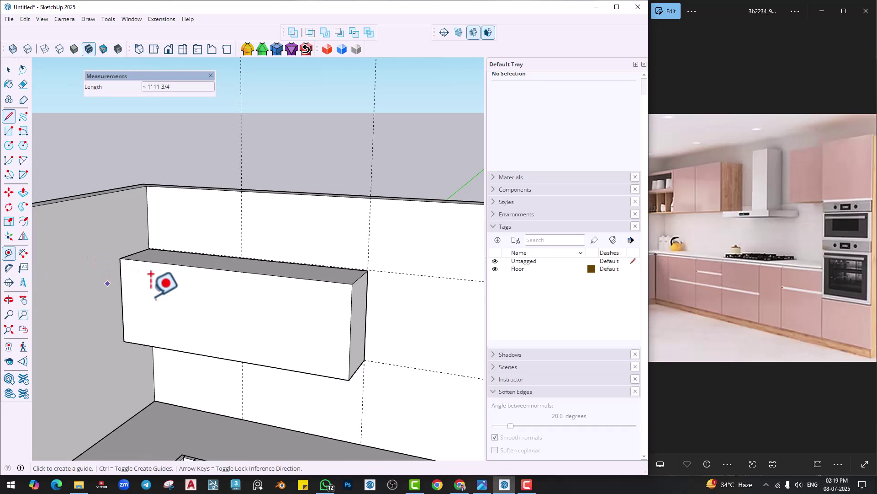
pyautogui.click(121, 290)
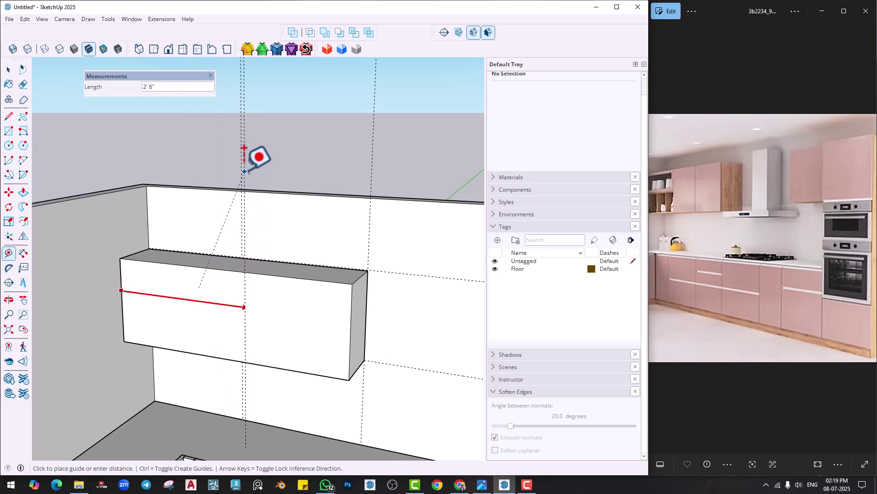
pyautogui.write("2'6")
pyautogui.press('Return')
# Draw a vertical line along the guide across the wall cabinet's front, splitting the face in two.
pyautogui.press('l')
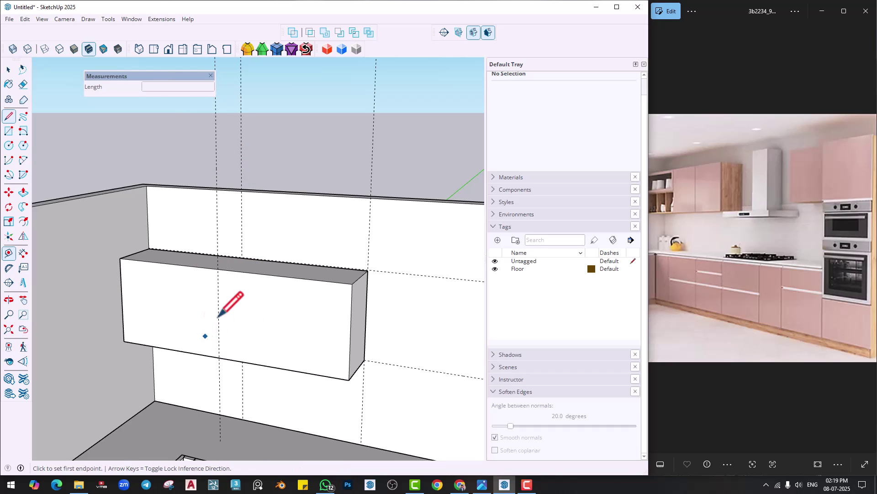
pyautogui.click(218, 269)
pyautogui.click(219, 353)
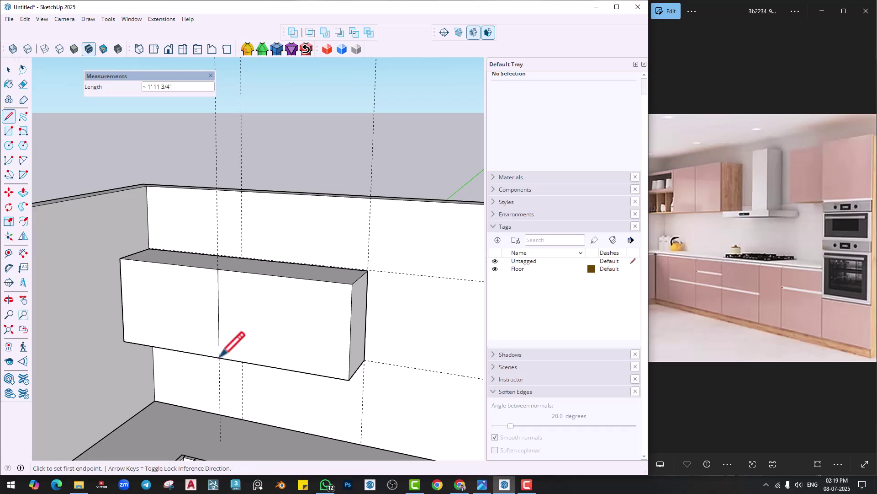
pyautogui.press('space')
# Offset the corner-side front face of the wall cabinet inward by 0.7" to form a frame.
pyautogui.moveTo(203, 353); pyautogui.dragTo(205, 320, button='middle')
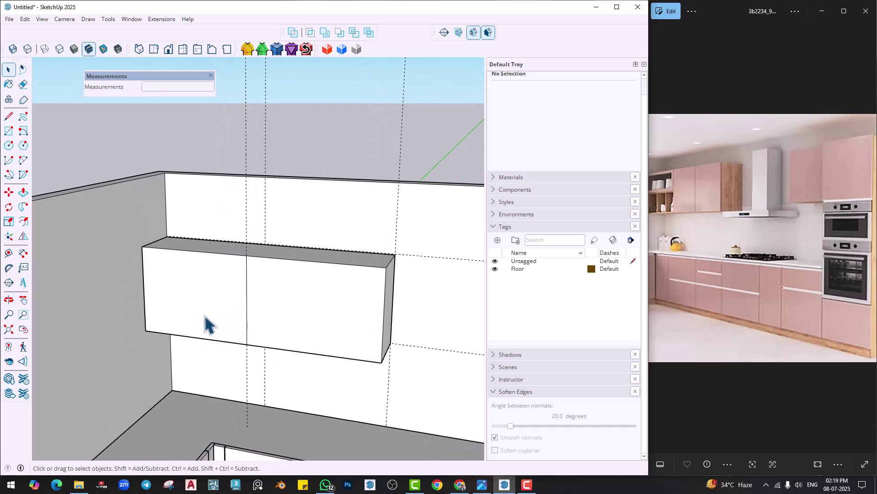
pyautogui.click(23, 222)
pyautogui.click(147, 286)
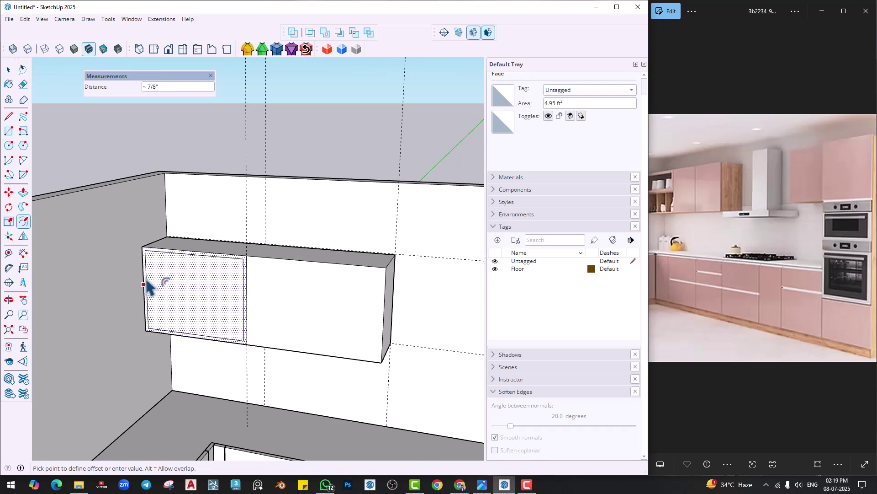
pyautogui.press('Escape')
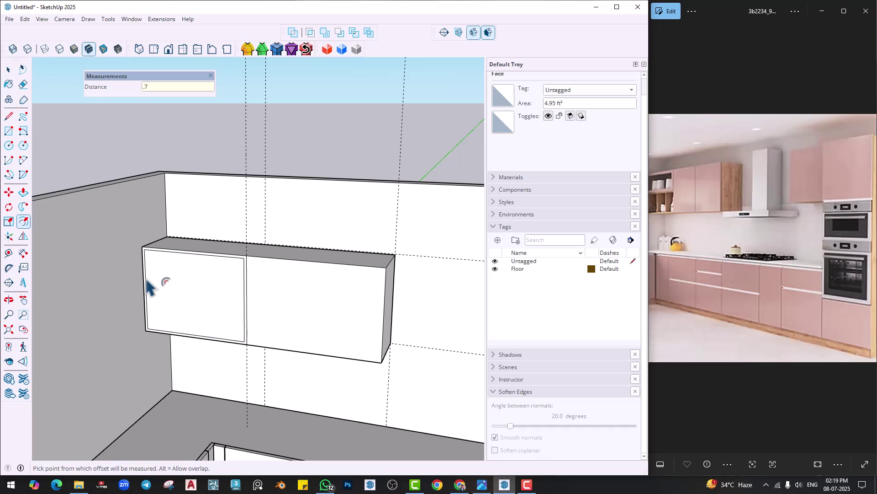
pyautogui.moveTo(170, 307); pyautogui.dragTo(175, 320, button='middle')
# Draw a horizontal line between the side midpoints of the inset face, splitting it into upper and lower halves.
pyautogui.click(176, 316)
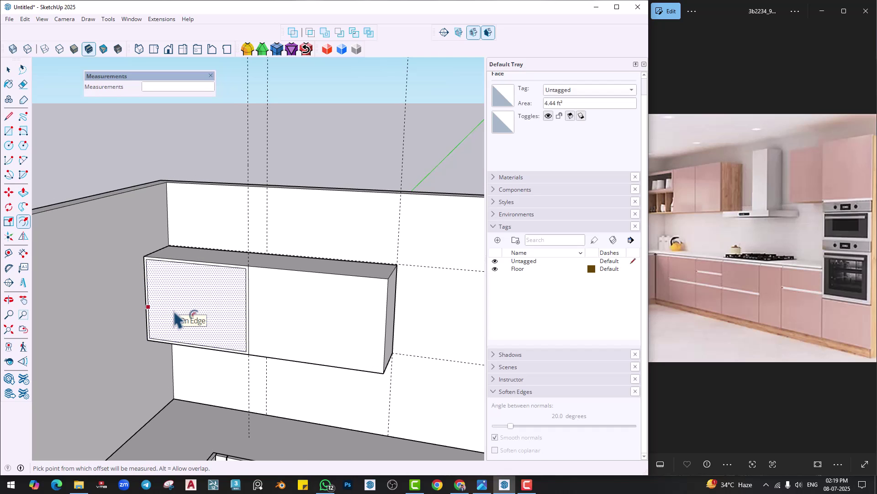
pyautogui.press('l')
pyautogui.scroll(2, 155, 301)
pyautogui.click(139, 295)
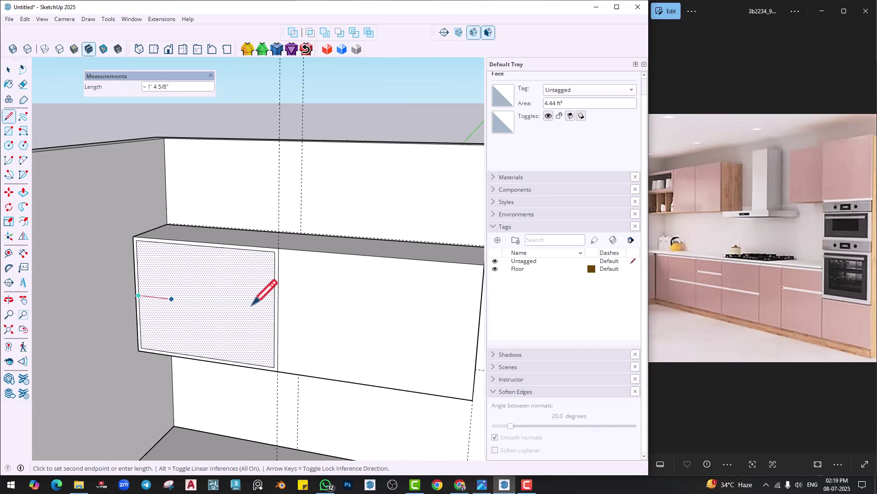
pyautogui.click(274, 310)
pyautogui.press('space')
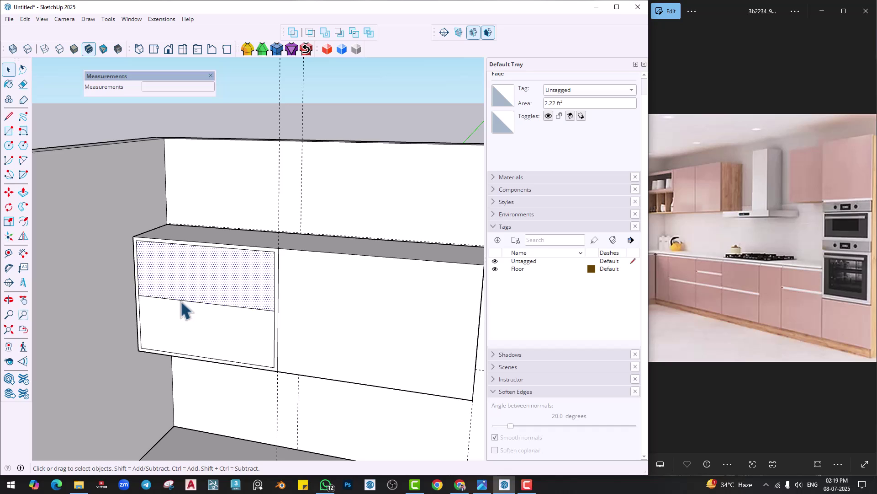
# Check the open shelf unit in the reference image and divide the horizontal middle line into three equal segments.
pyautogui.click(745, 224)
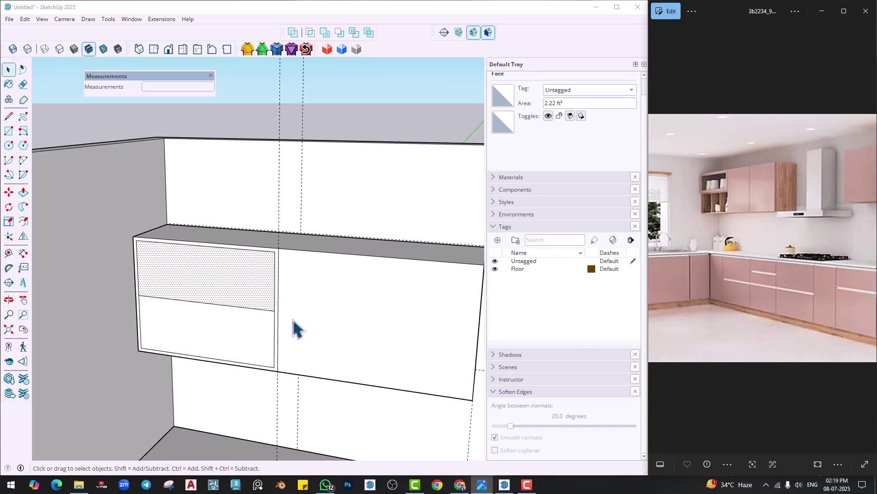
pyautogui.scroll(2, 174, 315)
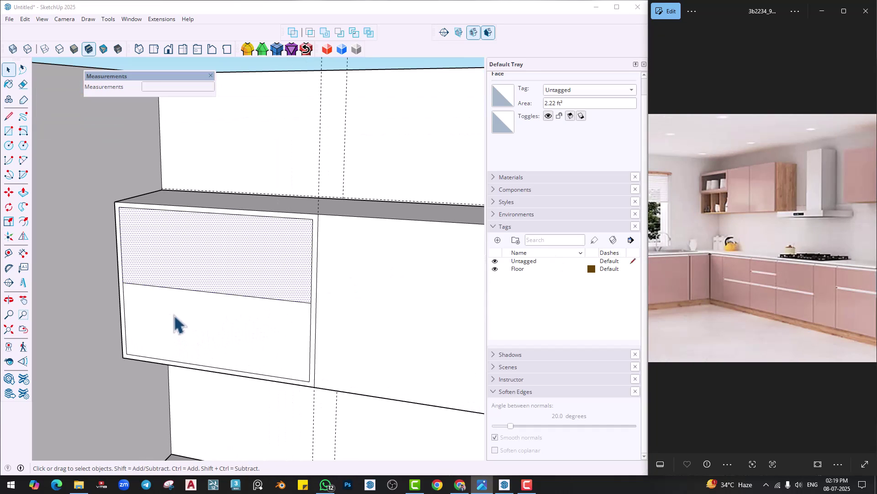
pyautogui.click(194, 291)
pyautogui.rightClick(197, 293)
pyautogui.click(219, 377)
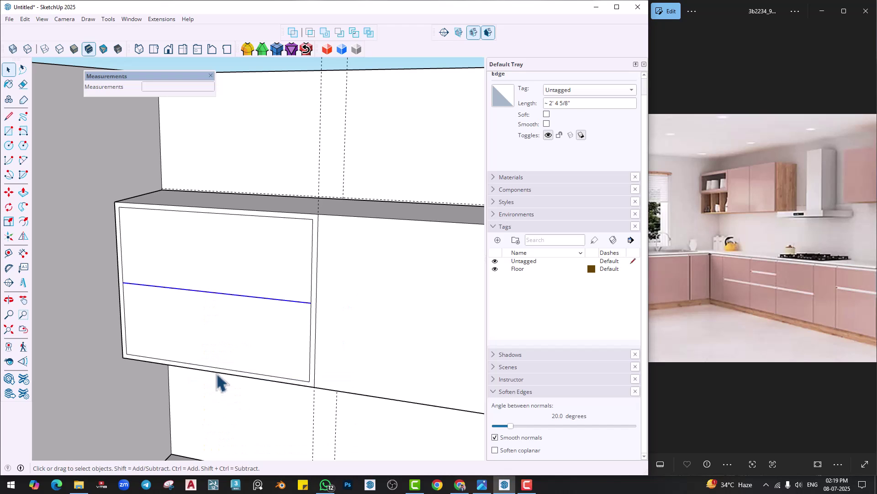
pyautogui.click(175, 333)
# Draw vertical lines from the two division points down to the frame's lower inner edge, forming three compartments.
pyautogui.press('l')
pyautogui.click(181, 289)
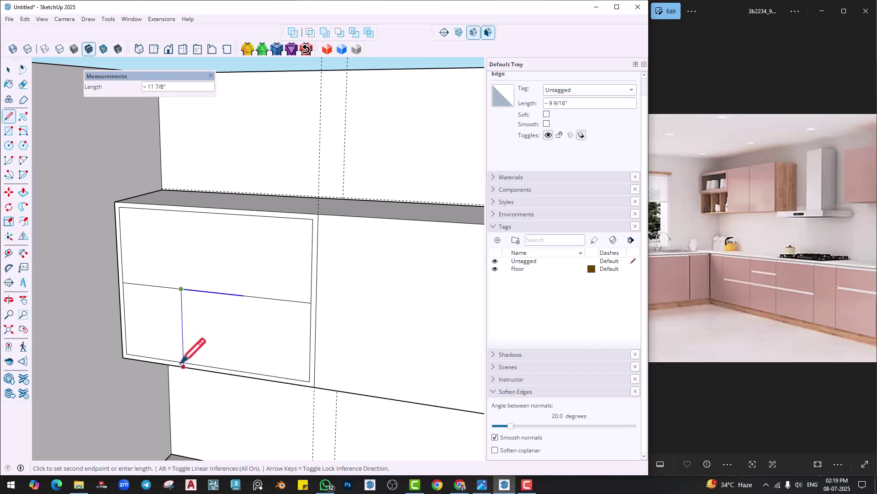
pyautogui.click(183, 363)
pyautogui.click(243, 296)
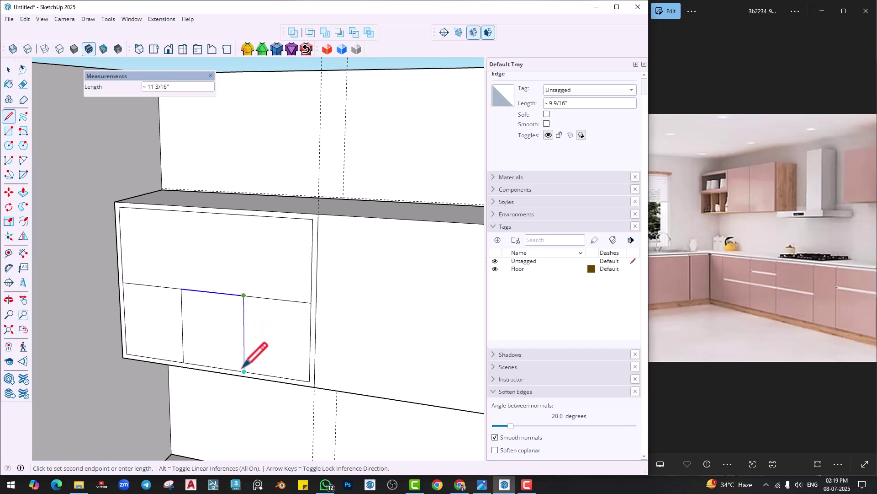
pyautogui.click(244, 371)
# Copy both vertical divider lines sideways by 0.7" to give the dividers a thickness.
pyautogui.press('space')
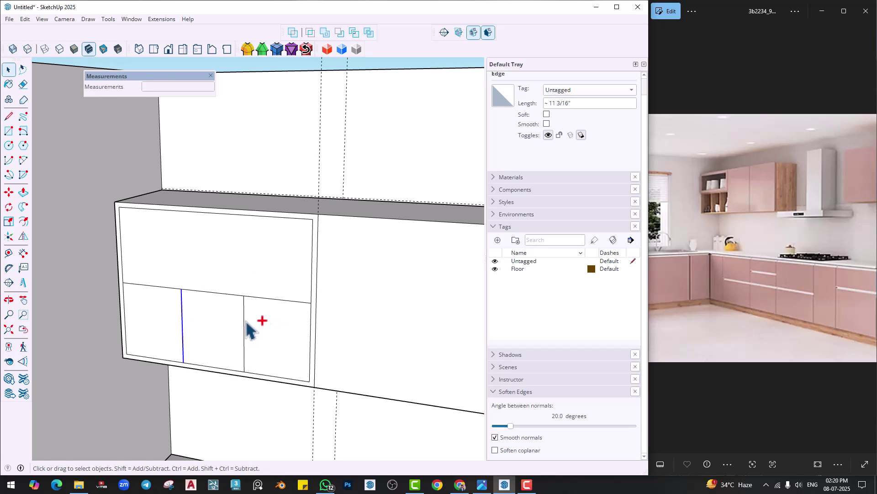
pyautogui.press('m')
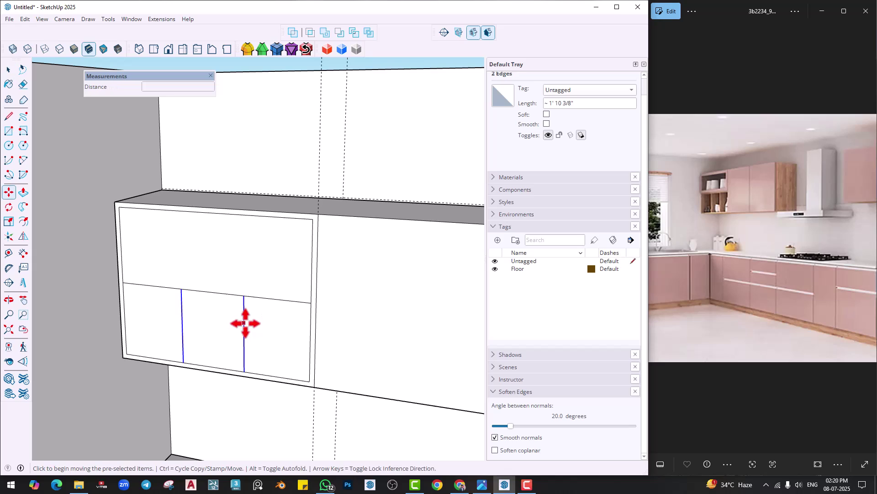
pyautogui.press('ctrl')
pyautogui.click(244, 323)
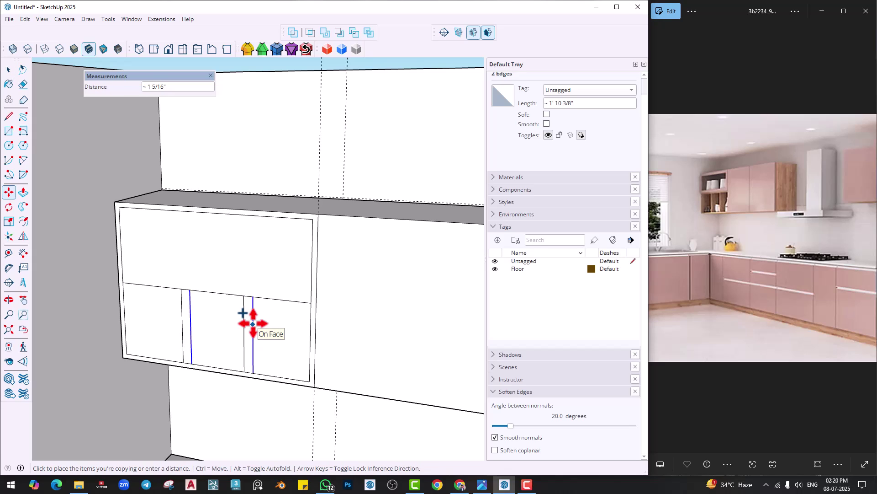
pyautogui.write('.7')
pyautogui.press('Return')
# Select all segments of the horizontal middle line and copy them 0.7" upward to give the shelf a thickness.
pyautogui.press('space')
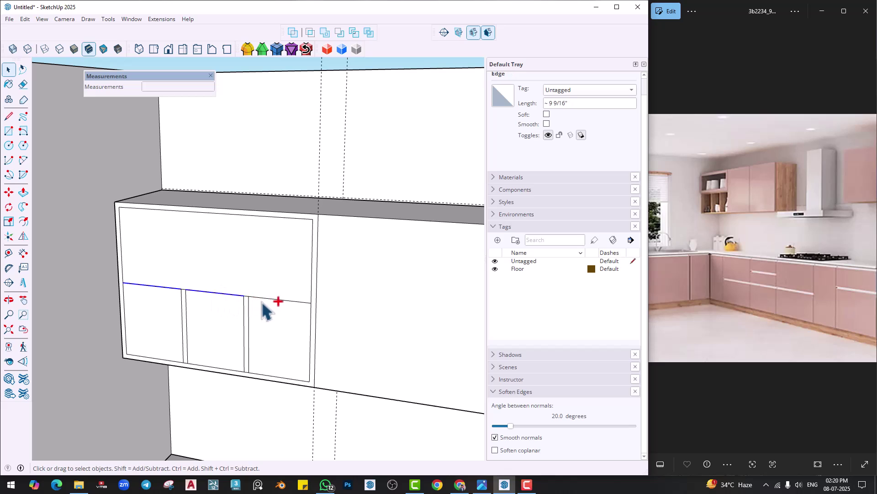
pyautogui.keyDown('ctrl'); pyautogui.click(245, 298); pyautogui.keyUp('ctrl')
pyautogui.scroll(2, 242, 299)
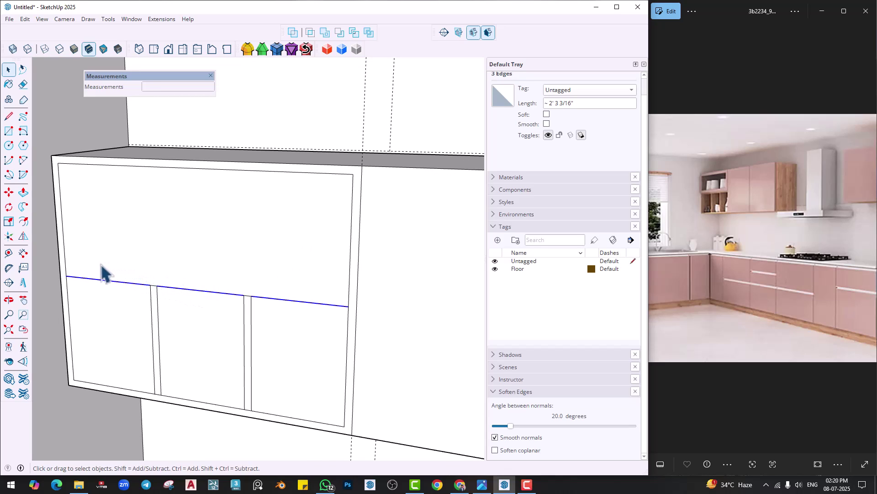
pyautogui.moveTo(96, 264); pyautogui.dragTo(328, 316)
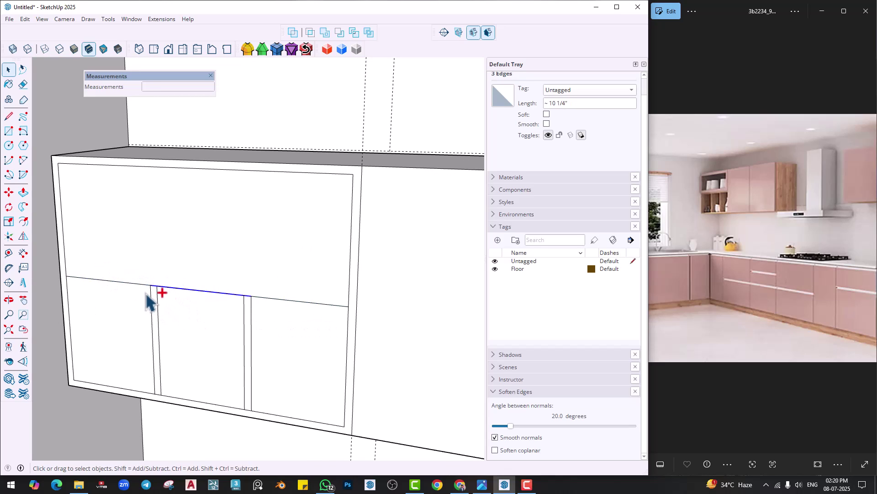
pyautogui.press('m')
pyautogui.click(272, 297)
pyautogui.press('ctrl')
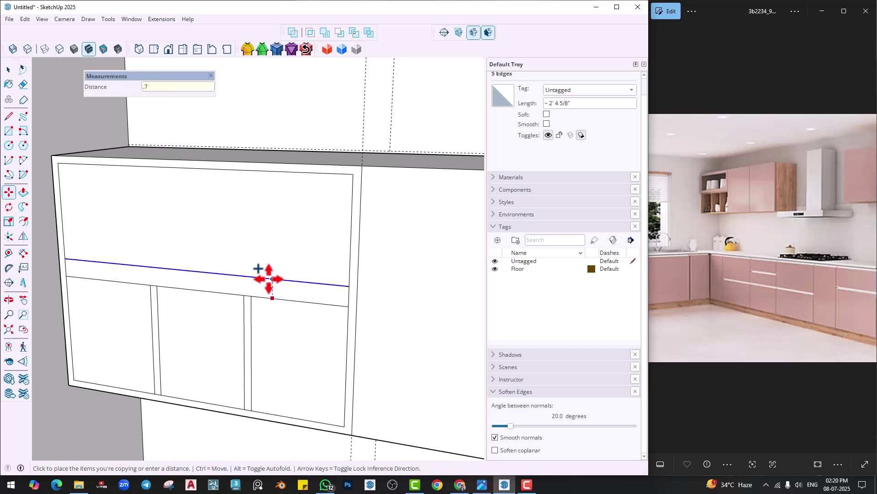
pyautogui.press('Return')
# Erase the short edge segments where the two vertical dividers meet the underside of the horizontal shelf.
pyautogui.press('e')
pyautogui.scroll(3, 154, 285)
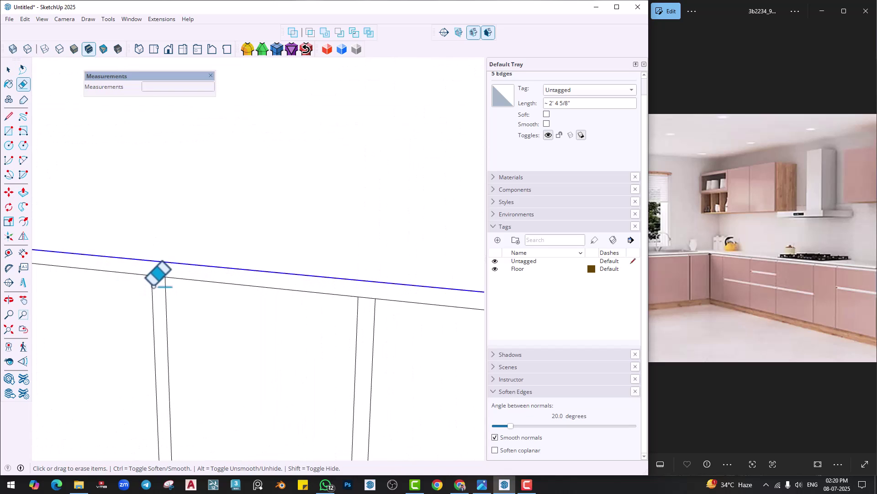
pyautogui.click(159, 277)
pyautogui.click(366, 299)
pyautogui.scroll(-3, 386, 291)
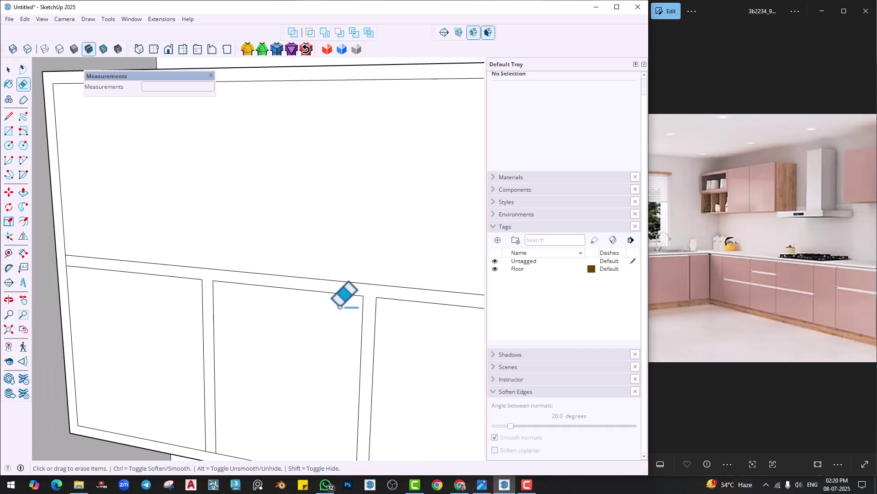
pyautogui.scroll(3, 134, 277)
pyautogui.scroll(-3, 385, 309)
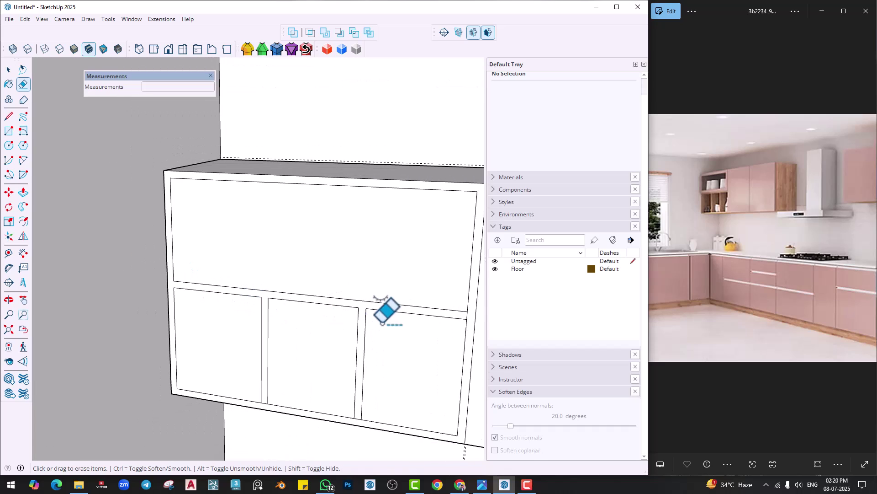
# Erase the short edge segments where the two vertical dividers meet the lower inner edge of the frame.
pyautogui.scroll(2, 336, 297)
pyautogui.scroll(1, 282, 298)
pyautogui.keyDown('shift'); pyautogui.moveTo(159, 417); pyautogui.dragTo(202, 353, button='middle'); pyautogui.keyUp('shift')
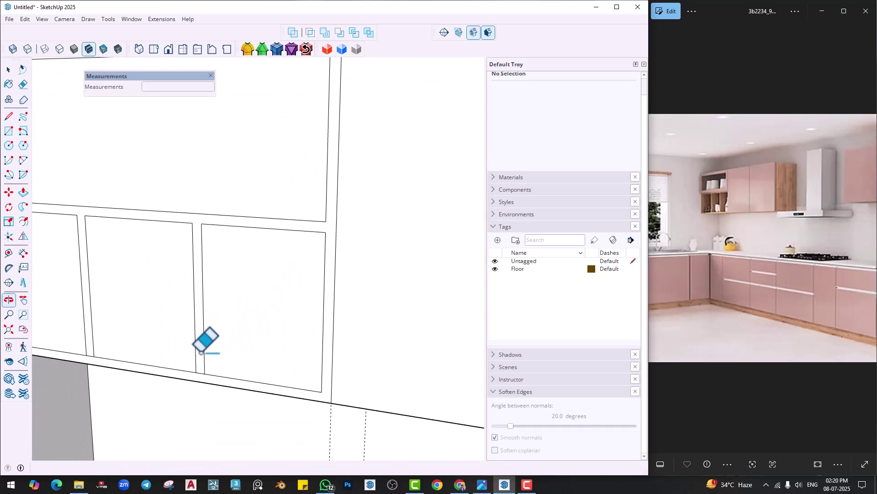
pyautogui.scroll(2, 202, 359)
pyautogui.keyDown('shift'); pyautogui.moveTo(65, 369); pyautogui.dragTo(339, 354, button='middle'); pyautogui.keyUp('shift')
pyautogui.scroll(1, 325, 342)
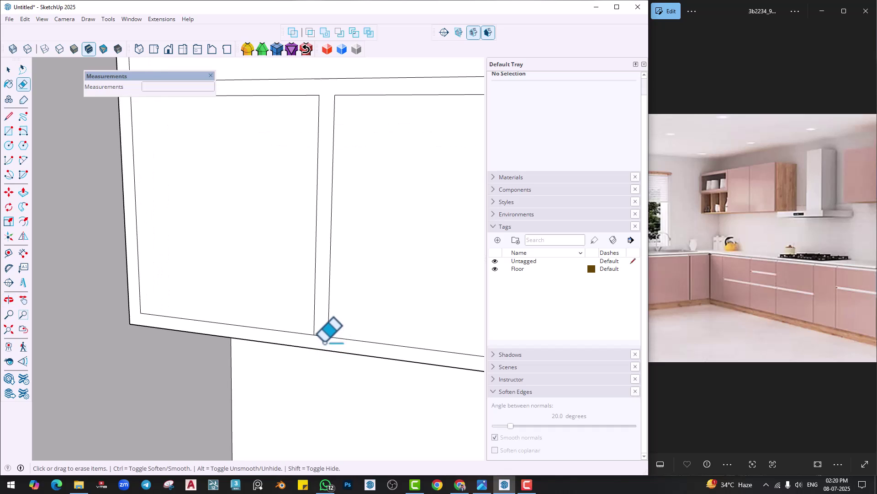
pyautogui.scroll(-5, 326, 320)
pyautogui.moveTo(266, 327); pyautogui.dragTo(206, 333, button='middle')
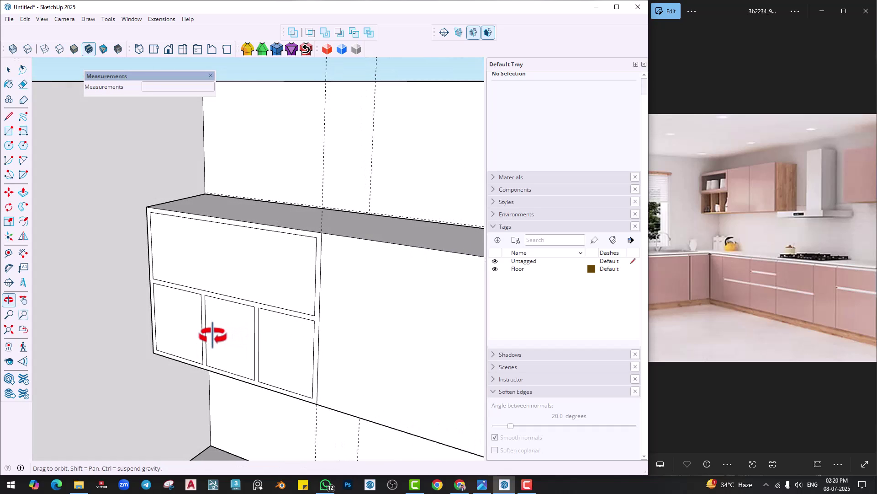
# Push the upper opening and the three lower compartments back to the cabinet's rear, and erase the leftover lines on the shelf.
pyautogui.press('p')
pyautogui.click(234, 286)
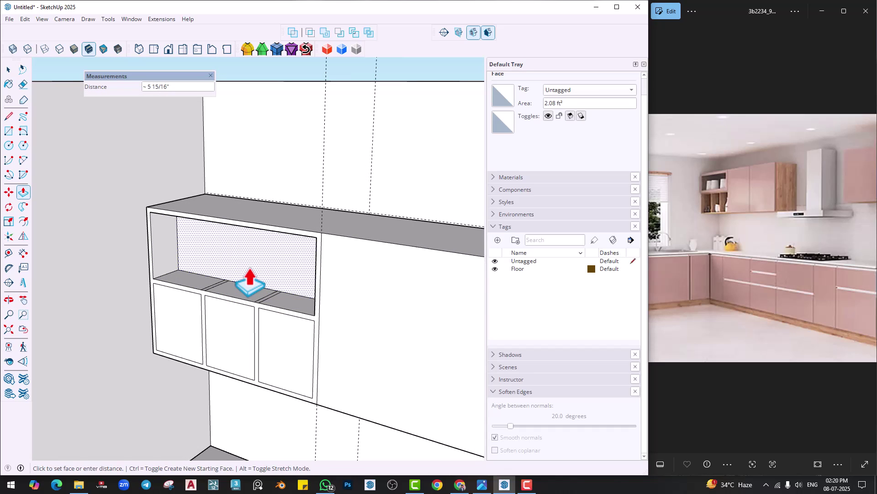
pyautogui.click(251, 281)
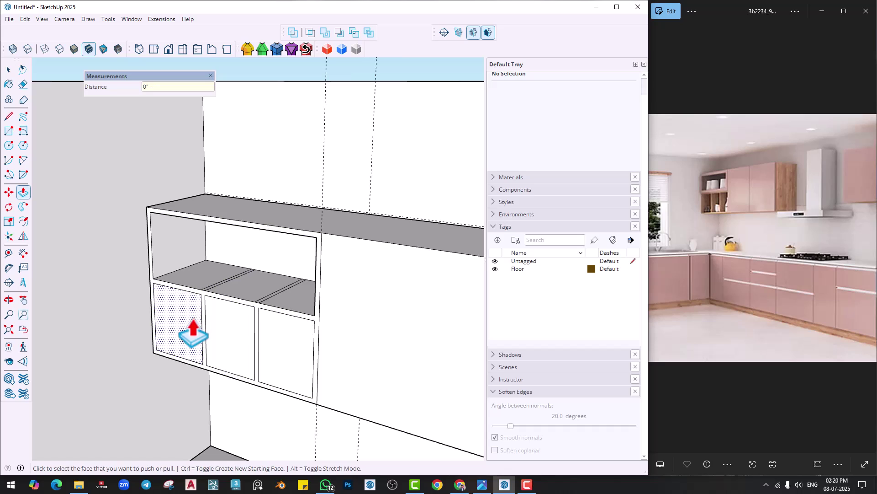
pyautogui.doubleClick(239, 338)
pyautogui.doubleClick(302, 347)
pyautogui.press('e')
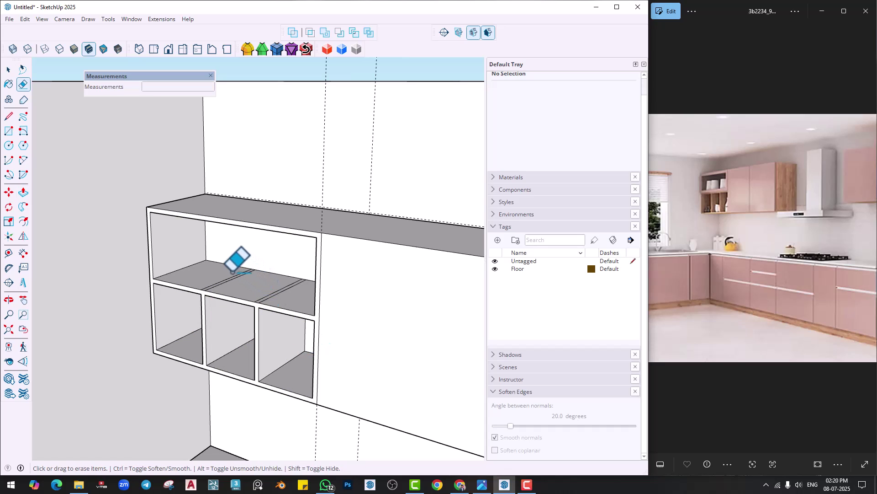
pyautogui.moveTo(219, 274); pyautogui.dragTo(295, 292)
pyautogui.moveTo(340, 326); pyautogui.dragTo(252, 321, button='middle')
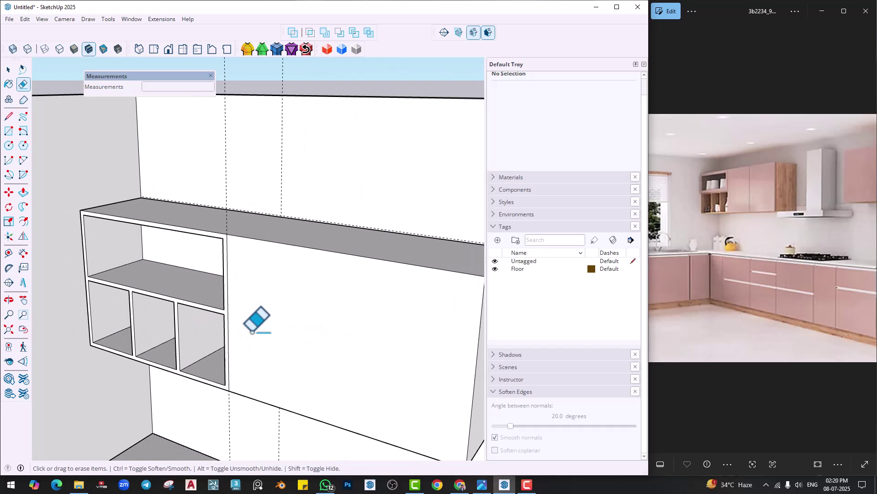
# Select all connected geometry of the wall cabinet and make it a group.
pyautogui.press('space')
pyautogui.tripleClick(253, 341)
pyautogui.rightClick(254, 339)
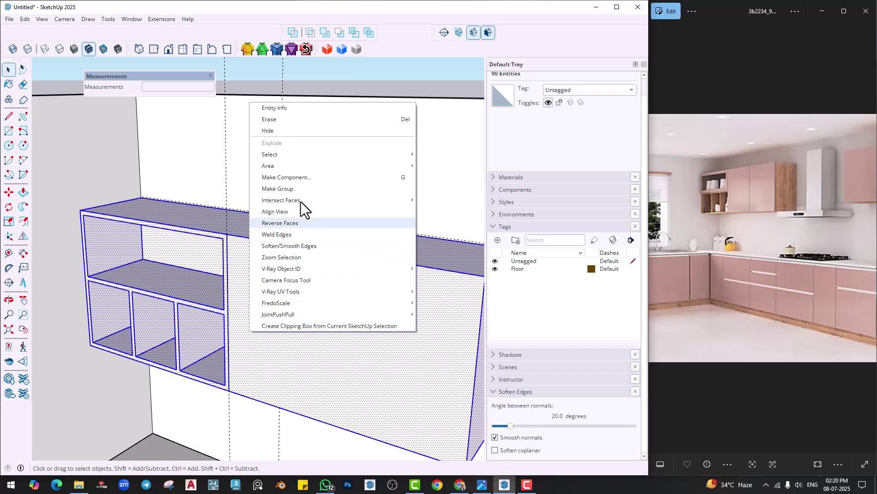
pyautogui.click(243, 261)
# Inside the cabinet group, copy the vertical edge between the open shelves and the closed section 4 mm towards the closed section.
pyautogui.scroll(3, 247, 274)
pyautogui.moveTo(257, 307); pyautogui.dragTo(256, 287, button='middle')
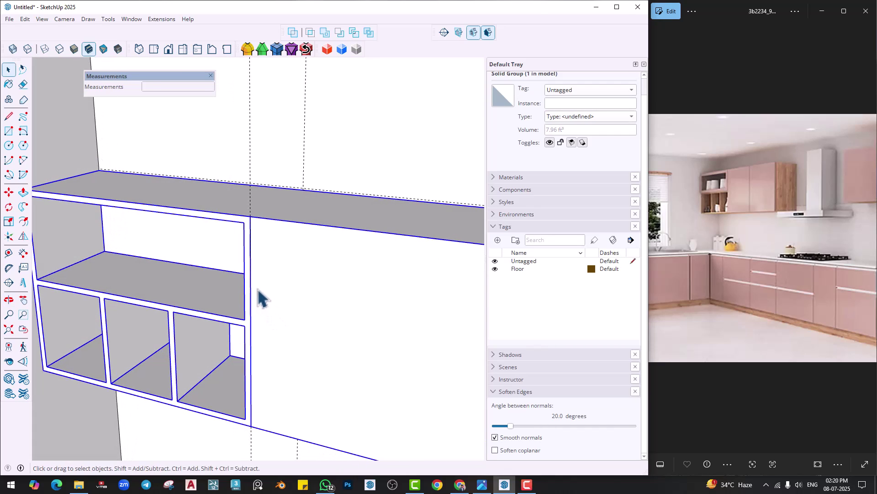
pyautogui.doubleClick(256, 286)
pyautogui.click(251, 292)
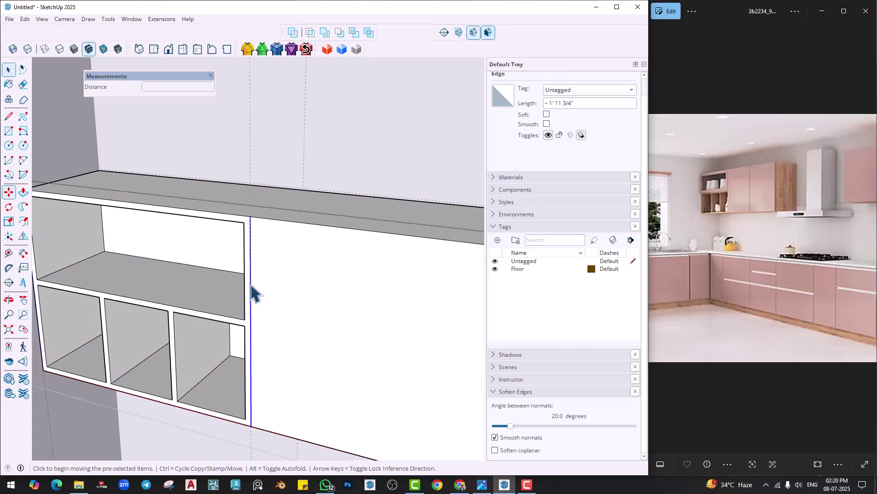
pyautogui.press('m')
pyautogui.click(251, 284)
pyautogui.press('ctrl')
pyautogui.write('4')
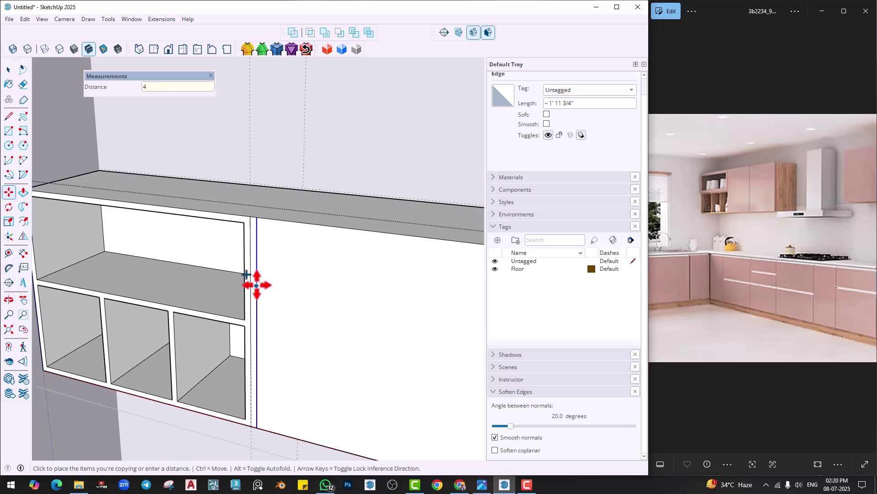
pyautogui.write('mm')
pyautogui.press('Return')
# Pull the front face of the open shelf frame outward by about 1 7/8" and leave the group.
pyautogui.press('p')
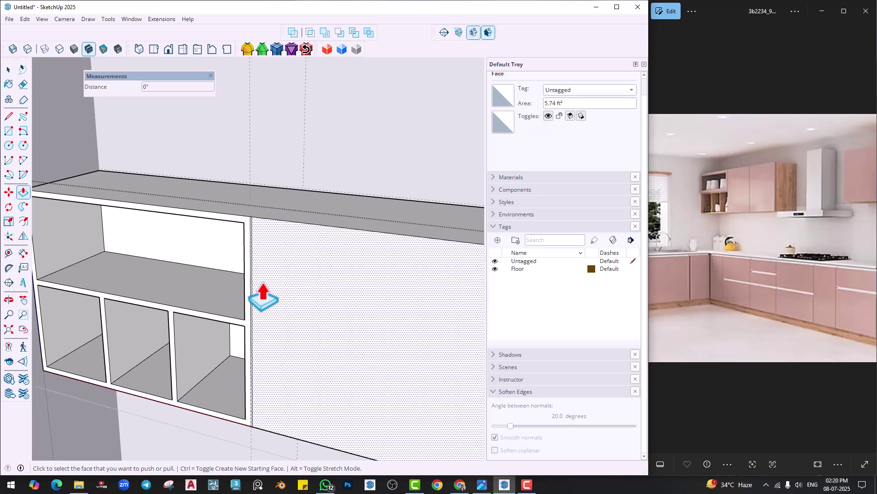
pyautogui.scroll(2, 246, 274)
pyautogui.click(247, 279)
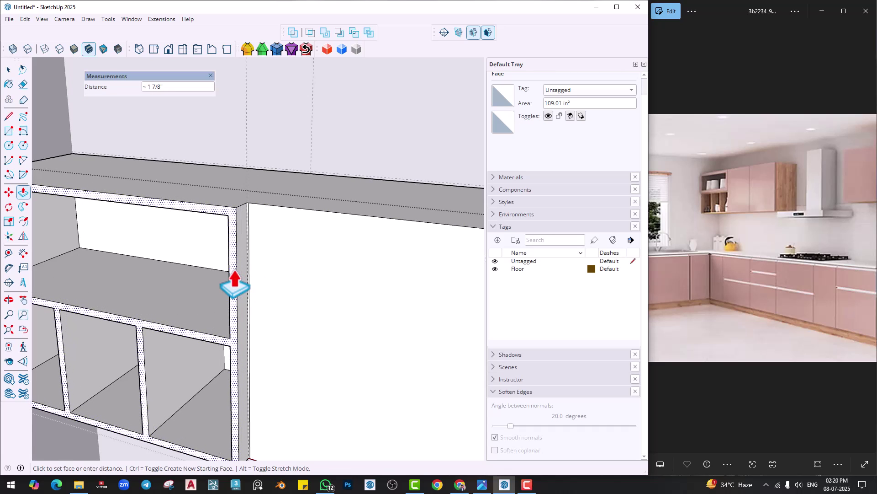
pyautogui.click(235, 284)
pyautogui.press('space')
pyautogui.moveTo(236, 284)
pyautogui.mouseDown(button='middle')
pyautogui.moveTo(275, 314)
pyautogui.moveTo(229, 286)
pyautogui.mouseUp(button='middle')
pyautogui.scroll(-3, 242, 296)
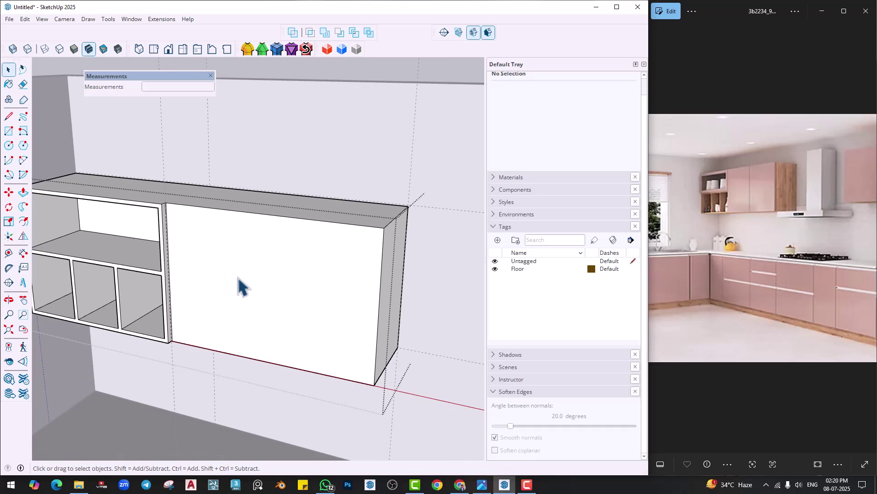
# Draw a rectangle over the front of the closed section and pull it outward to form a door panel.
pyautogui.scroll(3, 238, 283)
pyautogui.press('r')
pyautogui.click(166, 203)
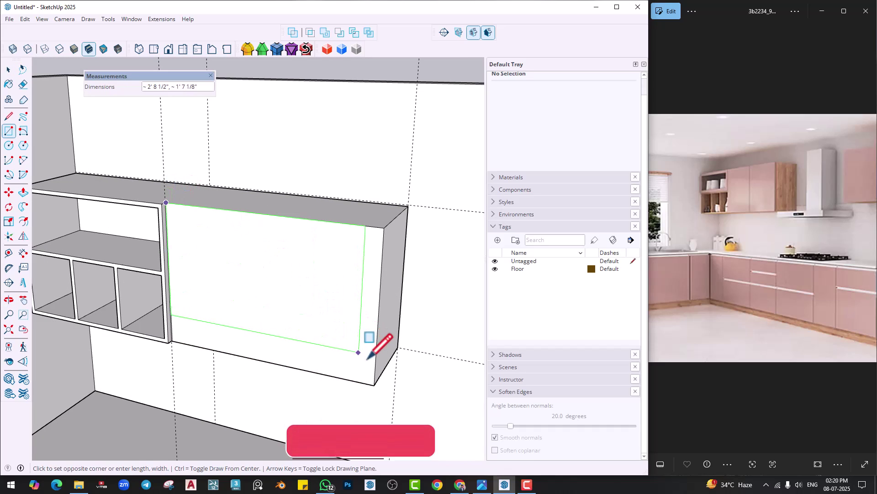
pyautogui.click(375, 384)
pyautogui.press('p')
pyautogui.moveTo(364, 333); pyautogui.dragTo(320, 348, button='middle')
pyautogui.click(319, 349)
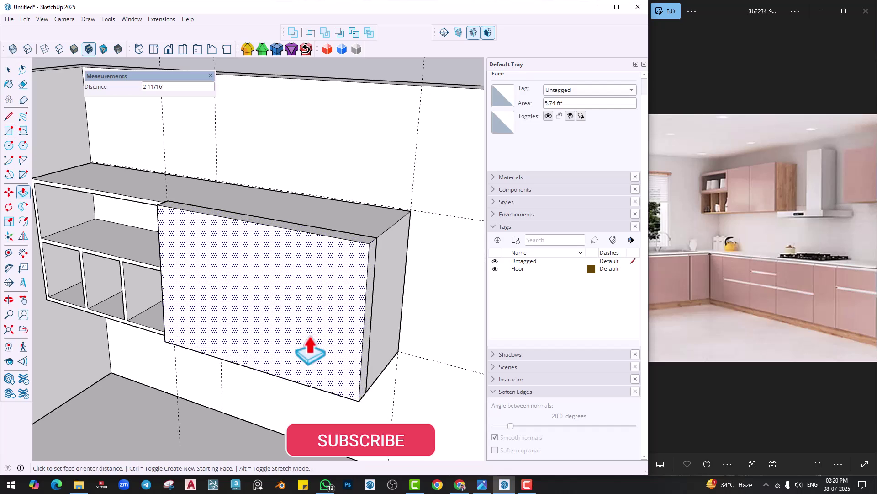
pyautogui.click(303, 349)
pyautogui.press('space')
# Draw a vertical line down the middle of the door panel and copy it 4 mm sideways to outline the door gap.
pyautogui.moveTo(264, 320); pyautogui.dragTo(311, 314, button='middle')
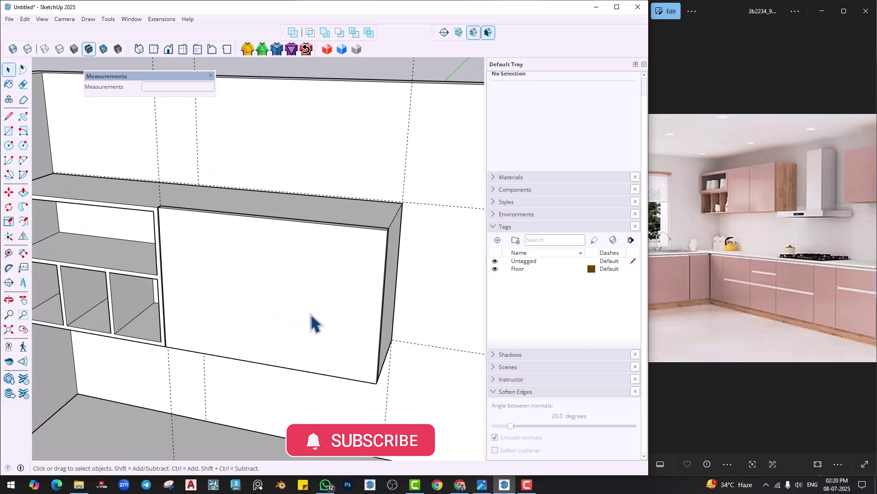
pyautogui.press('l')
pyautogui.click(273, 219)
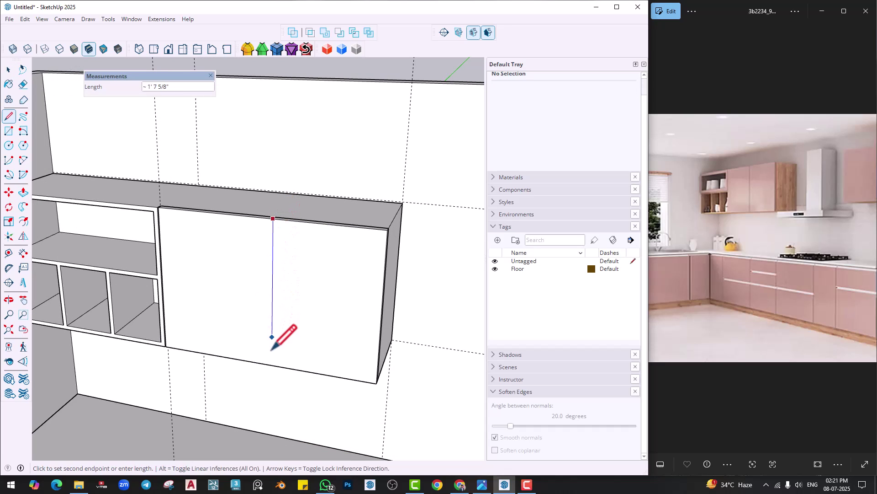
pyautogui.click(271, 365)
pyautogui.press('space')
pyautogui.click(273, 361)
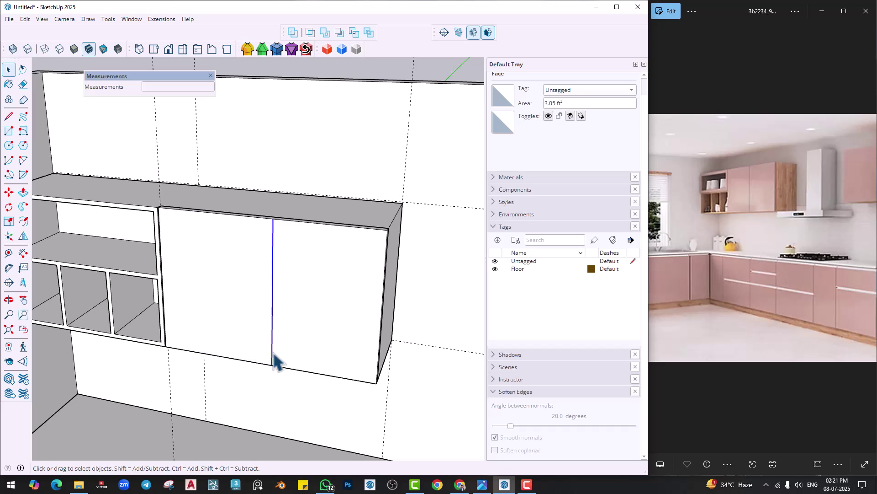
pyautogui.press('m')
pyautogui.press('ctrl')
pyautogui.click(273, 355)
pyautogui.write('4')
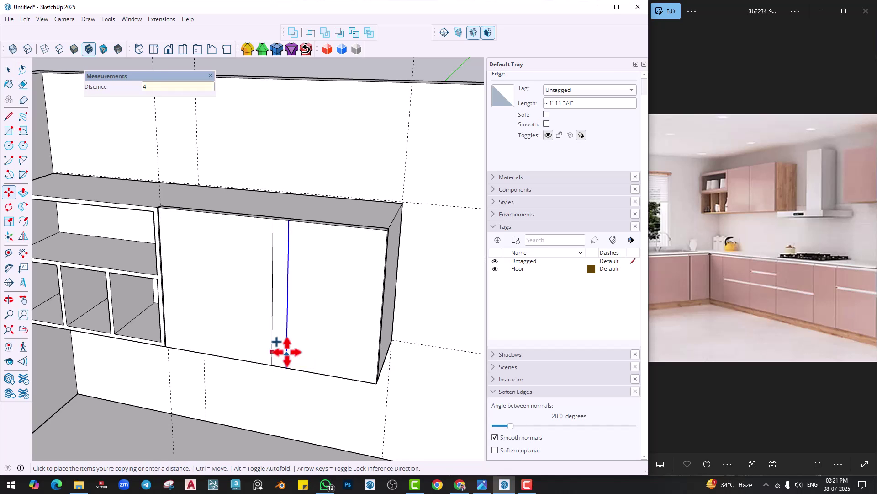
pyautogui.press('Return')
# Push the narrow strip between the two doors back to the cabinet body to form the gap.
pyautogui.press('p')
pyautogui.scroll(5, 275, 210)
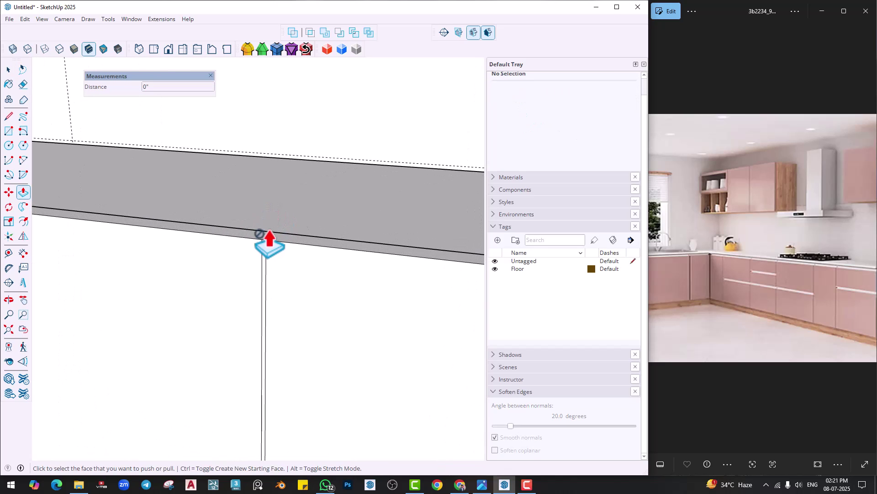
pyautogui.scroll(1, 270, 233)
pyautogui.click(263, 256)
pyautogui.click(290, 237)
pyautogui.scroll(-3, 319, 293)
pyautogui.press('space')
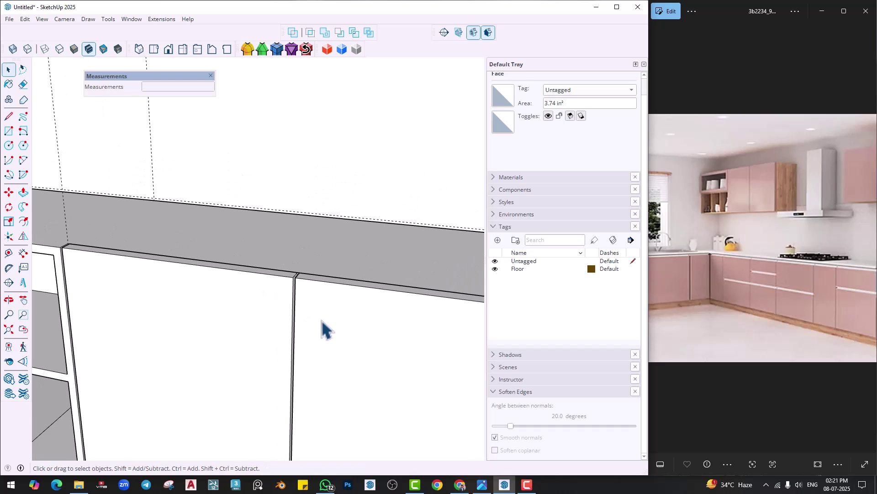
# Select all connected geometry of the two doors and make it a group.
pyautogui.scroll(-5, 338, 338)
pyautogui.tripleClick(288, 283)
pyautogui.rightClick(288, 277)
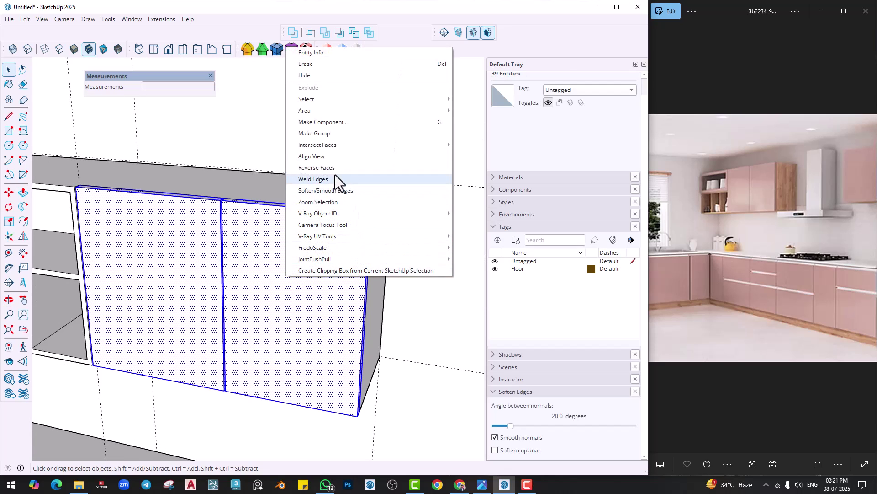
pyautogui.click(334, 134)
pyautogui.scroll(-6, 275, 295)
pyautogui.click(280, 139)
# Draw a 2' by 2' rectangle on the wall between the guide lines and the tall oven unit.
pyautogui.moveTo(321, 316)
pyautogui.mouseDown(button='middle')
pyautogui.moveTo(228, 232)
pyautogui.moveTo(308, 249)
pyautogui.moveTo(388, 238)
pyautogui.mouseUp(button='middle')
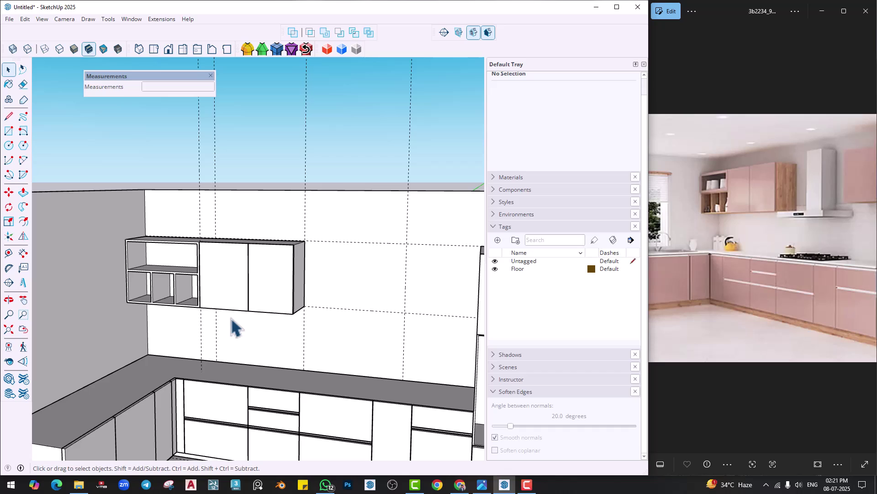
pyautogui.scroll(-3, 240, 304)
pyautogui.moveTo(239, 304)
pyautogui.keyDown('shift'); pyautogui.mouseDown(button='middle')
pyautogui.moveTo(172, 275)
pyautogui.moveTo(75, 265)
pyautogui.mouseUp(button='middle'); pyautogui.keyUp('shift')
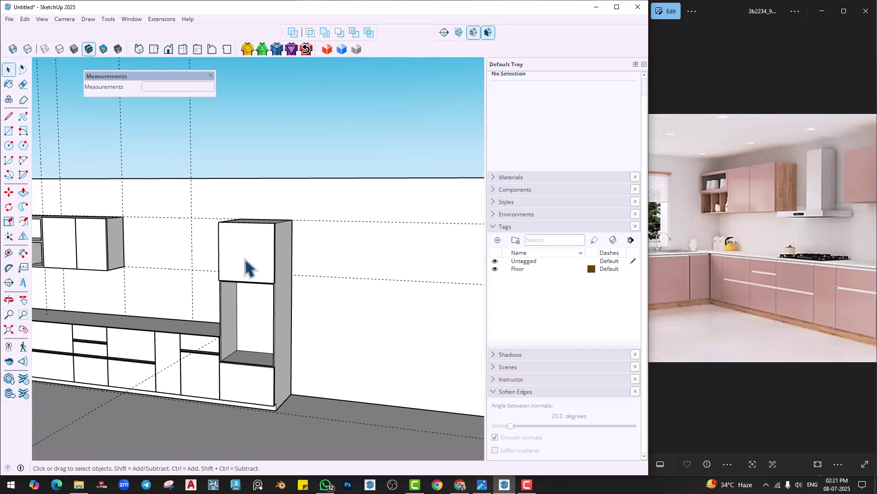
pyautogui.moveTo(791, 253); pyautogui.dragTo(722, 255)
pyautogui.moveTo(284, 276); pyautogui.dragTo(498, 273, button='middle')
pyautogui.moveTo(254, 260); pyautogui.dragTo(210, 305, button='middle')
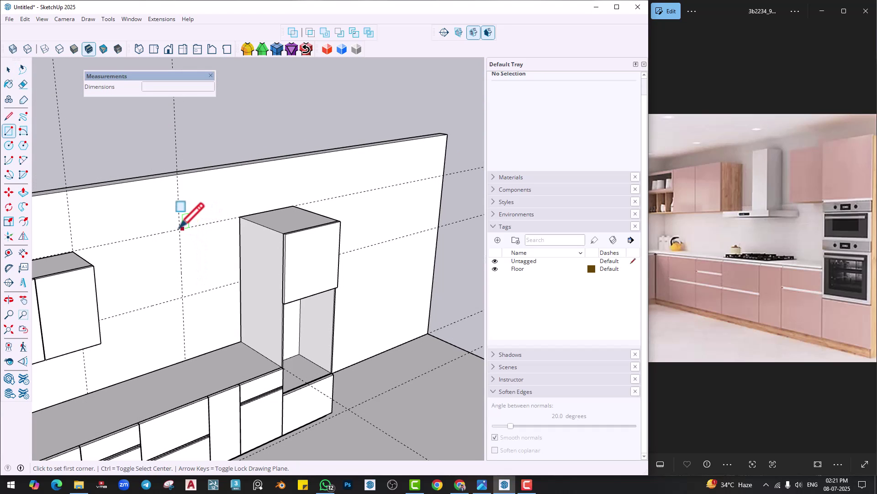
pyautogui.click(180, 228)
pyautogui.click(241, 281)
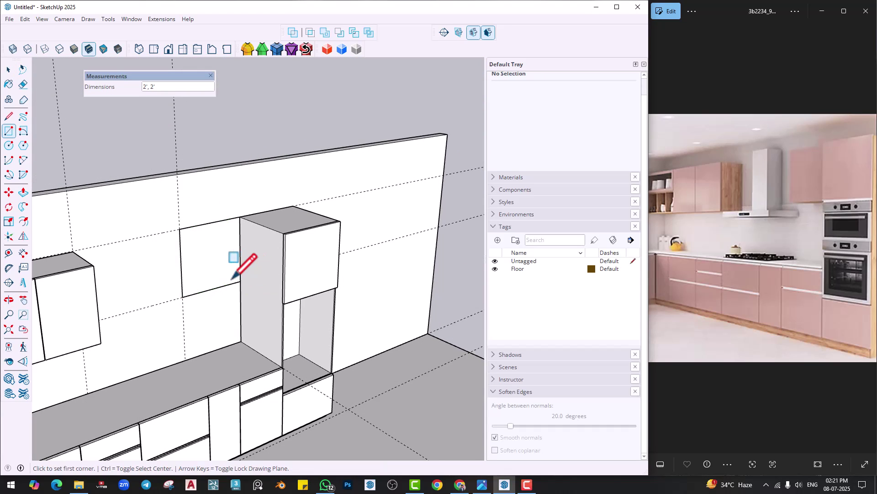
# Pull the square beside the tall unit outward into a cabinet box and make the box a group.
pyautogui.moveTo(194, 277); pyautogui.dragTo(207, 276, button='middle')
pyautogui.press('p')
pyautogui.click(222, 278)
pyautogui.click(224, 280)
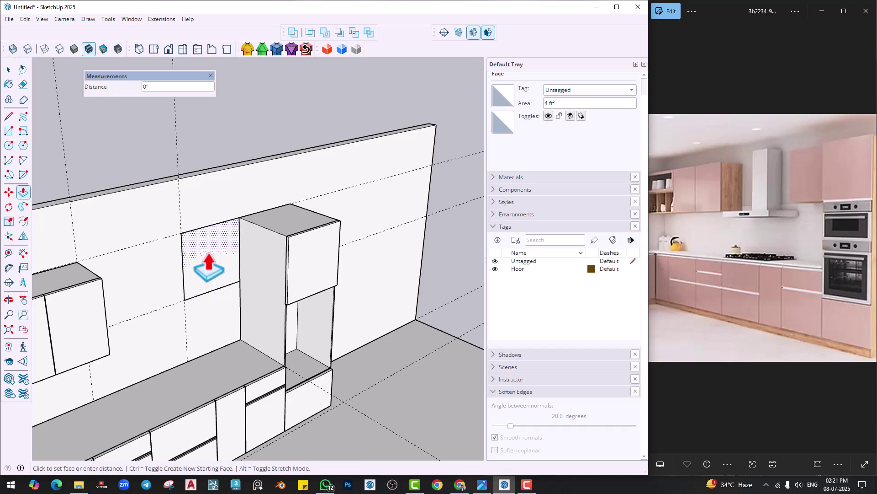
pyautogui.press('Return')
pyautogui.press('space')
pyautogui.tripleClick(231, 266)
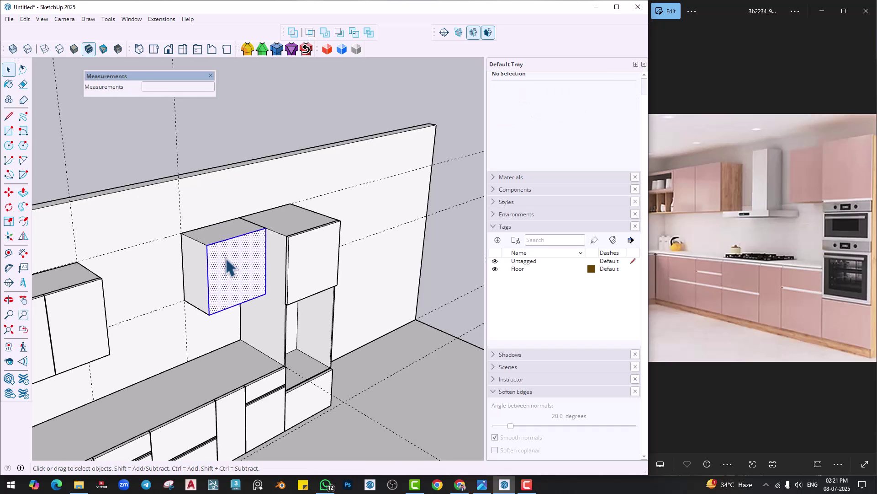
pyautogui.rightClick(228, 259)
pyautogui.click(244, 345)
# Draw a rectangle over the front of the new wall cabinet and pull it outward as a door panel.
pyautogui.press('r')
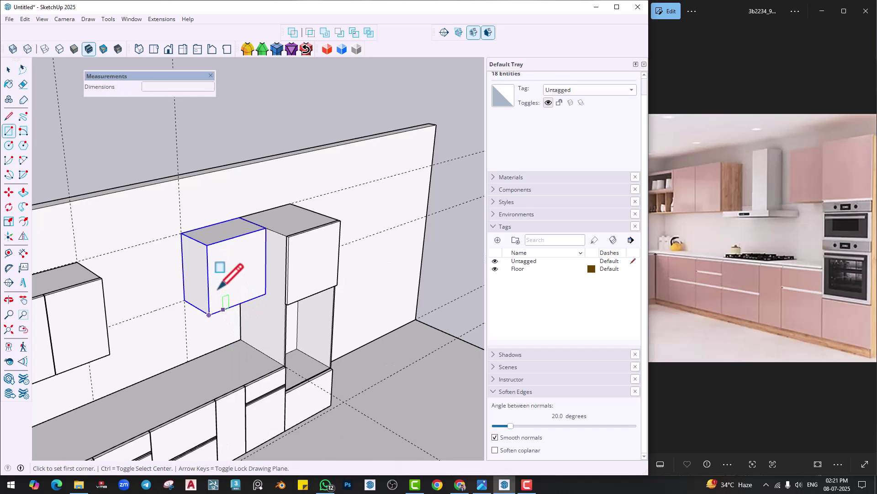
pyautogui.click(206, 245)
pyautogui.click(265, 294)
pyautogui.moveTo(215, 293); pyautogui.dragTo(230, 303, button='middle')
pyautogui.press('p')
pyautogui.click(232, 288)
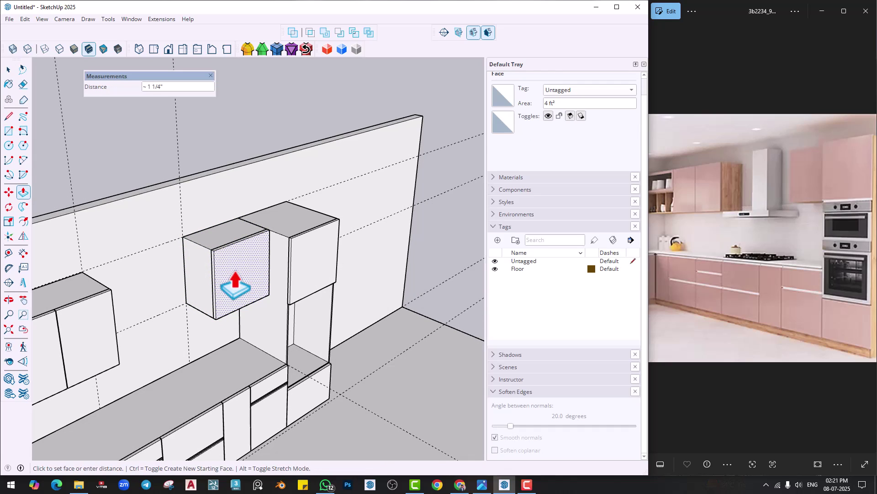
pyautogui.press('Return')
pyautogui.press('space')
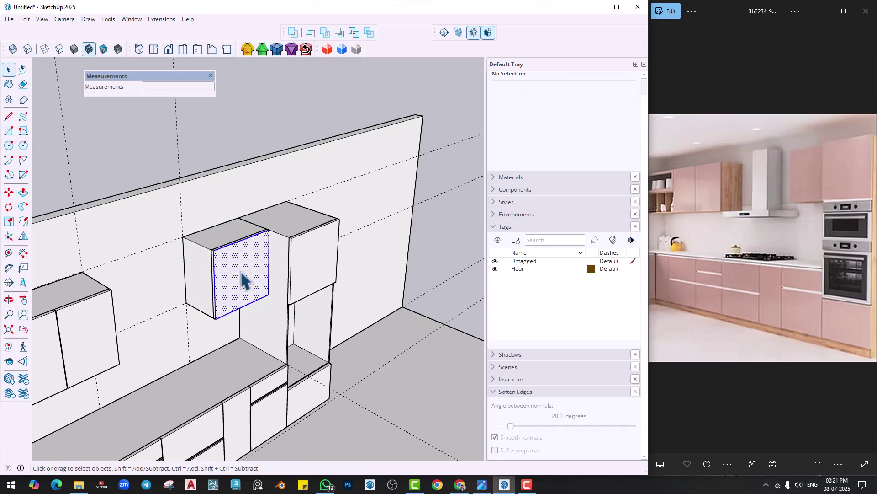
# Make the new wall cabinet's door beside the tall unit a group and deselect it.
pyautogui.rightClick(240, 273)
pyautogui.click(280, 128)
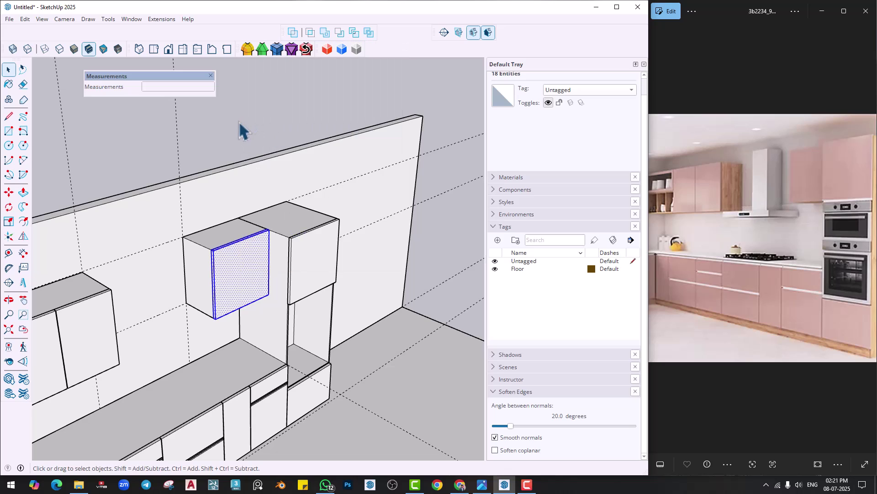
pyautogui.click(239, 122)
pyautogui.scroll(-3, 293, 181)
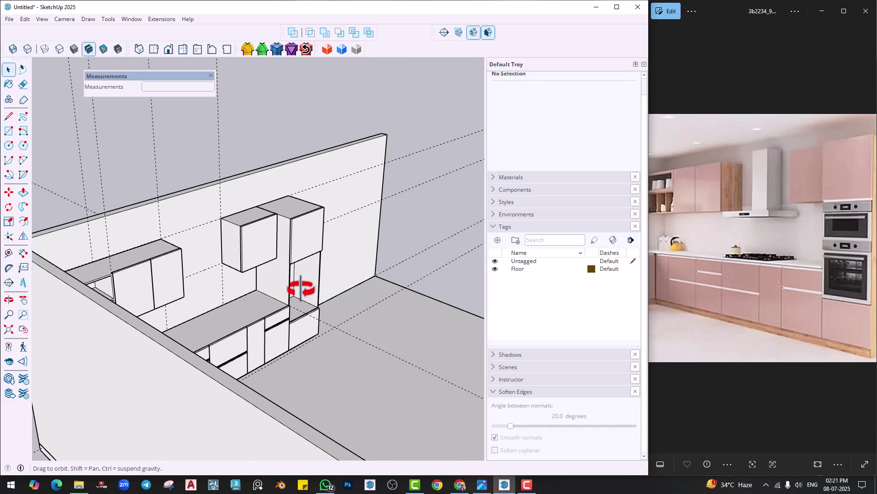
pyautogui.moveTo(298, 288); pyautogui.dragTo(348, 333, button='middle')
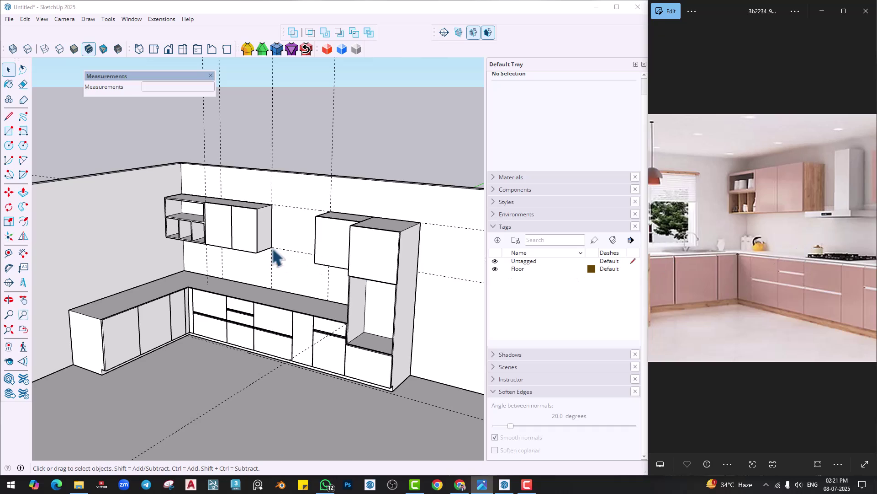
# Search 3D Warehouse for "chimney for kitchen" and load the flat kitchen chimney directly into the model.
pyautogui.moveTo(275, 254); pyautogui.dragTo(251, 256, button='middle')
pyautogui.click(131, 19)
pyautogui.click(147, 112)
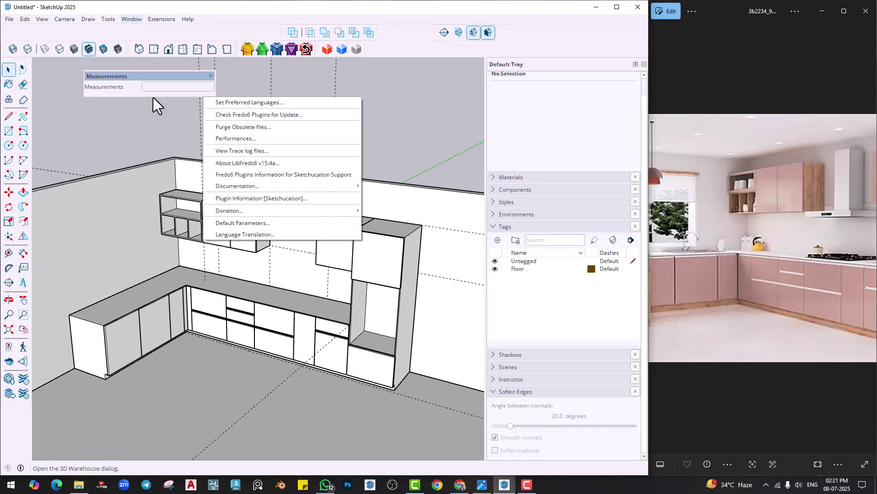
pyautogui.click(268, 233)
pyautogui.press('Return')
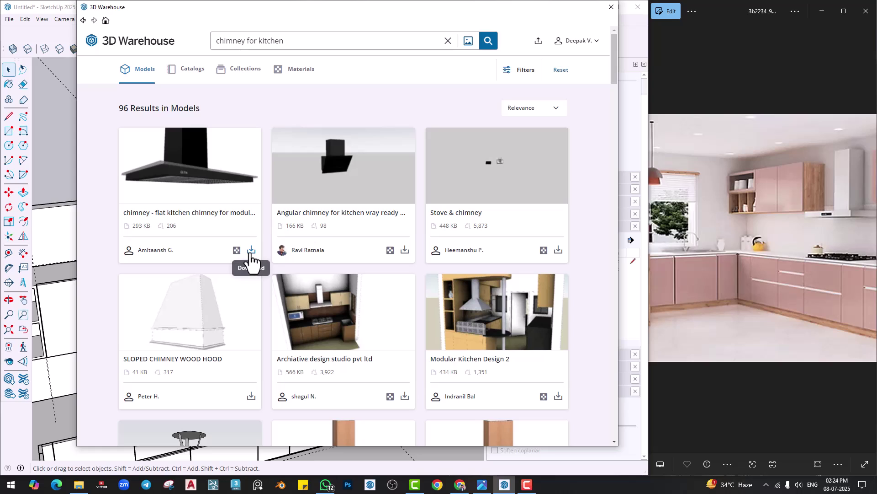
pyautogui.click(250, 251)
pyautogui.click(313, 238)
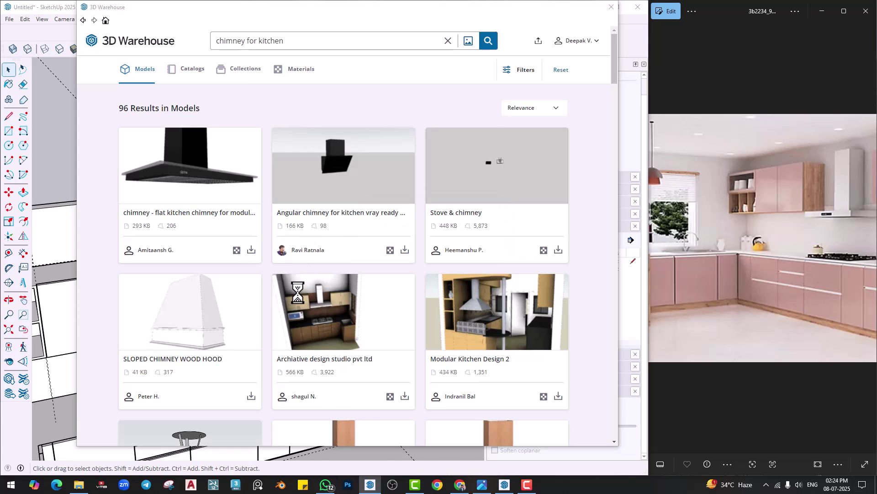
# Examine the chimney hood between the wall cabinets up close and within the whole kitchen.
pyautogui.scroll(-7, 191, 384)
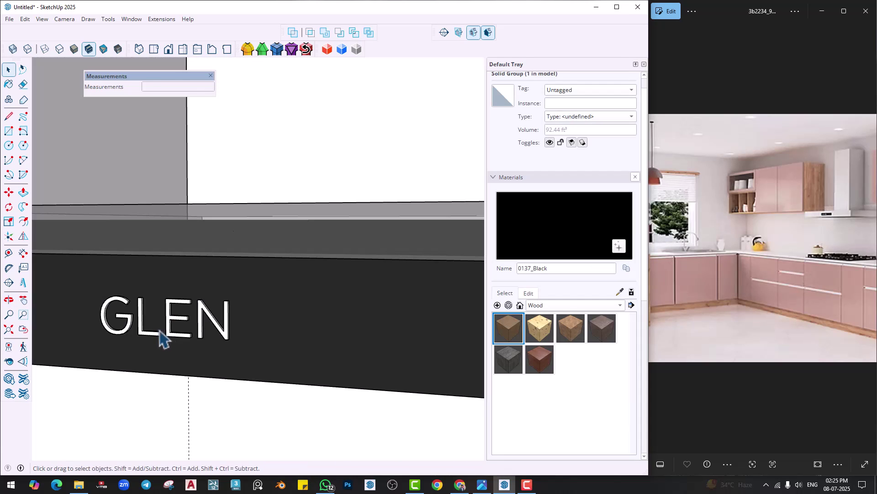
pyautogui.scroll(2, 139, 332)
pyautogui.scroll(-6, 231, 394)
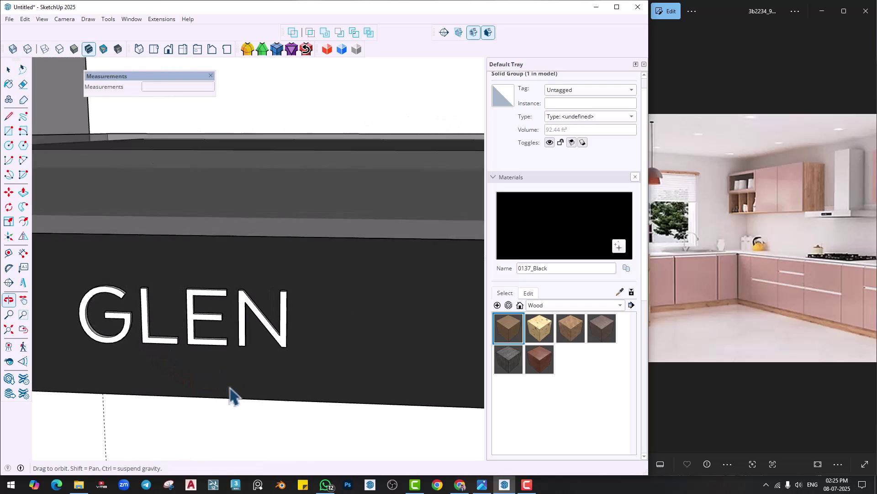
pyautogui.scroll(-3, 274, 390)
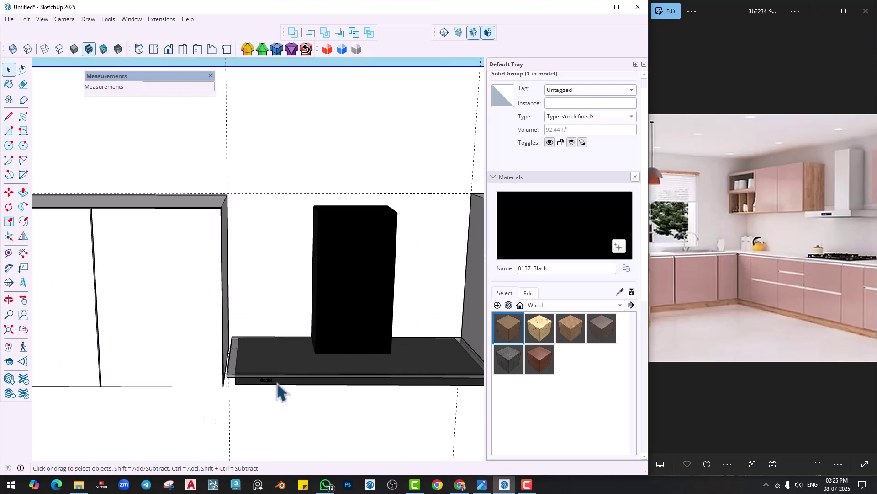
pyautogui.moveTo(276, 389); pyautogui.dragTo(196, 295, button='middle')
pyautogui.scroll(-3, 210, 309)
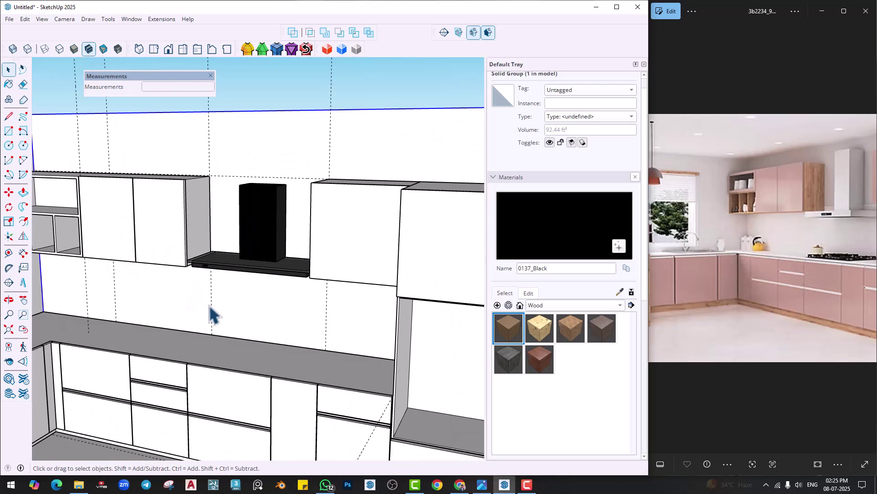
pyautogui.moveTo(275, 279); pyautogui.dragTo(315, 319, button='middle')
pyautogui.click(346, 156)
pyautogui.moveTo(319, 273); pyautogui.dragTo(296, 292, button='middle')
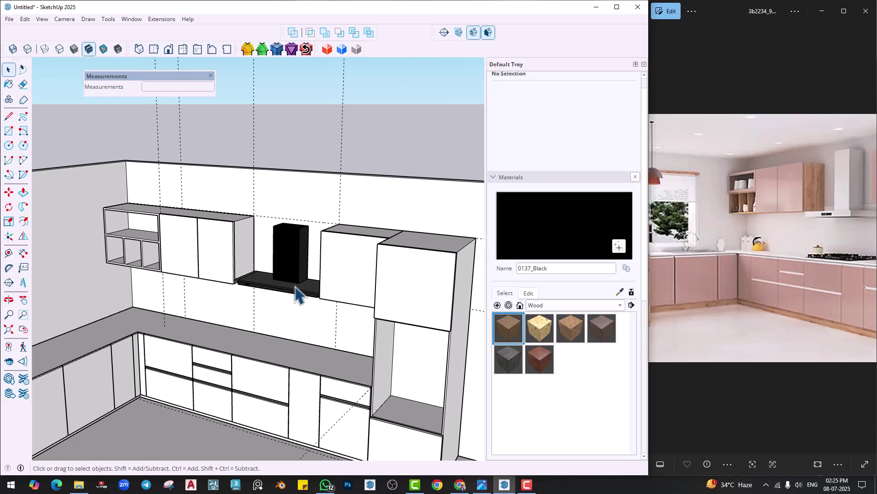
pyautogui.scroll(-2, 301, 279)
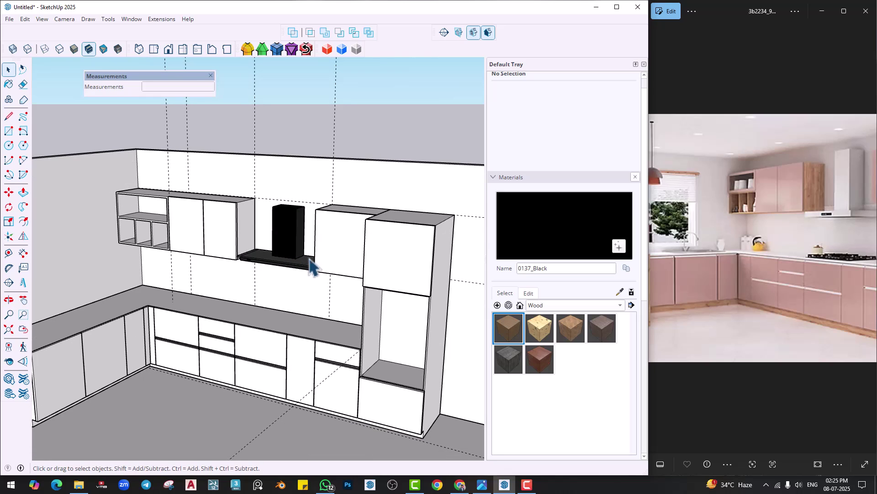
# Search 3D Warehouse for "hob" and load the TEKA Gas On Glass Built-In Hob directly into the model.
pyautogui.scroll(5, 274, 323)
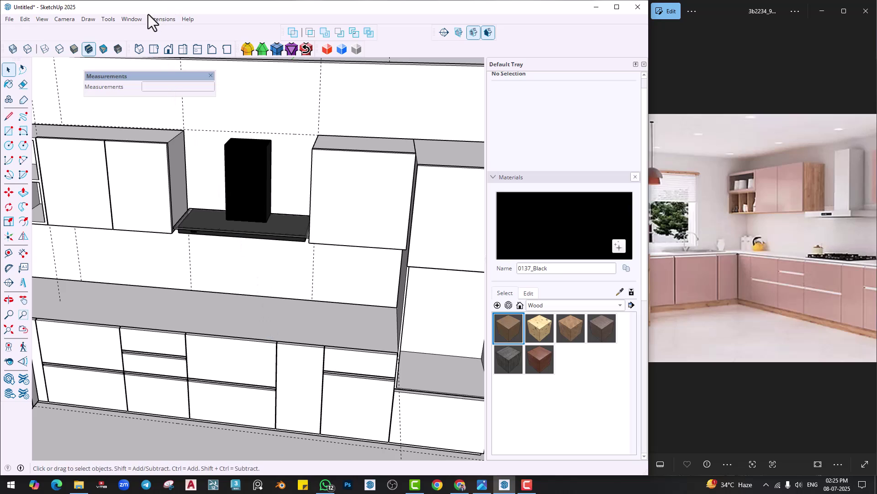
pyautogui.click(132, 19)
pyautogui.click(152, 90)
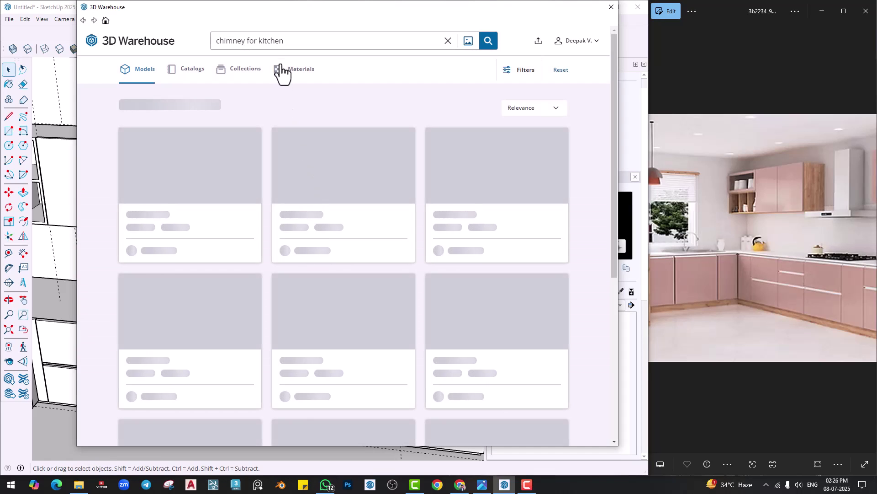
pyautogui.moveTo(294, 41); pyautogui.dragTo(186, 42)
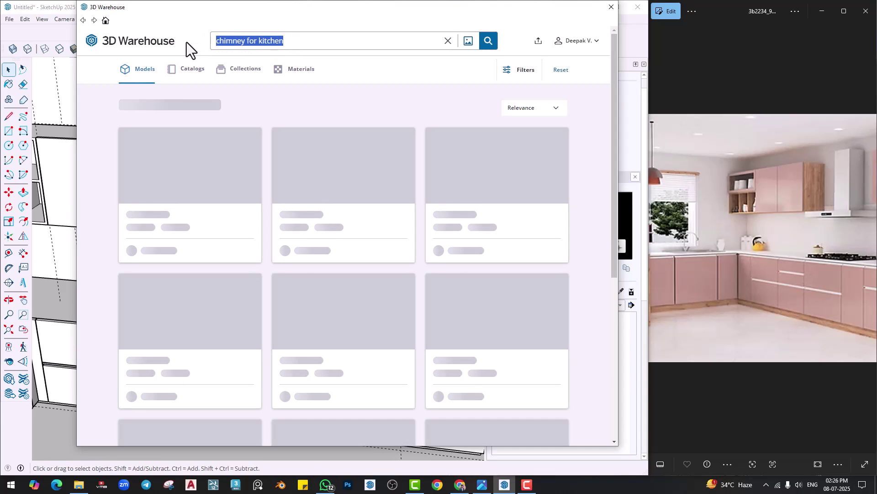
pyautogui.write('hob')
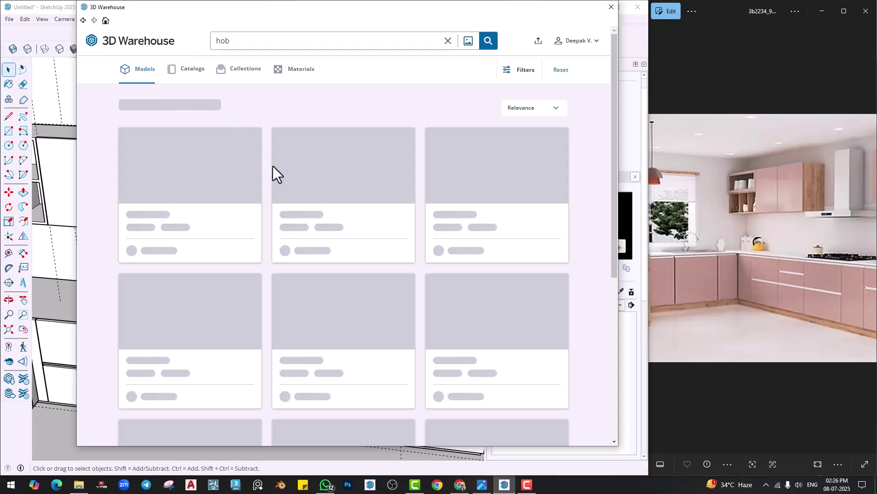
pyautogui.scroll(-5, 261, 231)
pyautogui.scroll(-5, 263, 212)
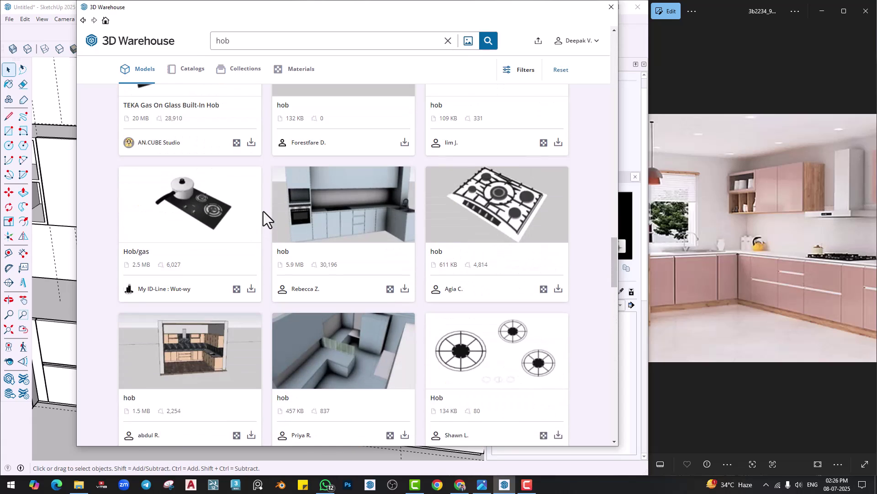
pyautogui.click(251, 333)
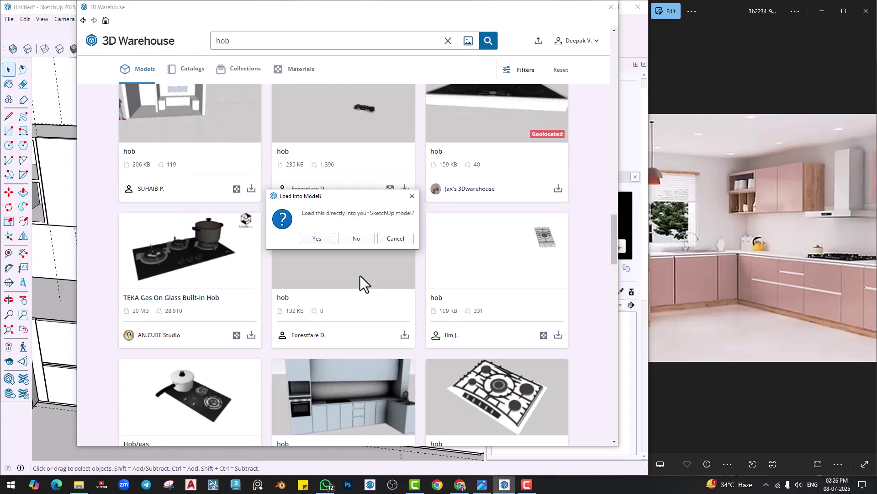
pyautogui.click(318, 239)
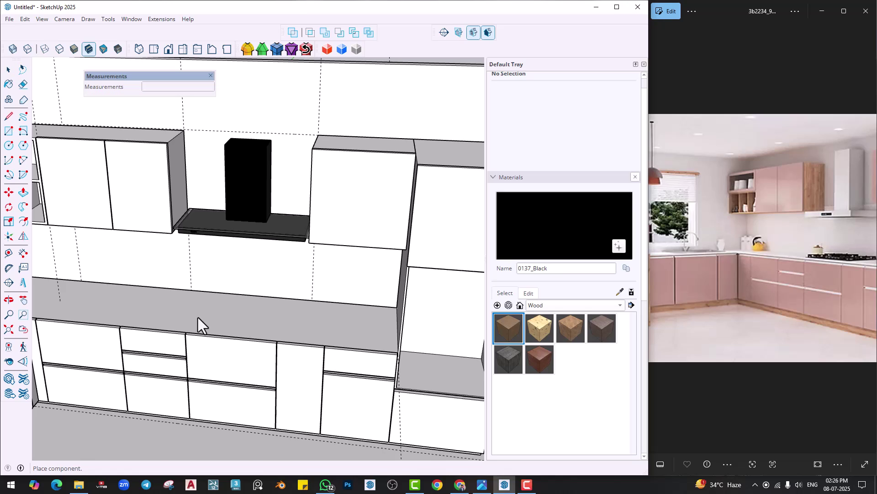
# Place the hob on the countertop below the chimney and shift it slightly into position.
pyautogui.click(174, 321)
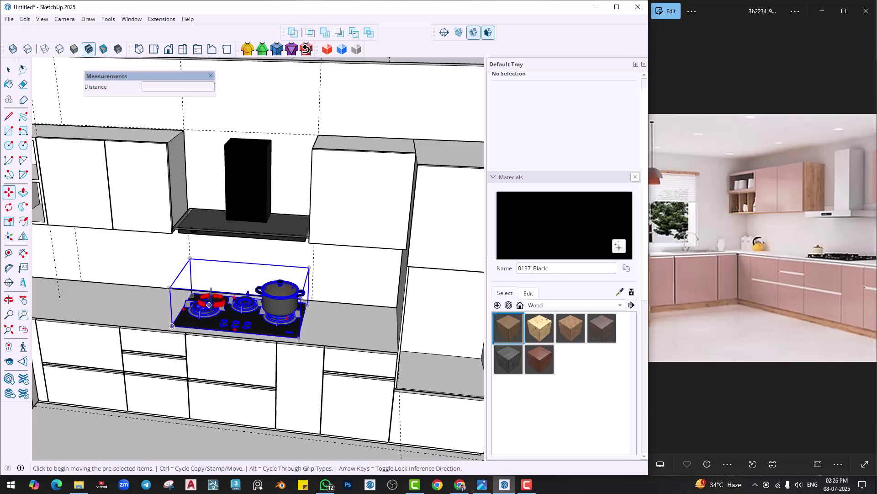
pyautogui.moveTo(173, 321); pyautogui.dragTo(146, 314, button='middle')
pyautogui.scroll(5, 186, 323)
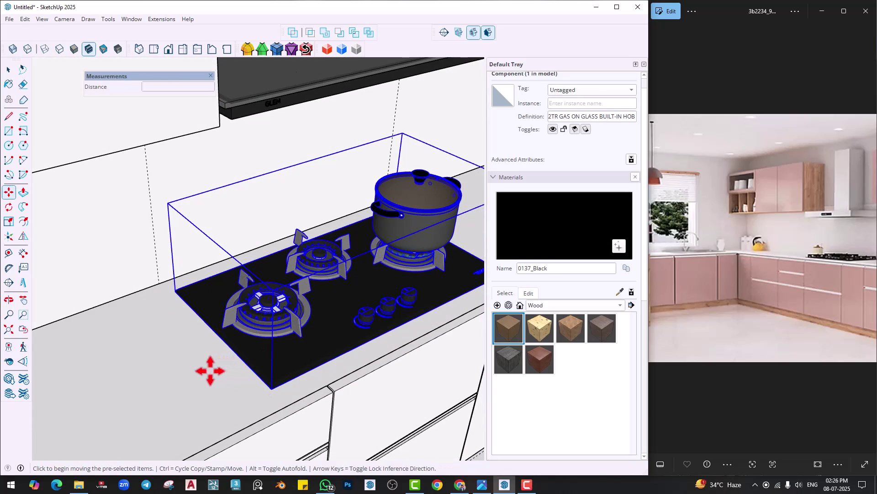
pyautogui.click(208, 364)
pyautogui.click(222, 364)
pyautogui.scroll(-5, 223, 364)
pyautogui.moveTo(308, 357); pyautogui.dragTo(343, 320, button='middle')
pyautogui.press('space')
pyautogui.click(303, 399)
pyautogui.scroll(-3, 303, 393)
pyautogui.moveTo(279, 343); pyautogui.dragTo(348, 267, button='middle')
pyautogui.click(301, 405)
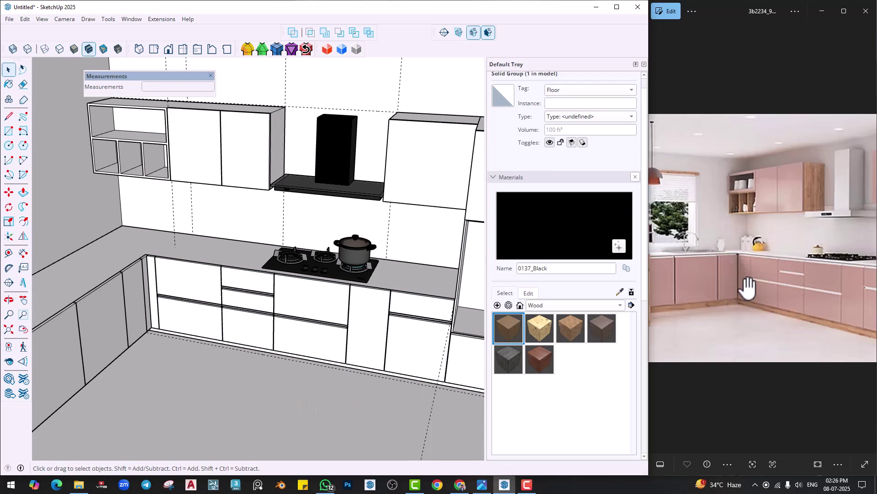
# Bring the window area of the reference image into view and open the wall group for editing.
pyautogui.moveTo(733, 282); pyautogui.dragTo(800, 280)
pyautogui.scroll(-3, 160, 330)
pyautogui.moveTo(160, 330)
pyautogui.mouseDown(button='middle')
pyautogui.moveTo(153, 288)
pyautogui.moveTo(282, 314)
pyautogui.moveTo(234, 293)
pyautogui.moveTo(212, 322)
pyautogui.moveTo(220, 303)
pyautogui.moveTo(185, 311)
pyautogui.mouseUp(button='middle')
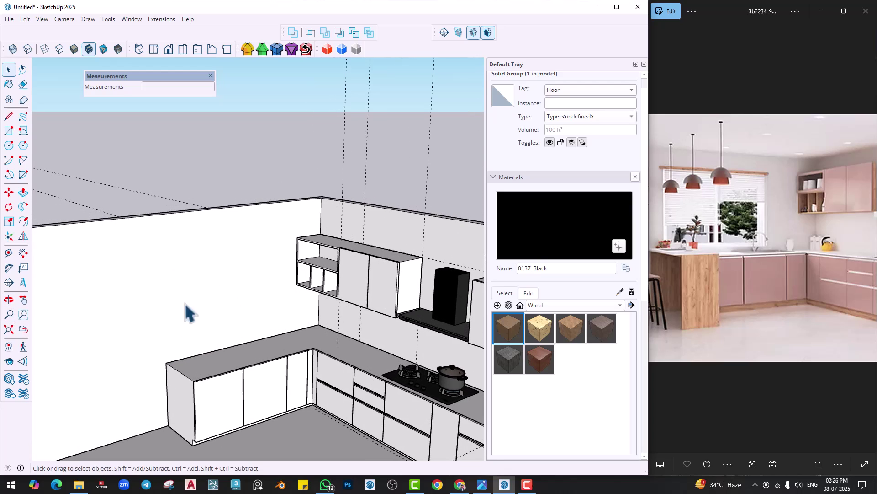
pyautogui.click(10, 256)
pyautogui.press('space')
pyautogui.doubleClick(250, 274)
# Place two vertical guides on the wall above the short counter, offsetting the second 4' from the first.
pyautogui.click(9, 254)
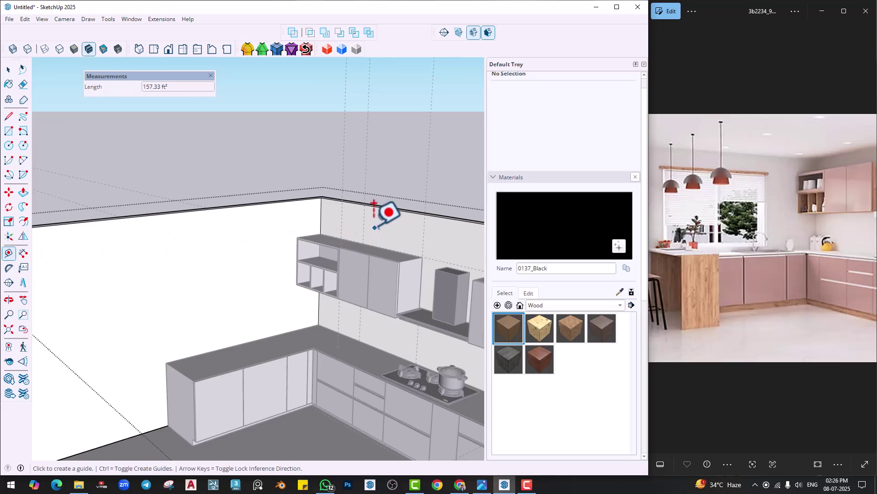
pyautogui.scroll(2, 373, 203)
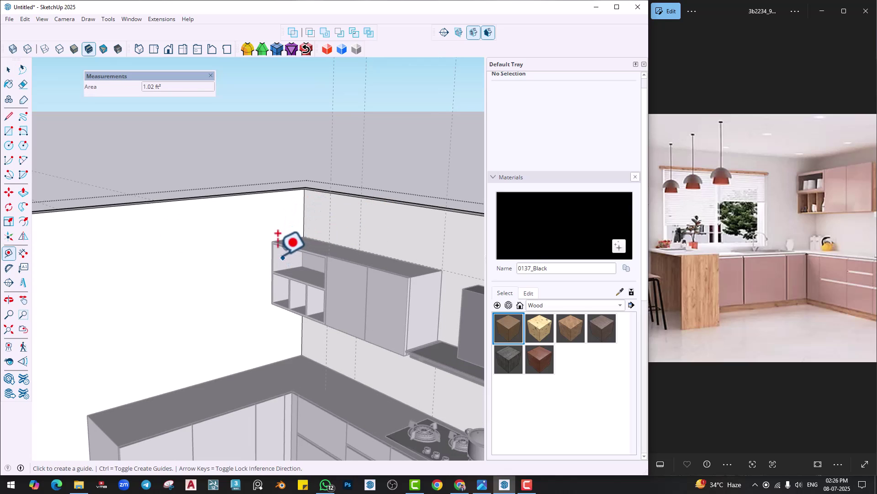
pyautogui.click(304, 208)
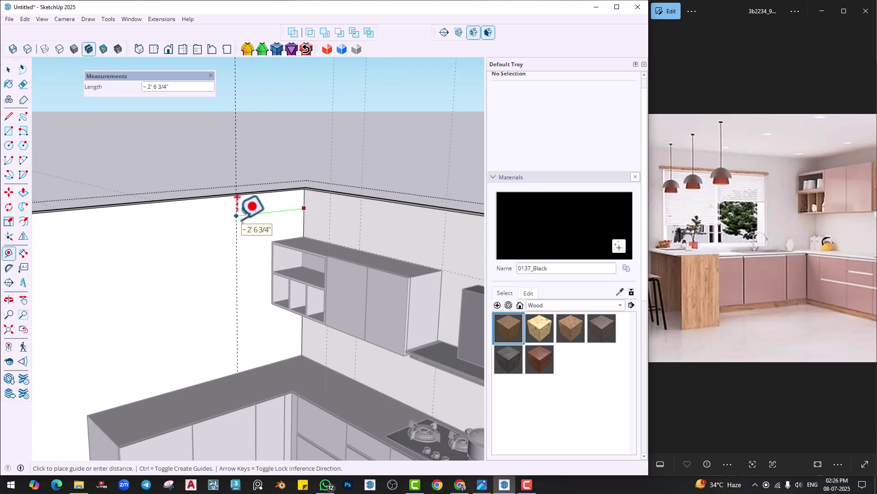
pyautogui.click(223, 266)
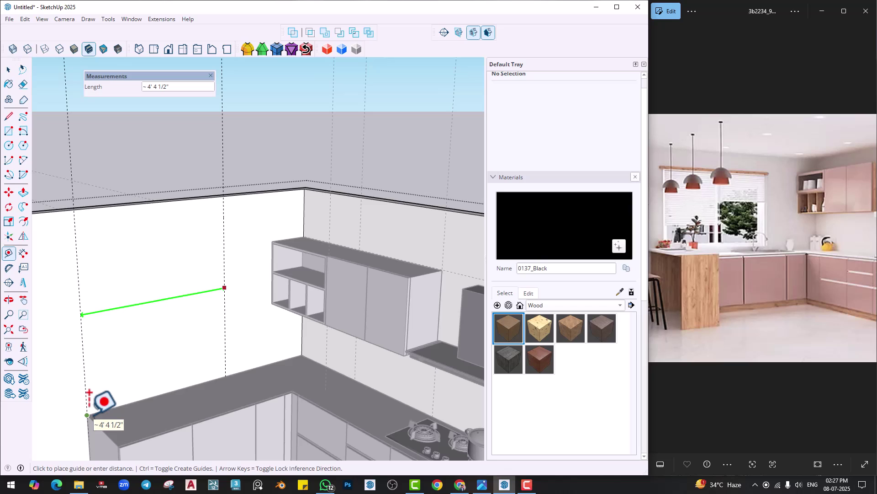
pyautogui.write("4'")
pyautogui.press('Return')
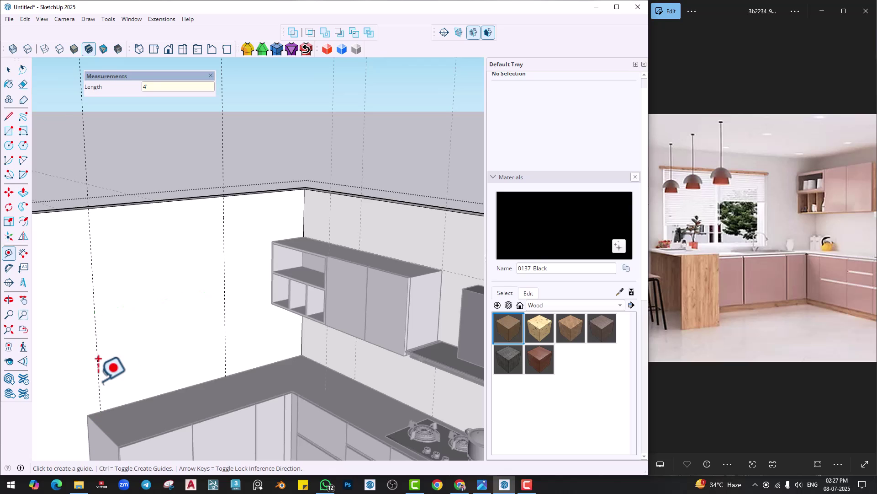
# Add horizontal guides on the window wall, one just above the countertop and one level with the wall cabinets' top.
pyautogui.keyDown('shift'); pyautogui.moveTo(172, 392); pyautogui.dragTo(205, 380, button='middle'); pyautogui.keyUp('shift')
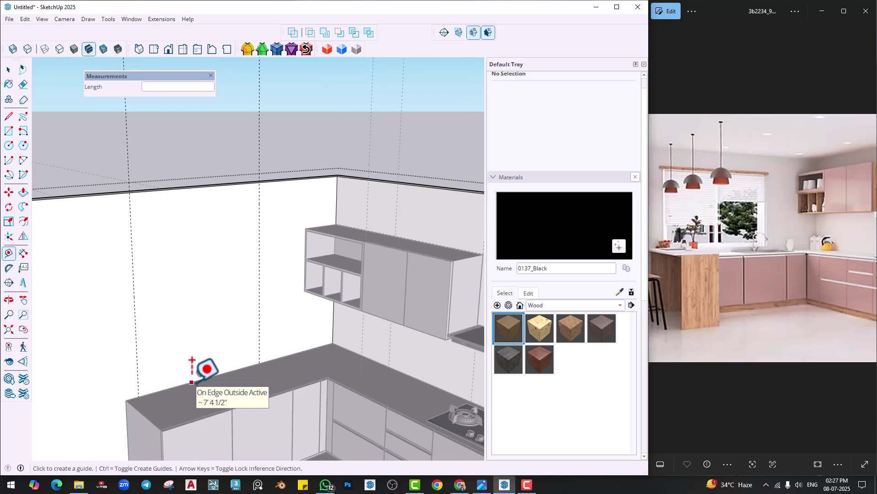
pyautogui.click(191, 382)
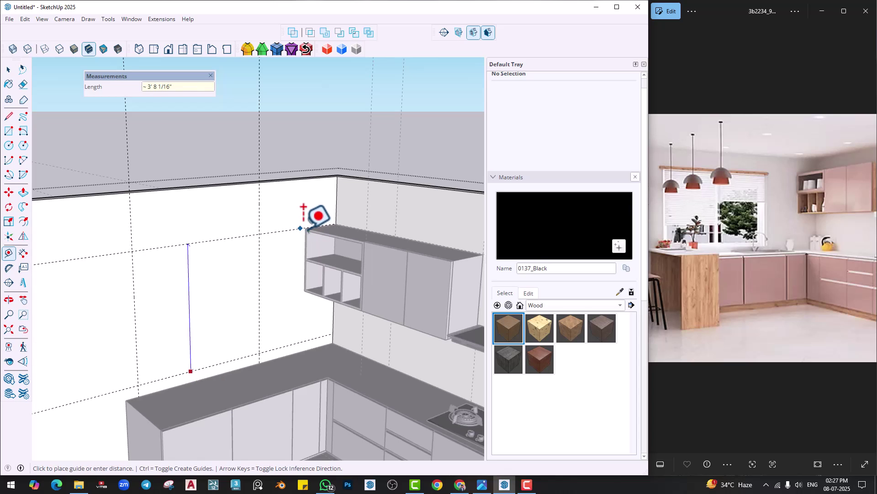
pyautogui.moveTo(153, 303); pyautogui.dragTo(195, 290, button='middle')
# Draw the window rectangle between the four guides and push it through the wall to cut the opening.
pyautogui.press('r')
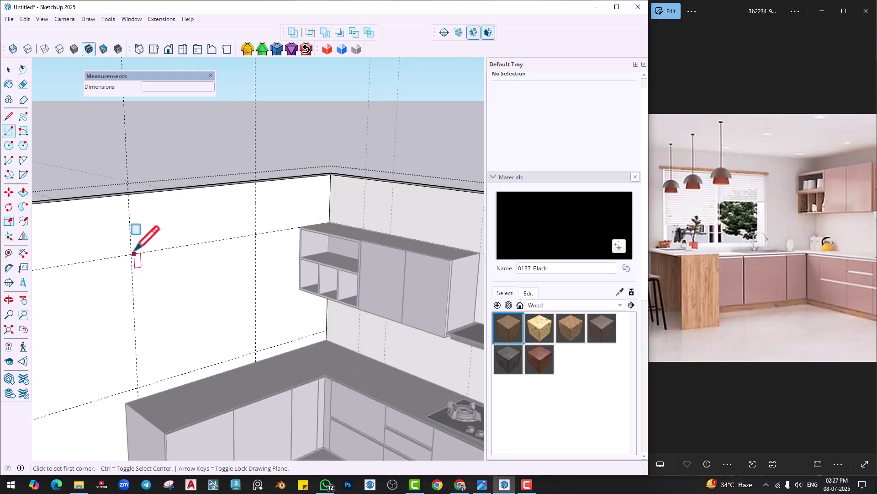
pyautogui.click(133, 254)
pyautogui.click(255, 351)
pyautogui.moveTo(232, 341); pyautogui.dragTo(234, 356, button='middle')
pyautogui.press('p')
pyautogui.click(222, 337)
pyautogui.click(186, 340)
pyautogui.press('space')
# Widen the window opening by pushing its outer jamb about 4 1/2" to align with the counter's end, and leave the wall group.
pyautogui.moveTo(208, 167); pyautogui.dragTo(290, 303, button='middle')
pyautogui.press('p')
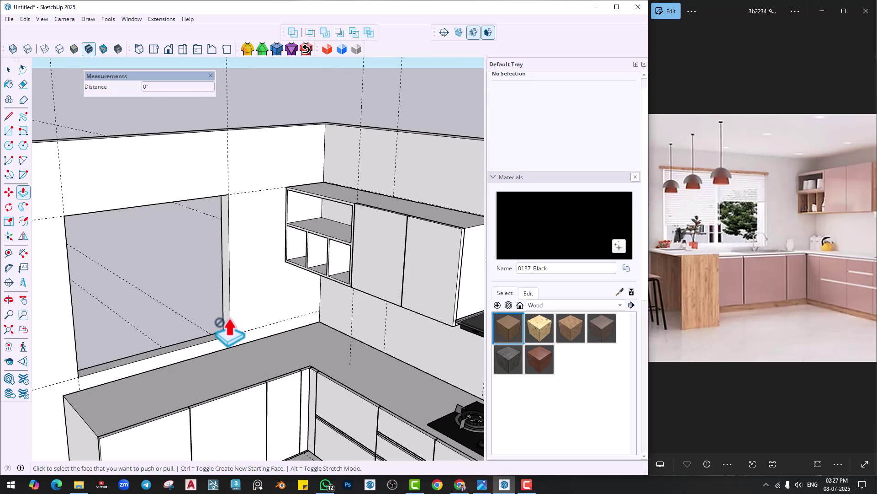
pyautogui.moveTo(229, 328); pyautogui.dragTo(77, 317, button='middle')
pyautogui.click(225, 322)
pyautogui.press('Return')
pyautogui.click(118, 316)
pyautogui.click(104, 331)
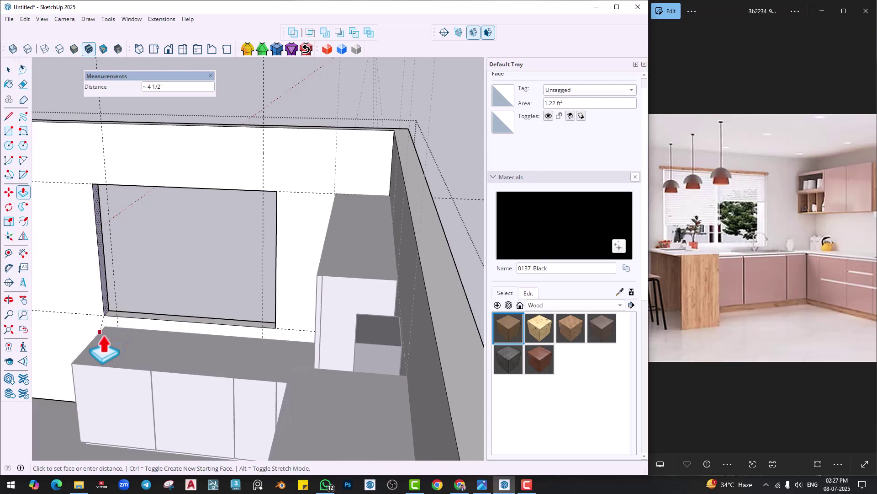
pyautogui.press('space')
pyautogui.scroll(-2, 210, 290)
pyautogui.moveTo(128, 334); pyautogui.dragTo(246, 323, button='middle')
pyautogui.scroll(-1, 186, 319)
pyautogui.click(209, 151)
# Place floor guides for an end panel: one just off the base of the window wall and one 2' from the cabinet's end.
pyautogui.scroll(-2, 215, 279)
pyautogui.keyDown('shift'); pyautogui.moveTo(187, 365); pyautogui.dragTo(233, 324, button='middle'); pyautogui.keyUp('shift')
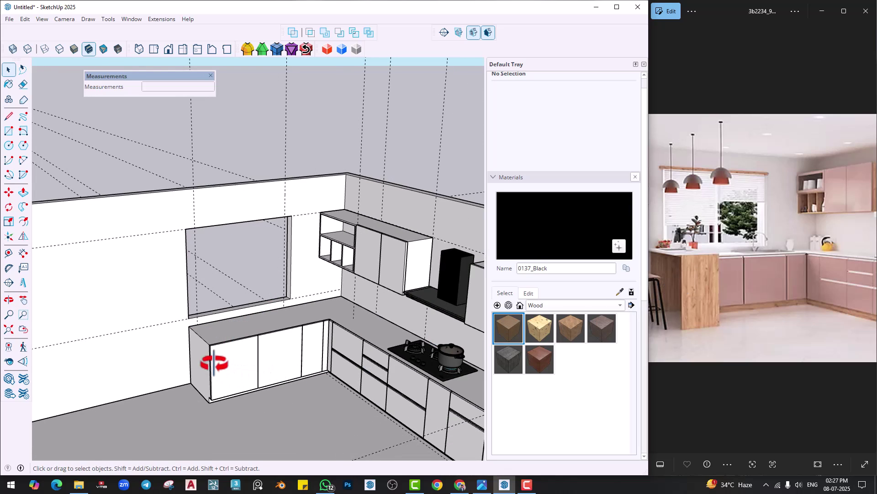
pyautogui.moveTo(214, 363); pyautogui.dragTo(179, 389, button='middle')
pyautogui.click(3, 257)
pyautogui.scroll(1, 167, 367)
pyautogui.click(165, 369)
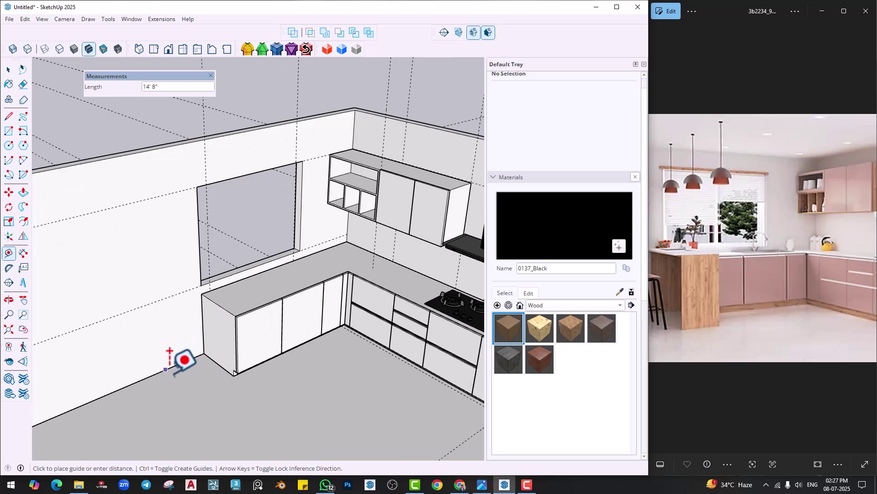
pyautogui.press('Escape')
pyautogui.scroll(5, 178, 375)
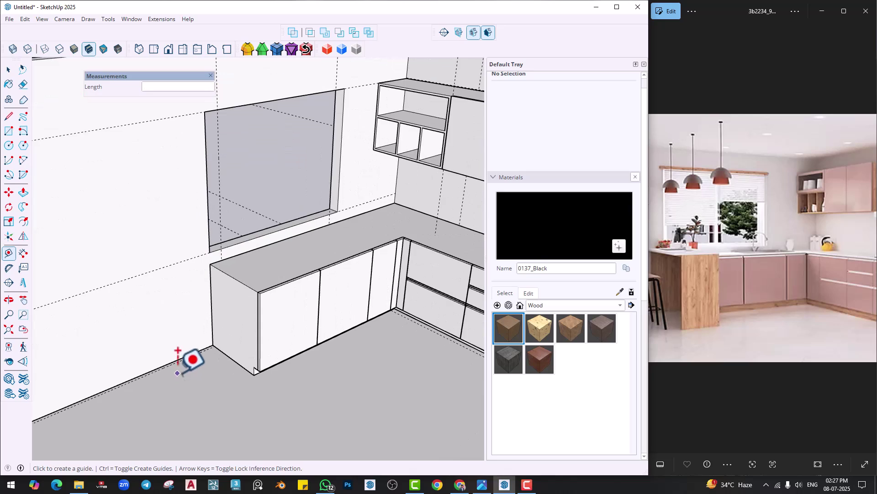
pyautogui.click(241, 336)
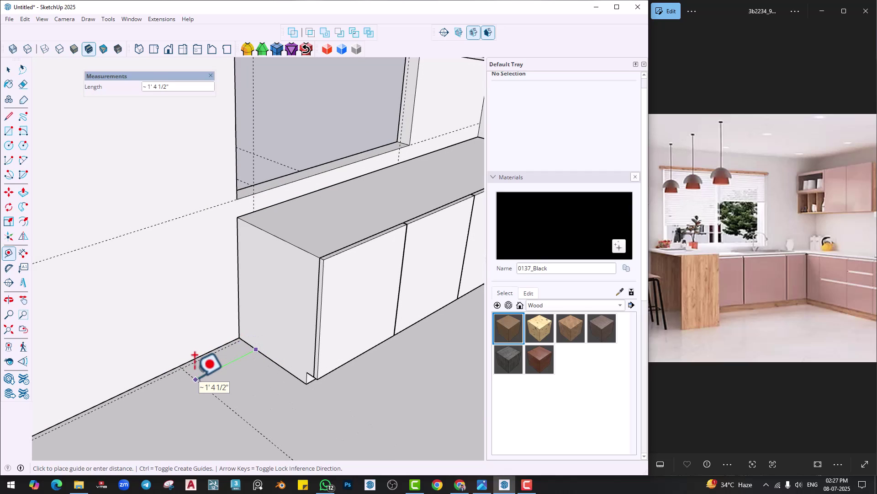
pyautogui.write("2'")
pyautogui.press('Return')
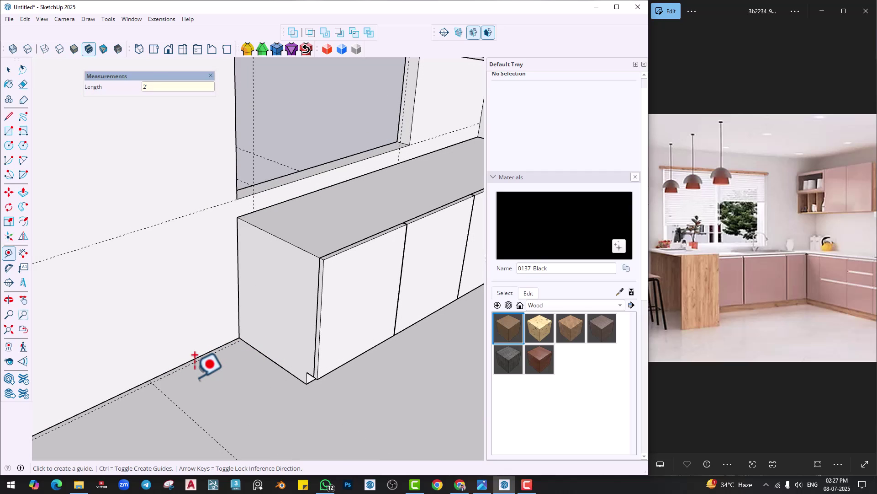
# Draw a thin rectangle on the floor between the guides and the cabinet's end, and push it up into a vertical panel slightly above countertop height.
pyautogui.press('r')
pyautogui.scroll(3, 166, 354)
pyautogui.click(144, 384)
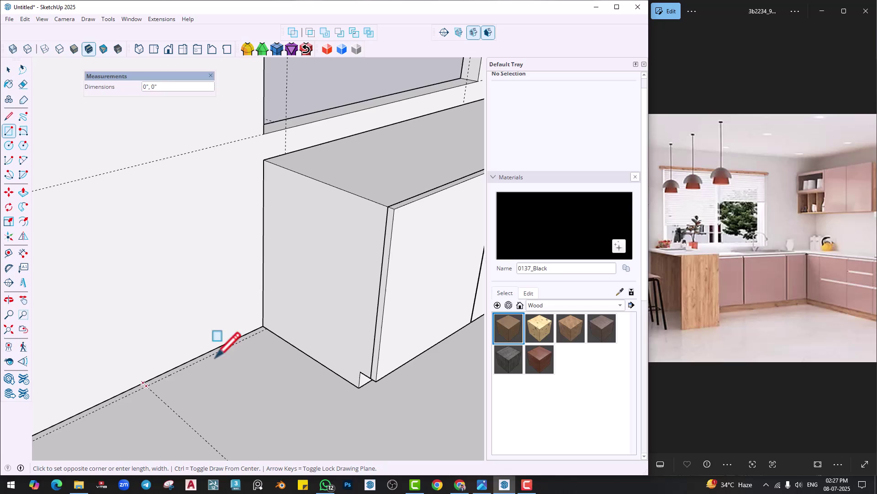
pyautogui.scroll(3, 263, 326)
pyautogui.click(268, 328)
pyautogui.press('p')
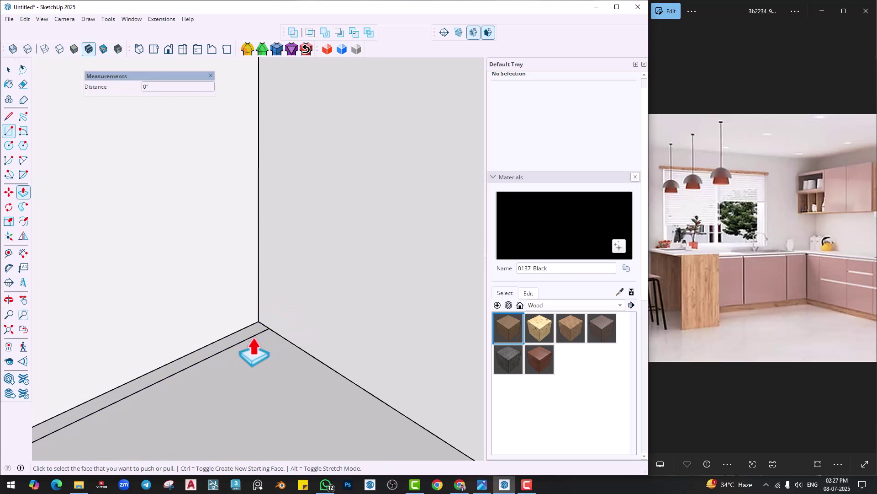
pyautogui.click(242, 338)
pyautogui.scroll(-5, 241, 261)
pyautogui.moveTo(240, 263); pyautogui.dragTo(221, 339, button='middle')
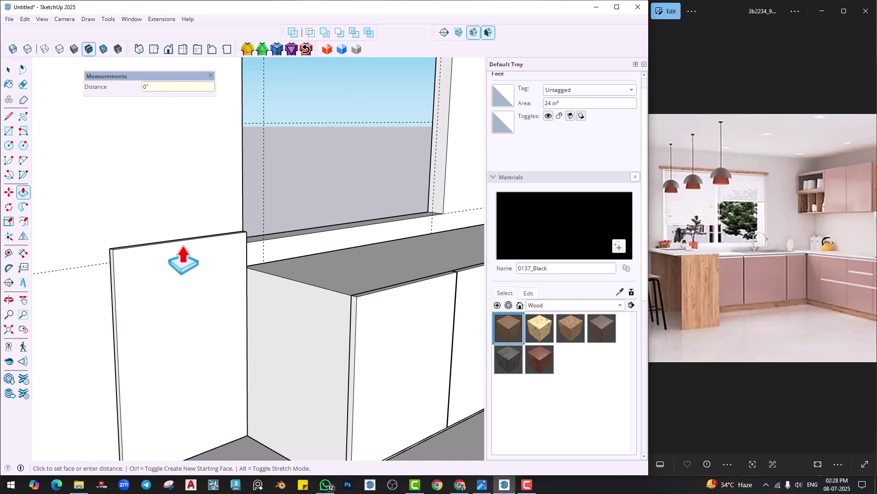
# Make the new vertical panel against the window wall a group.
pyautogui.moveTo(182, 254); pyautogui.dragTo(133, 253, button='middle')
pyautogui.press('space')
pyautogui.click(198, 337)
pyautogui.rightClick(199, 342)
pyautogui.click(233, 191)
# Add two floor guides parallel to the panel, one 3' from its base and another 1" beyond the first.
pyautogui.click(8, 253)
pyautogui.click(156, 332)
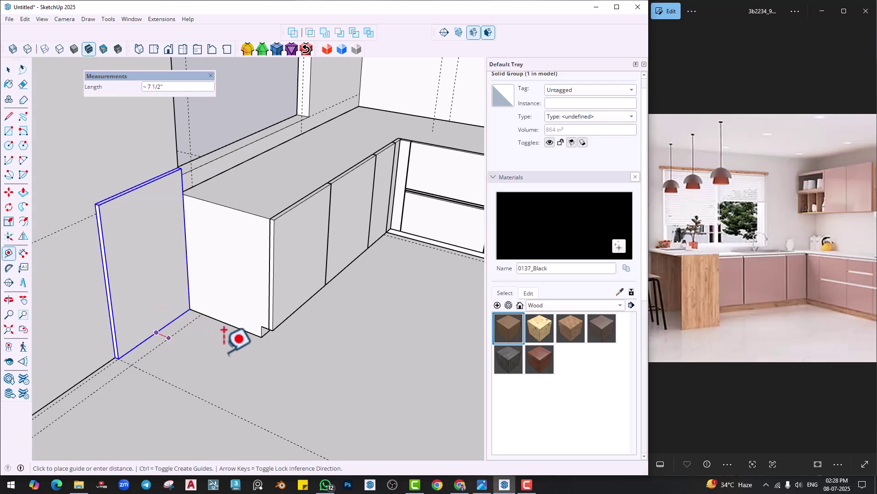
pyautogui.write("3'")
pyautogui.press('Return')
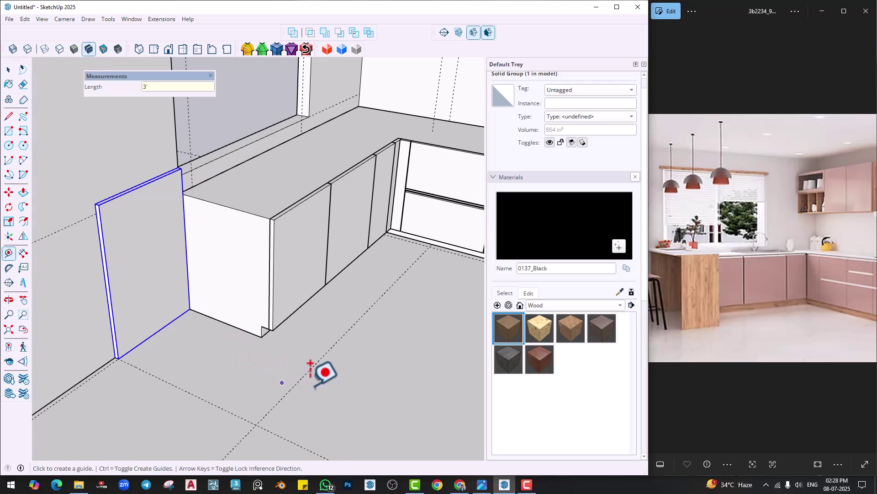
pyautogui.click(298, 361)
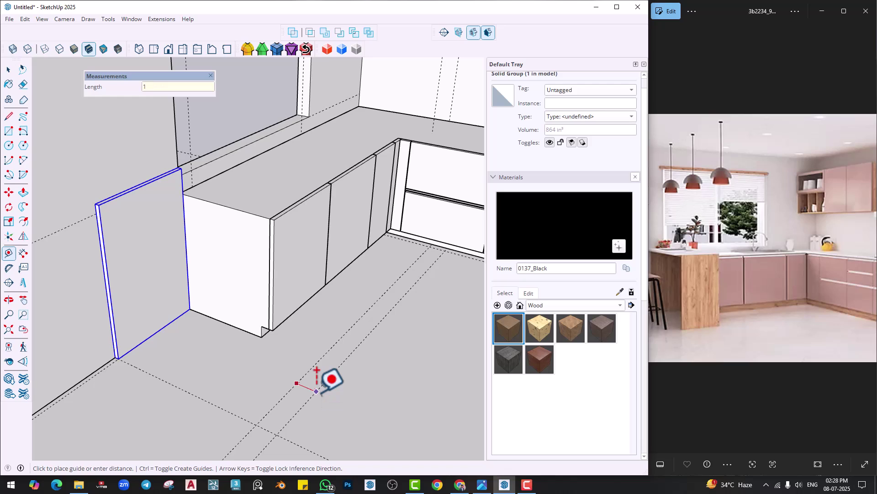
pyautogui.write('1')
pyautogui.press('Return')
# Copy the panel 3' 1" away from the window wall to stand between the two new floor guides.
pyautogui.press('space')
pyautogui.press('m')
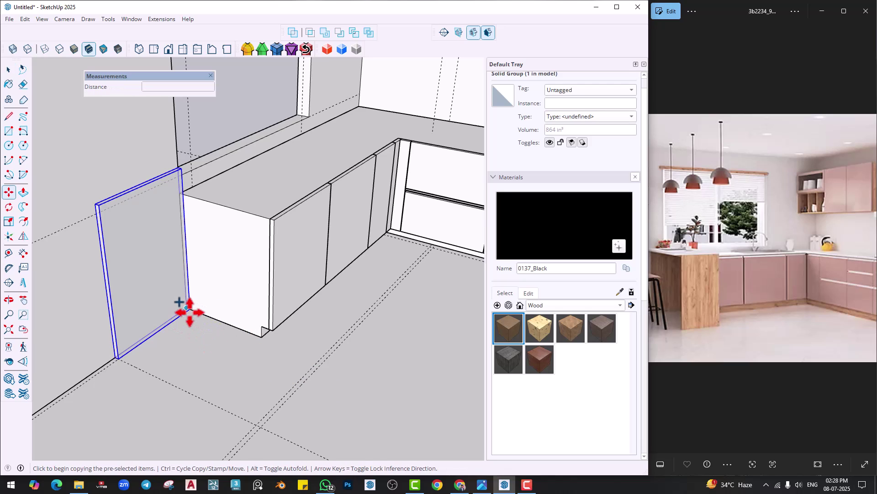
pyautogui.click(190, 309)
pyautogui.press('ctrl')
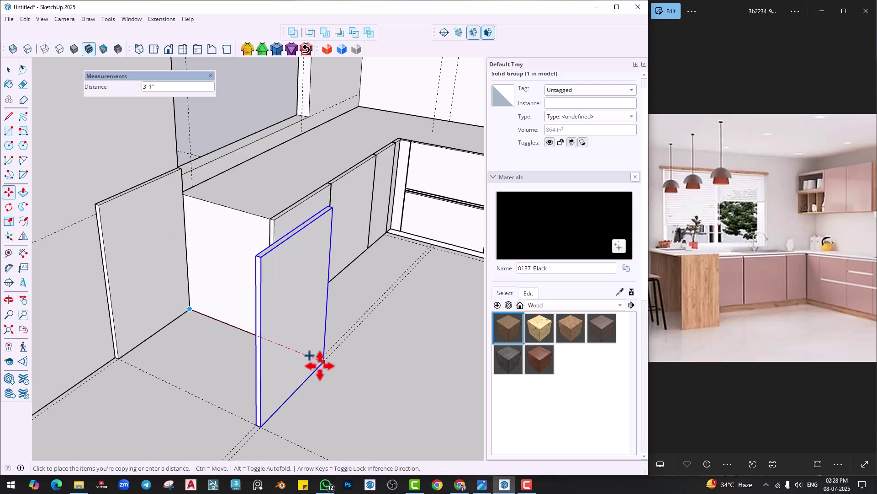
pyautogui.click(320, 366)
pyautogui.moveTo(320, 366); pyautogui.dragTo(263, 391, button='middle')
# Draw a rectangle spanning the tops of both panels and pull it up 1" to form the breakfast counter slab.
pyautogui.press('r')
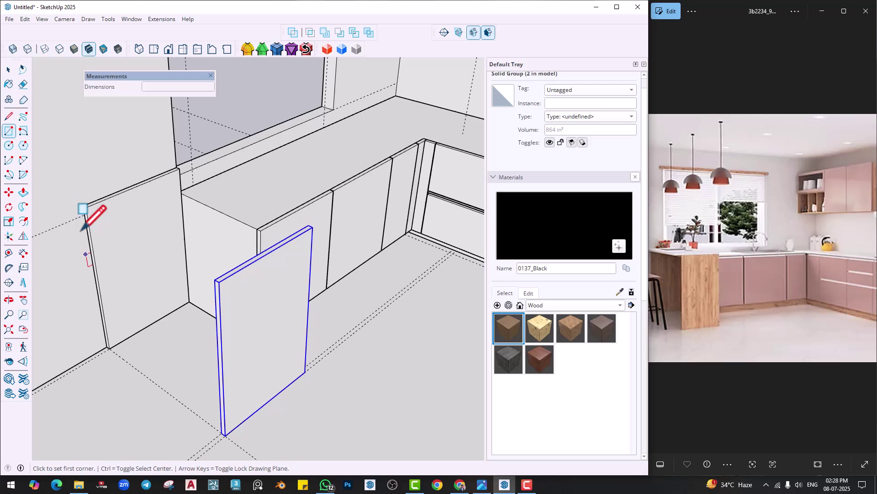
pyautogui.click(84, 206)
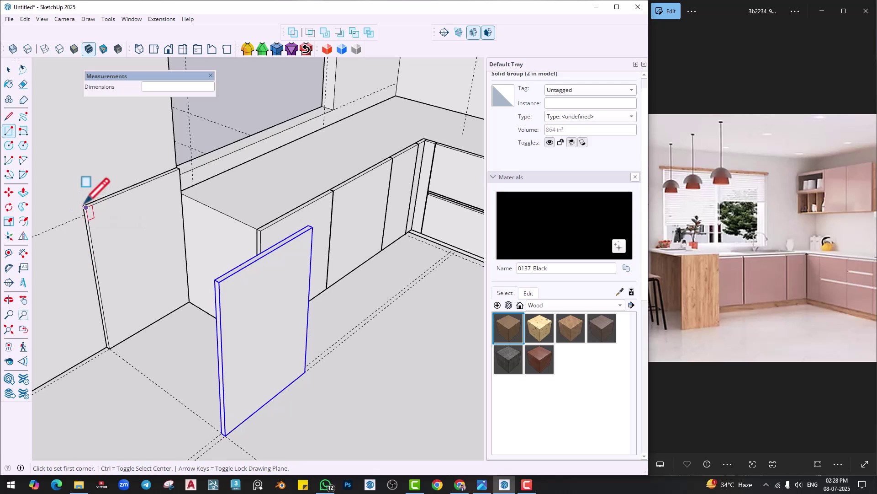
pyautogui.click(85, 207)
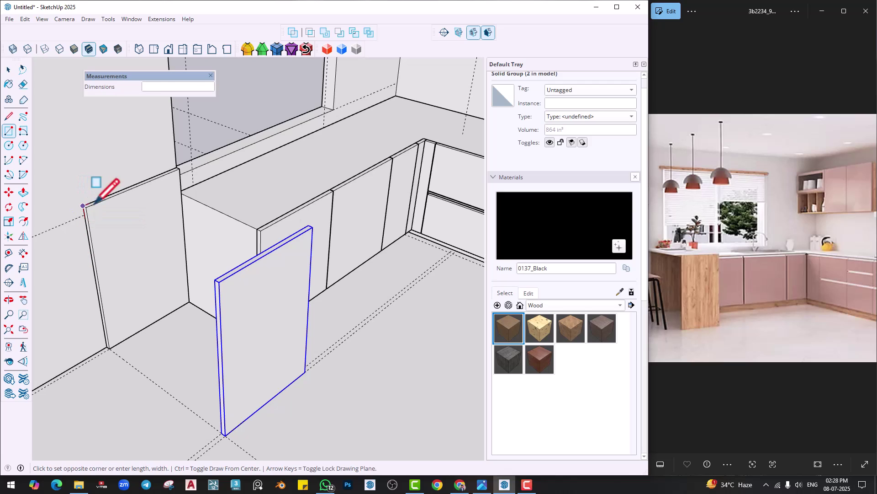
pyautogui.click(312, 226)
pyautogui.press('p')
pyautogui.click(246, 245)
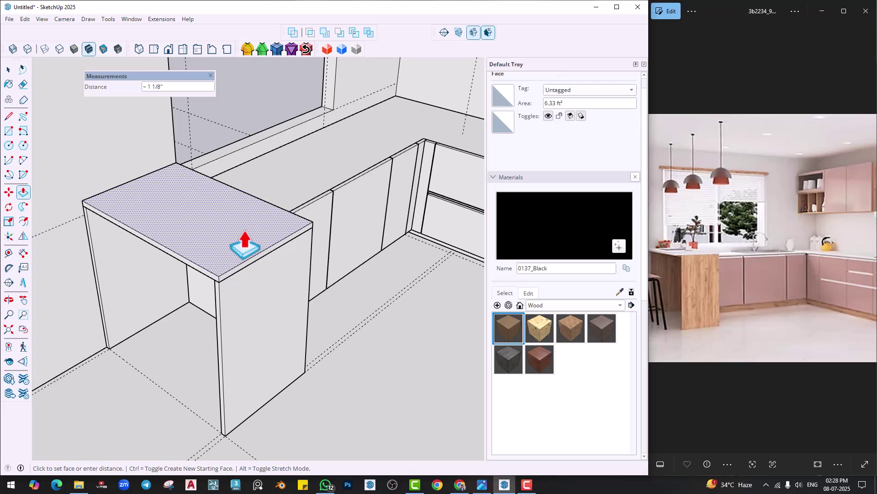
pyautogui.write('1')
pyautogui.press('Return')
pyautogui.moveTo(245, 246); pyautogui.dragTo(114, 289, button='middle')
# Draw a half-round arc with a 1/2" bulge across the slab's thickness at its outer front corner.
pyautogui.scroll(4, 196, 348)
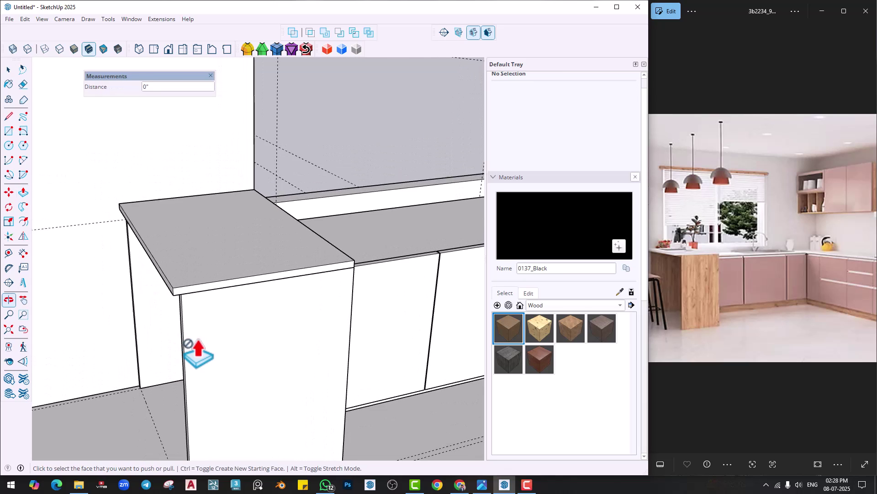
pyautogui.scroll(2, 173, 273)
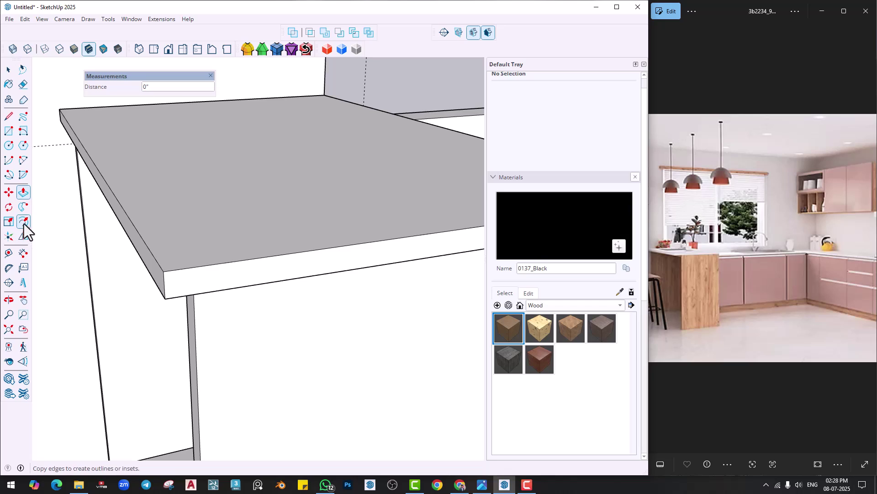
pyautogui.click(23, 160)
pyautogui.moveTo(219, 280); pyautogui.dragTo(153, 268, button='middle')
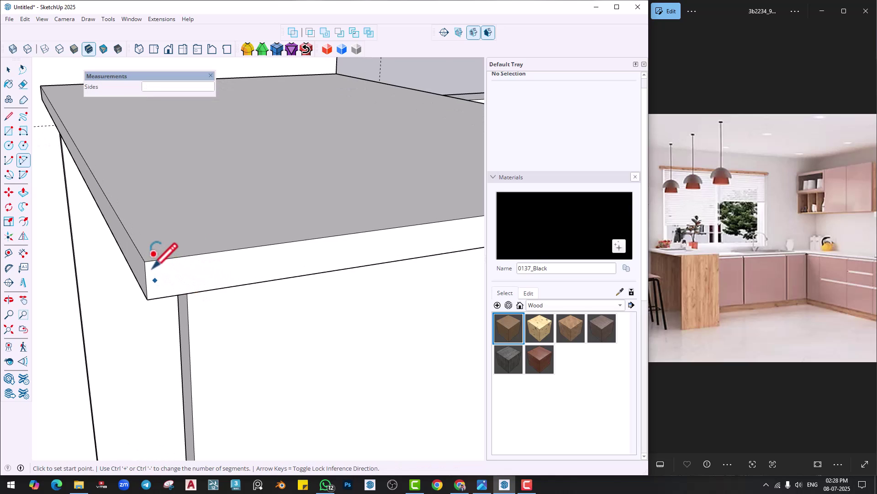
pyautogui.click(145, 261)
pyautogui.click(147, 300)
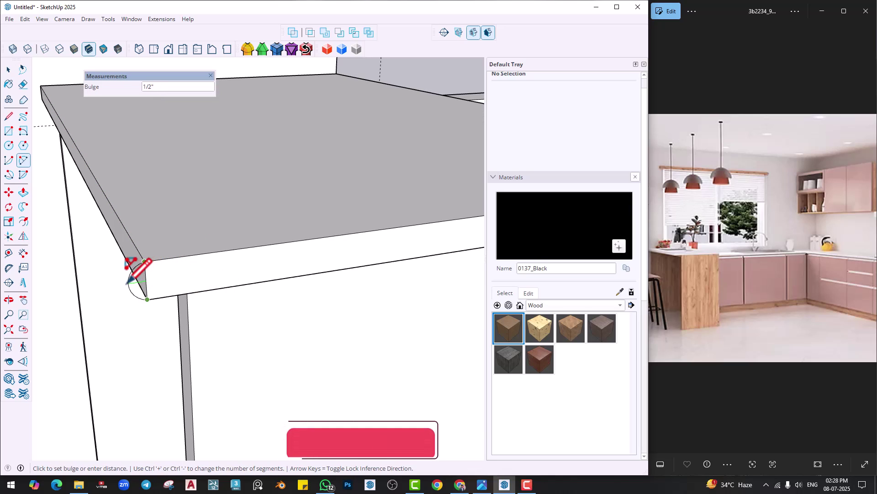
pyautogui.click(126, 283)
# Extrude the half-round profile 3' 2" along the slab's long outer edge to the window wall.
pyautogui.moveTo(140, 274); pyautogui.dragTo(320, 310, button='middle')
pyautogui.press('p')
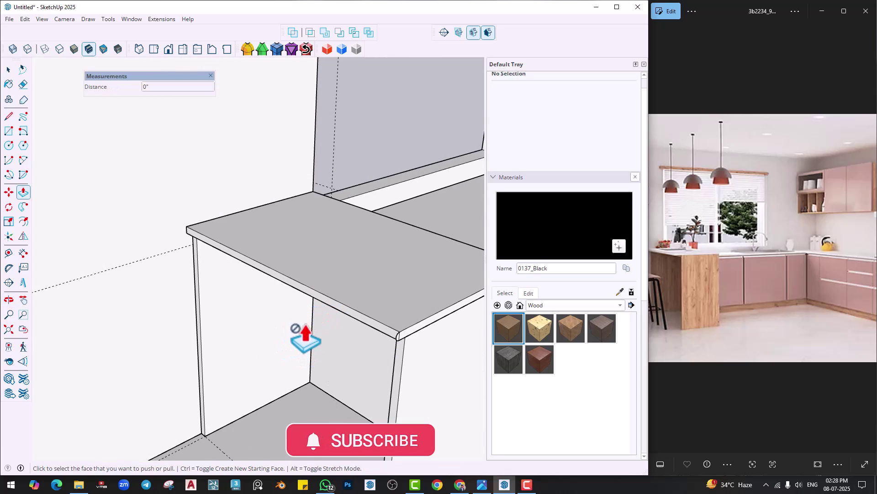
pyautogui.click(399, 340)
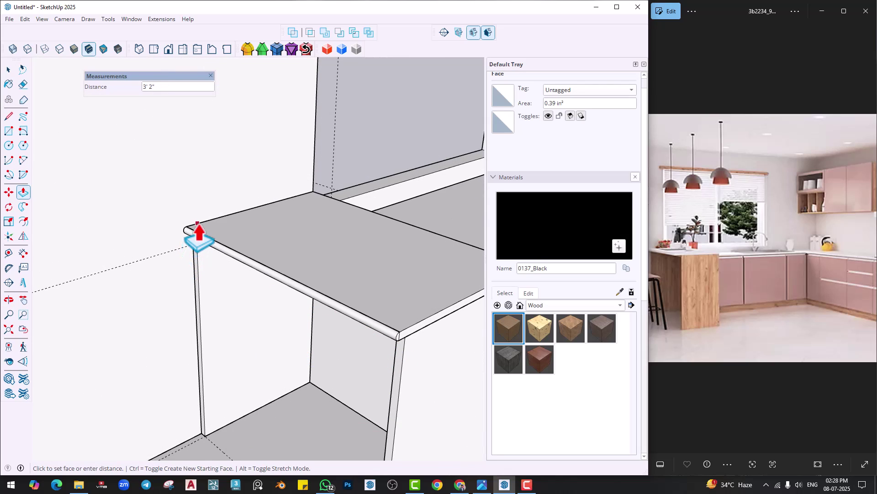
pyautogui.click(197, 229)
pyautogui.press('space')
# Erase the seam line between the rounded edge profile and the slab's end face.
pyautogui.scroll(8, 407, 326)
pyautogui.press('e')
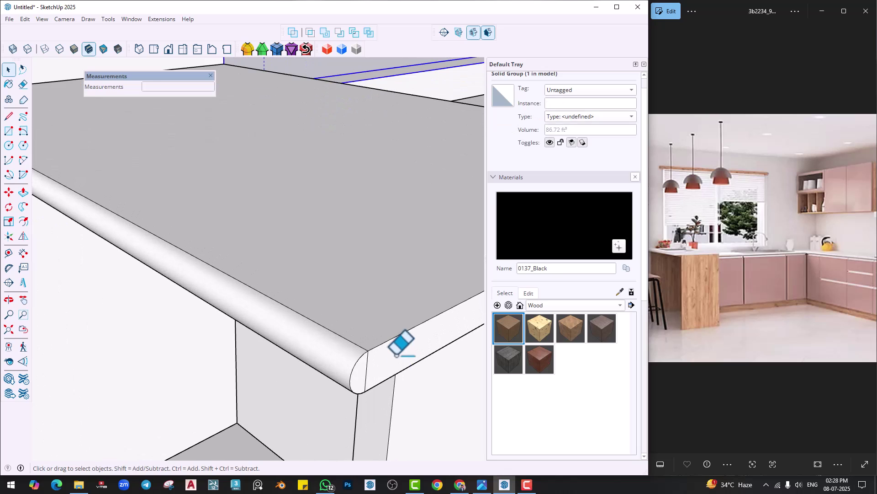
pyautogui.click(365, 372)
pyautogui.scroll(-5, 345, 351)
pyautogui.moveTo(358, 343)
pyautogui.mouseDown(button='middle')
pyautogui.moveTo(221, 268)
pyautogui.moveTo(111, 249)
pyautogui.moveTo(298, 313)
pyautogui.mouseUp(button='middle')
pyautogui.scroll(-2, 296, 311)
pyautogui.moveTo(295, 314)
pyautogui.keyDown('shift'); pyautogui.mouseDown(button='middle')
pyautogui.moveTo(278, 320)
pyautogui.moveTo(261, 287)
pyautogui.moveTo(235, 281)
pyautogui.mouseUp(button='middle'); pyautogui.keyUp('shift')
pyautogui.scroll(-1, 260, 308)
pyautogui.press('space')
pyautogui.scroll(-1, 234, 284)
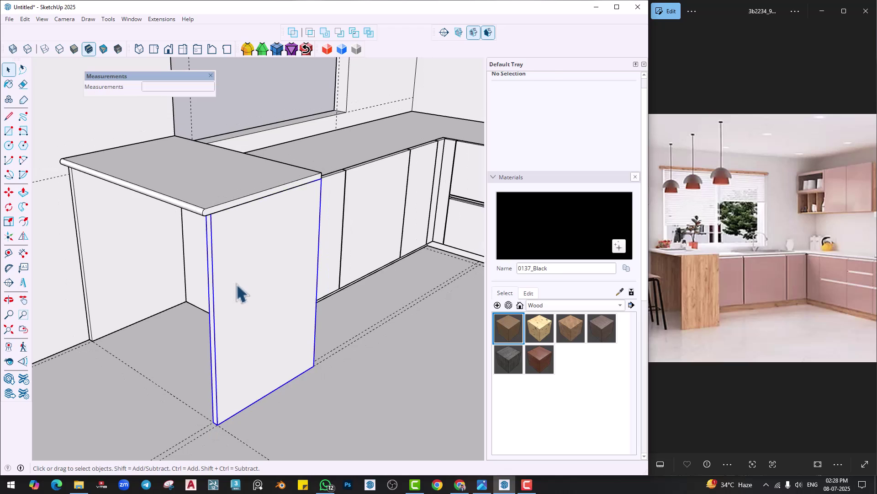
# Make all the geometry of the peninsula's rounded-edge countertop slab a group.
pyautogui.click(160, 239)
pyautogui.click(199, 189)
pyautogui.rightClick(198, 189)
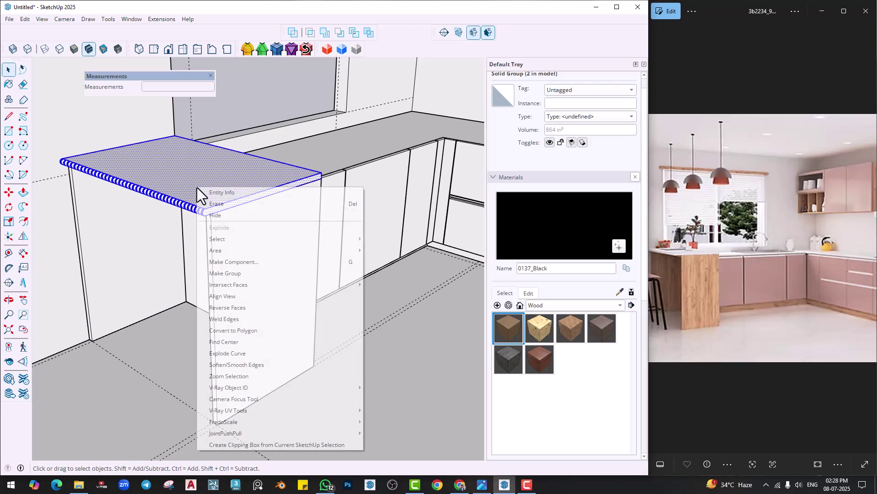
pyautogui.click(218, 259)
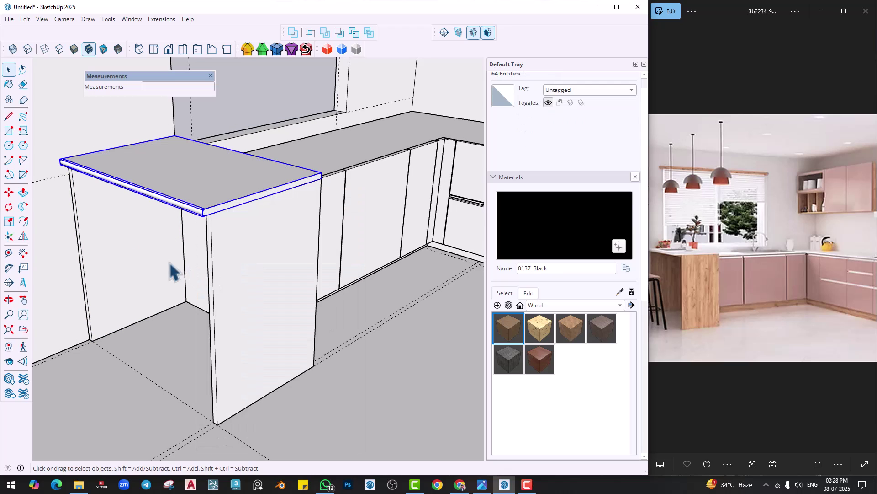
# Draw a rectangle closing the back of the peninsula between its two side panels, from the floor to the countertop's underside.
pyautogui.keyDown('ctrl'); pyautogui.click(246, 271); pyautogui.keyUp('ctrl')
pyautogui.moveTo(231, 254)
pyautogui.mouseDown(button='middle')
pyautogui.moveTo(399, 221)
pyautogui.moveTo(318, 259)
pyautogui.moveTo(241, 264)
pyautogui.moveTo(227, 283)
pyautogui.moveTo(268, 322)
pyautogui.mouseUp(button='middle')
pyautogui.press('r')
pyautogui.click(237, 319)
pyautogui.moveTo(290, 286); pyautogui.dragTo(303, 263, button='middle')
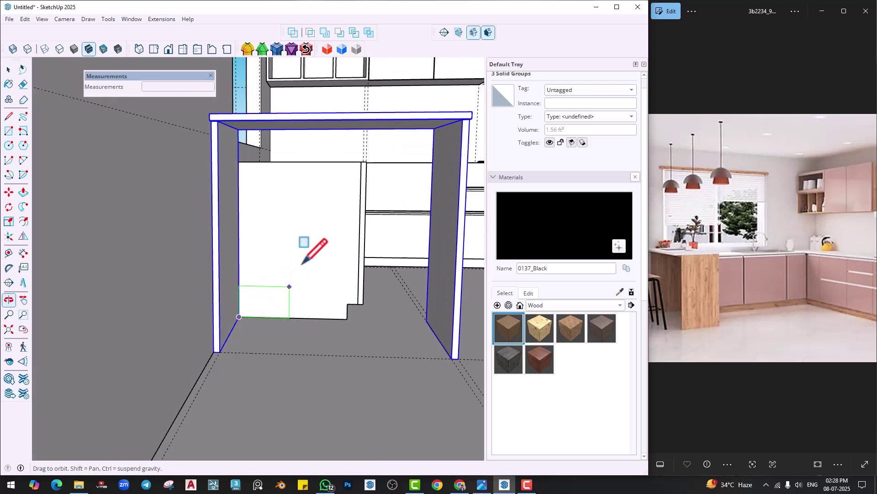
pyautogui.click(434, 129)
# Push/Pull the rectangle behind the peninsula into a solid back panel and make it a group.
pyautogui.moveTo(375, 251)
pyautogui.mouseDown(button='middle')
pyautogui.moveTo(390, 265)
pyautogui.moveTo(372, 290)
pyautogui.moveTo(386, 274)
pyautogui.mouseUp(button='middle')
pyautogui.press('p')
pyautogui.press('Return')
pyautogui.press('space')
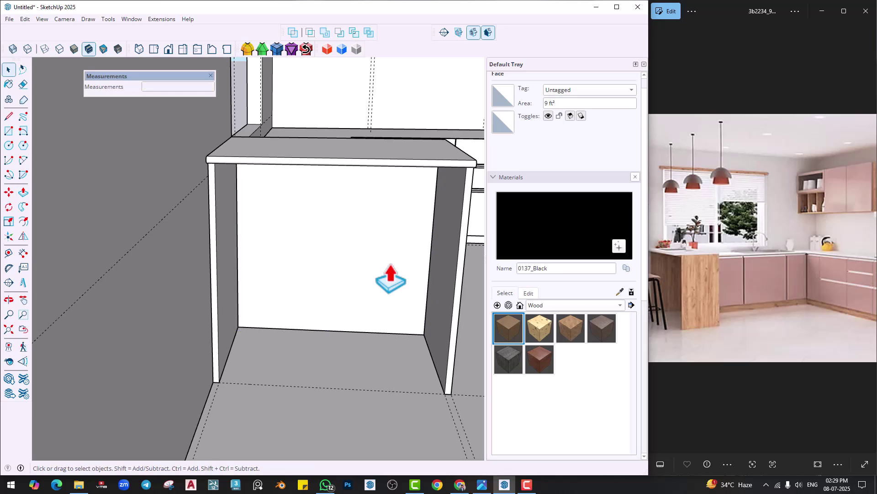
pyautogui.rightClick(391, 266)
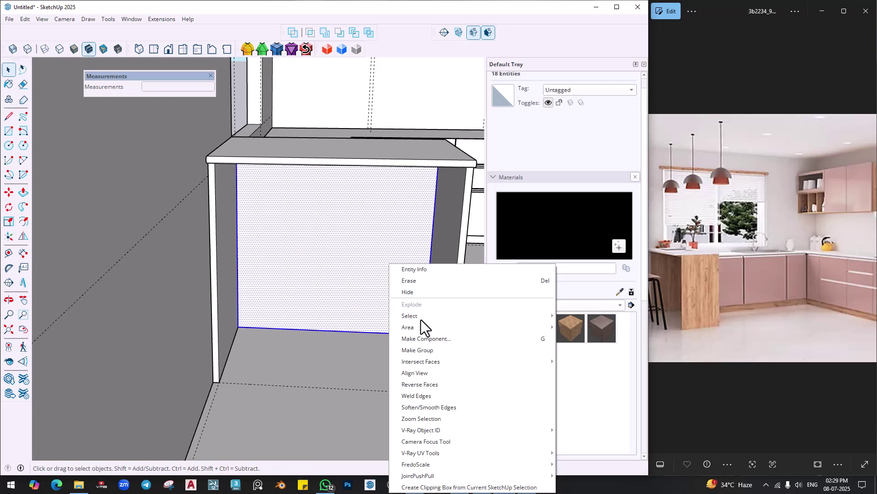
pyautogui.click(423, 351)
# Try to union the peninsula's countertop, side panels and back panel into one solid.
pyautogui.moveTo(423, 351); pyautogui.dragTo(239, 274, button='middle')
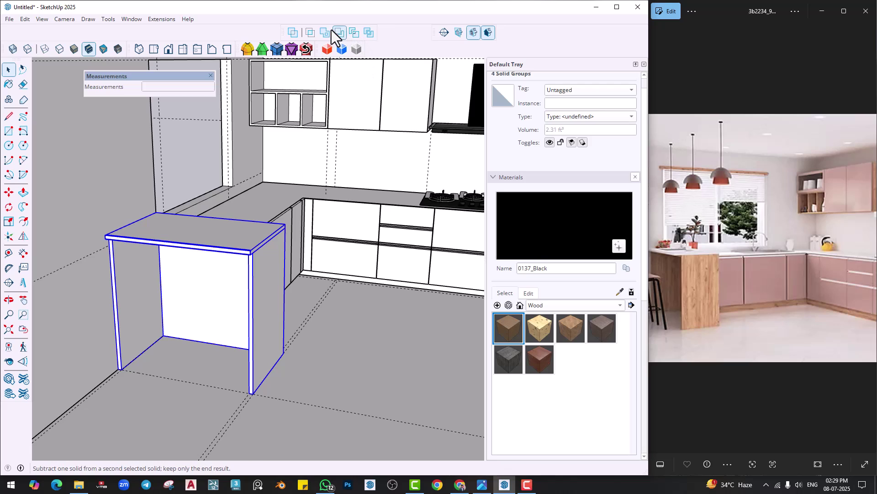
pyautogui.moveTo(258, 265); pyautogui.dragTo(193, 282, button='middle')
pyautogui.press('Delete')
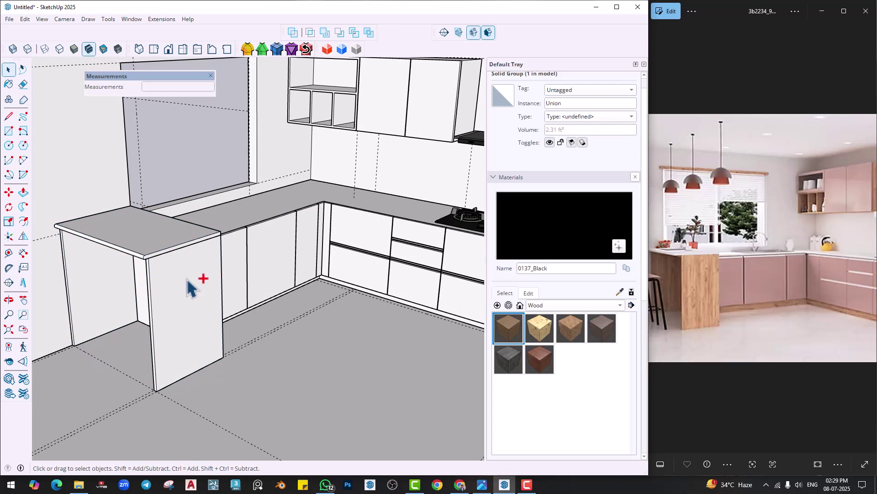
# Union the peninsula's side panels and back panel into one solid, and group it with the countertop.
pyautogui.click(146, 287)
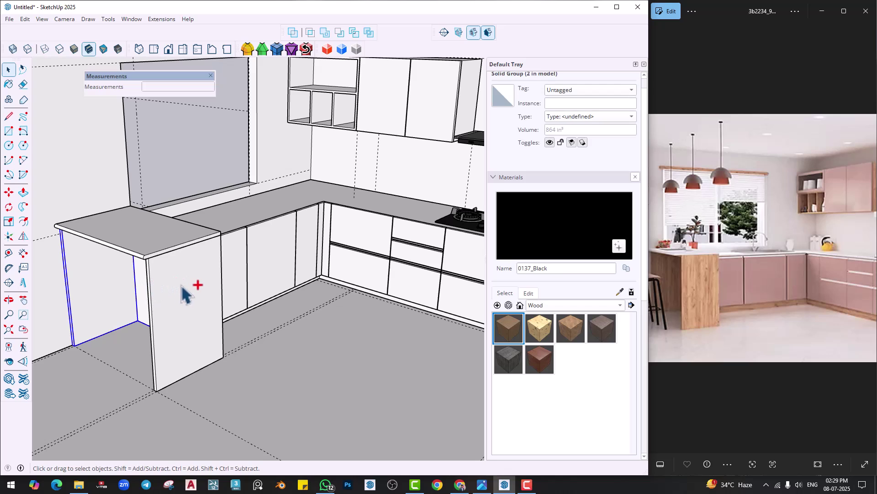
pyautogui.click(324, 33)
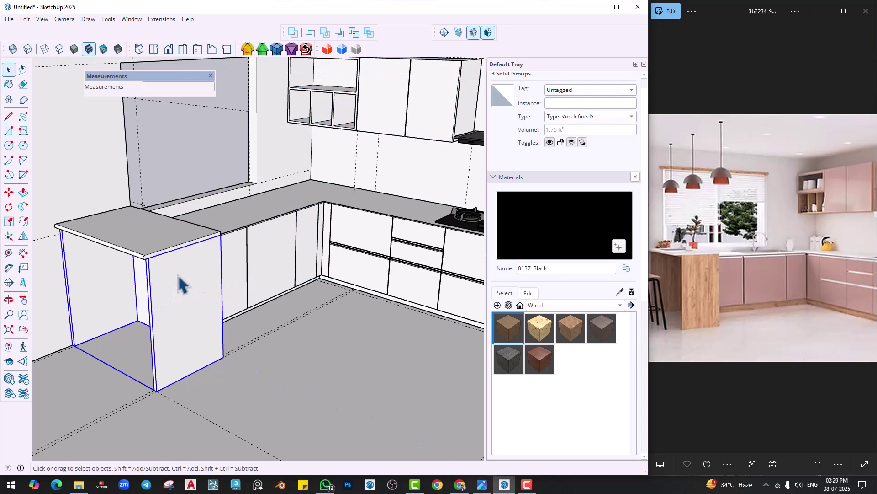
pyautogui.keyDown('ctrl'); pyautogui.click(149, 245); pyautogui.keyUp('ctrl')
pyautogui.rightClick(148, 243)
pyautogui.click(204, 341)
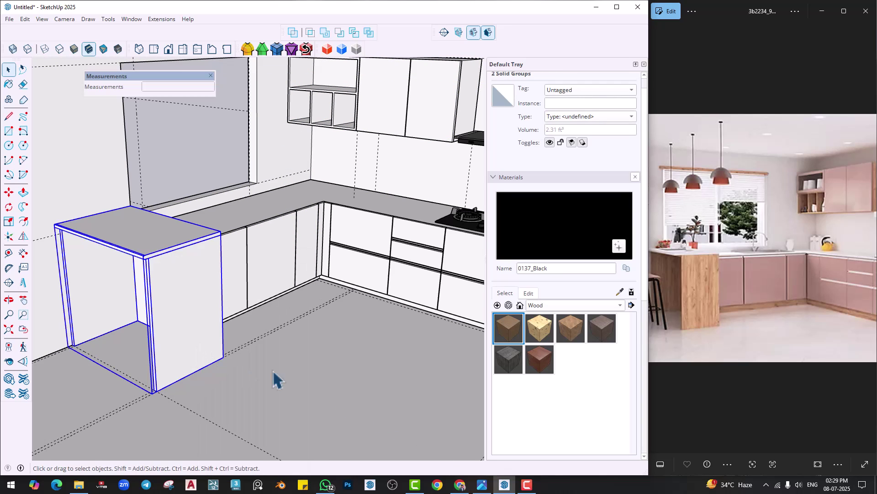
# Check the grouped peninsula and examine the wall shelves beside the window in the reference image.
pyautogui.click(273, 372)
pyautogui.moveTo(243, 366); pyautogui.dragTo(178, 329, button='middle')
pyautogui.click(130, 268)
pyautogui.moveTo(102, 304); pyautogui.dragTo(196, 358, button='middle')
pyautogui.scroll(-2, 196, 358)
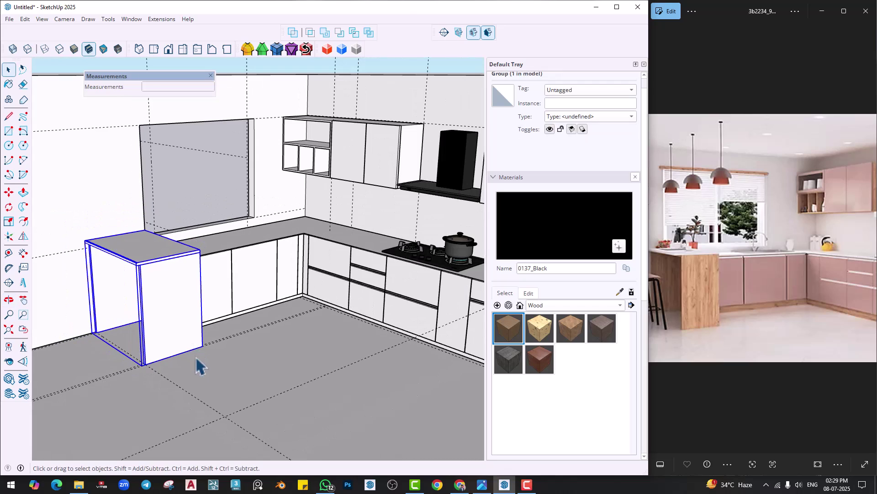
pyautogui.click(242, 383)
pyautogui.moveTo(703, 333)
pyautogui.mouseDown()
pyautogui.moveTo(701, 290)
pyautogui.moveTo(789, 293)
pyautogui.mouseUp()
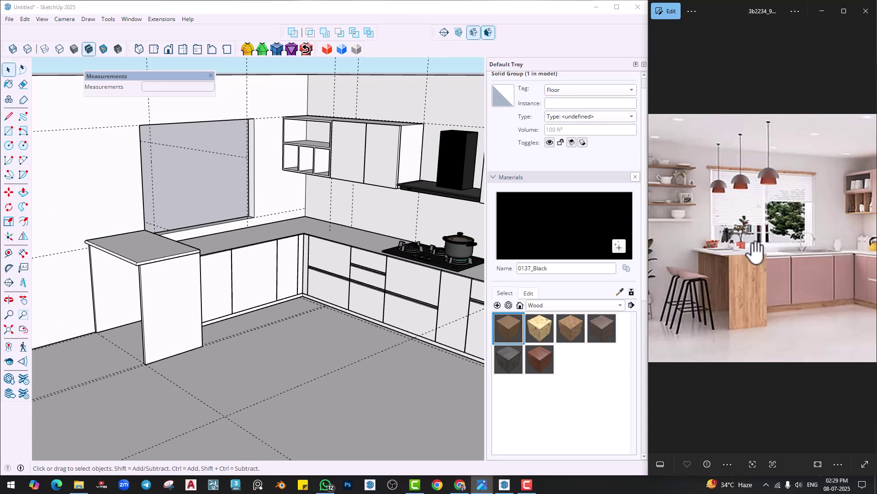
pyautogui.scroll(-4, 756, 254)
pyautogui.scroll(4, 672, 230)
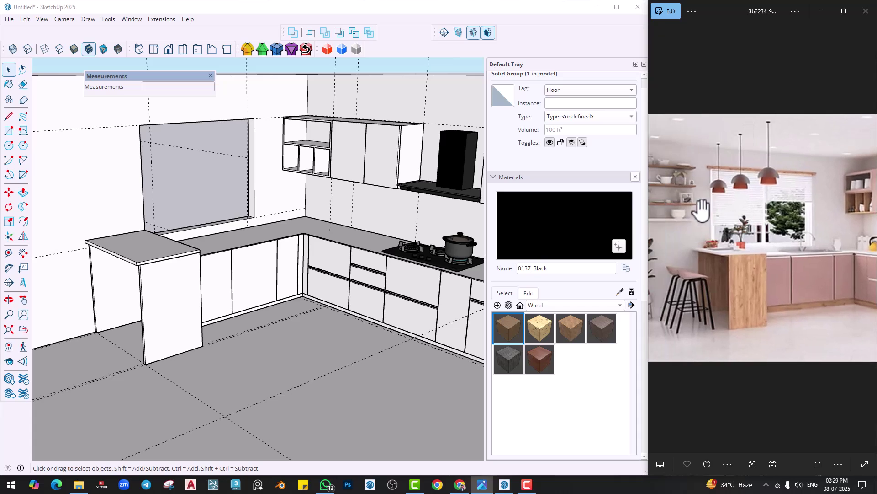
# Place vertical guides on the window wall at the peninsula's outer edge, 3 inches outward from it, and 4 feet beyond that.
pyautogui.moveTo(139, 247)
pyautogui.mouseDown(button='middle')
pyautogui.moveTo(79, 226)
pyautogui.moveTo(283, 298)
pyautogui.mouseUp(button='middle')
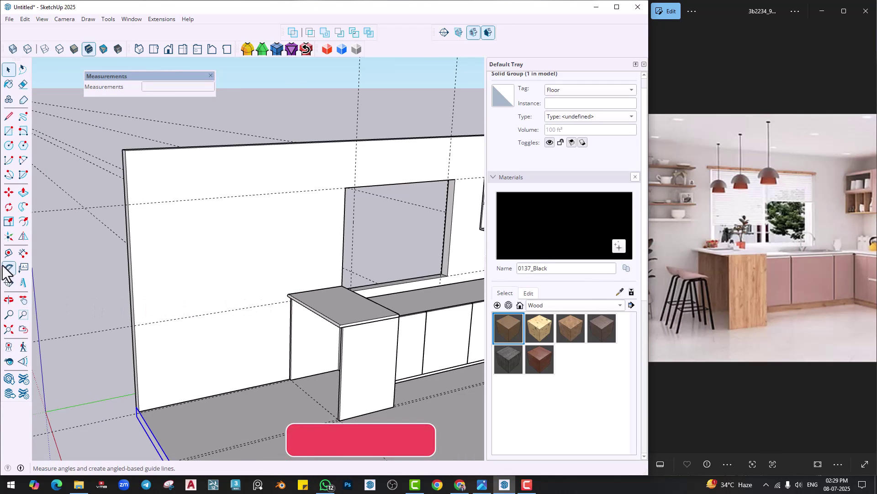
pyautogui.click(8, 252)
pyautogui.click(132, 288)
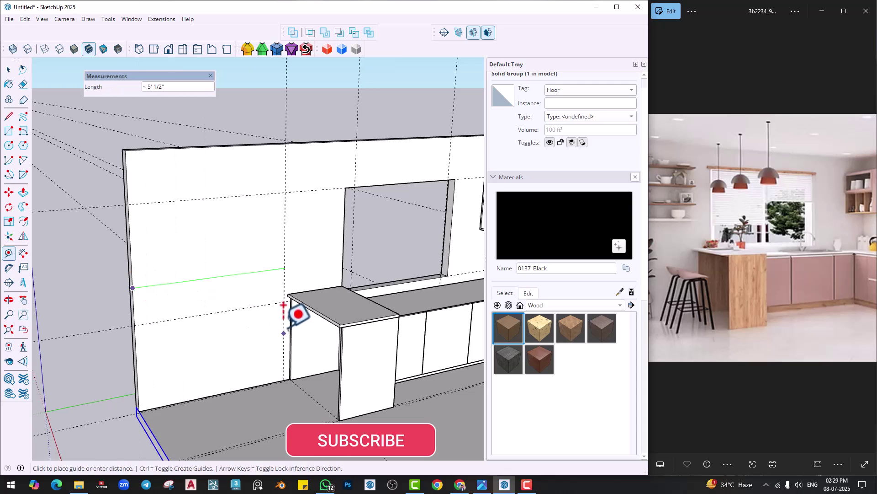
pyautogui.click(292, 270)
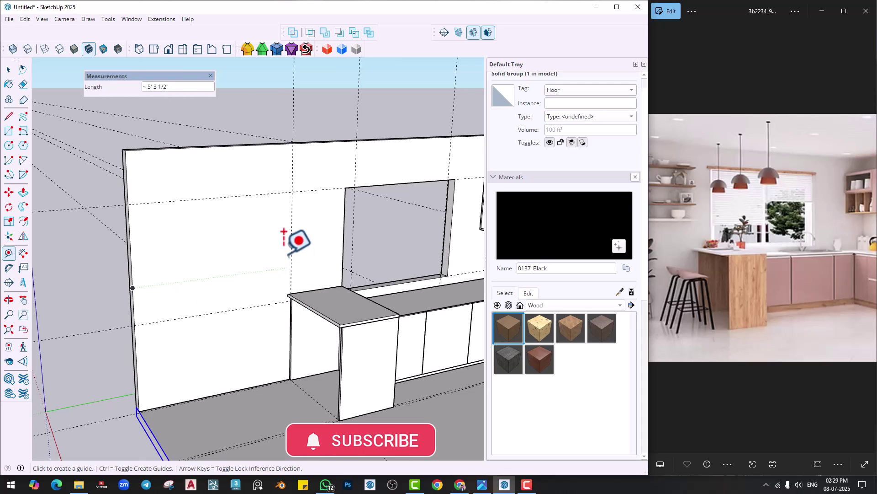
pyautogui.click(290, 219)
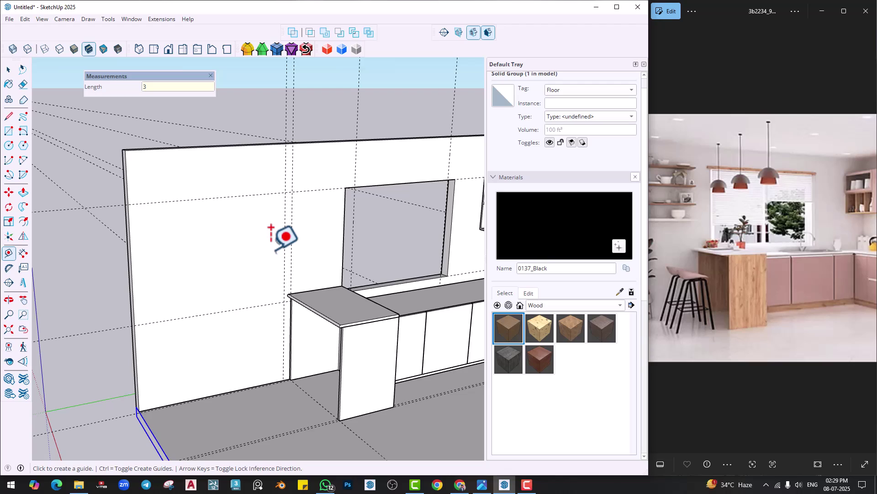
pyautogui.click(260, 230)
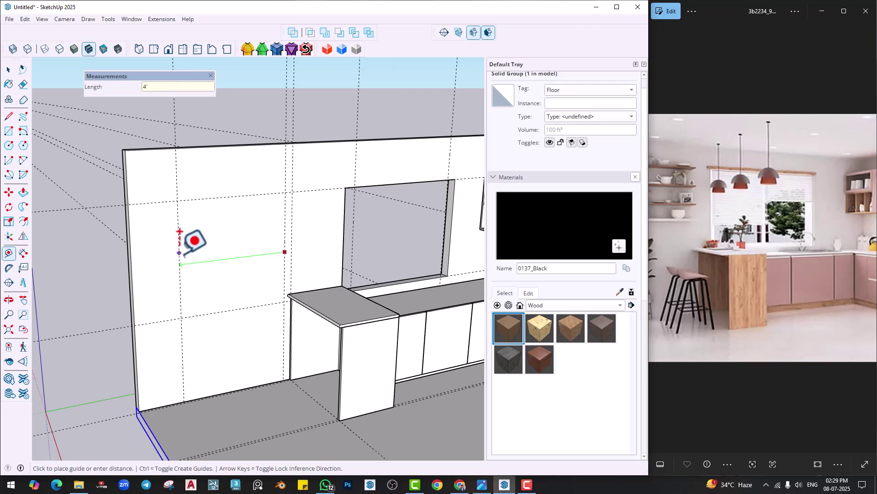
# Add a guide 1 inch from the wall's upper horizontal guide and draw a 4-foot by 1-inch shelf rectangle between the guides.
pyautogui.scroll(2, 194, 297)
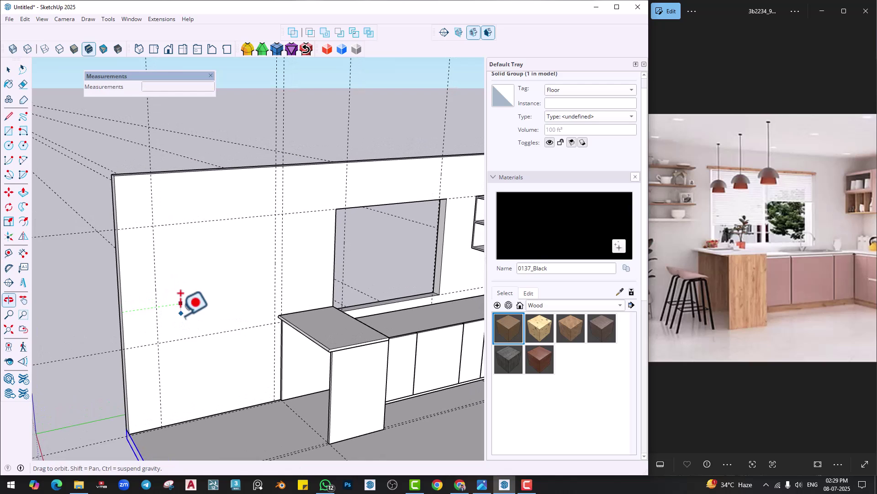
pyautogui.scroll(1, 178, 274)
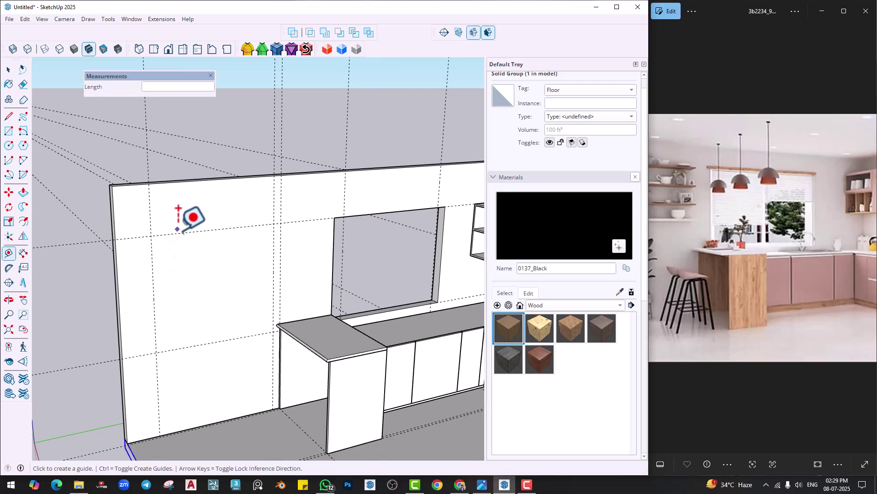
pyautogui.click(183, 232)
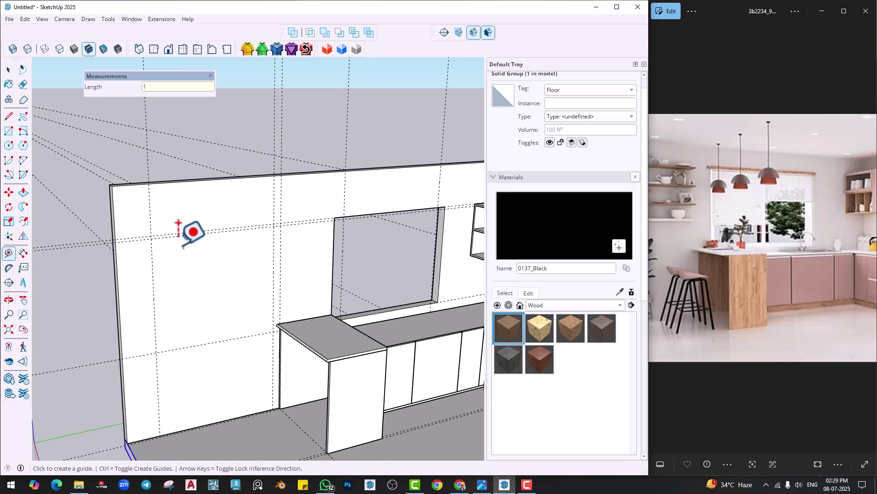
pyautogui.press('r')
pyautogui.scroll(2, 150, 237)
pyautogui.click(150, 231)
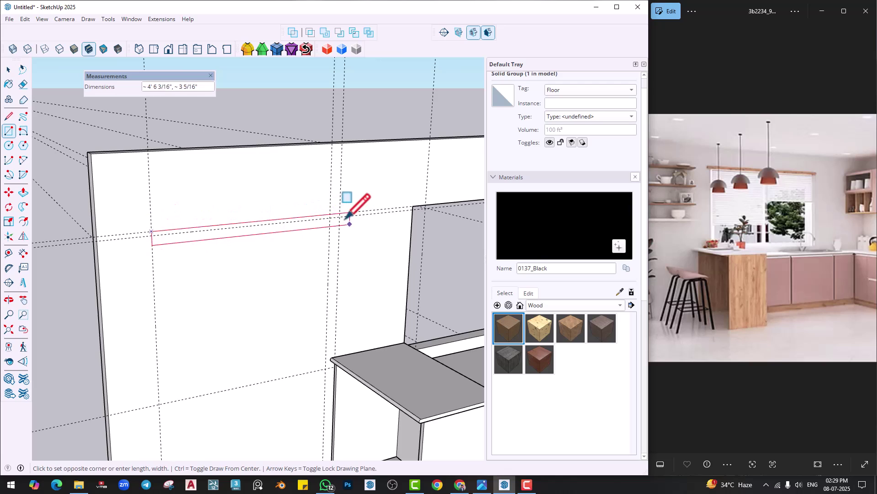
pyautogui.click(336, 205)
# Push/Pull the thin shelf rectangle 6 inches out from the wall.
pyautogui.moveTo(266, 233); pyautogui.dragTo(333, 290, button='middle')
pyautogui.press('p')
pyautogui.scroll(3, 249, 245)
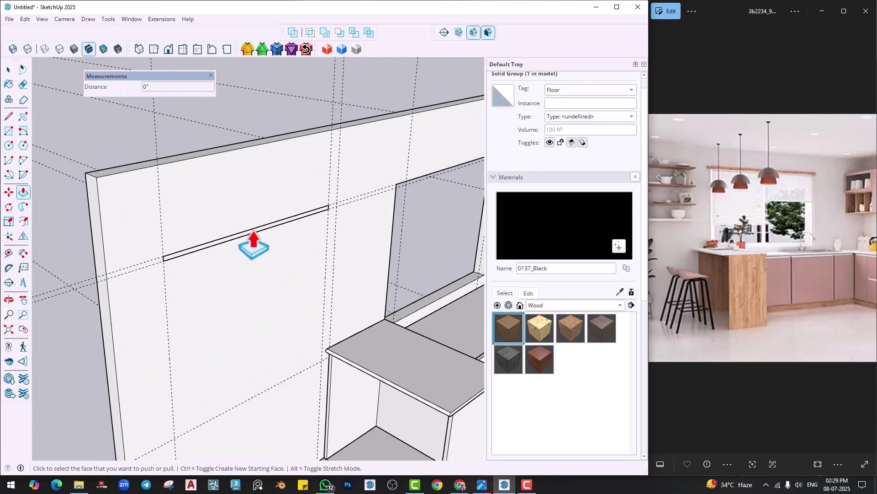
pyautogui.click(243, 244)
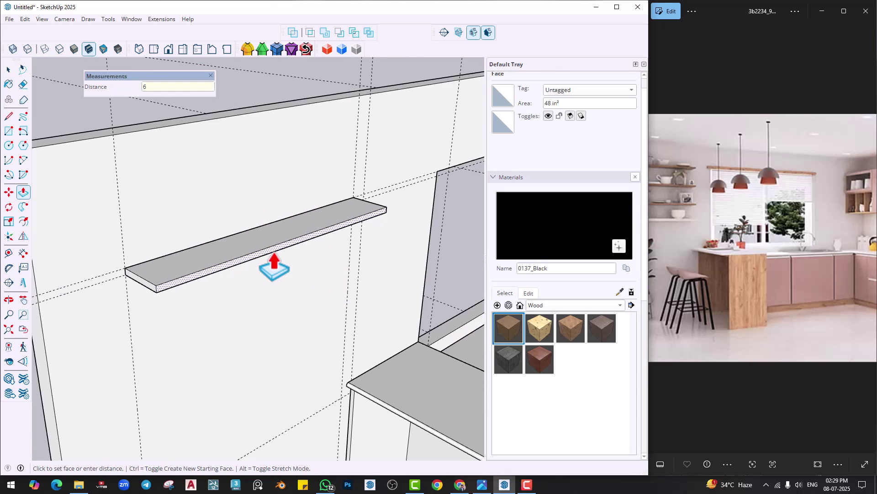
pyautogui.press('Return')
pyautogui.press('space')
pyautogui.scroll(2, 312, 233)
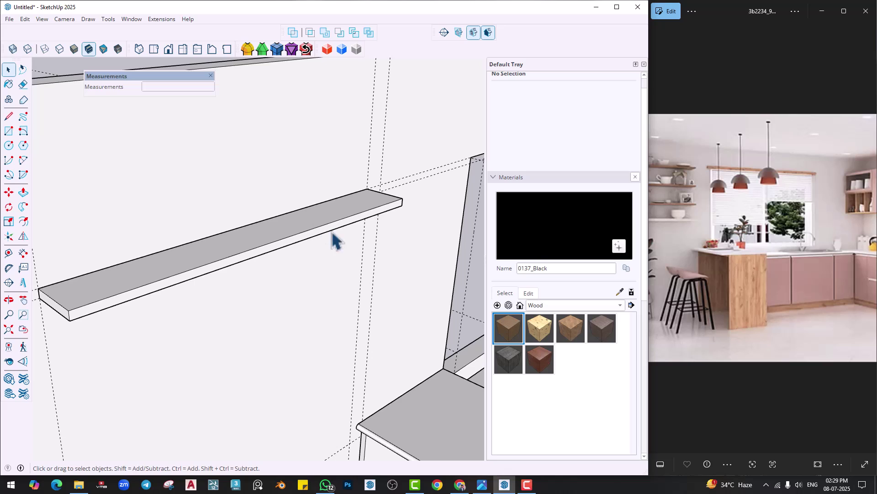
# Draw arcs of about 3/8 inch radius rounding the upper and lower front corners on the shelf's end face.
pyautogui.moveTo(332, 233)
pyautogui.keyDown('shift'); pyautogui.mouseDown(button='middle')
pyautogui.moveTo(156, 323)
pyautogui.moveTo(157, 312)
pyautogui.moveTo(47, 260)
pyautogui.mouseUp(button='middle'); pyautogui.keyUp('shift')
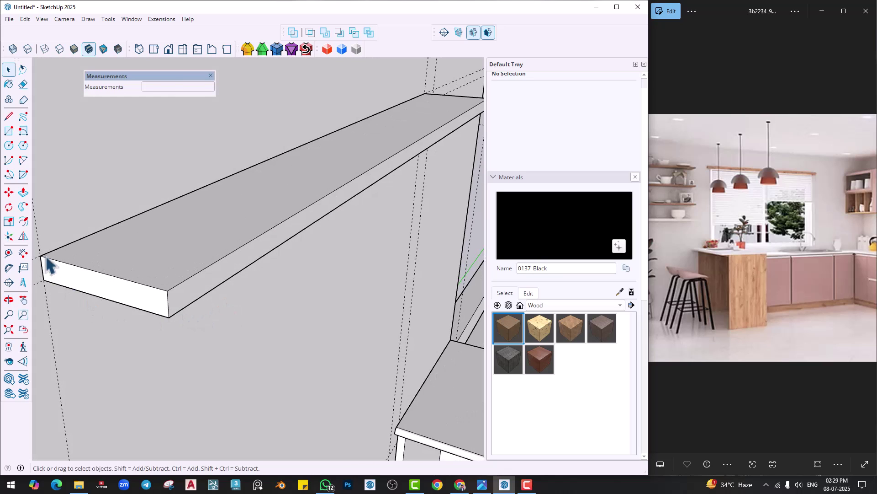
pyautogui.click(24, 160)
pyautogui.scroll(4, 173, 279)
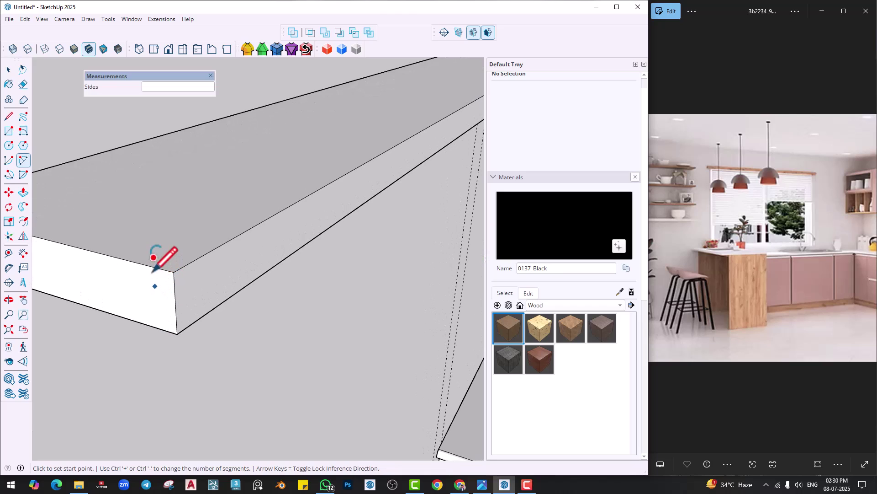
pyautogui.click(152, 266)
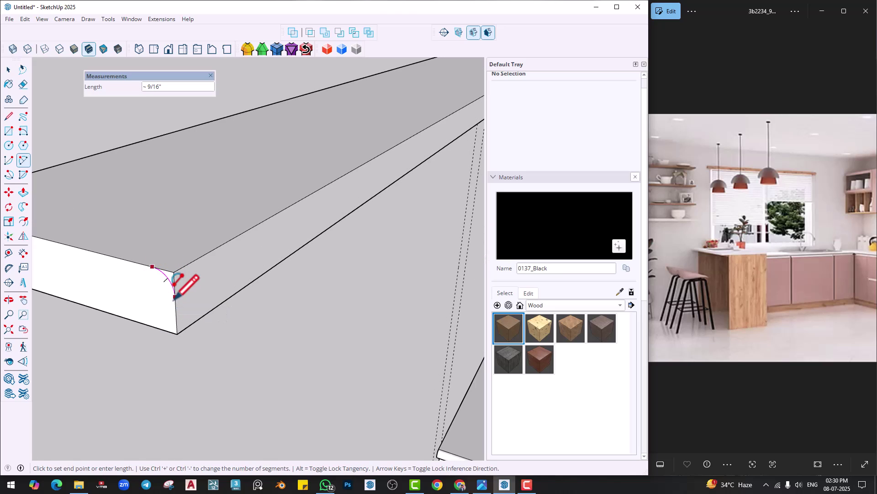
pyautogui.click(174, 298)
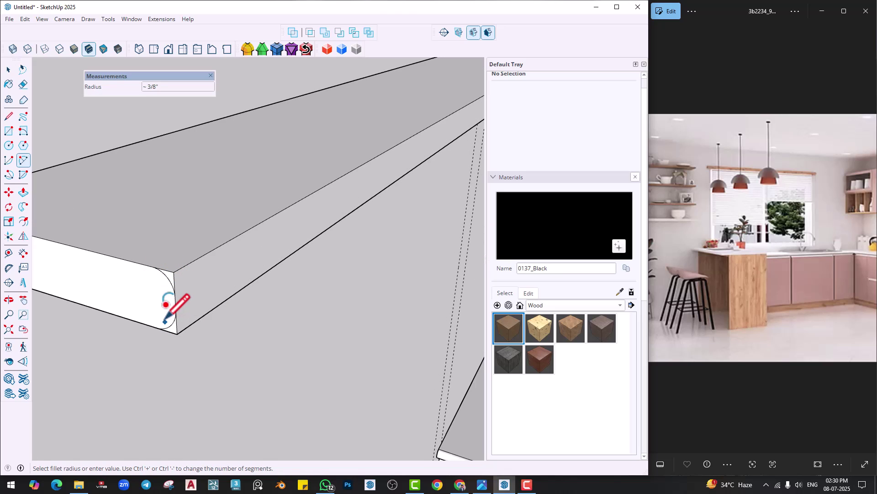
pyautogui.click(165, 322)
# Push both corner slivers through the shelf's full 4-foot length to round its upper and lower front edges.
pyautogui.press('p')
pyautogui.click(171, 279)
pyautogui.scroll(-5, 297, 217)
pyautogui.scroll(3, 357, 155)
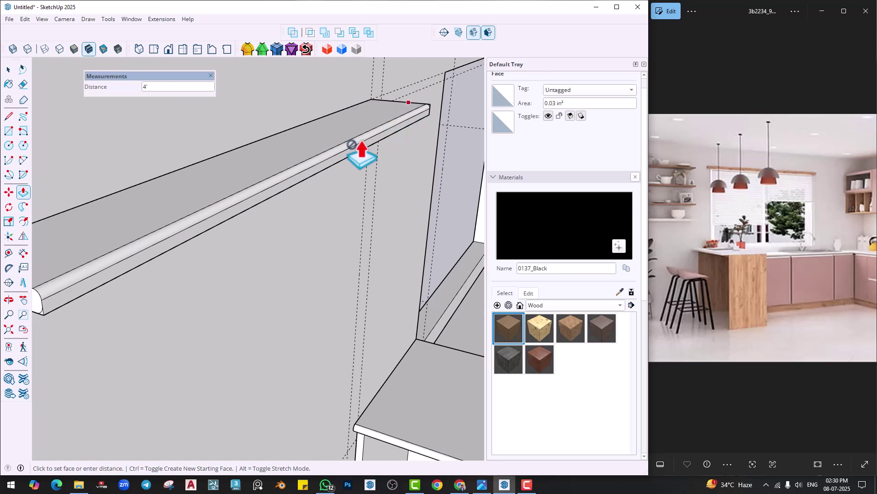
pyautogui.click(362, 141)
pyautogui.keyDown('shift'); pyautogui.moveTo(159, 281); pyautogui.dragTo(242, 263, button='middle'); pyautogui.keyUp('shift')
pyautogui.scroll(3, 151, 288)
pyautogui.doubleClick(148, 283)
pyautogui.scroll(-4, 153, 281)
pyautogui.press('space')
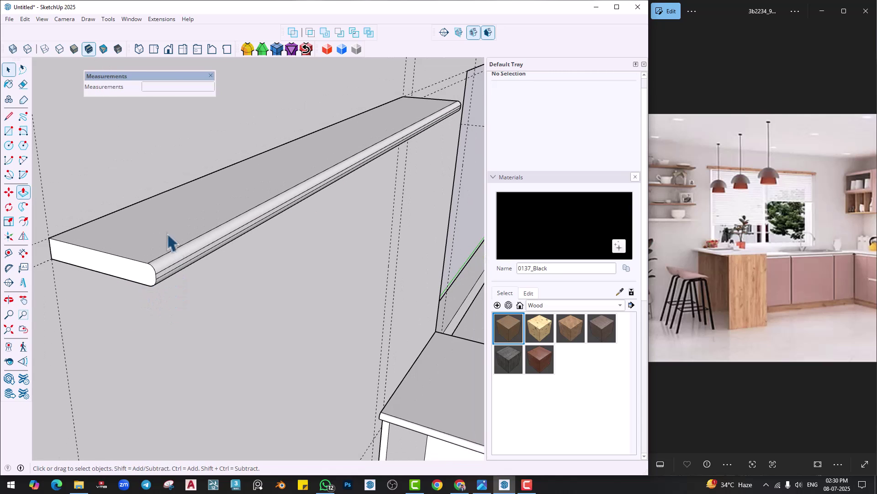
# Make all the geometry of the rounded wall shelf a group.
pyautogui.tripleClick(170, 240)
pyautogui.rightClick(166, 224)
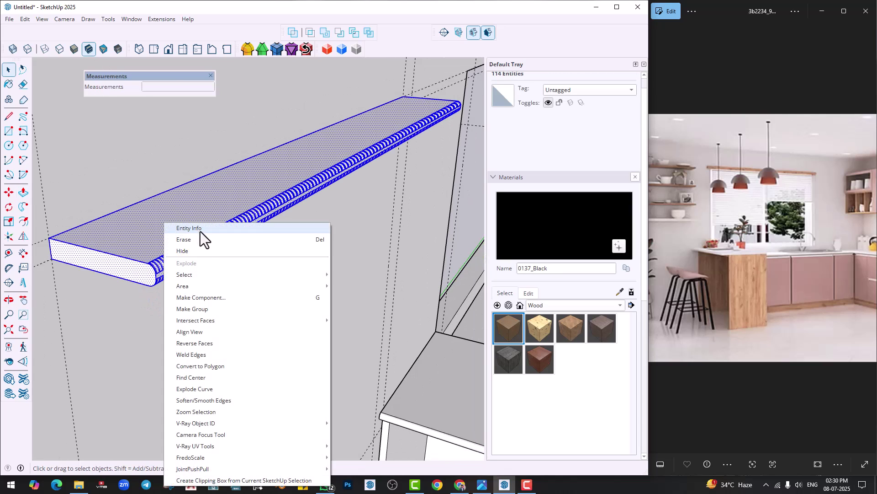
pyautogui.click(196, 311)
# Copy the wall shelf 7 inches straight down along the vertical guide.
pyautogui.scroll(-4, 192, 284)
pyautogui.keyDown('shift'); pyautogui.moveTo(204, 294); pyautogui.dragTo(200, 219, button='middle'); pyautogui.keyUp('shift')
pyautogui.press('m')
pyautogui.press('ctrl')
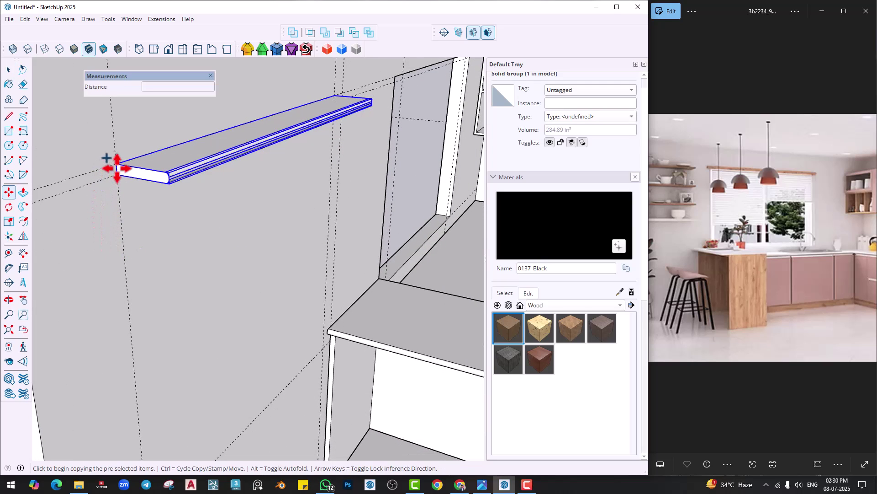
pyautogui.click(117, 165)
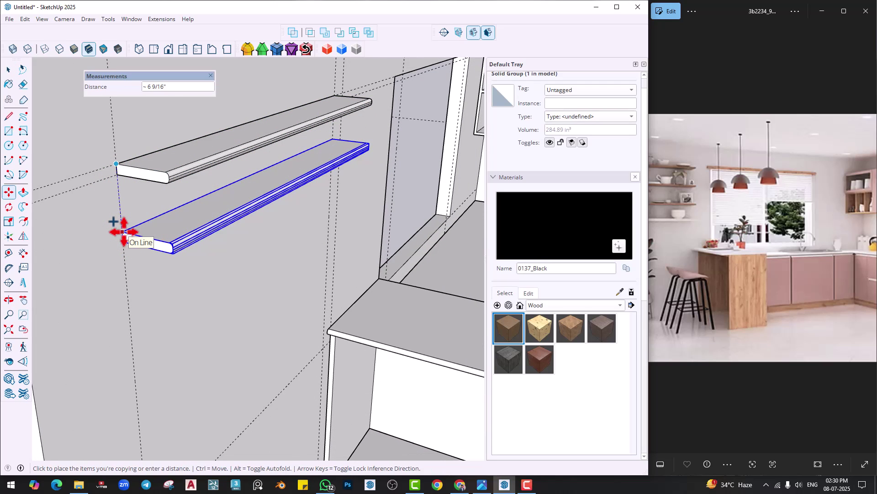
pyautogui.write('7')
pyautogui.press('Return')
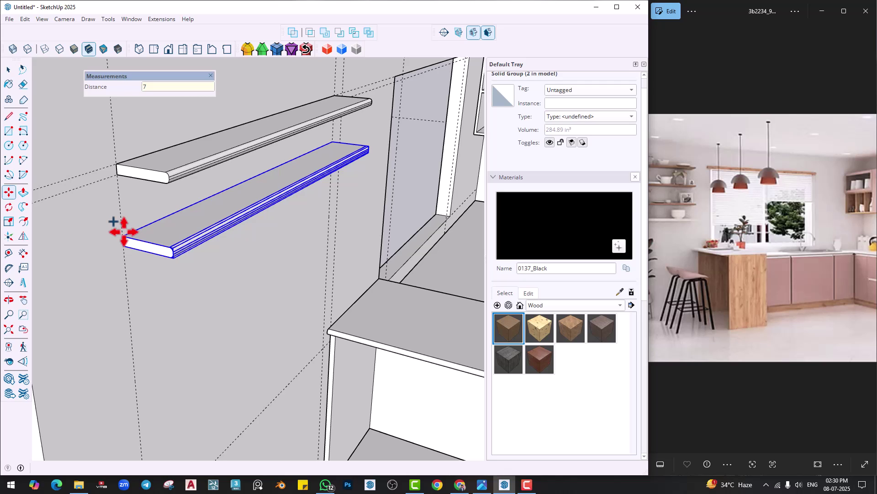
# Try repeating the 7-inch wall shelf copy three times down the wall.
pyautogui.write('3x')
pyautogui.press('Return')
pyautogui.scroll(-3, 293, 274)
pyautogui.moveTo(316, 284); pyautogui.dragTo(180, 221, button='middle')
pyautogui.scroll(-2, 146, 226)
pyautogui.scroll(-3, 233, 260)
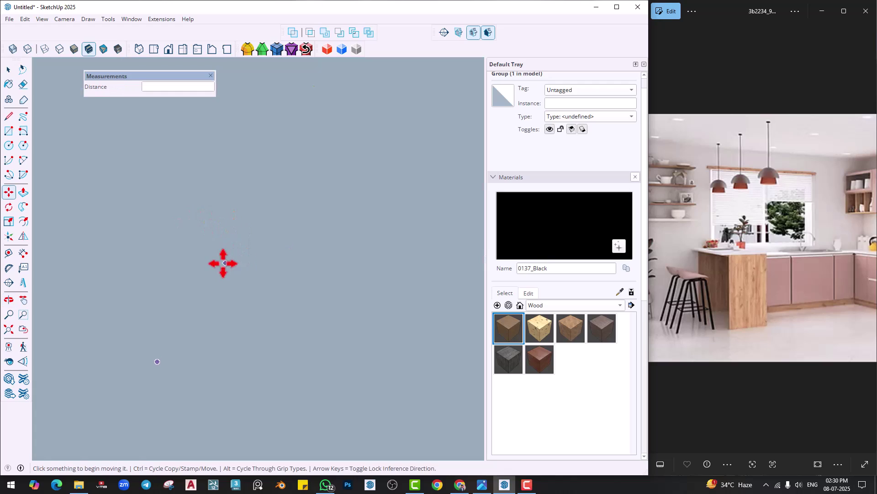
pyautogui.click(9, 328)
pyautogui.moveTo(281, 257); pyautogui.dragTo(460, 275, button='middle')
pyautogui.moveTo(220, 274); pyautogui.dragTo(272, 279, button='middle')
pyautogui.press('space')
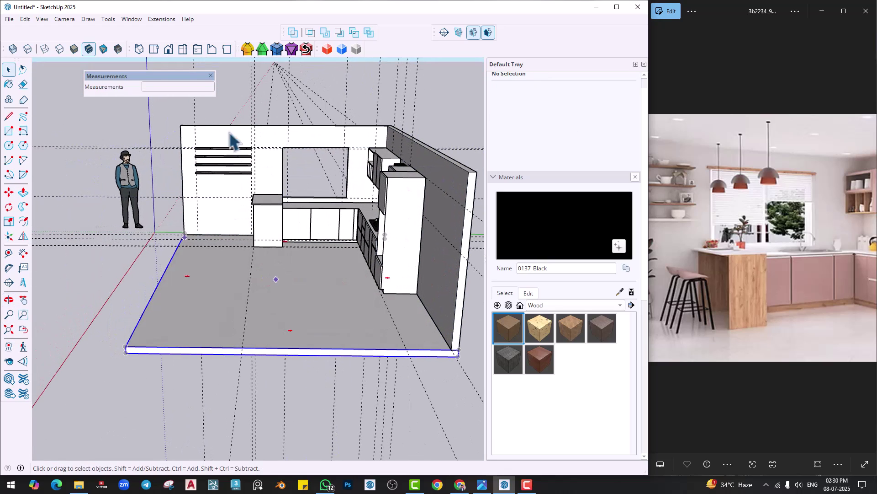
pyautogui.scroll(3, 238, 183)
pyautogui.keyDown('shift'); pyautogui.moveTo(215, 203); pyautogui.dragTo(283, 256, button='middle'); pyautogui.keyUp('shift')
pyautogui.hotkey('ctrl', 'z')
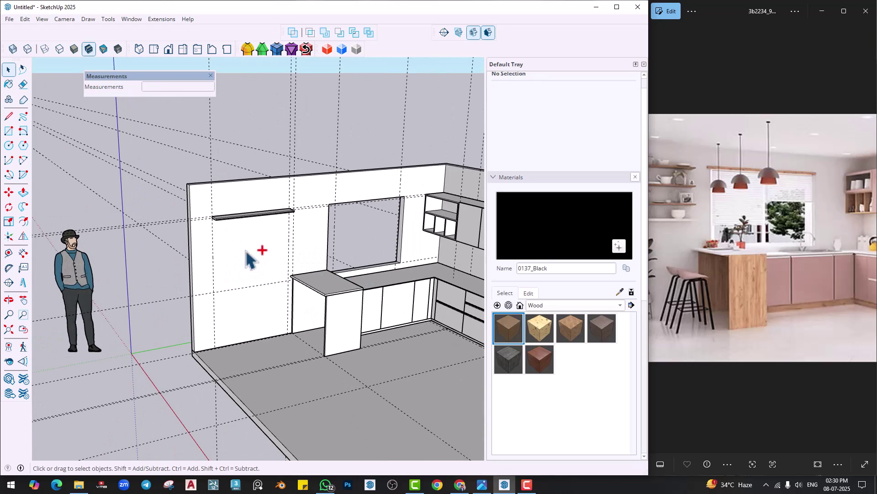
# Try copying the wall shelf 10 inches straight down and repeating the copy three times.
pyautogui.scroll(3, 224, 231)
pyautogui.moveTo(222, 232); pyautogui.dragTo(248, 221, button='middle')
pyautogui.scroll(2, 231, 215)
pyautogui.press('m')
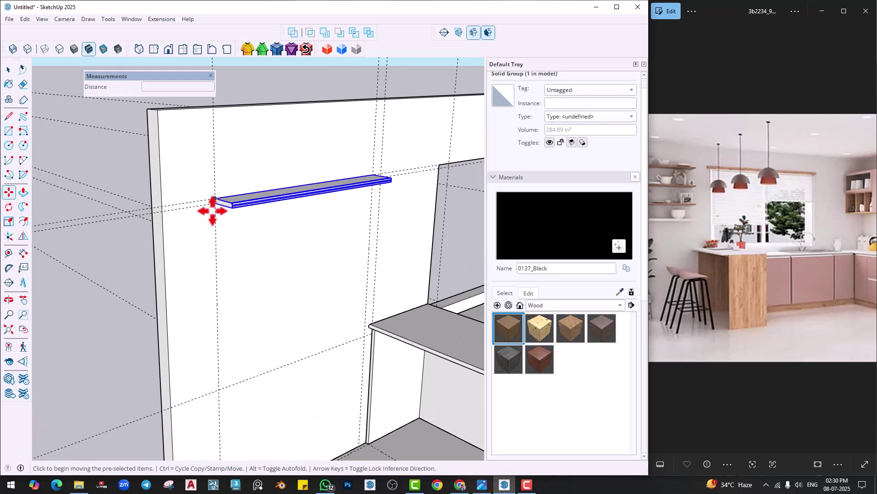
pyautogui.press('ctrl')
pyautogui.click(215, 199)
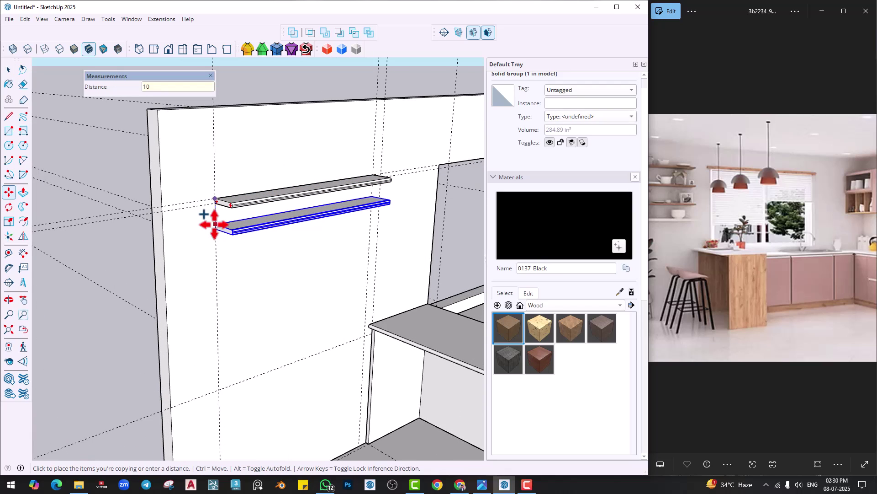
pyautogui.write('10')
pyautogui.press('Return')
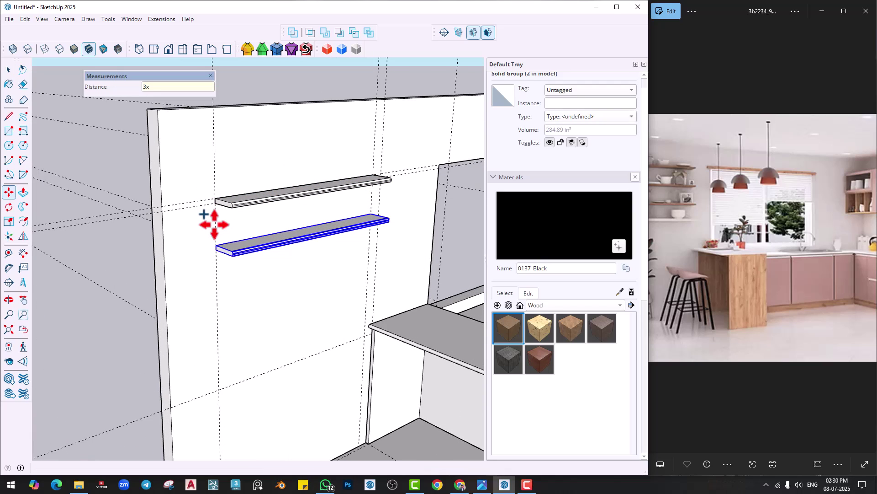
pyautogui.write('3x')
pyautogui.press('Return')
pyautogui.moveTo(211, 222); pyautogui.dragTo(250, 267, button='middle')
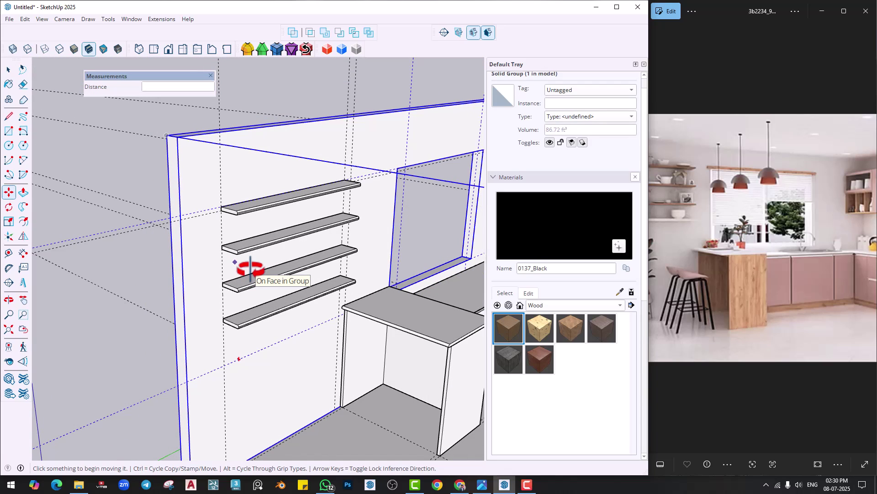
pyautogui.hotkey('ctrl', 'z')
pyautogui.press('space')
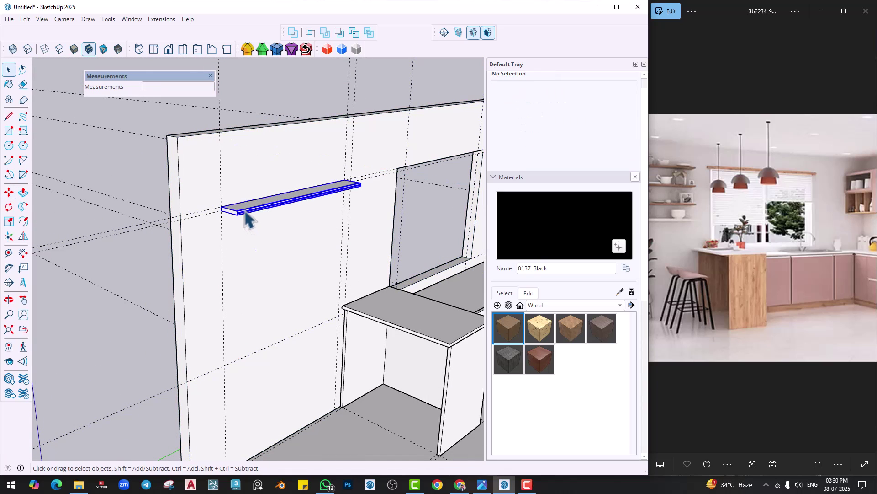
# Copy the wall shelf 8 inches straight down and repeat it for three evenly spaced copies below the original.
pyautogui.click(245, 213)
pyautogui.press('m')
pyautogui.press('ctrl')
pyautogui.scroll(2, 220, 211)
pyautogui.click(224, 205)
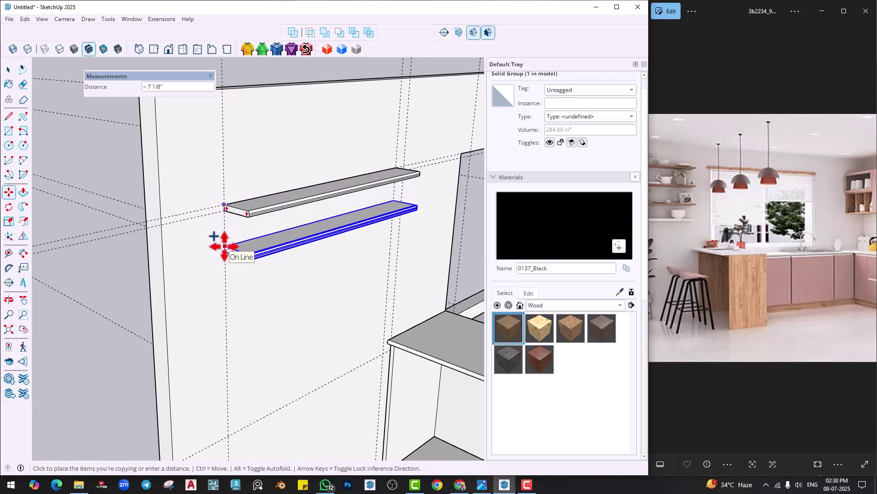
pyautogui.press('Return')
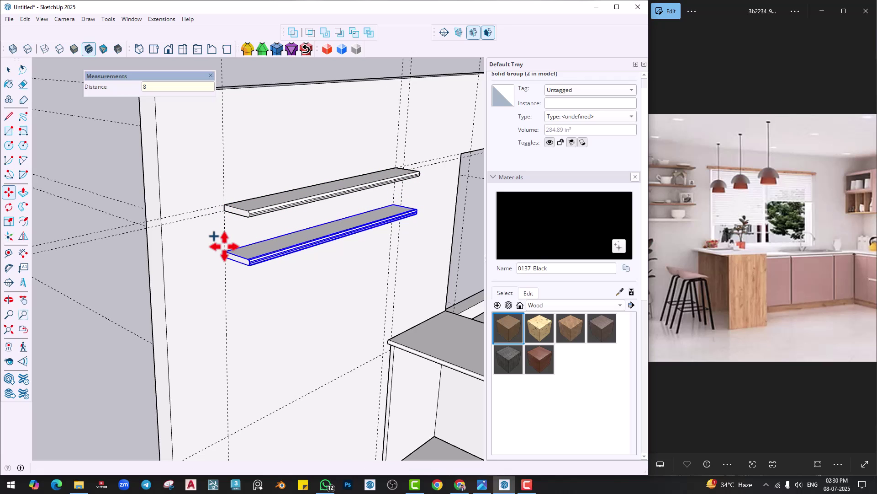
pyautogui.write('3x')
pyautogui.press('Return')
pyautogui.press('space')
pyautogui.scroll(-3, 287, 285)
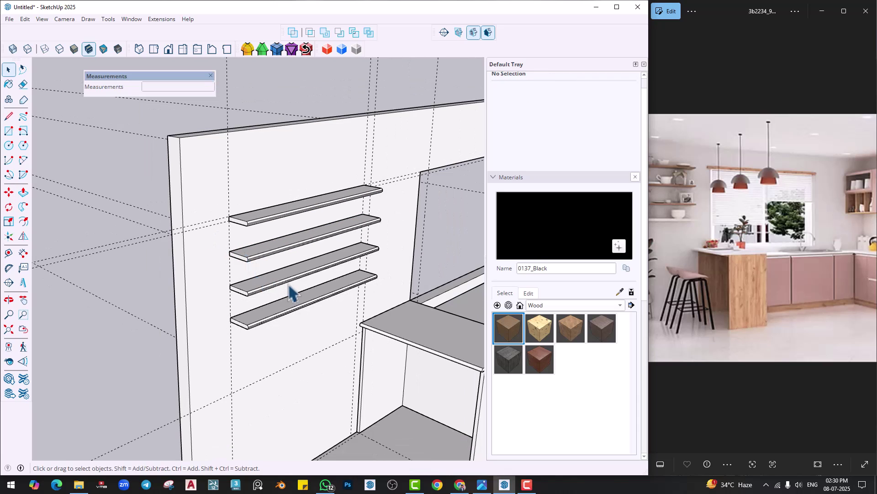
# Search the 3D Warehouse models for "window".
pyautogui.moveTo(300, 312); pyautogui.dragTo(205, 285, button='middle')
pyautogui.moveTo(276, 276); pyautogui.dragTo(243, 256, button='middle')
pyautogui.scroll(3, 269, 273)
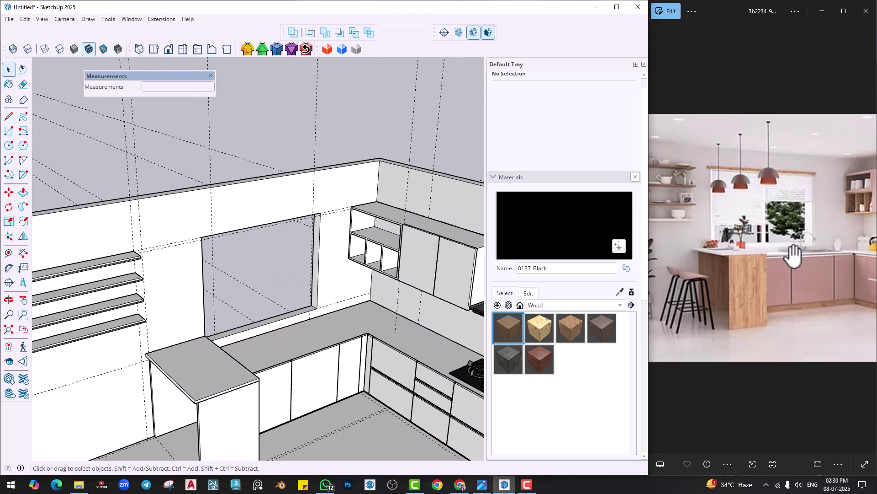
pyautogui.click(131, 19)
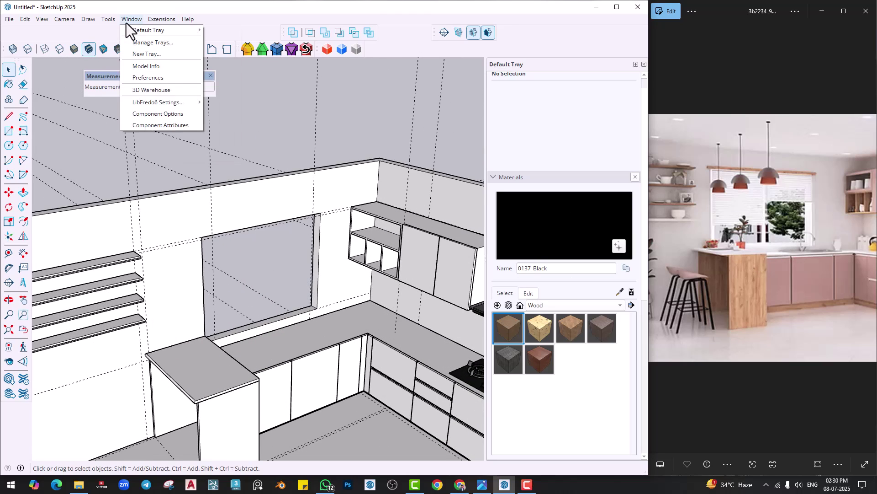
pyautogui.click(139, 89)
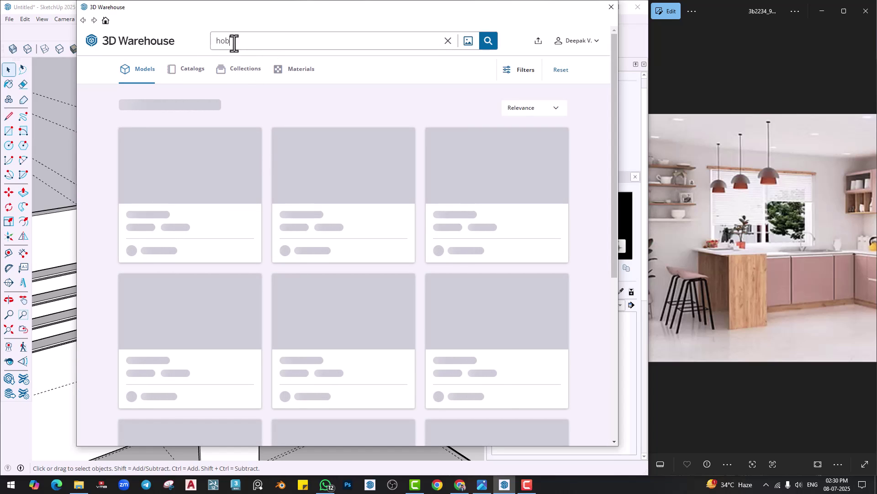
pyautogui.moveTo(233, 41); pyautogui.dragTo(201, 40)
pyautogui.write('window')
pyautogui.press('Return')
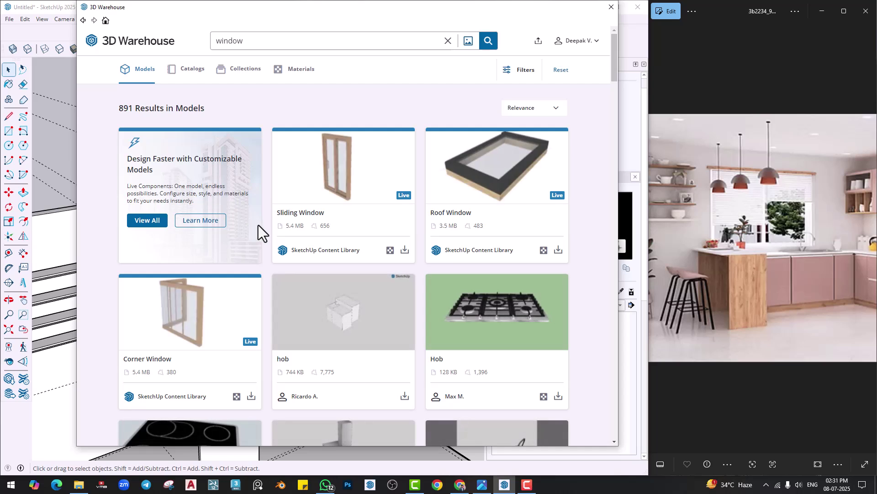
# Find the white-framed four-panel "window" model of 11 KB in the results and load it directly into the kitchen model.
pyautogui.scroll(-10, 258, 225)
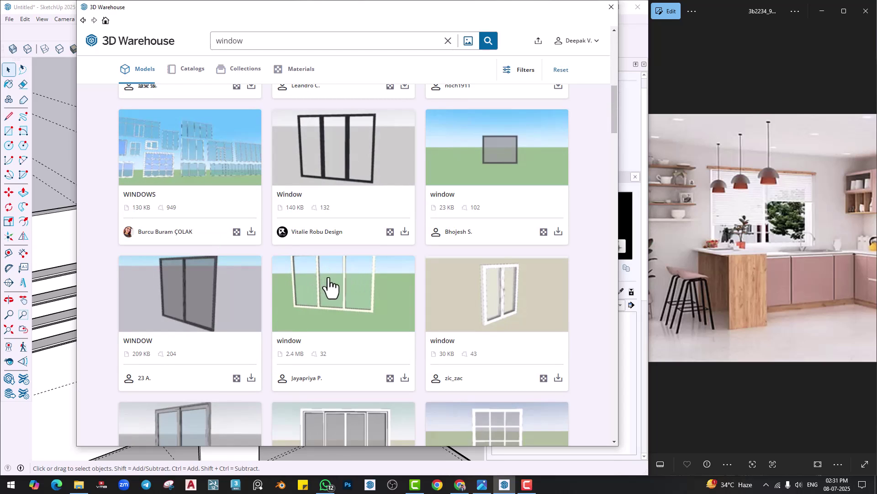
pyautogui.scroll(-3, 507, 297)
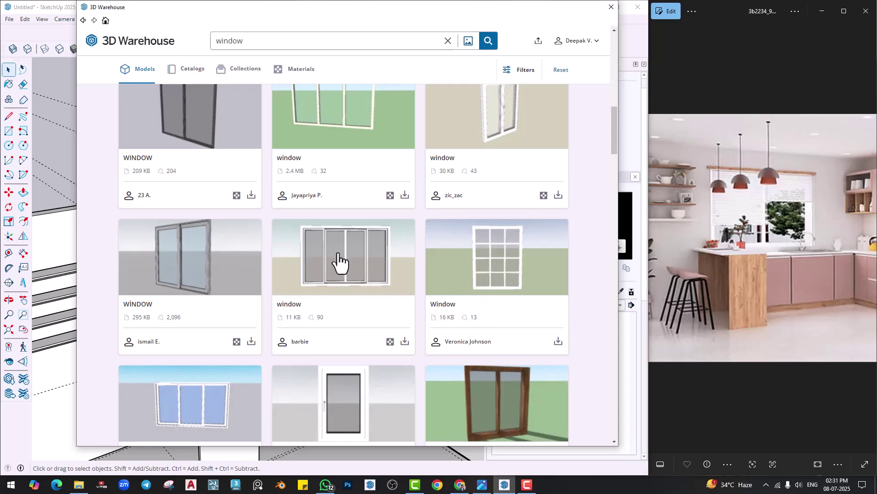
pyautogui.click(405, 341)
pyautogui.click(313, 238)
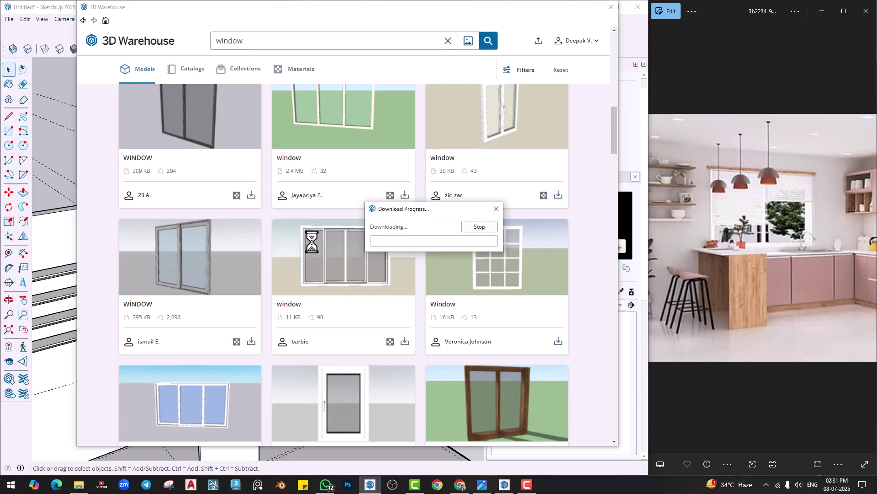
# Place the window component at the lower outer corner of the wall's window opening.
pyautogui.scroll(-3, 298, 280)
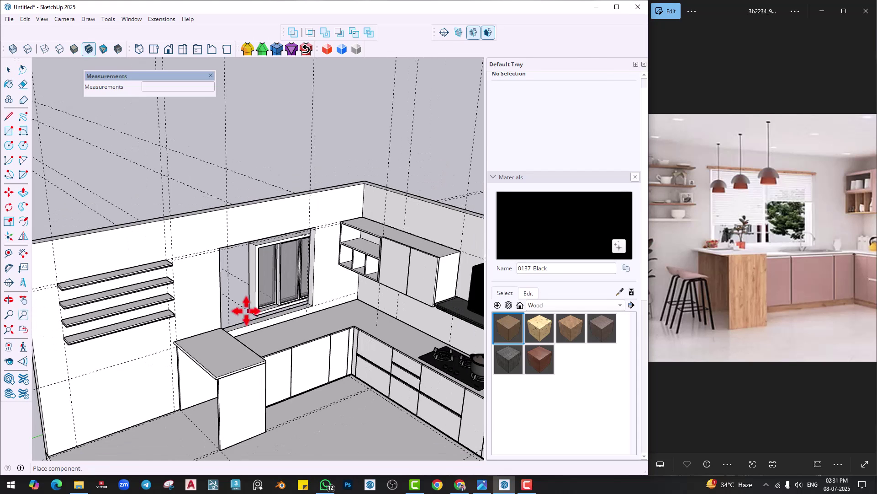
pyautogui.scroll(5, 245, 308)
pyautogui.scroll(5, 221, 328)
pyautogui.scroll(-5, 220, 328)
pyautogui.moveTo(316, 347); pyautogui.dragTo(615, 369, button='middle')
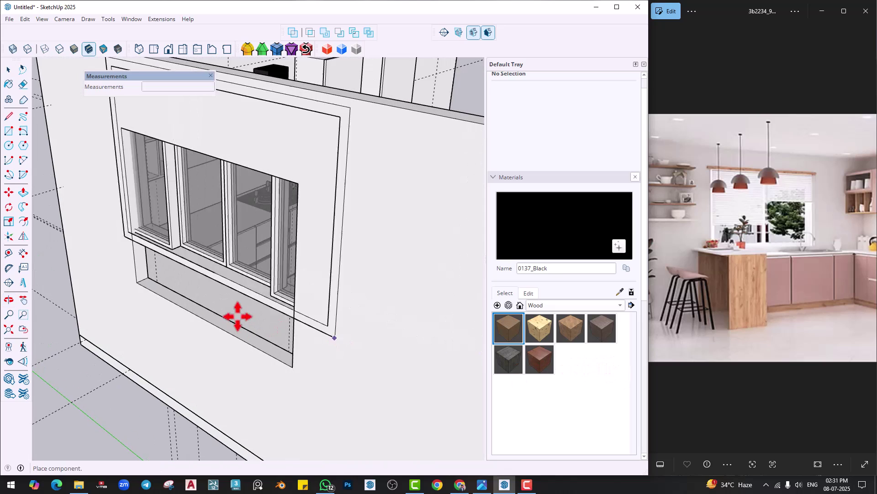
pyautogui.click(293, 367)
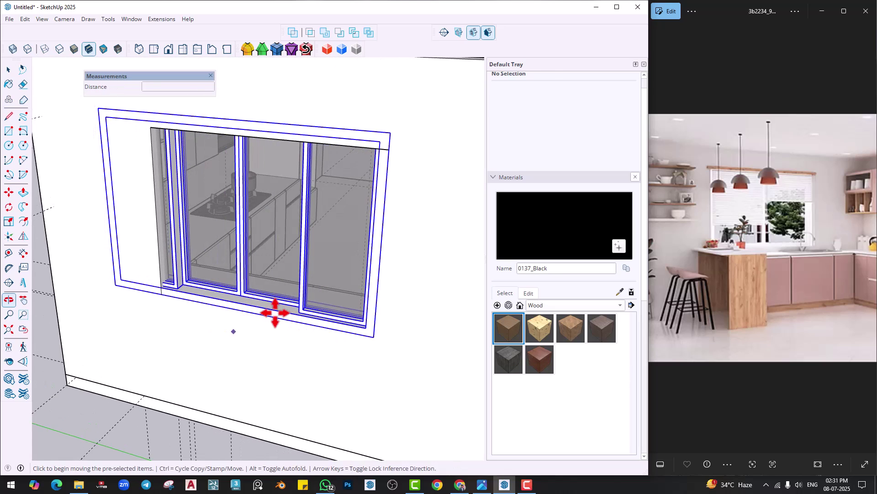
# Scale the window component in width and height to fit the wall opening.
pyautogui.press('s')
pyautogui.moveTo(106, 152); pyautogui.dragTo(137, 182)
pyautogui.moveTo(266, 189); pyautogui.dragTo(263, 180)
pyautogui.moveTo(147, 255); pyautogui.dragTo(174, 247)
# Scale down the window component's depth from the room side so it fits within the wall thickness, and deselect it.
pyautogui.moveTo(270, 325); pyautogui.dragTo(202, 326, button='middle')
pyautogui.scroll(2, 208, 232)
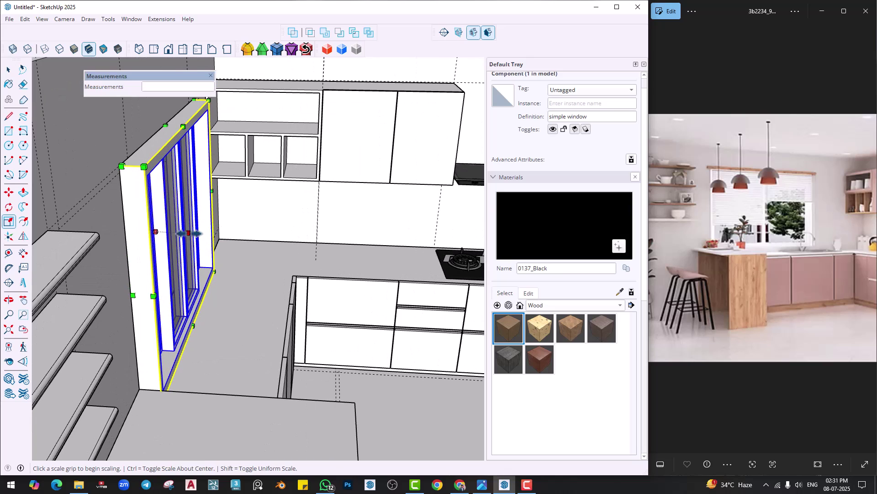
pyautogui.moveTo(190, 233); pyautogui.dragTo(163, 230)
pyautogui.moveTo(176, 282); pyautogui.dragTo(323, 316, button='middle')
pyautogui.press('space')
pyautogui.click(123, 409)
# Search the 3D Warehouse models for "blind".
pyautogui.moveTo(315, 350); pyautogui.dragTo(304, 309, button='middle')
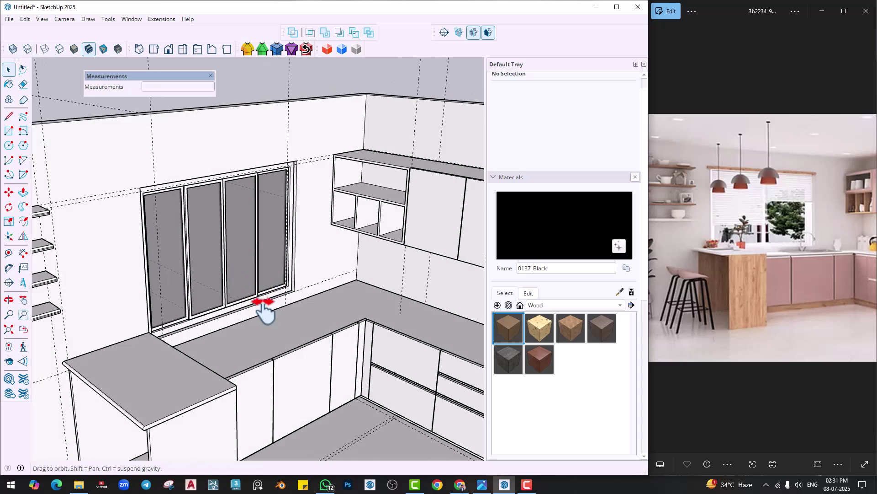
pyautogui.scroll(3, 258, 306)
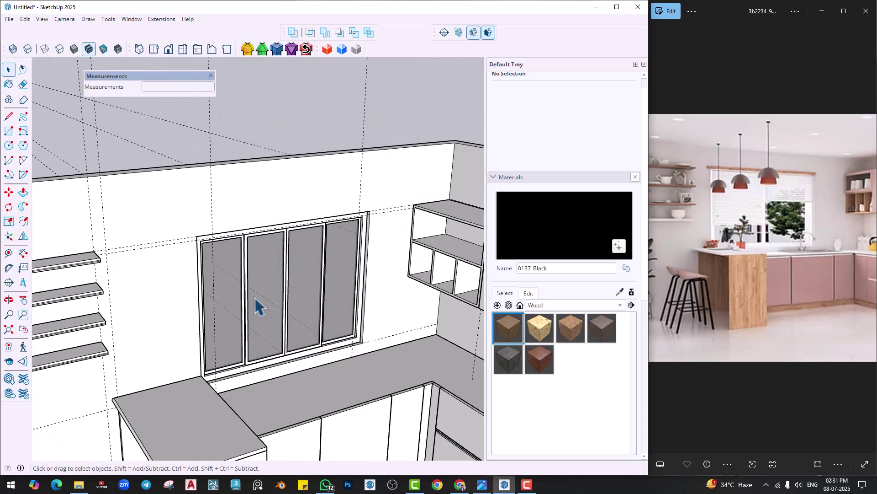
pyautogui.click(132, 19)
pyautogui.click(142, 87)
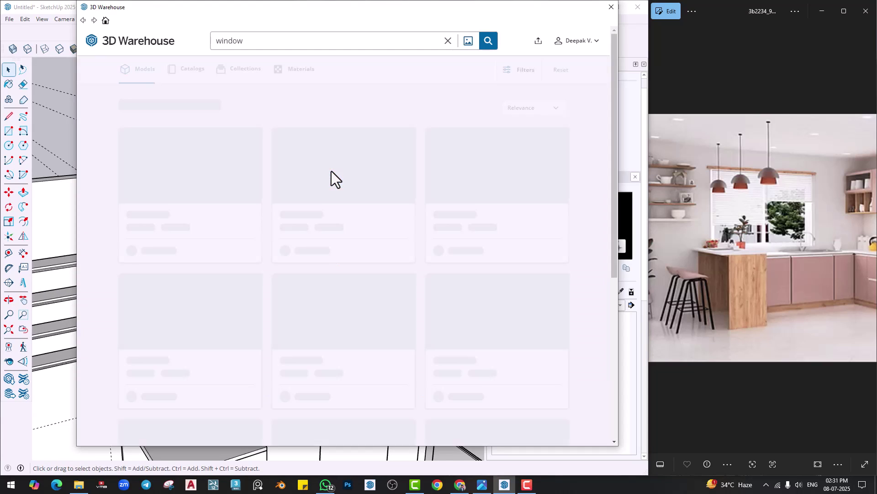
pyautogui.doubleClick(221, 43)
pyautogui.write('b')
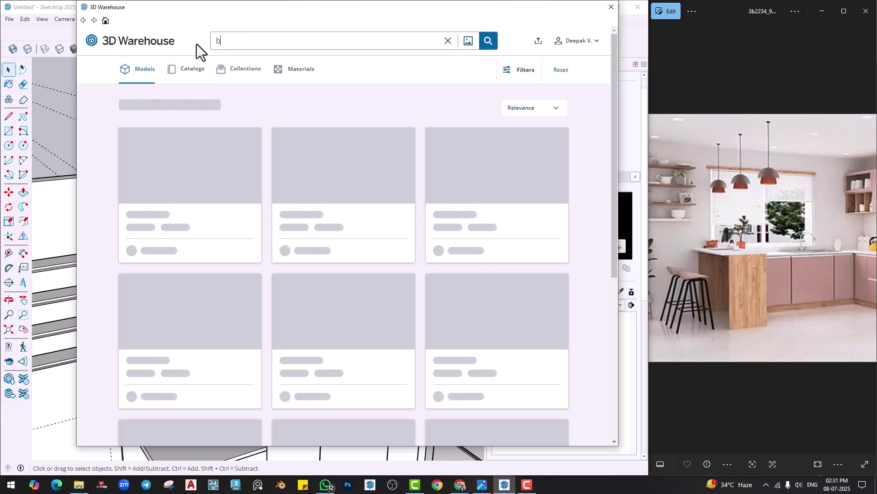
pyautogui.write('lind')
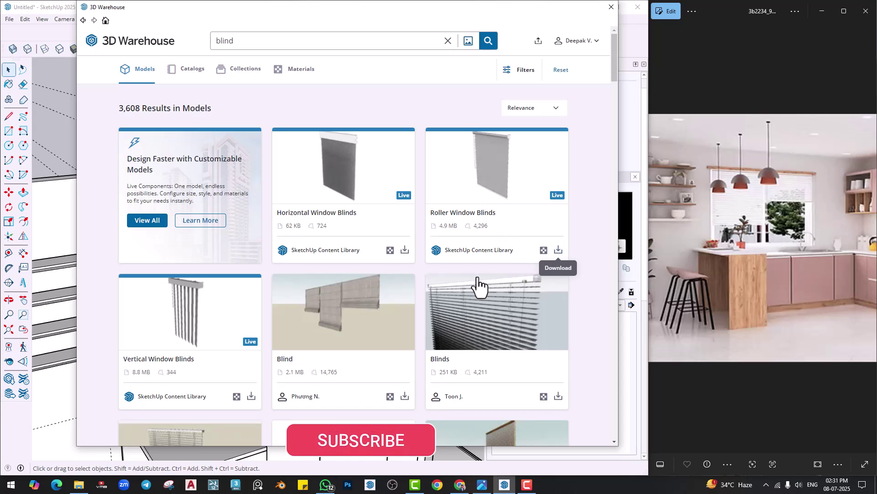
# Find the brown "Blind" model of 144 KB in the results and load it directly into the kitchen model.
pyautogui.scroll(-2, 478, 285)
pyautogui.scroll(-2, 454, 244)
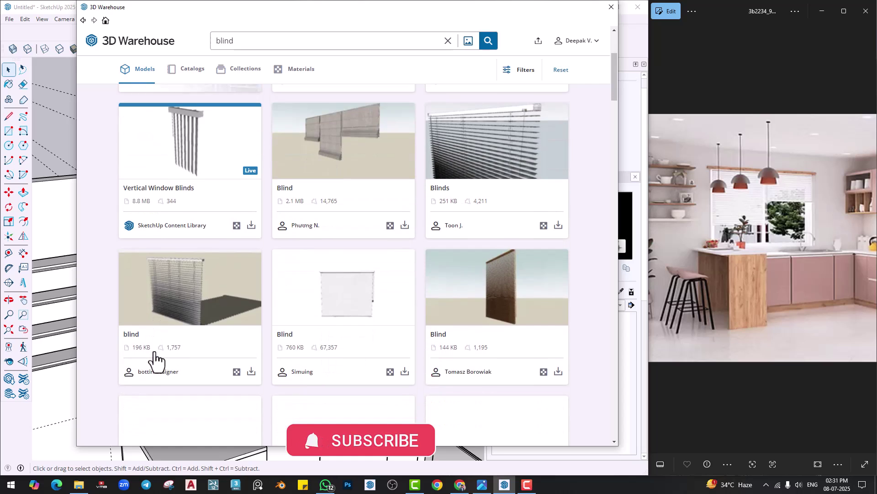
pyautogui.scroll(-2, 261, 297)
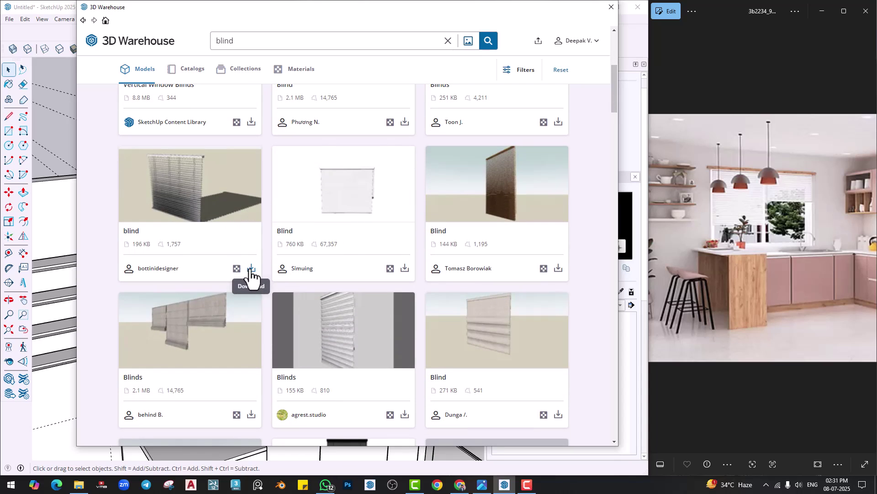
pyautogui.click(557, 269)
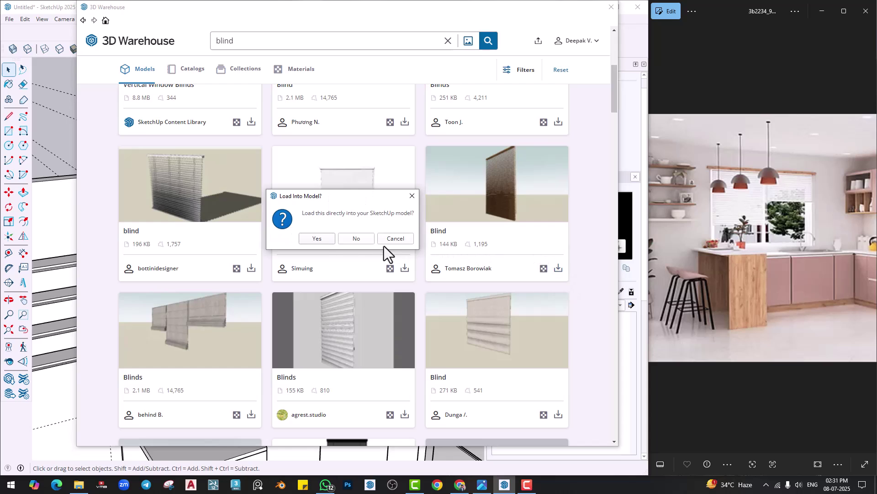
pyautogui.click(302, 239)
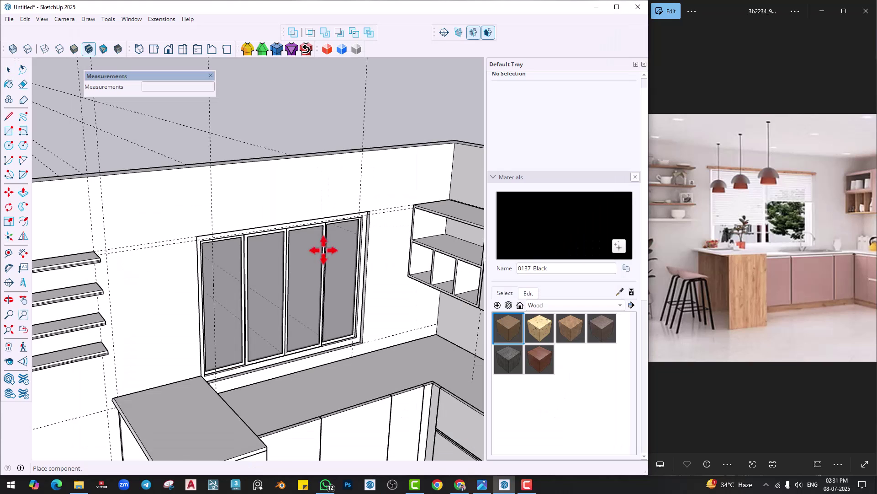
# Place the blind component outside the room by the open floor edge and rotate it 90° in the horizontal plane.
pyautogui.scroll(-6, 197, 254)
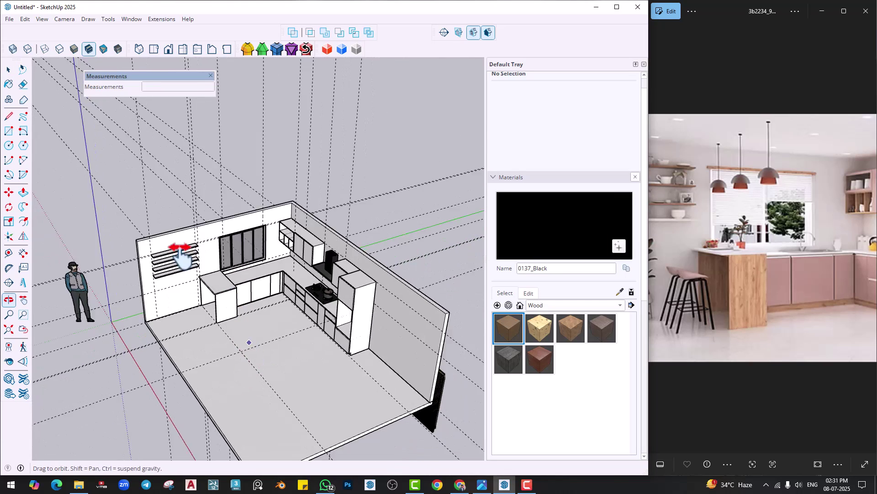
pyautogui.click(344, 352)
pyautogui.scroll(4, 304, 343)
pyautogui.press('q')
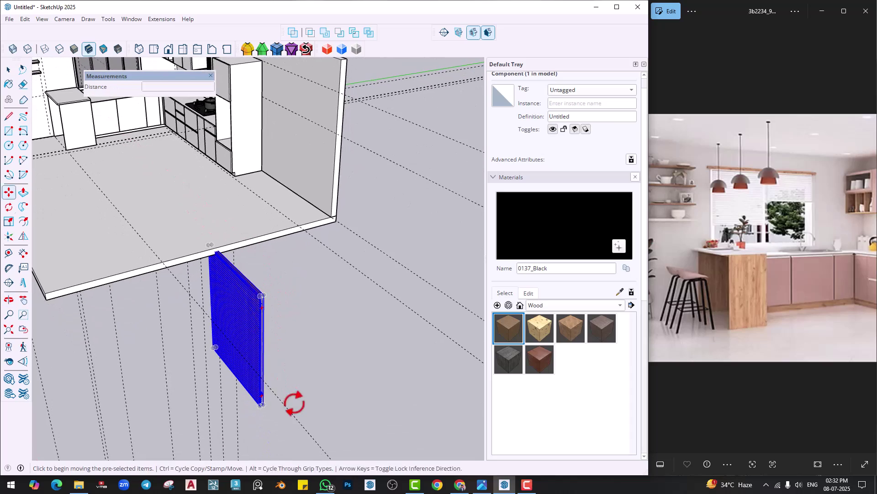
pyautogui.click(307, 369)
pyautogui.write('90')
pyautogui.press('Return')
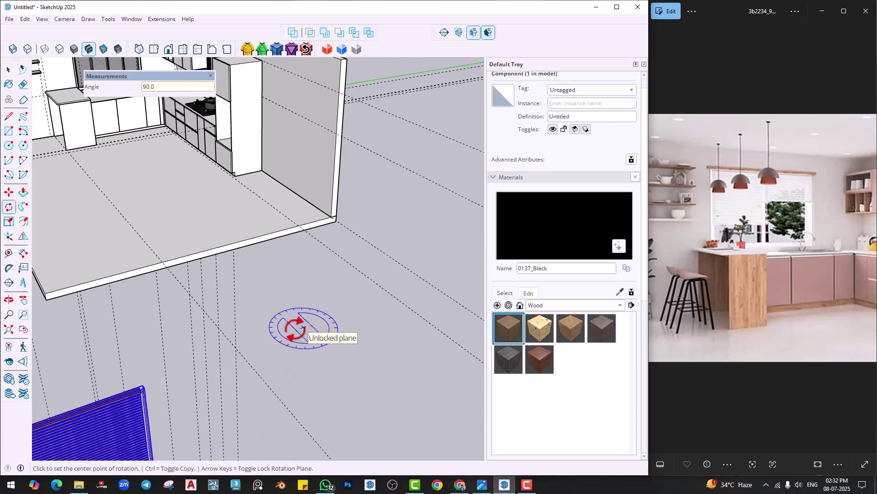
# Move the brown blind by its bottom corner onto the lower corner of the window beside the peninsula counter.
pyautogui.moveTo(265, 356); pyautogui.dragTo(418, 235, button='middle')
pyautogui.press('m')
pyautogui.scroll(6, 294, 345)
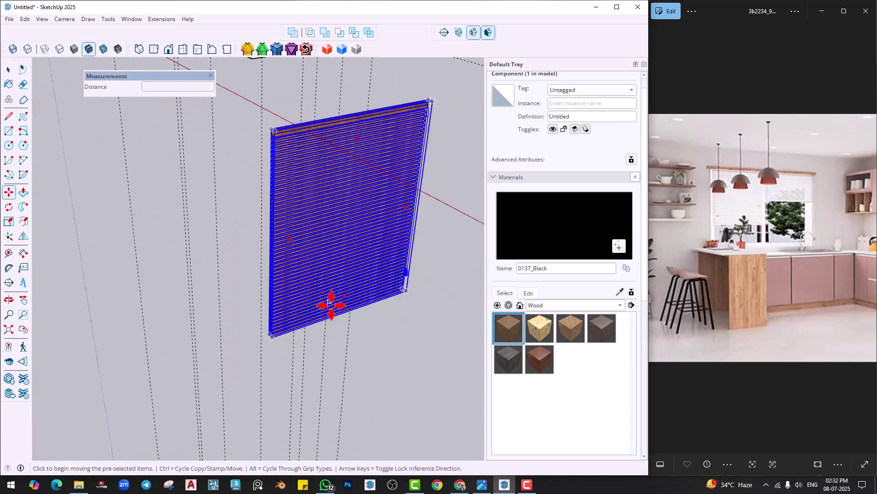
pyautogui.scroll(5, 246, 350)
pyautogui.scroll(-3, 260, 347)
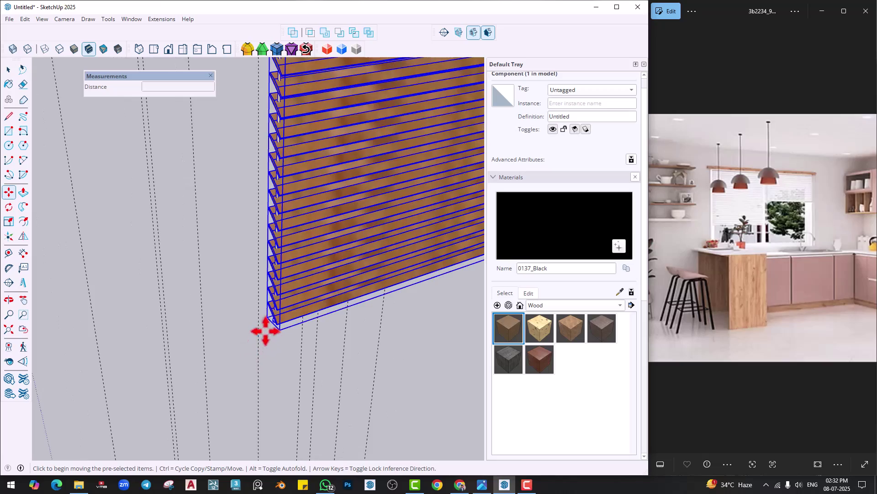
pyautogui.click(265, 320)
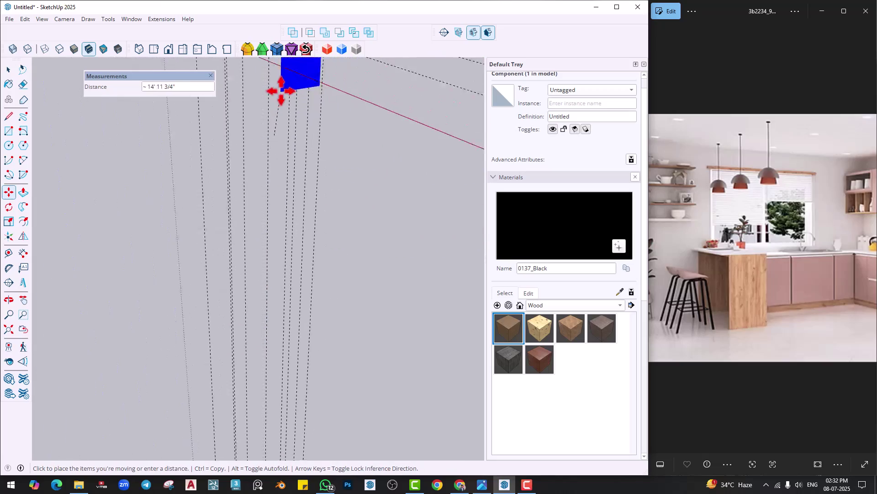
pyautogui.scroll(-5, 235, 295)
pyautogui.scroll(8, 235, 302)
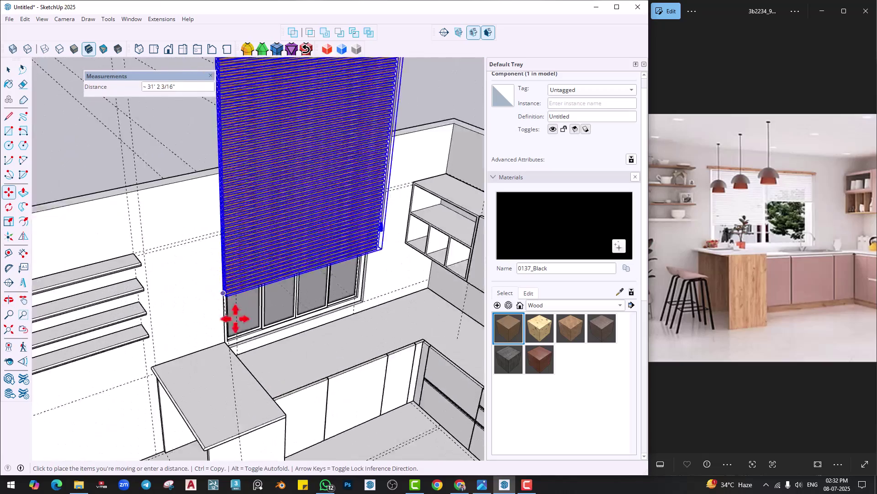
pyautogui.scroll(-3, 210, 342)
pyautogui.scroll(6, 225, 339)
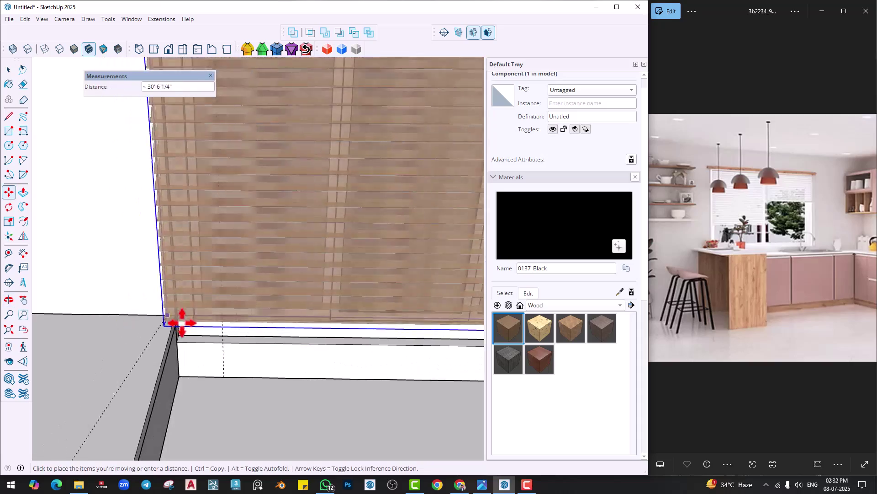
pyautogui.click(174, 338)
# Scale down the brown blind's height from its top edge to match the window opening, and deselect it.
pyautogui.moveTo(174, 338); pyautogui.dragTo(268, 313, button='middle')
pyautogui.press('s')
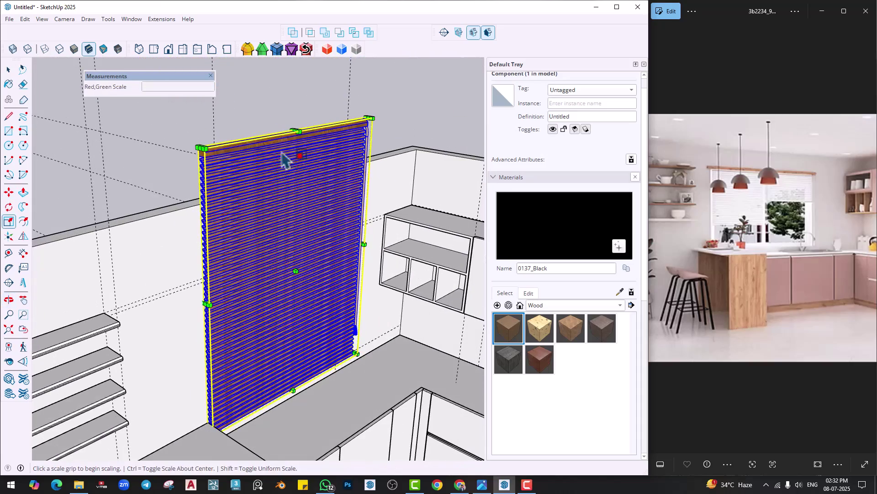
pyautogui.moveTo(294, 132); pyautogui.dragTo(276, 235)
pyautogui.scroll(2, 322, 253)
pyautogui.scroll(1, 322, 254)
pyautogui.press('space')
pyautogui.scroll(-2, 276, 231)
pyautogui.click(273, 159)
# Delete the brown blind and load the 78 KB "wooden blind" model from the 3D Warehouse directly into the kitchen model.
pyautogui.moveTo(253, 257); pyautogui.dragTo(278, 311, button='middle')
pyautogui.click(280, 313)
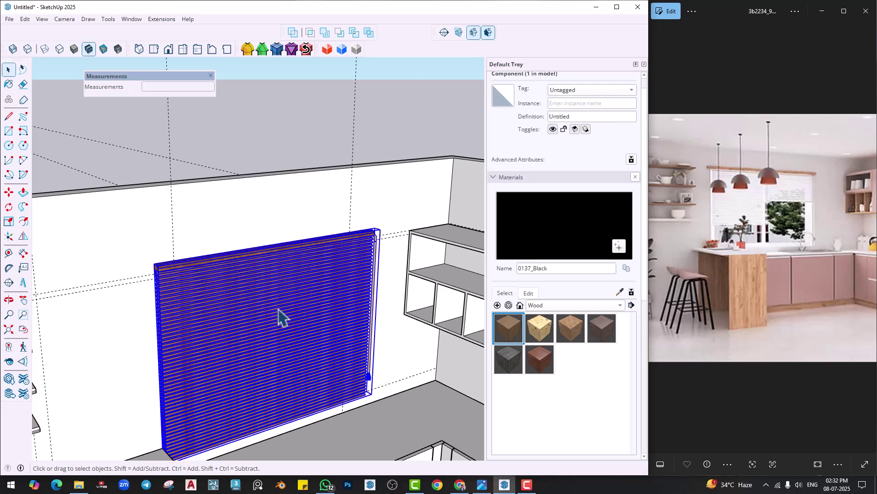
pyautogui.press('Delete')
pyautogui.click(129, 19)
pyautogui.click(151, 90)
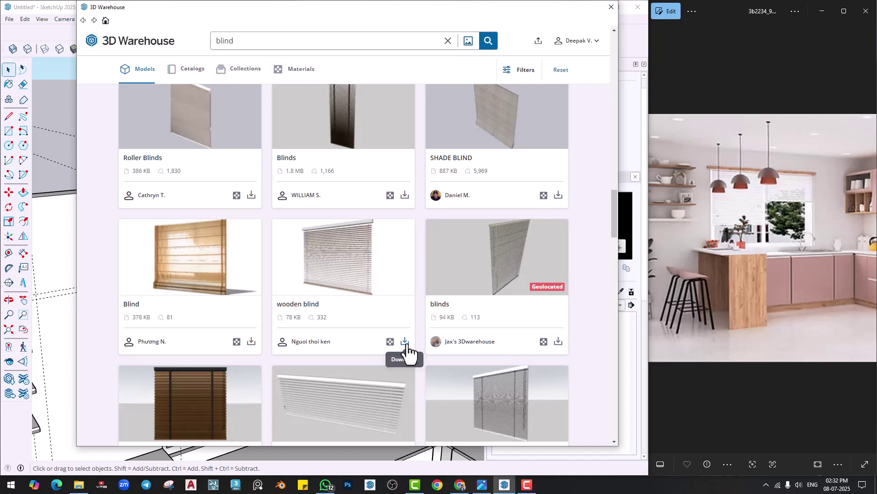
pyautogui.click(405, 342)
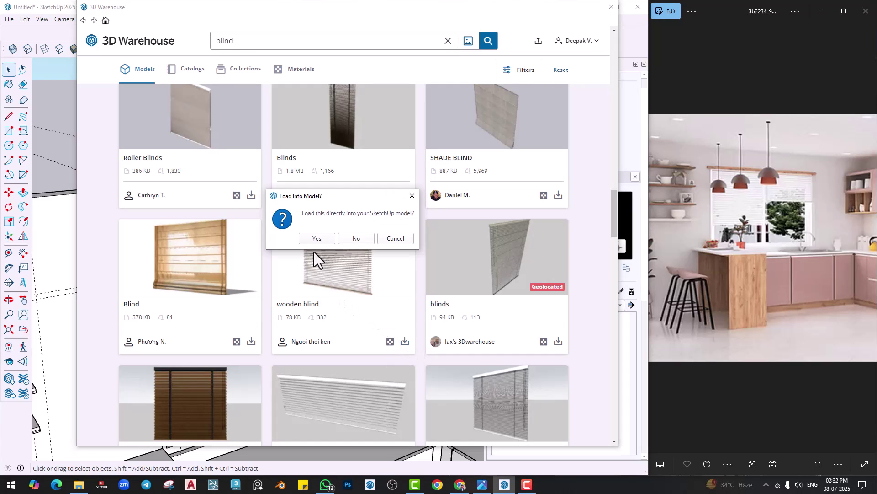
pyautogui.click(317, 238)
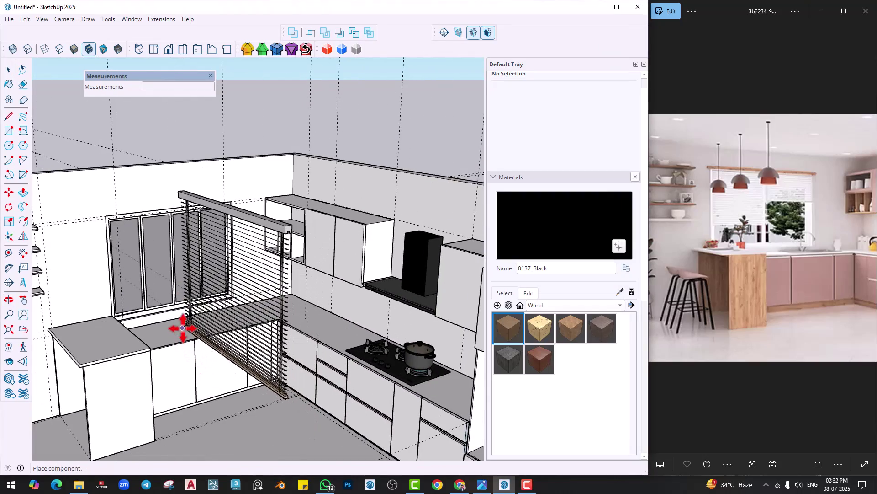
# Place the wooden blind inside the kitchen and rotate it in the horizontal plane until it is parallel to the window wall.
pyautogui.click(182, 328)
pyautogui.press('q')
pyautogui.click(261, 397)
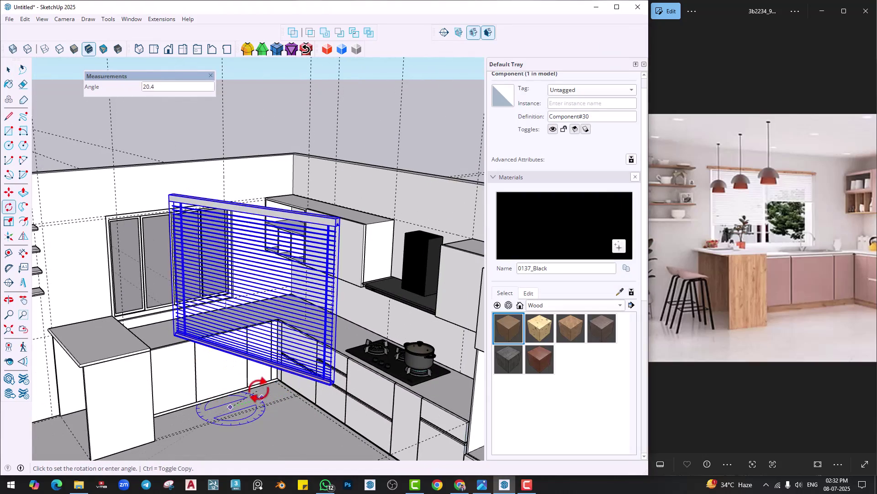
pyautogui.press('Return')
# Flip the wooden blind front to back about its plane parallel to the window wall.
pyautogui.scroll(5, 204, 359)
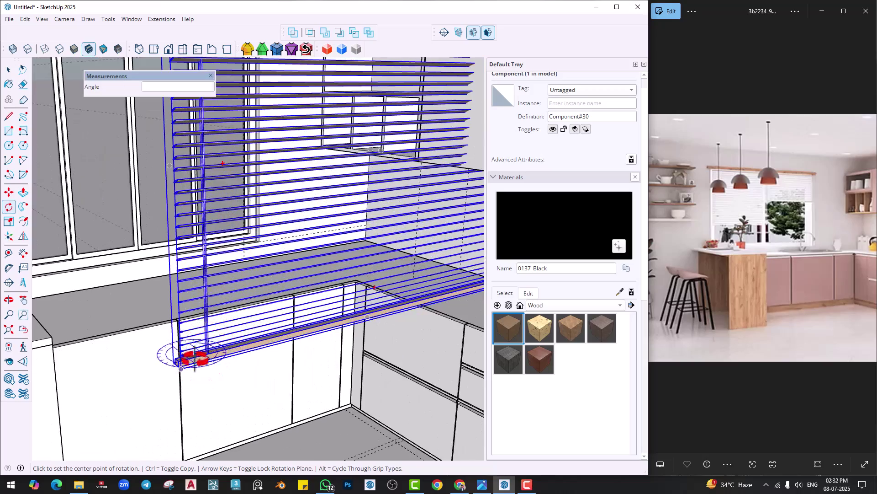
pyautogui.moveTo(196, 358); pyautogui.dragTo(234, 365, button='middle')
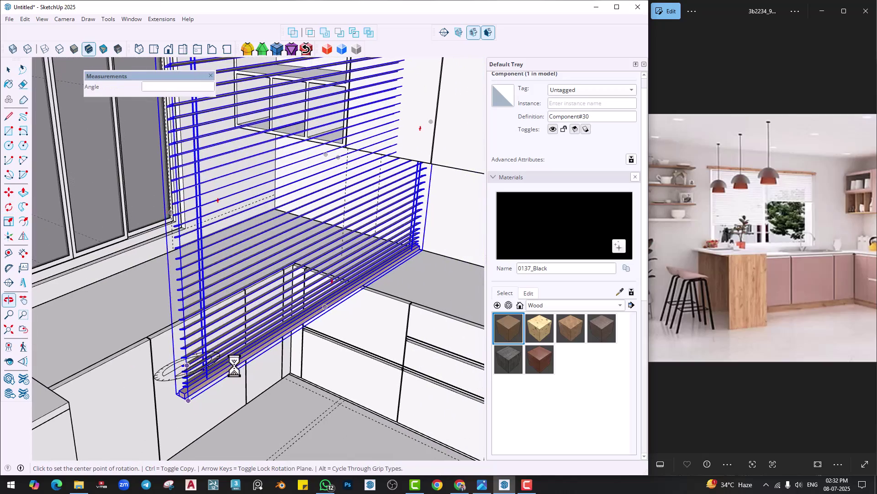
pyautogui.click(23, 236)
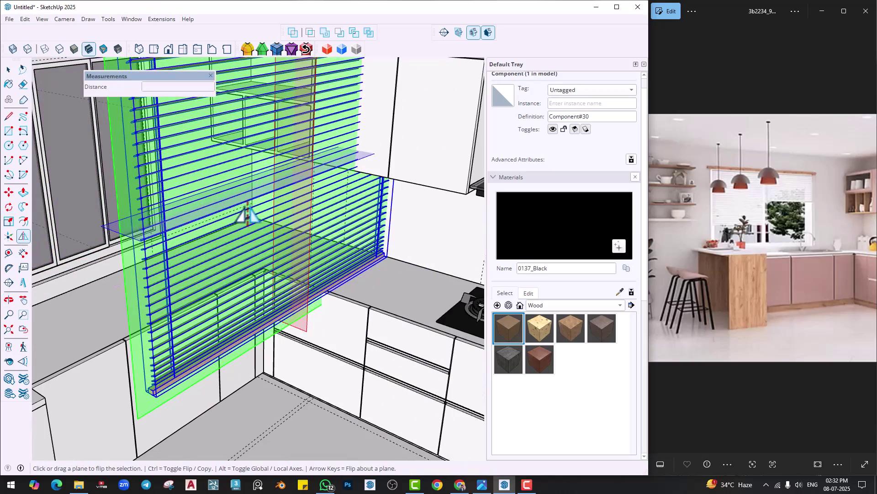
pyautogui.scroll(-1, 204, 343)
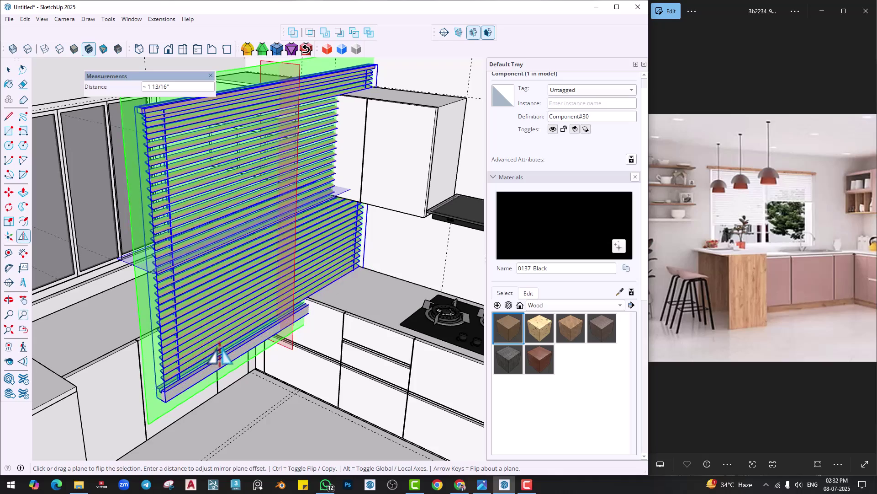
pyautogui.click(204, 252)
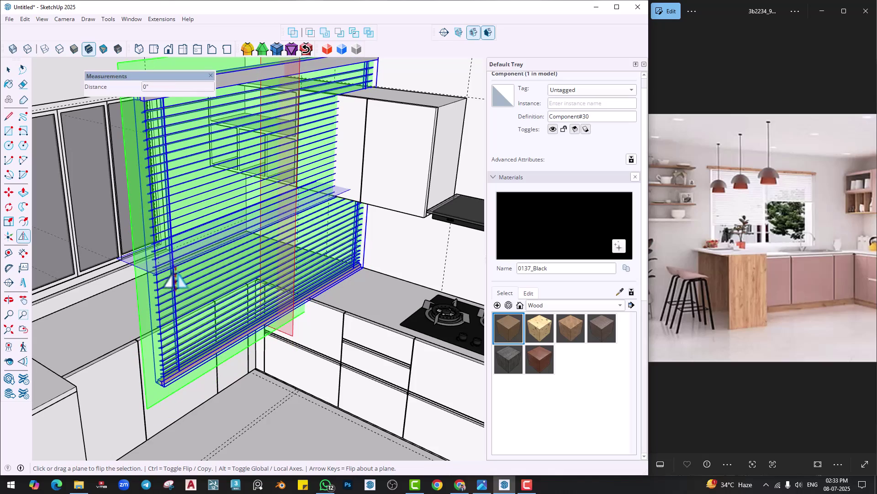
pyautogui.scroll(-1, 183, 356)
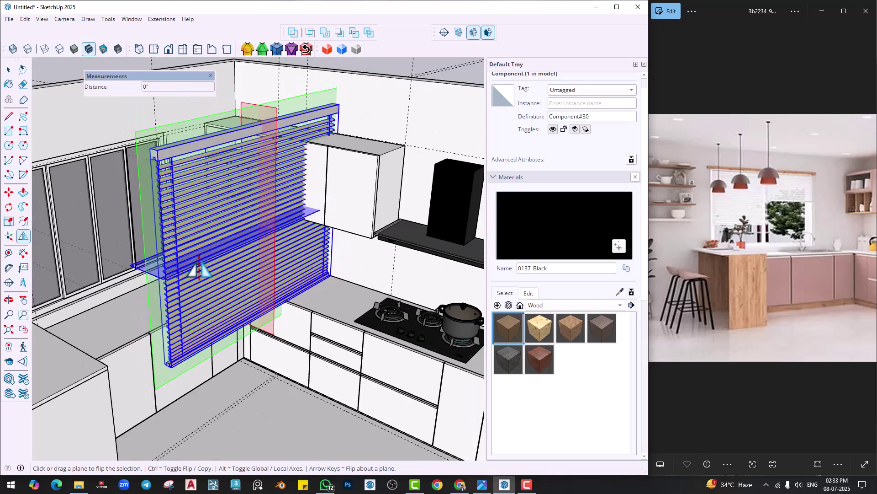
# Move the blind by the rear lower corner of its headrail onto the wall at the window's upper corner nearest the shelves.
pyautogui.keyDown('shift'); pyautogui.moveTo(198, 270); pyautogui.dragTo(211, 293, button='middle'); pyautogui.keyUp('shift')
pyautogui.press('m')
pyautogui.scroll(2, 166, 208)
pyautogui.click(163, 180)
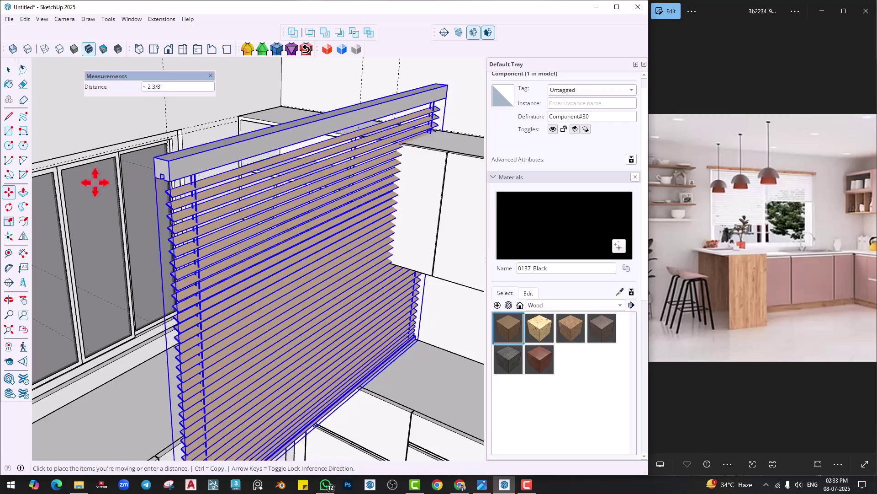
pyautogui.keyDown('shift'); pyautogui.moveTo(94, 182); pyautogui.dragTo(302, 196, button='middle'); pyautogui.keyUp('shift')
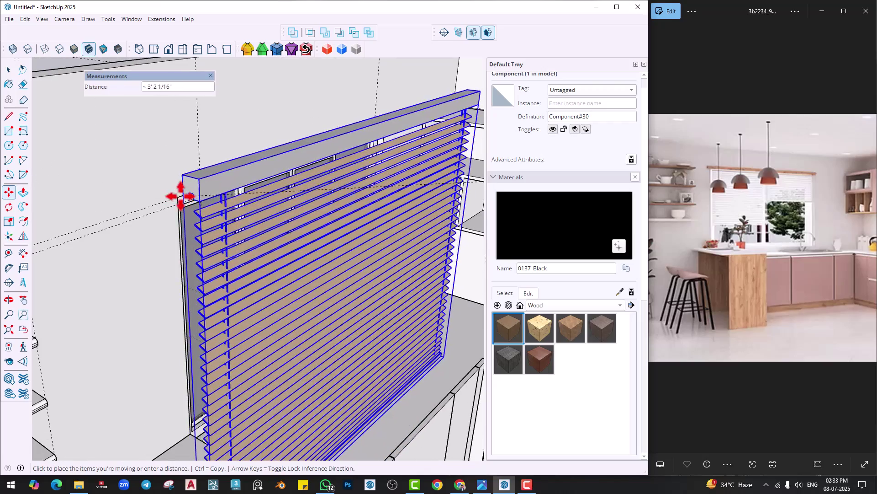
pyautogui.moveTo(178, 197); pyautogui.dragTo(300, 212, button='middle')
pyautogui.scroll(2, 256, 212)
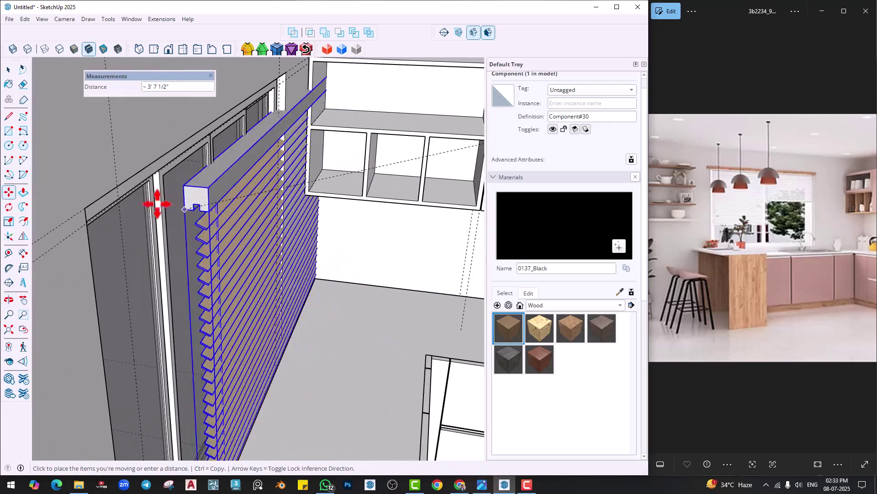
pyautogui.scroll(-5, 98, 236)
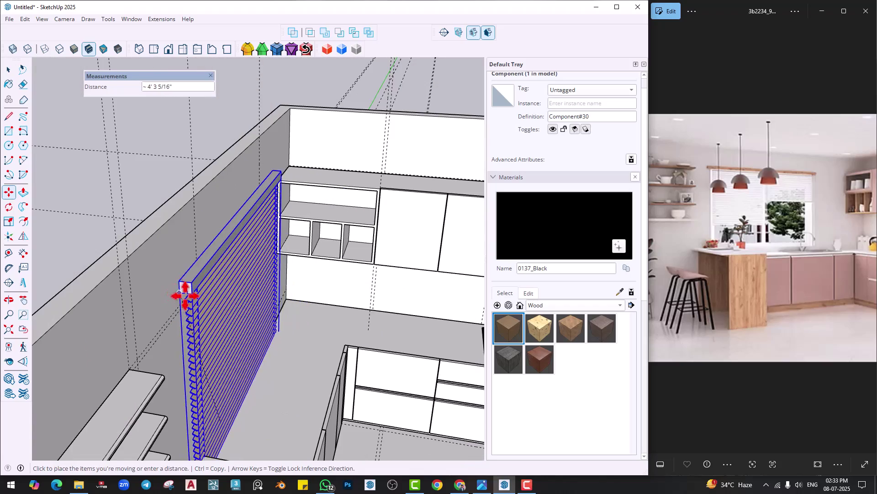
pyautogui.click(195, 293)
# Scale the blind's height from the bottom and its width from the wall-cabinet side, each to about 0.78, and deselect it.
pyautogui.moveTo(196, 293); pyautogui.dragTo(122, 305, button='middle')
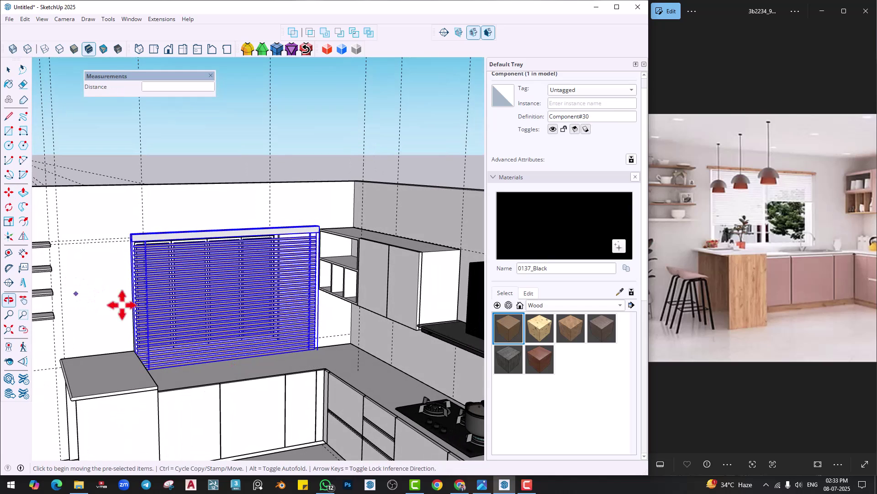
pyautogui.moveTo(251, 349); pyautogui.dragTo(268, 363, button='middle')
pyautogui.press('s')
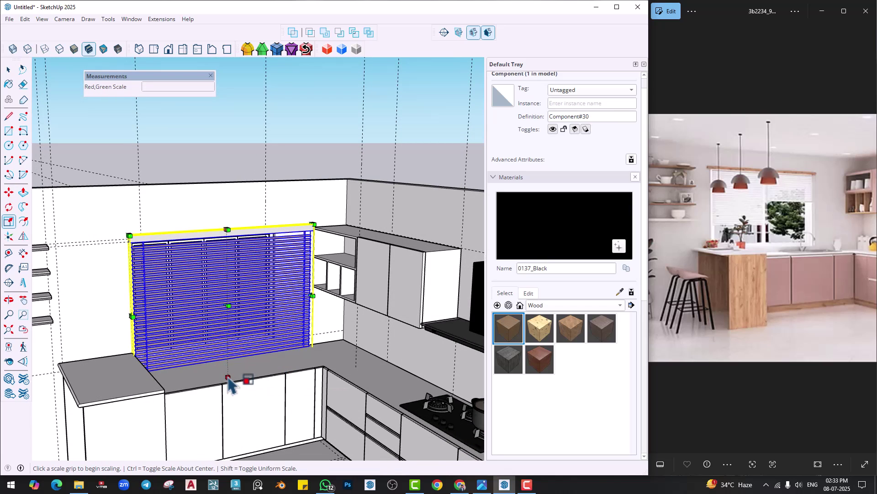
pyautogui.click(225, 375)
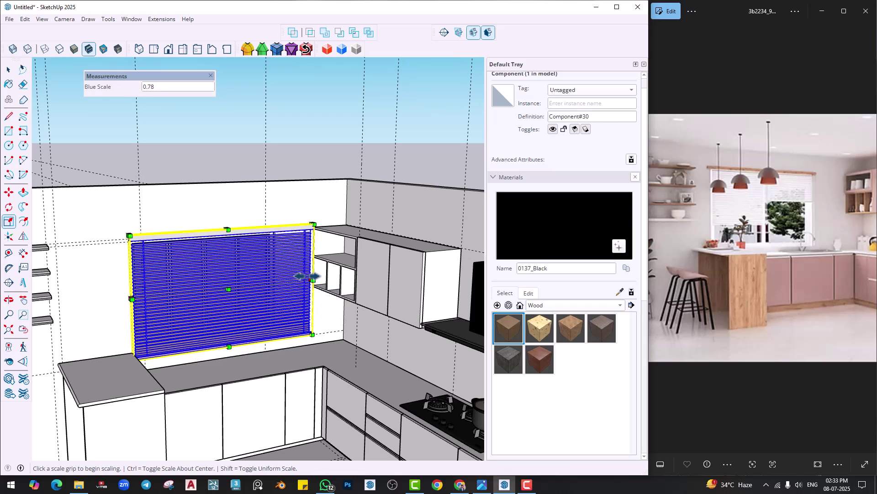
pyautogui.click(313, 278)
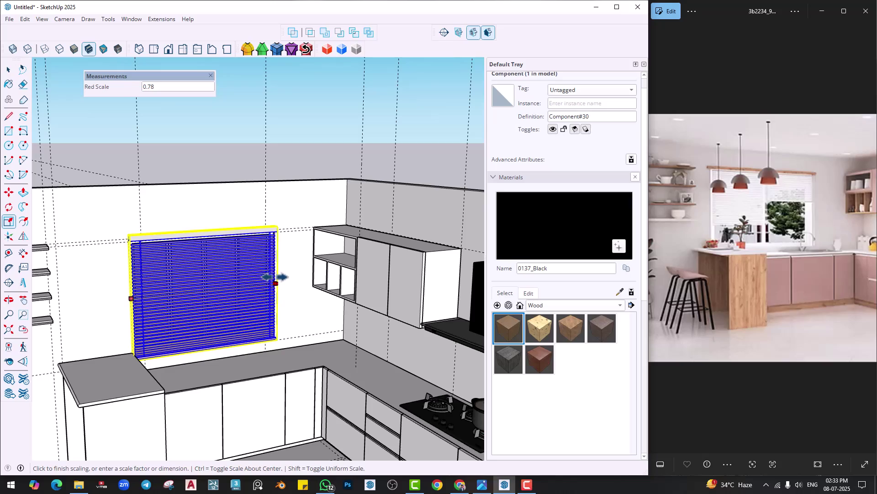
pyautogui.click(275, 277)
pyautogui.press('space')
pyautogui.click(234, 171)
# Adjust the blind's width from its shelf-side edge, using its lower corner above the counter as the reference point.
pyautogui.scroll(5, 206, 302)
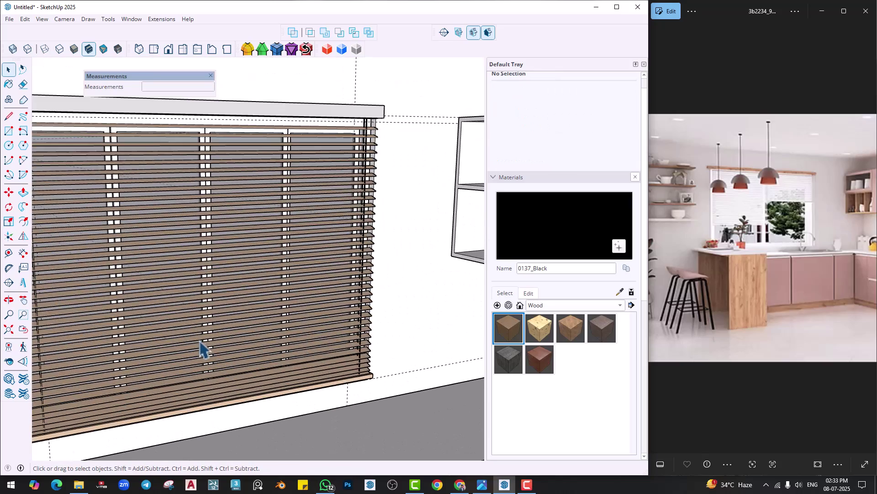
pyautogui.moveTo(200, 343)
pyautogui.mouseDown(button='middle')
pyautogui.moveTo(337, 349)
pyautogui.moveTo(323, 365)
pyautogui.moveTo(429, 365)
pyautogui.moveTo(209, 335)
pyautogui.moveTo(349, 339)
pyautogui.moveTo(362, 360)
pyautogui.moveTo(359, 401)
pyautogui.mouseUp(button='middle')
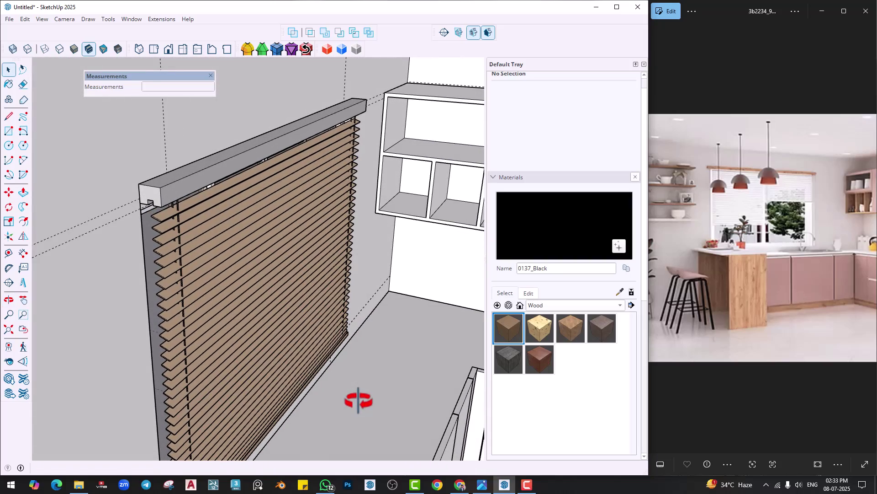
pyautogui.scroll(-10, 273, 339)
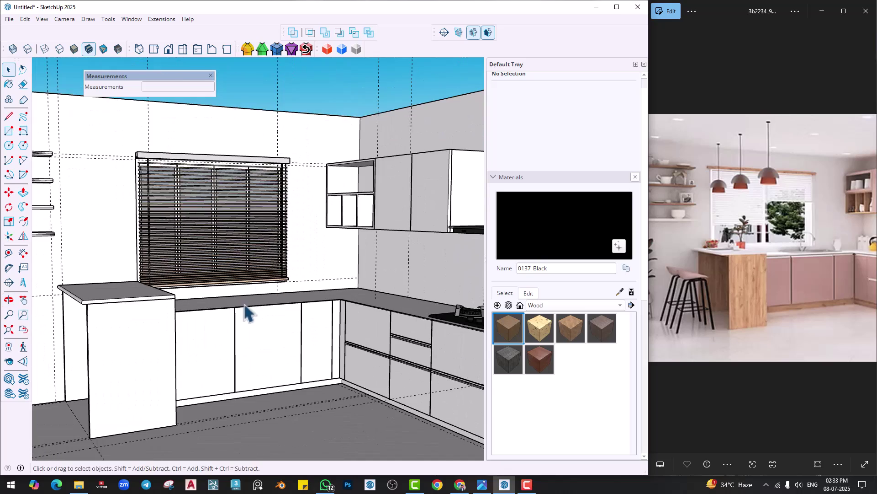
pyautogui.moveTo(215, 327); pyautogui.dragTo(236, 338, button='middle')
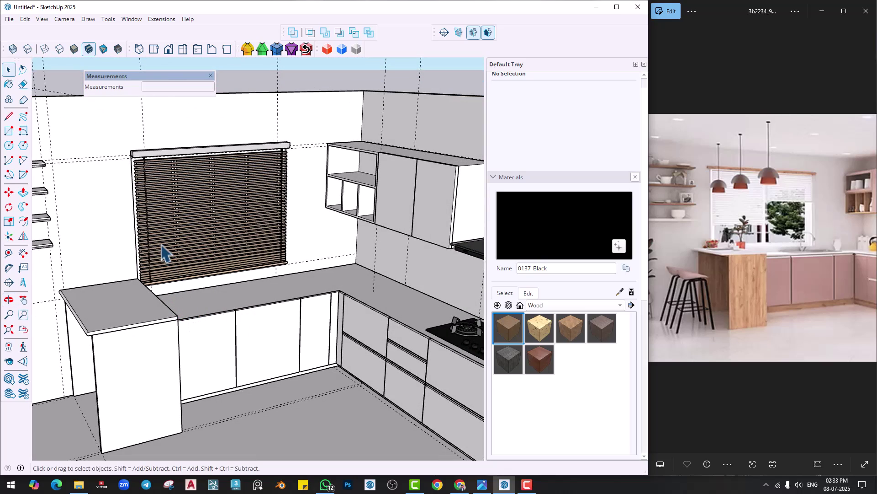
pyautogui.click(161, 245)
pyautogui.scroll(3, 162, 247)
pyautogui.press('s')
pyautogui.scroll(2, 132, 253)
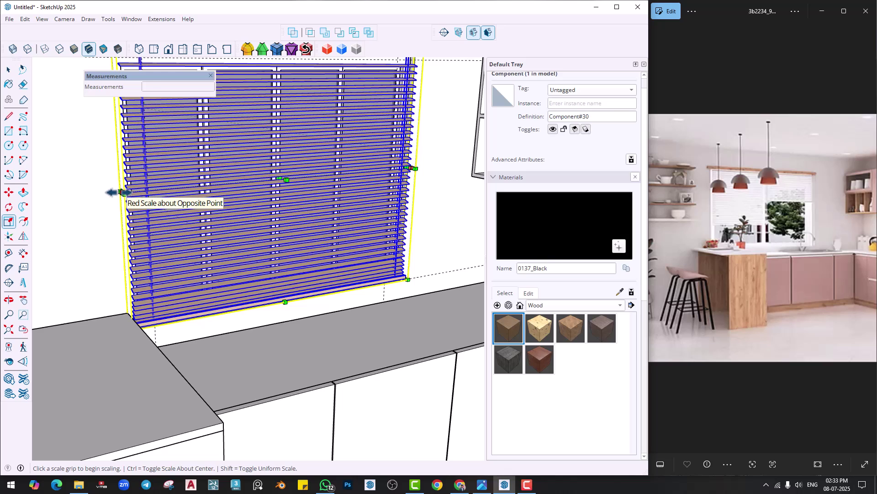
pyautogui.click(122, 192)
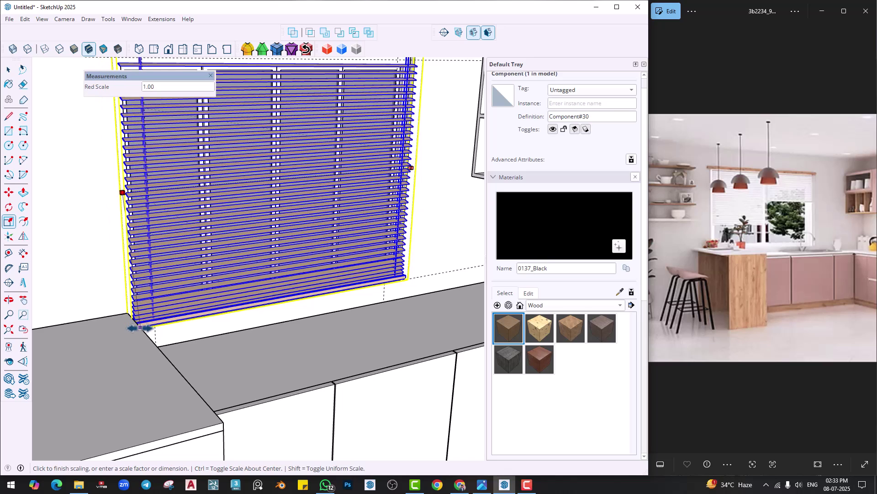
pyautogui.click(140, 328)
pyautogui.press('space')
pyautogui.click(264, 356)
# Delete the gas hob together with the pot from the countertop.
pyautogui.scroll(-5, 264, 346)
pyautogui.moveTo(264, 342); pyautogui.dragTo(276, 319, button='middle')
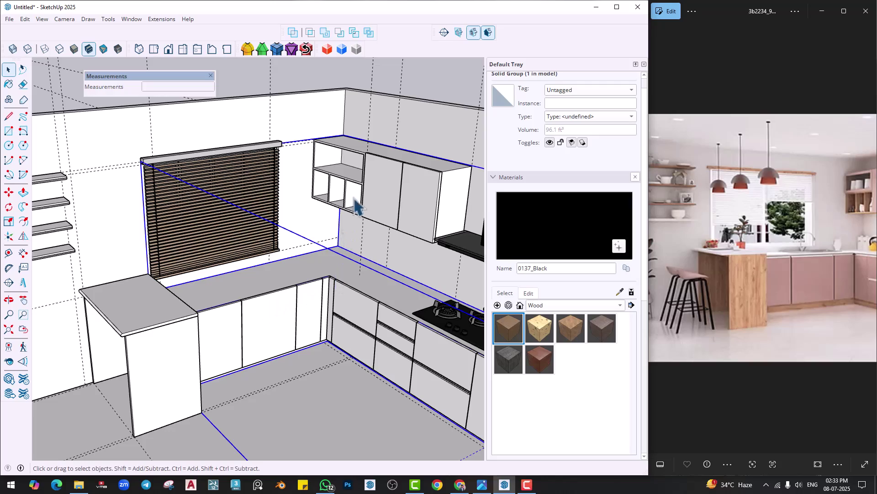
pyautogui.scroll(5, 377, 162)
pyautogui.moveTo(377, 164)
pyautogui.mouseDown(button='middle')
pyautogui.moveTo(370, 206)
pyautogui.moveTo(388, 356)
pyautogui.moveTo(333, 248)
pyautogui.moveTo(335, 228)
pyautogui.moveTo(290, 237)
pyautogui.moveTo(377, 237)
pyautogui.moveTo(315, 231)
pyautogui.moveTo(376, 260)
pyautogui.moveTo(368, 257)
pyautogui.mouseUp(button='middle')
pyautogui.scroll(-3, 386, 356)
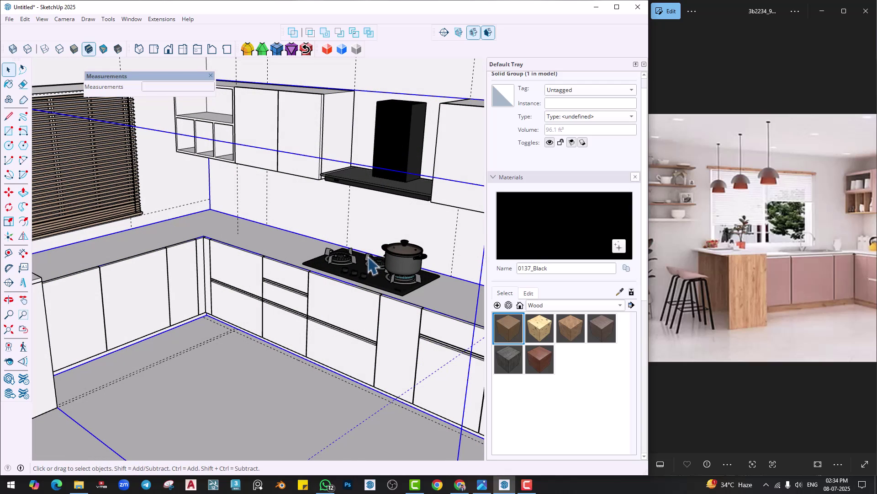
pyautogui.moveTo(358, 273)
pyautogui.mouseDown(button='middle')
pyautogui.moveTo(289, 268)
pyautogui.moveTo(273, 249)
pyautogui.mouseUp(button='middle')
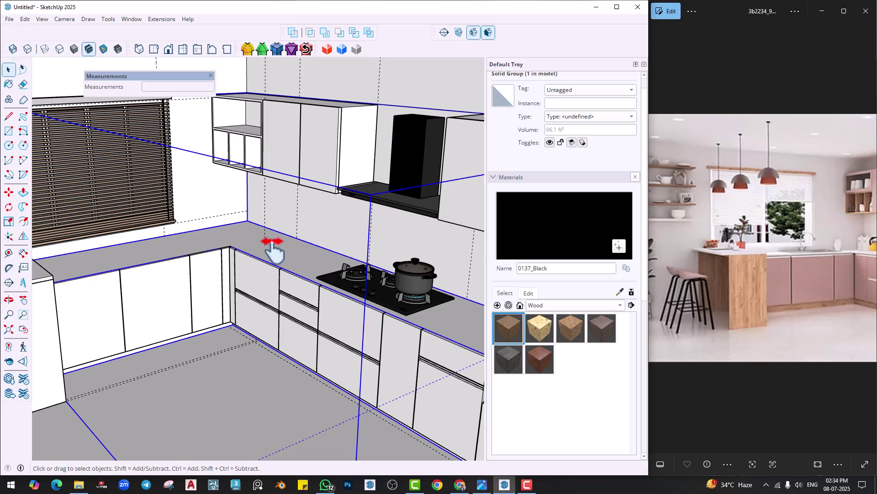
pyautogui.click(416, 292)
pyautogui.press('Delete')
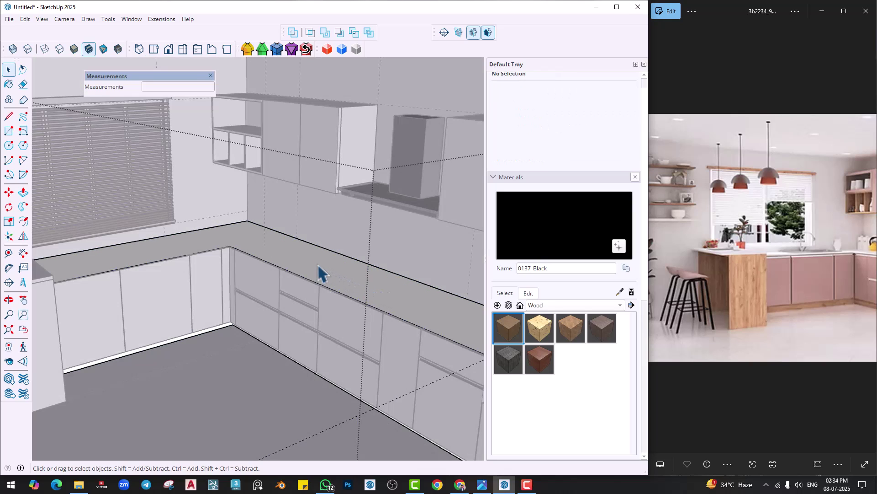
# Copy the L-shaped countertop face with its edges, leave the cabinet group, and paste the copy in place outside it.
pyautogui.doubleClick(307, 266)
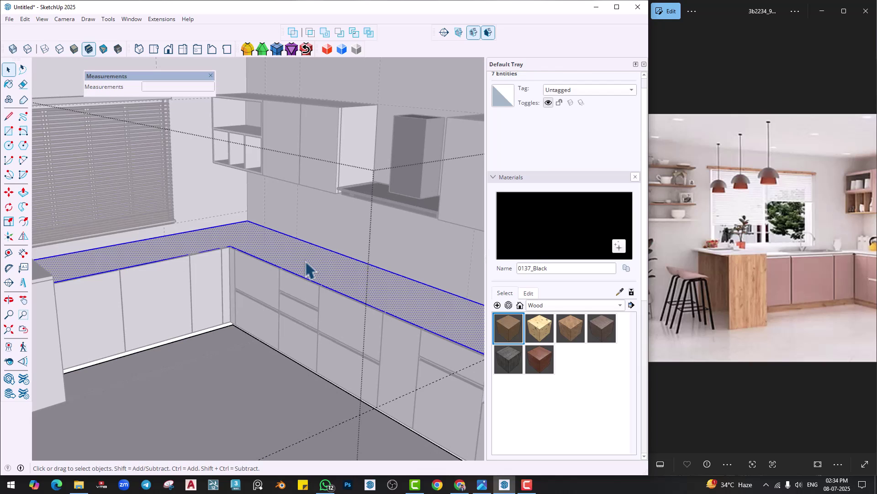
pyautogui.click(30, 18)
pyautogui.click(69, 64)
pyautogui.press('Escape')
pyautogui.click(23, 21)
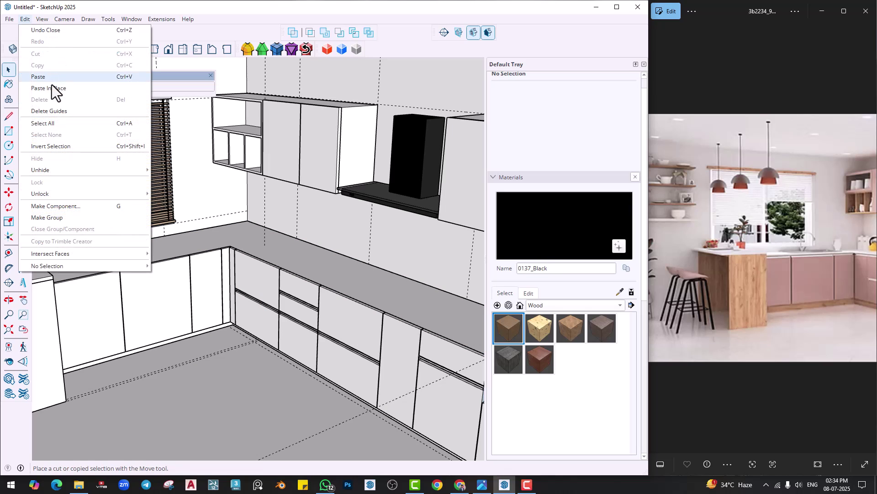
pyautogui.click(52, 87)
# Push/Pull the pasted countertop face up by 2 inches.
pyautogui.scroll(3, 343, 275)
pyautogui.press('p')
pyautogui.click(354, 292)
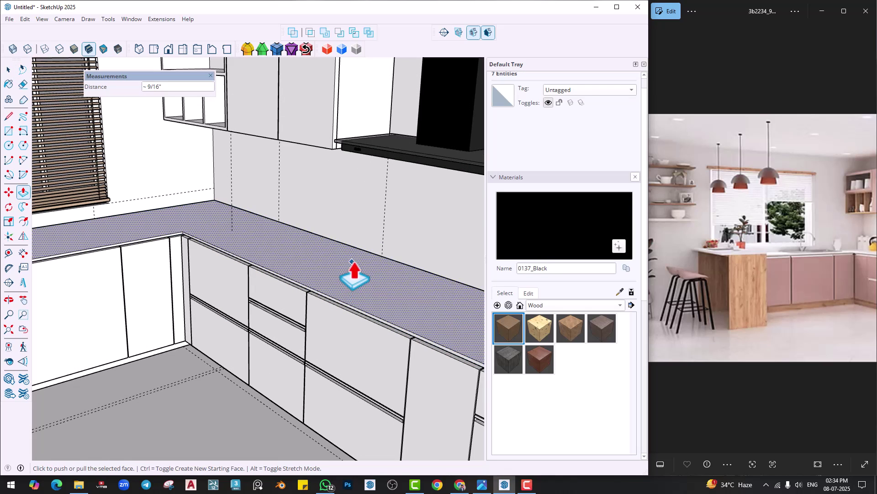
pyautogui.hotkey('ctrl', 'z')
pyautogui.click(347, 280)
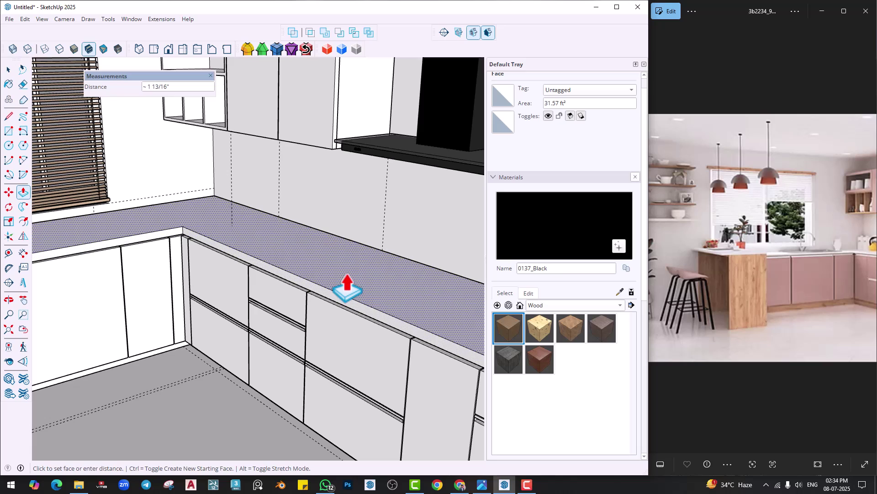
pyautogui.press('Return')
# Copy the countertop's two lower front edges 1 inch upward to split its front faces along both runs.
pyautogui.scroll(2, 352, 320)
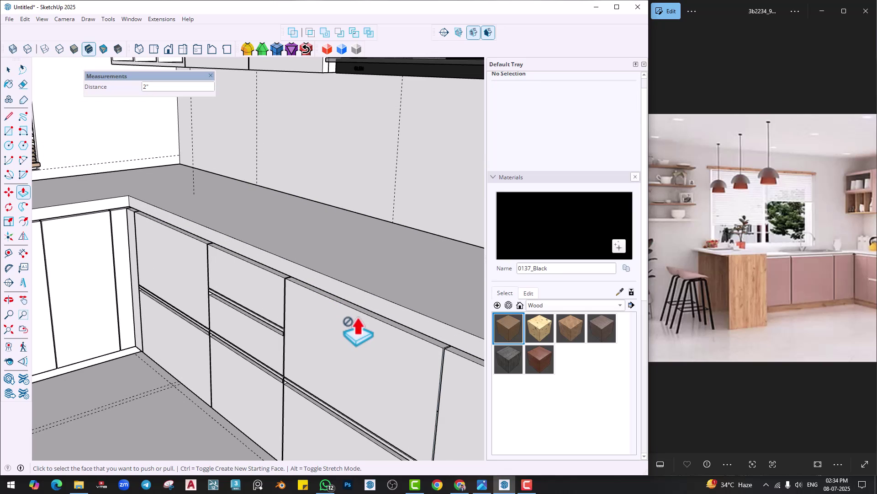
pyautogui.scroll(4, 358, 320)
pyautogui.press('space')
pyautogui.click(351, 293)
pyautogui.scroll(-3, 344, 302)
pyautogui.moveTo(233, 270); pyautogui.dragTo(144, 249, button='middle')
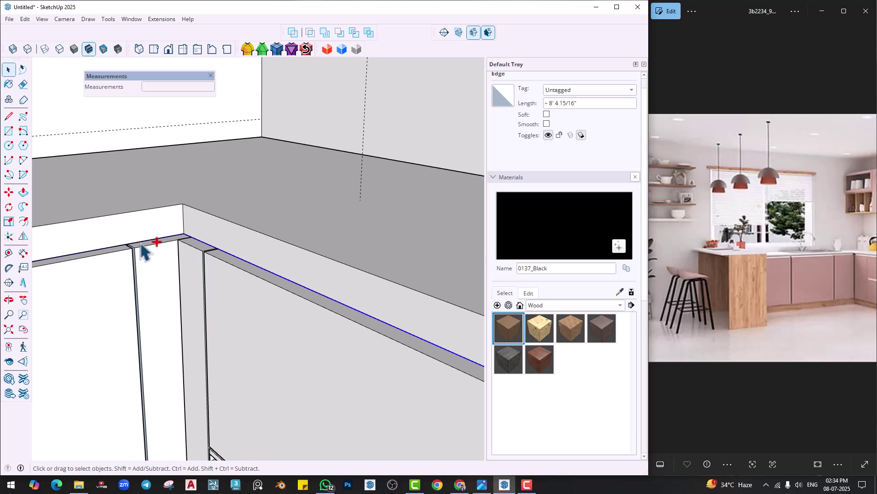
pyautogui.press('m')
pyautogui.scroll(4, 190, 238)
pyautogui.press('ctrl')
pyautogui.click(177, 227)
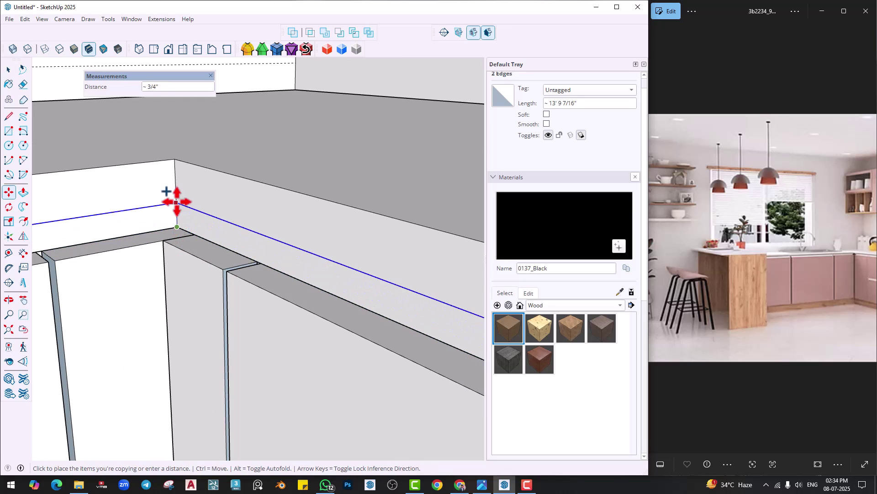
pyautogui.write('1')
pyautogui.press('Return')
# Push/Pull the upper front strips of both countertop runs outward by 1 inch to form an overhanging edge.
pyautogui.press('p')
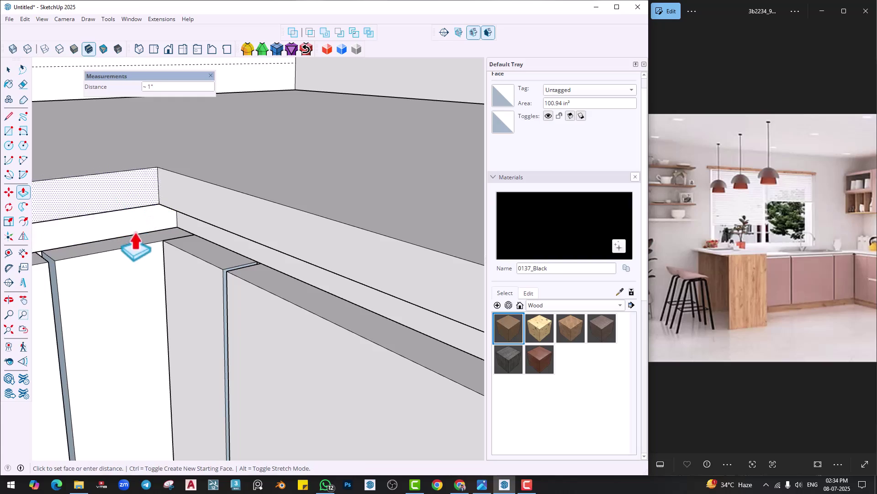
pyautogui.moveTo(127, 254)
pyautogui.mouseDown(button='middle')
pyautogui.moveTo(337, 294)
pyautogui.moveTo(316, 315)
pyautogui.moveTo(353, 333)
pyautogui.moveTo(343, 304)
pyautogui.moveTo(329, 309)
pyautogui.moveTo(331, 332)
pyautogui.mouseUp(button='middle')
pyautogui.scroll(-3, 316, 320)
pyautogui.scroll(3, 431, 334)
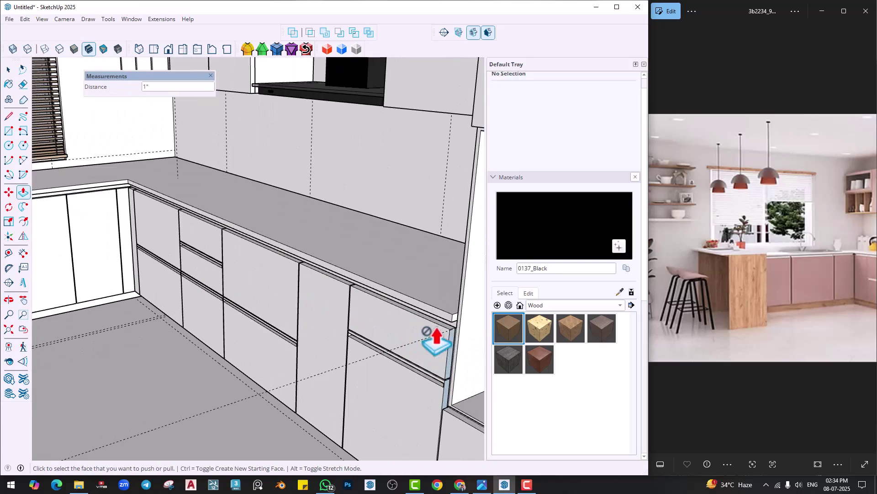
# Draw rounding arcs across the upper and lower front corners of the countertop's end face beside the tall unit.
pyautogui.moveTo(434, 338)
pyautogui.mouseDown(button='middle')
pyautogui.moveTo(409, 353)
pyautogui.moveTo(315, 355)
pyautogui.moveTo(450, 372)
pyautogui.moveTo(358, 339)
pyautogui.moveTo(434, 374)
pyautogui.moveTo(264, 297)
pyautogui.moveTo(312, 323)
pyautogui.moveTo(219, 268)
pyautogui.moveTo(262, 298)
pyautogui.moveTo(268, 284)
pyautogui.moveTo(280, 295)
pyautogui.moveTo(270, 268)
pyautogui.moveTo(260, 268)
pyautogui.mouseUp(button='middle')
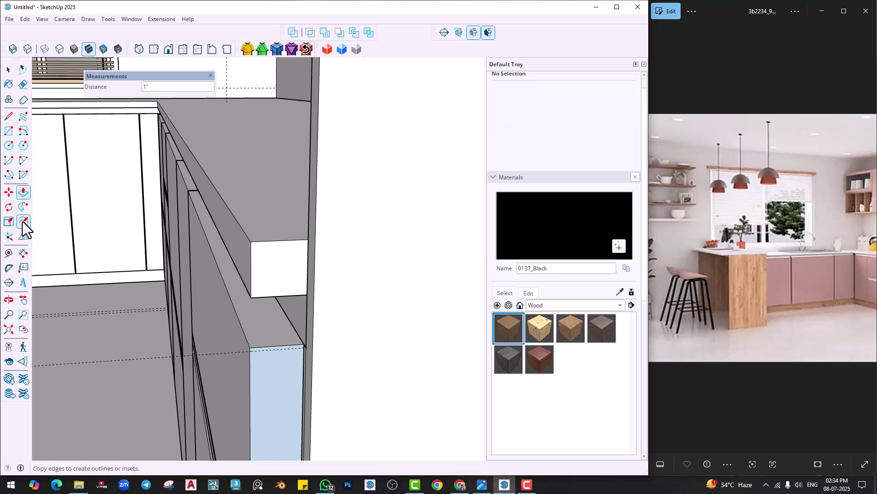
pyautogui.click(23, 160)
pyautogui.moveTo(219, 215); pyautogui.dragTo(279, 235, button='middle')
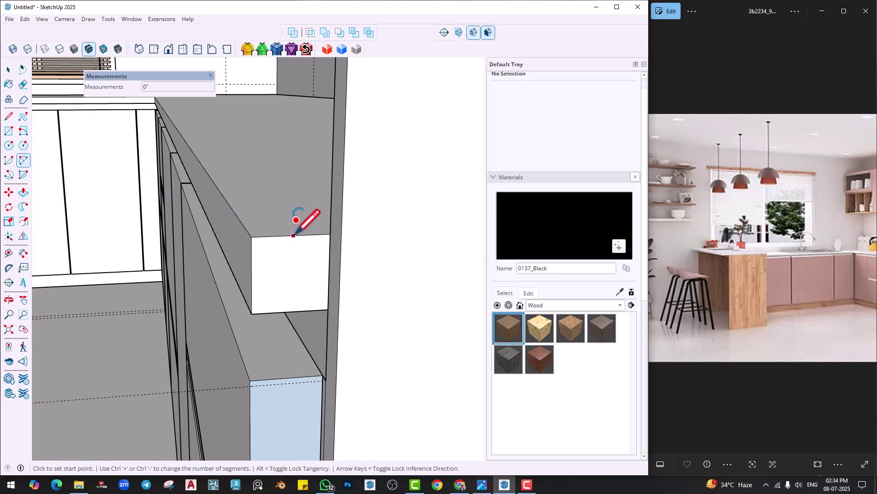
pyautogui.click(297, 235)
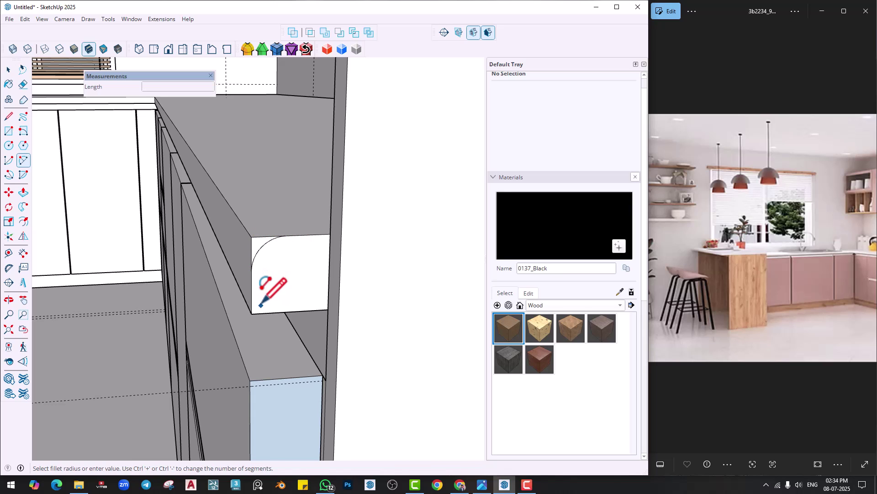
pyautogui.click(264, 289)
# Round the countertop's upper front edge by running Follow Me on the upper corner profile along both top front edges.
pyautogui.press('p')
pyautogui.scroll(-4, 256, 265)
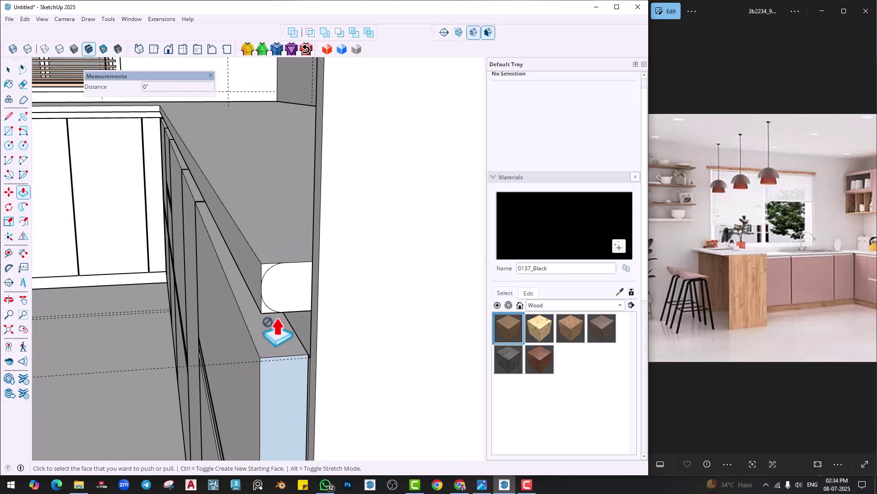
pyautogui.press('space')
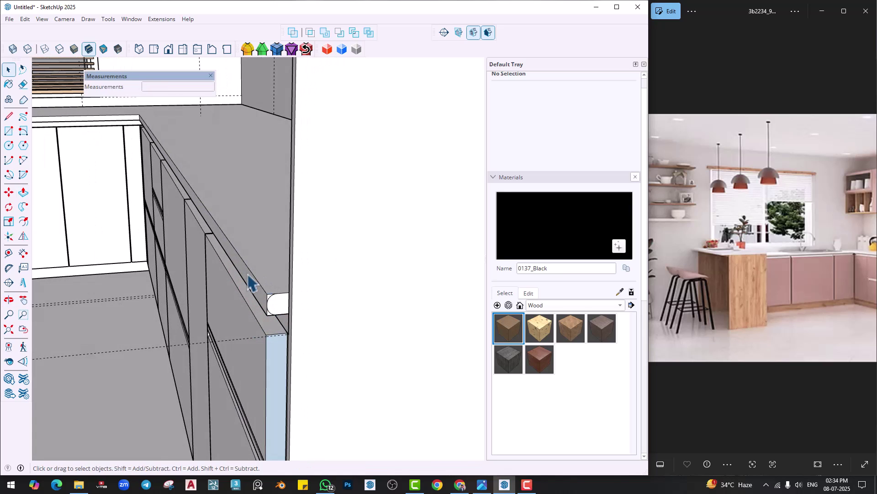
pyautogui.click(162, 134)
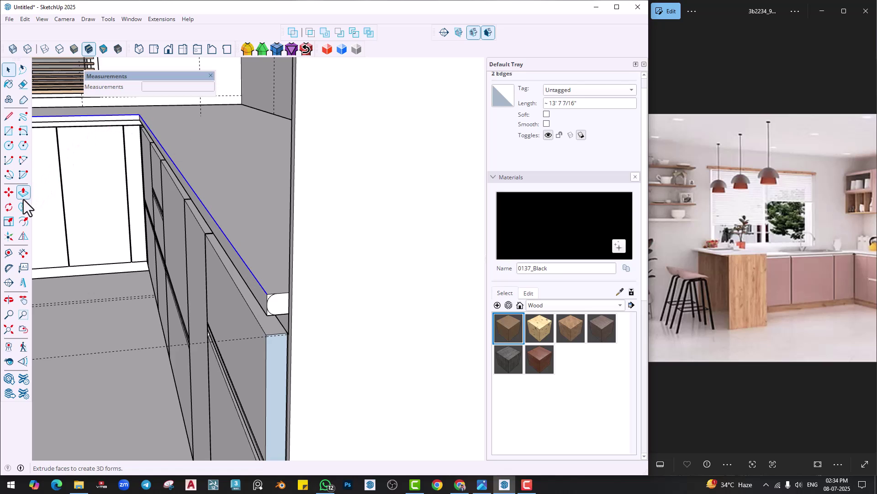
pyautogui.click(276, 304)
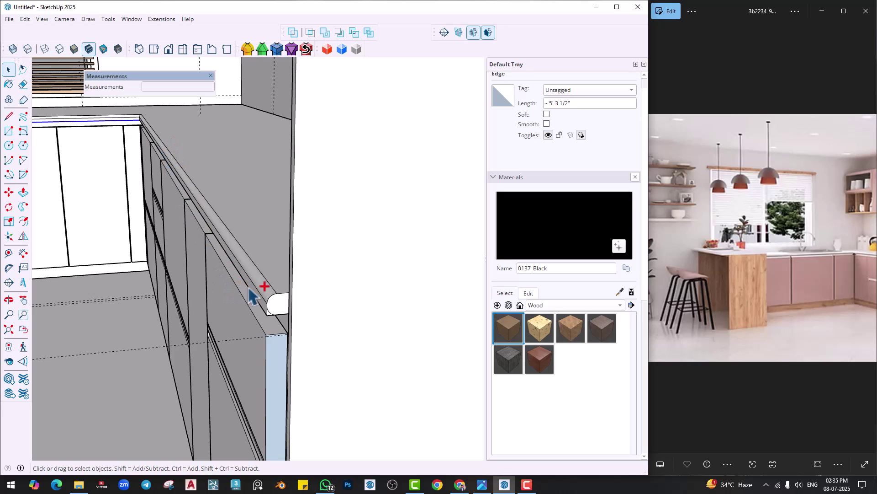
# Round the countertop's lower front edge by running Follow Me on the lower corner profile along both bottom front edges.
pyautogui.click(25, 206)
pyautogui.scroll(2, 271, 314)
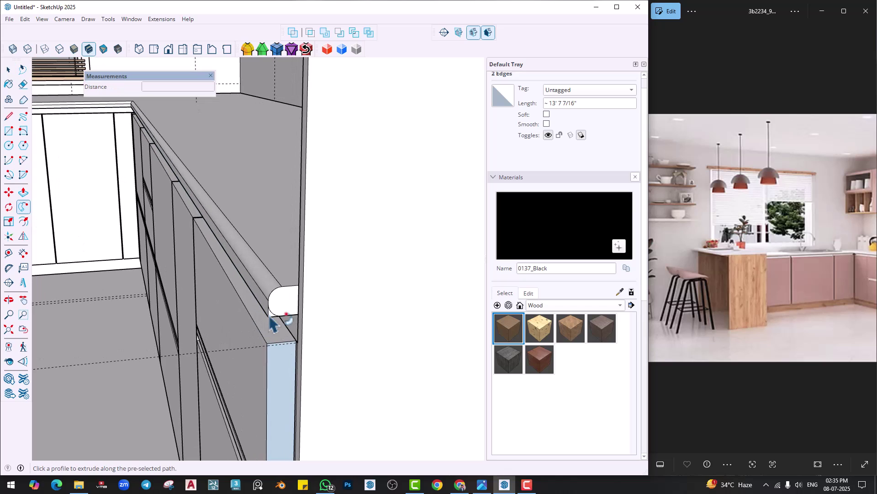
pyautogui.click(272, 315)
# Select the entire connected countertop geometry and make it a group.
pyautogui.scroll(-2, 262, 299)
pyautogui.press('space')
pyautogui.scroll(-2, 253, 284)
pyautogui.tripleClick(250, 243)
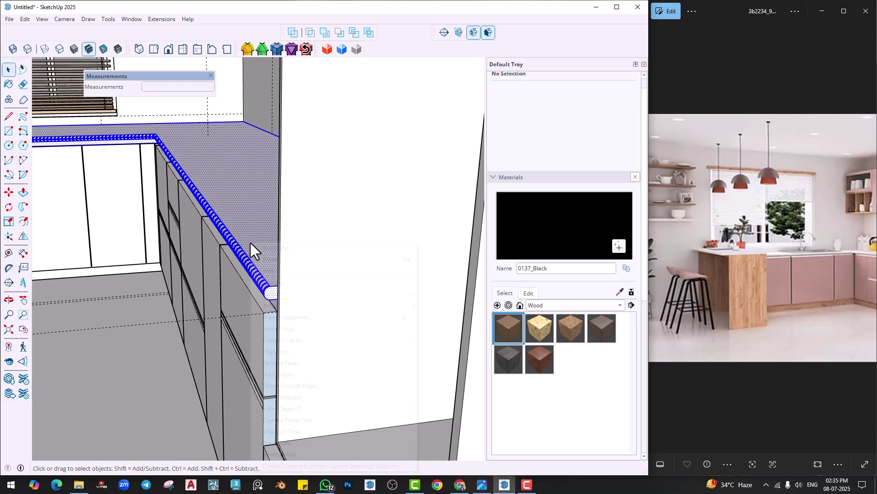
pyautogui.rightClick(251, 243)
pyautogui.click(278, 328)
pyautogui.moveTo(278, 329); pyautogui.dragTo(333, 281, button='middle')
# Push/Pull the narrow front edge of the tall unit's side panel next to the countertop forward by 1 inch.
pyautogui.press('p')
pyautogui.scroll(4, 318, 334)
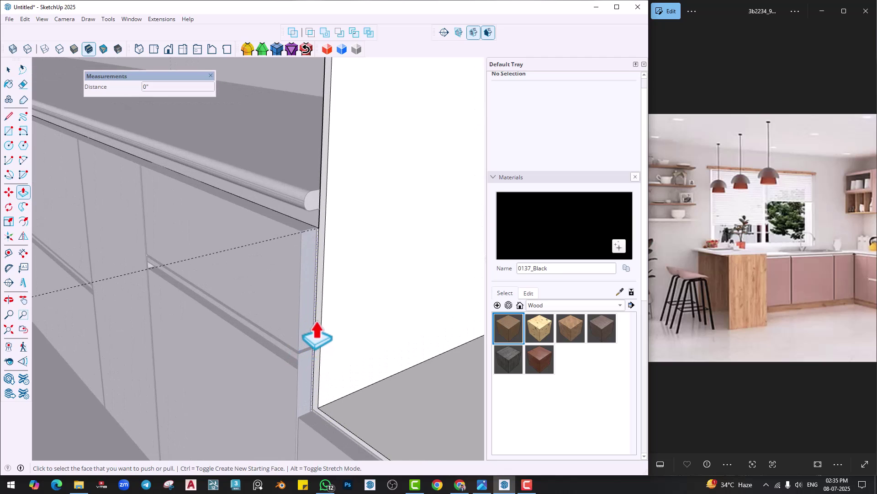
pyautogui.click(317, 334)
pyautogui.moveTo(305, 406); pyautogui.dragTo(219, 358, button='middle')
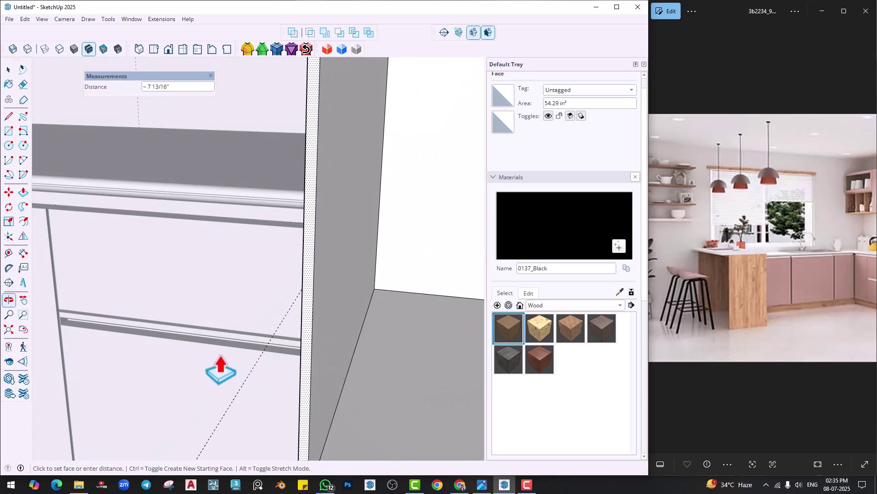
pyautogui.write('1')
pyautogui.press('Return')
# Examine the tall unit's open niche and compare it with the built-in ovens in the reference image.
pyautogui.scroll(-2, 306, 356)
pyautogui.scroll(-3, 215, 342)
pyautogui.scroll(-2, 354, 362)
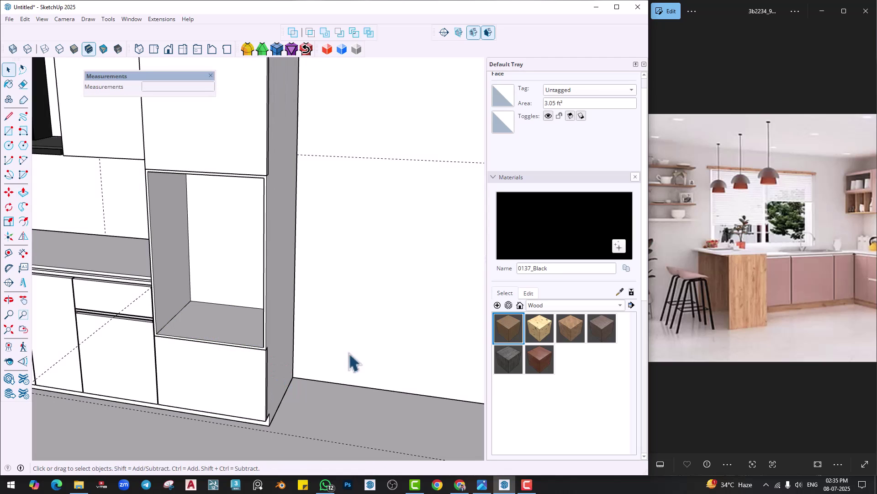
pyautogui.moveTo(355, 363); pyautogui.dragTo(177, 281, button='middle')
pyautogui.scroll(-2, 183, 287)
pyautogui.press('space')
pyautogui.scroll(-1, 209, 321)
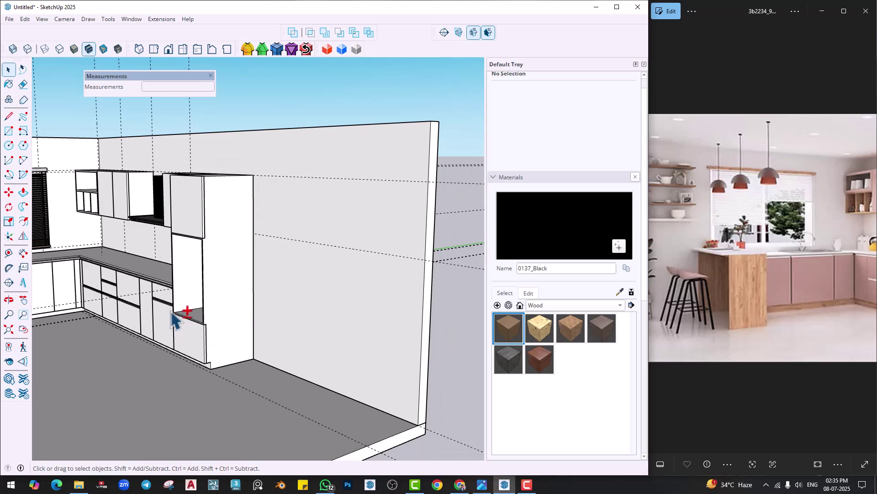
pyautogui.moveTo(172, 312); pyautogui.dragTo(207, 322, button='middle')
pyautogui.scroll(-1, 211, 324)
pyautogui.scroll(4, 273, 327)
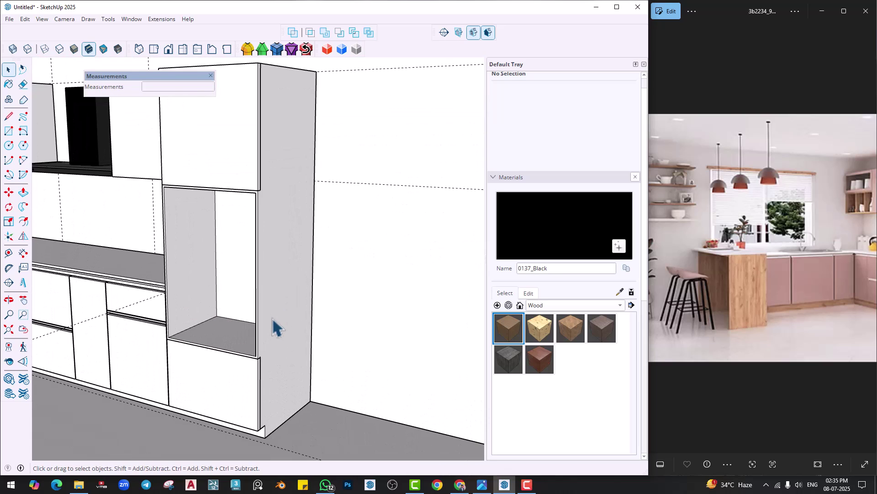
pyautogui.moveTo(832, 292); pyautogui.dragTo(782, 285)
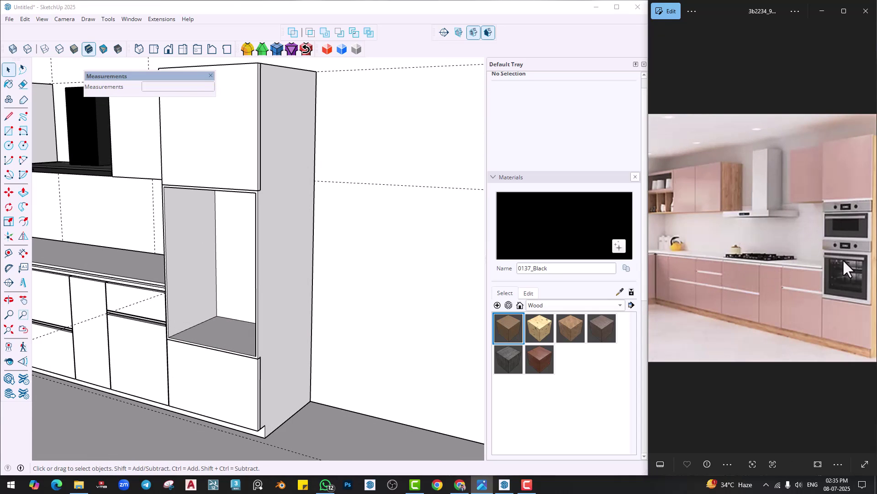
pyautogui.keyDown('shift'); pyautogui.moveTo(232, 302); pyautogui.dragTo(250, 323, button='middle'); pyautogui.keyUp('shift')
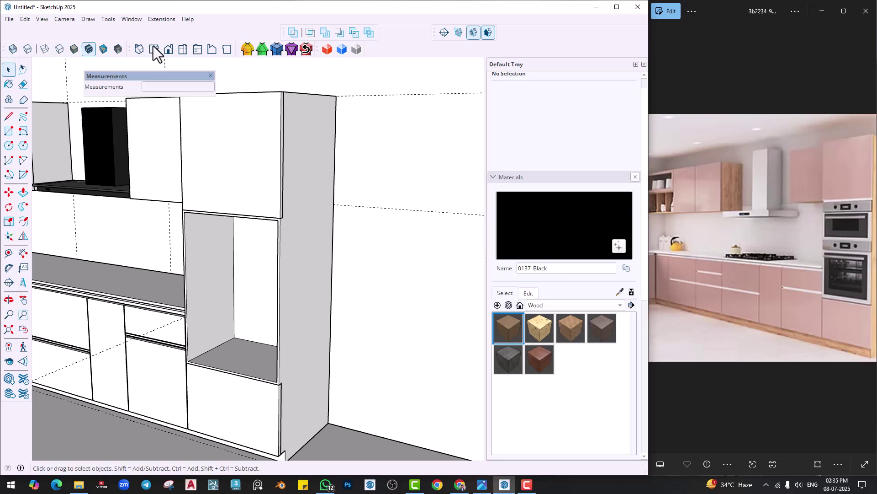
# Open 3D Warehouse and search its models for "oven".
pyautogui.click(133, 20)
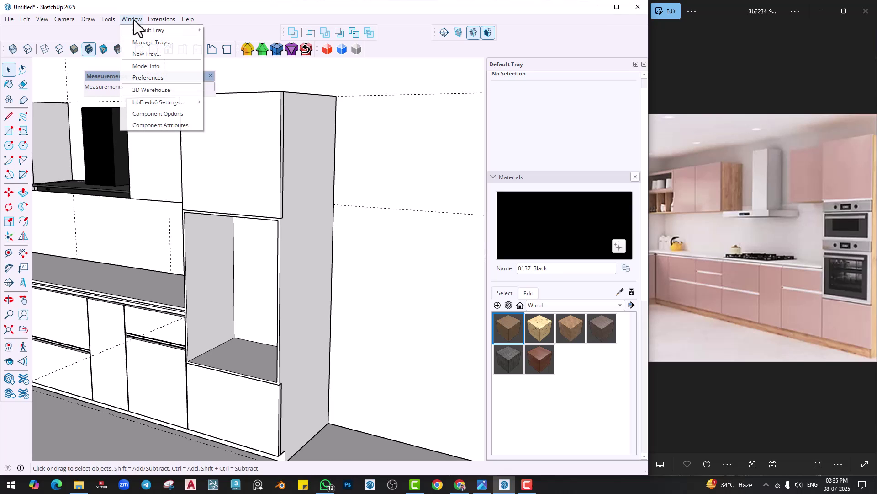
pyautogui.click(145, 90)
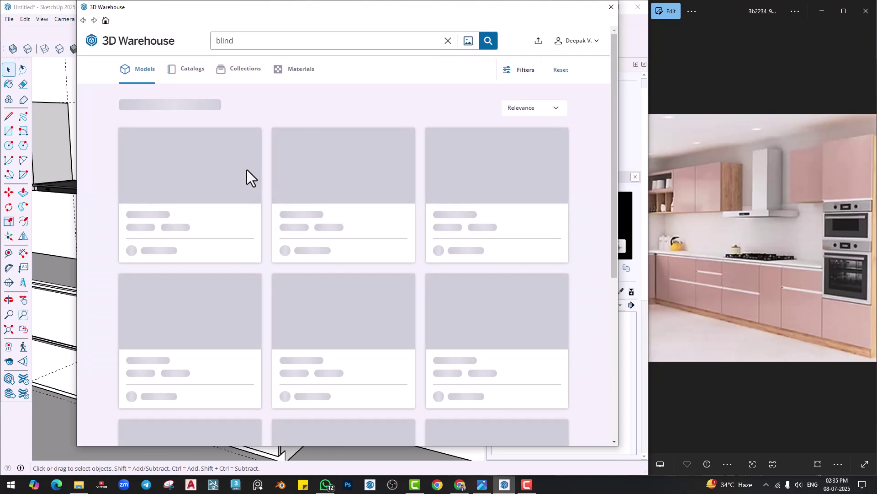
pyautogui.moveTo(257, 44); pyautogui.dragTo(179, 45)
pyautogui.write('o')
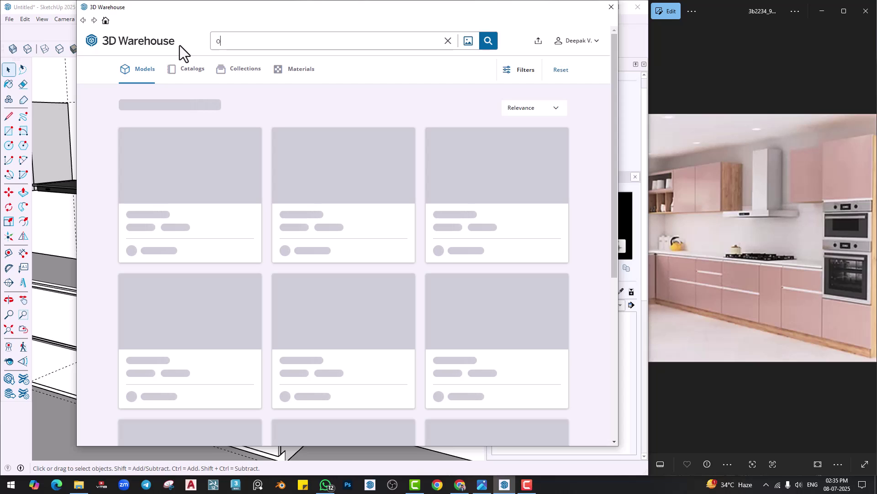
pyautogui.write('ven')
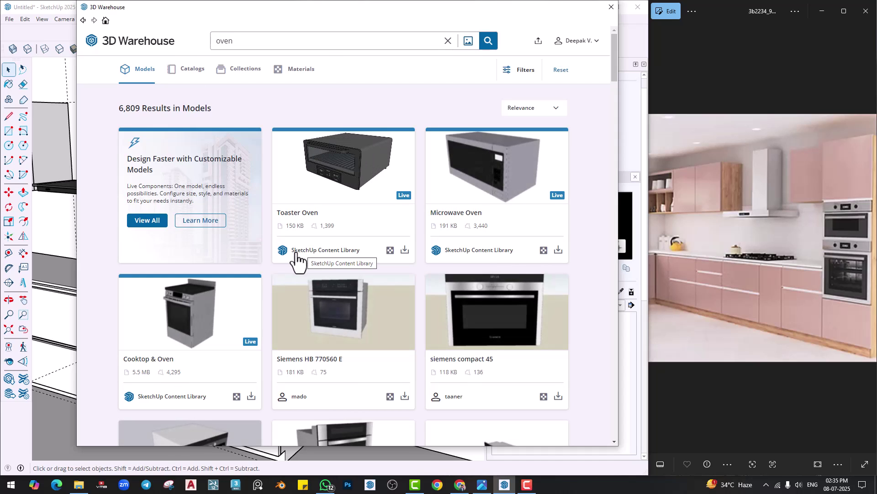
# Load the 79 KB "siemens compact 45" oven into the model and place it in front of the tall unit's niche.
pyautogui.scroll(-4, 274, 251)
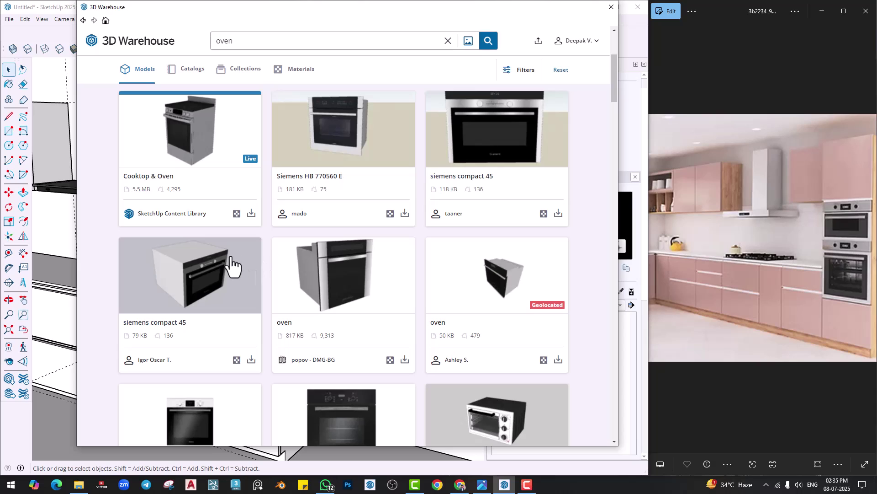
pyautogui.scroll(-2, 204, 288)
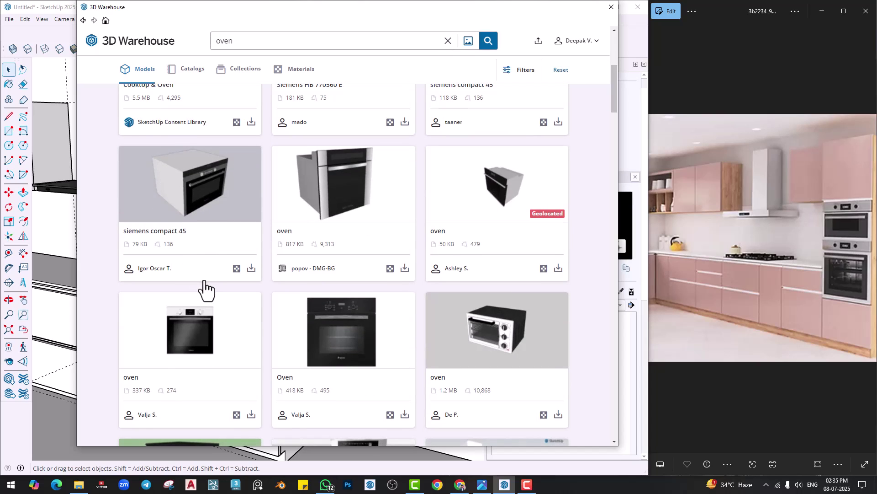
pyautogui.click(255, 267)
pyautogui.click(306, 238)
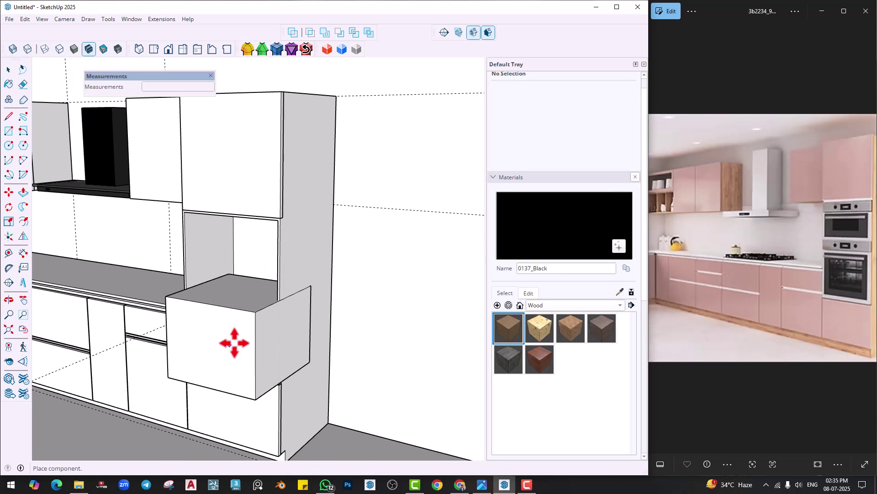
pyautogui.click(238, 344)
# Rotate the oven horizontally by 90 degrees so its door faces the room.
pyautogui.press('q')
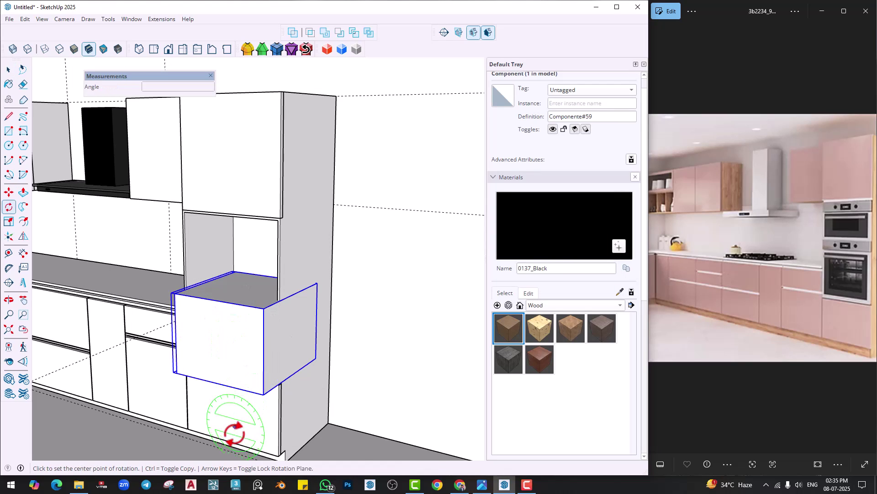
pyautogui.click(246, 297)
pyautogui.click(246, 287)
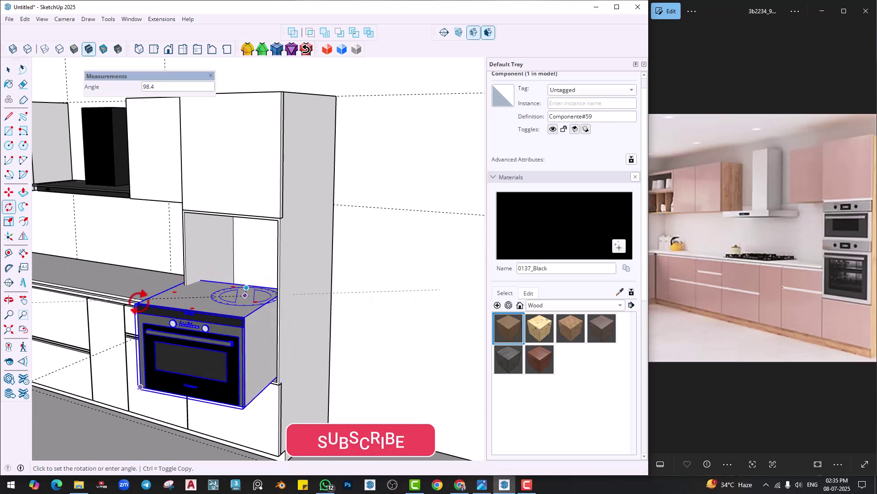
pyautogui.write('90')
pyautogui.press('Return')
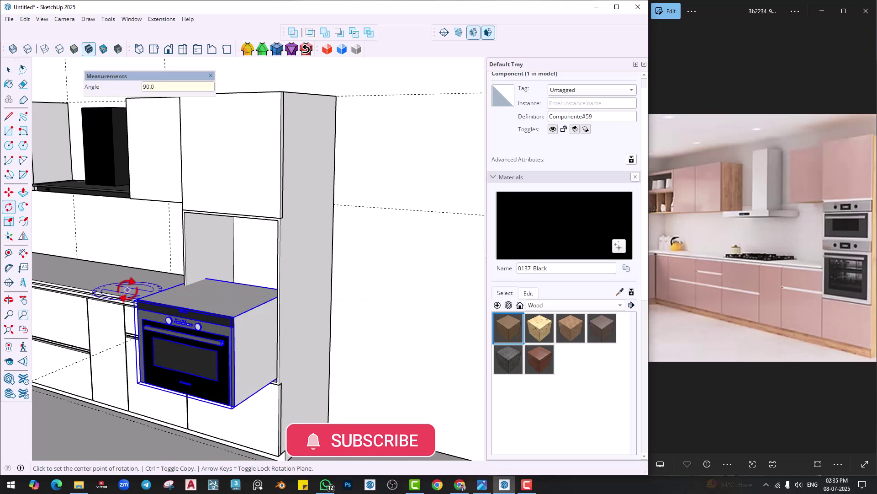
# Move the oven by its lower front corner into the tall unit's niche, seating it on the niche's bottom corner.
pyautogui.press('m')
pyautogui.scroll(3, 245, 419)
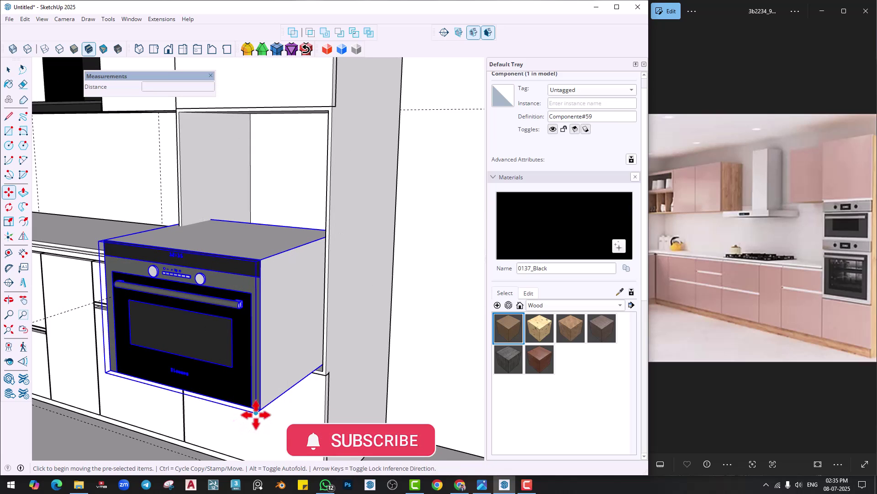
pyautogui.click(256, 414)
pyautogui.scroll(4, 245, 362)
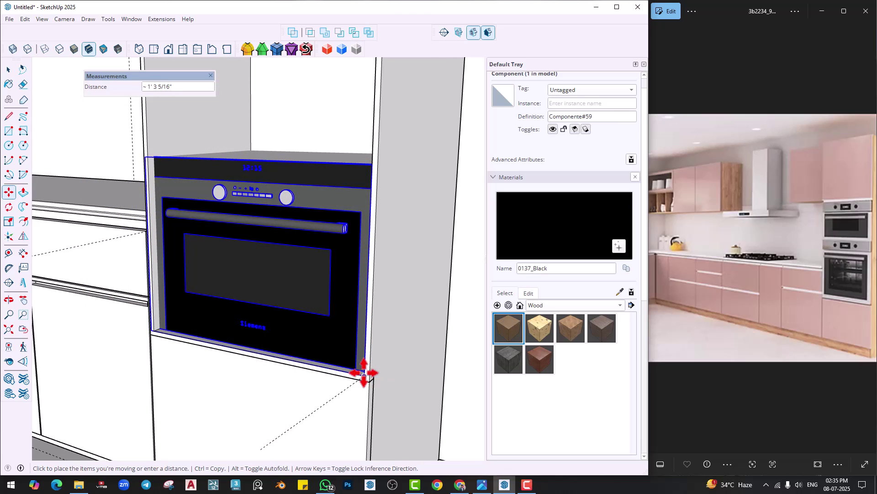
pyautogui.click(364, 373)
pyautogui.moveTo(199, 327); pyautogui.dragTo(331, 337, button='middle')
# Scale the oven's width to about 0.99 with X-ray view on so it fits between the niche sides, and turn X-ray off.
pyautogui.press('s')
pyautogui.moveTo(232, 289); pyautogui.dragTo(169, 256, button='middle')
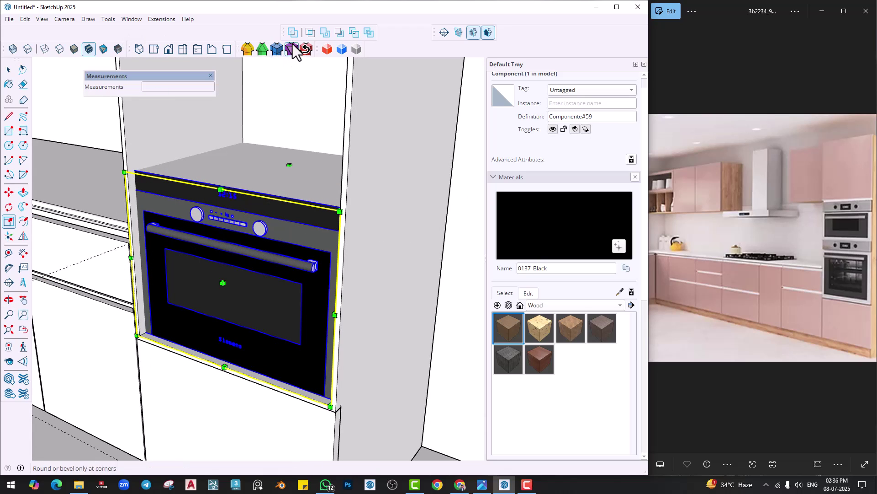
pyautogui.click(13, 50)
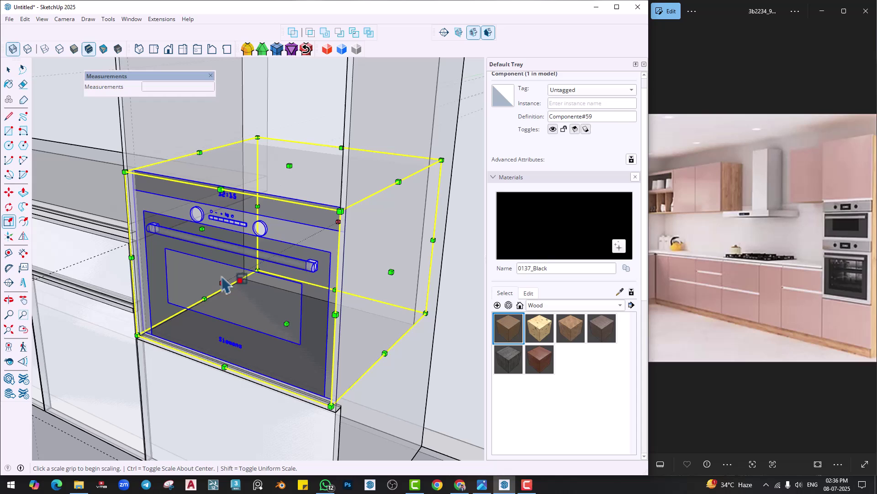
pyautogui.click(201, 228)
pyautogui.click(126, 138)
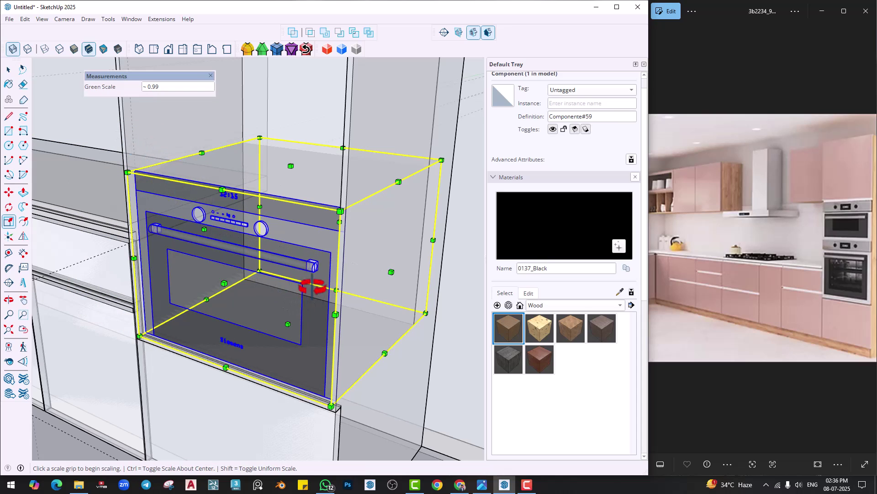
pyautogui.moveTo(314, 286); pyautogui.dragTo(359, 256, button='middle')
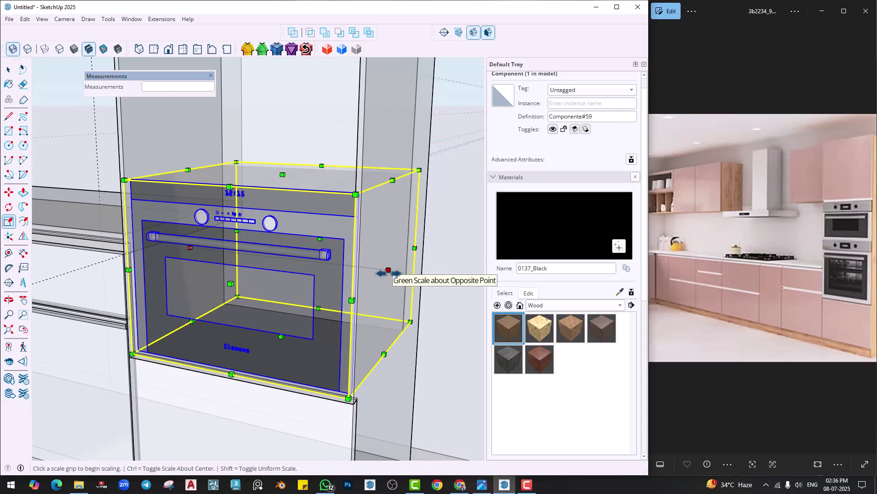
pyautogui.moveTo(300, 246); pyautogui.dragTo(278, 243, button='middle')
pyautogui.press('space')
pyautogui.click(306, 272)
pyautogui.moveTo(305, 272); pyautogui.dragTo(291, 274, button='middle')
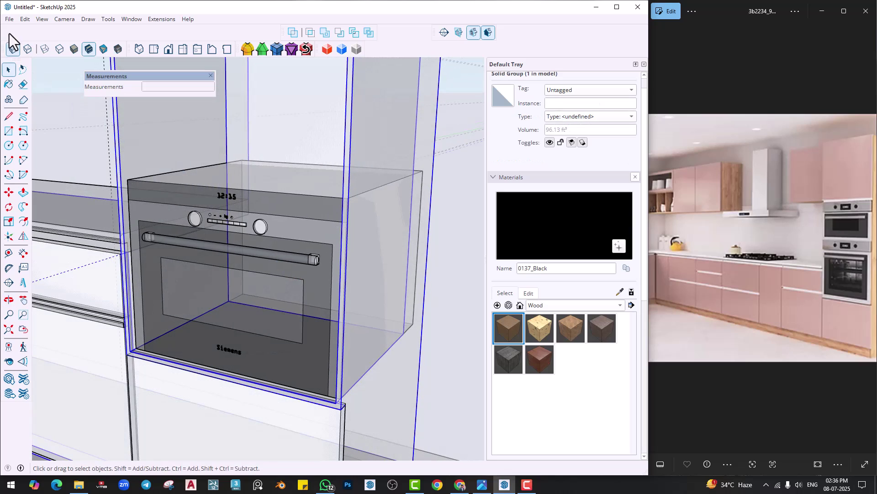
pyautogui.click(13, 49)
# Move the oven forward about 15/16" by its lower corner so its body sits flush with the niche's front edge.
pyautogui.moveTo(164, 284); pyautogui.dragTo(116, 331, button='middle')
pyautogui.click(121, 326)
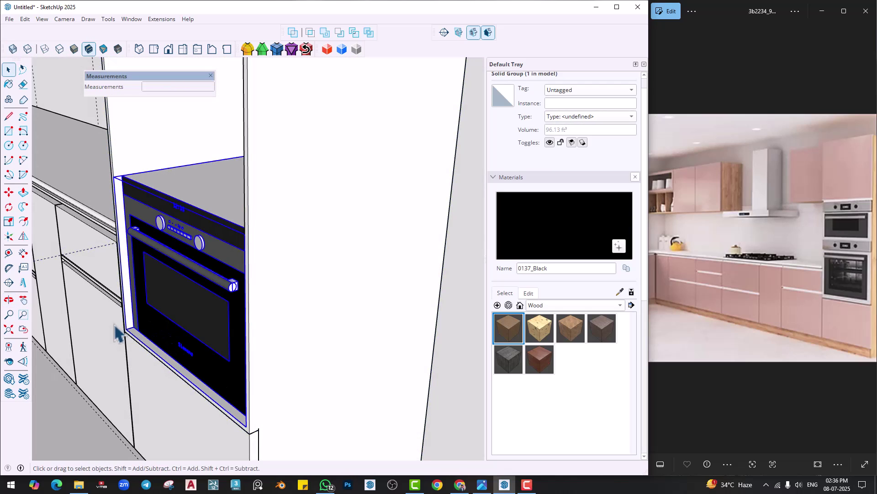
pyautogui.scroll(3, 137, 326)
pyautogui.scroll(5, 137, 331)
pyautogui.press('m')
pyautogui.scroll(-2, 109, 334)
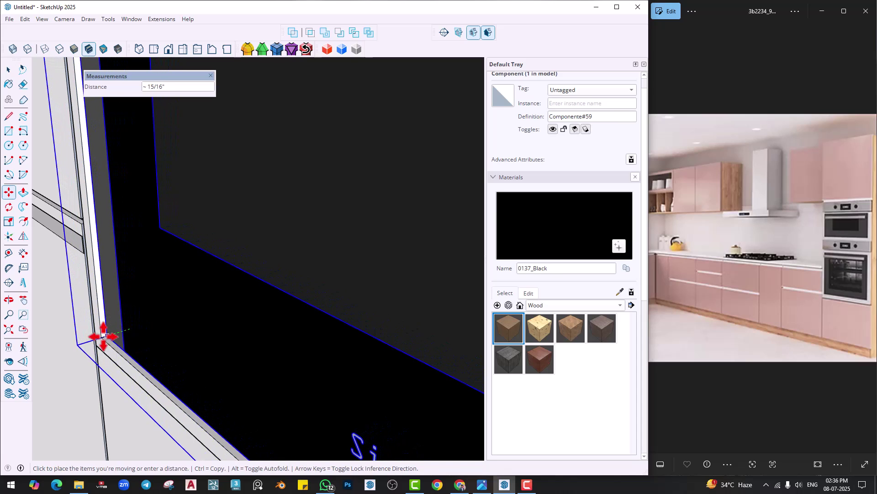
pyautogui.scroll(-6, 237, 315)
pyautogui.moveTo(276, 362); pyautogui.dragTo(274, 326, button='middle')
pyautogui.press('space')
# Load the 419 KB "fulgor oven" model from the 3D Warehouse oven results and place it outside the room.
pyautogui.click(413, 337)
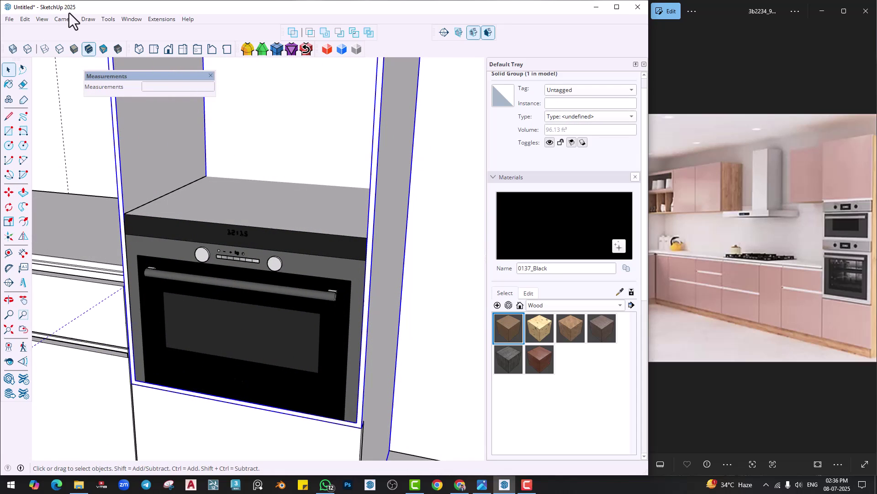
pyautogui.click(132, 20)
pyautogui.click(153, 106)
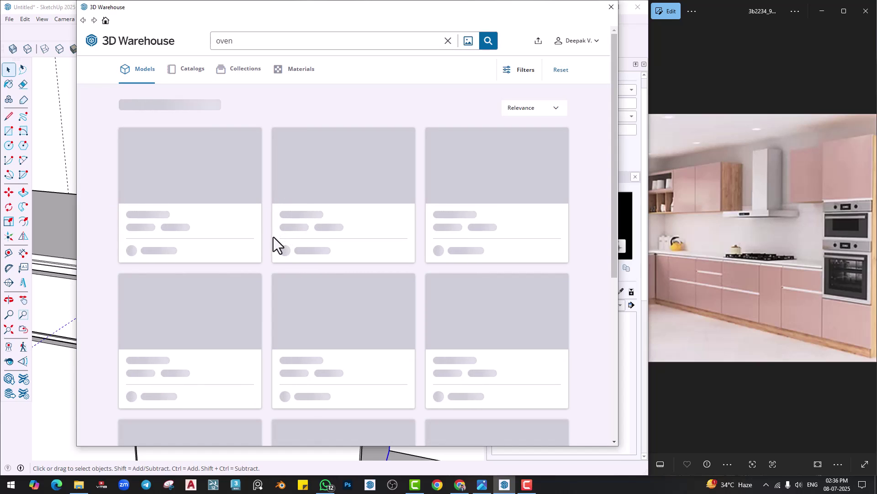
pyautogui.scroll(-8, 273, 237)
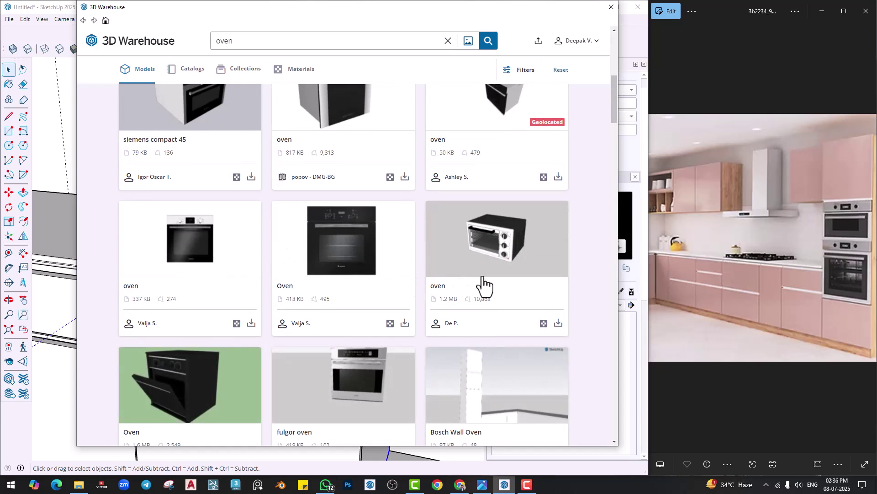
pyautogui.scroll(-2, 483, 286)
pyautogui.click(405, 378)
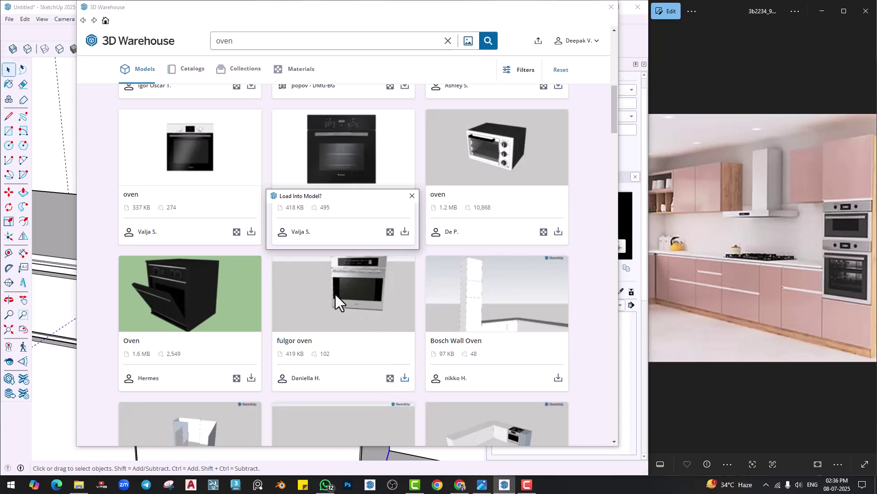
pyautogui.click(314, 238)
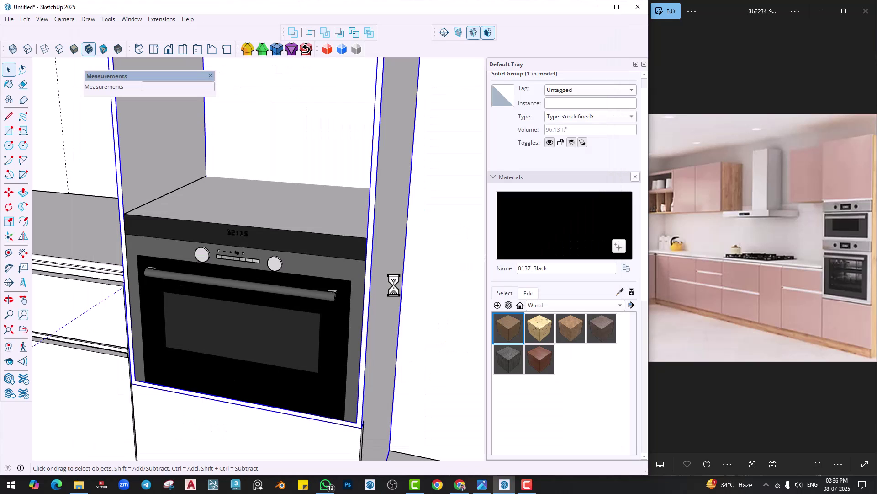
pyautogui.scroll(-3, 199, 283)
pyautogui.scroll(-6, 200, 285)
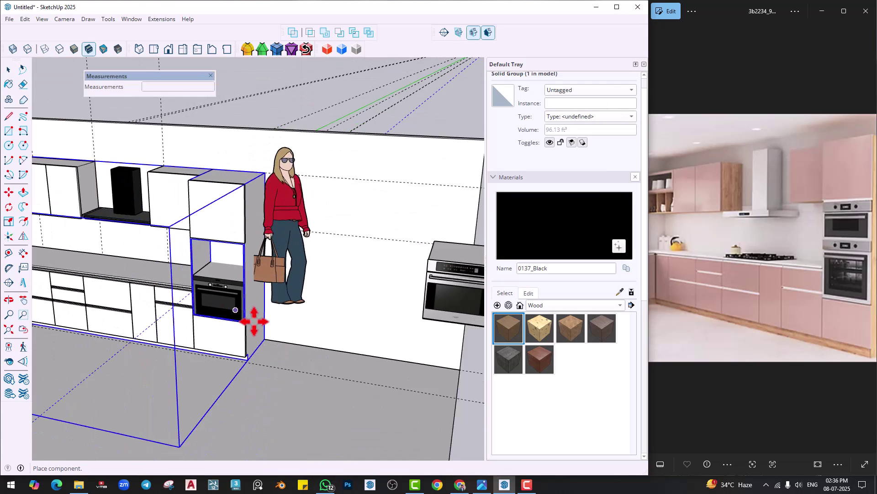
pyautogui.keyDown('shift'); pyautogui.moveTo(261, 297); pyautogui.dragTo(87, 254, button='middle'); pyautogui.keyUp('shift')
pyautogui.click(281, 361)
pyautogui.press('space')
# Copy the oven from inside the loaded fulgor component and paste it on the kitchen floor in front of the tall unit.
pyautogui.doubleClick(334, 300)
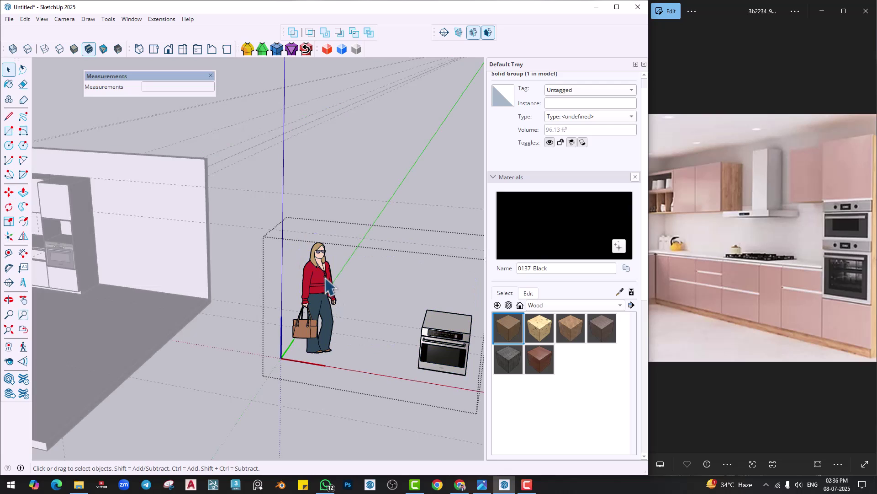
pyautogui.hotkey('ctrl', 'c')
pyautogui.click(338, 153)
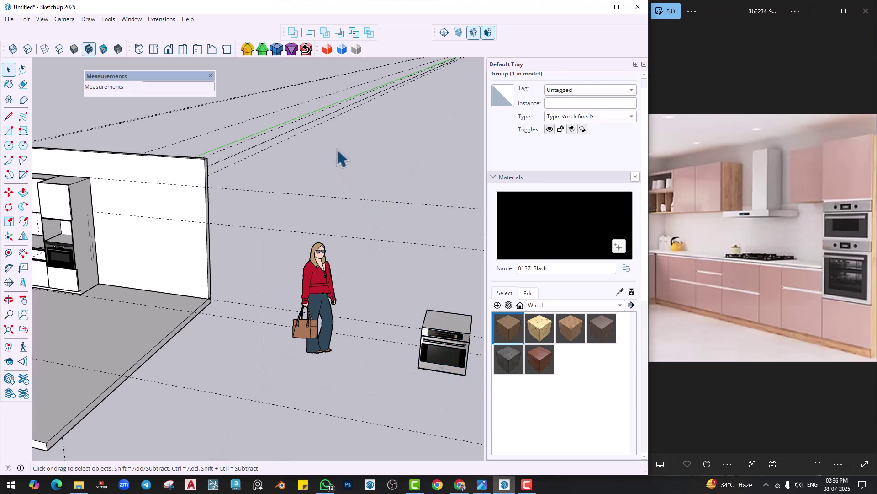
pyautogui.hotkey('ctrl', 'v')
pyautogui.click(167, 283)
# Move the pasted oven by its lower front corner into the niche, directly on top of the first oven.
pyautogui.scroll(4, 160, 315)
pyautogui.press('m')
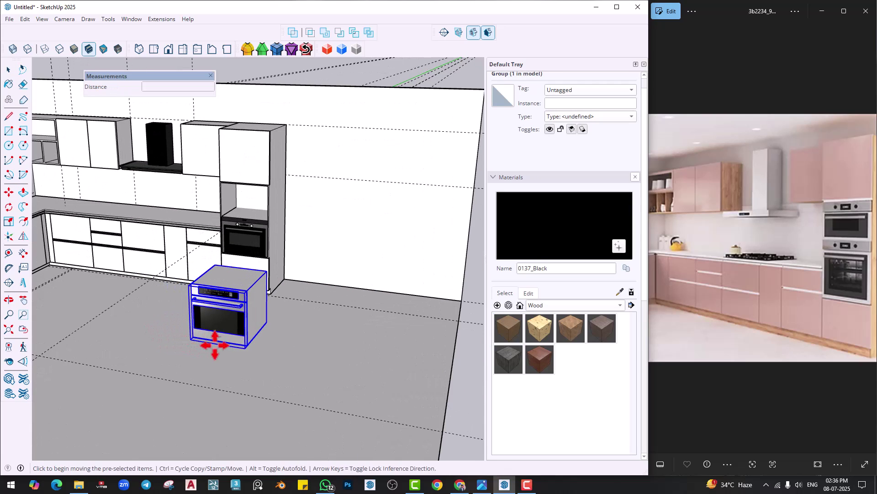
pyautogui.click(245, 349)
pyautogui.scroll(10, 265, 219)
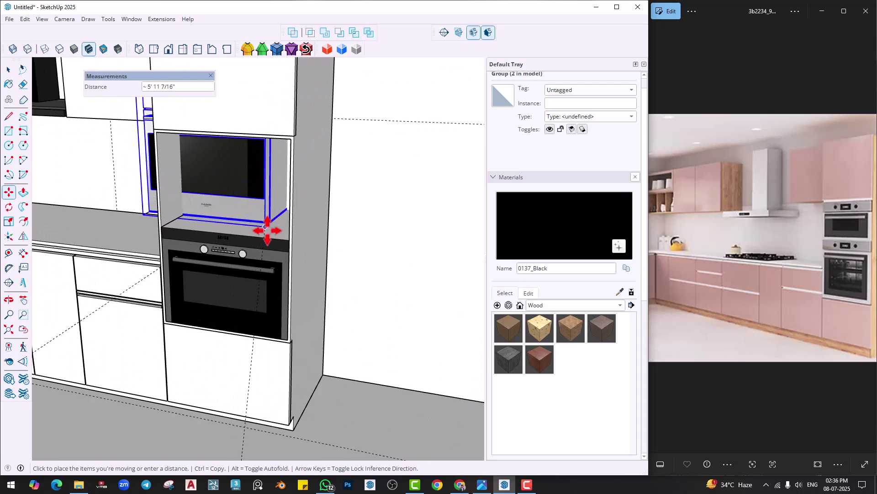
pyautogui.click(320, 246)
pyautogui.scroll(-5, 298, 261)
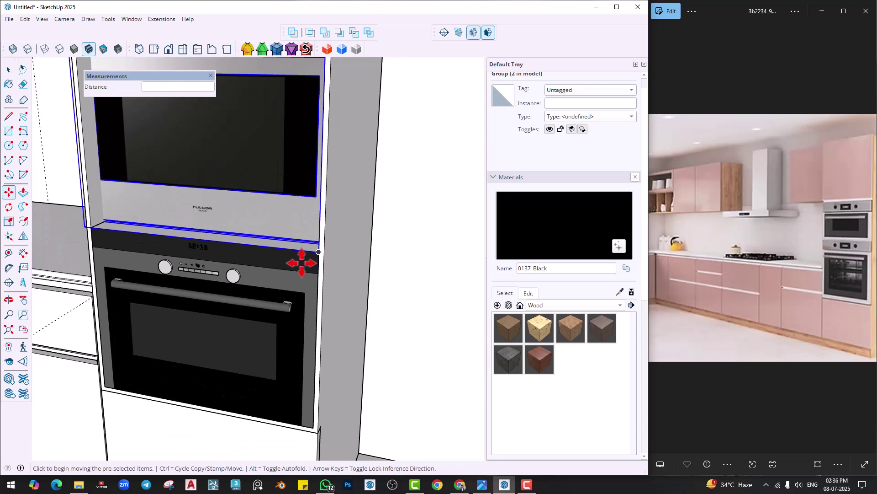
# Scale the upper oven's width to about 0.97 with X-ray view on to fit the niche, and turn X-ray off.
pyautogui.press('o')
pyautogui.moveTo(324, 258); pyautogui.dragTo(336, 280, button='middle')
pyautogui.press('s')
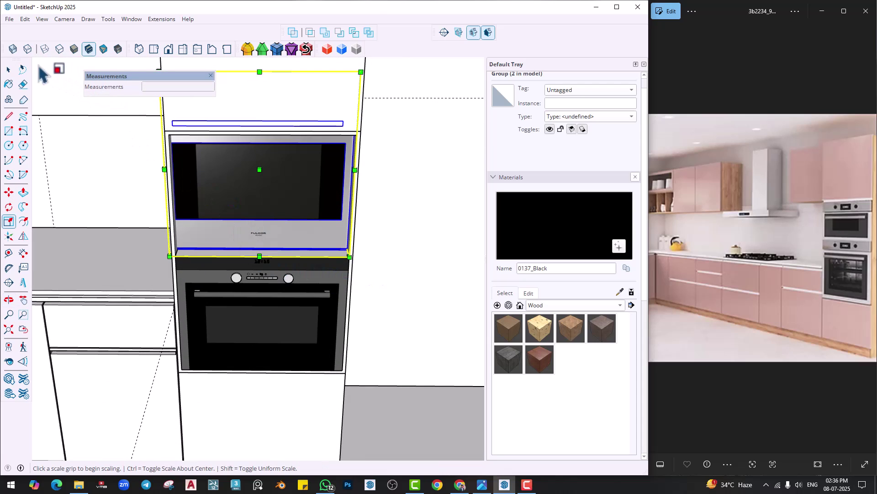
pyautogui.click(13, 49)
pyautogui.click(165, 170)
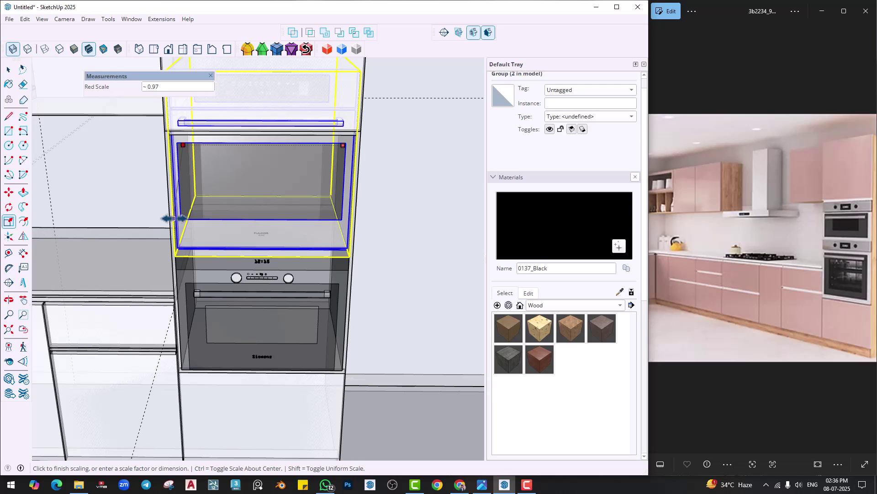
pyautogui.click(174, 219)
pyautogui.moveTo(245, 249); pyautogui.dragTo(120, 279, button='middle')
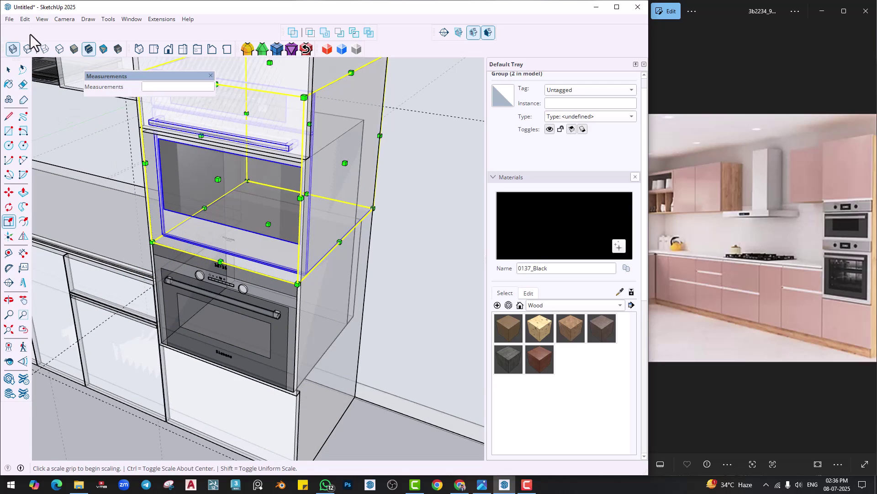
pyautogui.click(13, 49)
# Move the upper oven forward by its lower corner so its front lines up with the niche's front edge.
pyautogui.press('m')
pyautogui.scroll(4, 174, 245)
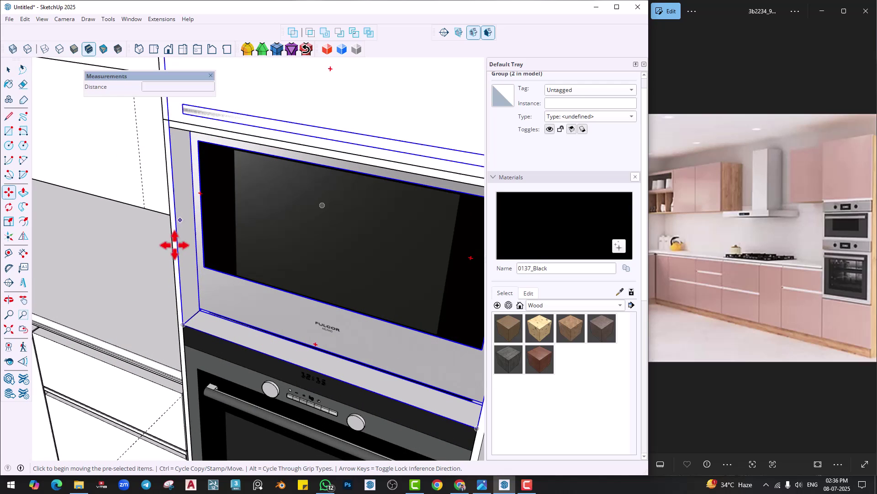
pyautogui.click(196, 313)
pyautogui.scroll(-3, 182, 324)
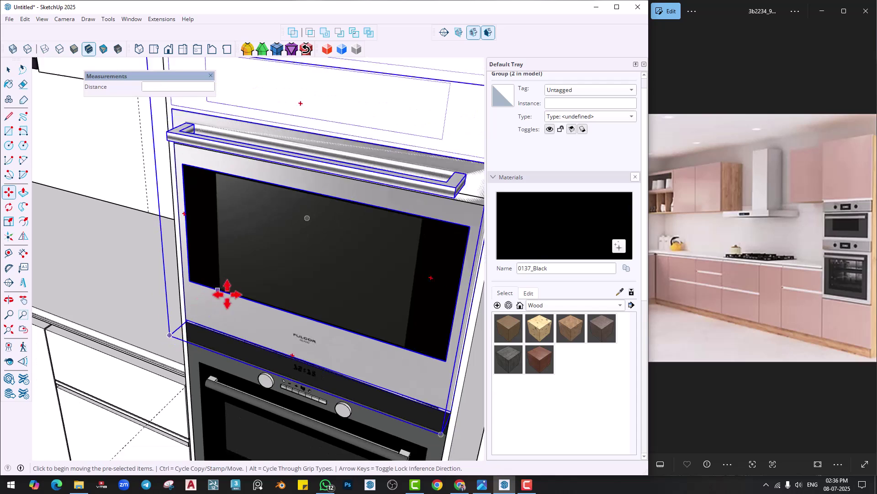
# Scale the upper oven's height down in X-ray view until it fits below the upper cabinet door, then restore the normal view.
pyautogui.moveTo(227, 289); pyautogui.dragTo(254, 192, button='middle')
pyautogui.press('s')
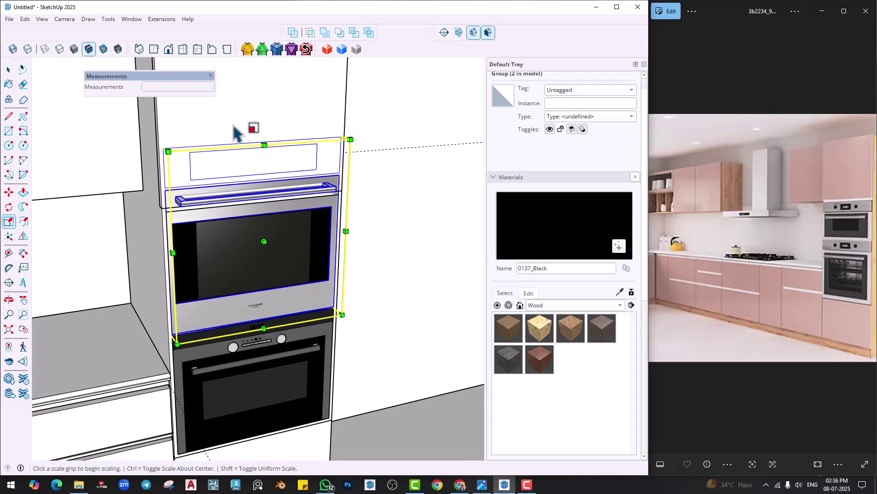
pyautogui.click(13, 48)
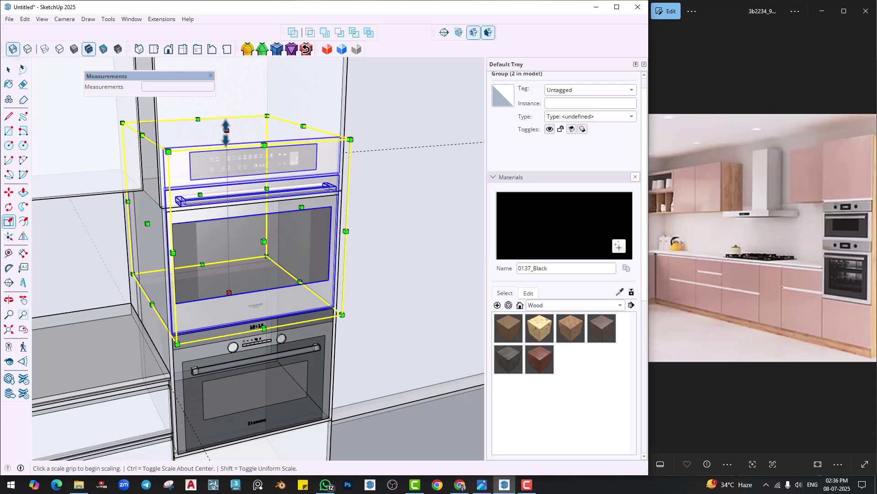
pyautogui.click(226, 130)
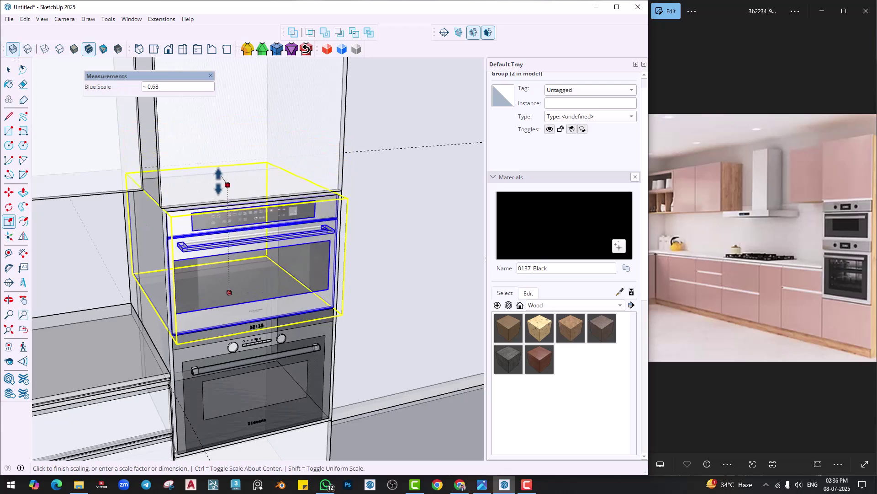
pyautogui.click(205, 205)
pyautogui.click(18, 53)
pyautogui.moveTo(279, 249); pyautogui.dragTo(242, 240, button='middle')
pyautogui.press('space')
pyautogui.click(366, 262)
# Examine the whole kitchen with both built-in ovens and compare it with the reference image, including its open shelves.
pyautogui.moveTo(366, 262); pyautogui.dragTo(288, 183, button='middle')
pyautogui.scroll(-1, 309, 260)
pyautogui.scroll(-3, 316, 270)
pyautogui.moveTo(334, 292); pyautogui.dragTo(169, 309, button='middle')
pyautogui.scroll(-2, 298, 325)
pyautogui.moveTo(298, 325); pyautogui.dragTo(174, 311, button='middle')
pyautogui.moveTo(374, 318)
pyautogui.mouseDown(button='middle')
pyautogui.moveTo(260, 327)
pyautogui.moveTo(327, 331)
pyautogui.mouseUp(button='middle')
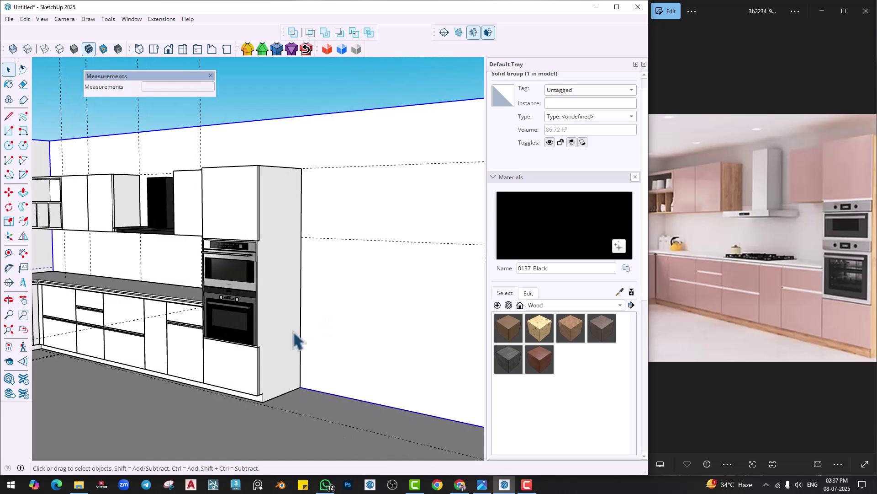
pyautogui.moveTo(221, 316); pyautogui.dragTo(295, 318, button='middle')
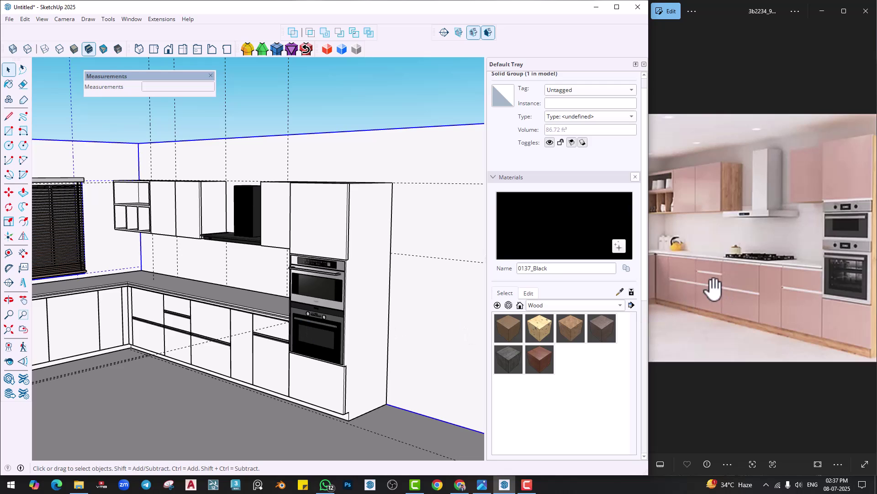
pyautogui.moveTo(713, 289)
pyautogui.mouseDown()
pyautogui.moveTo(851, 292)
pyautogui.moveTo(757, 318)
pyautogui.mouseUp()
pyautogui.moveTo(320, 358); pyautogui.dragTo(348, 375, button='middle')
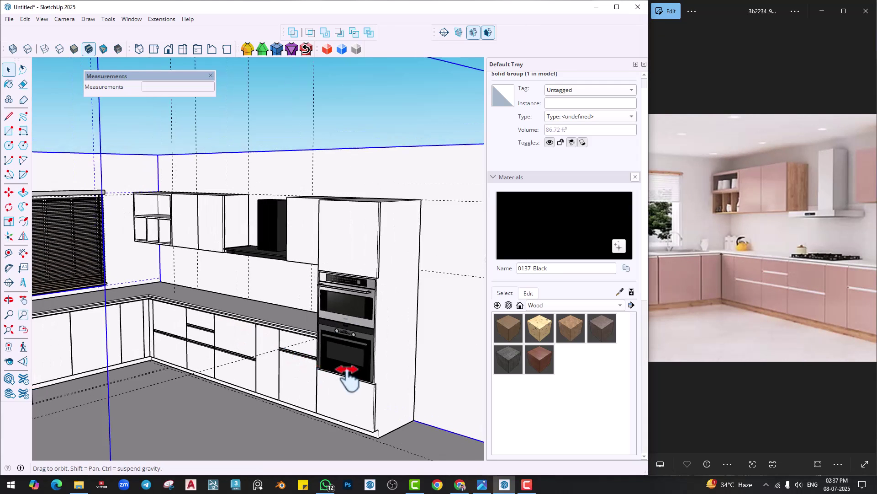
# Import the kitchen asset with jars and a utensil basket from Chaos Cosmos and place it on the upper open shelf.
pyautogui.scroll(6, 281, 255)
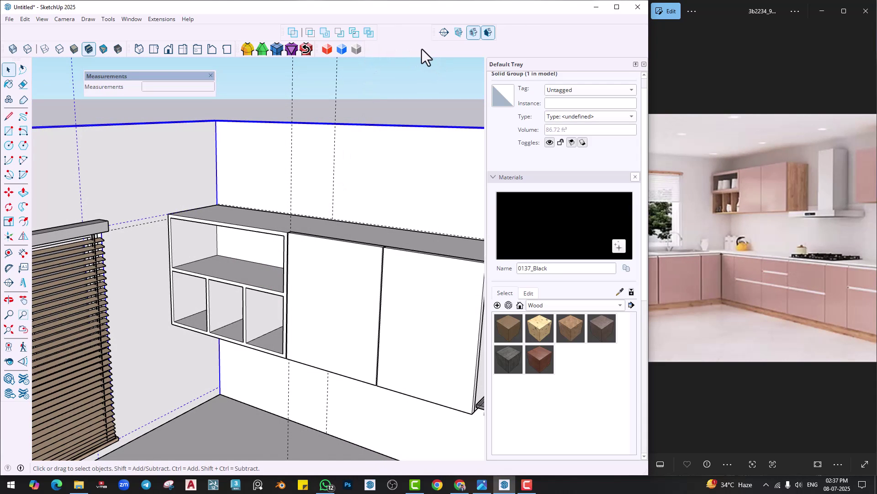
pyautogui.rightClick(420, 48)
pyautogui.click(460, 420)
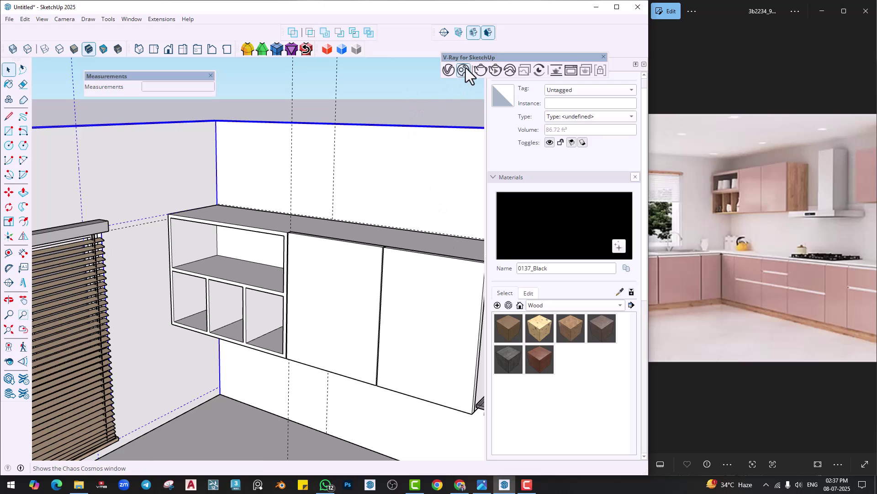
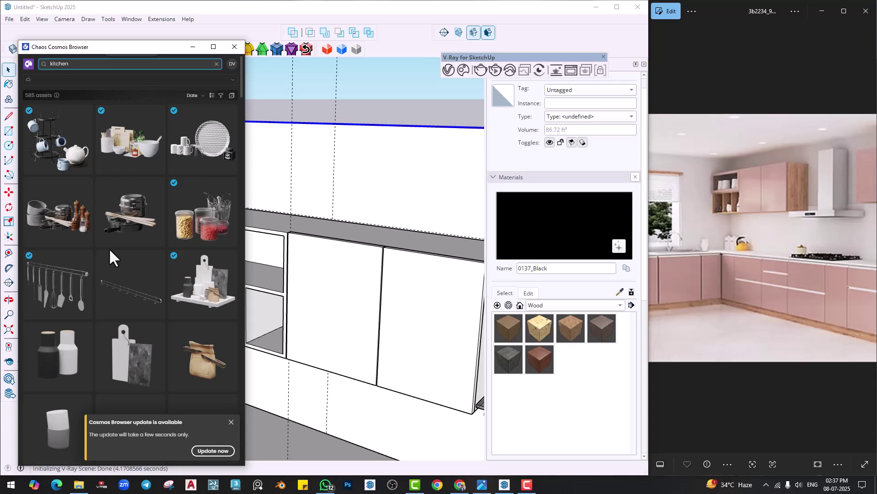
pyautogui.click(211, 213)
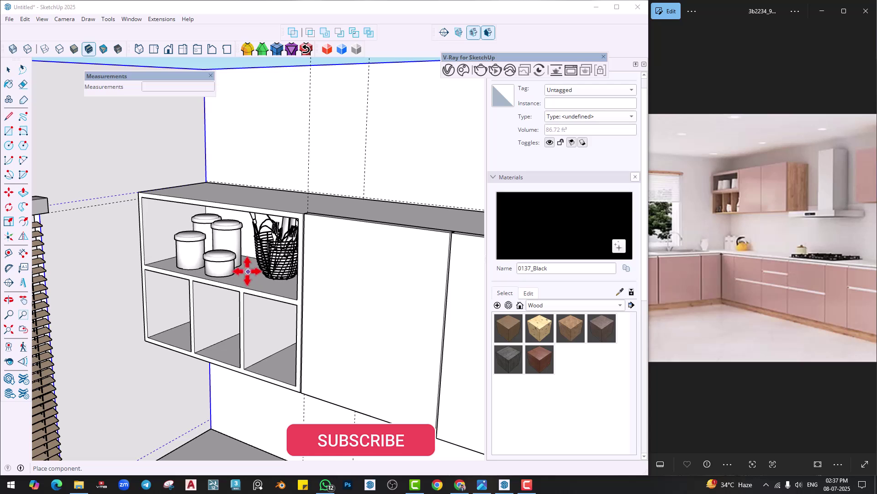
# Import two utensil holders from Chaos Cosmos, including Kitchen Utensils 01, and place them side by side in the countertop corner.
pyautogui.click(448, 69)
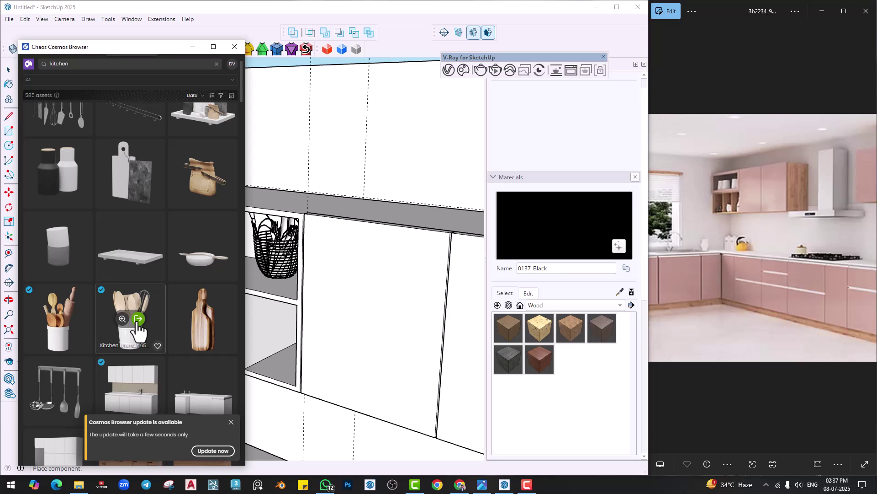
pyautogui.click(138, 319)
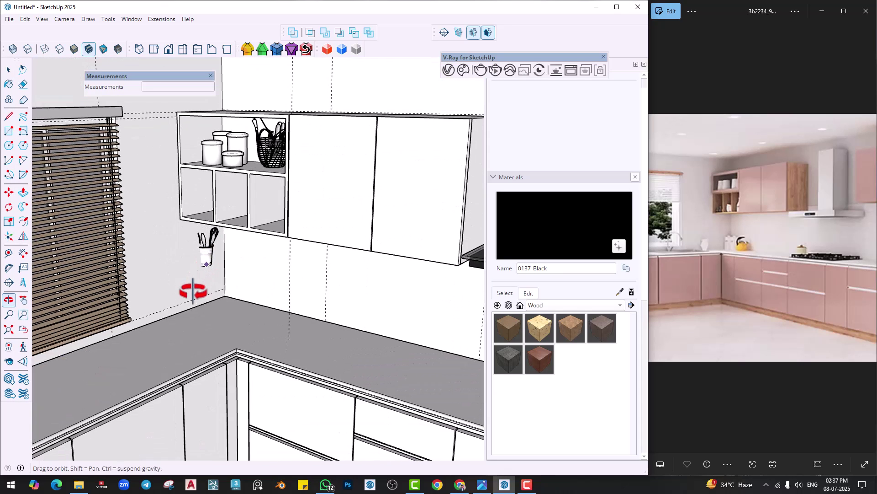
pyautogui.moveTo(193, 291); pyautogui.dragTo(255, 317, button='middle')
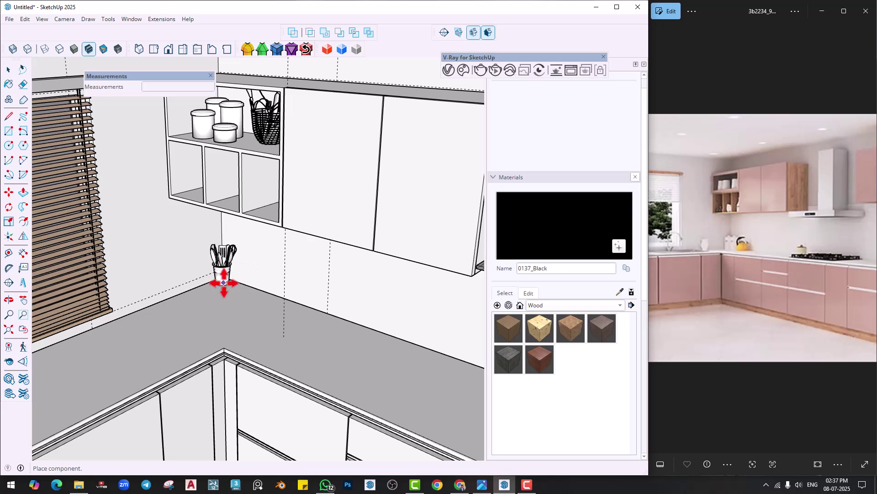
pyautogui.click(464, 72)
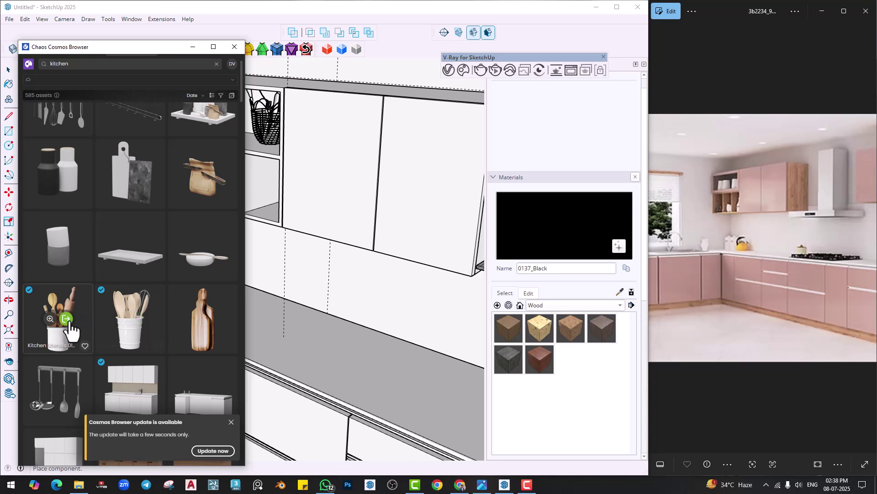
pyautogui.click(67, 318)
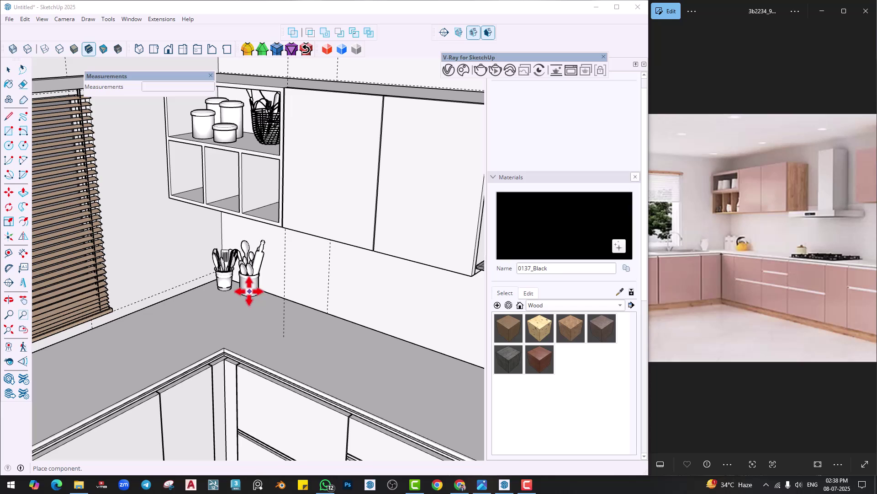
# Import the wooden cutting board from Chaos Cosmos and place it on the countertop beside the utensil holders.
pyautogui.click(464, 71)
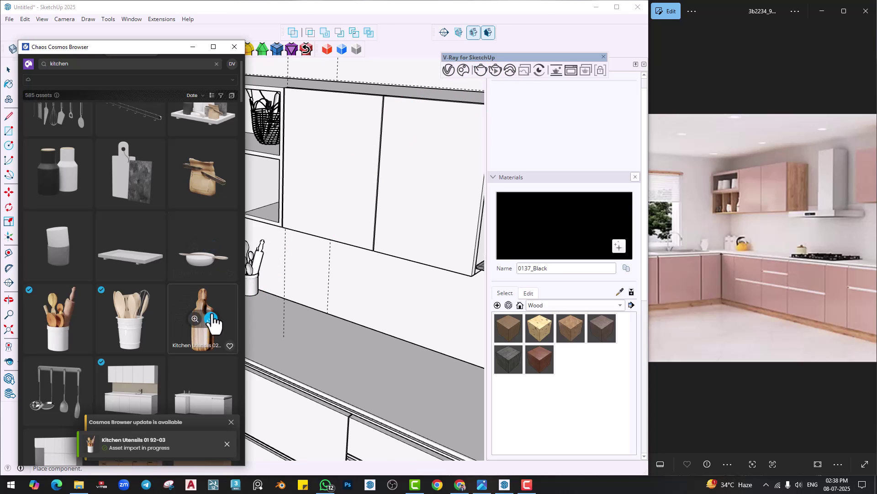
pyautogui.scroll(-2, 192, 326)
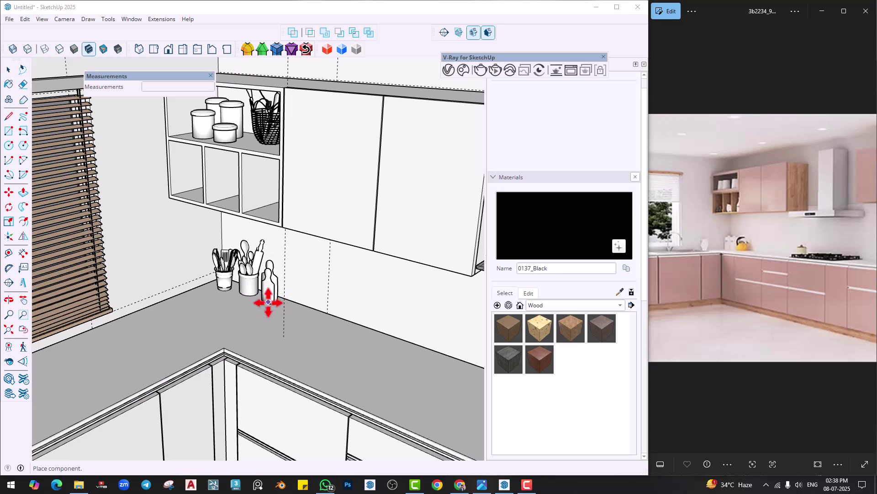
pyautogui.click(350, 240)
pyautogui.scroll(-5, 225, 297)
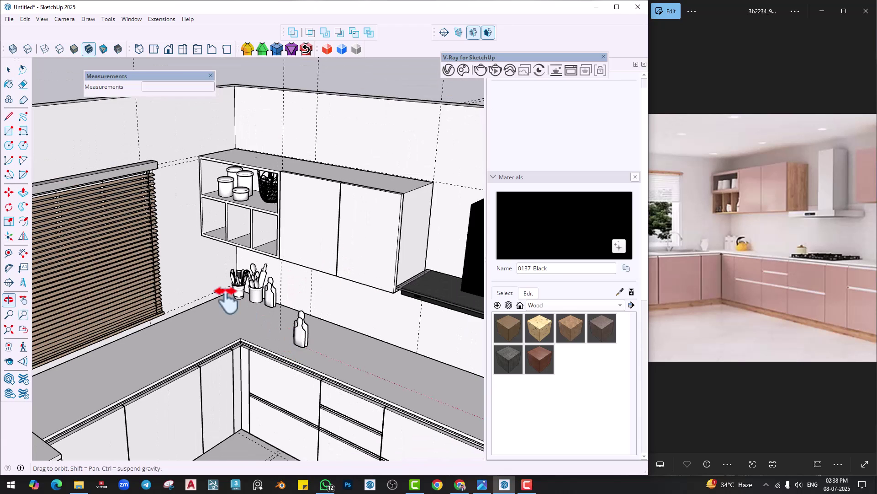
pyautogui.scroll(-2, 256, 320)
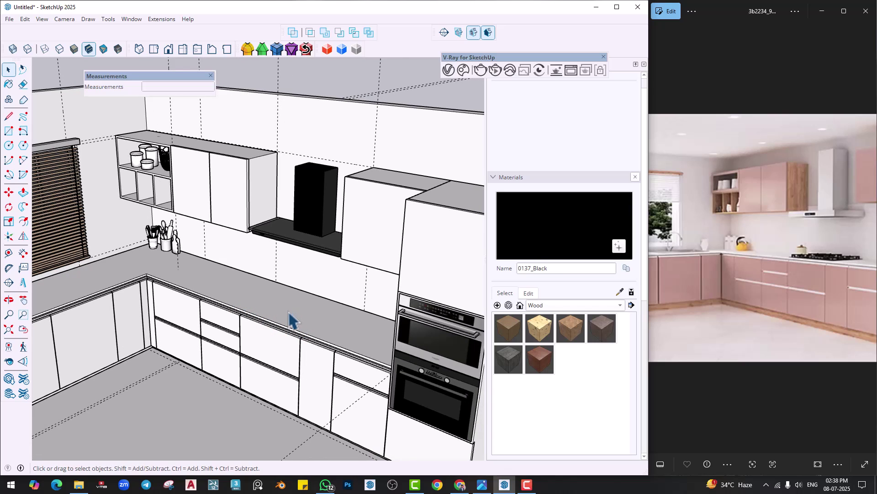
# Raise the built-in gas hob with its pot by a lower corner so it lies on top of the countertop.
pyautogui.click(320, 315)
pyautogui.scroll(5, 338, 359)
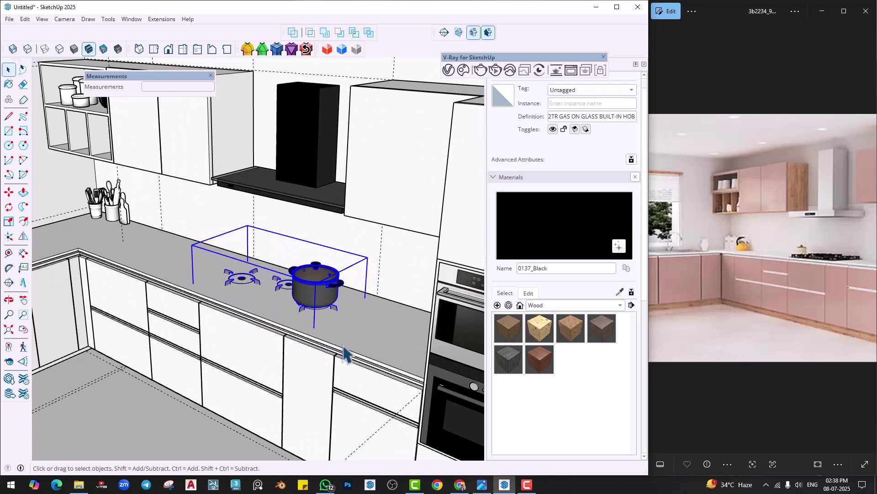
pyautogui.press('m')
pyautogui.click(405, 234)
pyautogui.scroll(2, 336, 303)
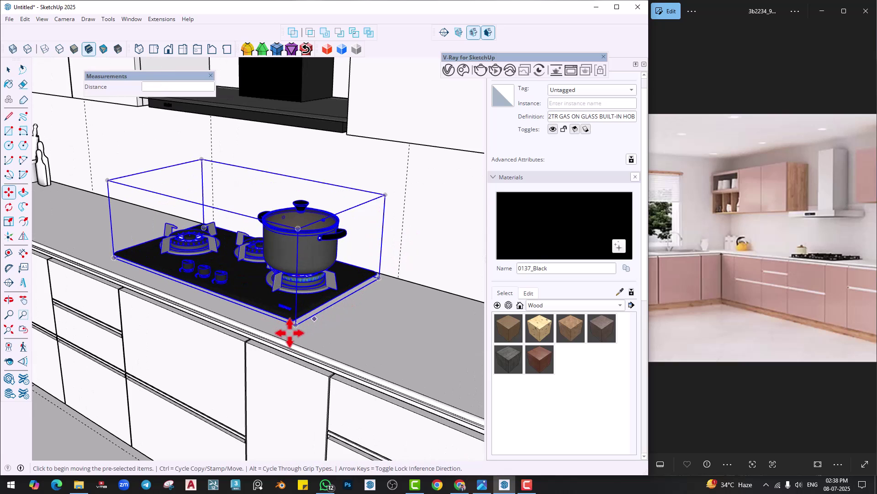
pyautogui.click(296, 325)
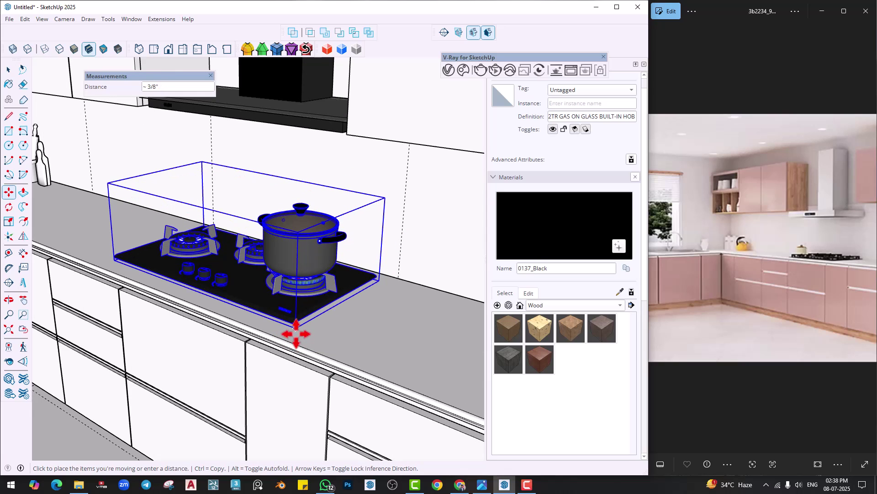
pyautogui.moveTo(295, 333); pyautogui.dragTo(386, 243, button='middle')
pyautogui.click(386, 246)
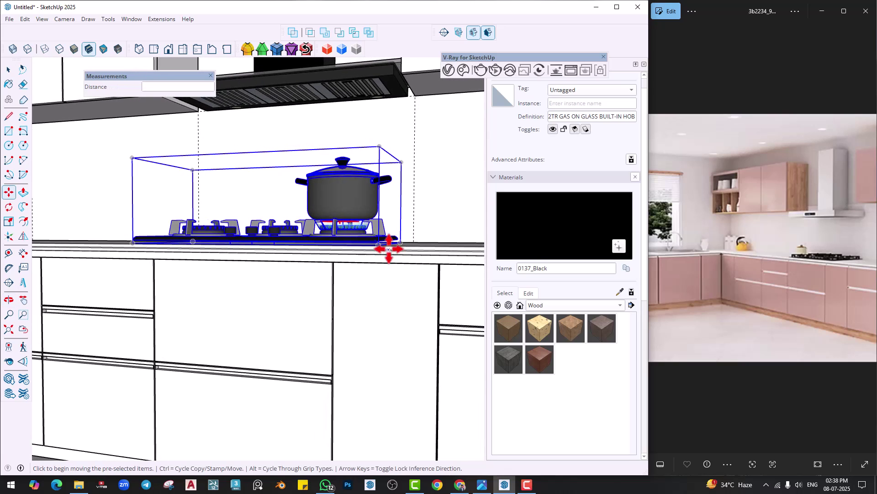
# Lower the hob by the underside of its glass plate until the plate rests on the countertop surface.
pyautogui.scroll(3, 370, 238)
pyautogui.scroll(4, 371, 238)
pyautogui.scroll(-2, 307, 229)
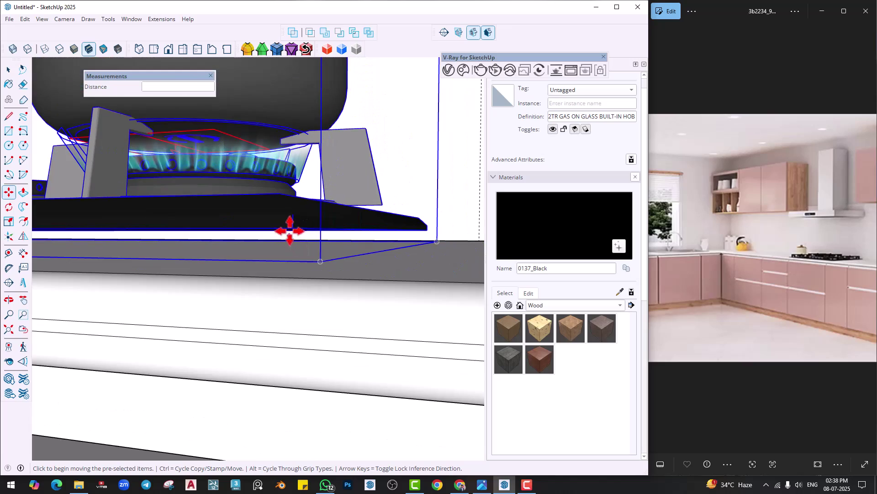
pyautogui.click(292, 227)
pyautogui.scroll(-10, 292, 265)
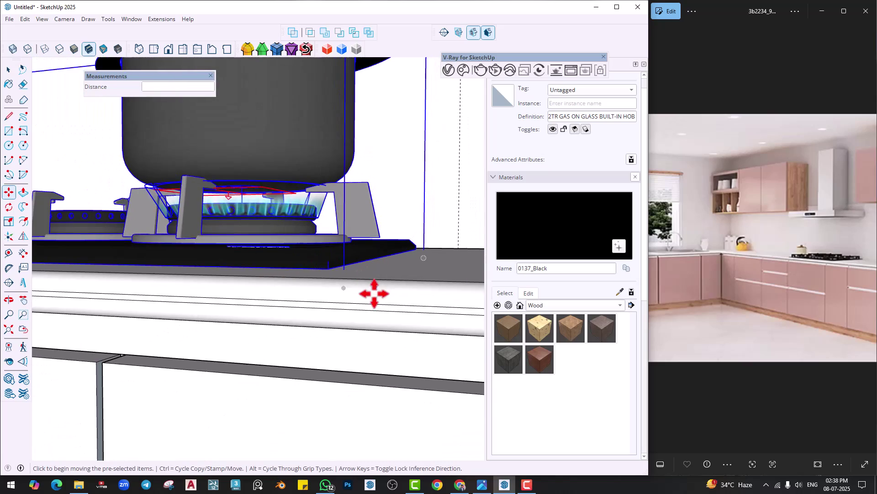
# Open 3D Warehouse and search its models for "sink".
pyautogui.moveTo(239, 364)
pyautogui.mouseDown(button='middle')
pyautogui.moveTo(365, 336)
pyautogui.moveTo(255, 323)
pyautogui.moveTo(260, 335)
pyautogui.moveTo(194, 367)
pyautogui.moveTo(192, 354)
pyautogui.moveTo(202, 367)
pyautogui.moveTo(234, 353)
pyautogui.mouseUp(button='middle')
pyautogui.press('space')
pyautogui.click(192, 355)
pyautogui.click(135, 20)
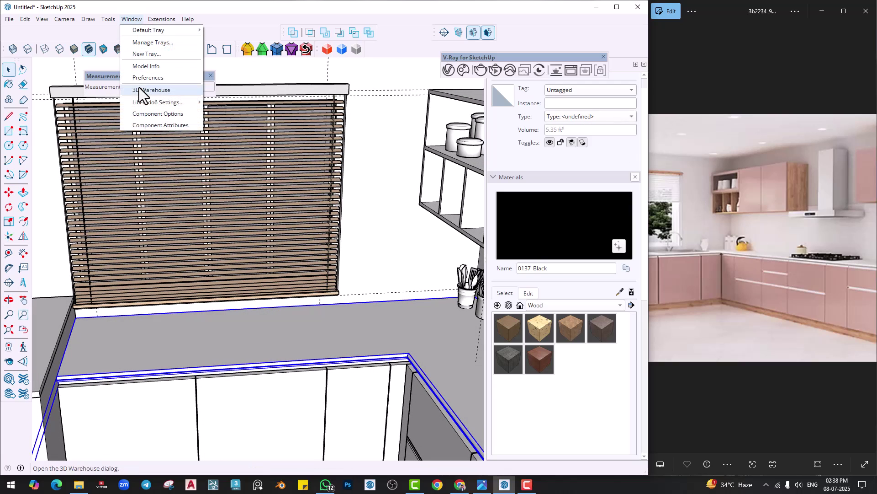
pyautogui.click(140, 89)
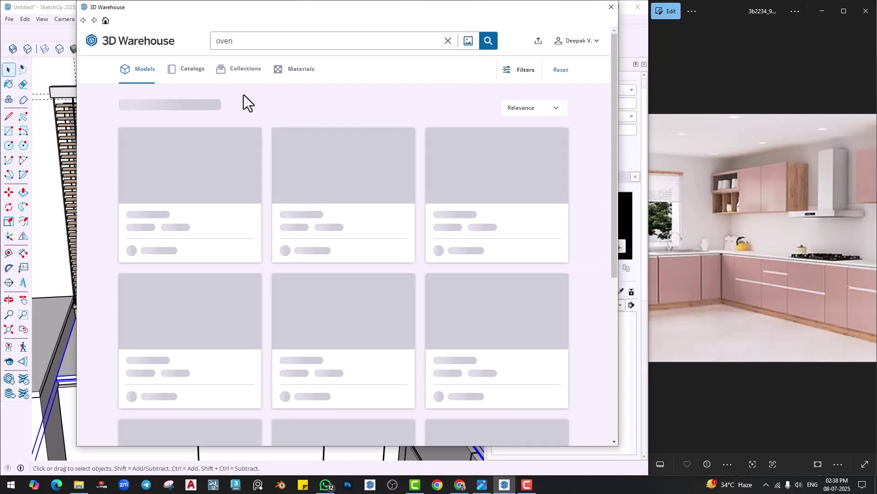
pyautogui.write('sink')
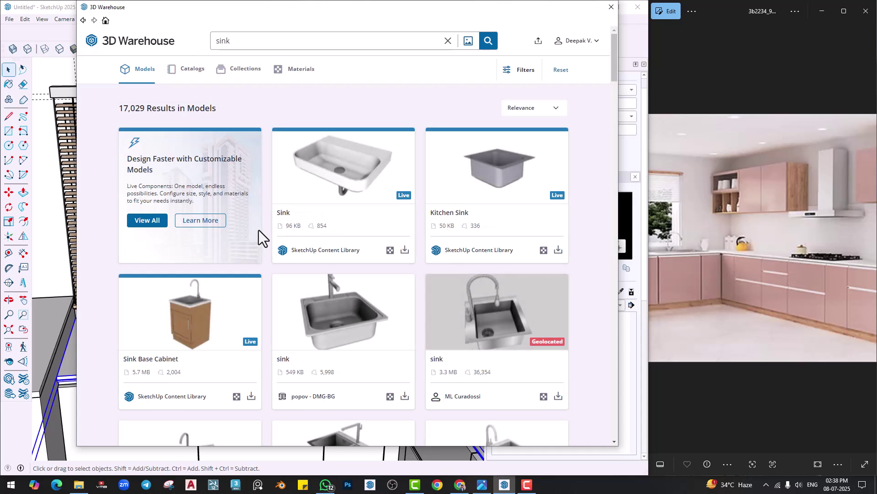
# Load the 290 KB rectangular single-bowl sink with a tall faucet directly into the model.
pyautogui.scroll(-4, 259, 231)
pyautogui.scroll(-2, 361, 247)
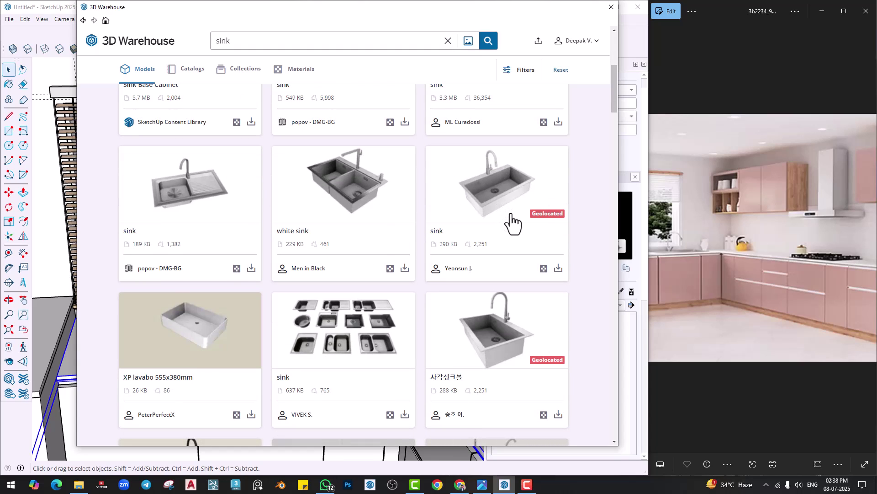
pyautogui.scroll(-2, 513, 223)
pyautogui.click(559, 177)
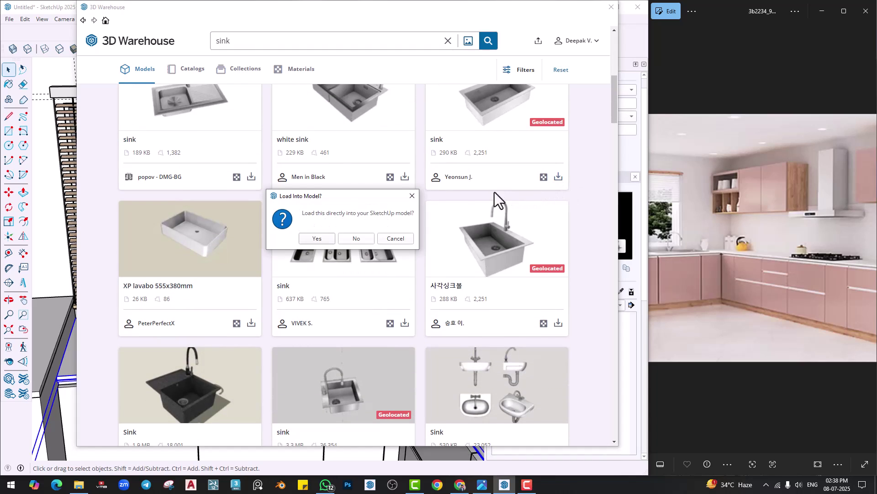
pyautogui.click(317, 238)
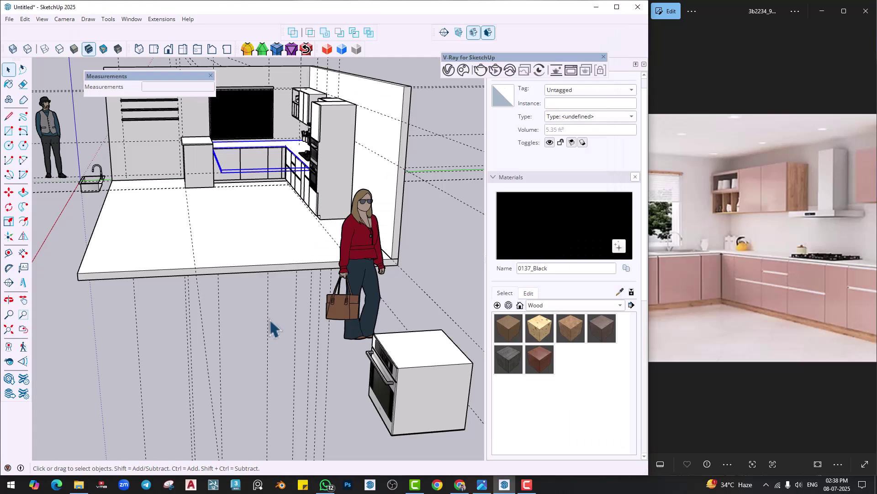
# Move the imported sink from beside the room onto the kitchen floor near the window counter.
pyautogui.moveTo(271, 327); pyautogui.dragTo(148, 281, button='middle')
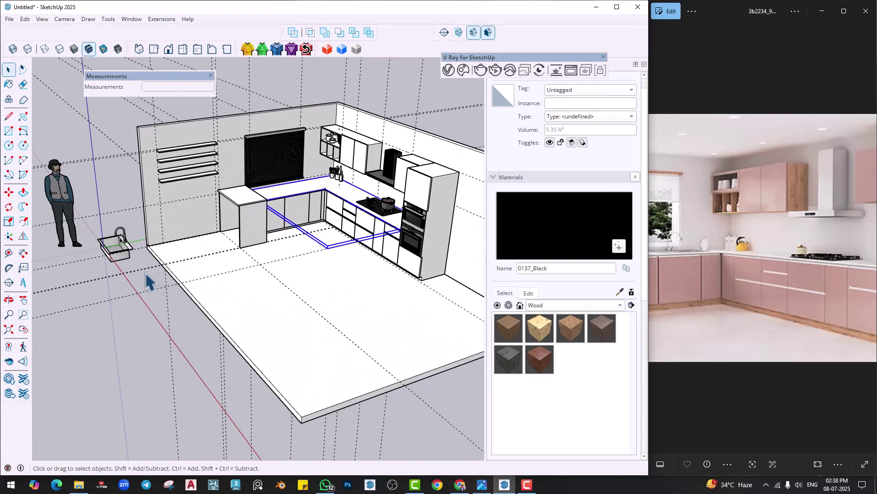
pyautogui.scroll(3, 127, 270)
pyautogui.scroll(3, 274, 329)
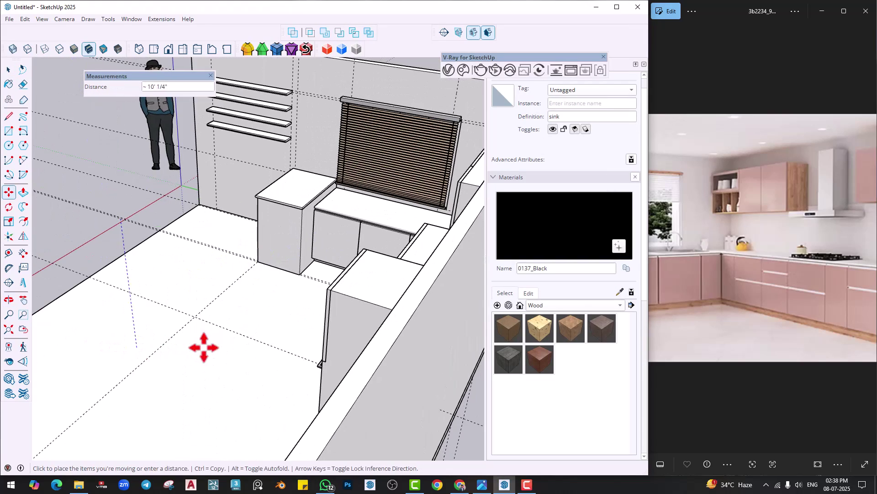
pyautogui.moveTo(187, 368); pyautogui.dragTo(278, 315, button='middle')
# Rotate the sink 90 degrees on the floor plane so its faucet faces the window wall.
pyautogui.press('q')
pyautogui.click(262, 315)
pyautogui.click(321, 297)
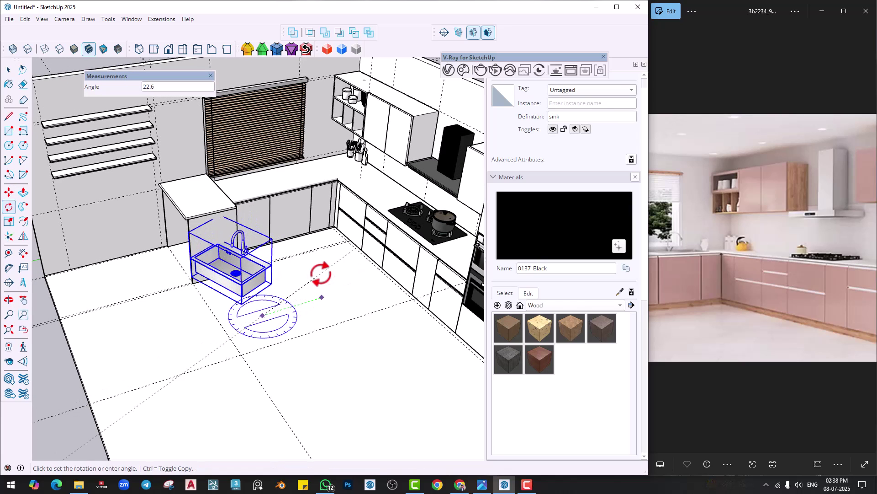
pyautogui.write('90')
pyautogui.press('Return')
# Move the sink by its lower front corner onto the countertop in front of the window blind.
pyautogui.press('m')
pyautogui.scroll(3, 183, 320)
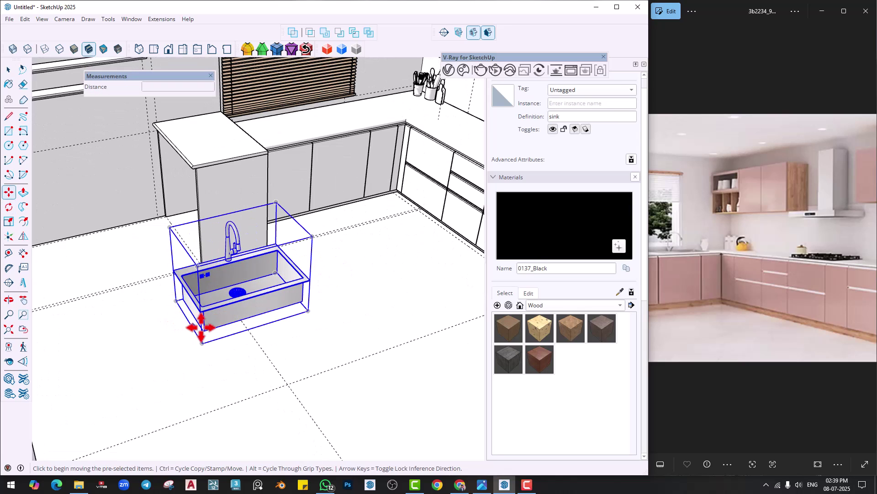
pyautogui.click(202, 343)
pyautogui.keyDown('shift'); pyautogui.moveTo(286, 130); pyautogui.dragTo(256, 219, button='middle'); pyautogui.keyUp('shift')
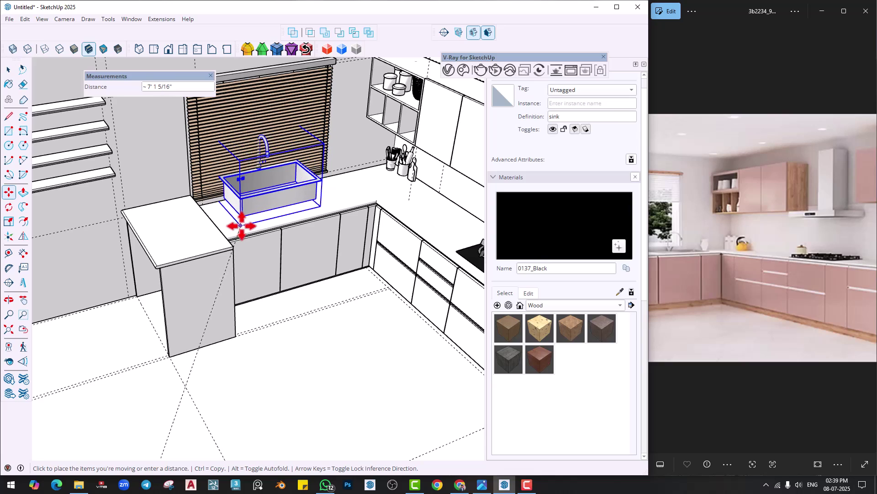
pyautogui.click(242, 225)
# Lower the sink by its rim corner until the rim sits flush on the countertop surface.
pyautogui.scroll(1, 246, 204)
pyautogui.scroll(5, 242, 198)
pyautogui.click(230, 191)
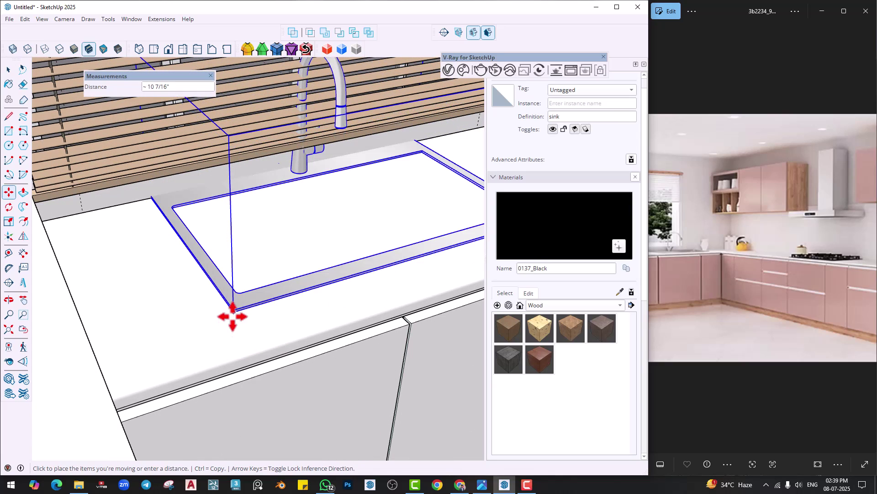
pyautogui.click(234, 316)
# Shift the sink along the countertop to position it below the window blind.
pyautogui.moveTo(234, 316); pyautogui.dragTo(369, 274, button='middle')
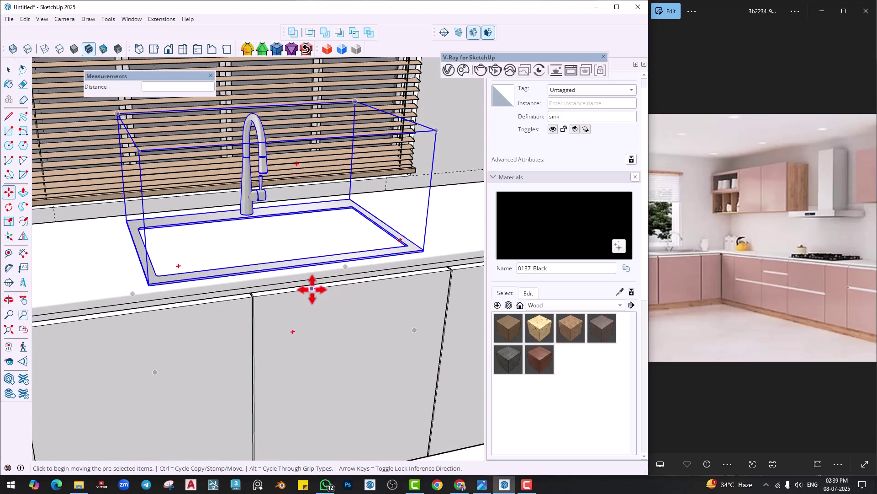
pyautogui.moveTo(312, 289); pyautogui.dragTo(292, 261, button='middle')
pyautogui.click(292, 261)
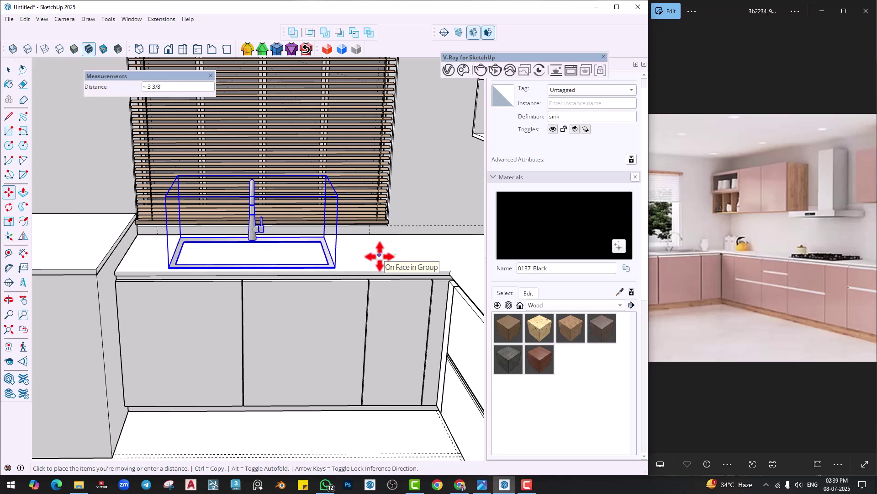
pyautogui.moveTo(219, 274); pyautogui.dragTo(244, 261, button='middle')
# Draw a rectangle on the countertop inside the sink rim and push it down 2" through the countertop.
pyautogui.press('space')
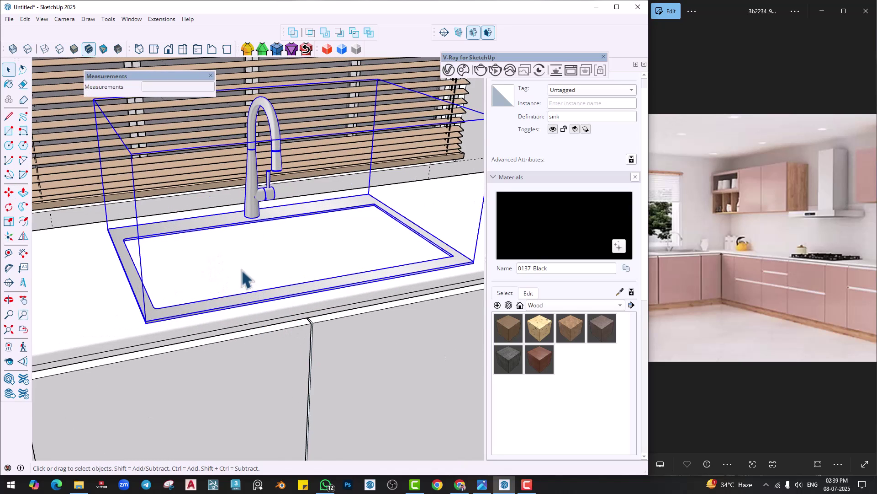
pyautogui.scroll(5, 237, 279)
pyautogui.press('r')
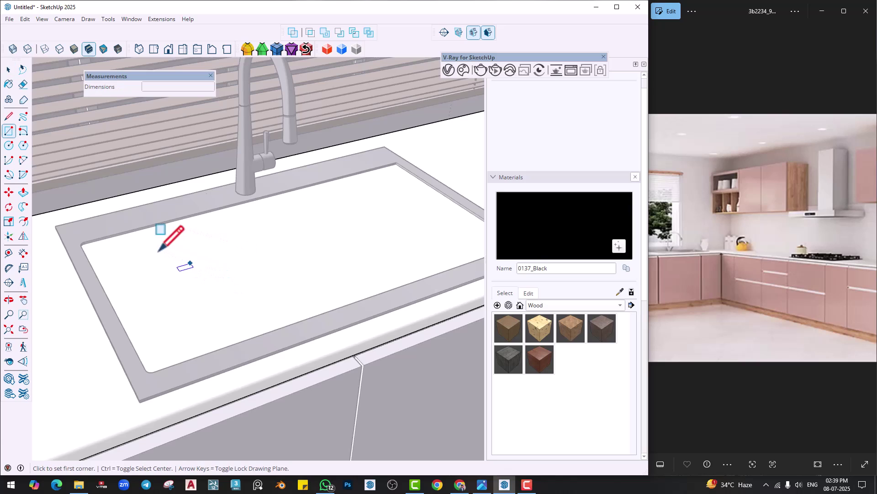
pyautogui.click(158, 252)
pyautogui.press('p')
pyautogui.click(315, 260)
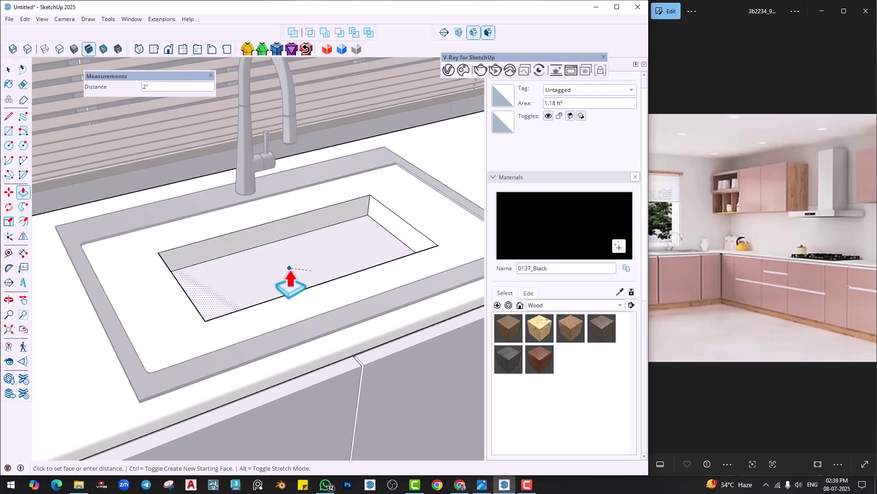
pyautogui.click(286, 270)
# Extend the right and rear walls of the countertop cutout outward to the inner edge of the sink rim.
pyautogui.click(394, 225)
pyautogui.keyDown('shift'); pyautogui.moveTo(436, 214); pyautogui.dragTo(362, 251, button='middle'); pyautogui.keyUp('shift')
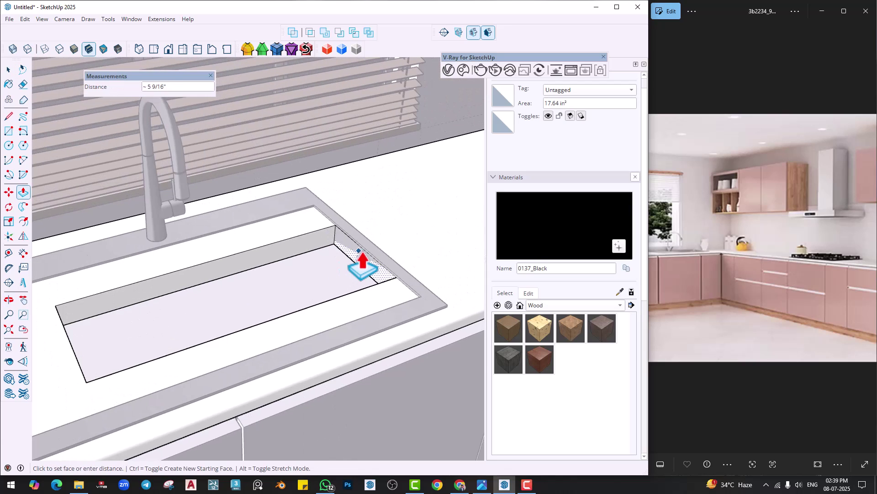
pyautogui.scroll(3, 369, 255)
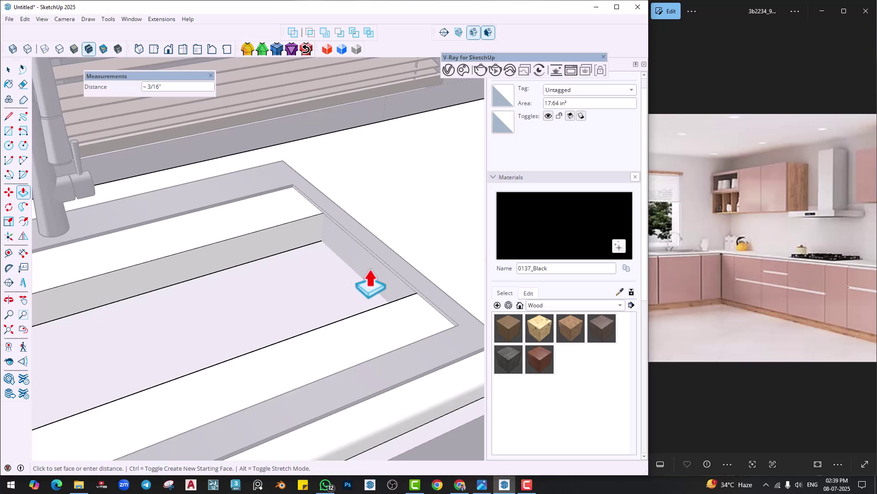
pyautogui.click(286, 270)
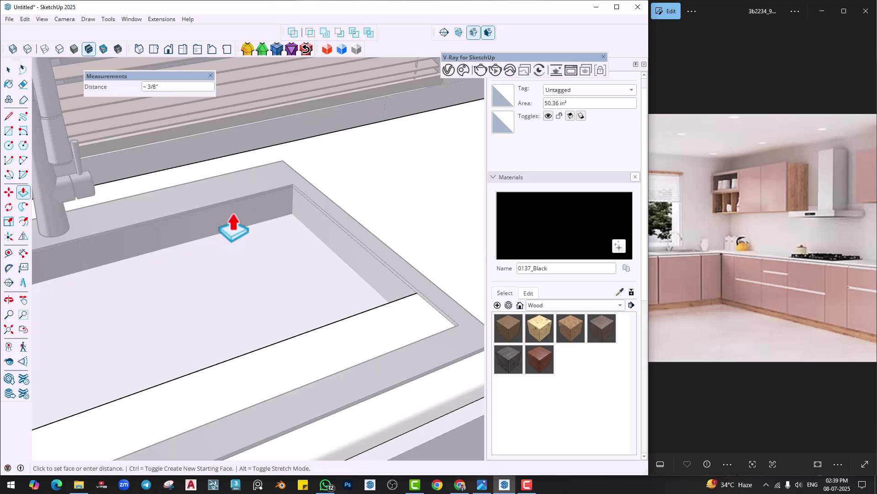
# Extend the left wall of the countertop cutout outward to the inner edge of the sink rim.
pyautogui.moveTo(259, 280); pyautogui.dragTo(2, 321, button='middle')
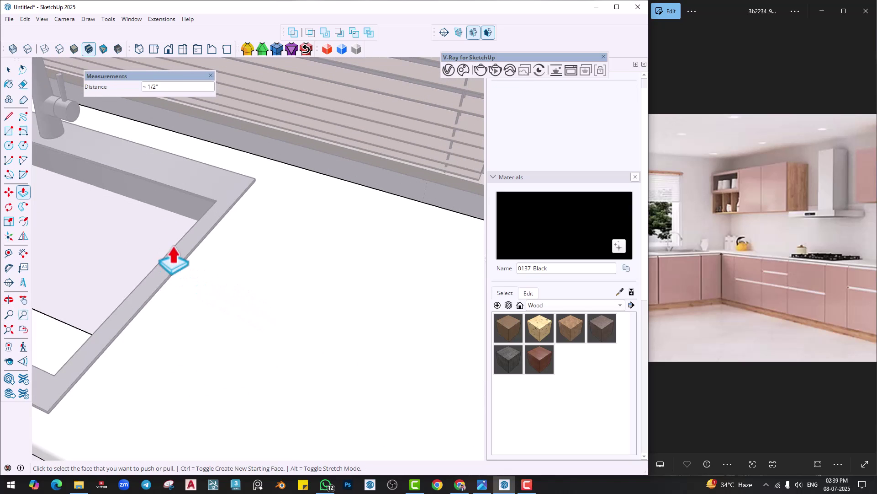
pyautogui.keyDown('shift'); pyautogui.moveTo(148, 234); pyautogui.dragTo(388, 336, button='middle'); pyautogui.keyUp('shift')
pyautogui.scroll(3, 99, 251)
pyautogui.click(99, 252)
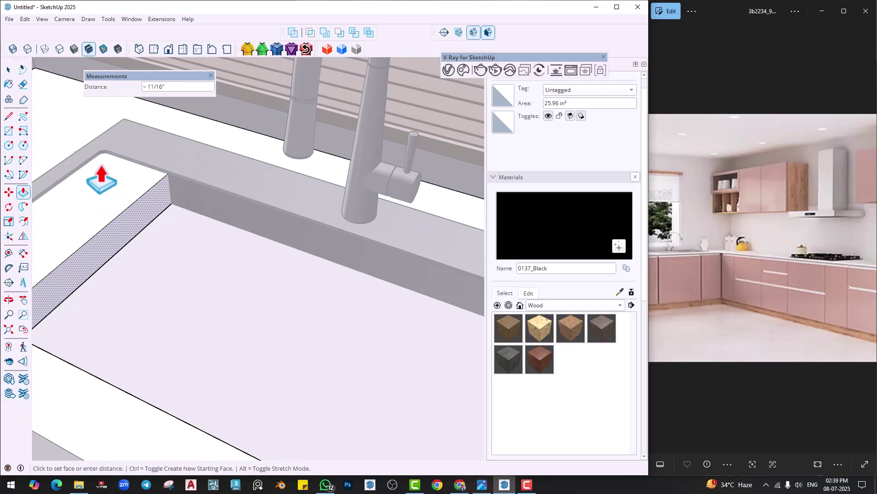
pyautogui.moveTo(130, 264); pyautogui.dragTo(102, 293, button='middle')
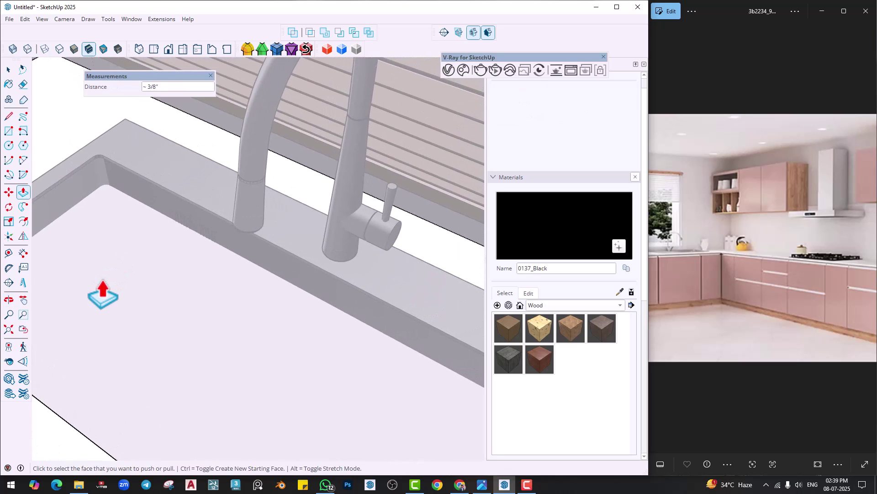
# Extend the front wall of the countertop cutout to line up with the inner edge of the sink rim.
pyautogui.scroll(3, 102, 294)
pyautogui.moveTo(60, 264)
pyautogui.mouseDown(button='middle')
pyautogui.moveTo(276, 269)
pyautogui.moveTo(159, 257)
pyautogui.moveTo(383, 300)
pyautogui.moveTo(282, 278)
pyautogui.mouseUp(button='middle')
pyautogui.click(245, 268)
pyautogui.click(156, 248)
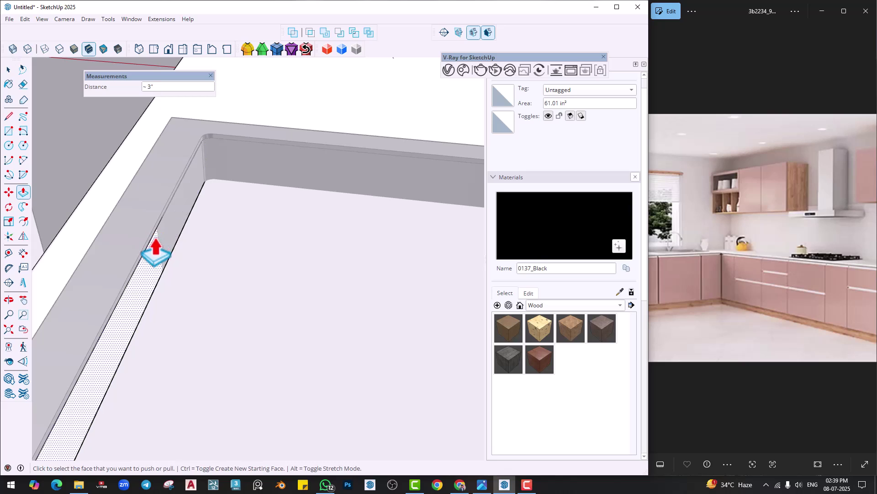
pyautogui.click(156, 251)
pyautogui.click(157, 255)
# Draw a rectangle about 9 7/8" by 8 15/16" on the cabinet top exposed inside the sink cutout.
pyautogui.scroll(-3, 272, 290)
pyautogui.press('space')
pyautogui.click(265, 287)
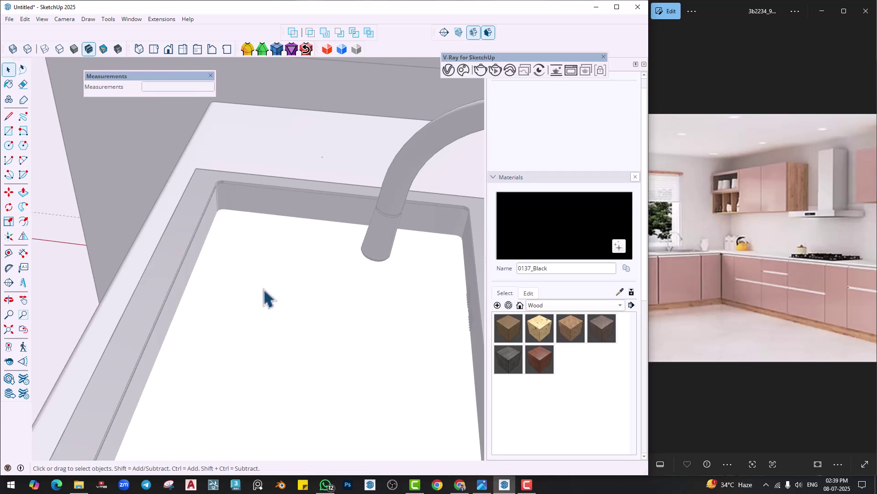
pyautogui.press('r')
pyautogui.click(238, 278)
pyautogui.click(412, 434)
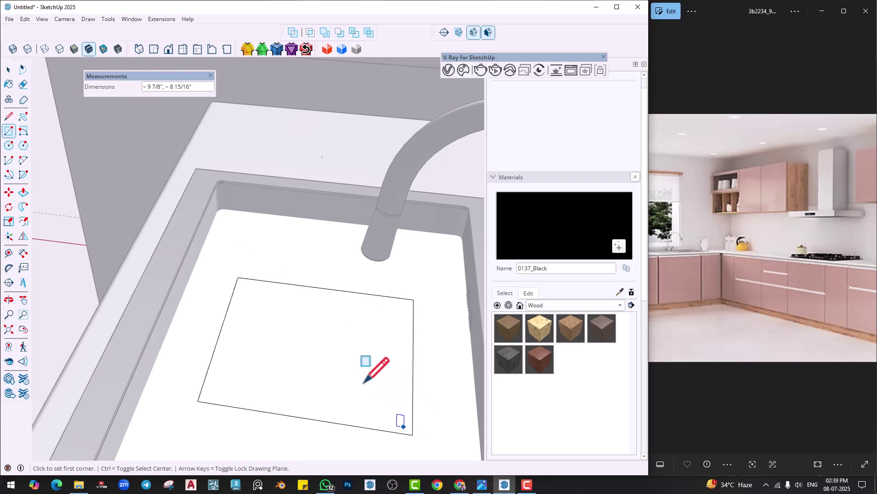
# Push the rectangle down into the cabinet body to form a recess for the sink basin.
pyautogui.press('p')
pyautogui.click(345, 345)
pyautogui.click(290, 384)
pyautogui.click(293, 382)
pyautogui.click(358, 349)
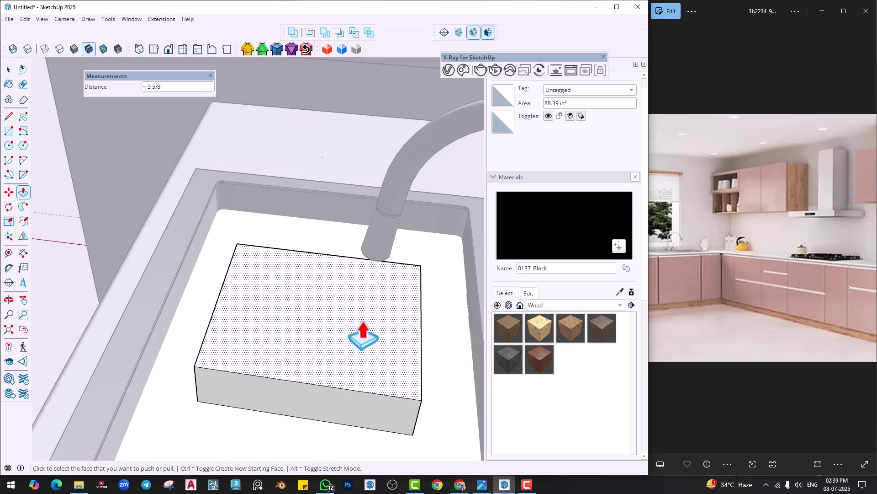
pyautogui.click(363, 332)
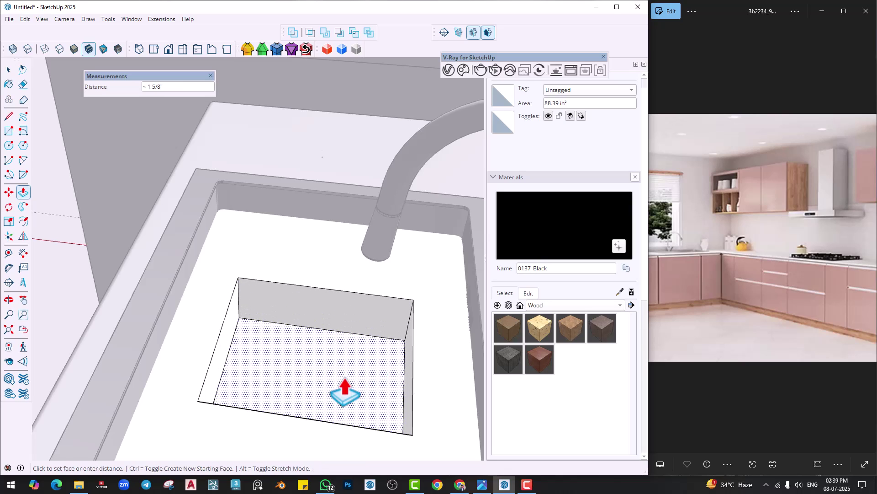
pyautogui.click(332, 403)
pyautogui.click(371, 388)
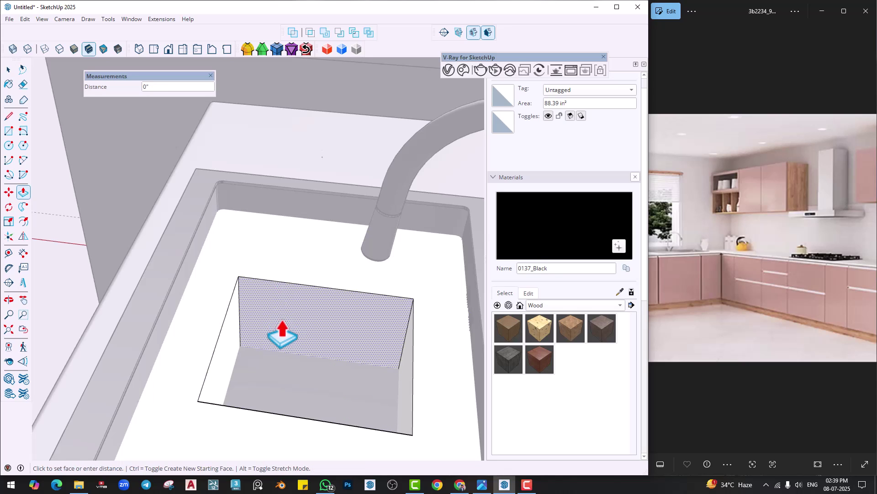
# Extend the recess's left end wall to the edge of the sink cutout and finish editing the cabinet group.
pyautogui.click(294, 250)
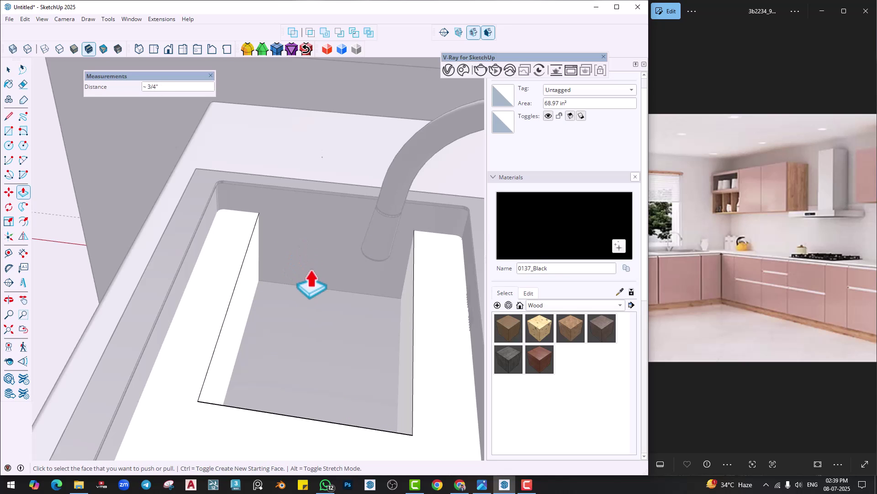
pyautogui.press('space')
pyautogui.scroll(-5, 293, 290)
pyautogui.press('Escape')
pyautogui.scroll(-4, 262, 313)
pyautogui.moveTo(257, 317); pyautogui.dragTo(402, 331, button='middle')
pyautogui.moveTo(172, 275); pyautogui.dragTo(432, 121, button='middle')
pyautogui.scroll(-5, 219, 299)
pyautogui.scroll(2, 333, 349)
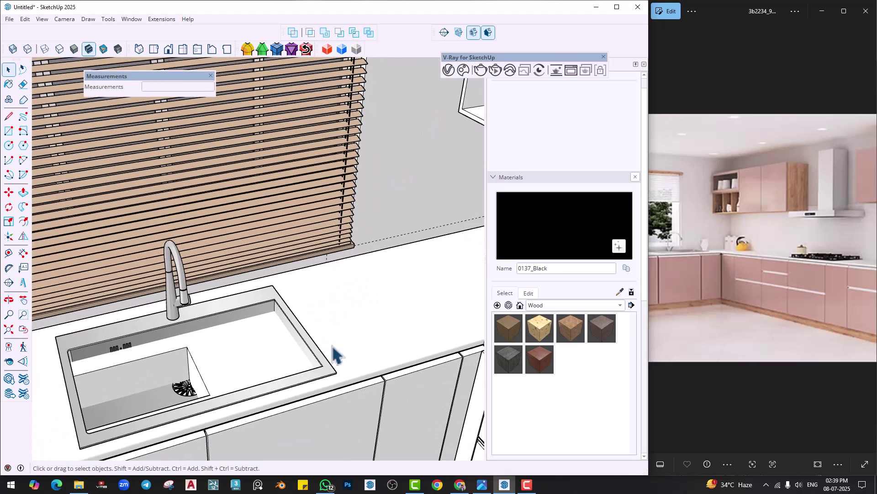
# Isolate the countertop by selecting it, inverting the selection and hiding everything else.
pyautogui.keyDown('shift'); pyautogui.moveTo(332, 346); pyautogui.dragTo(357, 166, button='middle'); pyautogui.keyUp('shift')
pyautogui.click(356, 171)
pyautogui.moveTo(231, 245); pyautogui.dragTo(48, 220, button='middle')
pyautogui.scroll(3, 174, 205)
pyautogui.scroll(-5, 179, 208)
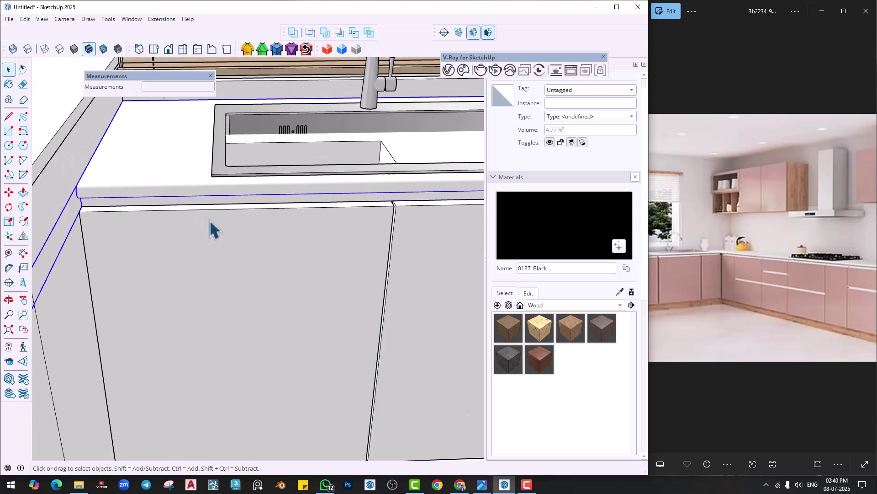
pyautogui.click(25, 18)
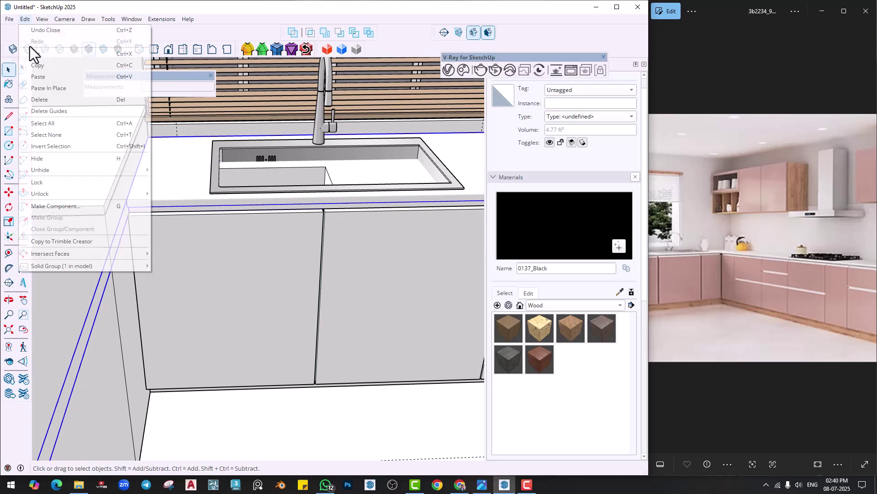
pyautogui.click(53, 147)
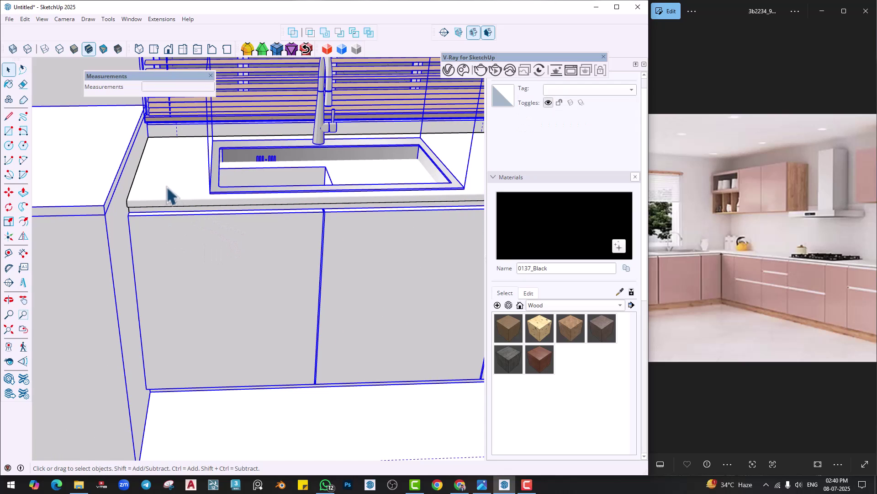
pyautogui.rightClick(165, 237)
pyautogui.click(197, 265)
# Enable the display of hidden objects to find the hidden cabinet body around the countertop.
pyautogui.moveTo(245, 265); pyautogui.dragTo(215, 227, button='middle')
pyautogui.click(38, 19)
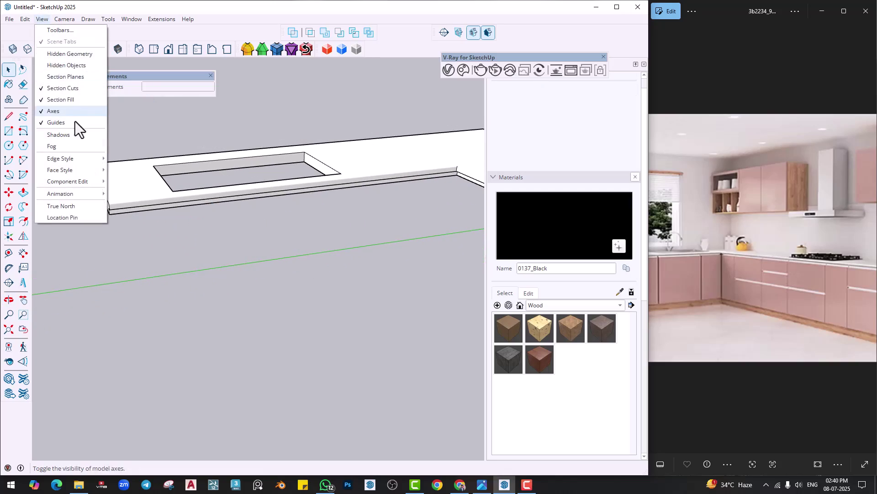
pyautogui.click(67, 66)
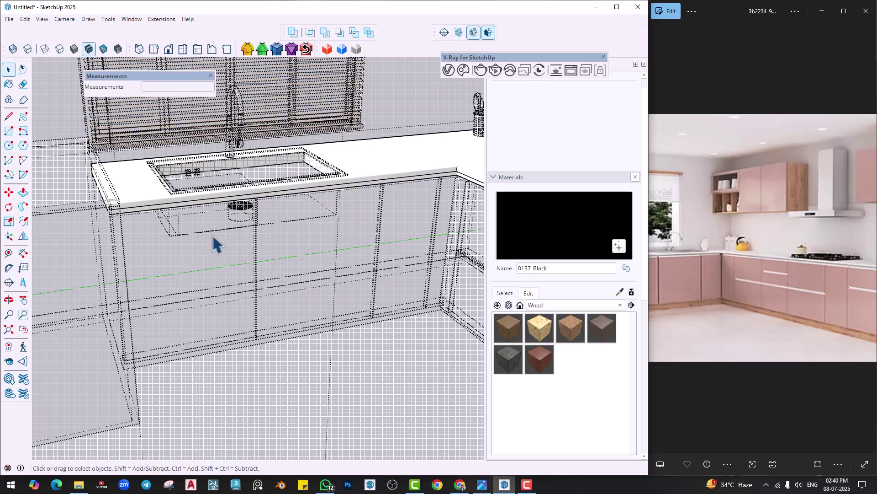
pyautogui.moveTo(213, 236); pyautogui.dragTo(55, 153, button='middle')
pyautogui.scroll(-3, 233, 229)
pyautogui.scroll(4, 257, 228)
pyautogui.moveTo(257, 229); pyautogui.dragTo(299, 272, button='middle')
pyautogui.scroll(-4, 171, 357)
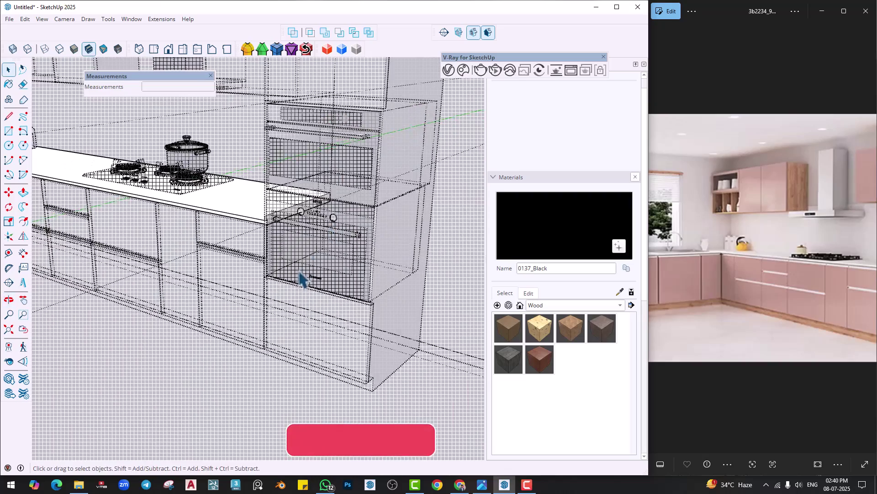
# Unhide the group containing the cabinet body and switch off the display of hidden objects.
pyautogui.scroll(1, 255, 260)
pyautogui.scroll(-2, 254, 327)
pyautogui.scroll(2, 207, 348)
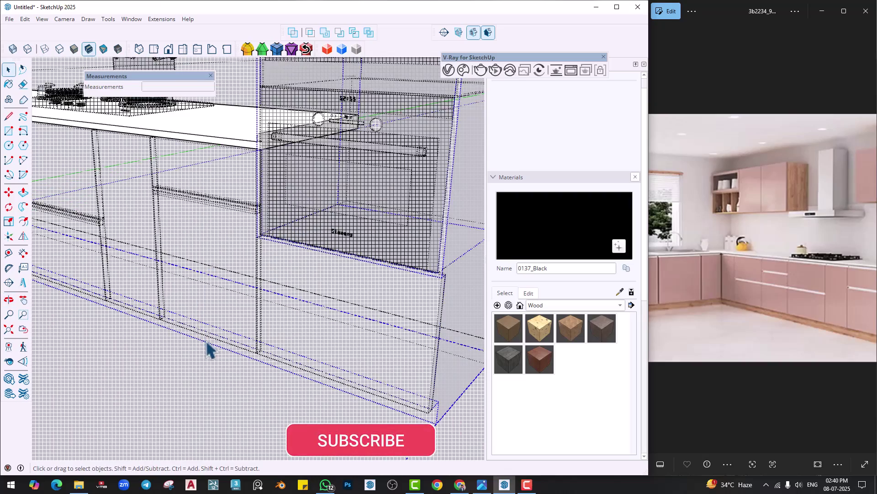
pyautogui.moveTo(210, 349); pyautogui.dragTo(368, 361, button='middle')
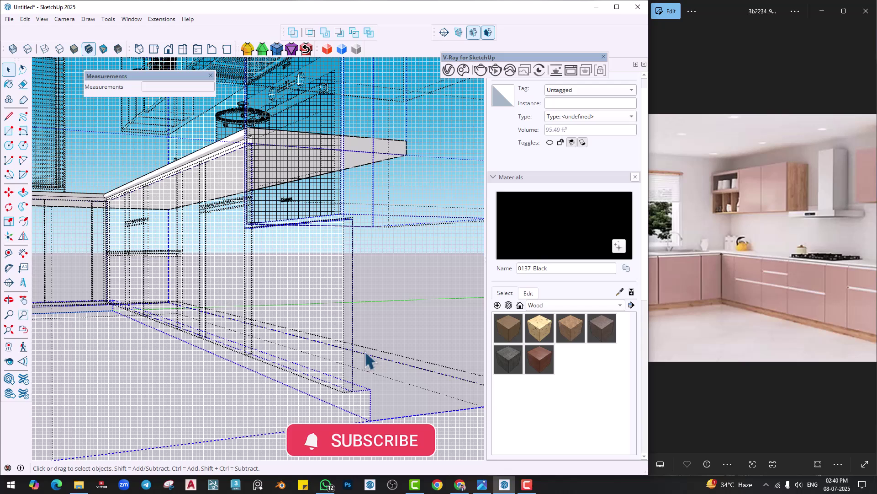
pyautogui.rightClick(396, 319)
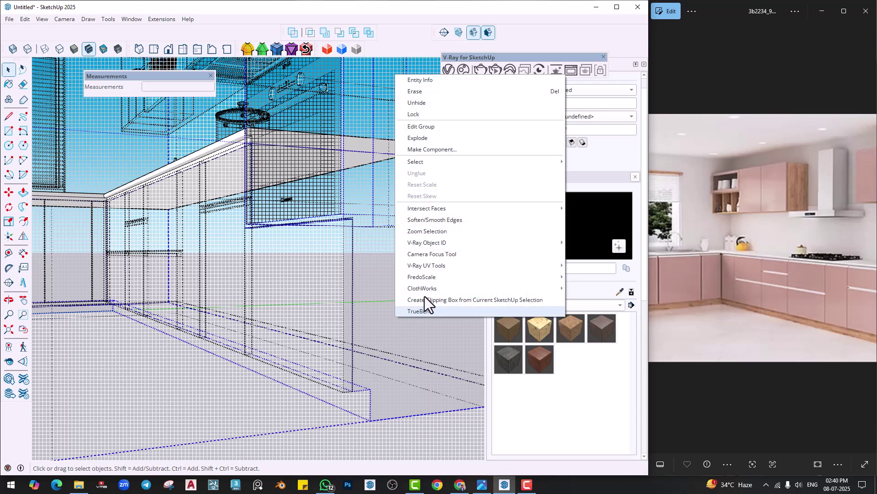
pyautogui.click(423, 125)
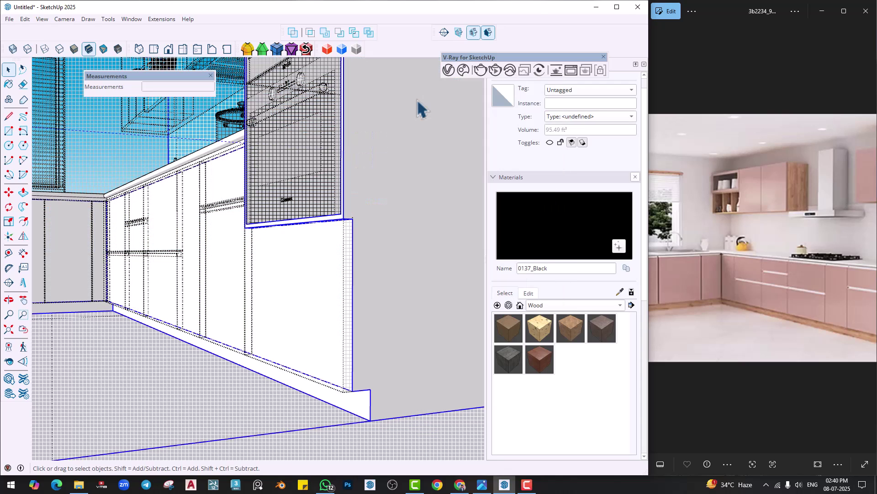
pyautogui.click(28, 18)
pyautogui.click(57, 65)
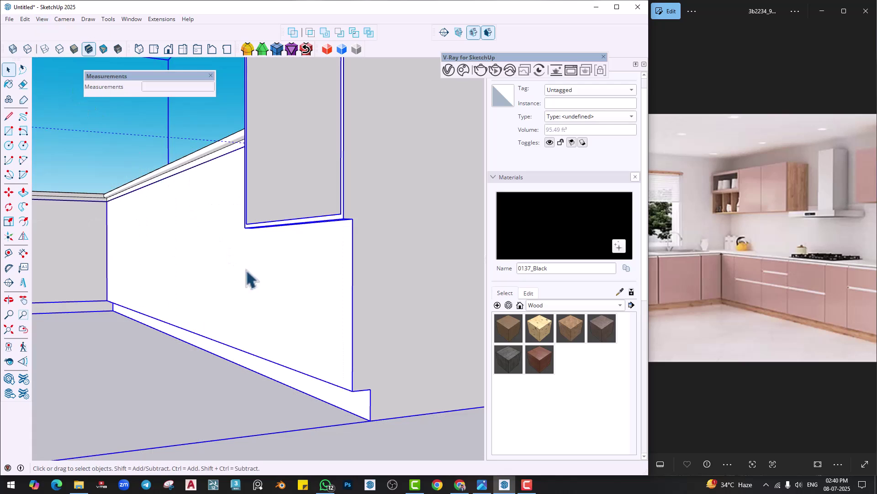
# Open the cabinet body group and extend the basin recess's right wall about 1' 2 3/4" toward the cutout's right end.
pyautogui.scroll(-4, 264, 317)
pyautogui.moveTo(252, 310); pyautogui.dragTo(353, 306, button='middle')
pyautogui.scroll(5, 308, 251)
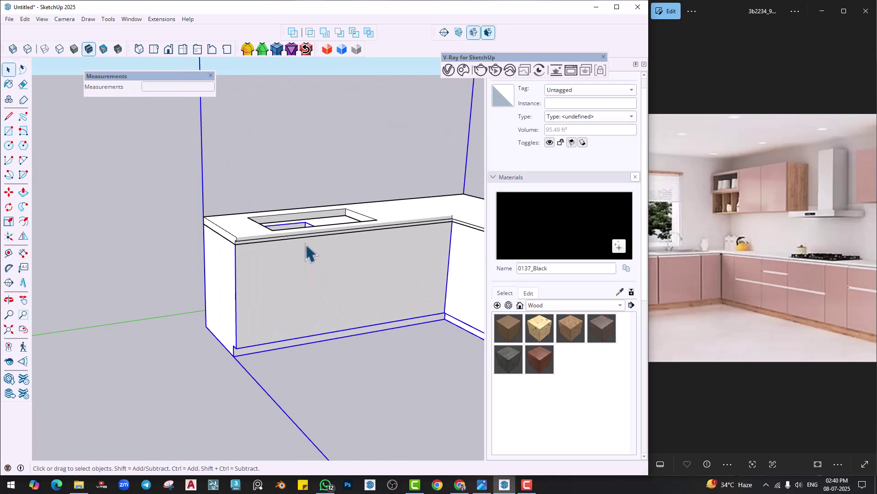
pyautogui.moveTo(306, 329); pyautogui.dragTo(280, 267, button='middle')
pyautogui.doubleClick(268, 262)
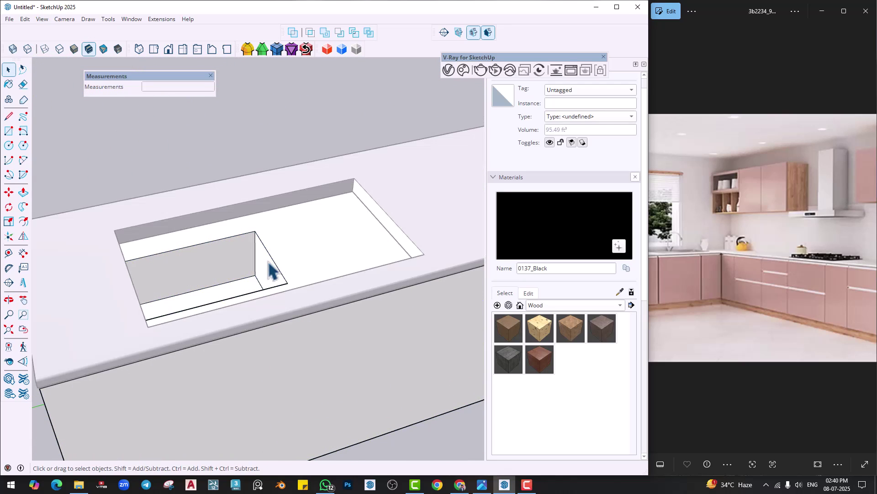
pyautogui.press('p')
pyautogui.click(263, 284)
pyautogui.click(385, 234)
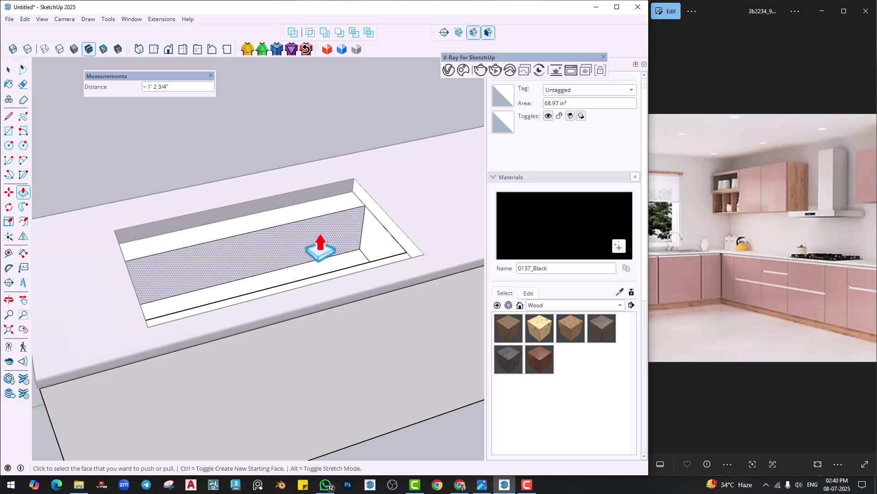
# Push/Pull the basin recess's long walls in the cabinet body out to the edges of the countertop cutout.
pyautogui.click(299, 232)
pyautogui.click(283, 220)
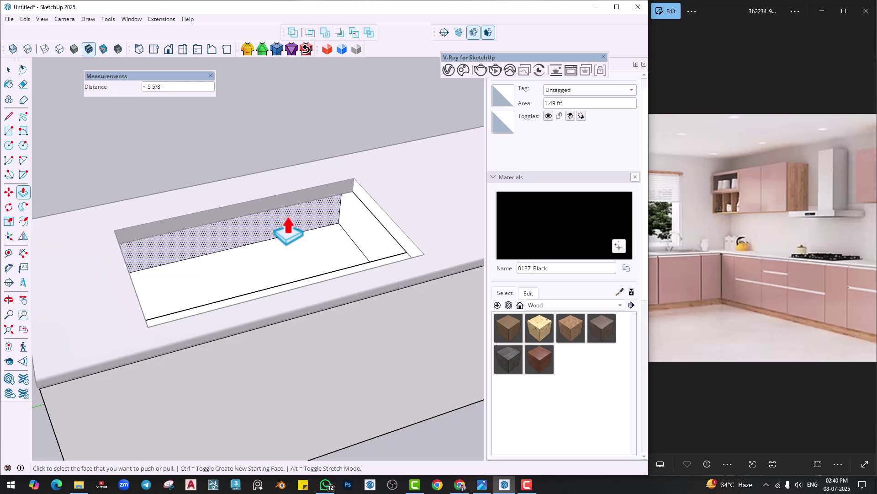
pyautogui.click(298, 242)
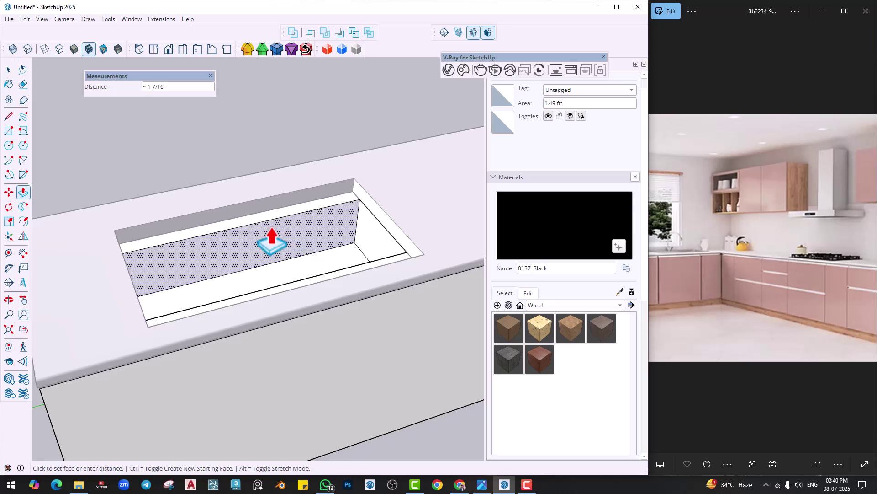
pyautogui.moveTo(241, 233); pyautogui.dragTo(64, 243, button='middle')
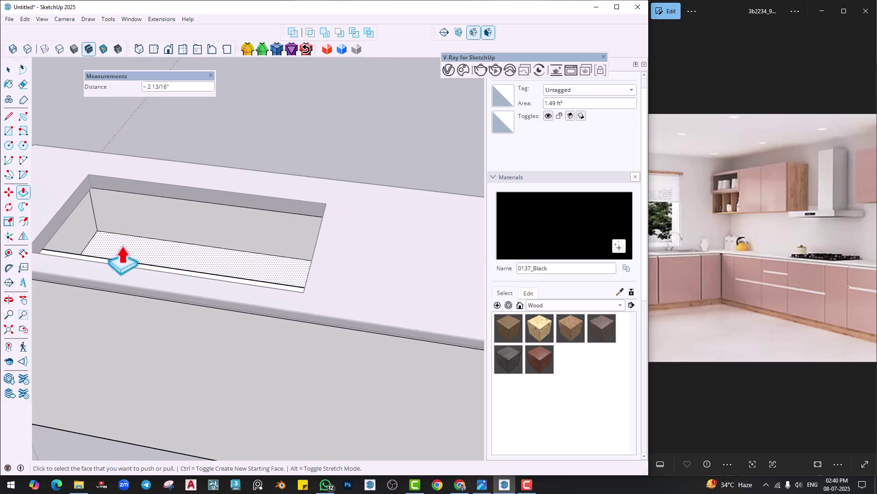
pyautogui.moveTo(237, 262); pyautogui.dragTo(147, 274, button='middle')
pyautogui.moveTo(316, 205)
pyautogui.mouseDown(button='middle')
pyautogui.moveTo(160, 179)
pyautogui.moveTo(314, 280)
pyautogui.moveTo(239, 239)
pyautogui.mouseUp(button='middle')
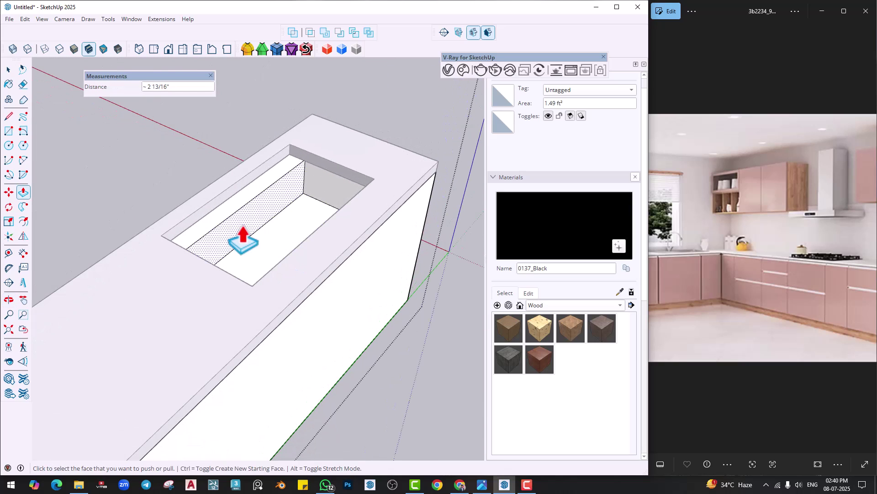
pyautogui.click(227, 212)
# Finish editing the cabinet body group and bring the rest of the kitchen back into view.
pyautogui.moveTo(131, 189); pyautogui.dragTo(509, 286, button='middle')
pyautogui.press('Escape')
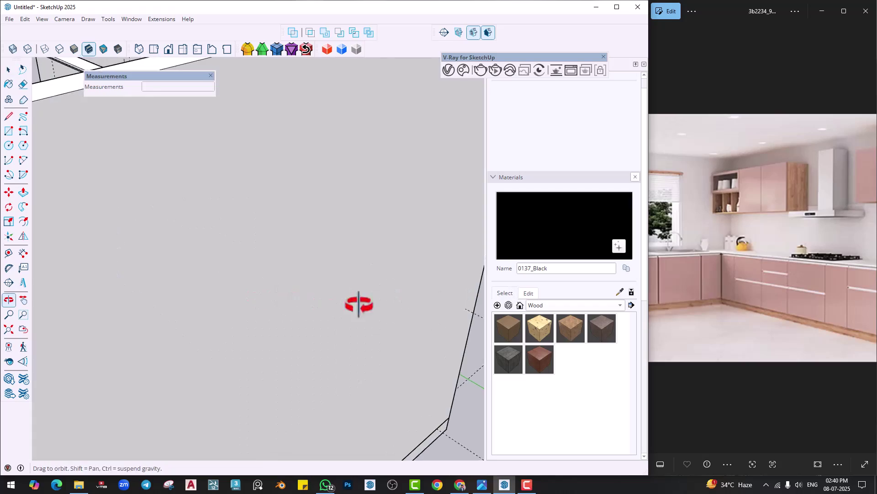
pyautogui.moveTo(358, 304); pyautogui.dragTo(278, 222, button='middle')
pyautogui.scroll(-4, 270, 361)
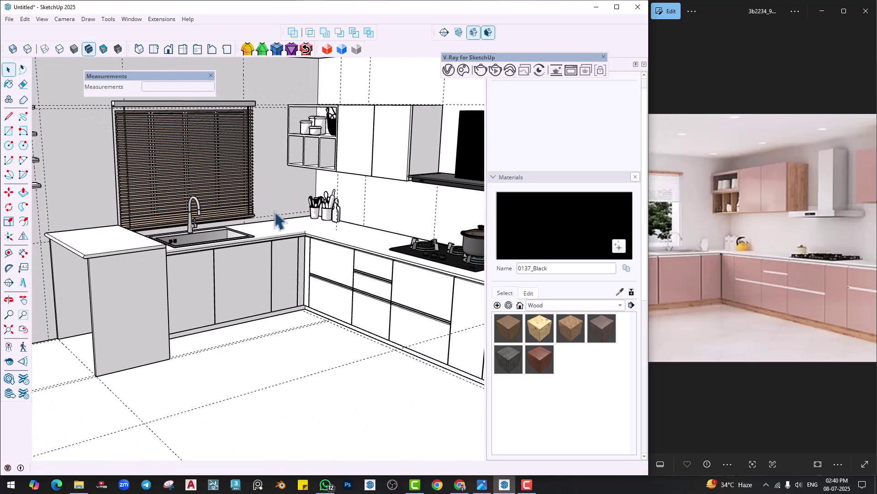
# Examine the sink, base cabinets, cooktop and oven units along both kitchen walls.
pyautogui.scroll(5, 258, 255)
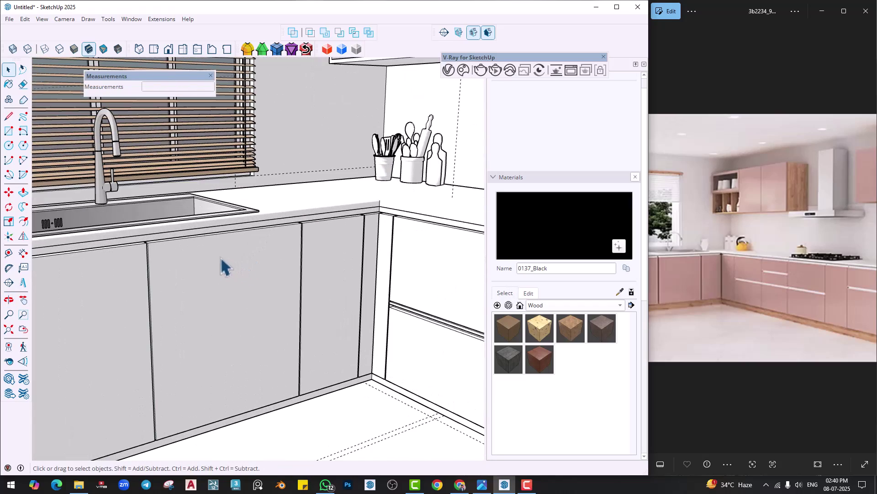
pyautogui.scroll(4, 147, 249)
pyautogui.scroll(-2, 405, 215)
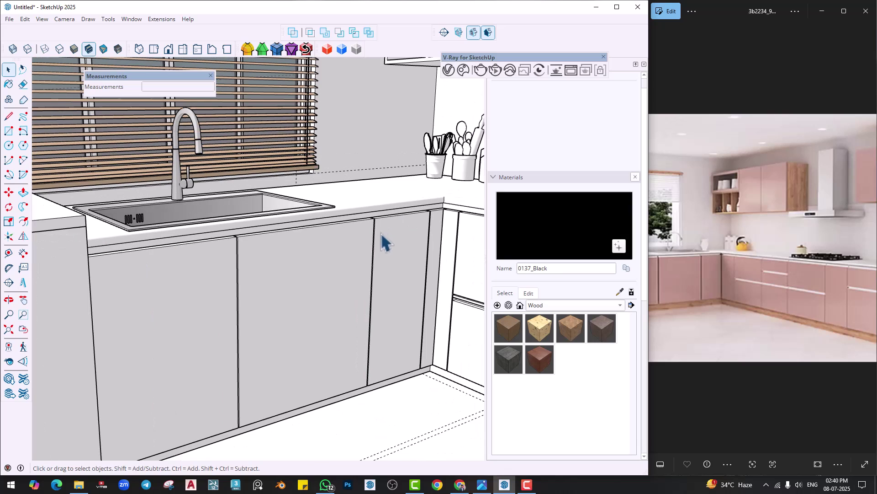
pyautogui.keyDown('shift'); pyautogui.moveTo(382, 235); pyautogui.dragTo(309, 239, button='middle'); pyautogui.keyUp('shift')
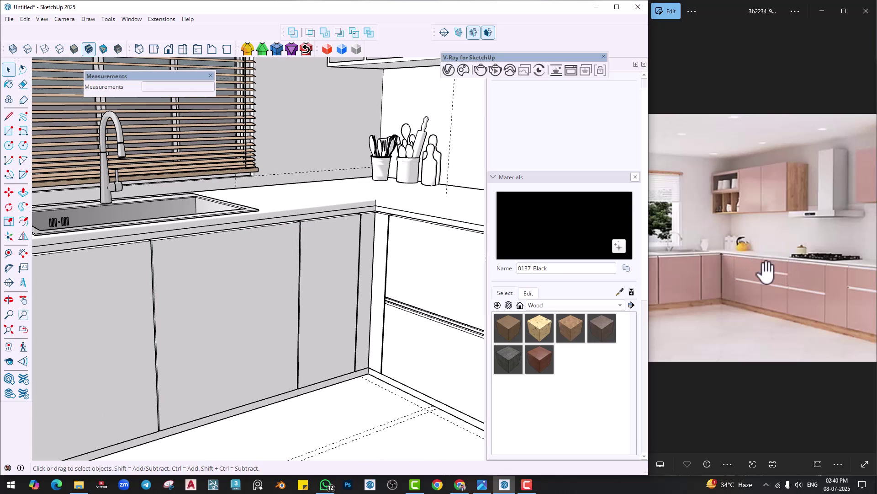
pyautogui.keyDown('shift'); pyautogui.moveTo(403, 296); pyautogui.dragTo(299, 274, button='middle'); pyautogui.keyUp('shift')
pyautogui.scroll(-1, 413, 315)
pyautogui.keyDown('shift'); pyautogui.moveTo(413, 315); pyautogui.dragTo(235, 238, button='middle'); pyautogui.keyUp('shift')
pyautogui.scroll(-1, 235, 238)
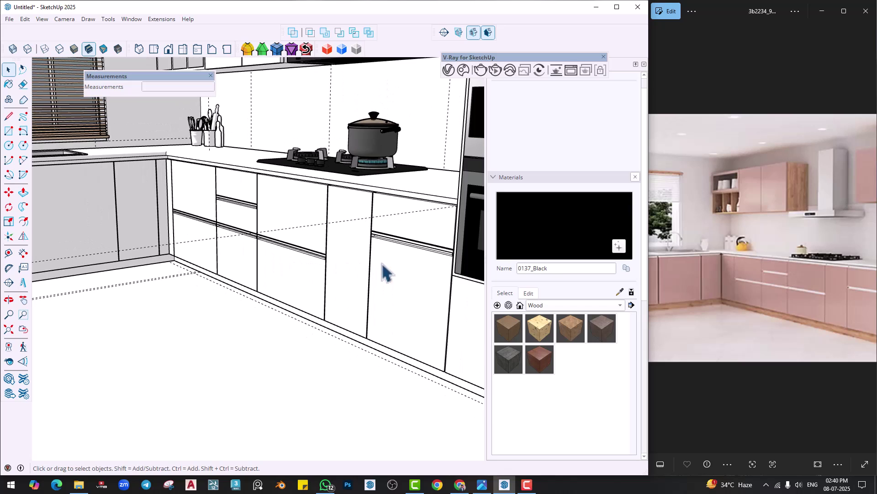
pyautogui.keyDown('shift'); pyautogui.moveTo(420, 276); pyautogui.dragTo(335, 256, button='middle'); pyautogui.keyUp('shift')
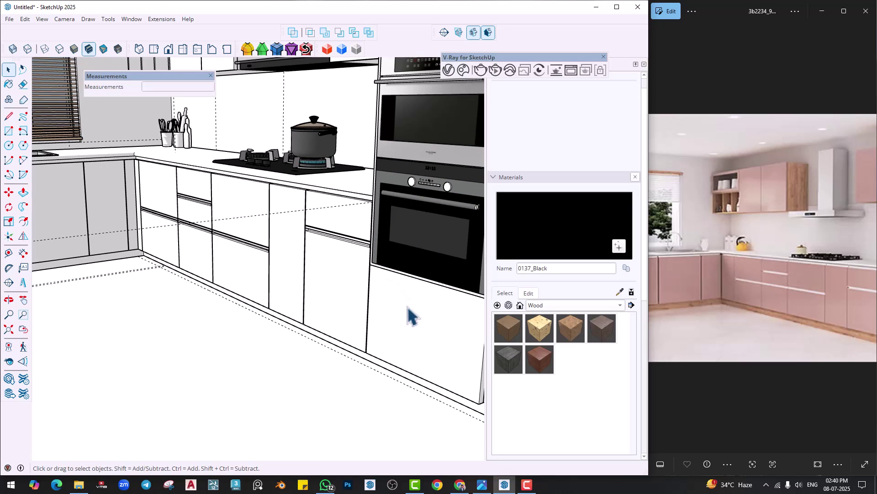
pyautogui.scroll(-1, 400, 324)
pyautogui.scroll(-4, 411, 373)
pyautogui.keyDown('shift'); pyautogui.moveTo(338, 172); pyautogui.dragTo(333, 215, button='middle'); pyautogui.keyUp('shift')
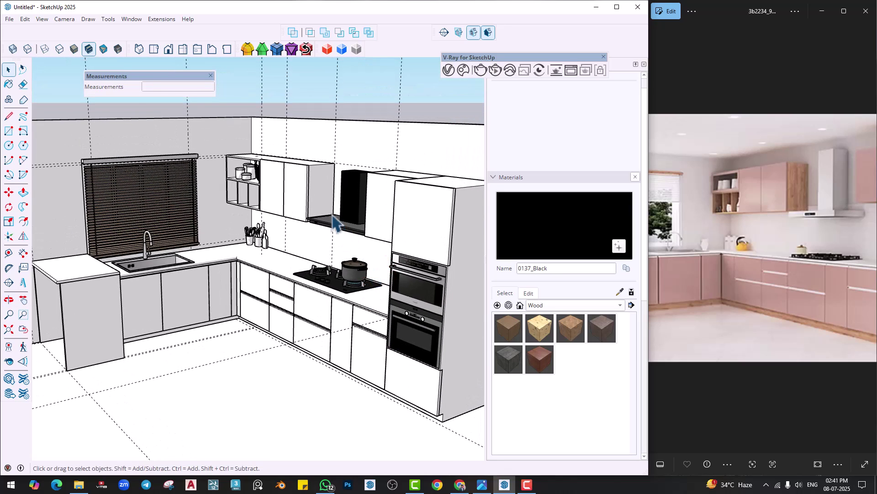
# Lower the top face of the kitchen walls about 4 9/16" with Push/Pull and close the wall group.
pyautogui.moveTo(288, 194)
pyautogui.mouseDown(button='middle')
pyautogui.moveTo(320, 259)
pyautogui.moveTo(358, 272)
pyautogui.mouseUp(button='middle')
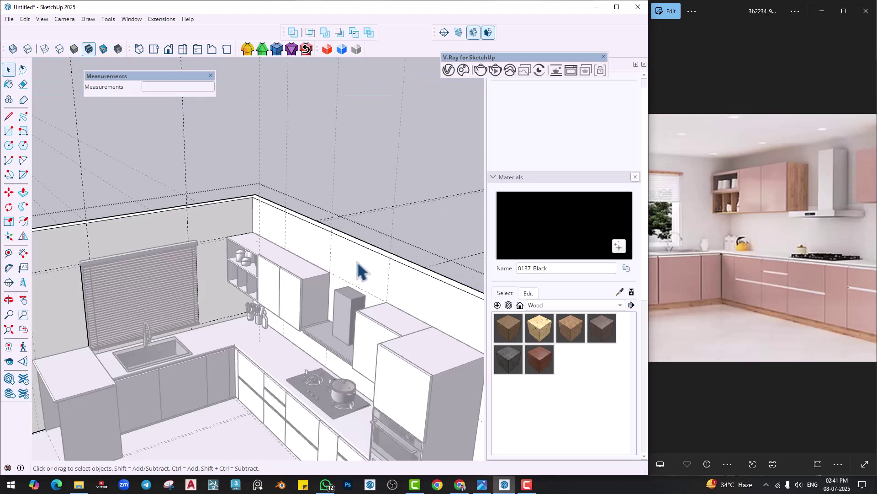
pyautogui.scroll(2, 358, 272)
pyautogui.press('p')
pyautogui.click(371, 270)
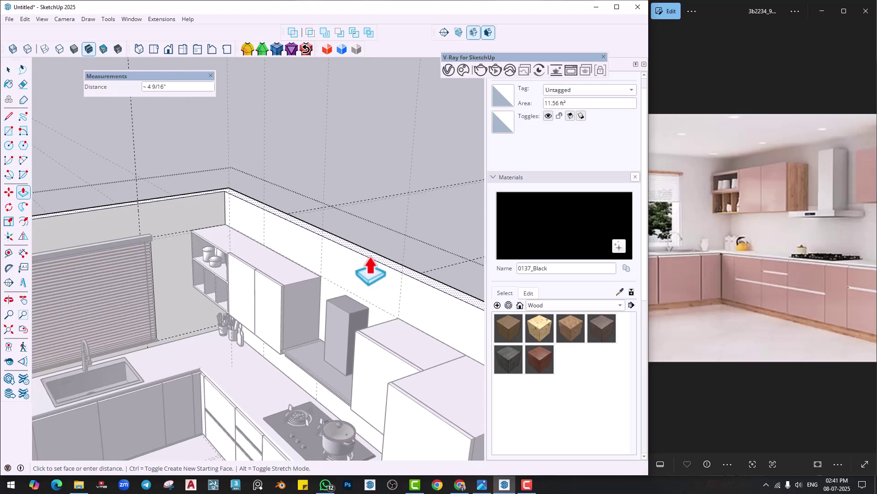
pyautogui.press('Return')
pyautogui.press('space')
pyautogui.click(352, 228)
pyautogui.scroll(-2, 351, 235)
pyautogui.moveTo(339, 276); pyautogui.dragTo(335, 249, button='middle')
pyautogui.scroll(-2, 335, 303)
pyautogui.scroll(-3, 335, 311)
pyautogui.scroll(3, 135, 231)
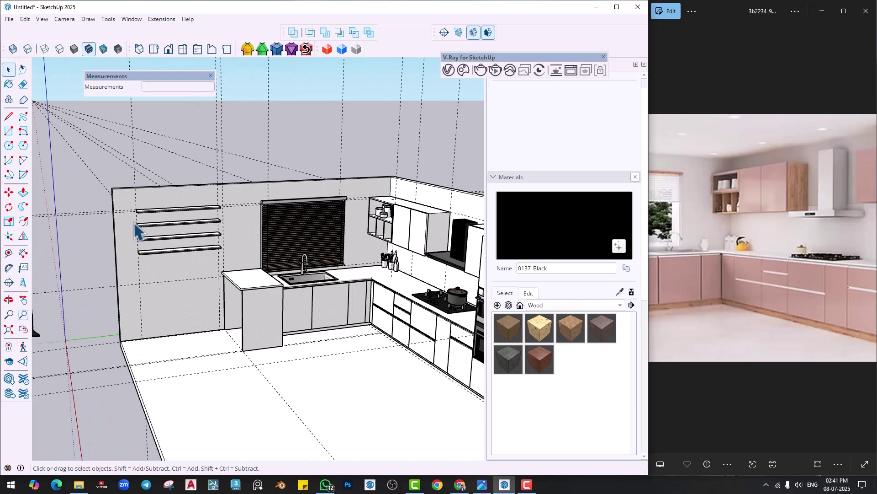
# Show the reference image's shelf and pendant area for comparison, and delete all guides from the model.
pyautogui.moveTo(669, 270); pyautogui.dragTo(796, 266)
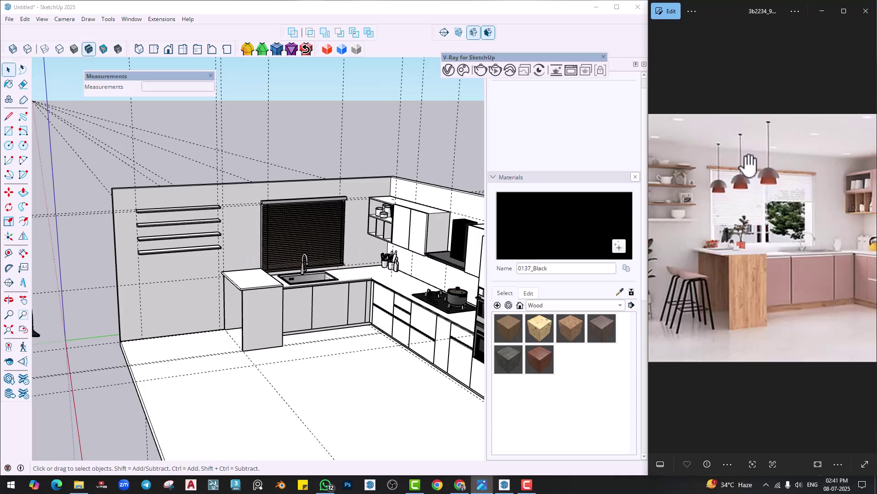
pyautogui.moveTo(406, 224)
pyautogui.mouseDown(button='middle')
pyautogui.moveTo(352, 297)
pyautogui.moveTo(260, 247)
pyautogui.moveTo(313, 361)
pyautogui.moveTo(291, 297)
pyautogui.mouseUp(button='middle')
pyautogui.scroll(-2, 260, 247)
pyautogui.scroll(4, 290, 369)
pyautogui.click(25, 19)
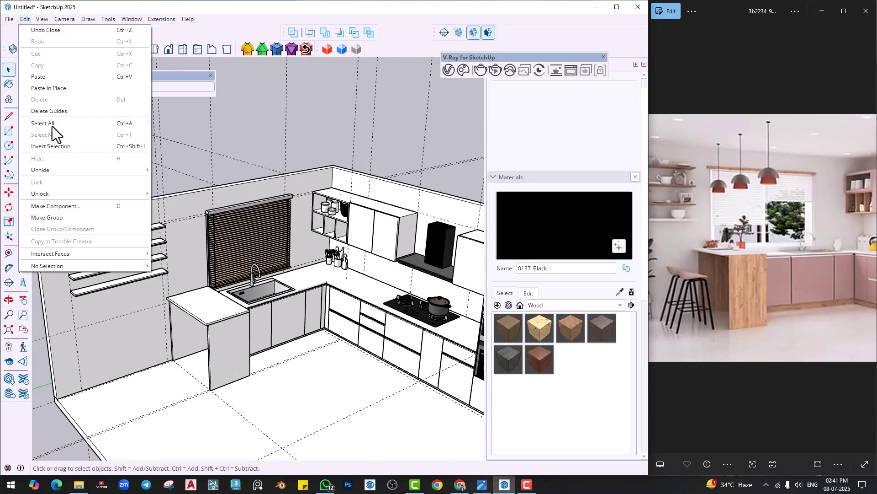
pyautogui.click(68, 111)
# Open the Chaos Cosmos browser and look through the kitchen assets for a replacement faucet.
pyautogui.scroll(3, 198, 258)
pyautogui.keyDown('shift'); pyautogui.moveTo(134, 255); pyautogui.dragTo(187, 239, button='middle'); pyautogui.keyUp('shift')
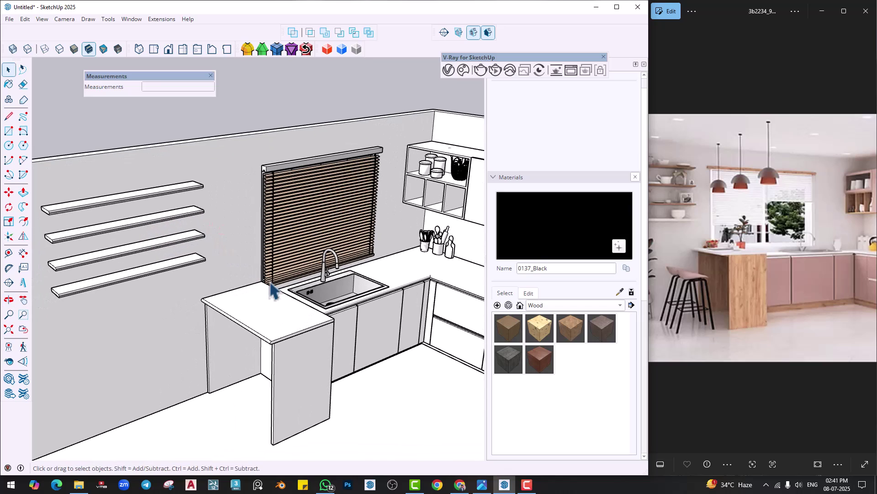
pyautogui.keyDown('shift'); pyautogui.moveTo(398, 244); pyautogui.dragTo(299, 241, button='middle'); pyautogui.keyUp('shift')
pyautogui.scroll(3, 360, 196)
pyautogui.scroll(1, 361, 201)
pyautogui.click(463, 70)
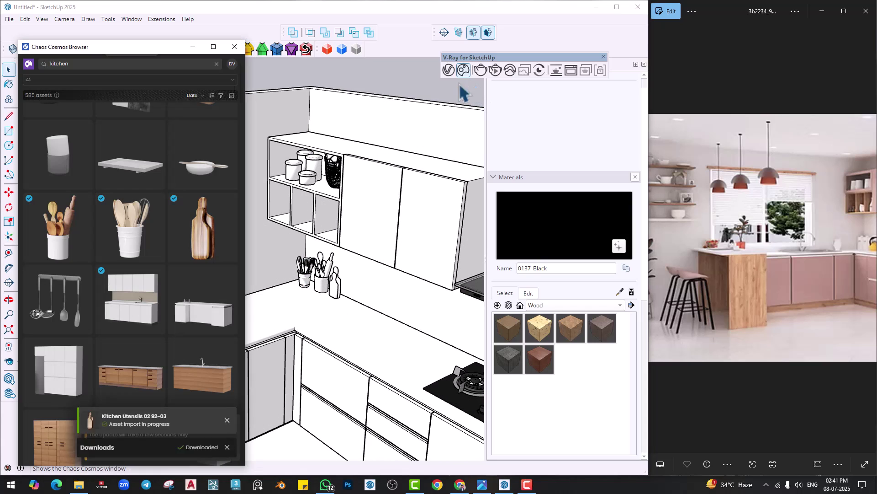
pyautogui.scroll(-2, 100, 266)
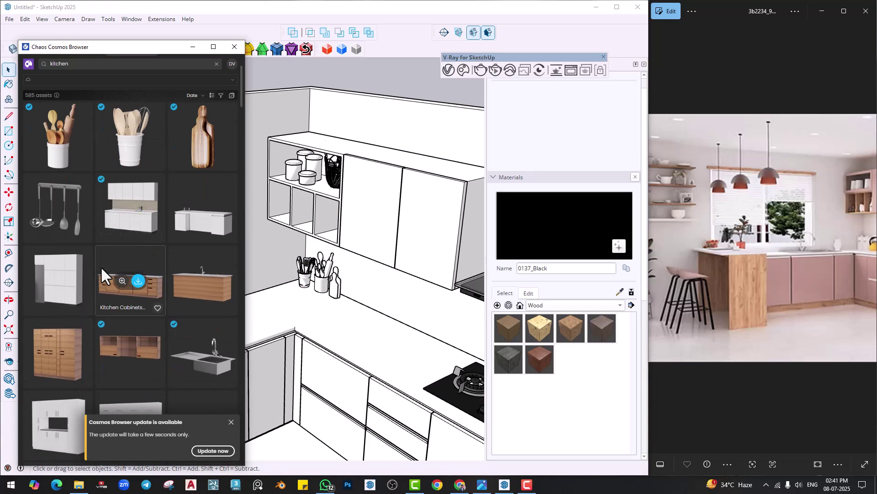
pyautogui.scroll(-10, 102, 260)
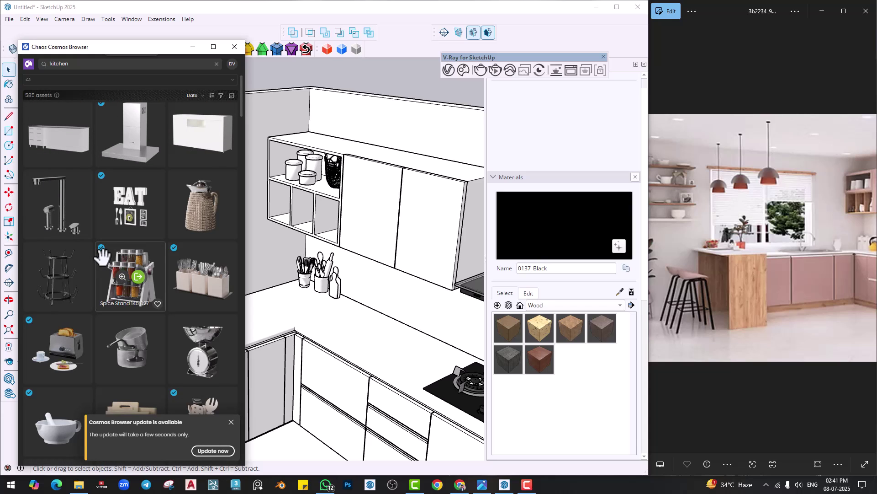
pyautogui.scroll(-2, 102, 257)
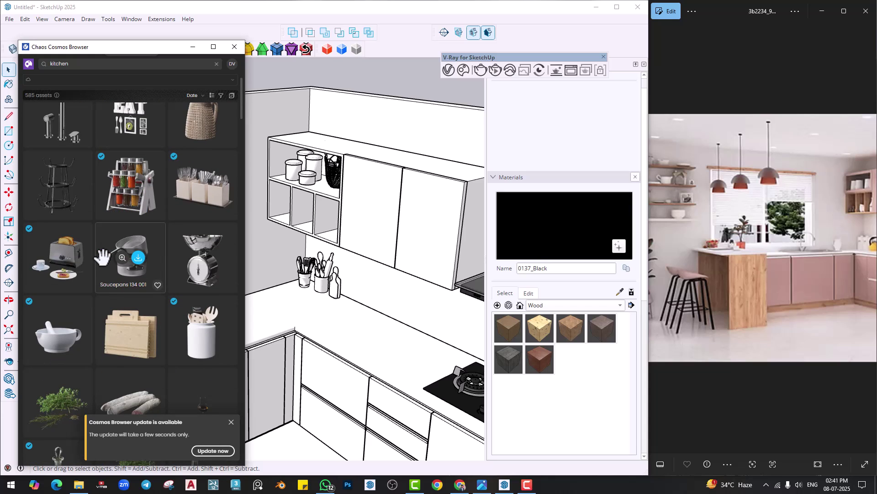
pyautogui.scroll(2, 103, 257)
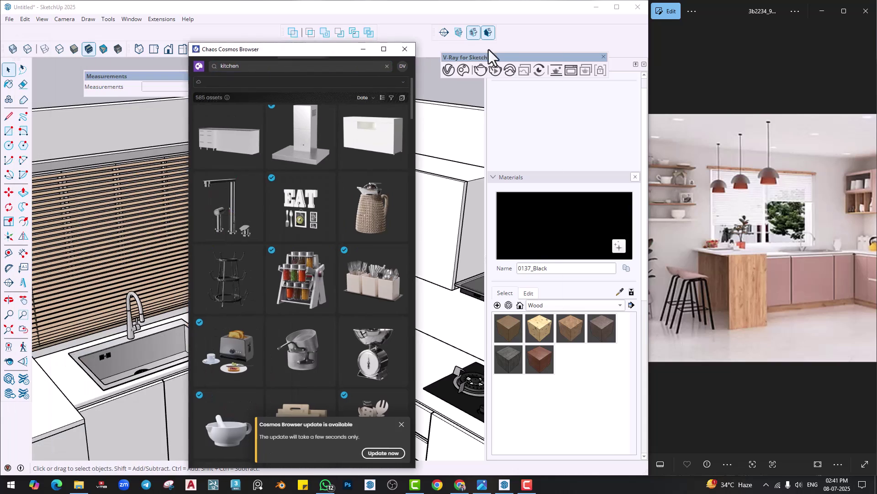
# Open the sink component and delete its curved faucet.
pyautogui.moveTo(298, 65); pyautogui.dragTo(507, 50)
pyautogui.scroll(5, 212, 343)
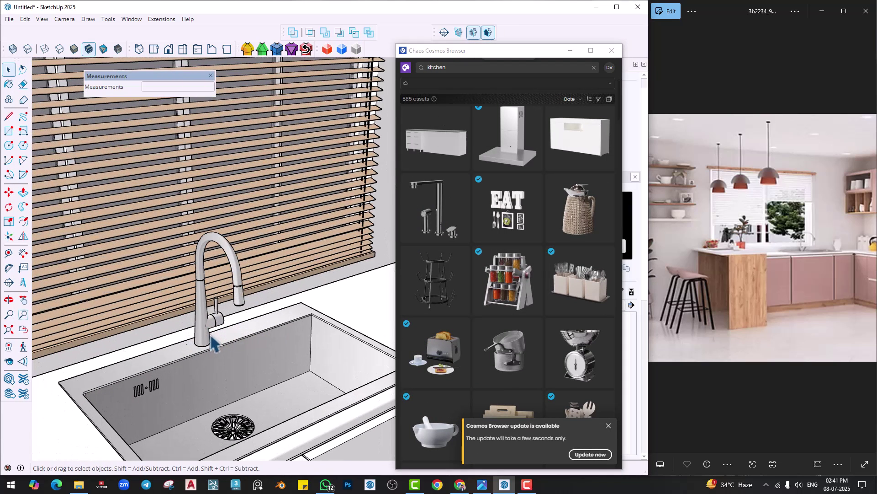
pyautogui.doubleClick(209, 328)
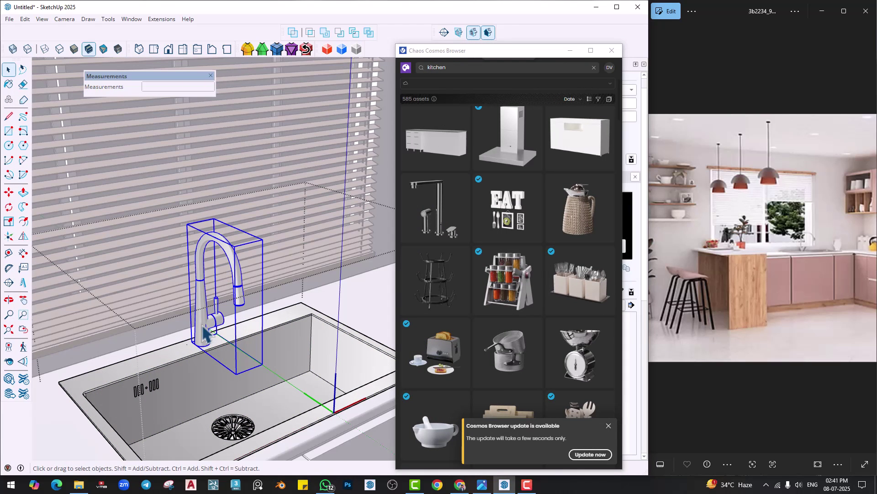
pyautogui.press('Delete')
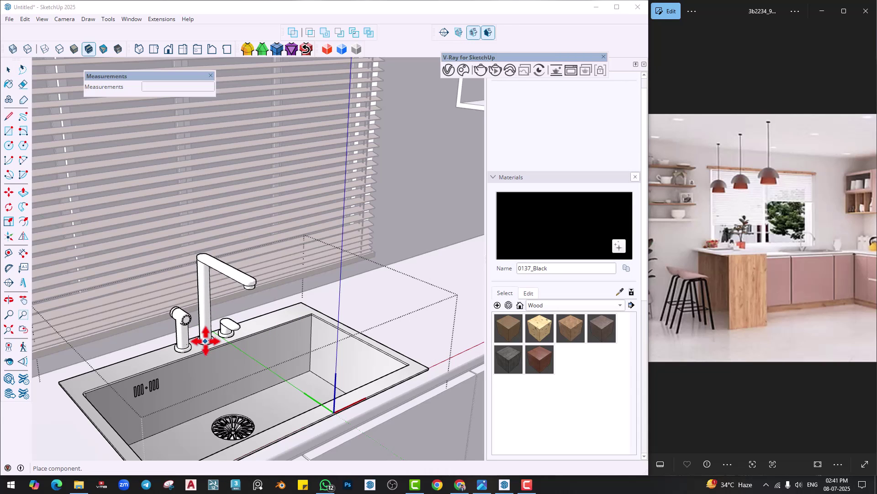
# Place the Cosmos angular faucet set on the sink's back rim and close the sink component.
pyautogui.scroll(-5, 229, 339)
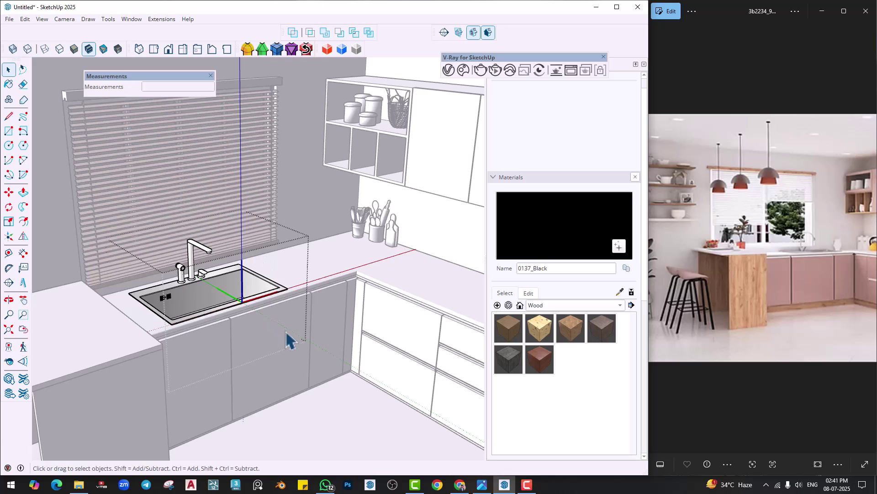
pyautogui.click(287, 340)
pyautogui.moveTo(281, 342); pyautogui.dragTo(303, 307, button='middle')
# Insert Cosmos kitchenware, including the mortar and pestle bowl, and place it on the wall shelves.
pyautogui.click(464, 70)
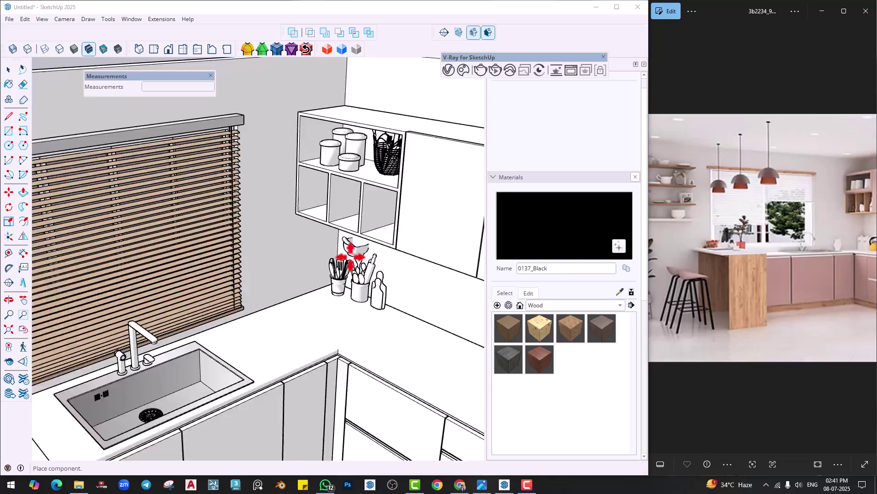
pyautogui.scroll(5, 225, 264)
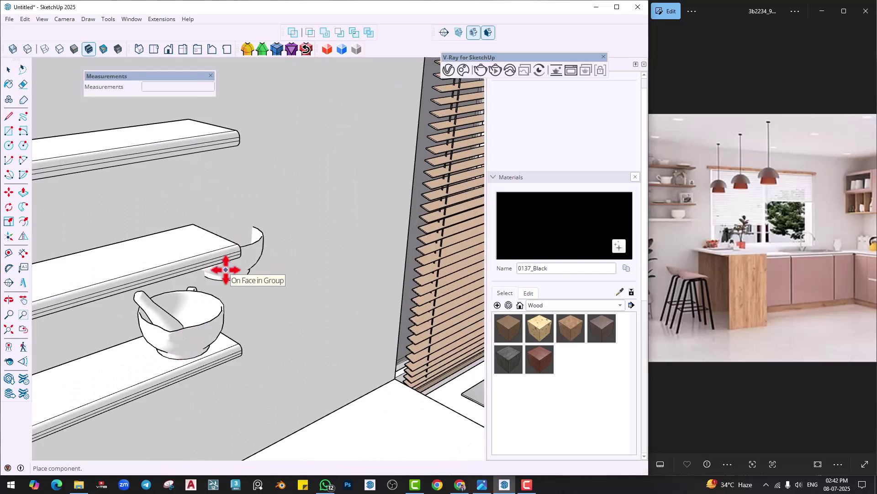
pyautogui.click(225, 265)
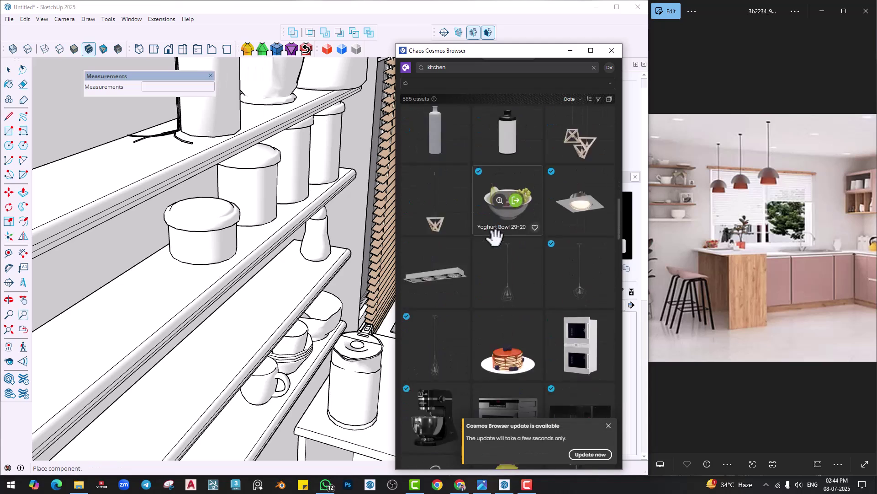
# Import the Pendant 16-22 light from the Cosmos kitchen assets and place it high beside the window blind.
pyautogui.scroll(-20, 500, 250)
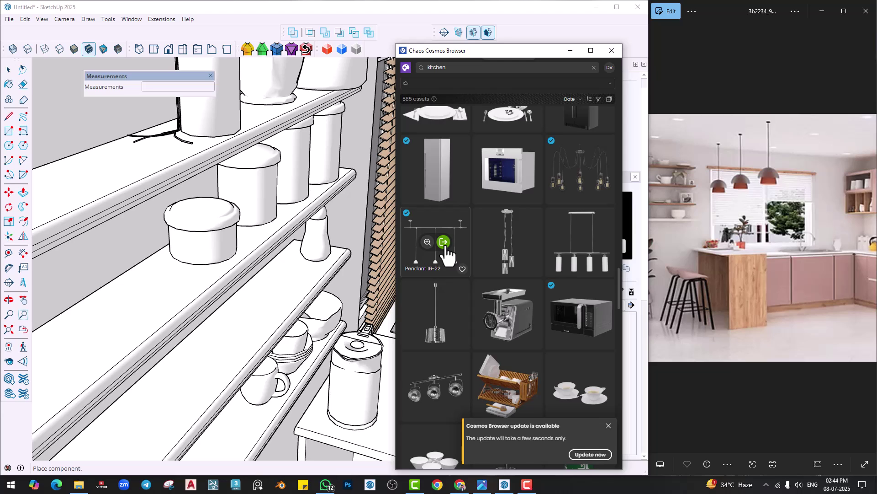
pyautogui.click(443, 242)
pyautogui.scroll(-5, 379, 275)
pyautogui.scroll(3, 196, 141)
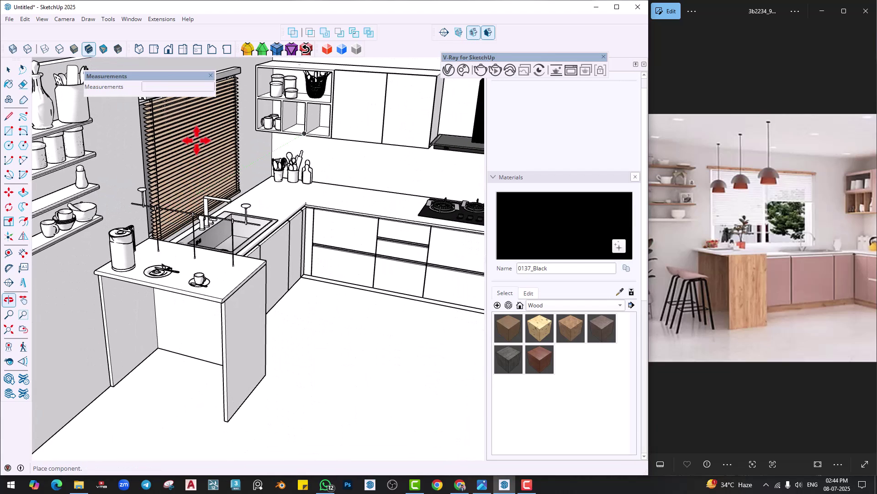
pyautogui.moveTo(197, 140); pyautogui.dragTo(267, 279, button='middle')
pyautogui.moveTo(193, 212); pyautogui.dragTo(137, 393, button='middle')
pyautogui.press('space')
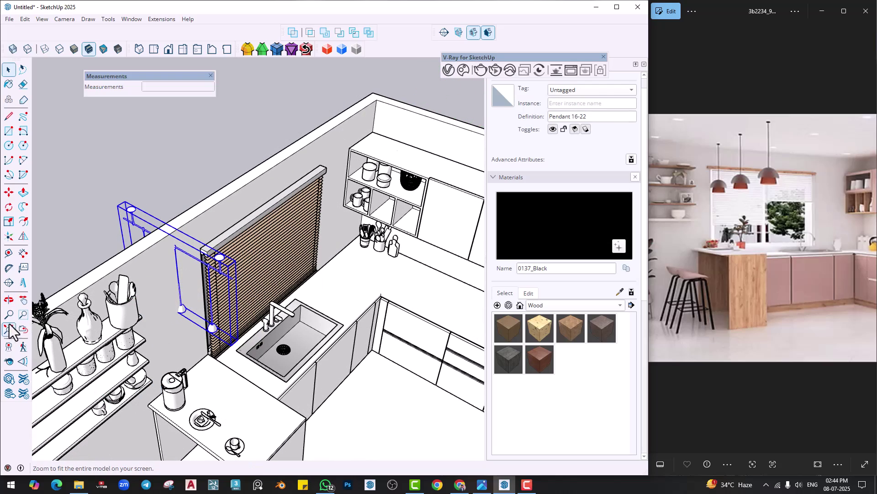
# Create a Tape Measure guide along the peninsula countertop for positioning the pendant light.
pyautogui.scroll(2, 229, 352)
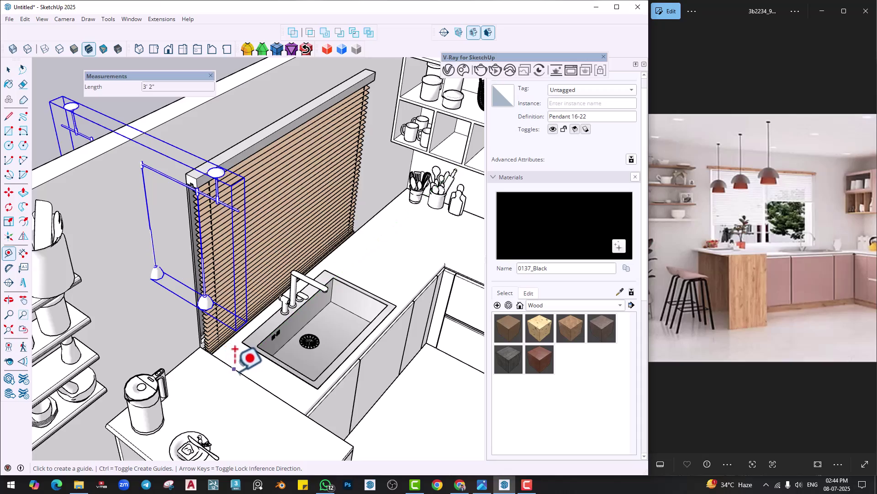
pyautogui.moveTo(221, 380); pyautogui.dragTo(180, 283, button='middle')
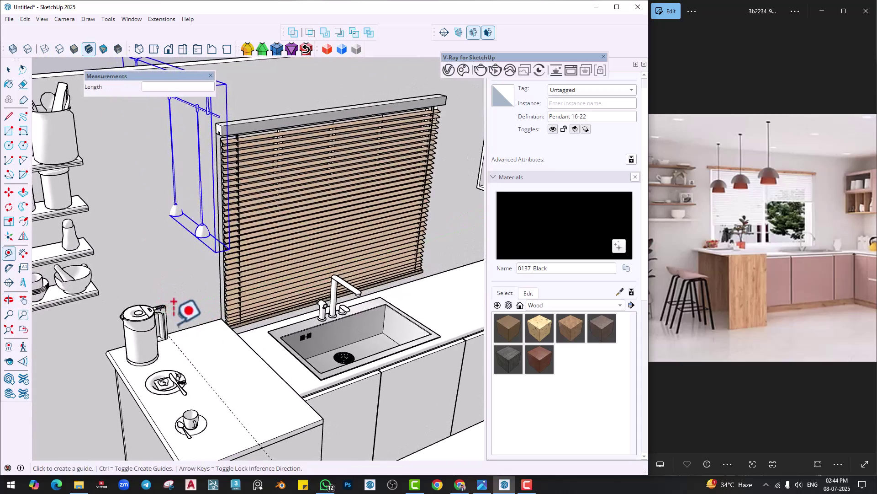
# Create a vertical Tape Measure guide on the wall where the peninsula countertop guide meets it, referenced from the room's corner edge.
pyautogui.scroll(1, 154, 313)
pyautogui.scroll(-4, 148, 320)
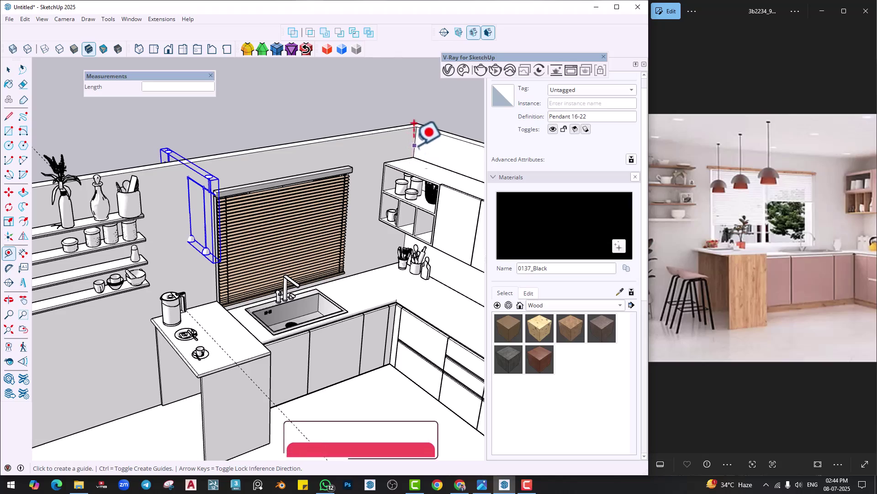
pyautogui.click(415, 145)
pyautogui.scroll(3, 199, 286)
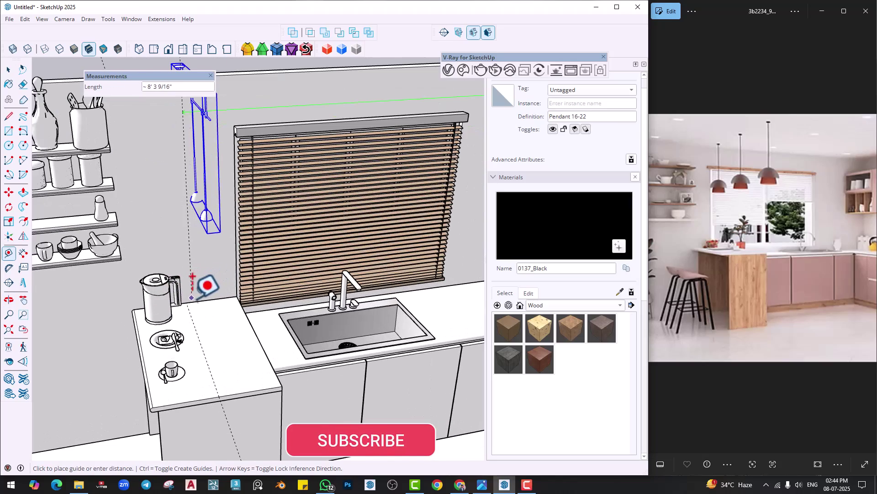
pyautogui.click(186, 302)
# Move the pendant light by its top back corner onto the vertical guide at the top of the wall.
pyautogui.press('m')
pyautogui.moveTo(238, 282); pyautogui.dragTo(258, 317, button='middle')
pyautogui.moveTo(258, 318)
pyautogui.keyDown('shift'); pyautogui.mouseDown(button='middle')
pyautogui.moveTo(267, 344)
pyautogui.moveTo(251, 310)
pyautogui.mouseUp(button='middle'); pyautogui.keyUp('shift')
pyautogui.scroll(5, 183, 183)
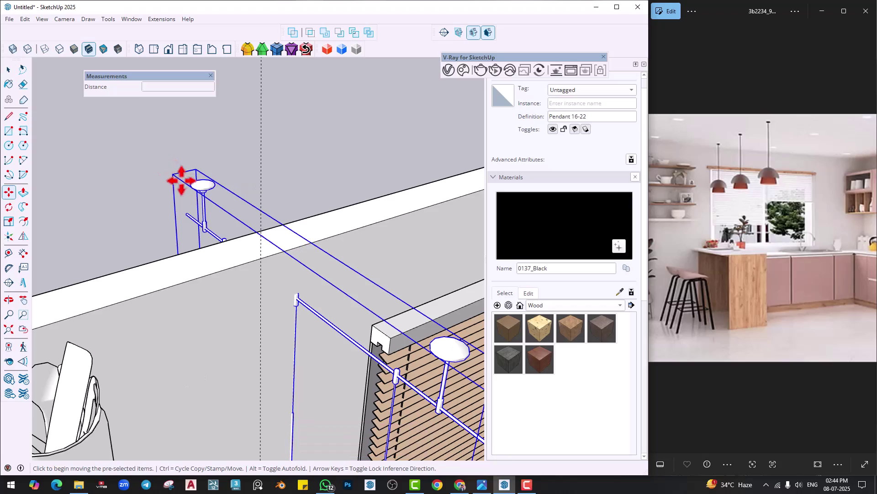
pyautogui.click(180, 180)
pyautogui.click(262, 259)
pyautogui.scroll(-5, 314, 345)
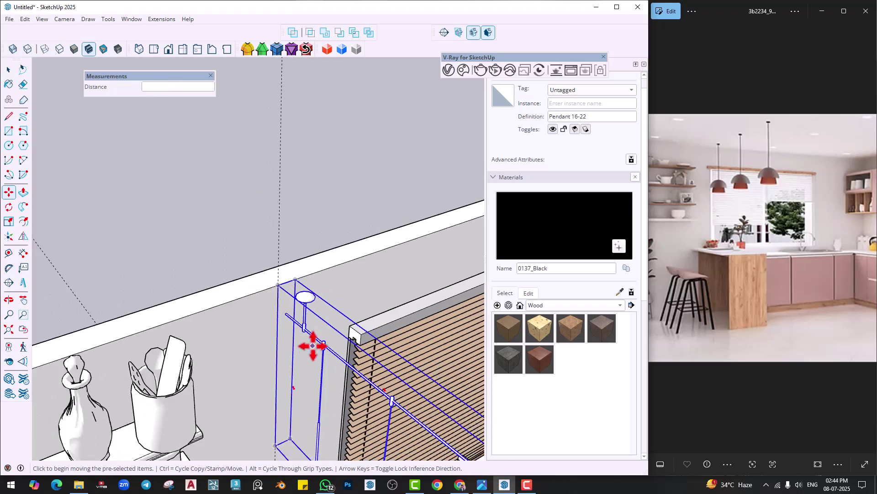
# Examine the pendant light's alignment above the peninsula countertop from several angles and clear the selection.
pyautogui.keyDown('shift'); pyautogui.moveTo(313, 345); pyautogui.dragTo(304, 369, button='middle'); pyautogui.keyUp('shift')
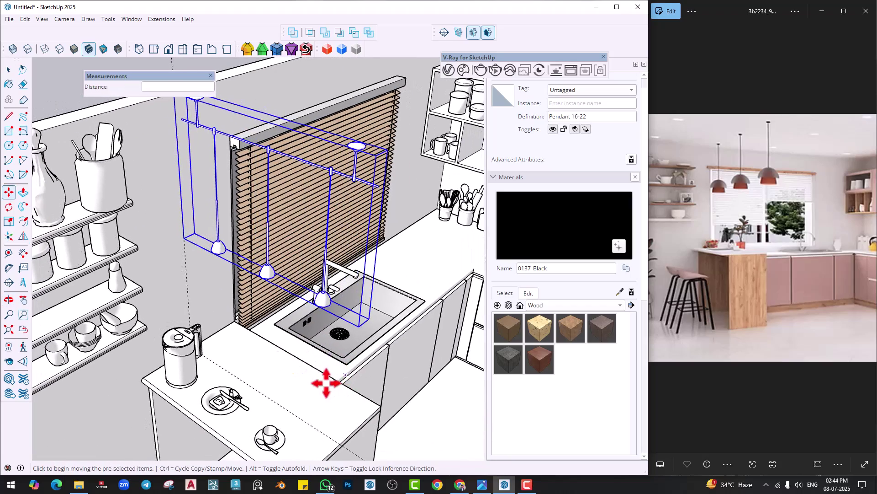
pyautogui.moveTo(342, 376); pyautogui.dragTo(245, 387, button='middle')
pyautogui.scroll(4, 264, 421)
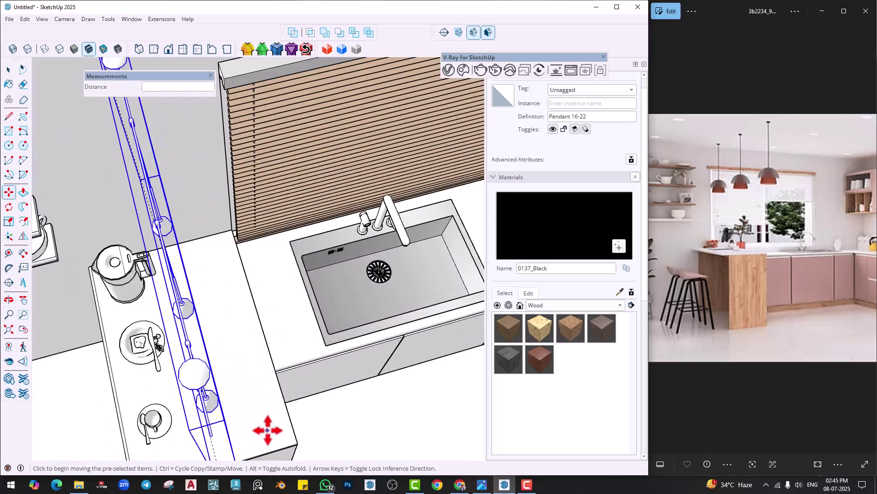
pyautogui.moveTo(245, 419); pyautogui.dragTo(320, 313, button='middle')
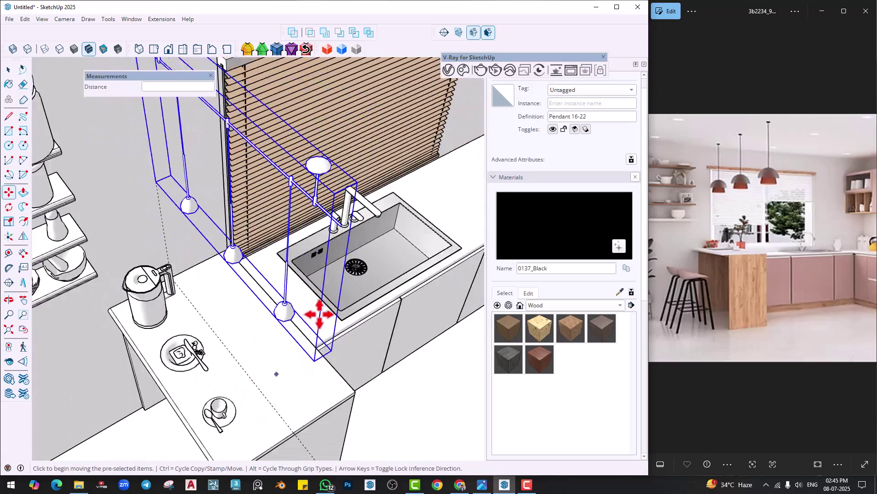
pyautogui.scroll(-4, 319, 314)
pyautogui.press('space')
pyautogui.moveTo(340, 378); pyautogui.dragTo(360, 311, button='middle')
pyautogui.click(393, 367)
pyautogui.moveTo(393, 368); pyautogui.dragTo(351, 266, button='middle')
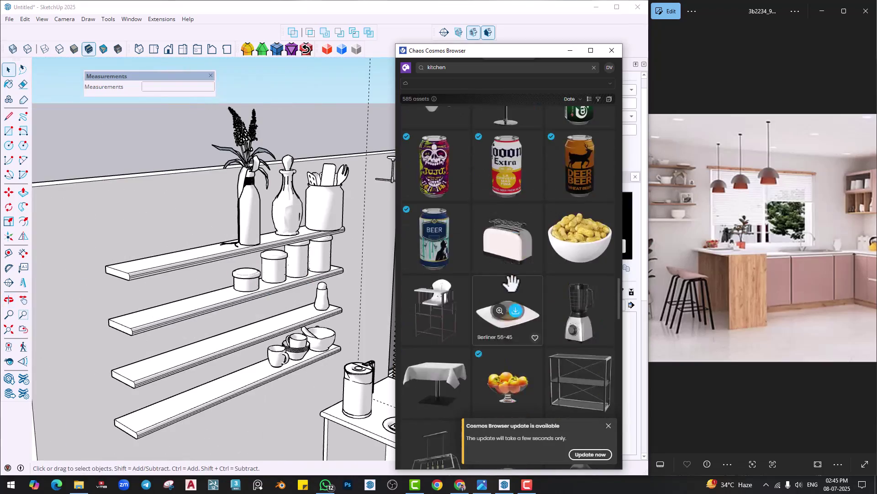
# Import the tray with three bowls from the Cosmos kitchen assets and place it on the lowest wall shelf beside the cups.
pyautogui.scroll(3, 507, 275)
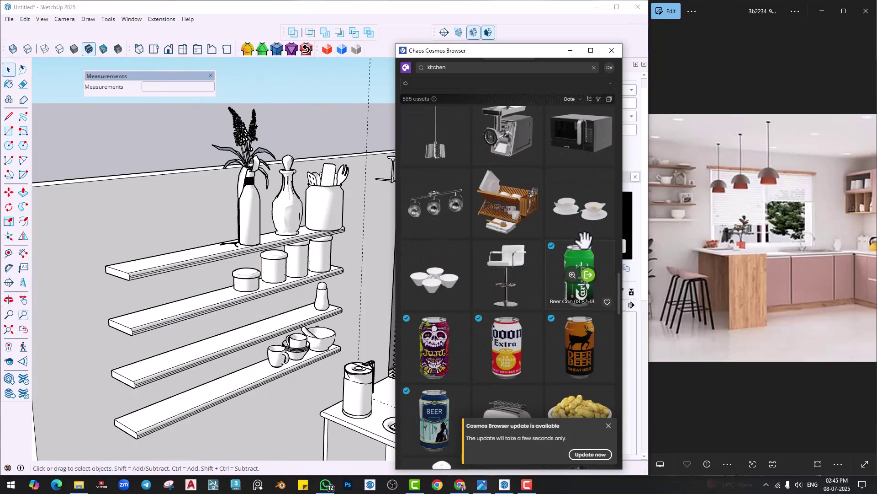
pyautogui.scroll(3, 295, 297)
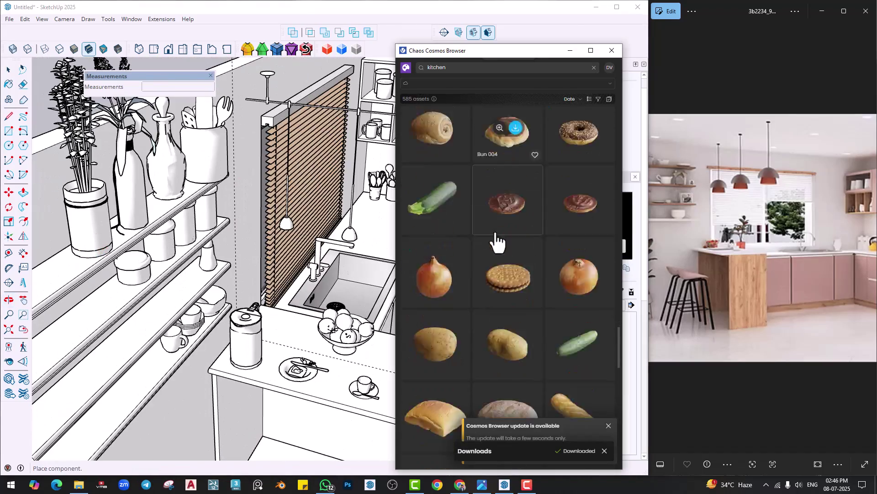
pyautogui.scroll(-10, 494, 274)
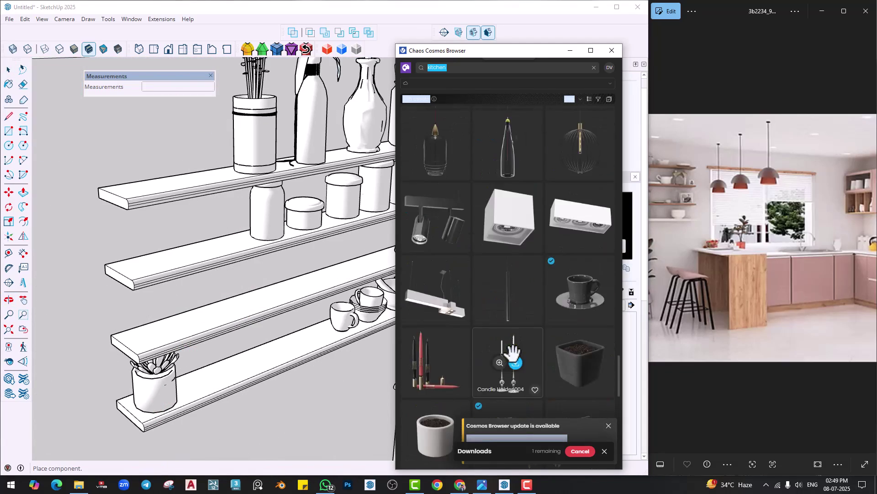
pyautogui.scroll(-5, 512, 352)
pyautogui.click(586, 385)
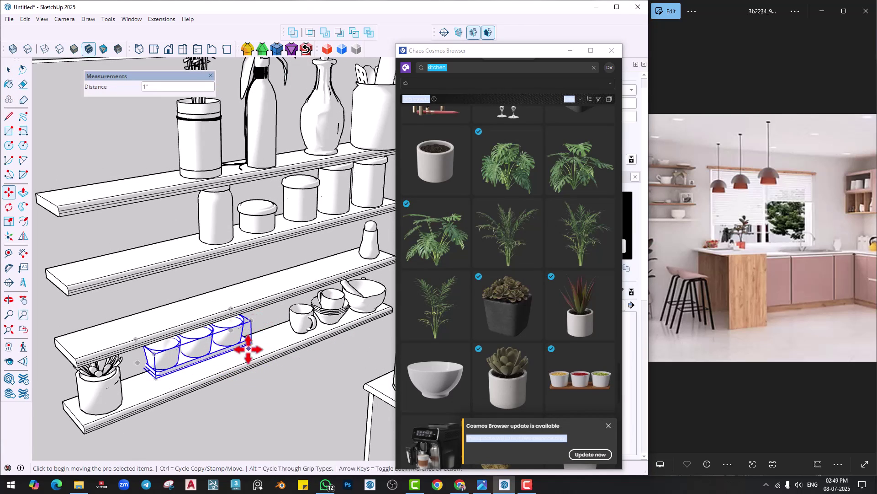
pyautogui.click(274, 348)
# Import Breakfast Meal 03 from the Cosmos kitchen assets and try it out on the countertop near the hob.
pyautogui.scroll(10, 507, 242)
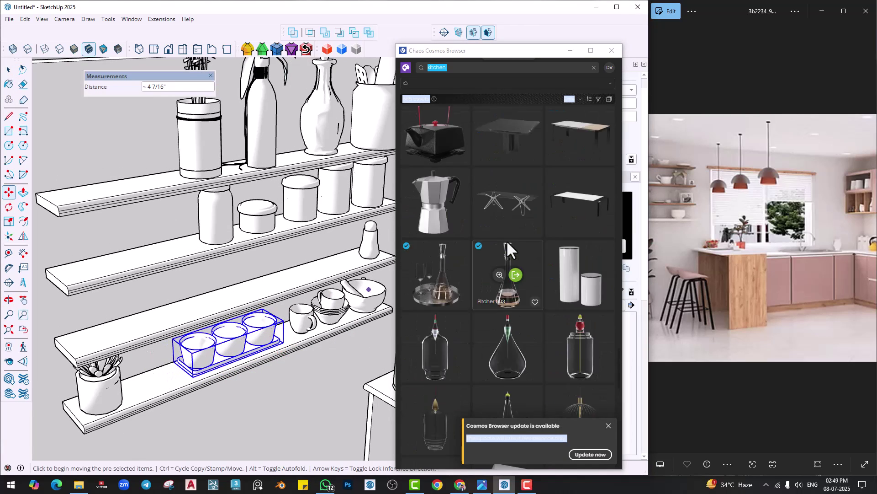
pyautogui.scroll(-5, 508, 242)
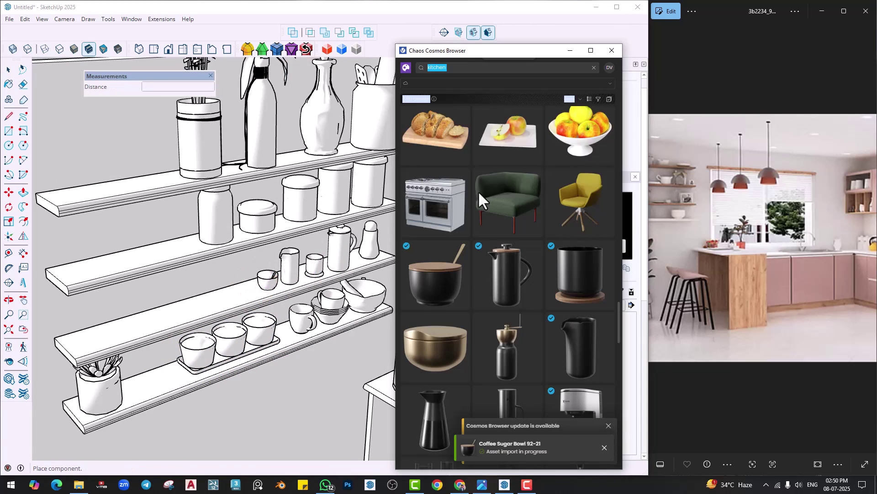
pyautogui.scroll(-10, 479, 197)
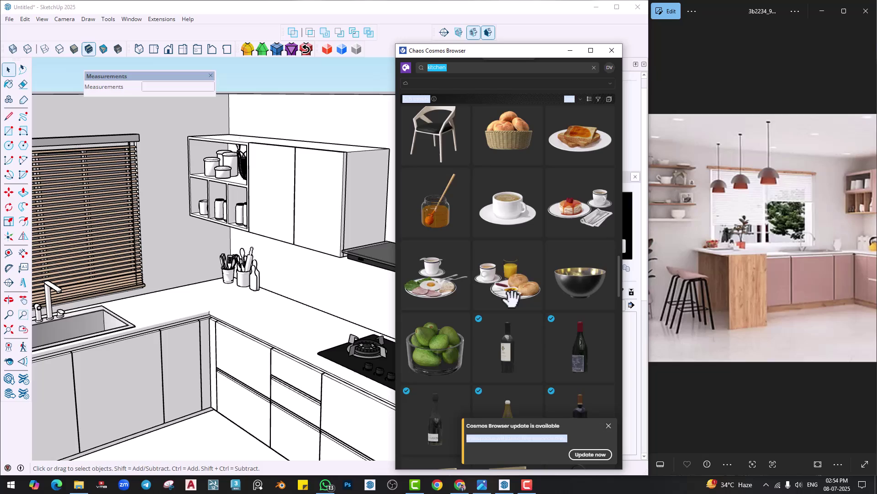
pyautogui.click(579, 212)
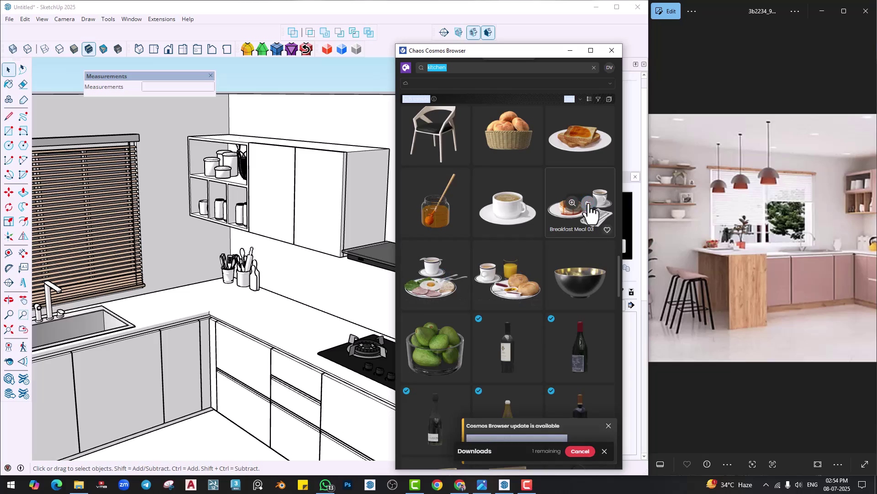
pyautogui.click(277, 322)
pyautogui.click(504, 485)
pyautogui.scroll(20, 506, 255)
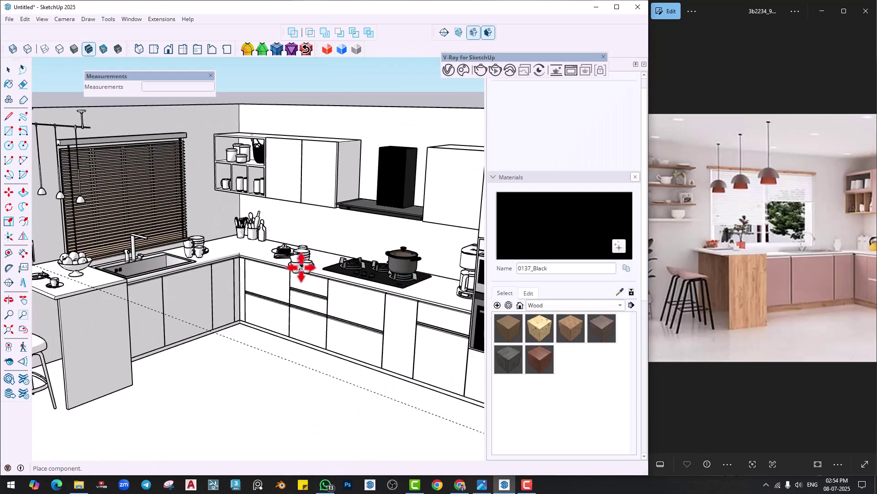
pyautogui.moveTo(298, 265); pyautogui.dragTo(135, 271, button='middle')
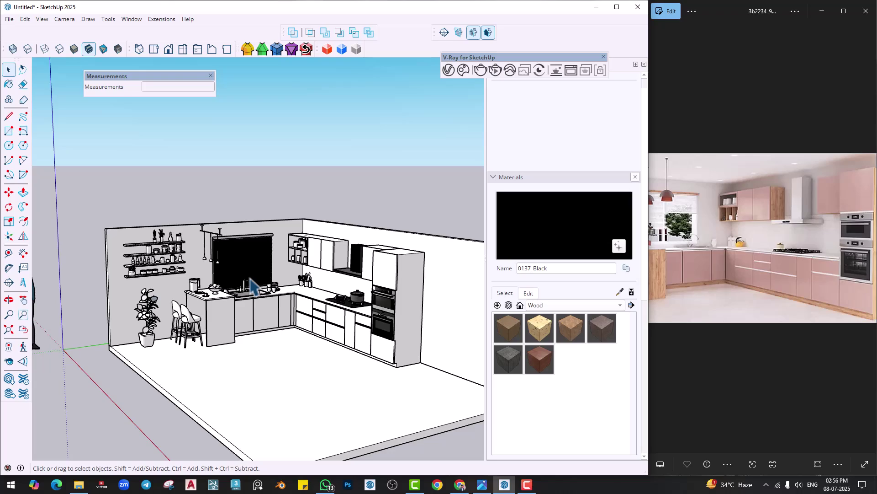
# Inspect the furnished kitchen, focusing on the base cabinets, hob and oven unit along the long wall.
pyautogui.scroll(10, 296, 315)
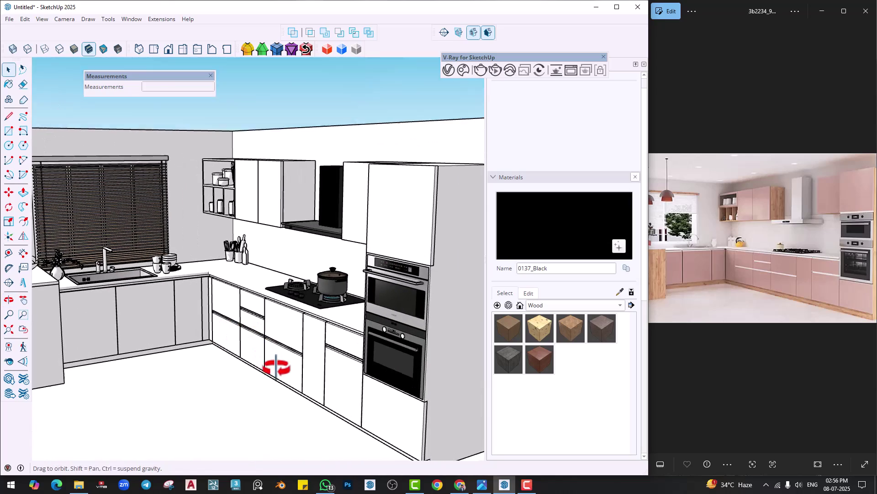
pyautogui.moveTo(301, 359); pyautogui.dragTo(261, 348, button='middle')
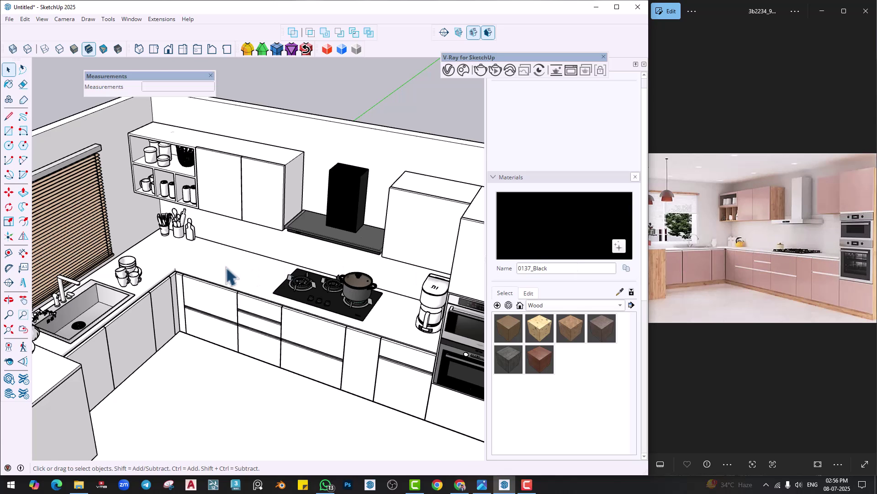
pyautogui.scroll(2, 226, 267)
pyautogui.moveTo(227, 272); pyautogui.dragTo(214, 293, button='middle')
pyautogui.scroll(2, 280, 362)
pyautogui.moveTo(280, 362); pyautogui.dragTo(270, 314, button='middle')
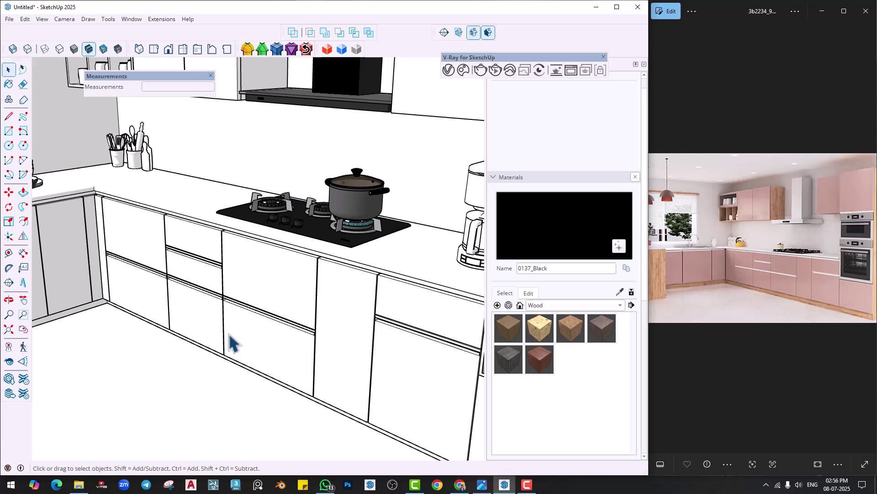
# Switch to Chrome, review the sage green and cream kitchen reference with both colours' RGB codes, and return to SketchUp.
pyautogui.moveTo(460, 488)
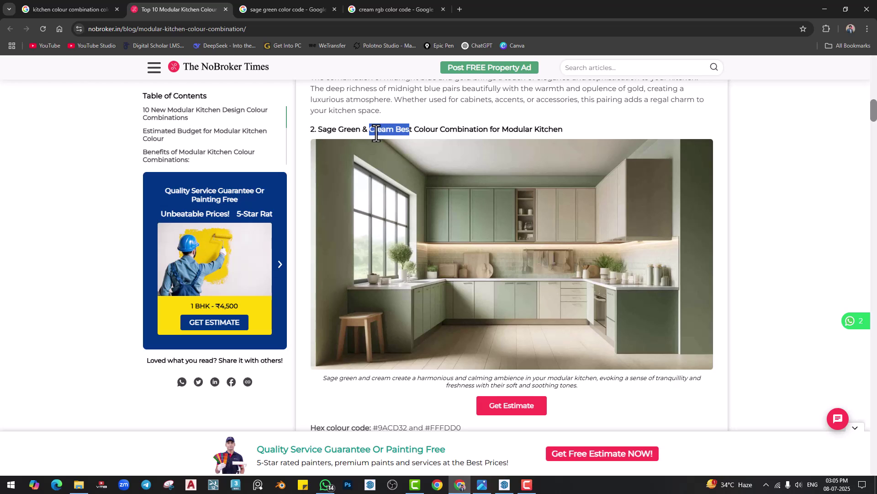
pyautogui.click(278, 6)
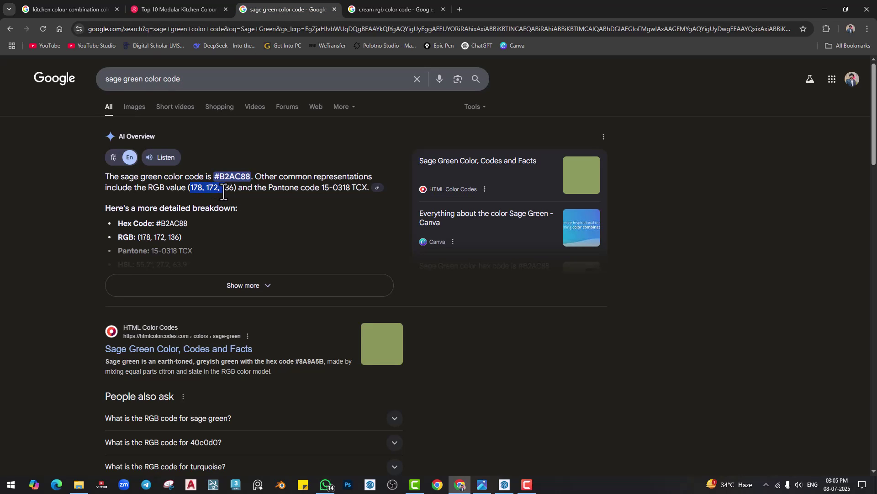
pyautogui.click(388, 3)
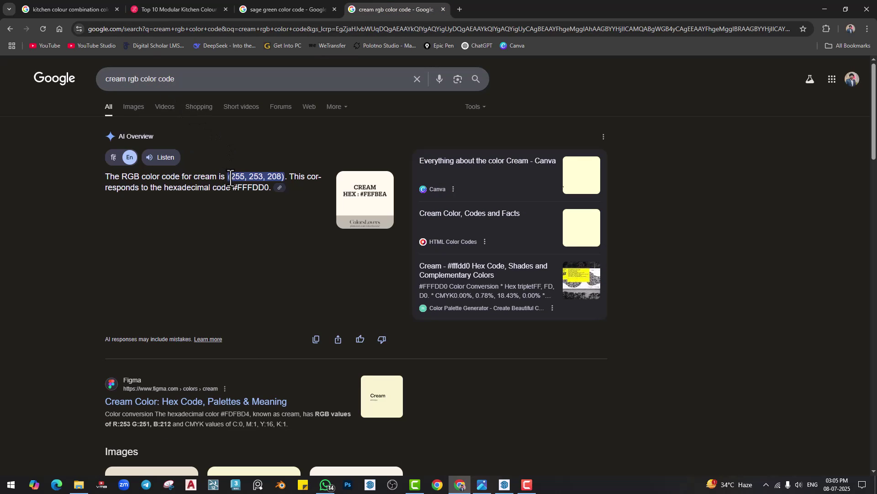
pyautogui.tripleClick(276, 182)
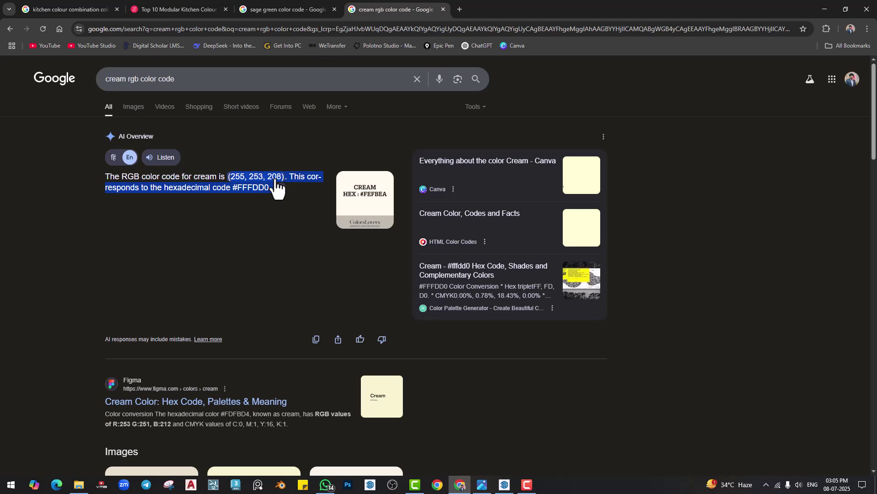
pyautogui.click(276, 182)
pyautogui.click(267, 12)
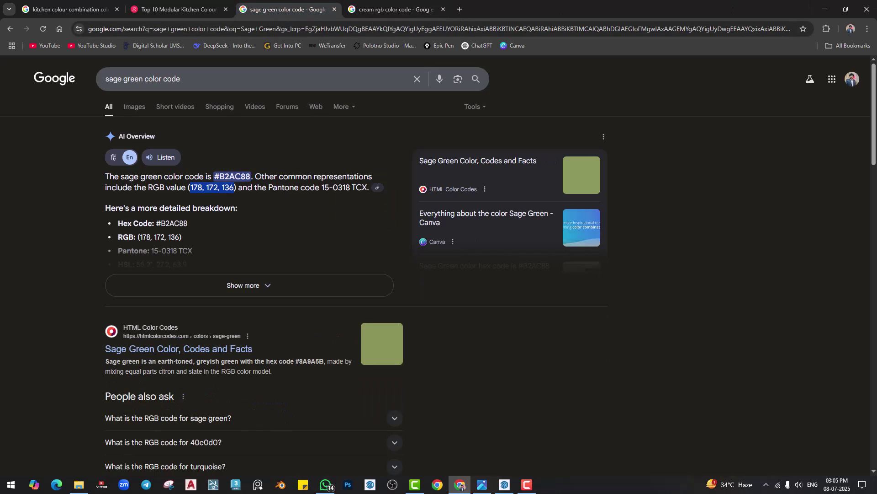
pyautogui.click(829, 13)
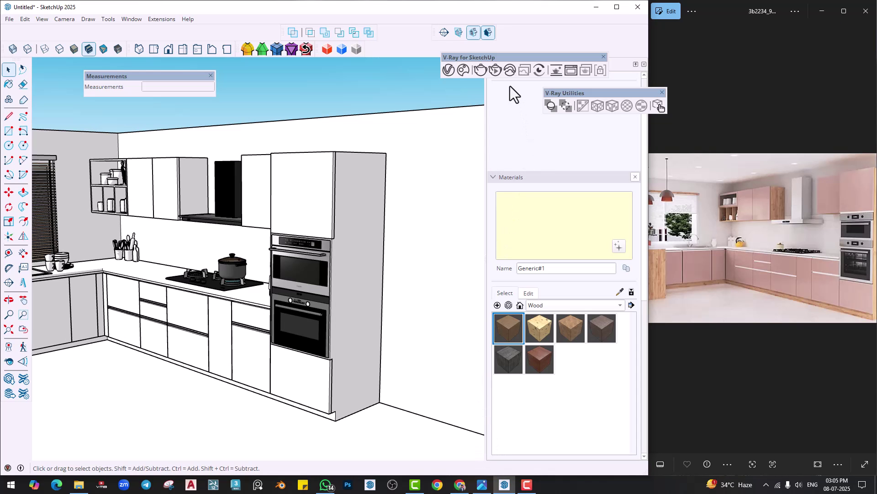
# Rename the Generic#2 material as Sage Green in the V-Ray Asset Editor and check its diffuse colour's RGB values.
pyautogui.click(448, 70)
pyautogui.moveTo(361, 81); pyautogui.dragTo(410, 51)
pyautogui.click(421, 237)
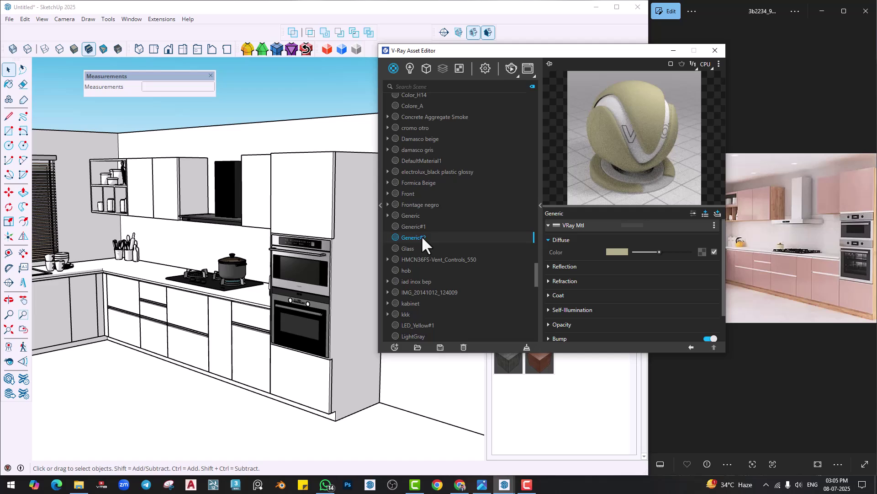
pyautogui.rightClick(421, 235)
pyautogui.click(429, 171)
pyautogui.write('Sage Green')
pyautogui.press('Return')
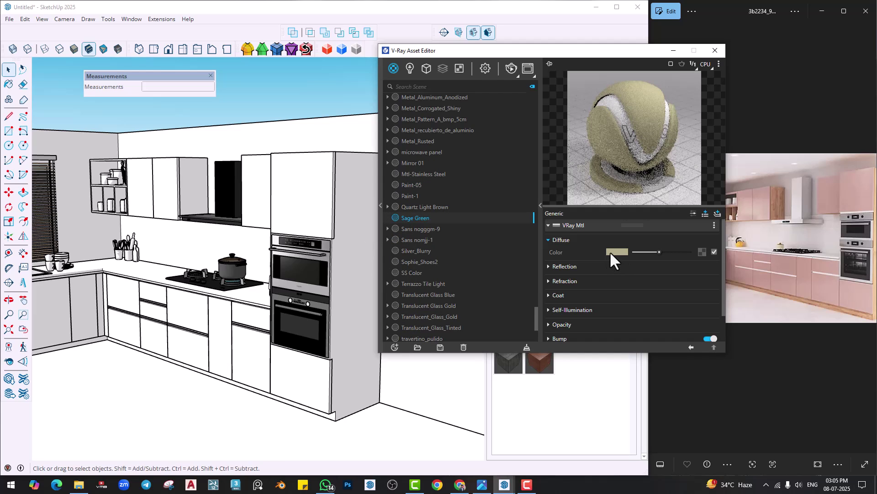
pyautogui.click(608, 253)
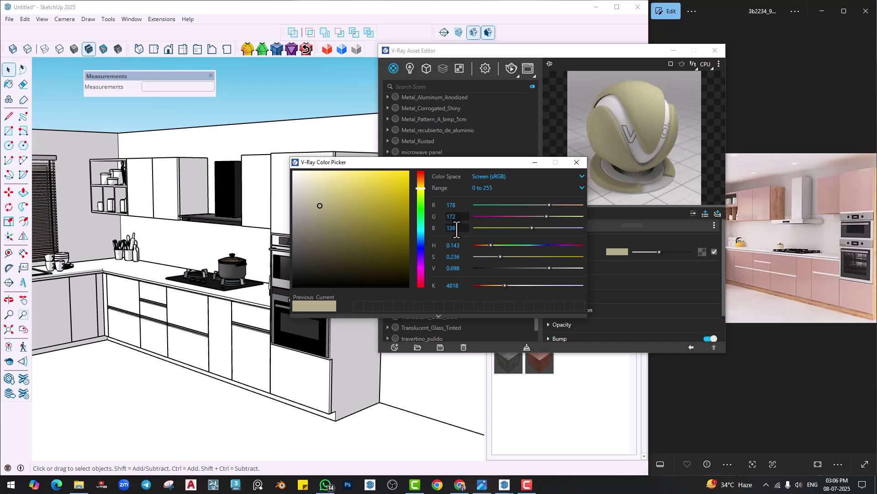
pyautogui.click(577, 162)
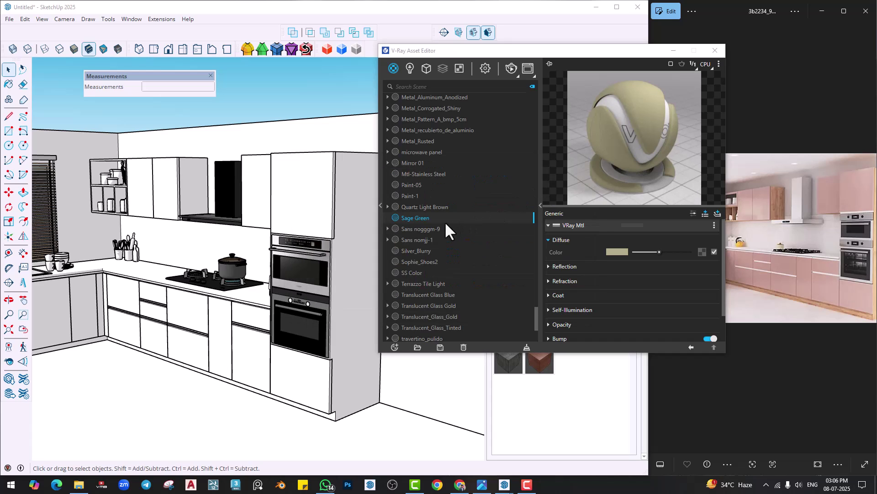
# Check the Generic#1 material's diffuse colour values in the V-Ray Asset Editor and rename the material as Cream.
pyautogui.scroll(10, 425, 259)
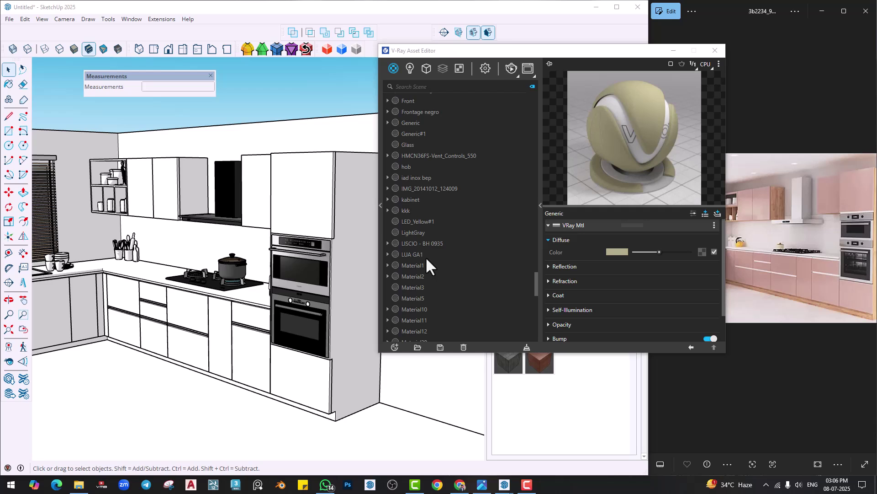
pyautogui.click(416, 134)
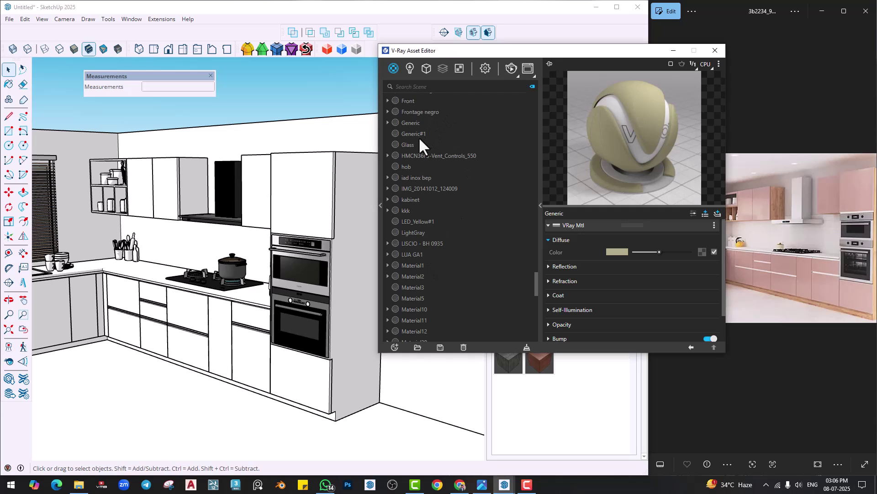
pyautogui.click(616, 251)
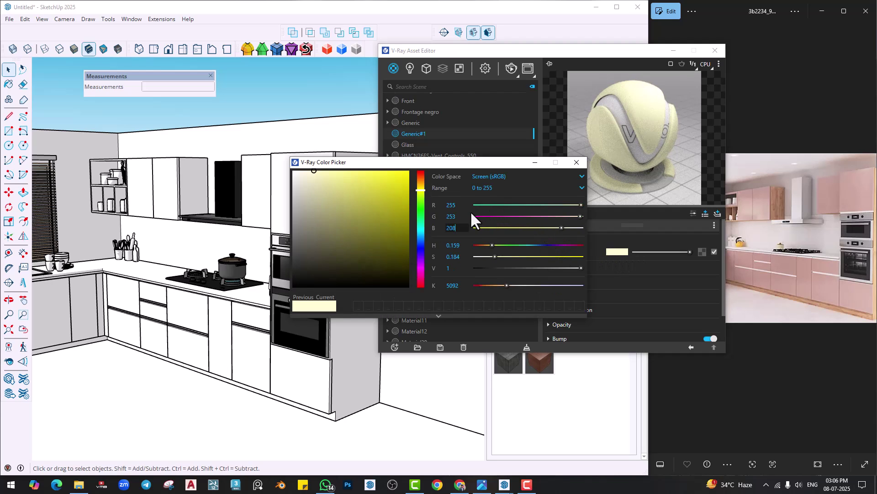
pyautogui.click(577, 162)
pyautogui.doubleClick(411, 134)
pyautogui.moveTo(427, 134); pyautogui.dragTo(400, 135)
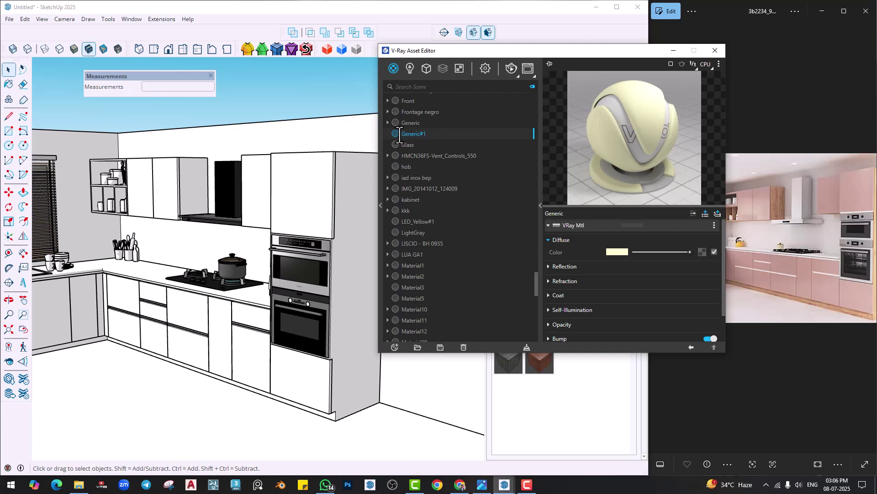
pyautogui.write('Cream')
pyautogui.press('Return')
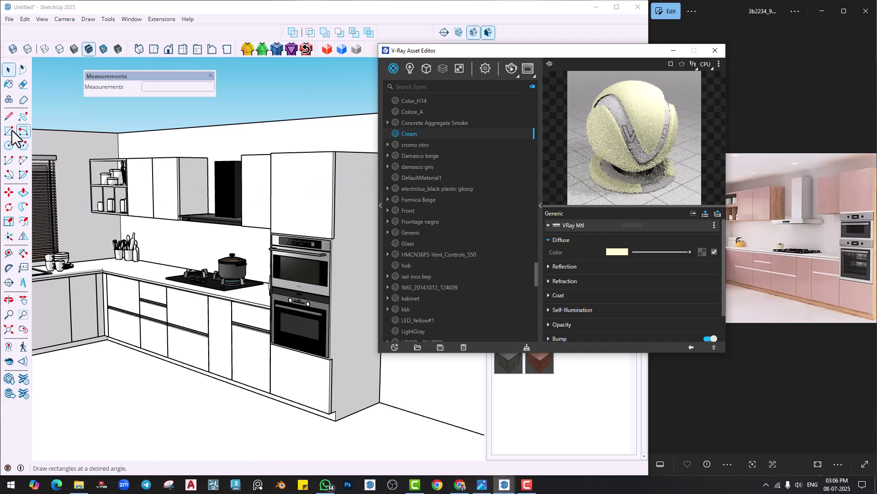
# Paint the base cabinet fronts along both walls and the tall oven unit's fronts with the Sage Green material.
pyautogui.click(9, 84)
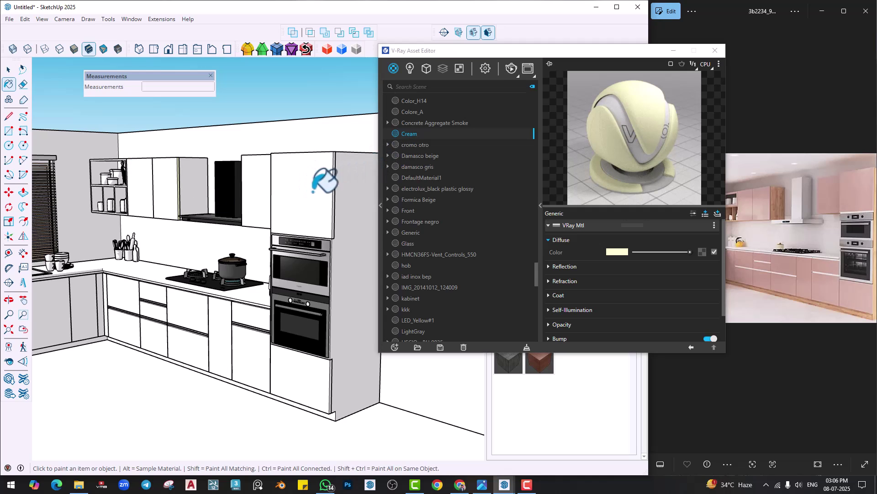
pyautogui.click(424, 203)
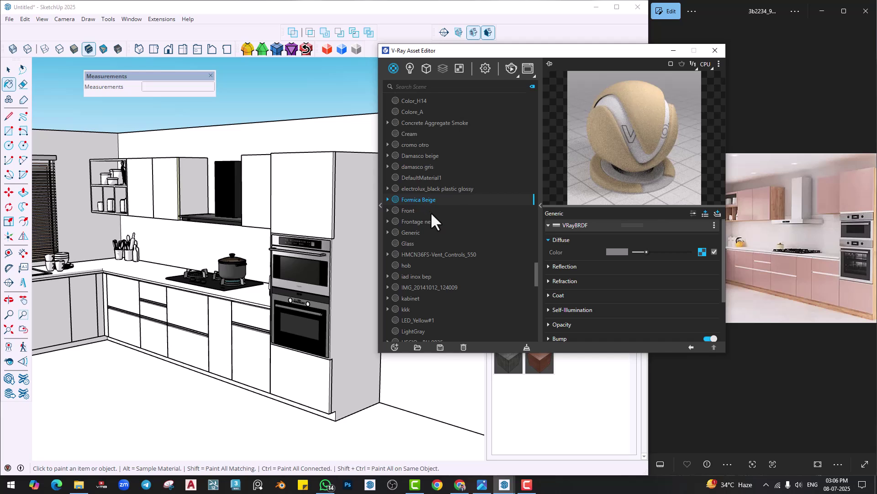
pyautogui.scroll(-8, 433, 224)
pyautogui.scroll(-3, 437, 225)
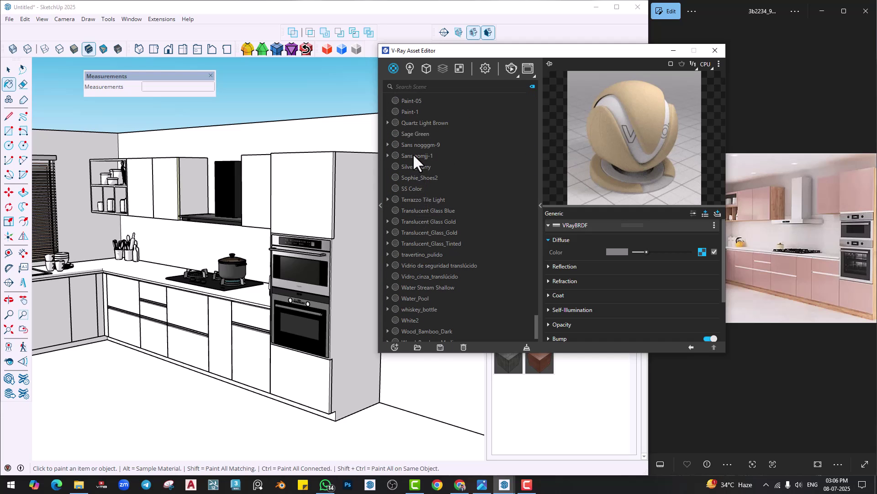
pyautogui.click(414, 134)
pyautogui.click(251, 333)
pyautogui.moveTo(251, 333); pyautogui.dragTo(351, 320, button='middle')
pyautogui.click(202, 305)
pyautogui.moveTo(219, 317)
pyautogui.mouseDown(button='middle')
pyautogui.moveTo(206, 319)
pyautogui.moveTo(270, 315)
pyautogui.mouseUp(button='middle')
pyautogui.scroll(2, 272, 307)
pyautogui.scroll(5, 274, 299)
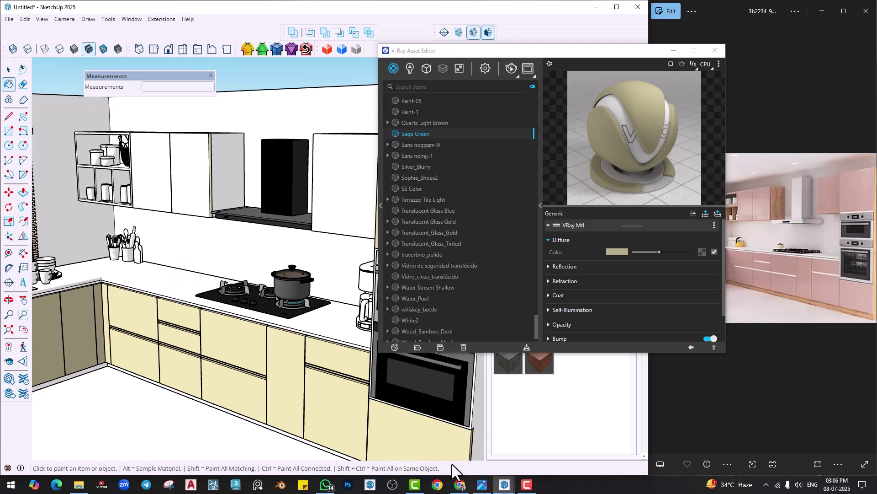
# Switch to Chrome to check how sage green and cream are distributed in the reference kitchen, and return to SketchUp.
pyautogui.click(459, 485)
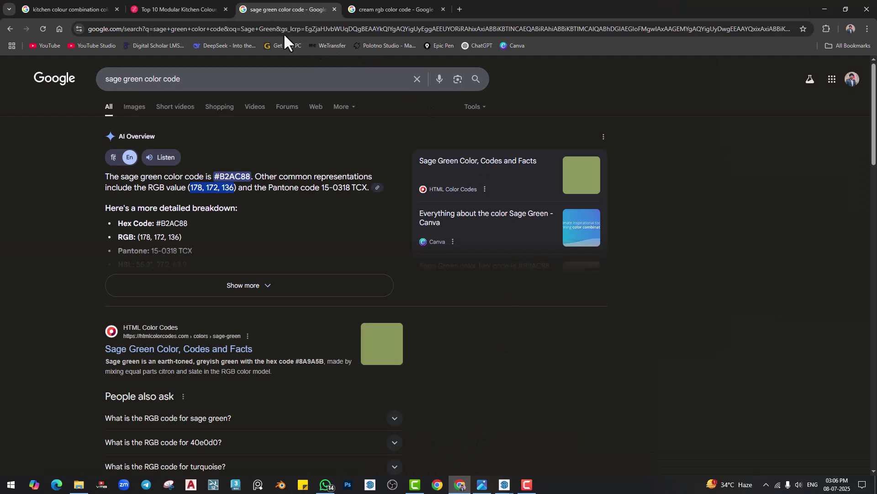
pyautogui.click(217, 11)
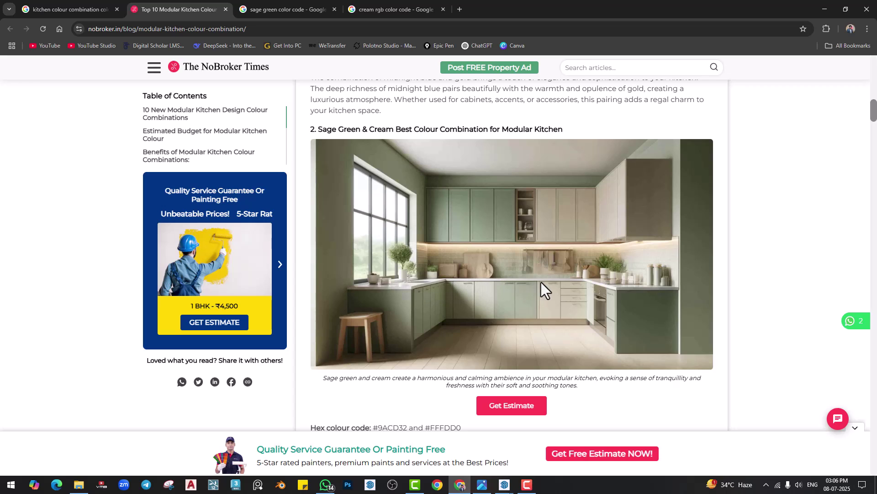
pyautogui.click(815, 15)
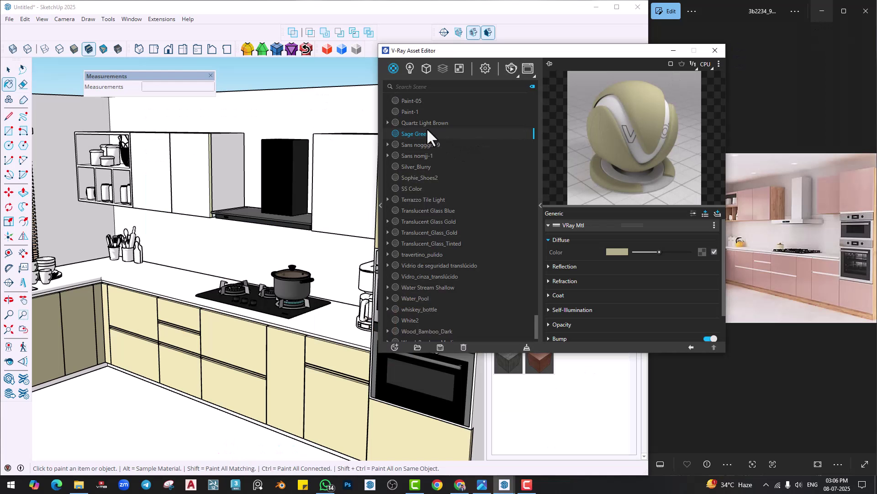
# Search the Cosmos library for marble and import the Marble White 23-73 150cm material.
pyautogui.moveTo(453, 52); pyautogui.dragTo(547, 69)
pyautogui.click(462, 73)
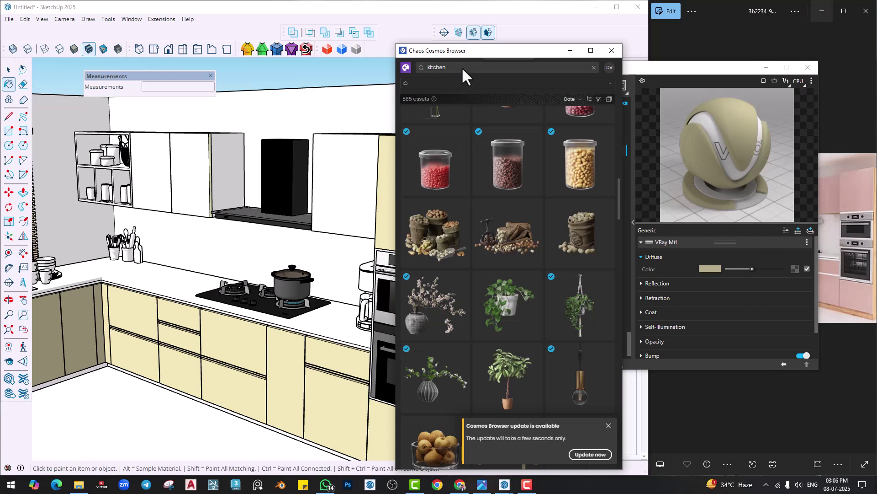
pyautogui.moveTo(451, 70); pyautogui.dragTo(410, 74)
pyautogui.write('ma')
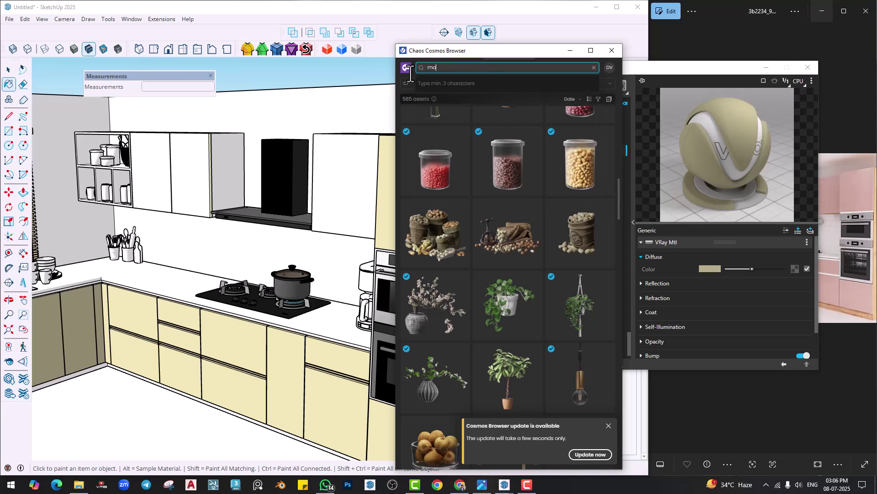
pyautogui.write('rble')
pyautogui.press('Return')
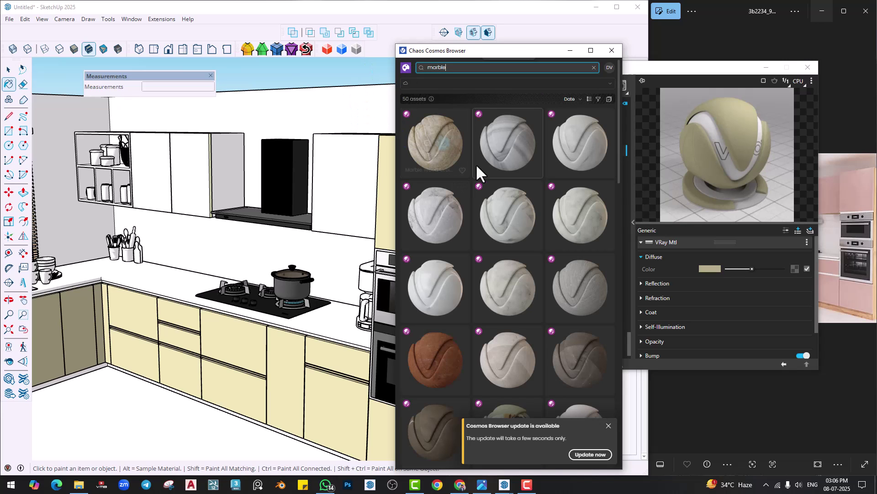
pyautogui.scroll(-2, 471, 201)
pyautogui.scroll(-5, 471, 202)
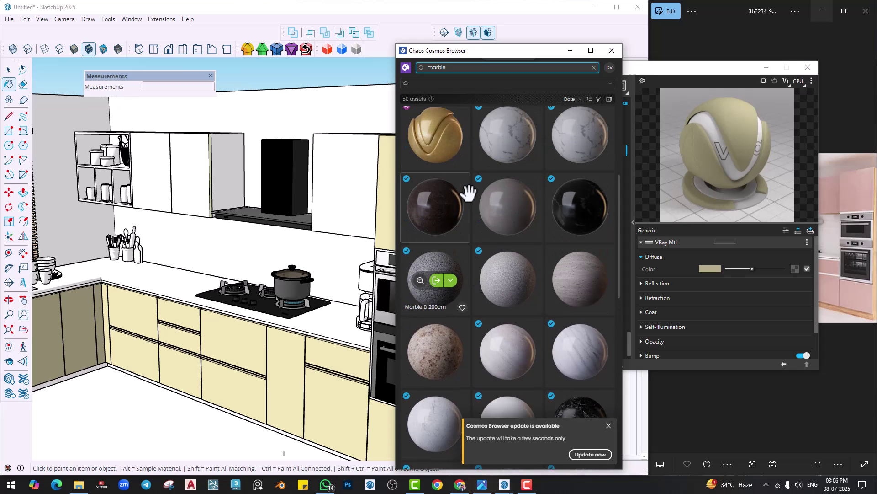
pyautogui.moveTo(515, 256)
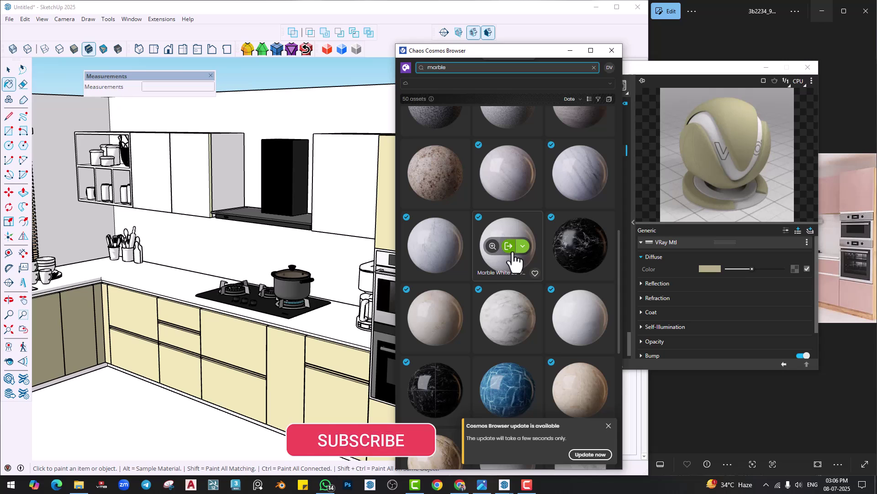
pyautogui.click(508, 247)
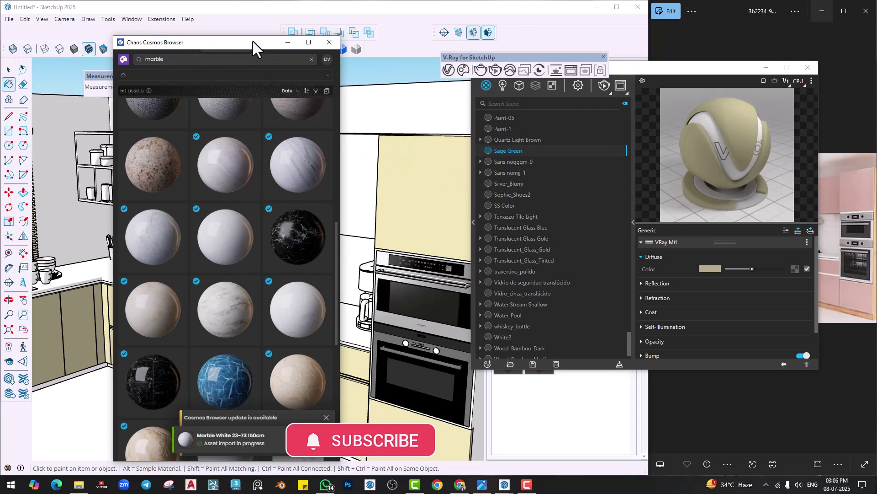
# Apply the Marble White 23-73 150cm material to the L-shaped countertop and close the Cosmos browser.
pyautogui.moveTo(255, 43); pyautogui.dragTo(127, 61)
pyautogui.click(329, 319)
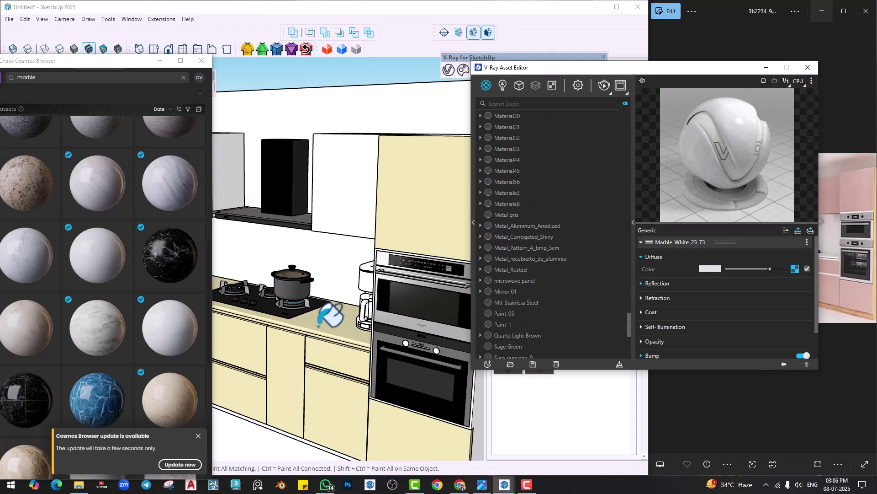
pyautogui.moveTo(33, 64); pyautogui.dragTo(40, 152)
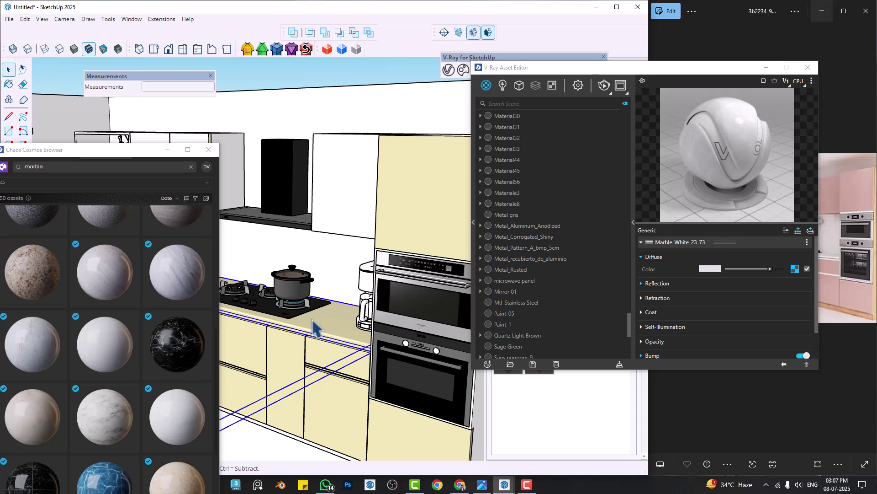
pyautogui.moveTo(96, 339)
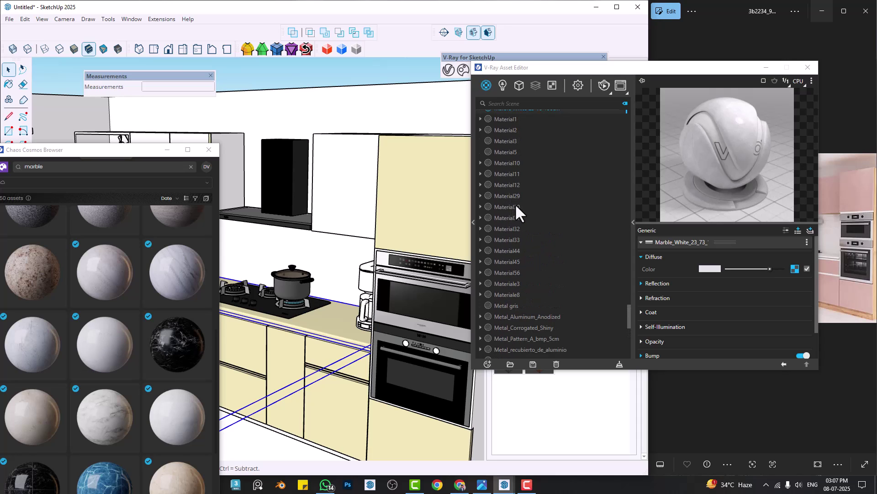
pyautogui.scroll(5, 515, 205)
pyautogui.rightClick(512, 199)
pyautogui.click(547, 218)
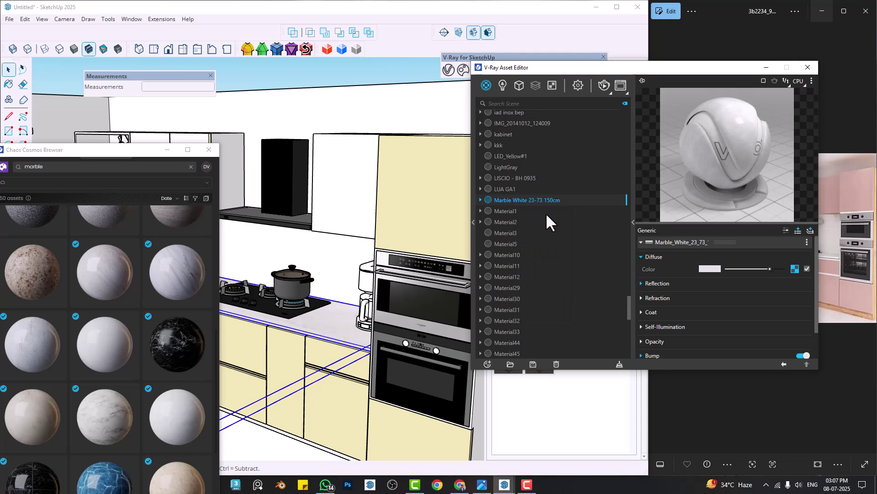
pyautogui.click(209, 150)
# Inspect the marble countertop's front edge, the painted base cabinets and the plinth around the kitchen corner.
pyautogui.scroll(5, 314, 357)
pyautogui.moveTo(313, 357); pyautogui.dragTo(328, 292, button='middle')
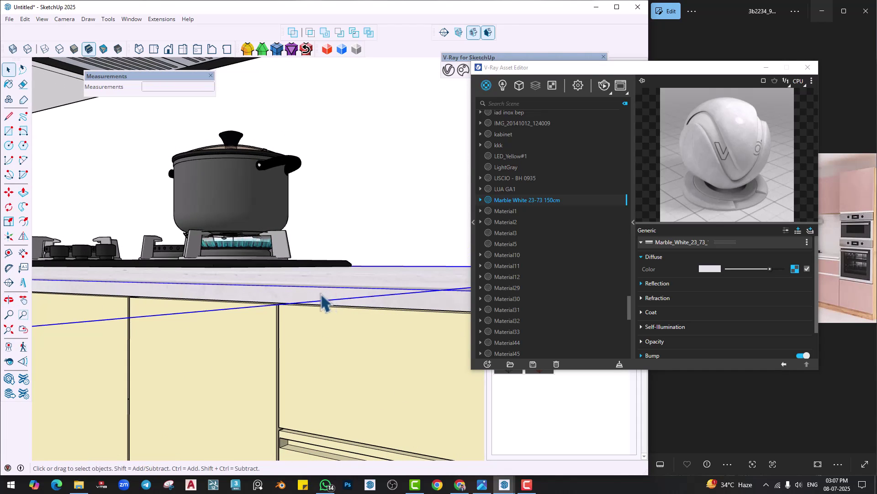
pyautogui.scroll(2, 325, 303)
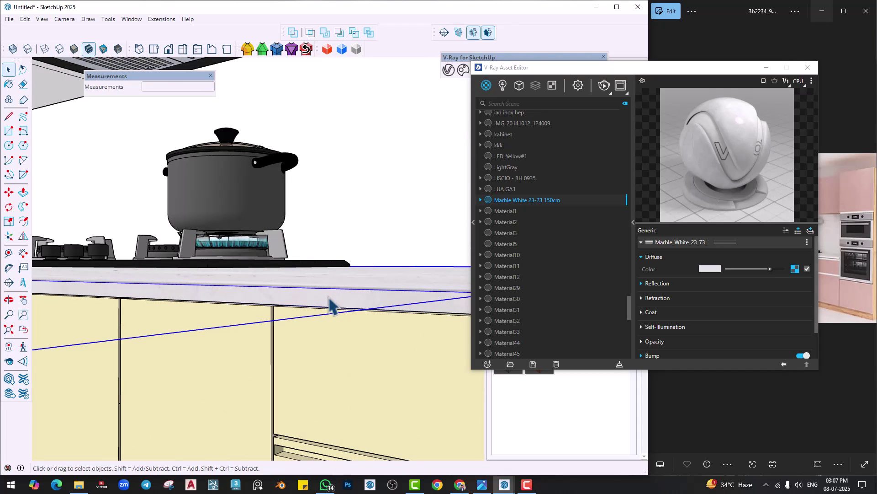
pyautogui.rightClick(519, 201)
pyautogui.moveTo(417, 255)
pyautogui.mouseDown(button='middle')
pyautogui.moveTo(337, 314)
pyautogui.moveTo(209, 336)
pyautogui.mouseUp(button='middle')
pyautogui.scroll(-5, 208, 328)
pyautogui.moveTo(143, 308); pyautogui.dragTo(330, 281, button='middle')
pyautogui.scroll(8, 298, 341)
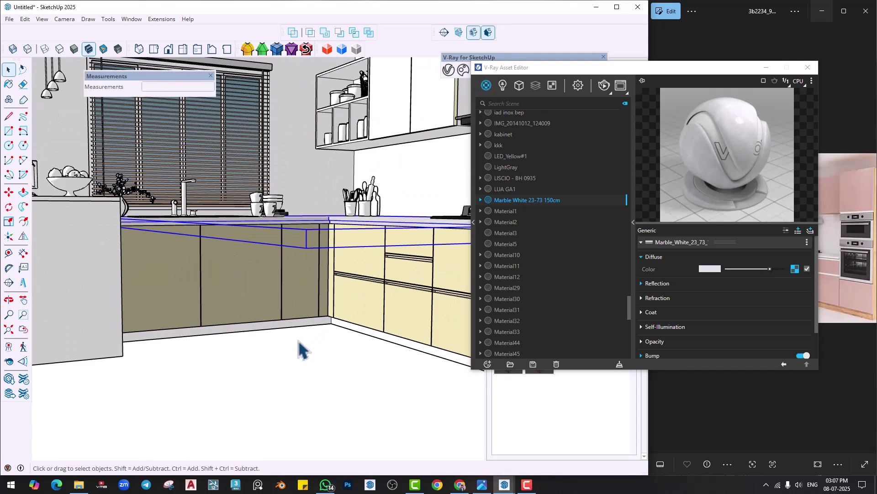
pyautogui.moveTo(256, 315)
pyautogui.mouseDown(button='middle')
pyautogui.moveTo(268, 286)
pyautogui.moveTo(261, 286)
pyautogui.moveTo(277, 321)
pyautogui.moveTo(308, 319)
pyautogui.moveTo(242, 313)
pyautogui.mouseUp(button='middle')
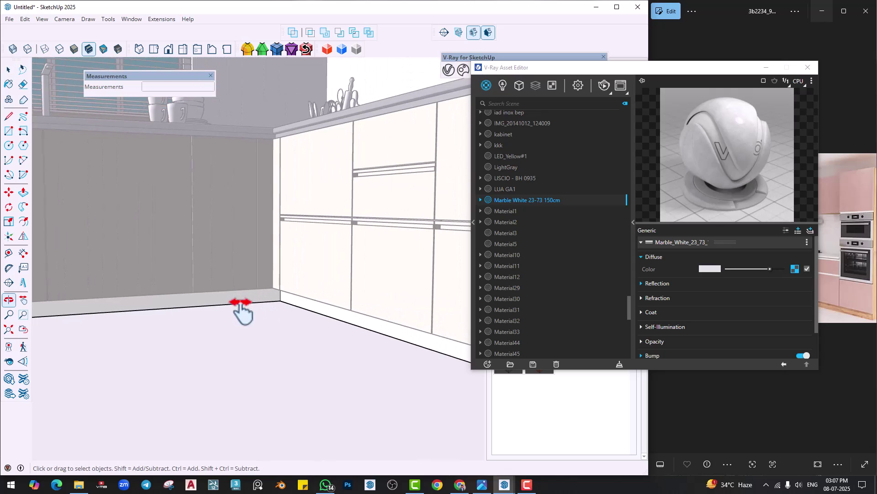
pyautogui.scroll(3, 294, 309)
pyautogui.scroll(-6, 313, 312)
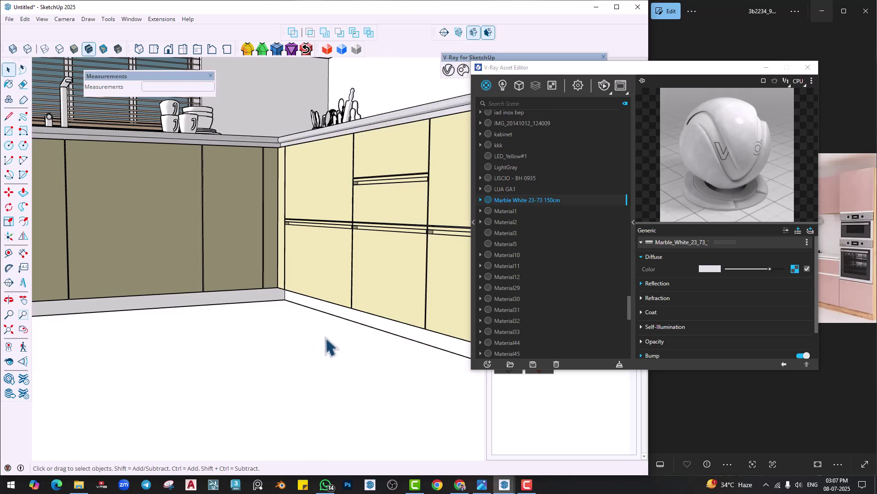
pyautogui.moveTo(290, 313); pyautogui.dragTo(208, 306, button='middle')
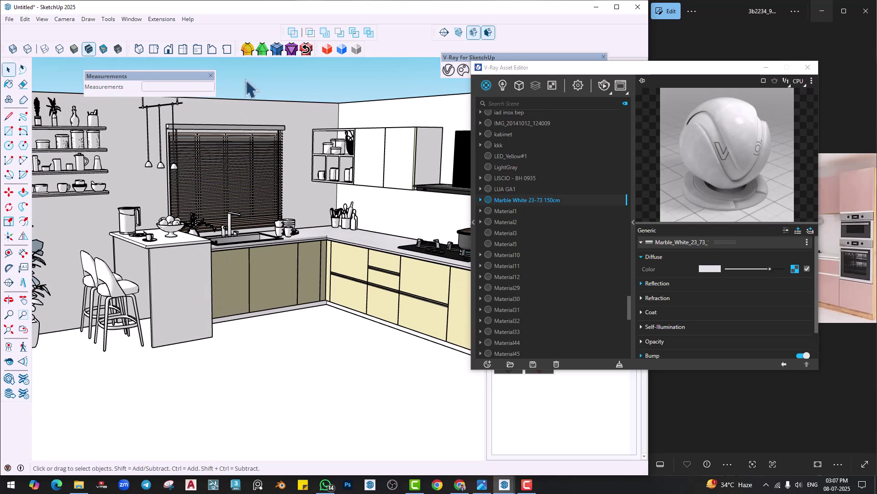
# Reposition the V-Ray Asset Editor, reopen the Cosmos library and search it for wood.
pyautogui.moveTo(512, 73); pyautogui.dragTo(262, 74)
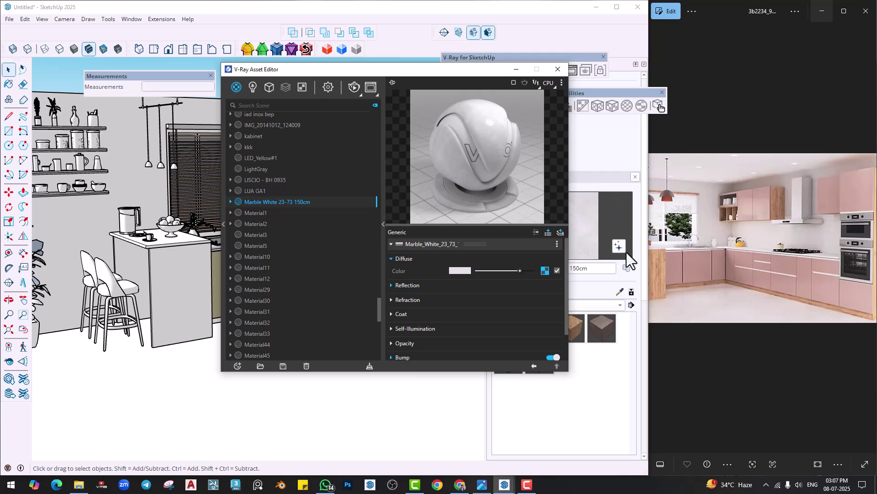
pyautogui.moveTo(403, 79); pyautogui.dragTo(575, 115)
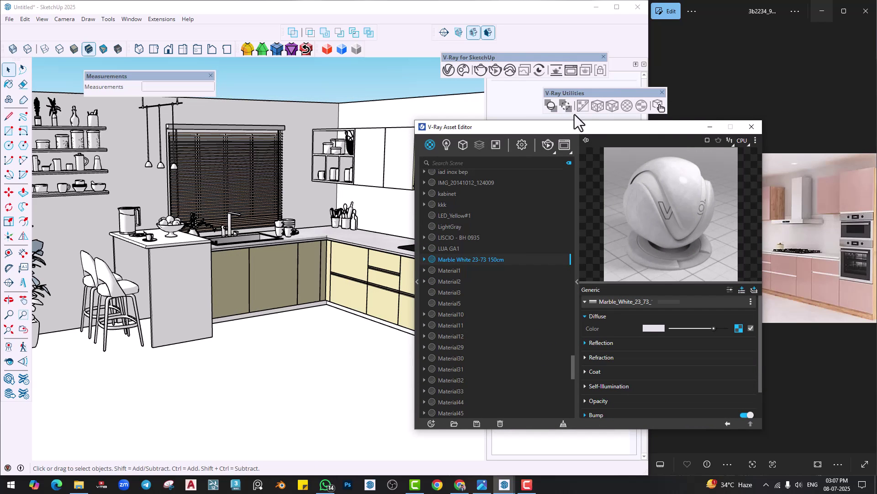
pyautogui.click(463, 70)
pyautogui.moveTo(94, 152); pyautogui.dragTo(237, 92)
pyautogui.click(219, 104)
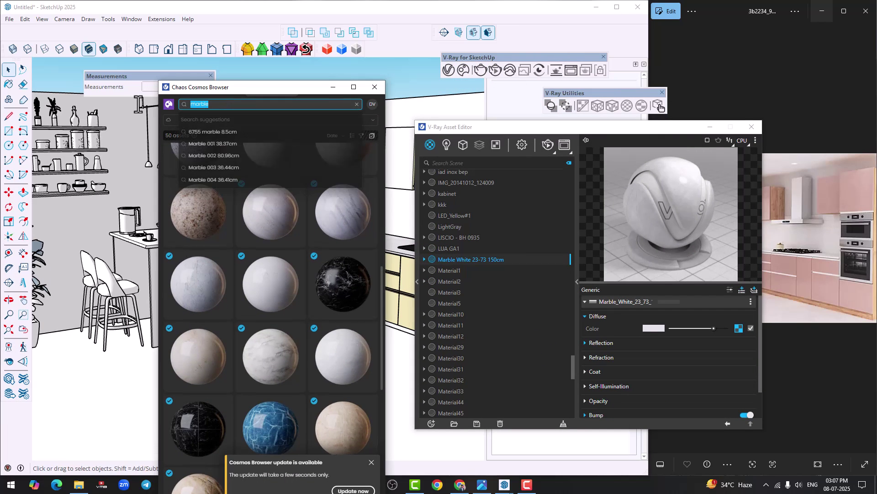
pyautogui.write('wood')
pyautogui.press('Return')
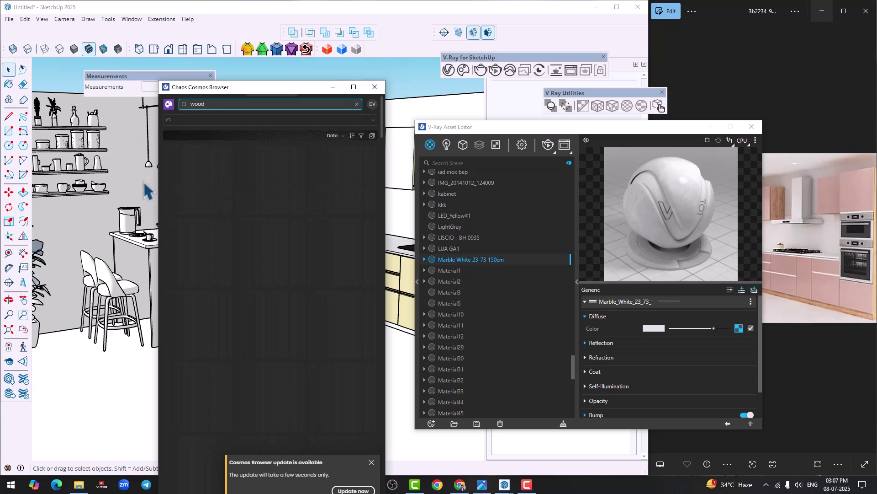
# Browse the wood materials, import Wood 13-07 100cm into the scene and close the Cosmos browser.
pyautogui.moveTo(273, 86); pyautogui.dragTo(226, 20)
pyautogui.scroll(-3, 184, 235)
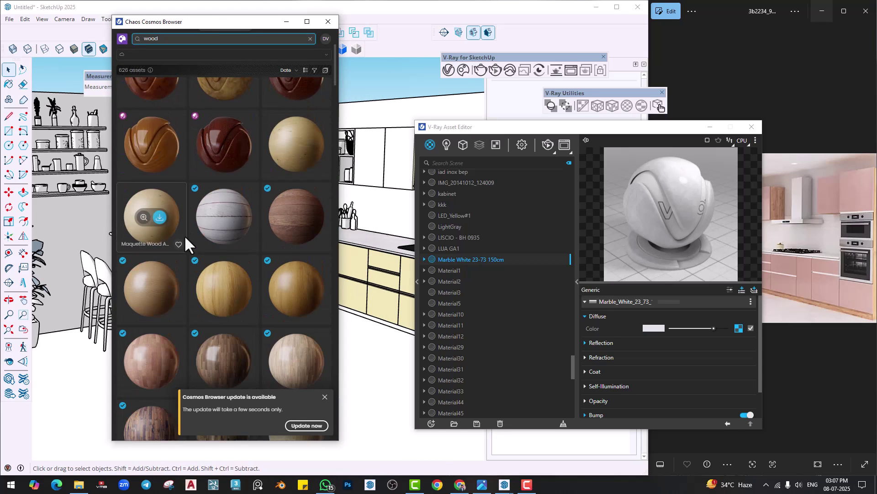
pyautogui.scroll(-5, 184, 234)
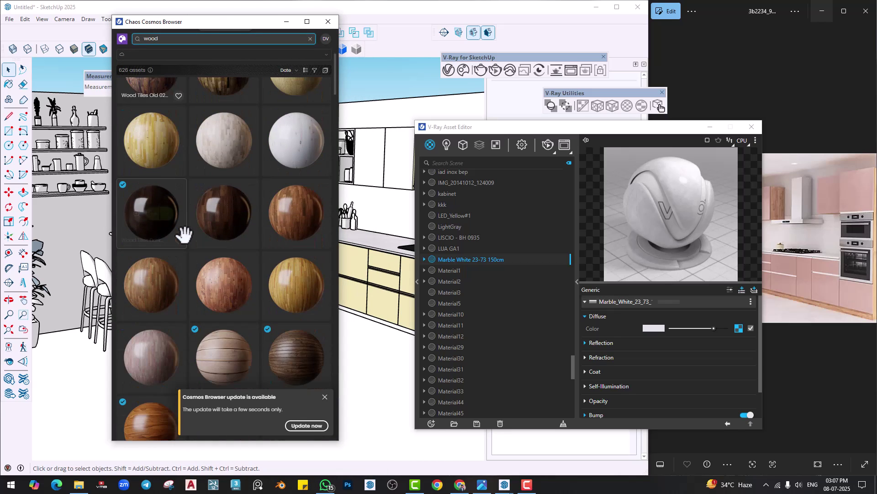
pyautogui.scroll(-5, 184, 233)
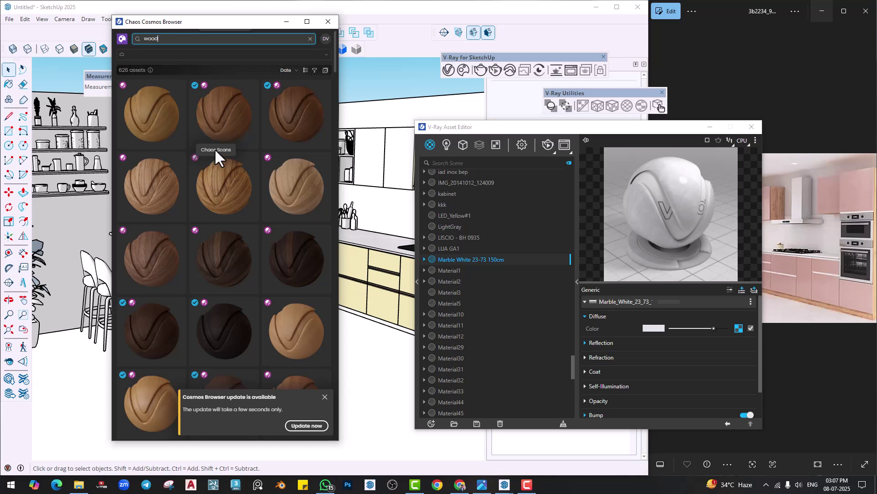
pyautogui.moveTo(207, 182)
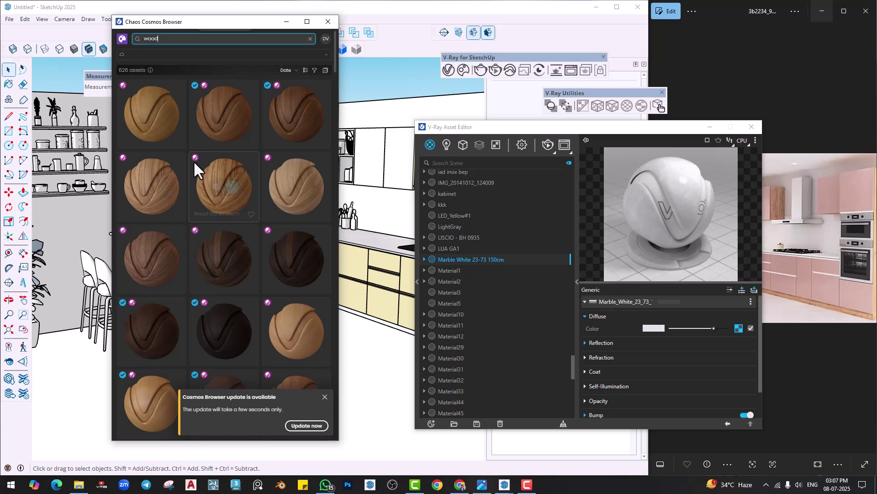
pyautogui.scroll(-10, 201, 183)
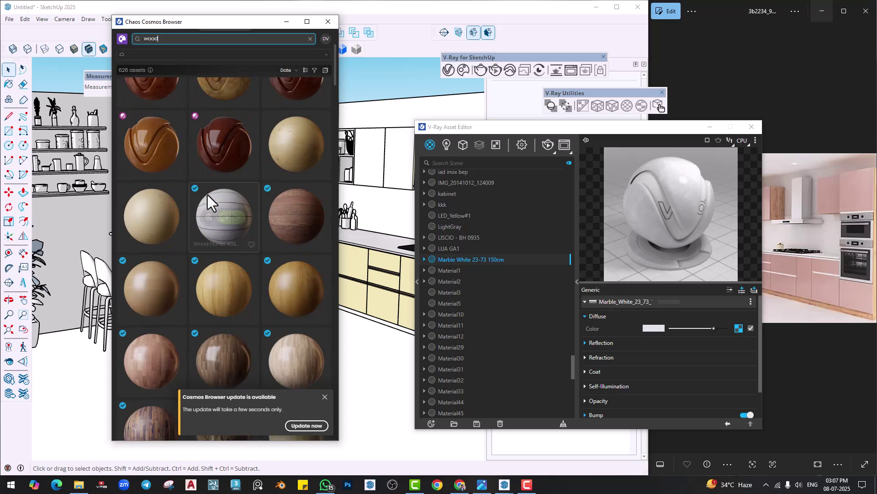
pyautogui.scroll(-3, 208, 201)
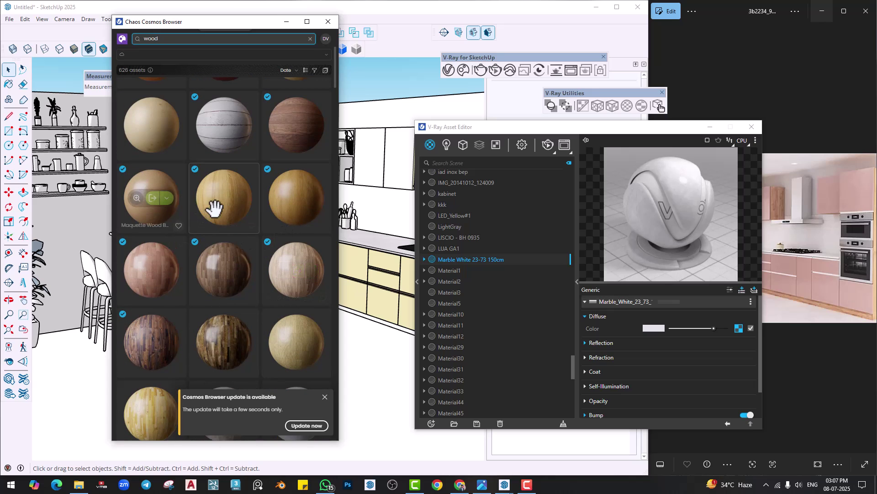
pyautogui.scroll(-6, 215, 208)
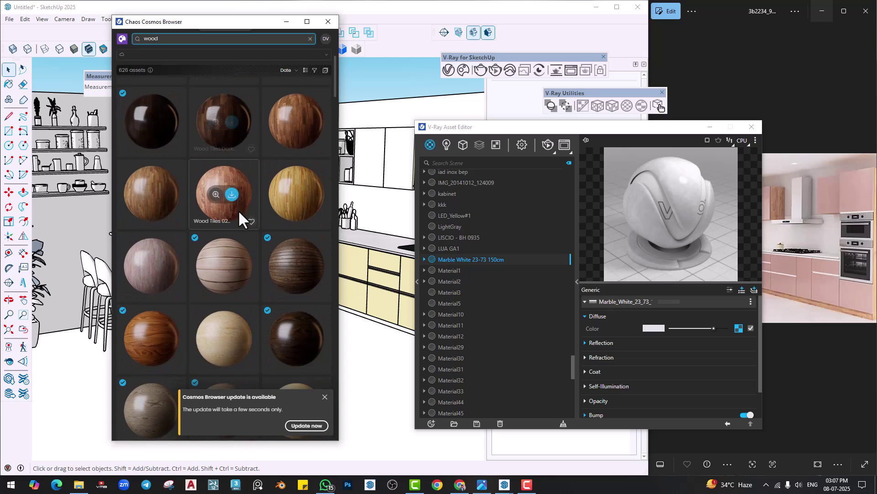
pyautogui.scroll(-3, 240, 220)
pyautogui.scroll(-2, 239, 219)
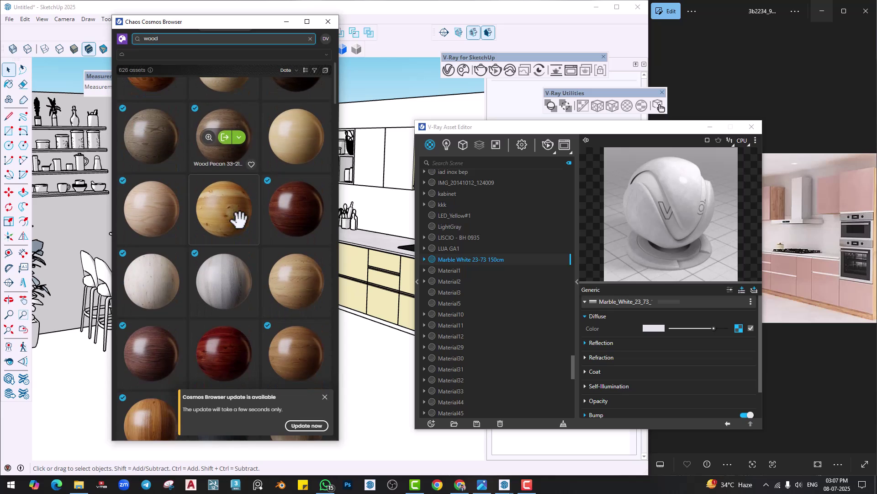
pyautogui.scroll(-2, 238, 221)
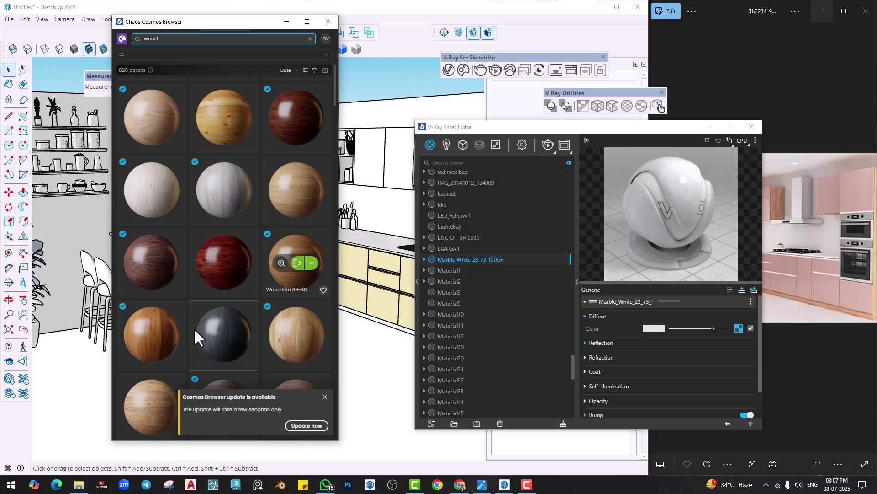
pyautogui.click(153, 335)
pyautogui.click(327, 22)
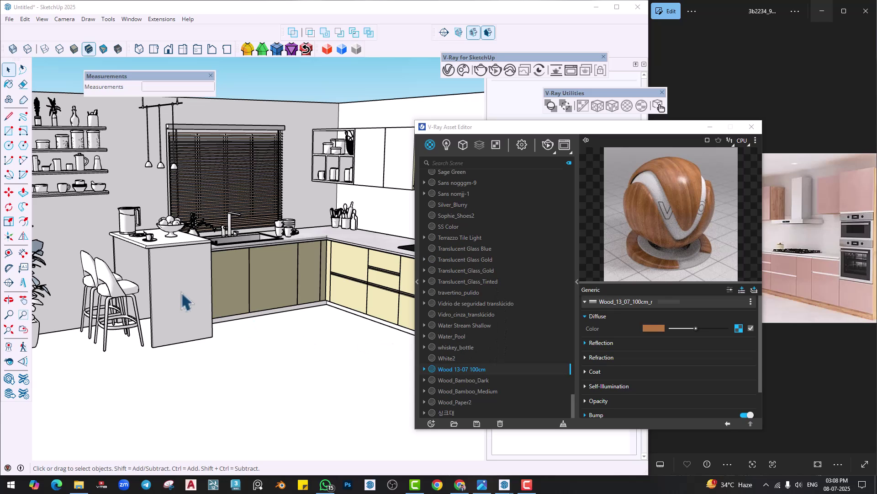
# Try to apply the Wood 13-07 100cm material to the whole breakfast counter group, including its top.
pyautogui.click(163, 282)
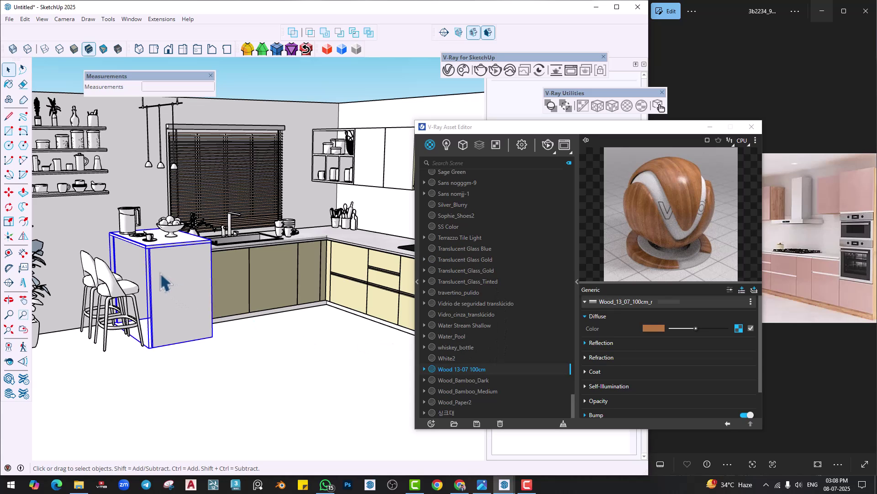
pyautogui.rightClick(453, 370)
pyautogui.click(484, 271)
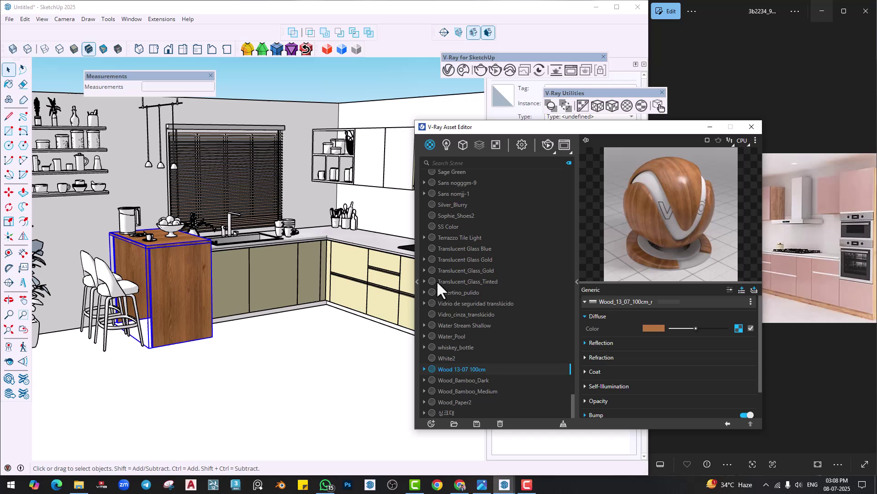
# Apply the Wood 13-07 100cm material only to the breakfast counter's side panels inside its group.
pyautogui.doubleClick(194, 274)
pyautogui.scroll(3, 191, 279)
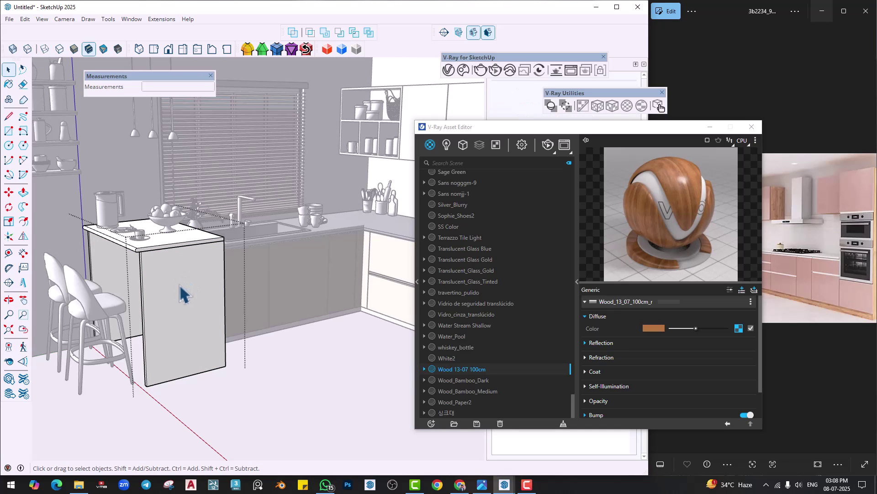
pyautogui.click(184, 294)
pyautogui.rightClick(458, 366)
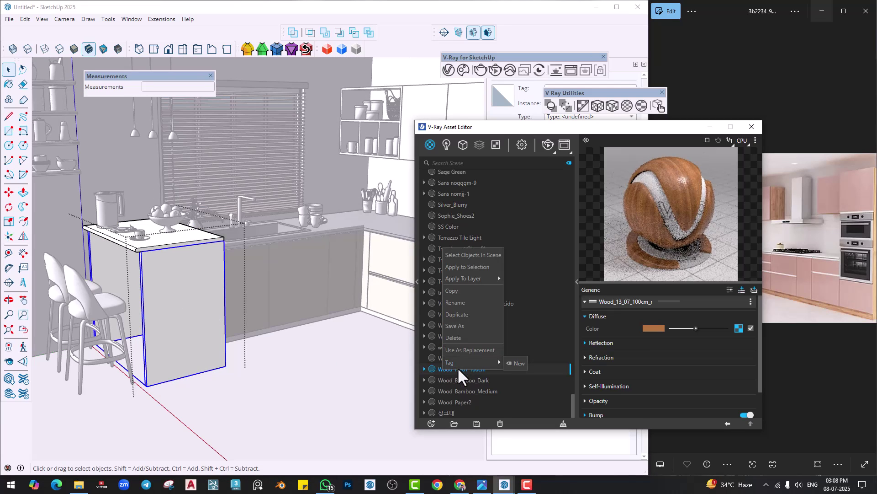
pyautogui.click(465, 267)
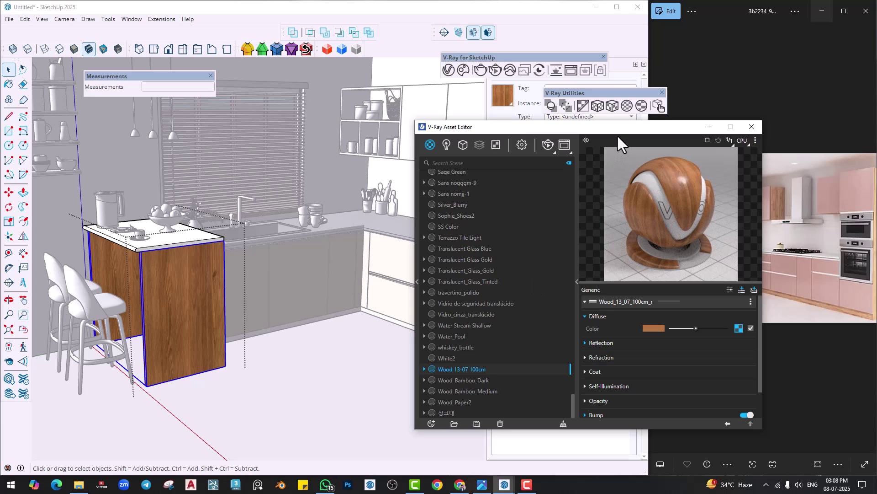
# Compare the reference kitchen's wood surfaces with the model's base cabinets, countertop edge and plinth around the corner.
pyautogui.moveTo(618, 133); pyautogui.dragTo(383, 138)
pyautogui.click(756, 269)
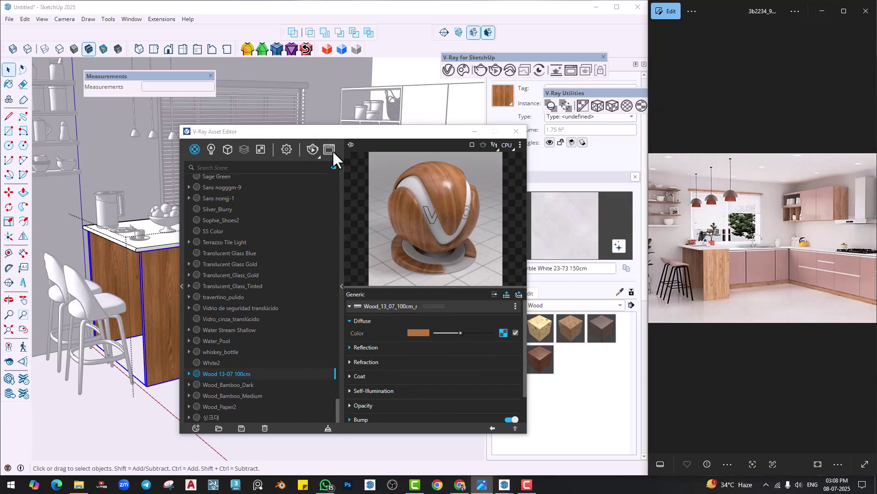
pyautogui.moveTo(325, 134); pyautogui.dragTo(538, 147)
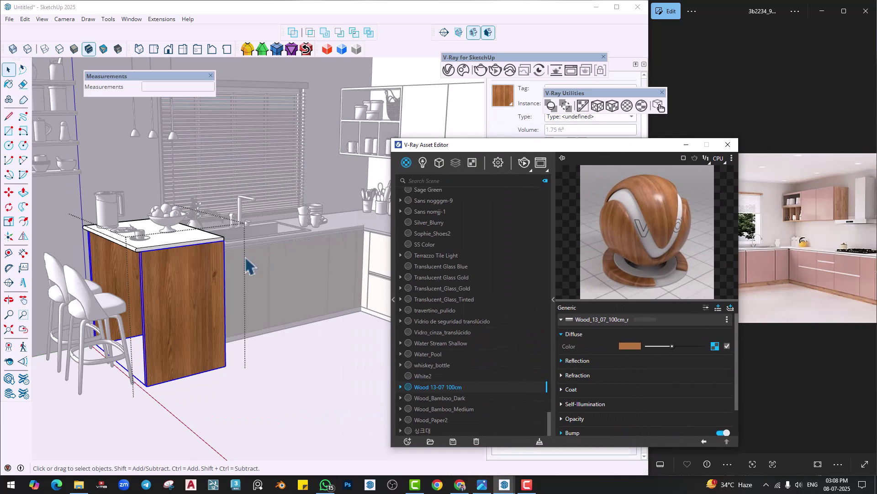
pyautogui.click(8, 84)
pyautogui.scroll(2, 390, 246)
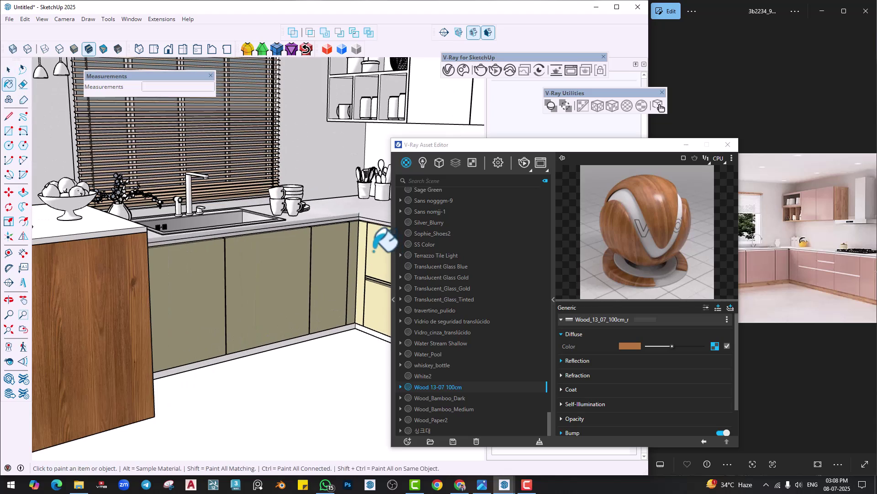
pyautogui.scroll(-3, 201, 295)
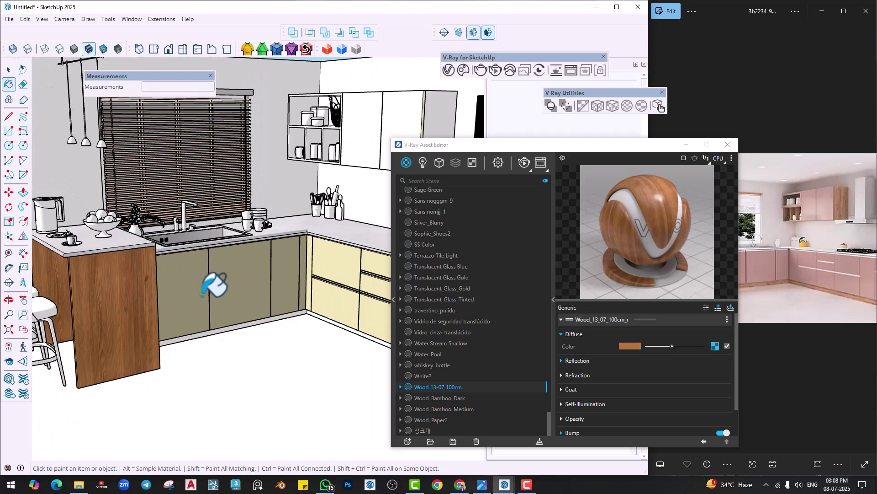
pyautogui.moveTo(201, 295)
pyautogui.mouseDown(button='middle')
pyautogui.moveTo(230, 285)
pyautogui.moveTo(226, 260)
pyautogui.mouseUp(button='middle')
pyautogui.scroll(4, 292, 216)
pyautogui.scroll(5, 280, 231)
pyautogui.moveTo(274, 235); pyautogui.dragTo(246, 259, button='middle')
pyautogui.scroll(-5, 247, 259)
pyautogui.scroll(-4, 227, 287)
pyautogui.scroll(5, 208, 347)
# Apply the Wood 13-07 100cm material to both front faces of the base cabinet plinth inside its group.
pyautogui.press('space')
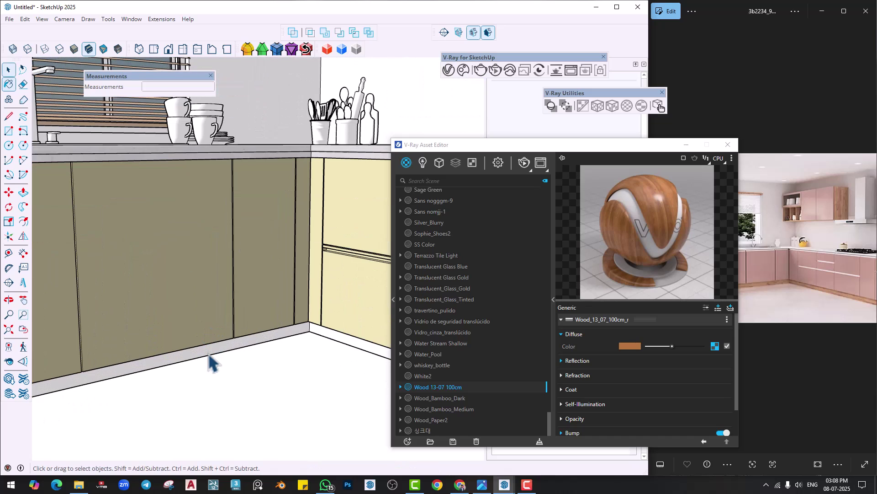
pyautogui.doubleClick(209, 351)
pyautogui.moveTo(209, 351); pyautogui.dragTo(203, 306, button='middle')
pyautogui.scroll(-3, 325, 338)
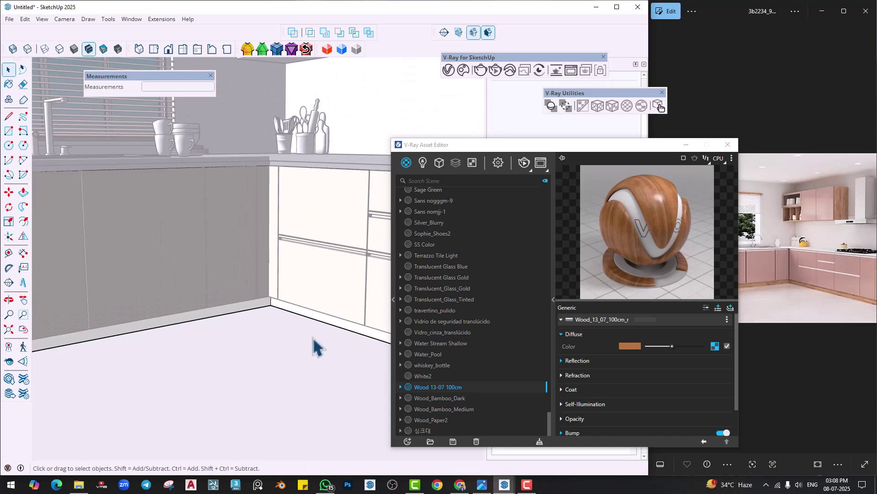
pyautogui.scroll(4, 229, 321)
pyautogui.click(229, 307)
pyautogui.keyDown('ctrl'); pyautogui.click(329, 306); pyautogui.keyUp('ctrl')
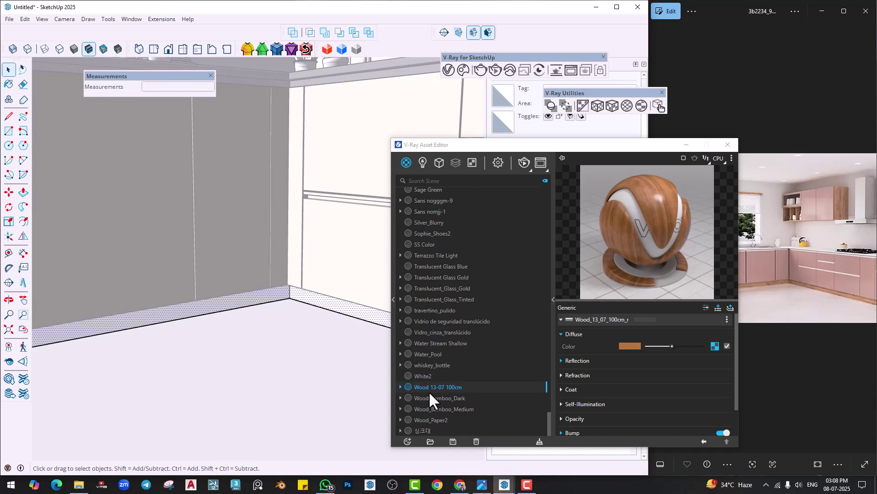
pyautogui.rightClick(430, 389)
pyautogui.click(419, 385)
pyautogui.rightClick(418, 385)
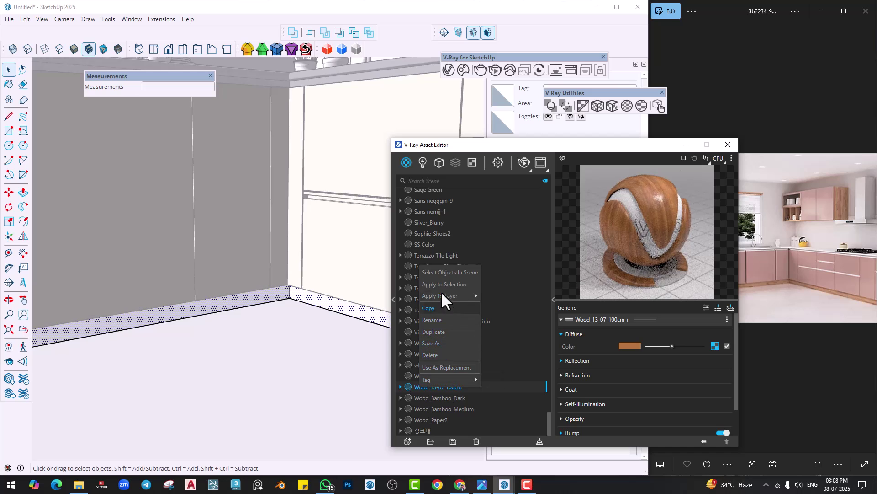
pyautogui.click(428, 286)
# Rotate the wood texture on the sink-side plinth face so its grain runs lengthwise, and exit the plinth group.
pyautogui.scroll(4, 247, 279)
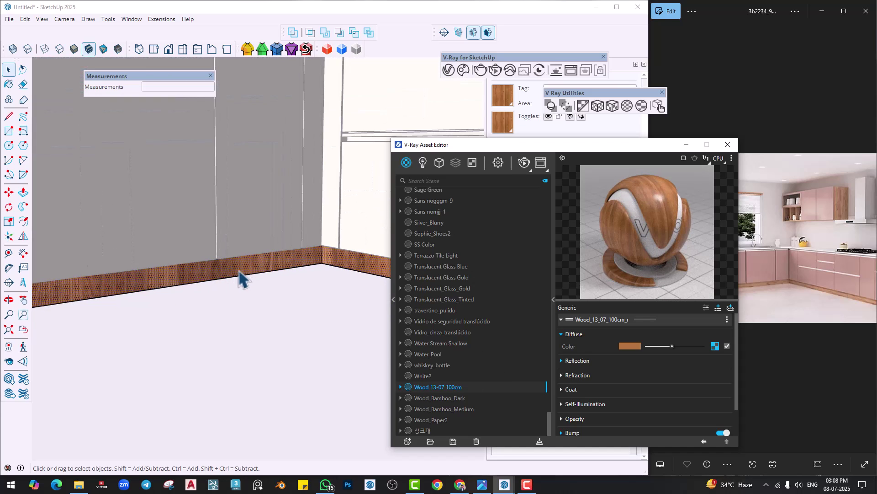
pyautogui.rightClick(240, 277)
pyautogui.moveTo(269, 172)
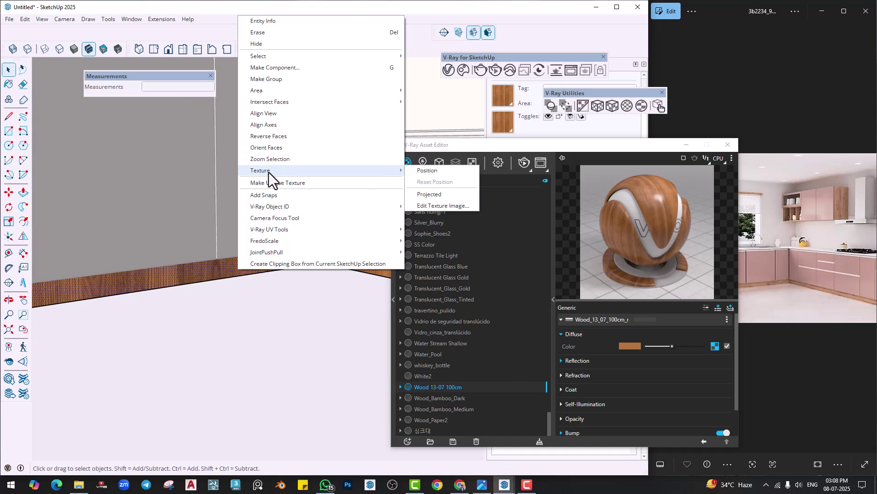
pyautogui.click(428, 170)
pyautogui.rightClick(268, 264)
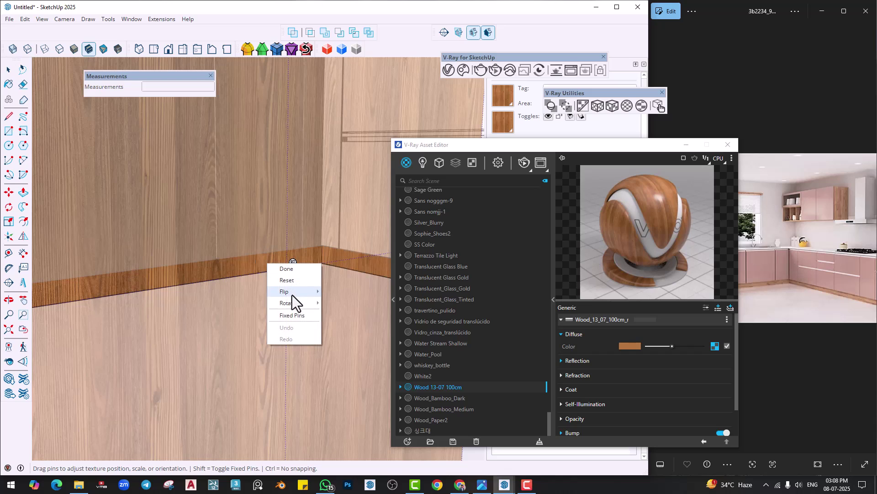
pyautogui.moveTo(299, 304)
pyautogui.click(339, 303)
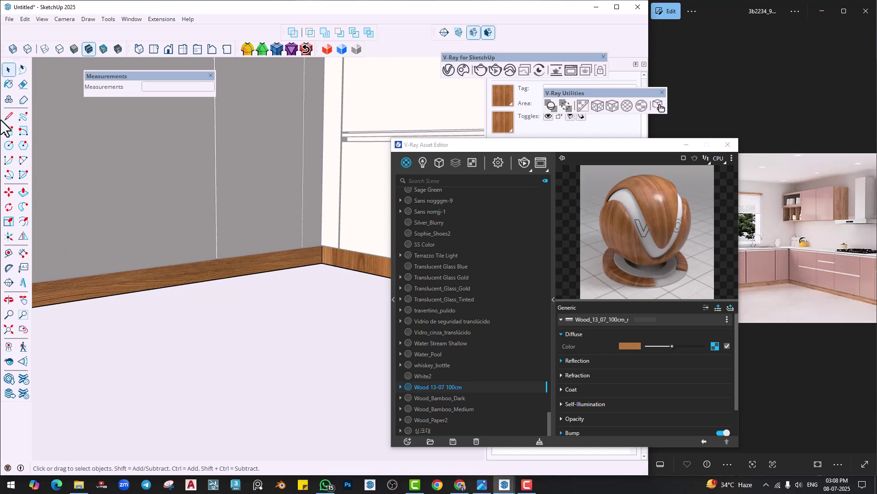
pyautogui.click(9, 85)
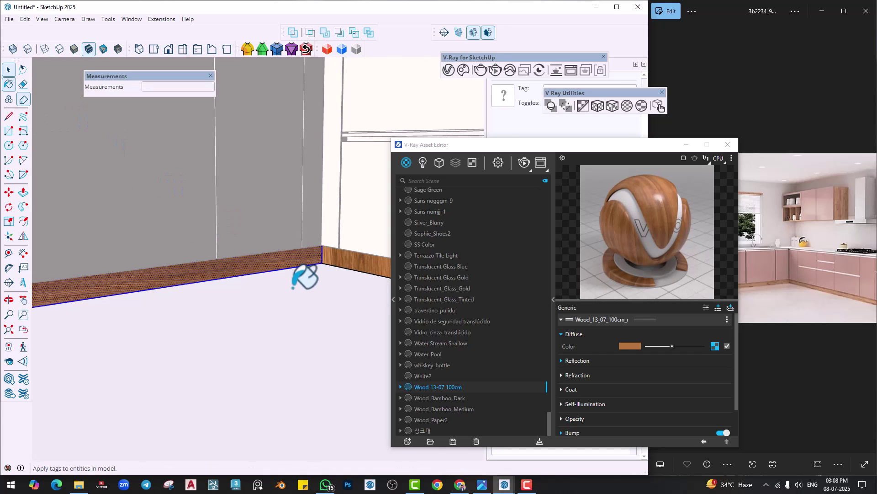
pyautogui.press('space')
pyautogui.scroll(-8, 347, 256)
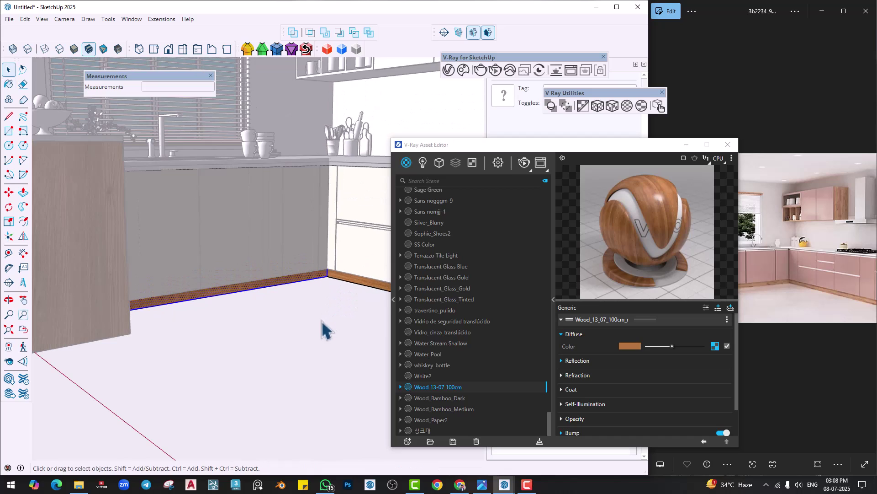
pyautogui.click(298, 321)
pyautogui.click(298, 321)
# Paint the upper cabinet carcass and its open shelves beside the range hood with the Wood 13-07 100cm material.
pyautogui.scroll(-3, 273, 300)
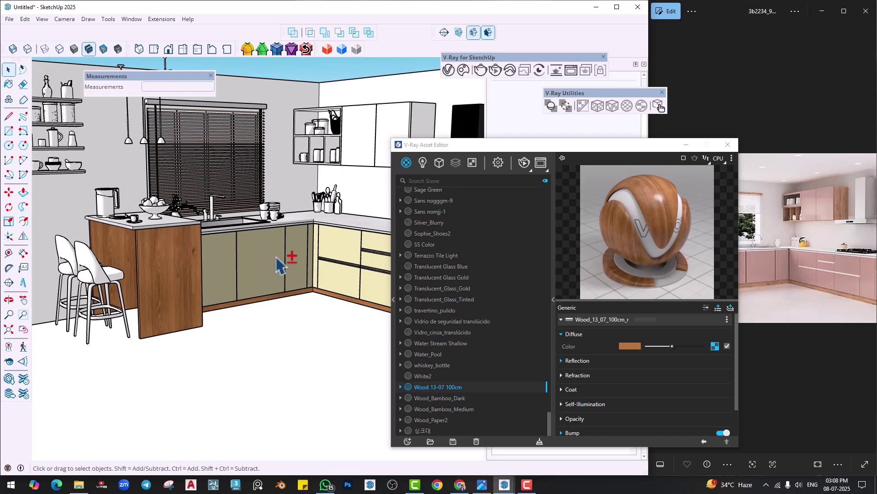
pyautogui.moveTo(277, 257); pyautogui.dragTo(40, 185, button='middle')
pyautogui.click(9, 84)
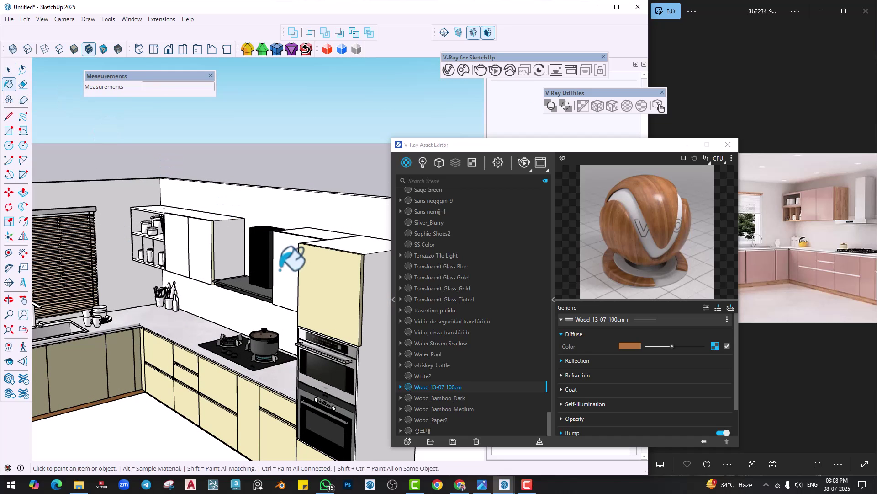
pyautogui.click(238, 229)
pyautogui.scroll(2, 236, 255)
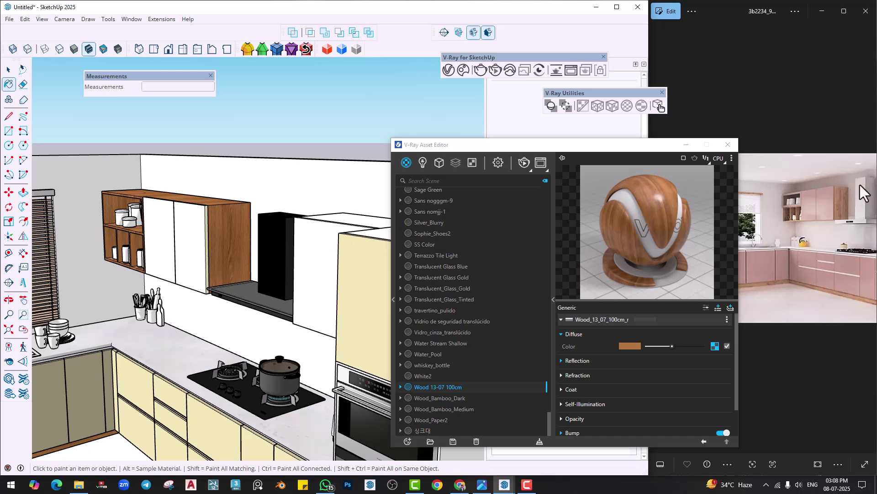
pyautogui.moveTo(221, 279); pyautogui.dragTo(238, 297, button='middle')
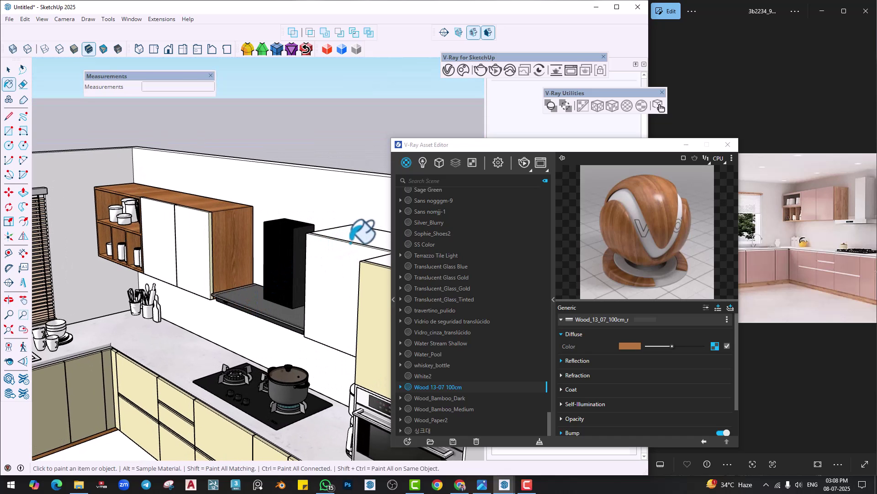
# Search the Chaos Cosmos material library for marble.
pyautogui.scroll(-2, 286, 253)
pyautogui.moveTo(292, 337)
pyautogui.mouseDown(button='middle')
pyautogui.moveTo(202, 256)
pyautogui.moveTo(220, 254)
pyautogui.moveTo(177, 309)
pyautogui.moveTo(232, 297)
pyautogui.moveTo(286, 269)
pyautogui.mouseUp(button='middle')
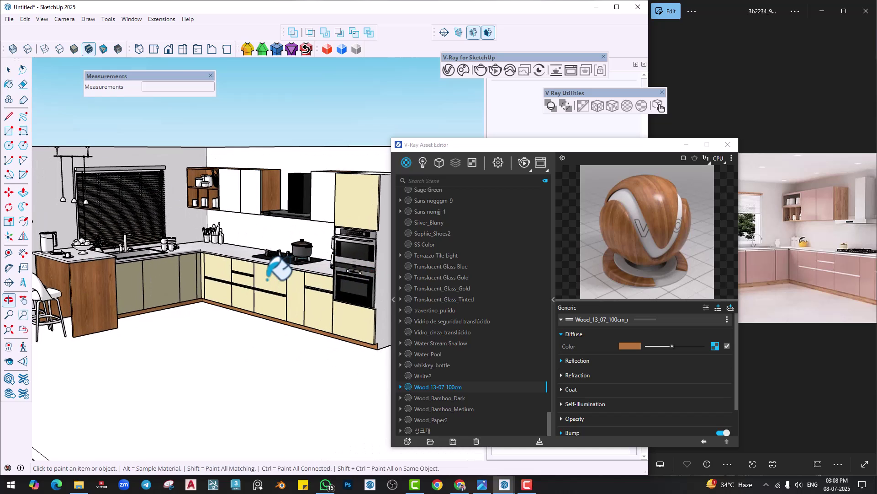
pyautogui.scroll(2, 139, 254)
pyautogui.moveTo(111, 254)
pyautogui.mouseDown(button='middle')
pyautogui.moveTo(164, 242)
pyautogui.moveTo(192, 212)
pyautogui.moveTo(145, 181)
pyautogui.mouseUp(button='middle')
pyautogui.scroll(-3, 166, 242)
pyautogui.moveTo(132, 215)
pyautogui.mouseDown(button='middle')
pyautogui.moveTo(212, 331)
pyautogui.moveTo(172, 315)
pyautogui.mouseUp(button='middle')
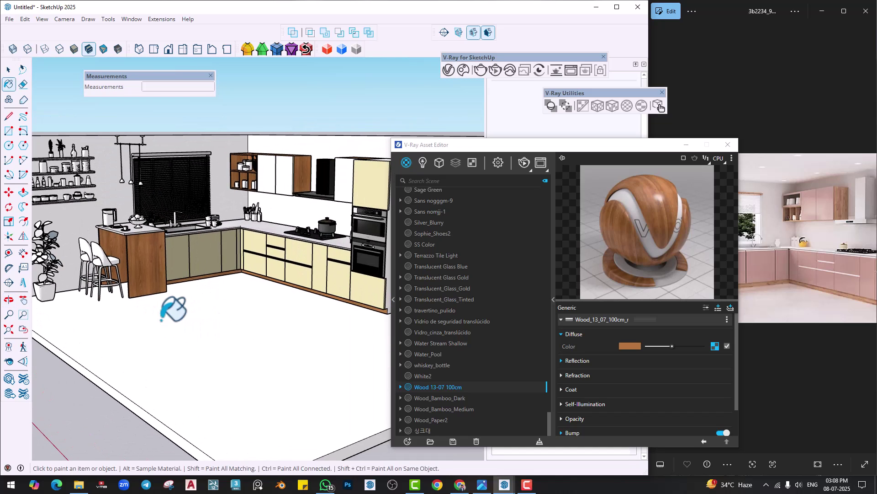
pyautogui.click(471, 71)
pyautogui.click(162, 39)
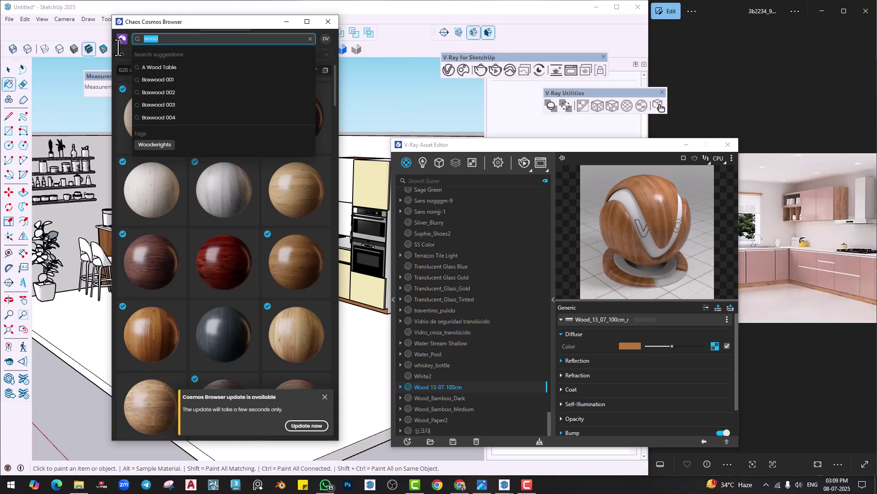
pyautogui.write('marble')
pyautogui.press('Return')
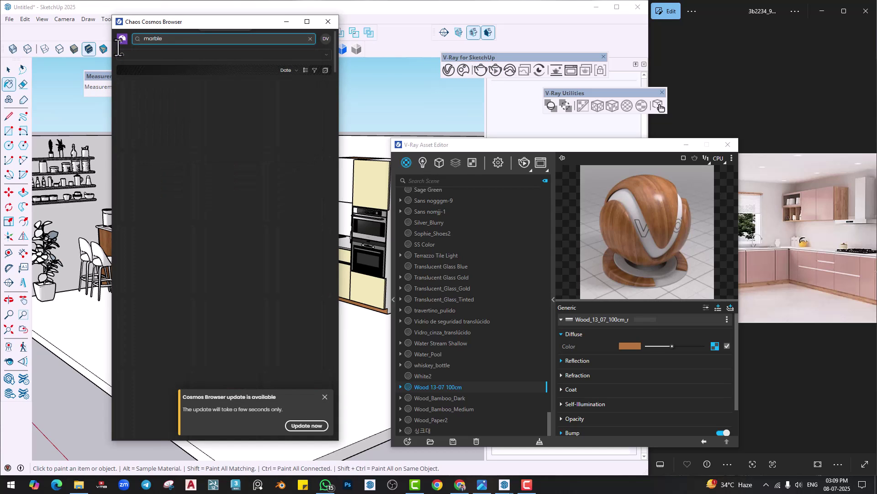
# Import the Marble Beige 23-86 150cm material from the Cosmos results and close the library.
pyautogui.scroll(-5, 163, 247)
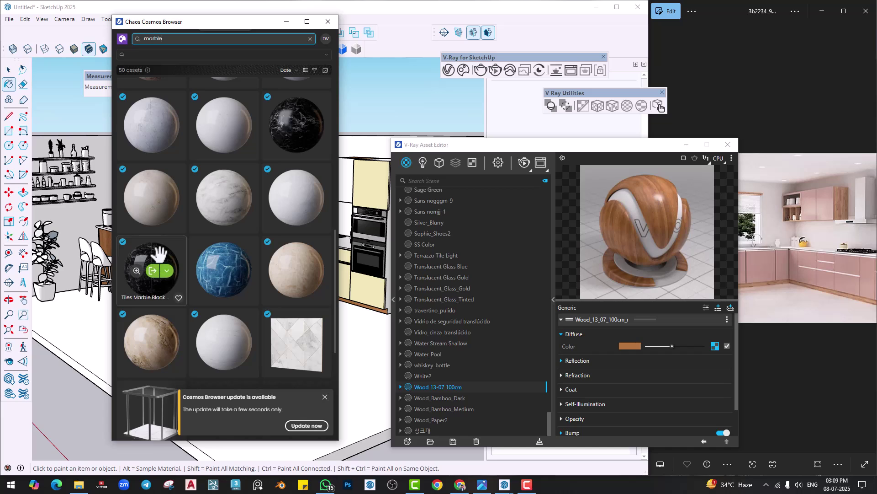
pyautogui.scroll(-3, 160, 254)
pyautogui.scroll(3, 288, 206)
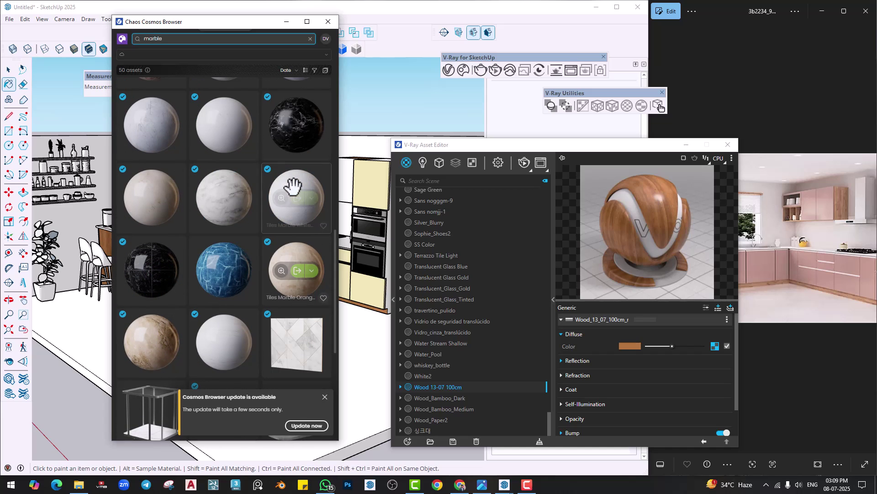
pyautogui.click(153, 198)
pyautogui.click(327, 22)
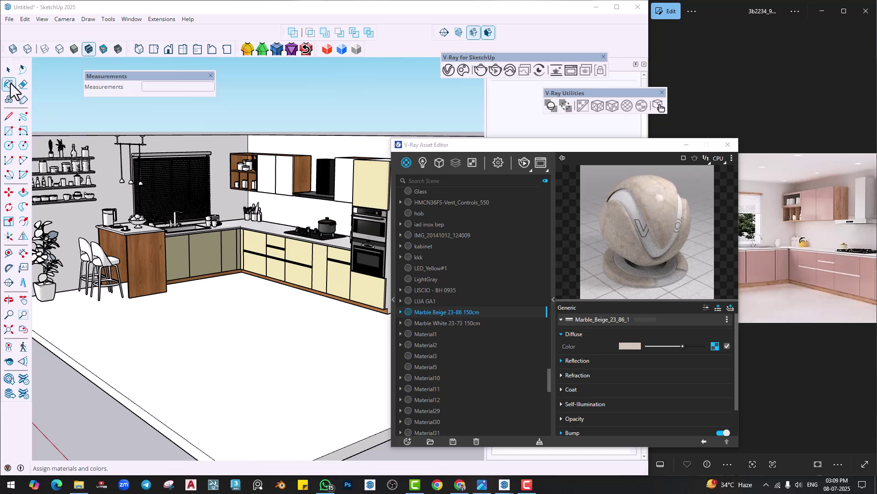
# Apply the Marble Beige 23-86 150cm material to the kitchen floor and close the material editor.
pyautogui.click(8, 70)
pyautogui.click(239, 333)
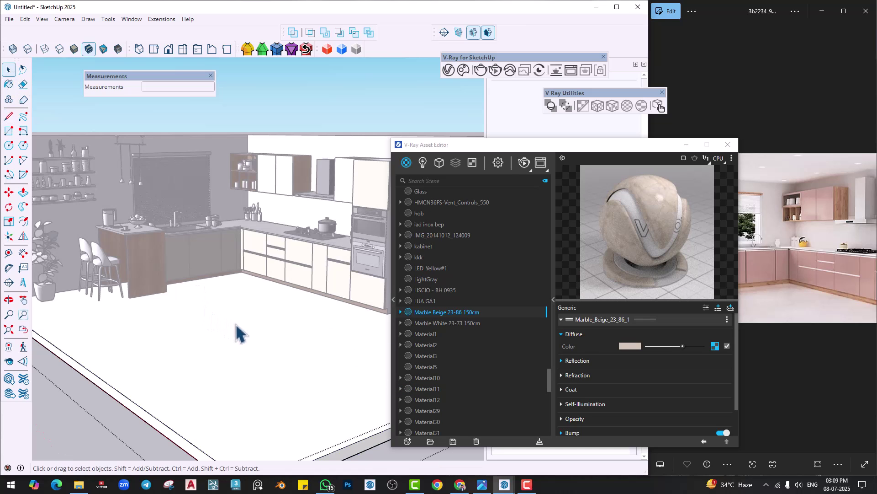
pyautogui.rightClick(448, 311)
pyautogui.click(457, 332)
pyautogui.click(328, 102)
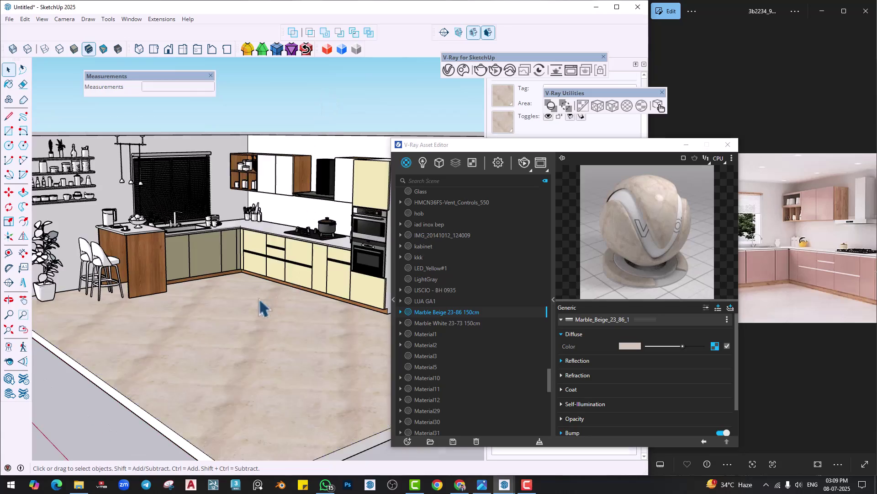
pyautogui.moveTo(262, 304)
pyautogui.mouseDown(button='middle')
pyautogui.moveTo(251, 378)
pyautogui.moveTo(249, 280)
pyautogui.moveTo(208, 270)
pyautogui.moveTo(208, 249)
pyautogui.mouseUp(button='middle')
pyautogui.scroll(-2, 208, 249)
pyautogui.keyDown('shift'); pyautogui.moveTo(207, 249); pyautogui.dragTo(222, 300, button='middle'); pyautogui.keyUp('shift')
pyautogui.click(724, 147)
# Scale the canister and cutlery basket group on the open shelf uniformly to about 0.93.
pyautogui.moveTo(284, 228); pyautogui.dragTo(261, 199, button='middle')
pyautogui.scroll(7, 260, 199)
pyautogui.moveTo(234, 277); pyautogui.dragTo(319, 229, button='middle')
pyautogui.scroll(4, 276, 244)
pyautogui.click(254, 252)
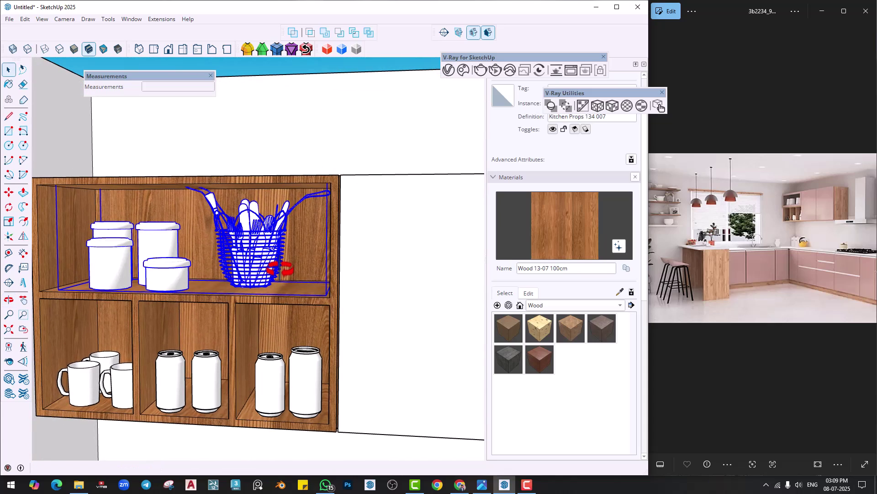
pyautogui.press('s')
pyautogui.click(327, 190)
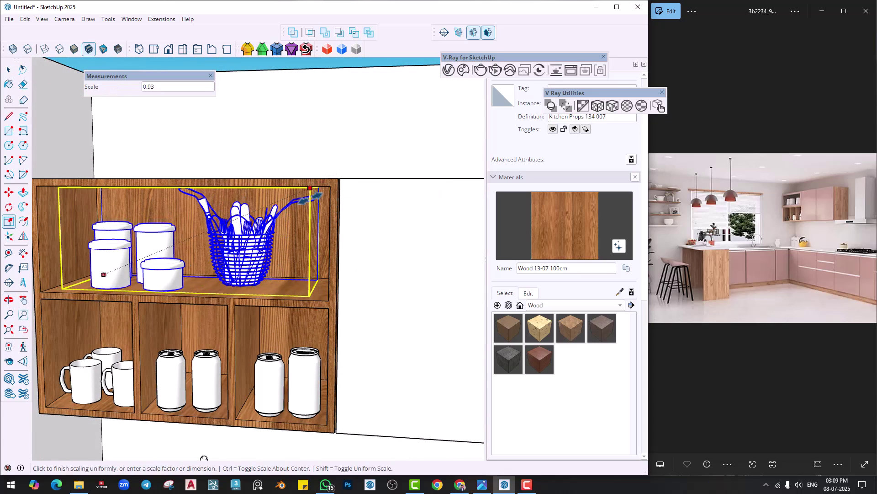
# Move the canister and cutlery basket group a short distance along the upper shelf and deselect it.
pyautogui.moveTo(294, 231); pyautogui.dragTo(259, 301, button='middle')
pyautogui.scroll(3, 270, 292)
pyautogui.press('m')
pyautogui.click(273, 290)
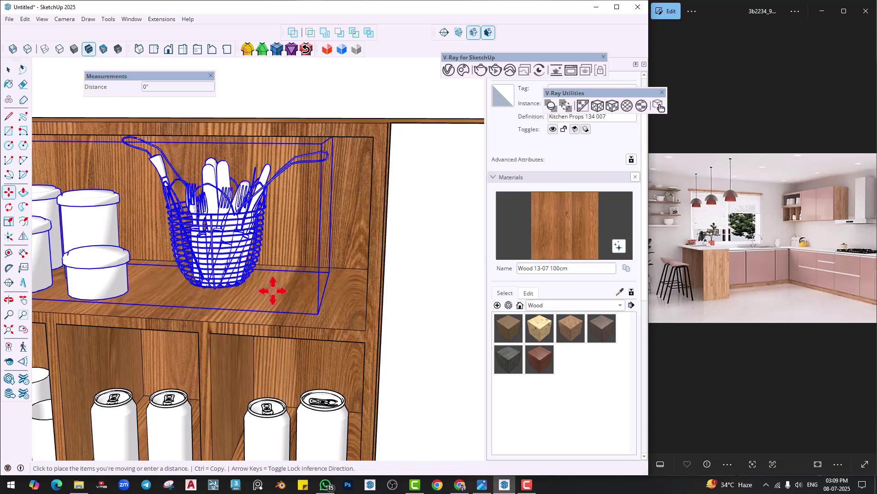
pyautogui.click(295, 294)
pyautogui.press('space')
pyautogui.scroll(-1, 317, 339)
pyautogui.scroll(-1, 317, 339)
pyautogui.moveTo(317, 339); pyautogui.dragTo(305, 165, button='middle')
pyautogui.scroll(-1, 305, 164)
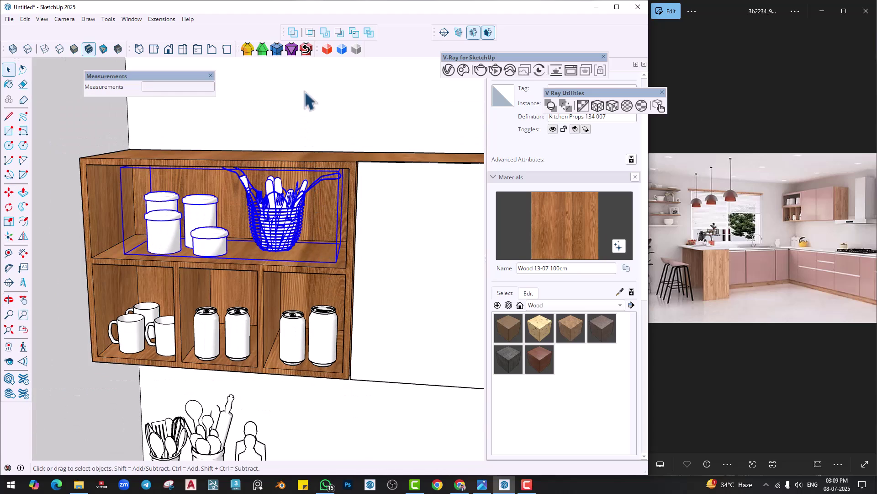
pyautogui.click(304, 91)
# Make the V-Ray Lights tools available for lighting the open shelf unit.
pyautogui.scroll(2, 261, 227)
pyautogui.moveTo(245, 205); pyautogui.dragTo(236, 165, button='middle')
pyautogui.scroll(1, 199, 196)
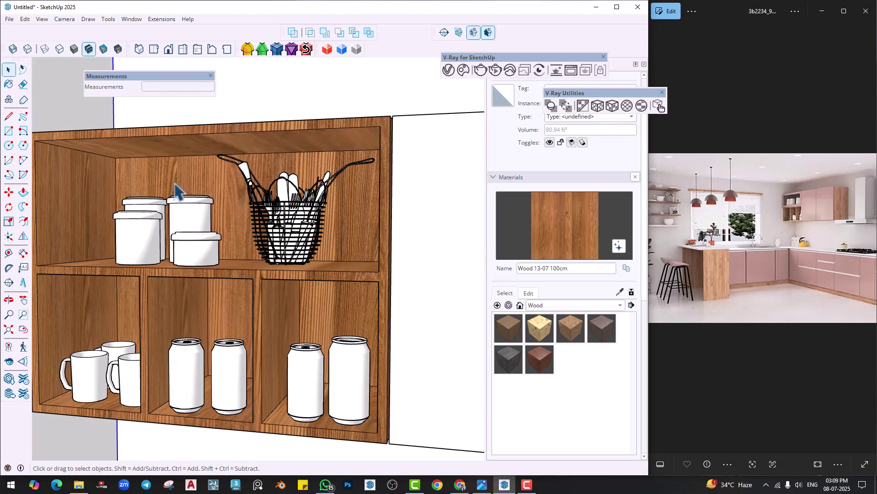
pyautogui.scroll(-1, 197, 196)
pyautogui.moveTo(196, 196); pyautogui.dragTo(215, 192, button='middle')
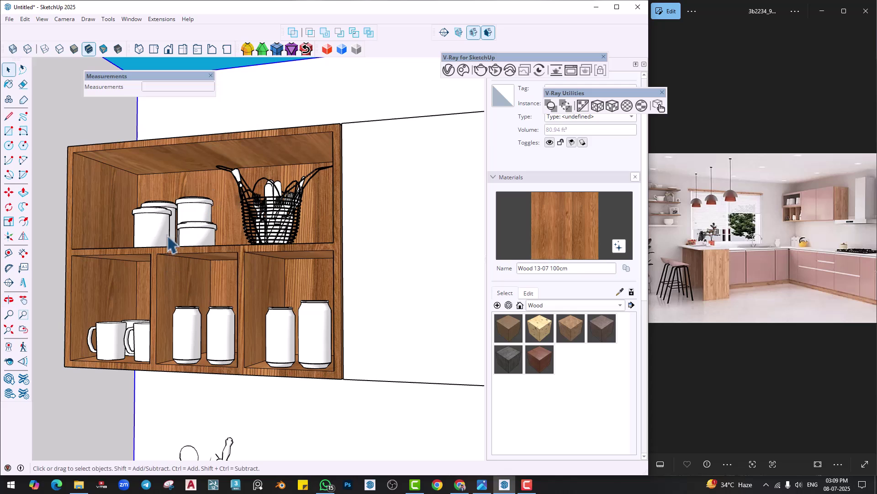
pyautogui.moveTo(167, 244); pyautogui.dragTo(270, 198, button='middle')
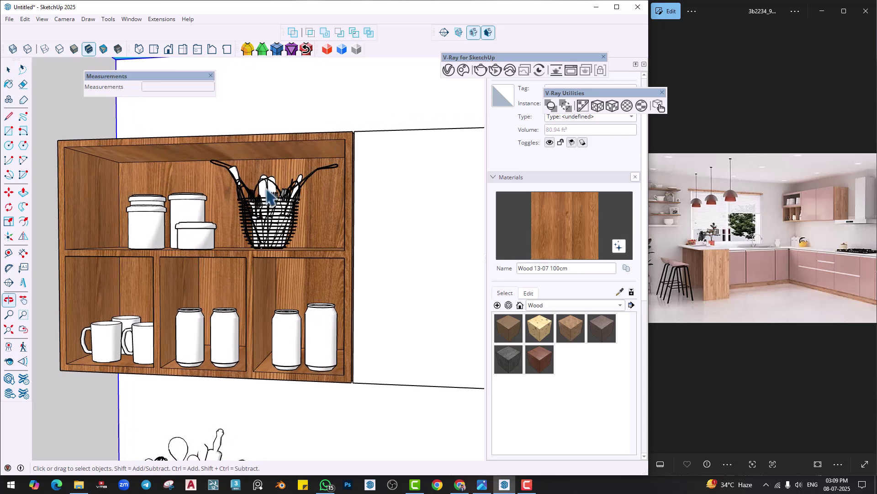
pyautogui.rightClick(501, 30)
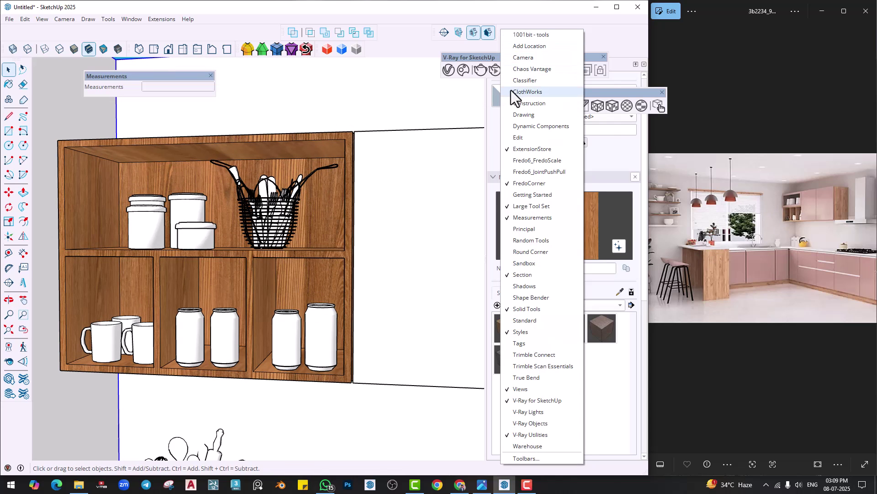
pyautogui.click(530, 412)
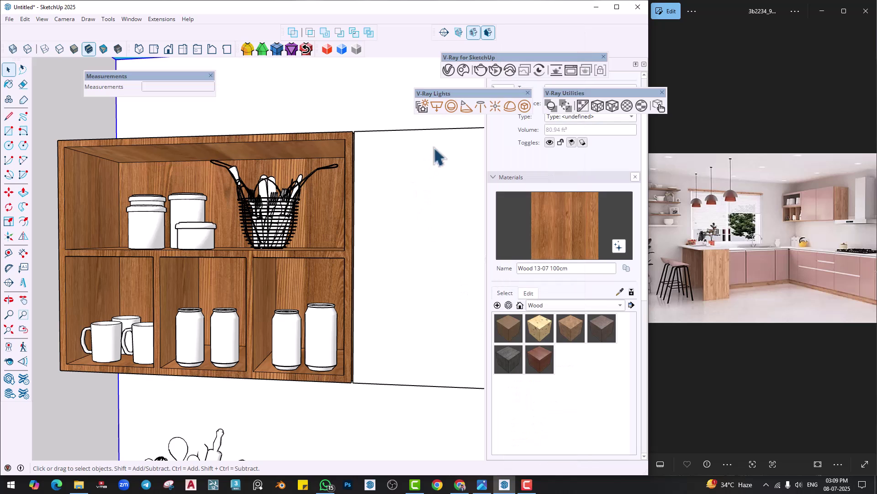
# Draw a V-Ray rectangle light across the underside of the open shelf unit's top panel.
pyautogui.click(437, 106)
pyautogui.scroll(2, 82, 188)
pyautogui.moveTo(131, 164); pyautogui.dragTo(264, 181, button='middle')
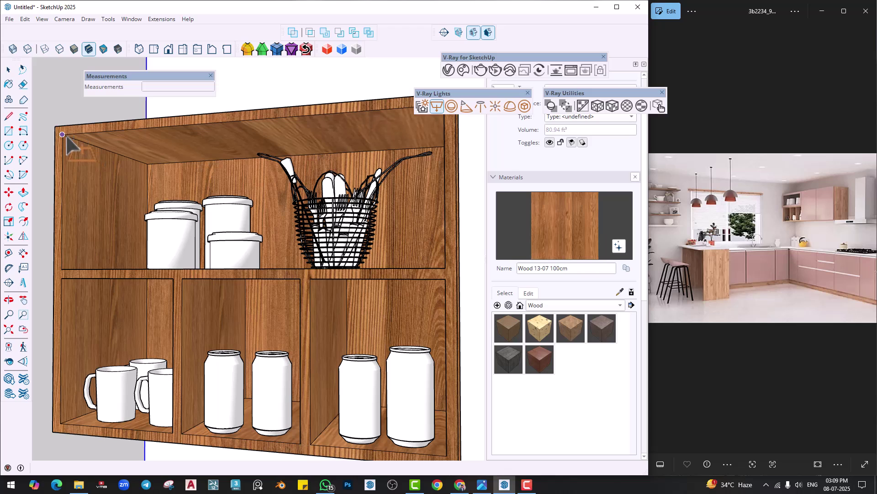
pyautogui.moveTo(82, 154); pyautogui.dragTo(245, 157, button='middle')
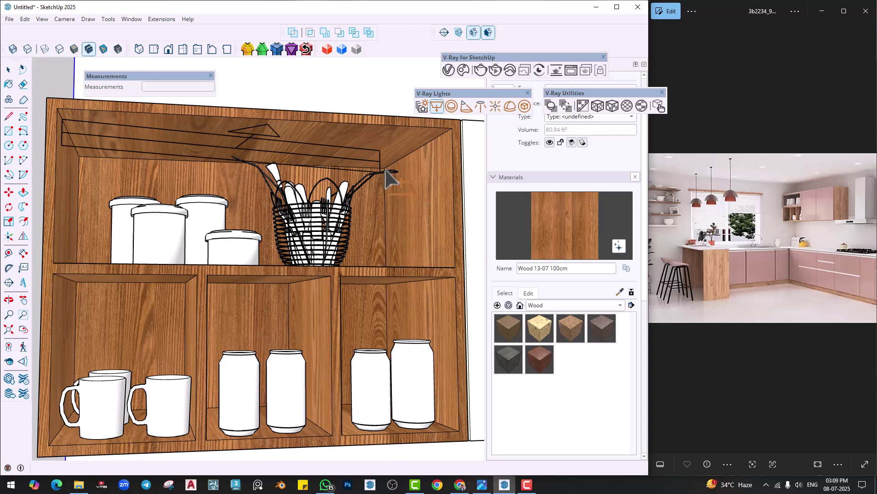
pyautogui.moveTo(375, 192); pyautogui.dragTo(187, 208, button='middle')
# Copy the shelf's rectangle light straight down to the ceiling of the lower compartments.
pyautogui.scroll(4, 189, 204)
pyautogui.press('space')
pyautogui.click(207, 189)
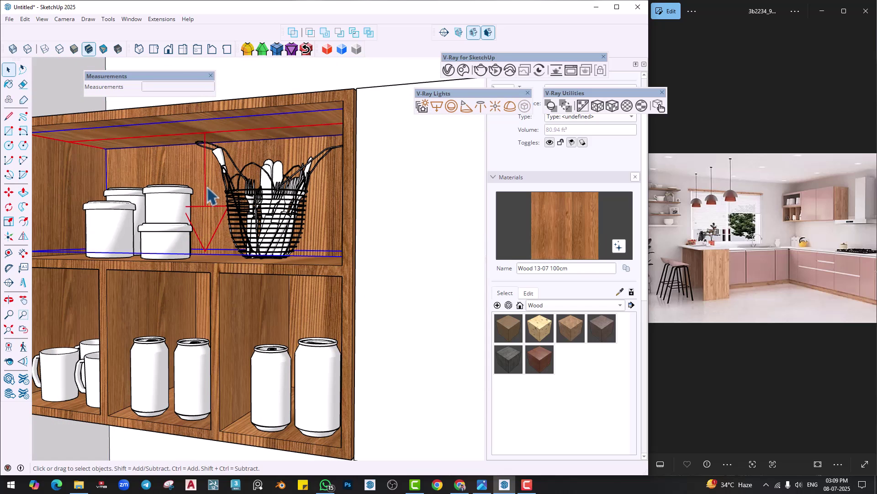
pyautogui.scroll(-2, 206, 198)
pyautogui.press('m')
pyautogui.moveTo(225, 197); pyautogui.dragTo(254, 165, button='middle')
pyautogui.press('ctrl')
pyautogui.click(328, 87)
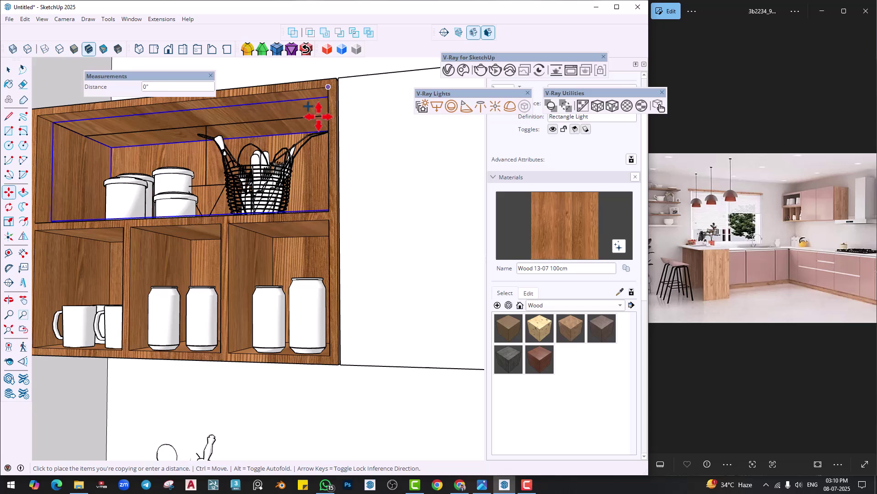
pyautogui.click(328, 219)
pyautogui.scroll(-2, 210, 230)
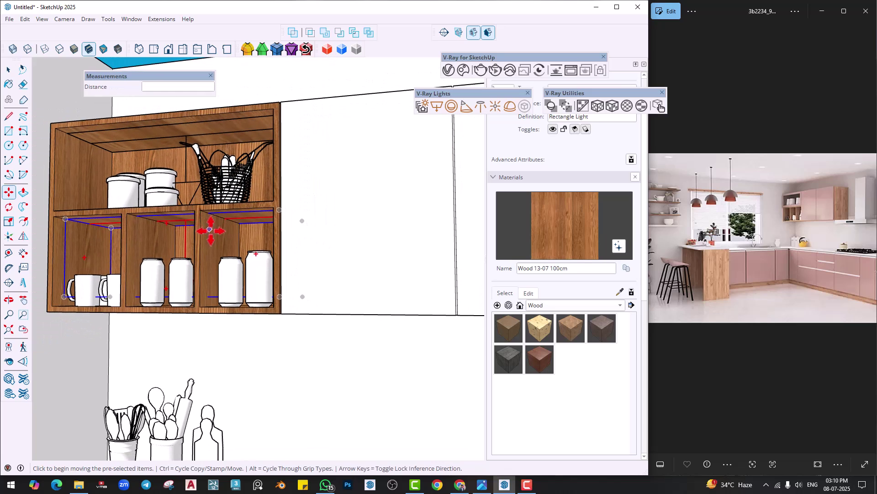
# Make the shelf's Rectangle Light invisible and set its directionality to 0.5 in the V-Ray Asset Editor.
pyautogui.click(463, 70)
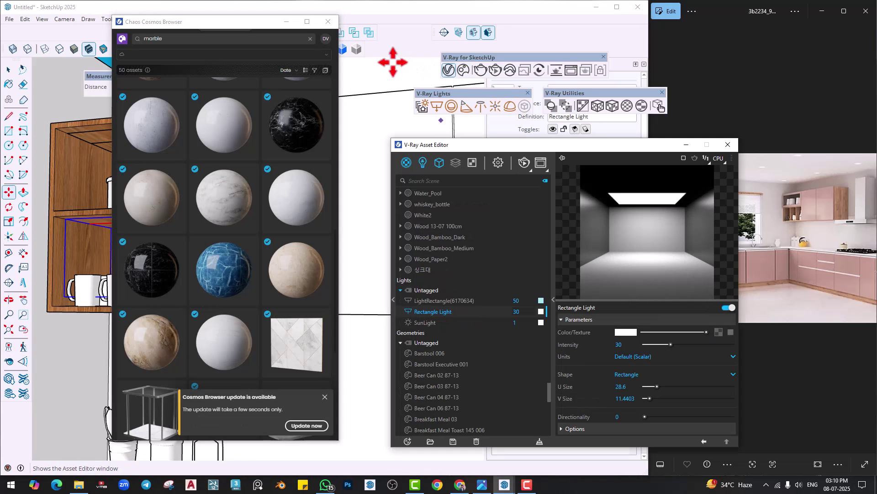
pyautogui.click(324, 24)
pyautogui.moveTo(433, 145); pyautogui.dragTo(425, 80)
pyautogui.click(414, 135)
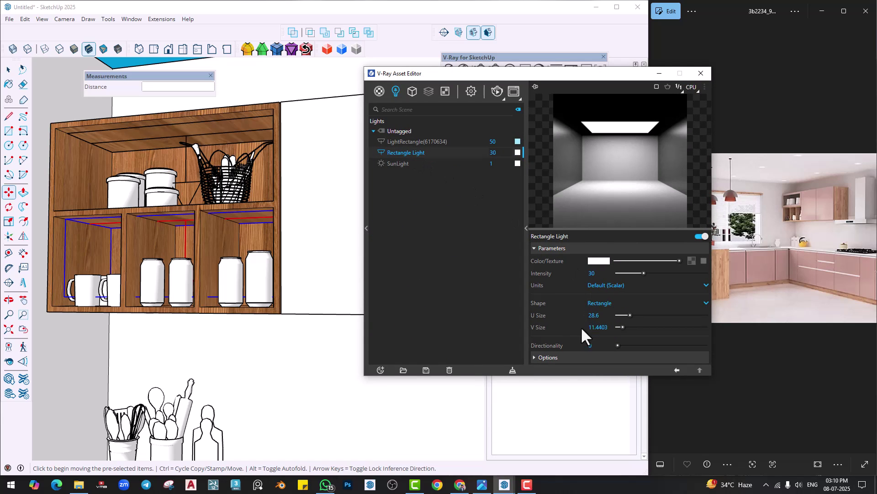
pyautogui.doubleClick(558, 375)
pyautogui.click(558, 359)
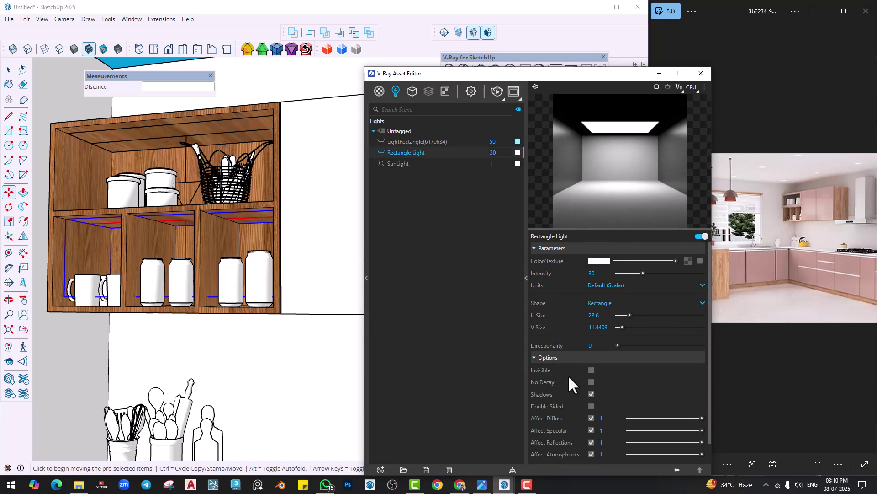
pyautogui.click(591, 371)
pyautogui.click(592, 345)
pyautogui.write('0.5')
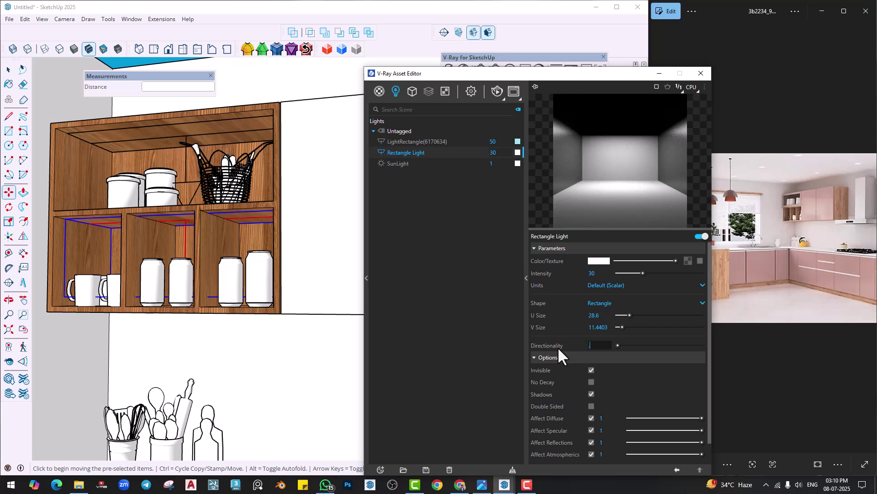
pyautogui.press('Return')
# Set the Rectangle Light's colour temperature to 3800 K and its intensity to 80, and close the editor.
pyautogui.click(603, 259)
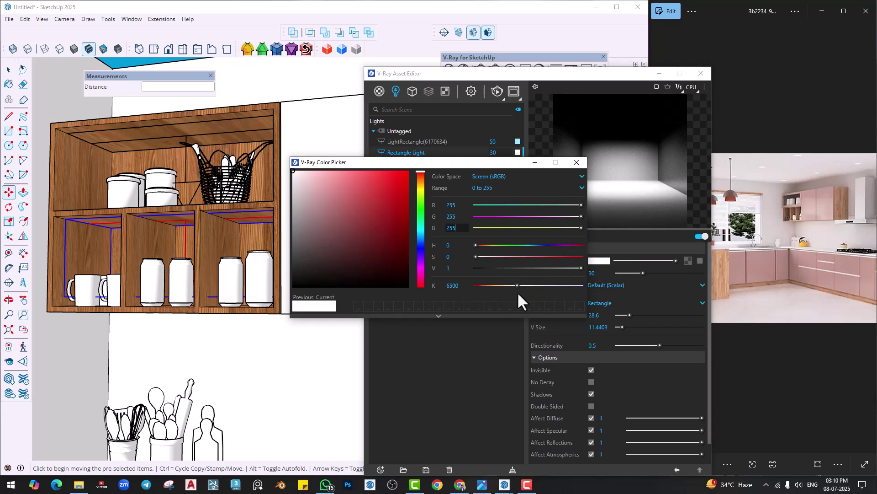
pyautogui.write('3800')
pyautogui.press('Return')
pyautogui.click(577, 163)
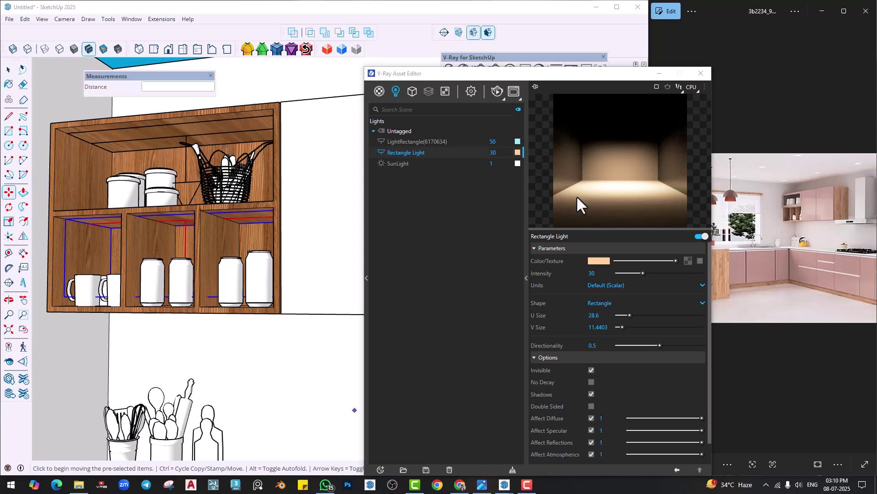
pyautogui.doubleClick(593, 273)
pyautogui.write('80')
pyautogui.press('Return')
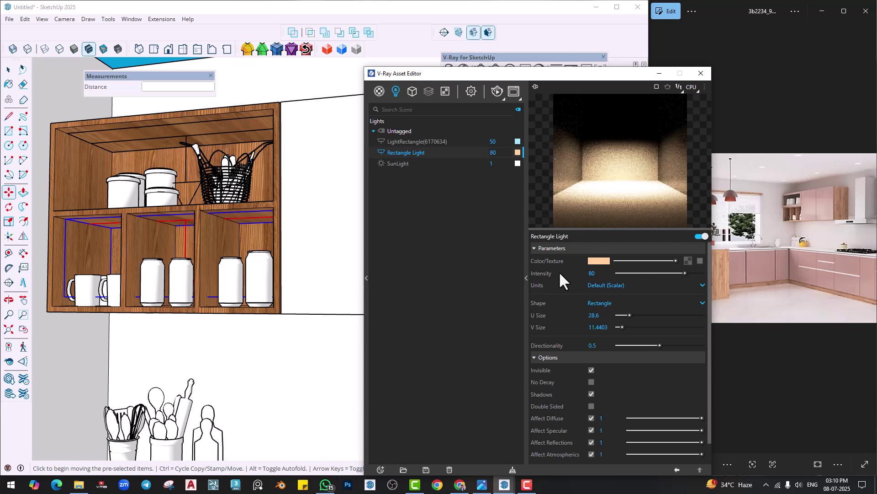
pyautogui.click(700, 75)
pyautogui.scroll(-4, 251, 231)
pyautogui.moveTo(252, 233)
pyautogui.mouseDown(button='middle')
pyautogui.moveTo(268, 225)
pyautogui.moveTo(274, 206)
pyautogui.mouseUp(button='middle')
pyautogui.scroll(3, 278, 281)
pyautogui.moveTo(278, 281)
pyautogui.mouseDown(button='middle')
pyautogui.moveTo(236, 233)
pyautogui.moveTo(245, 229)
pyautogui.mouseUp(button='middle')
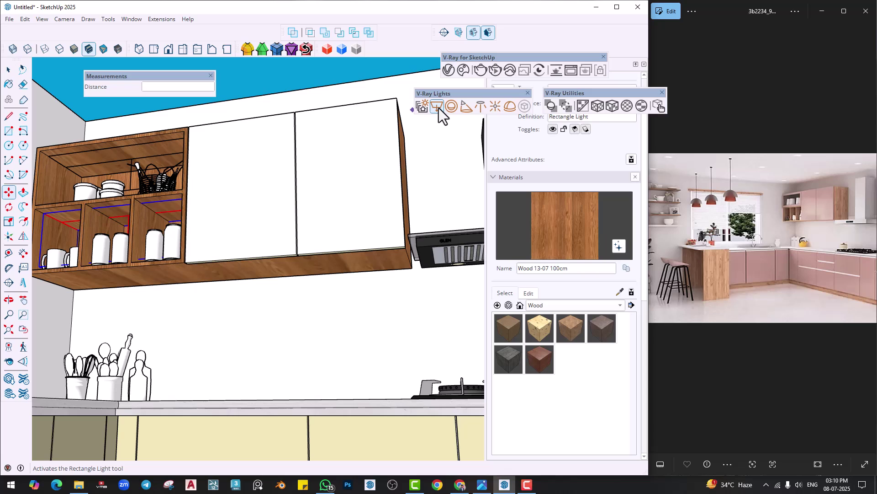
pyautogui.scroll(2, 169, 215)
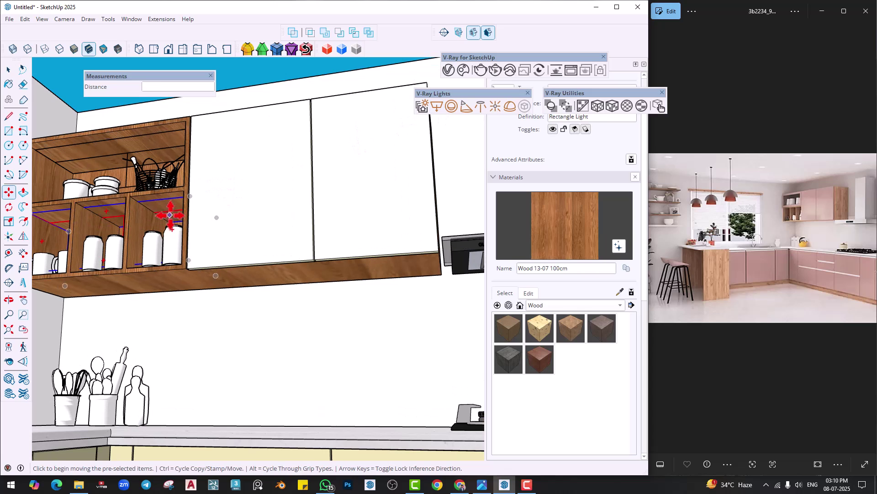
pyautogui.click(438, 106)
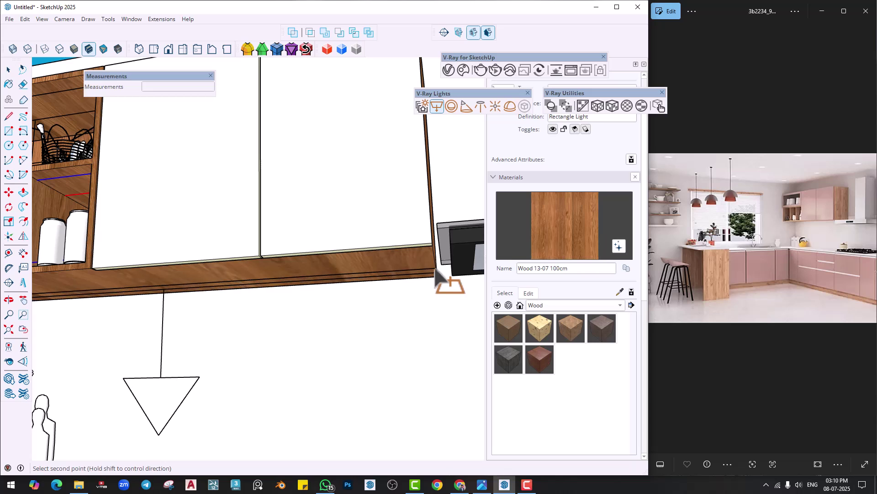
pyautogui.moveTo(441, 280); pyautogui.dragTo(384, 247, button='middle')
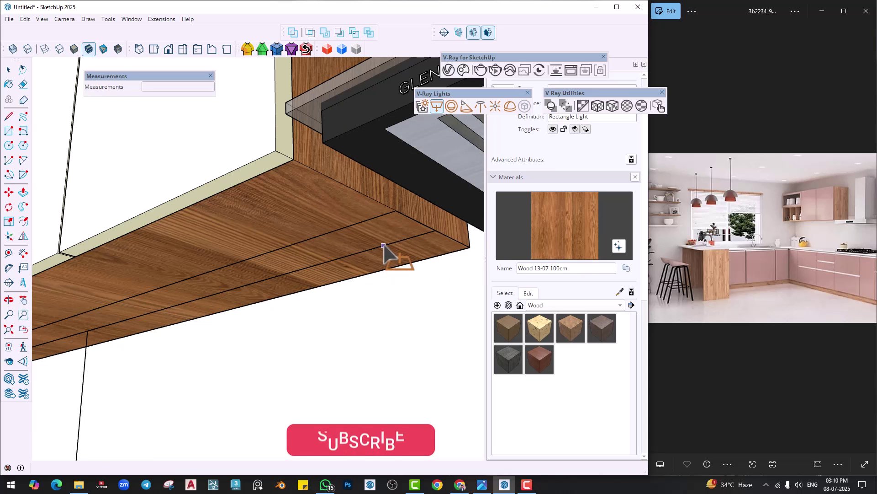
pyautogui.press('Escape')
# Draw a V-Ray rectangle light as a narrow strip along the underside of the wall cabinets beside the range hood.
pyautogui.scroll(-5, 372, 255)
pyautogui.keyDown('shift'); pyautogui.moveTo(292, 299); pyautogui.dragTo(312, 243, button='middle'); pyautogui.keyUp('shift')
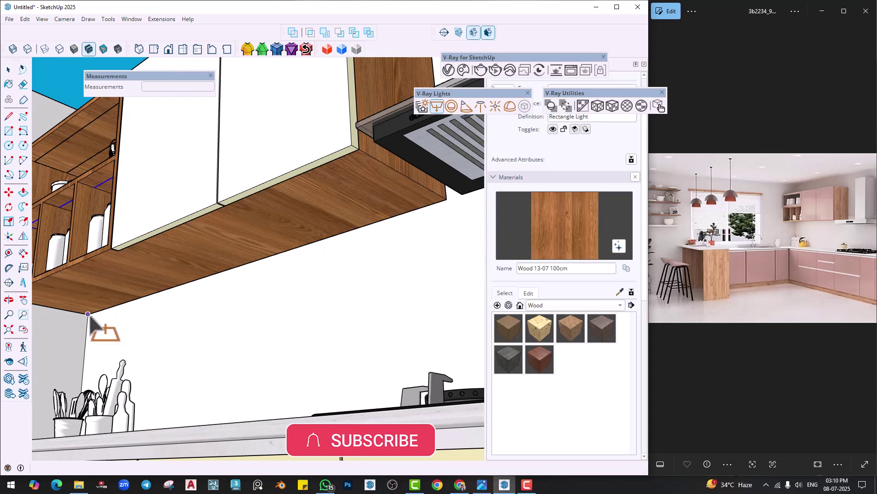
pyautogui.scroll(4, 450, 201)
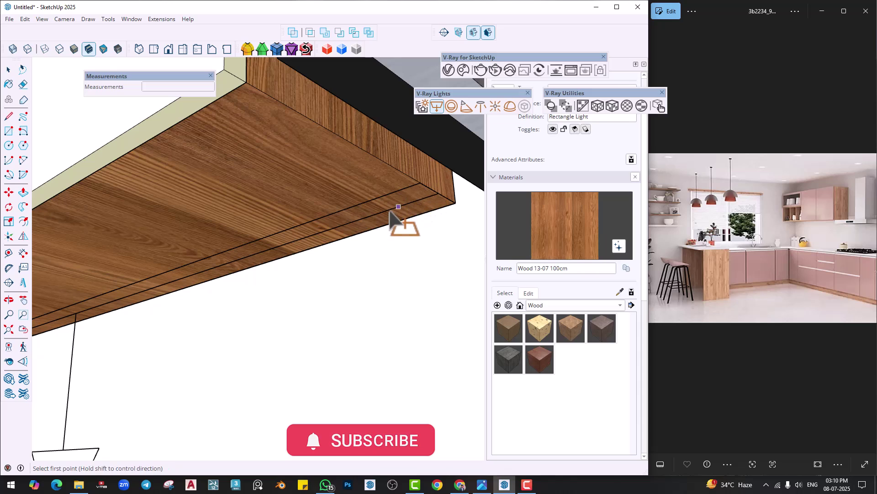
pyautogui.scroll(-3, 391, 214)
# Make the new under-cabinet light, Rectangle Light#1, invisible and set its directionality to 0.5 in the V-Ray Asset Editor.
pyautogui.click(448, 69)
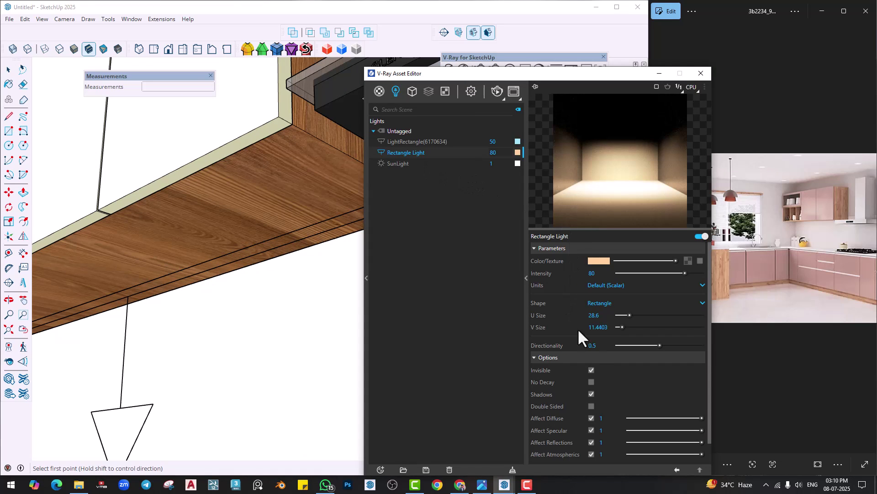
pyautogui.click(431, 164)
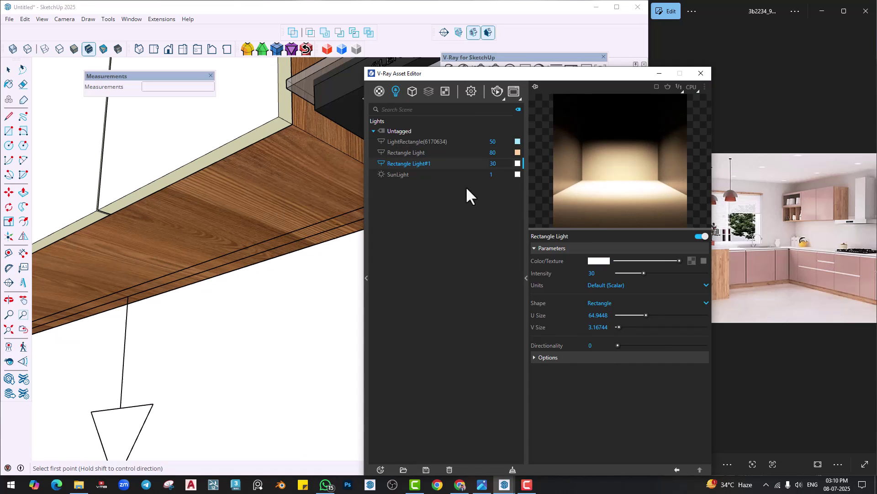
pyautogui.click(575, 358)
pyautogui.click(591, 369)
pyautogui.moveTo(601, 347); pyautogui.dragTo(552, 352)
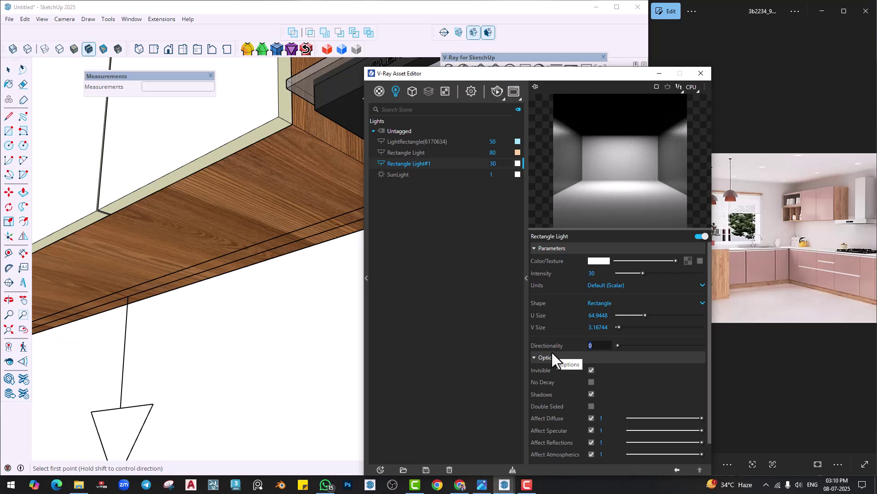
pyautogui.write('0.5')
pyautogui.press('Return')
# Set Rectangle Light#1's intensity to 50 and its colour temperature to 3800 K, and close the editor.
pyautogui.write('50')
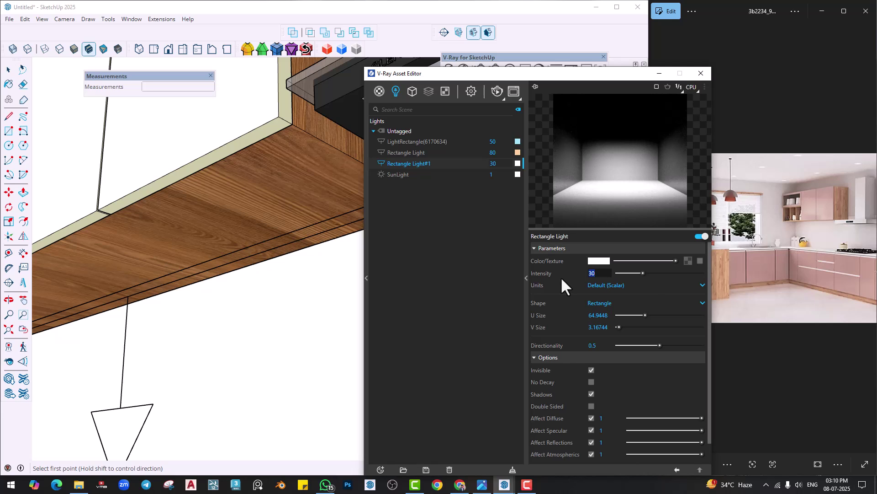
pyautogui.press('Return')
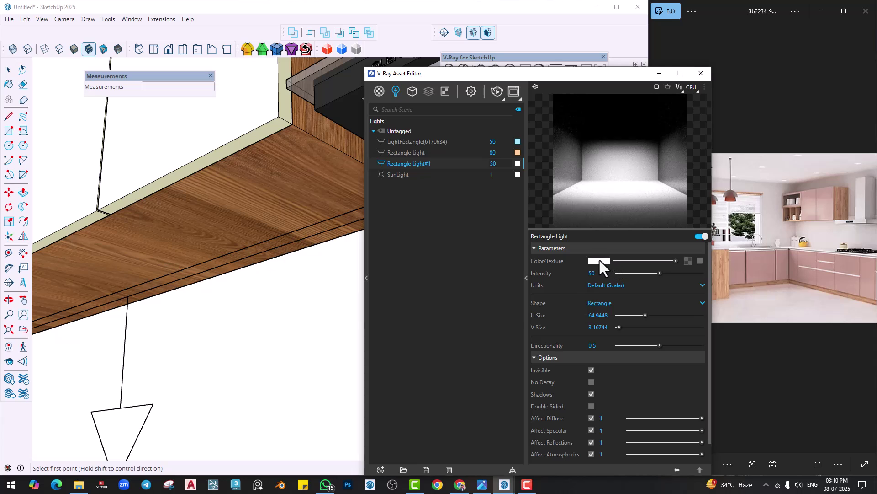
pyautogui.click(599, 260)
pyautogui.moveTo(459, 285); pyautogui.dragTo(396, 286)
pyautogui.write('380')
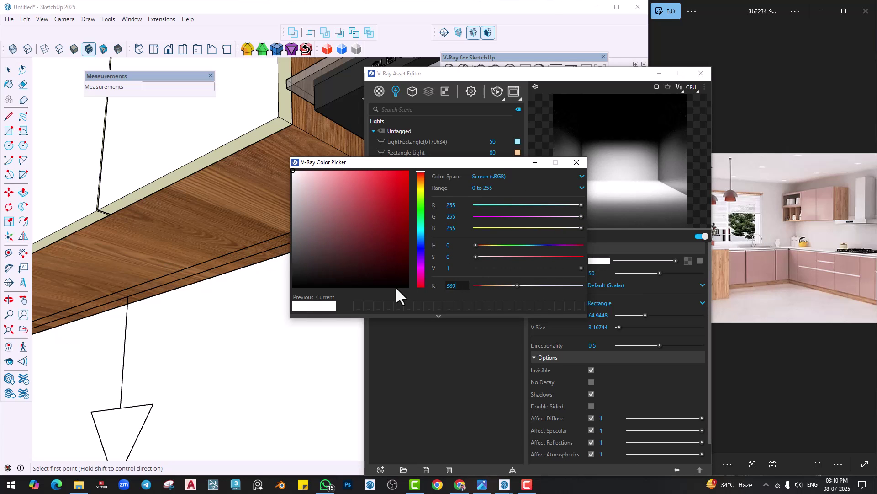
pyautogui.write('0')
pyautogui.press('Return')
pyautogui.click(581, 165)
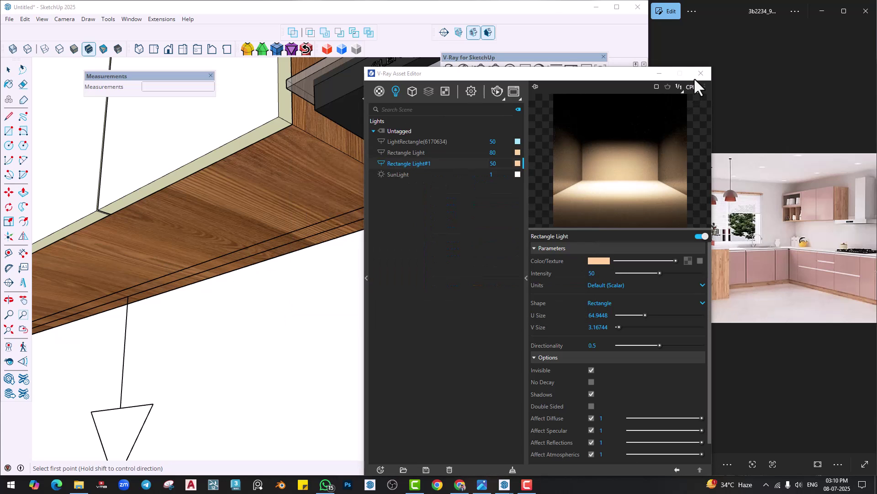
pyautogui.click(699, 74)
pyautogui.moveTo(382, 186)
pyautogui.mouseDown(button='middle')
pyautogui.moveTo(283, 369)
pyautogui.moveTo(87, 315)
pyautogui.moveTo(233, 320)
pyautogui.moveTo(286, 274)
pyautogui.moveTo(233, 280)
pyautogui.moveTo(276, 301)
pyautogui.mouseUp(button='middle')
pyautogui.scroll(2, 171, 249)
pyautogui.press('m')
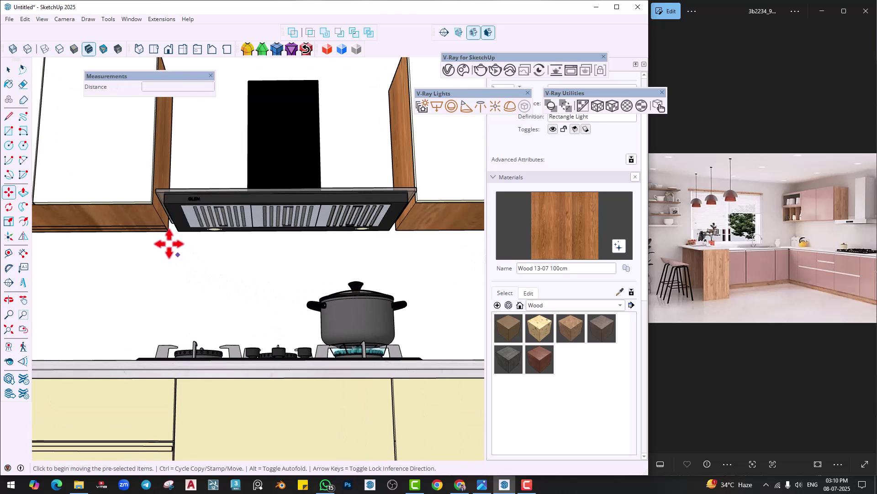
pyautogui.press('ctrl')
pyautogui.click(169, 233)
pyautogui.keyDown('shift'); pyautogui.moveTo(399, 232); pyautogui.dragTo(153, 248, button='middle'); pyautogui.keyUp('shift')
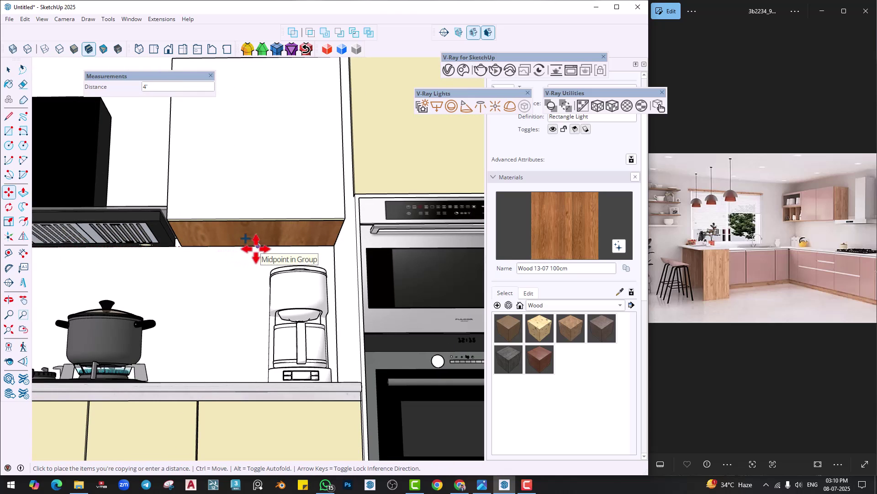
pyautogui.moveTo(255, 248); pyautogui.dragTo(296, 247, button='middle')
pyautogui.scroll(-3, 300, 251)
pyautogui.press('space')
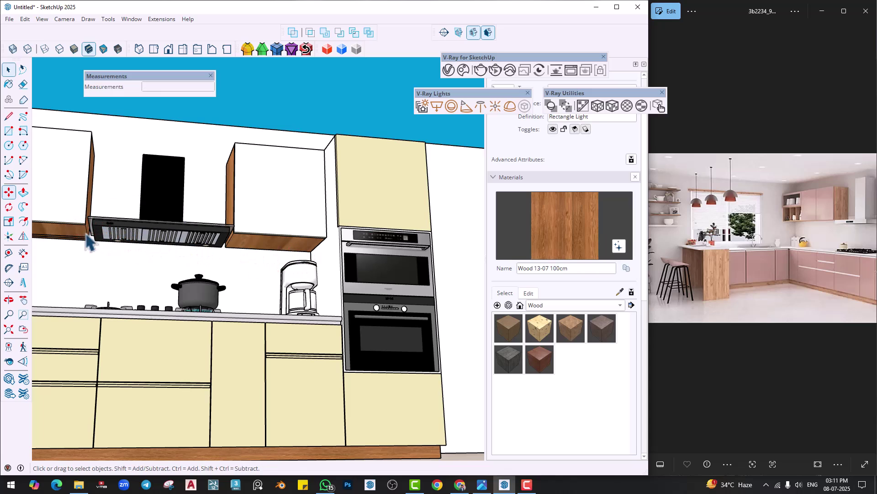
# Copy the under-cabinet rectangle light across to the underside of the wall cabinet on the other side of the range hood.
pyautogui.press('m')
pyautogui.scroll(2, 82, 247)
pyautogui.press('ctrl')
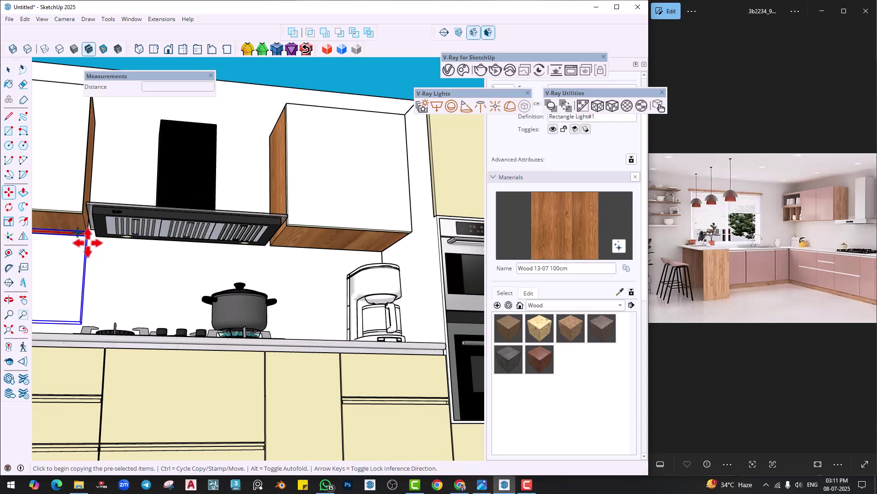
pyautogui.click(87, 236)
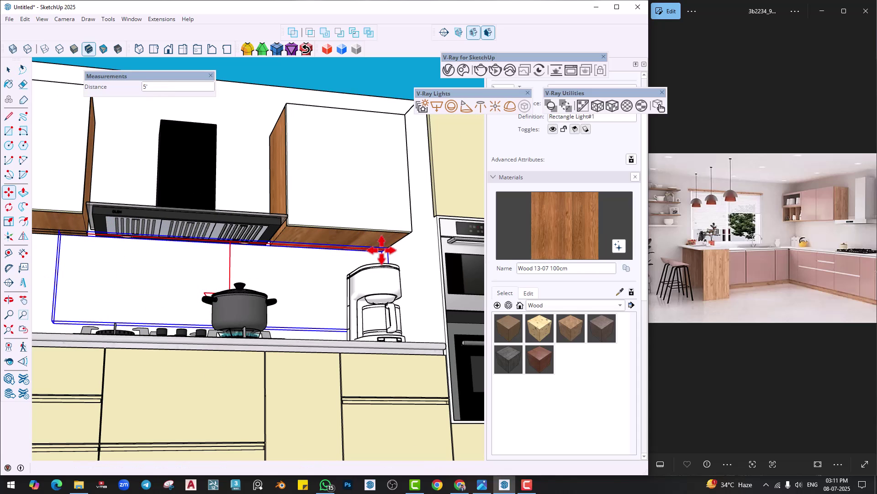
pyautogui.click(386, 249)
# Scale the copied rectangle light lengthwise so it fits the width of the single wall cabinet above the coffee maker.
pyautogui.press('s')
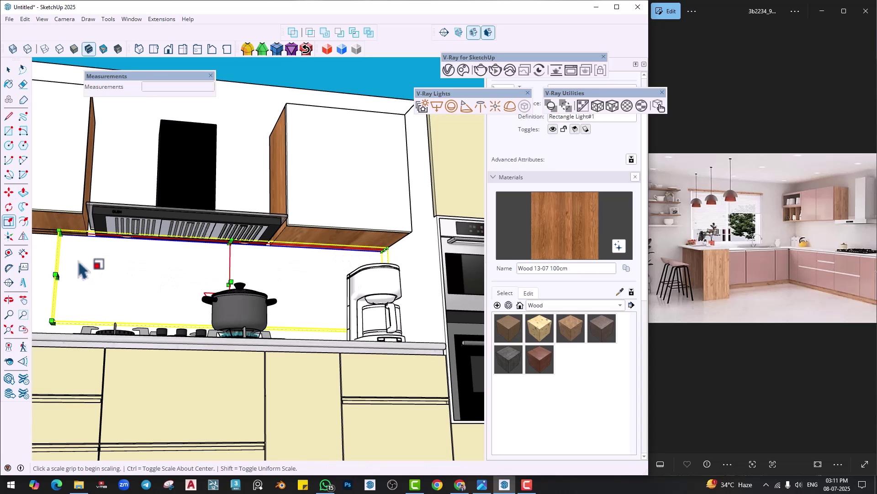
pyautogui.click(55, 275)
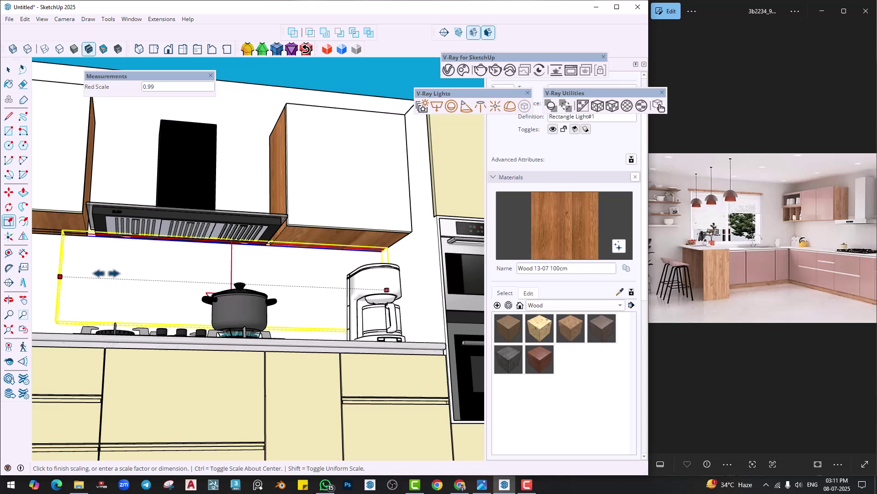
pyautogui.click(288, 225)
pyautogui.press('space')
# Copy the floor slab straight up to the top of the walls as the room's ceiling.
pyautogui.moveTo(327, 273); pyautogui.dragTo(288, 293, button='middle')
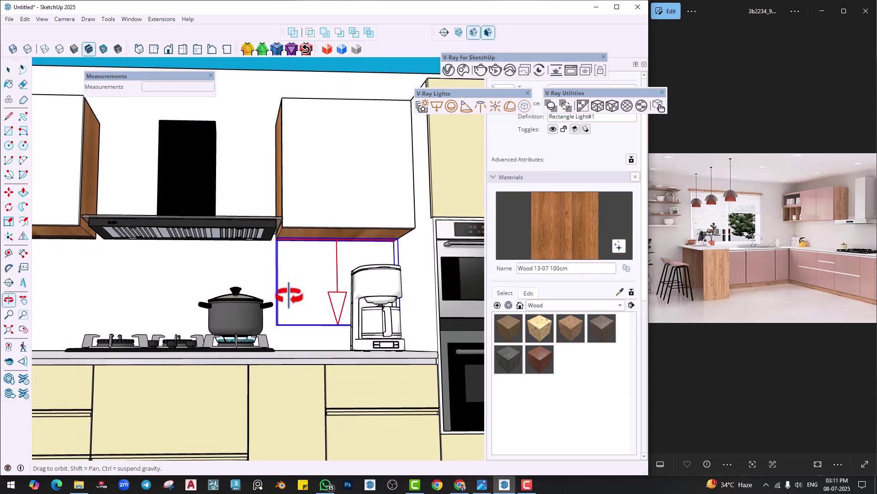
pyautogui.scroll(-4, 290, 295)
pyautogui.moveTo(346, 215); pyautogui.dragTo(151, 297, button='middle')
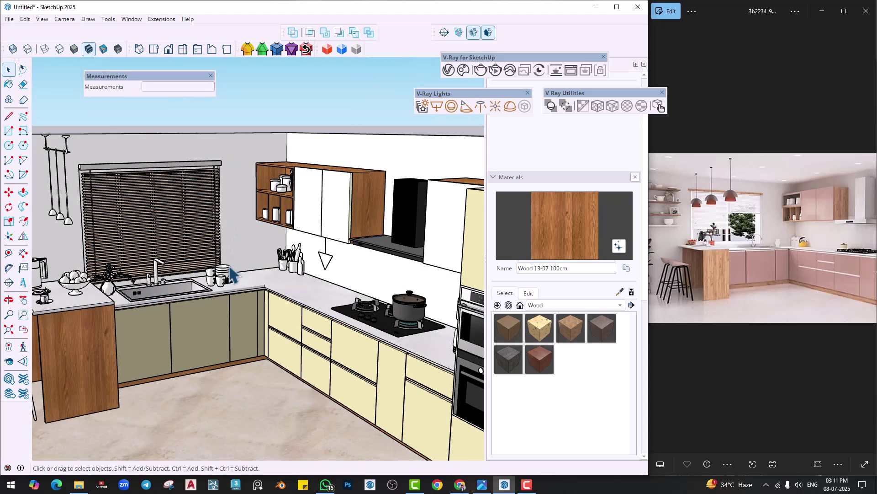
pyautogui.scroll(-10, 231, 274)
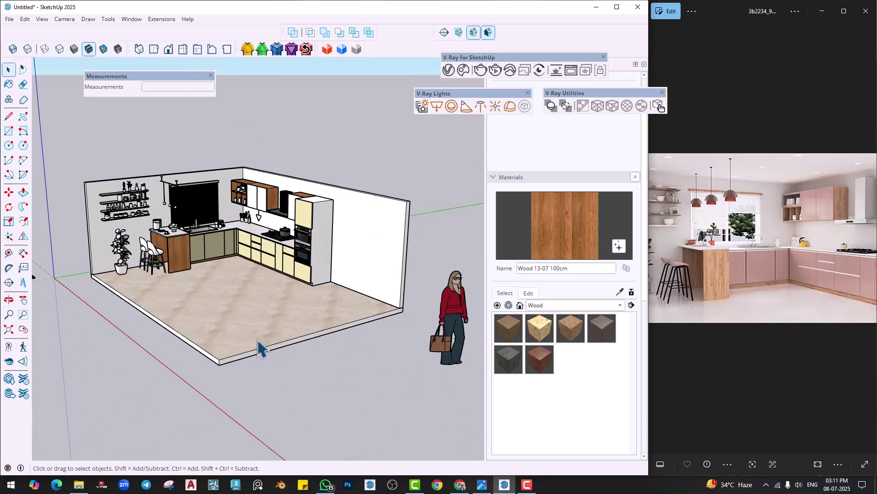
pyautogui.click(259, 347)
pyautogui.press('m')
pyautogui.scroll(3, 397, 319)
pyautogui.press('ctrl')
pyautogui.click(398, 307)
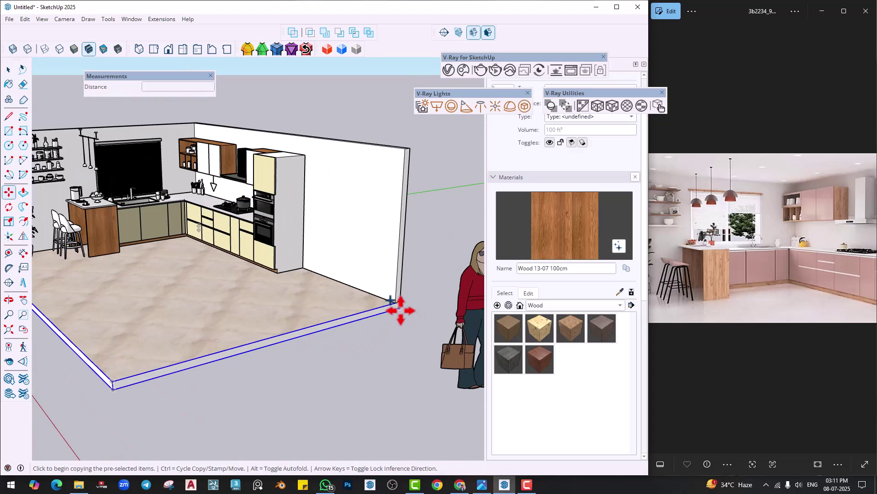
pyautogui.click(410, 145)
pyautogui.moveTo(362, 196); pyautogui.dragTo(312, 78, button='middle')
pyautogui.keyDown('shift'); pyautogui.moveTo(313, 137); pyautogui.dragTo(311, 251, button='middle'); pyautogui.keyUp('shift')
pyautogui.press('space')
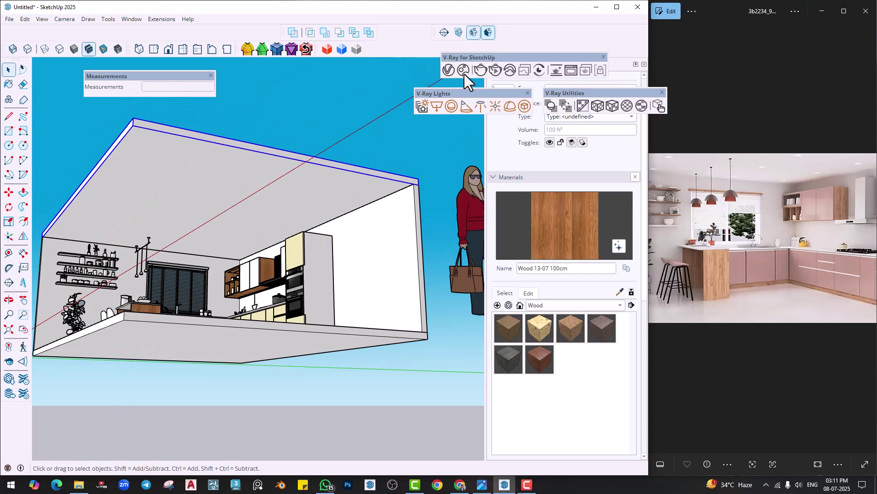
# Draw a V-Ray rectangle light from corner to corner over the underside of the whole ceiling.
pyautogui.click(437, 106)
pyautogui.click(43, 237)
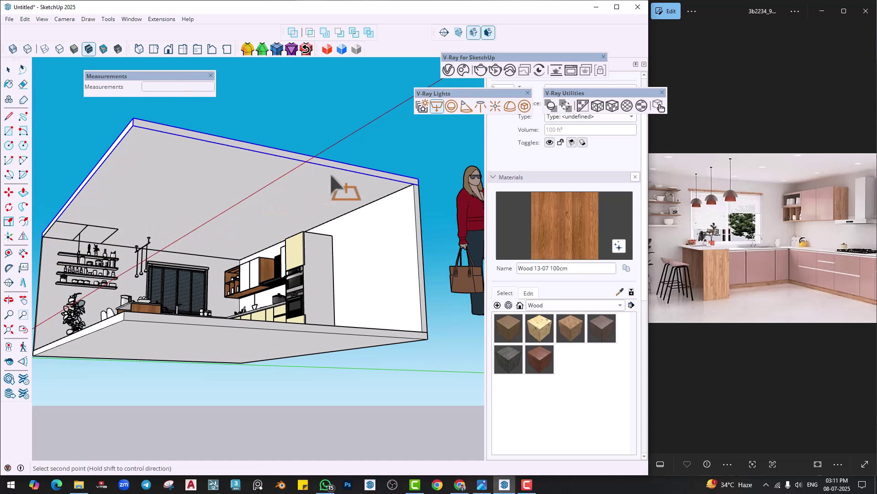
pyautogui.click(413, 185)
pyautogui.moveTo(307, 212); pyautogui.dragTo(304, 222, button='middle')
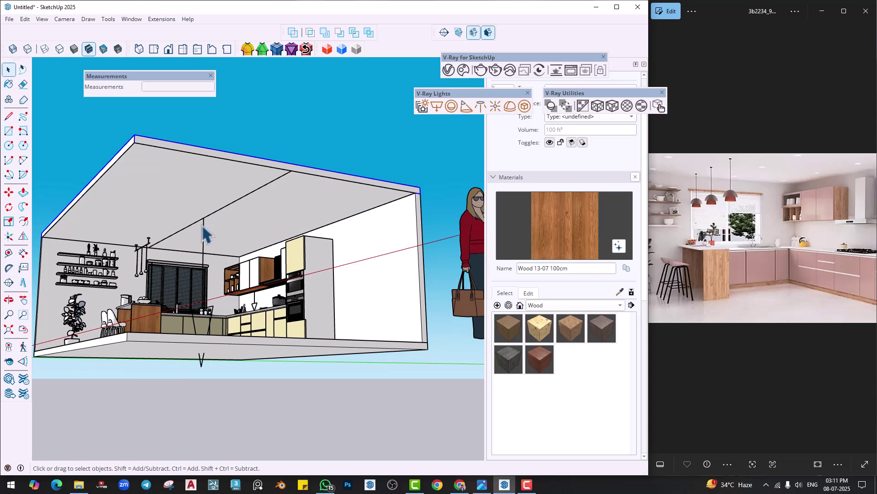
# Make the ceiling light, Rectangle Light#2, invisible, set its directionality to 0.3, and close the V-Ray Asset Editor.
pyautogui.click(205, 239)
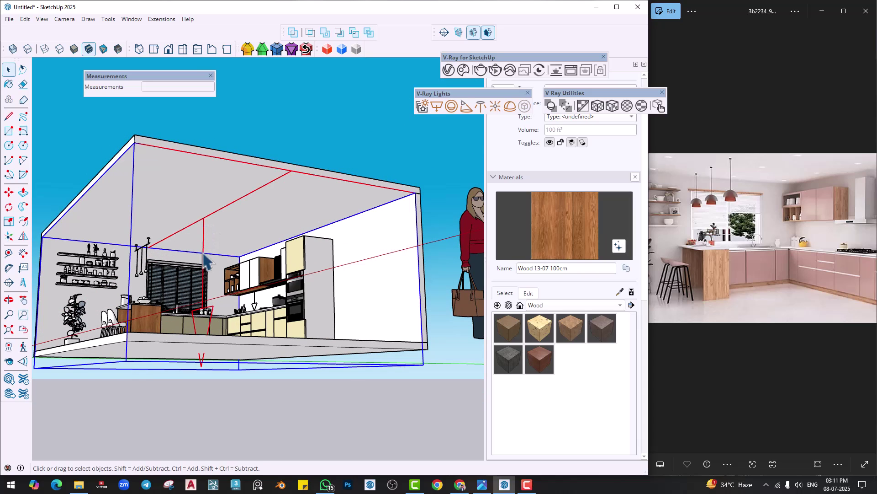
pyautogui.click(464, 69)
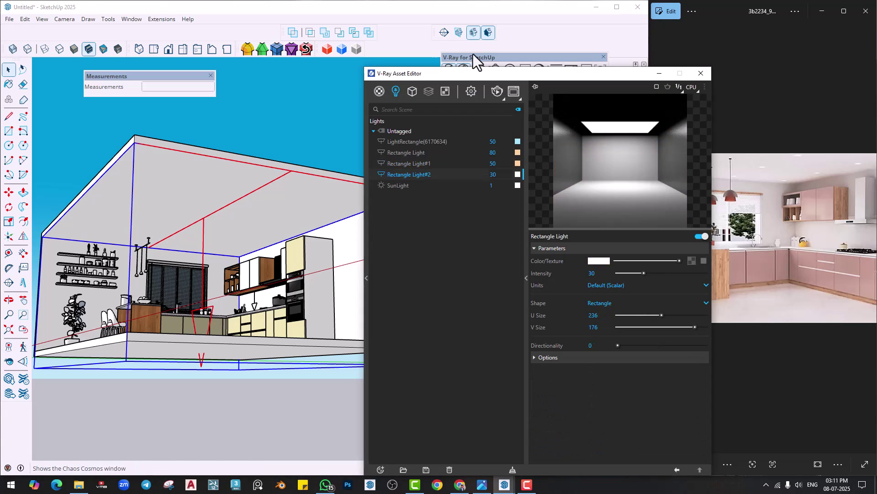
pyautogui.click(570, 359)
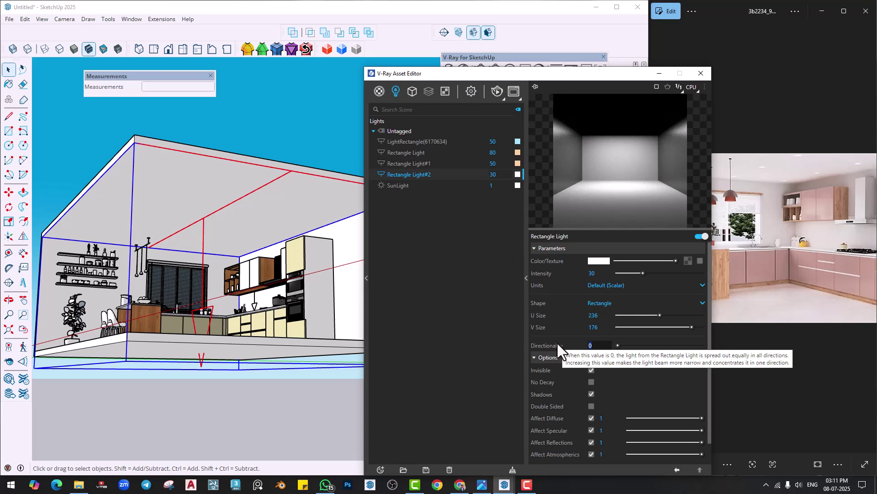
pyautogui.write('0.3')
pyautogui.press('Return')
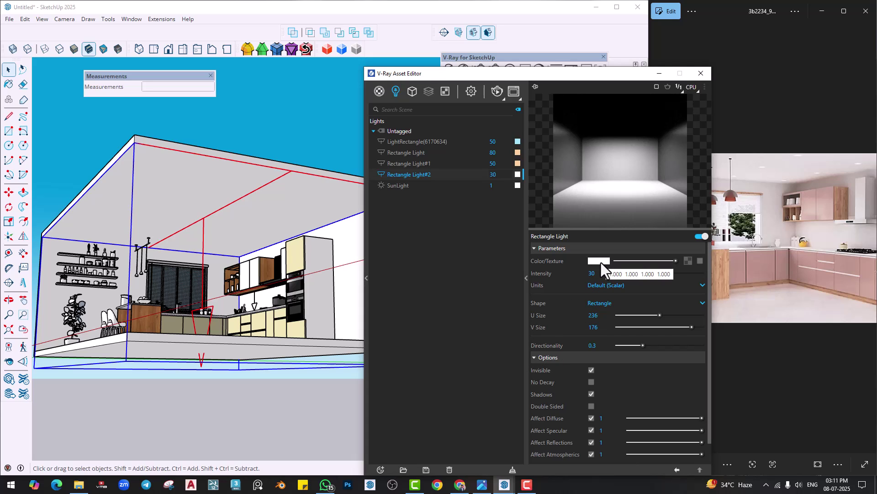
pyautogui.click(701, 73)
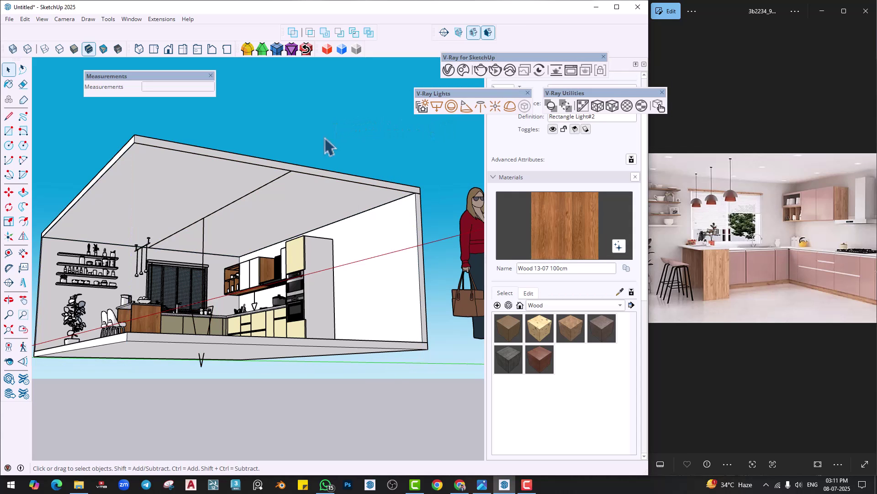
# Try to place a Tape Measure guide on the ceiling parallel to the cabinet wall, and undo it.
pyautogui.scroll(3, 308, 215)
pyautogui.moveTo(309, 222); pyautogui.dragTo(351, 234, button='middle')
pyautogui.click(9, 254)
pyautogui.scroll(2, 404, 227)
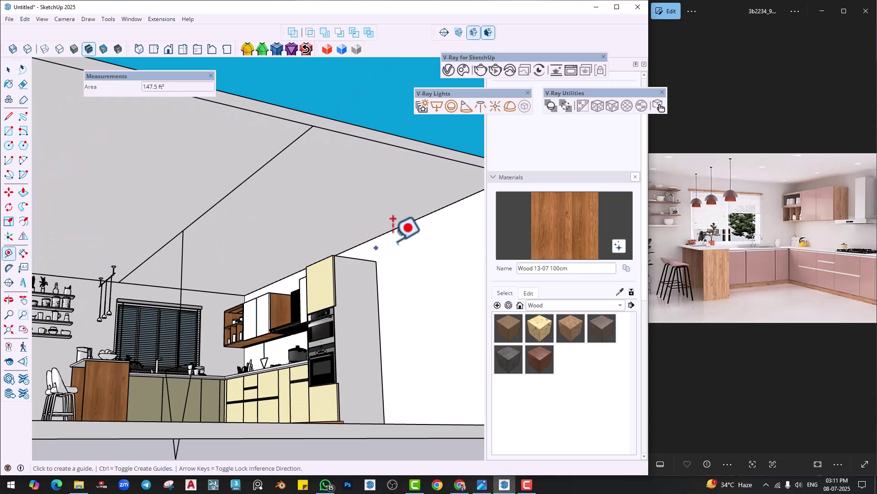
pyautogui.click(394, 229)
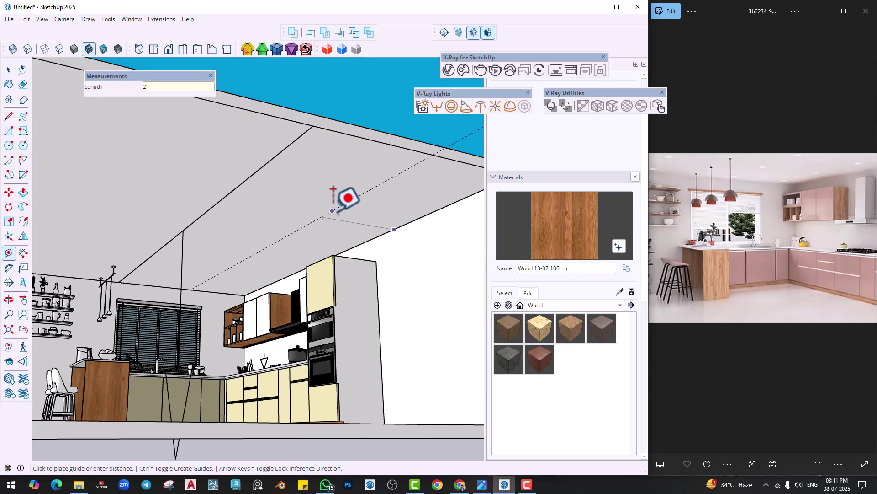
pyautogui.click(333, 210)
pyautogui.moveTo(343, 195); pyautogui.dragTo(307, 243, button='middle')
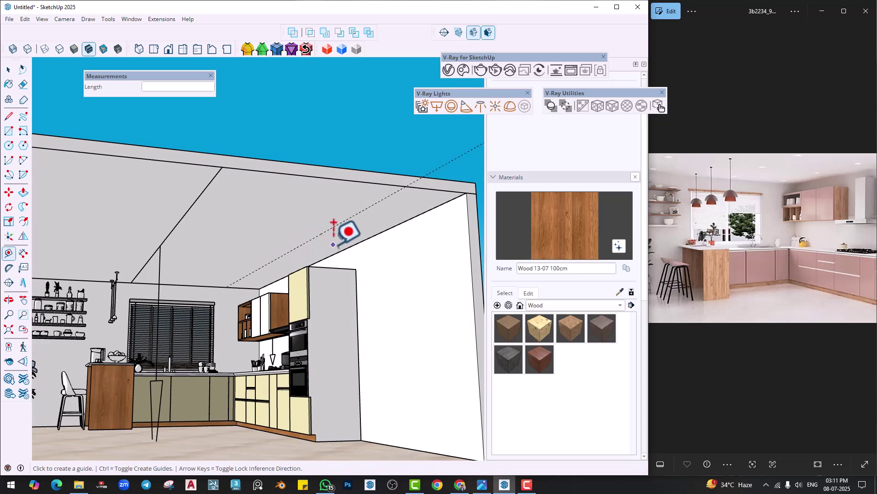
pyautogui.hotkey('ctrl', 'z')
# Place two guides on the ceiling parallel to the cabinet wall, one 2' from the wall and another 2' beyond the first.
pyautogui.click(386, 230)
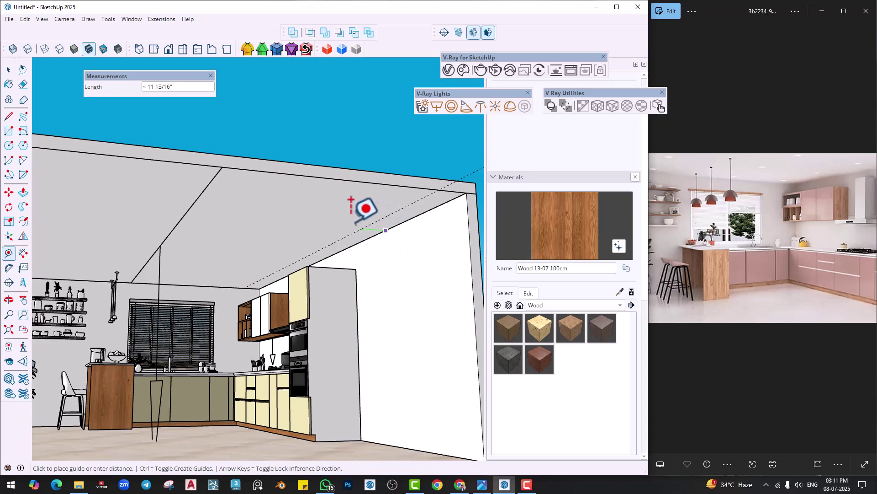
pyautogui.write('2')
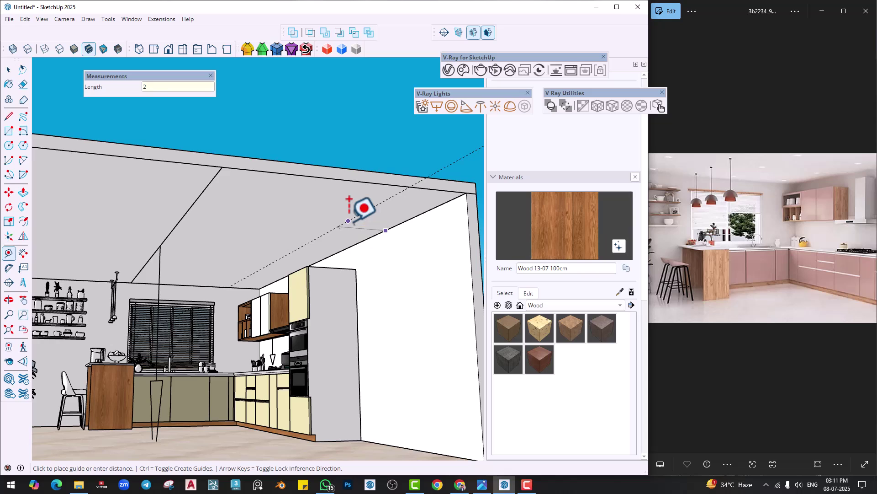
pyautogui.write("'")
pyautogui.press('Return')
pyautogui.click(332, 227)
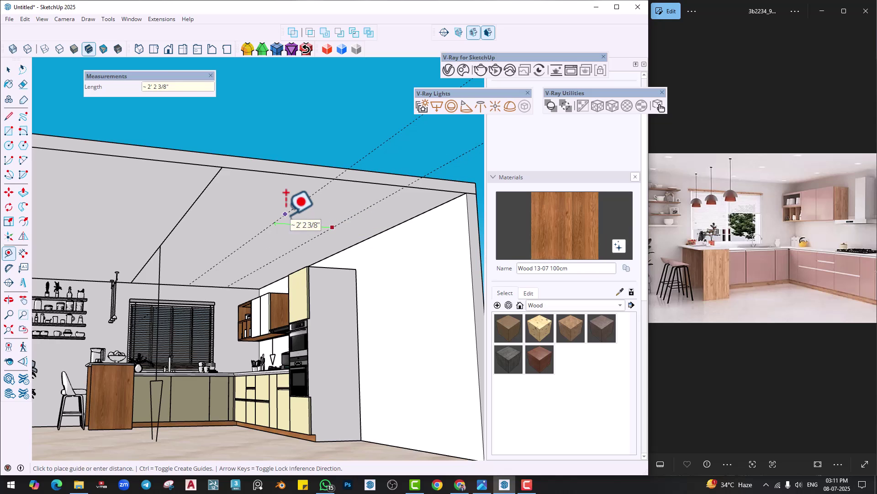
pyautogui.write("2'")
pyautogui.press('Return')
pyautogui.scroll(3, 222, 288)
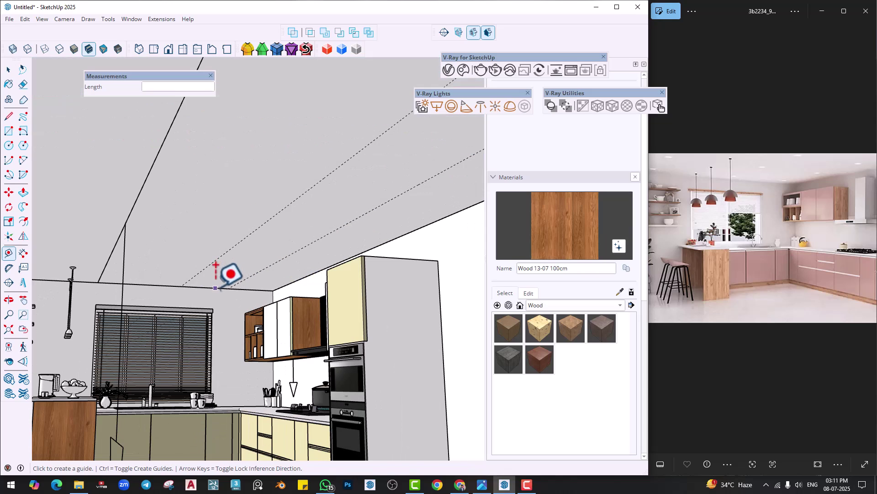
# Place a guide on the ceiling parallel to the window wall, 2' from the wall.
pyautogui.click(215, 288)
pyautogui.write('2')
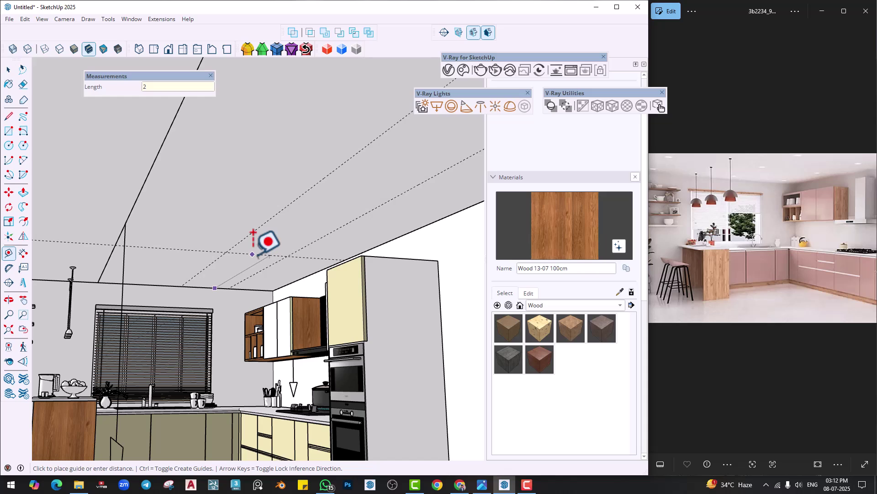
pyautogui.write("'")
pyautogui.press('Return')
pyautogui.scroll(5, 271, 239)
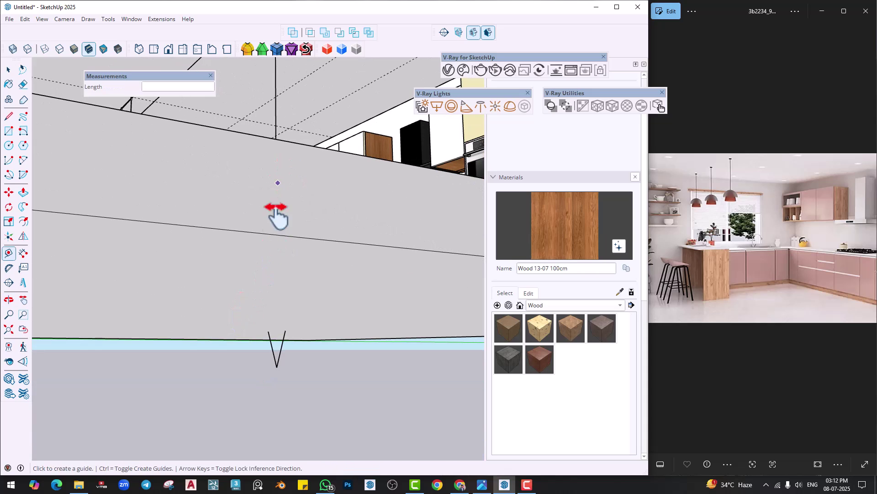
# Place a second ceiling guide parallel to the window wall, beyond the first one, to form a guide grid.
pyautogui.keyDown('shift'); pyautogui.moveTo(276, 208); pyautogui.dragTo(275, 272, button='middle'); pyautogui.keyUp('shift')
pyautogui.scroll(5, 271, 134)
pyautogui.moveTo(271, 133); pyautogui.dragTo(272, 170, button='middle')
pyautogui.keyDown('shift'); pyautogui.moveTo(272, 170); pyautogui.dragTo(309, 192, button='middle'); pyautogui.keyUp('shift')
pyautogui.click(255, 197)
pyautogui.press('Return')
pyautogui.keyDown('shift'); pyautogui.moveTo(308, 193); pyautogui.dragTo(292, 228, button='middle'); pyautogui.keyUp('shift')
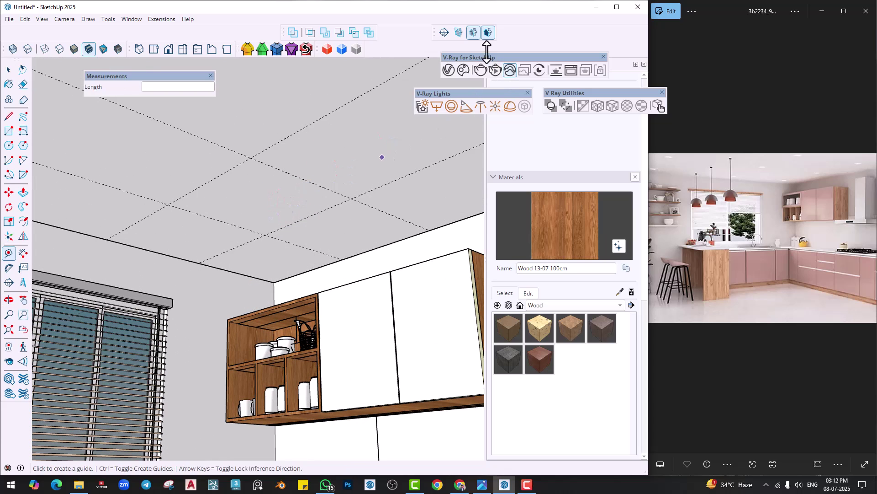
# Search the Chaos Cosmos library for "light" and close the browser.
pyautogui.click(462, 70)
pyautogui.click(185, 40)
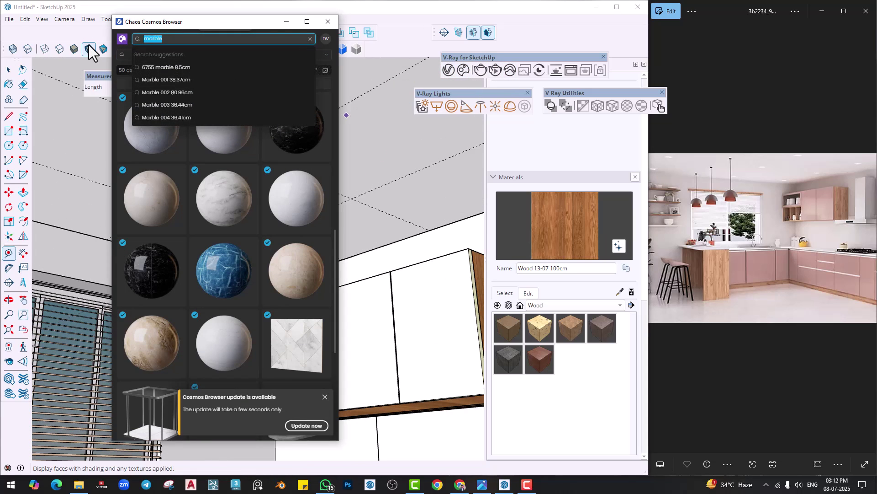
pyautogui.write('light')
pyautogui.press('Return')
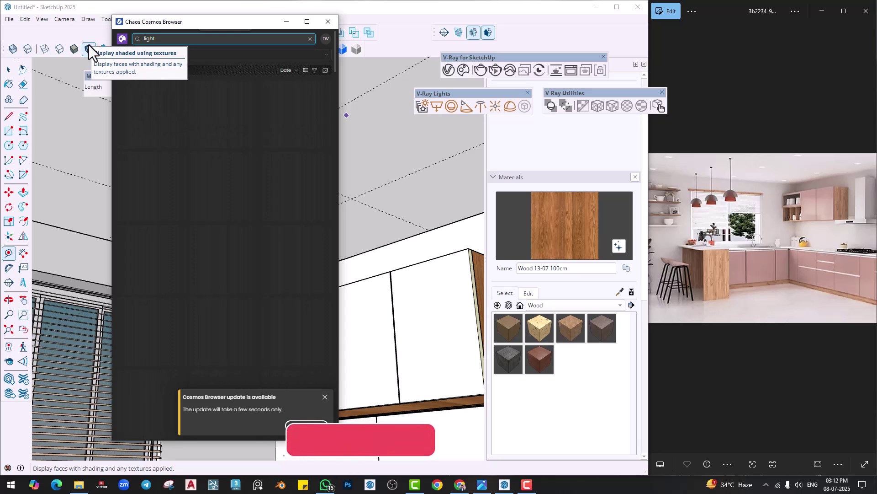
pyautogui.click(346, 33)
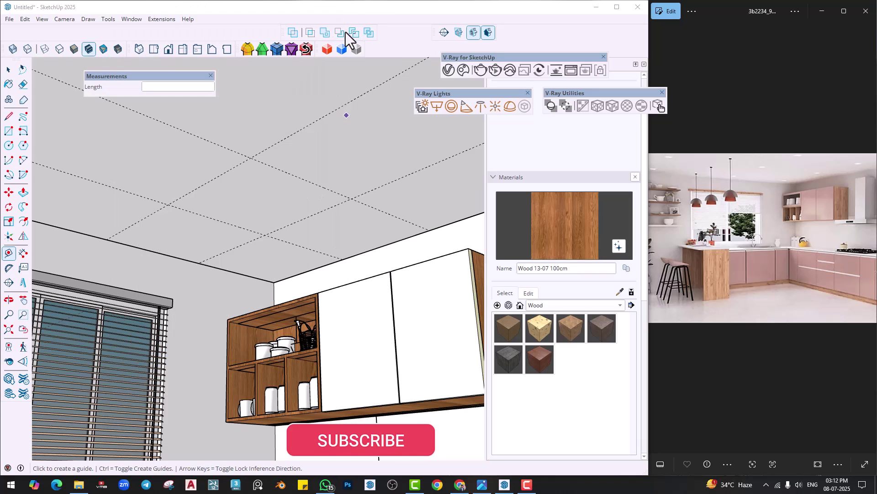
# Search 3D Warehouse for "light" and load the round, flat ceiling light directly into the model.
pyautogui.click(127, 19)
pyautogui.click(142, 93)
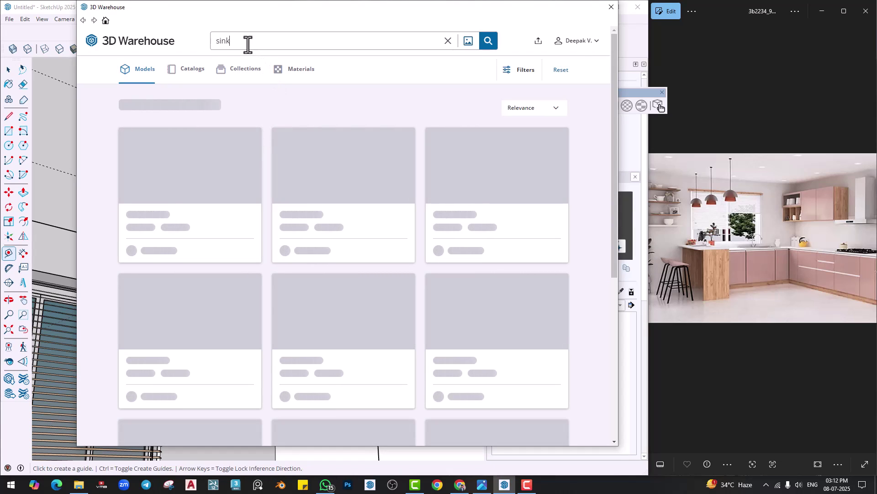
pyautogui.doubleClick(215, 42)
pyautogui.write('light')
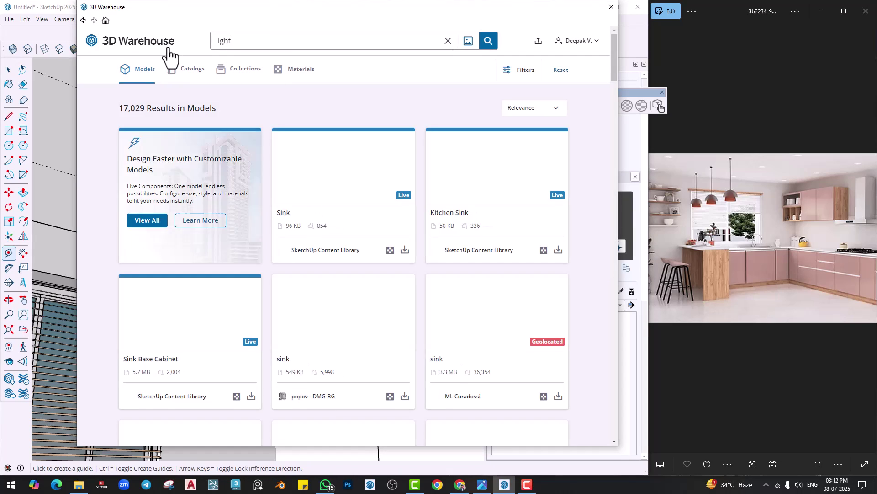
pyautogui.press('Return')
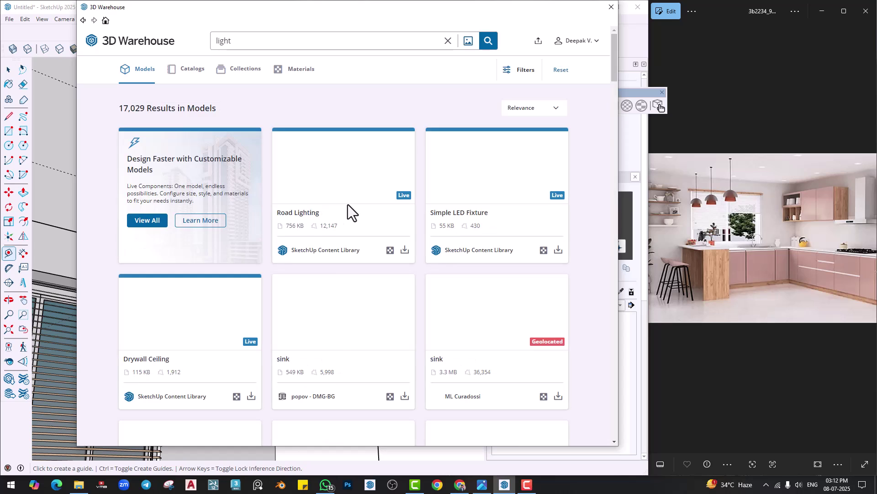
pyautogui.scroll(-5, 347, 204)
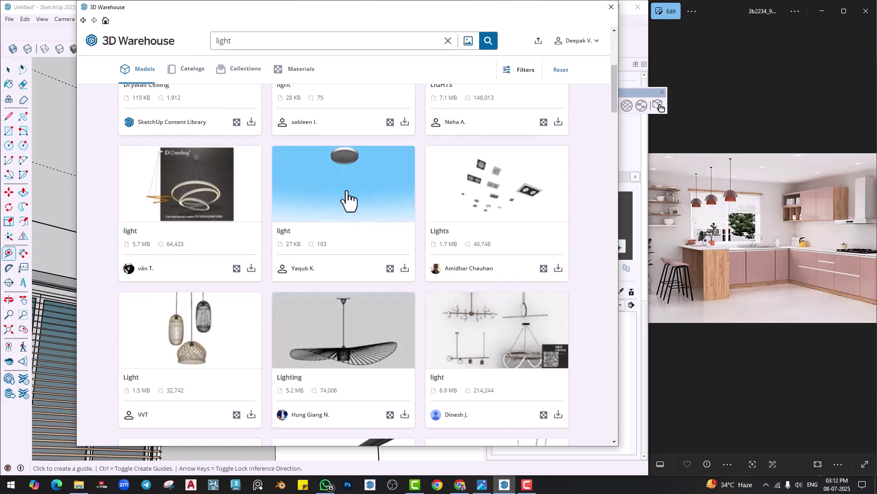
pyautogui.click(405, 269)
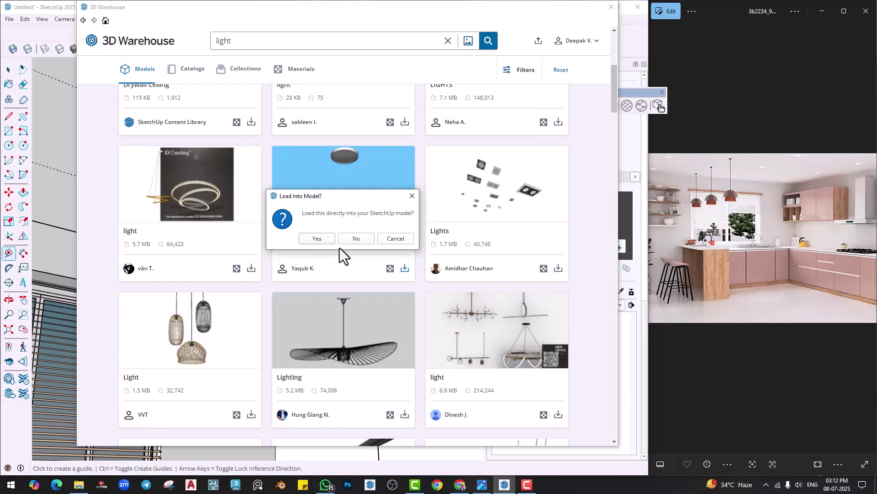
pyautogui.click(317, 238)
# Place the loaded ceiling light component in the open space outside the kitchen.
pyautogui.scroll(2, 252, 229)
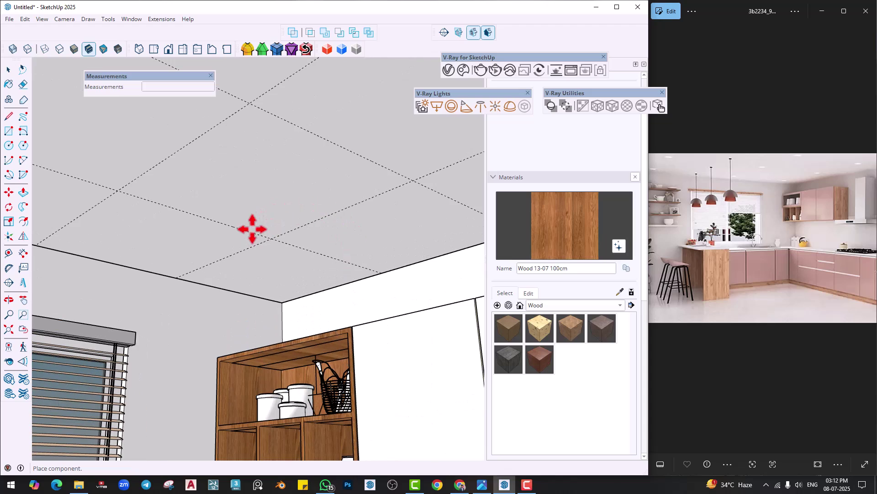
pyautogui.scroll(-6, 277, 324)
pyautogui.scroll(-5, 277, 333)
pyautogui.scroll(3, 297, 272)
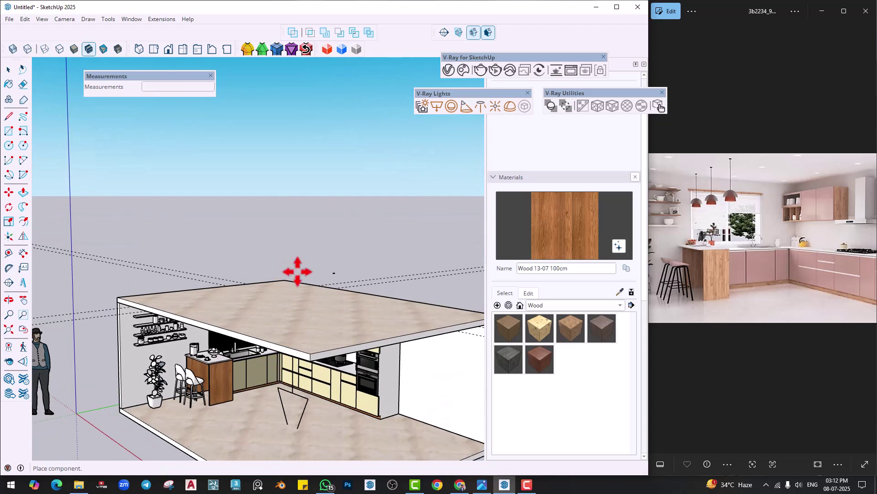
pyautogui.click(296, 254)
pyautogui.press('space')
pyautogui.scroll(3, 418, 249)
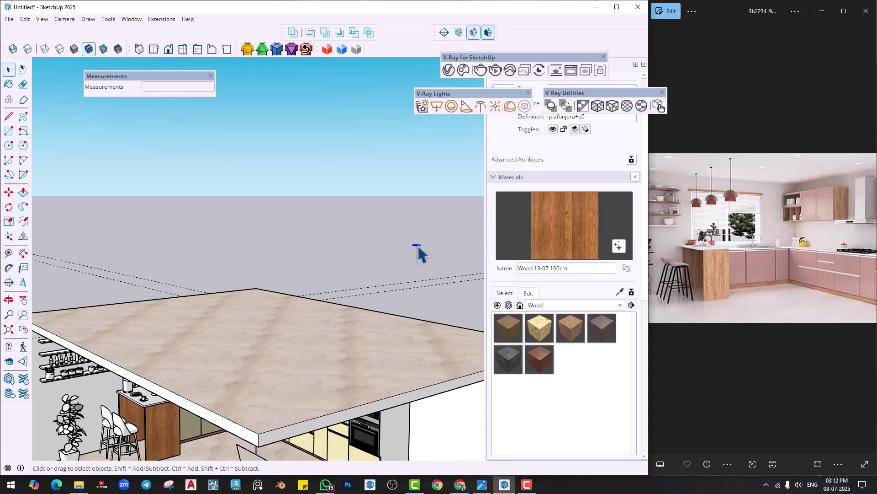
# Move the ceiling light inside to the guide intersection nearest the corner of the window and cabinet walls.
pyautogui.press('m')
pyautogui.click(417, 245)
pyautogui.moveTo(298, 361); pyautogui.dragTo(323, 214, button='middle')
pyautogui.scroll(3, 220, 338)
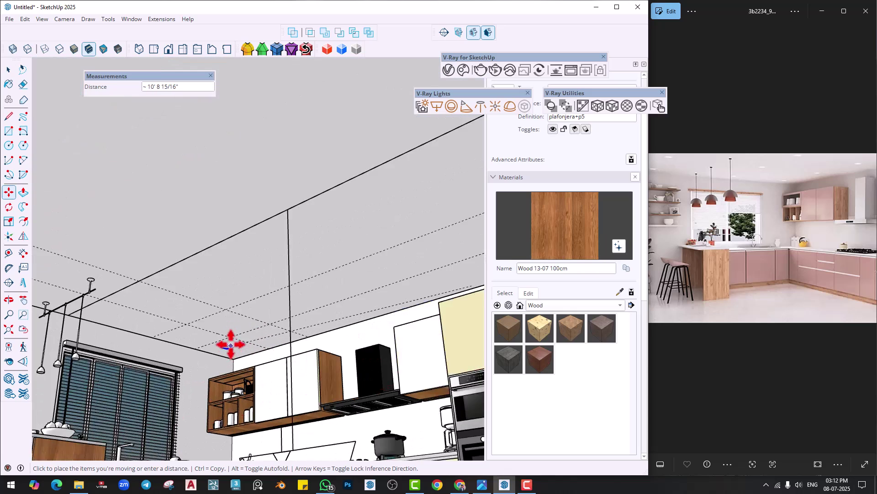
pyautogui.scroll(5, 231, 344)
pyautogui.click(239, 330)
pyautogui.scroll(3, 240, 332)
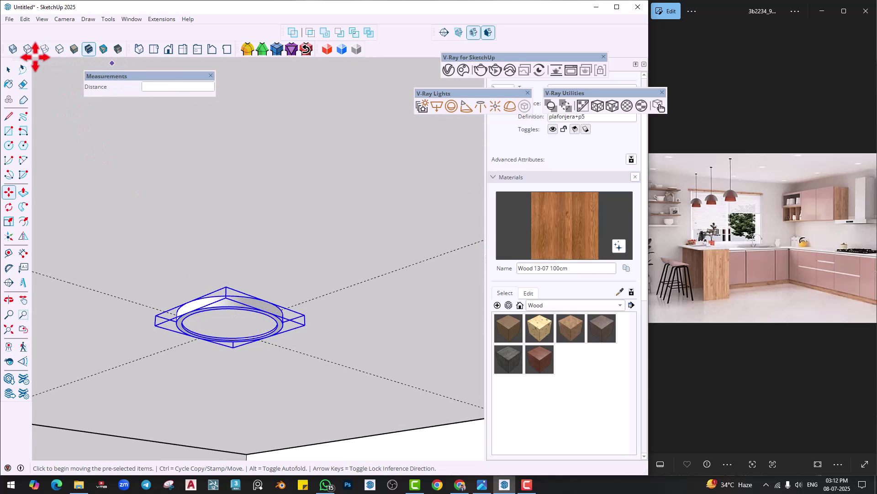
# Using X-ray display, move the ceiling light toward the guide crossing, and shift it vertically by about 1/2".
pyautogui.click(13, 49)
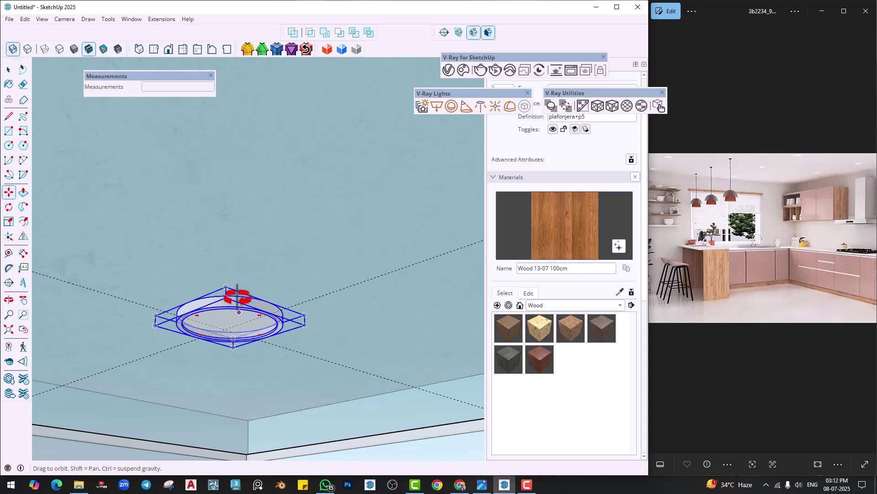
pyautogui.scroll(2, 234, 328)
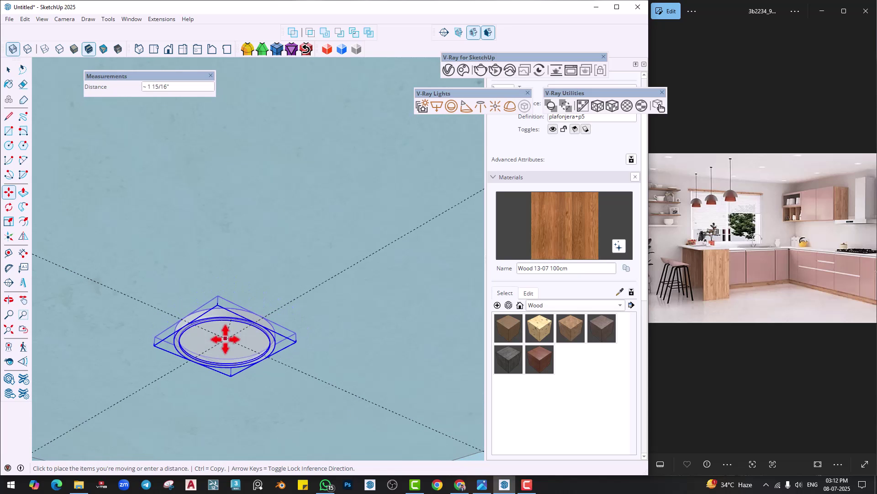
pyautogui.moveTo(227, 341); pyautogui.dragTo(260, 351, button='middle')
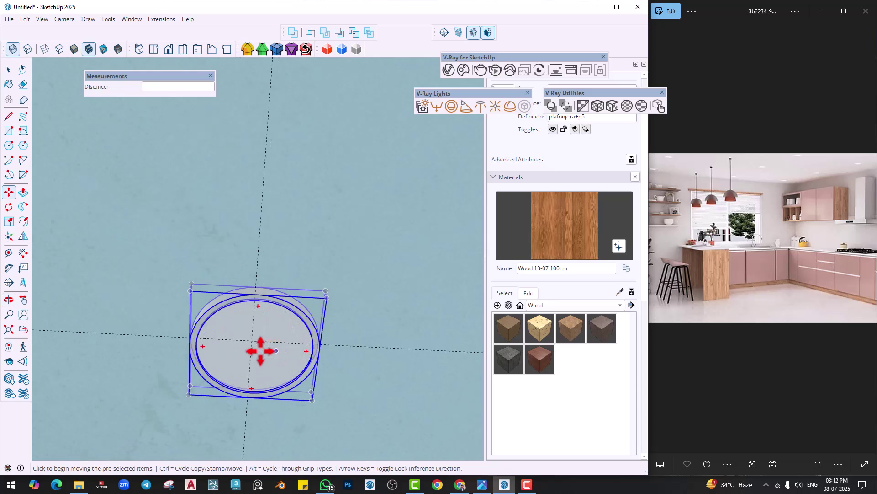
pyautogui.click(13, 49)
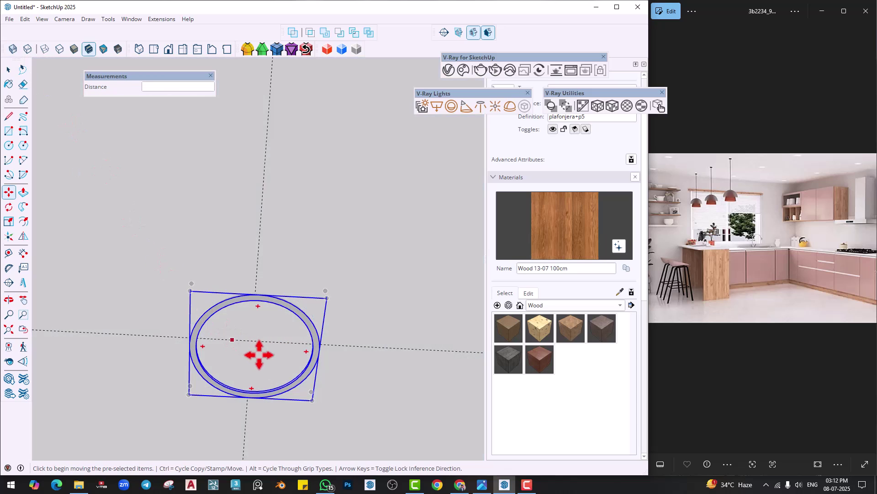
pyautogui.moveTo(265, 351); pyautogui.dragTo(315, 323, button='middle')
pyautogui.click(315, 309)
pyautogui.click(316, 323)
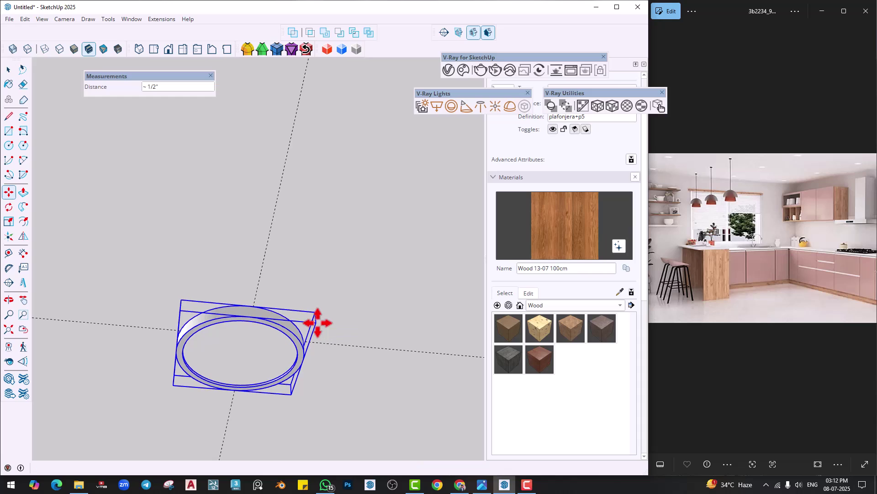
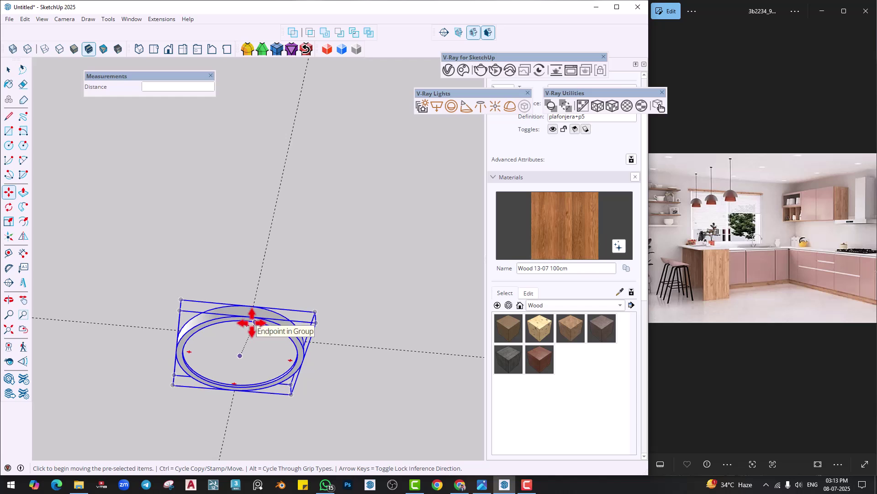
# Centre the round light exactly on the guide intersection in X-ray display, and return to the opaque display.
pyautogui.moveTo(240, 355); pyautogui.dragTo(314, 283, button='middle')
pyautogui.scroll(2, 201, 303)
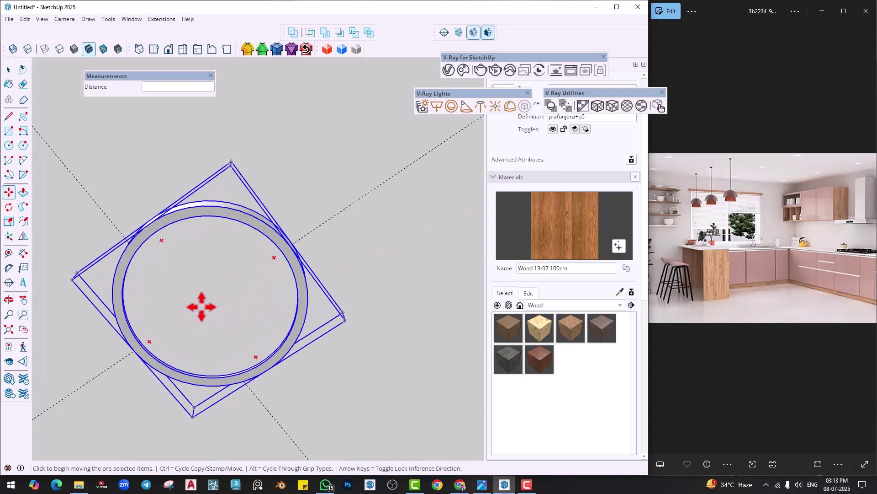
pyautogui.click(13, 49)
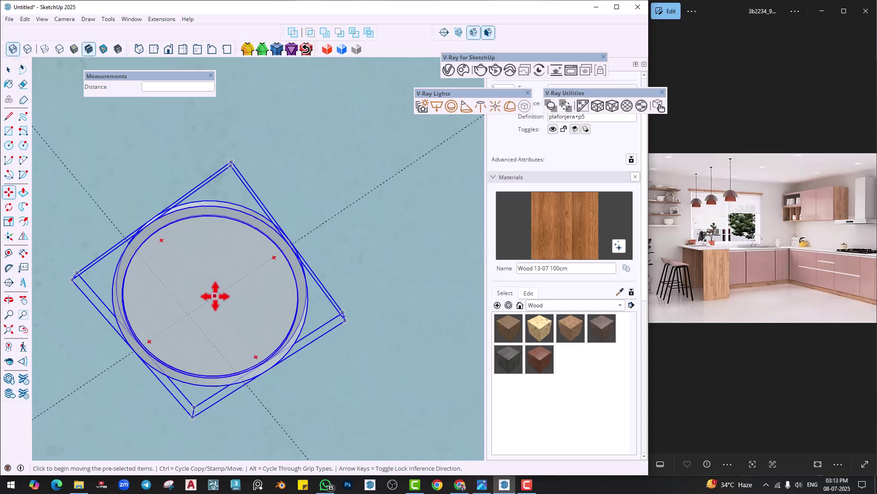
pyautogui.moveTo(210, 299); pyautogui.dragTo(193, 311)
pyautogui.moveTo(279, 272); pyautogui.dragTo(241, 303, button='middle')
pyautogui.click(13, 49)
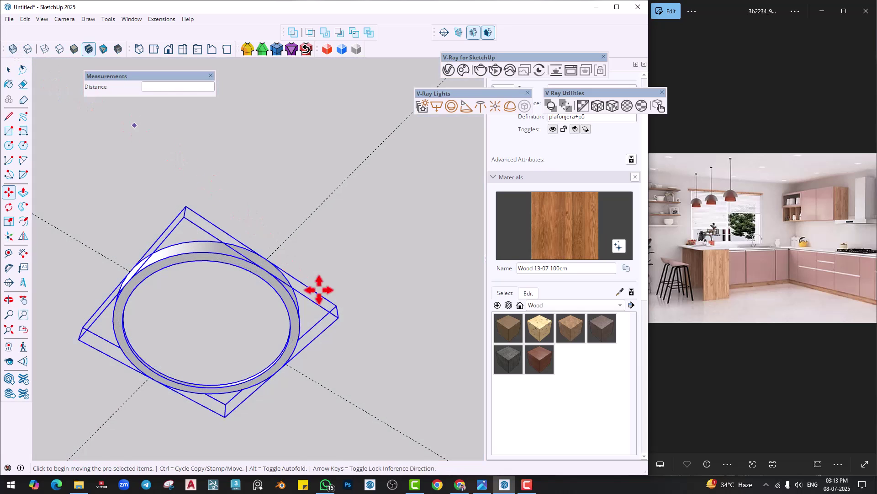
pyautogui.moveTo(313, 288); pyautogui.dragTo(315, 327, button='middle')
pyautogui.press('m')
pyautogui.click(370, 382)
pyautogui.press('Escape')
# Flatten the ceiling light by scaling its height along the blue axis to about 0.27.
pyautogui.scroll(5, 315, 327)
pyautogui.press('s')
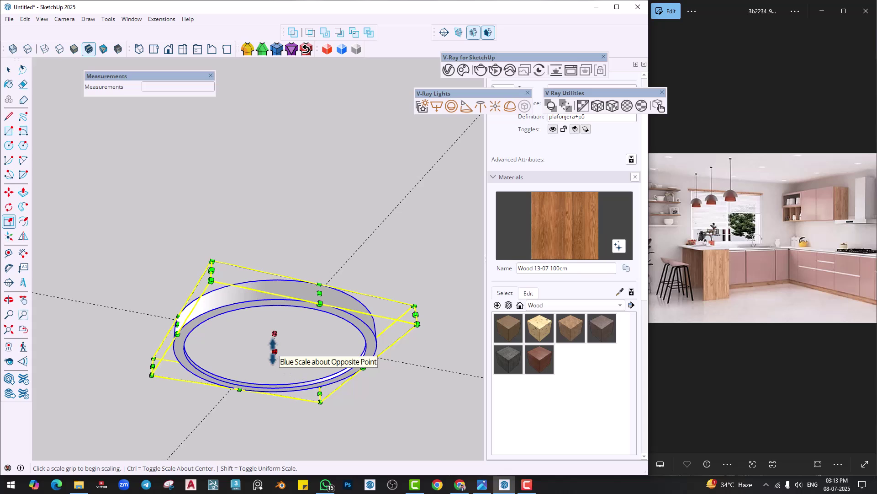
pyautogui.click(275, 348)
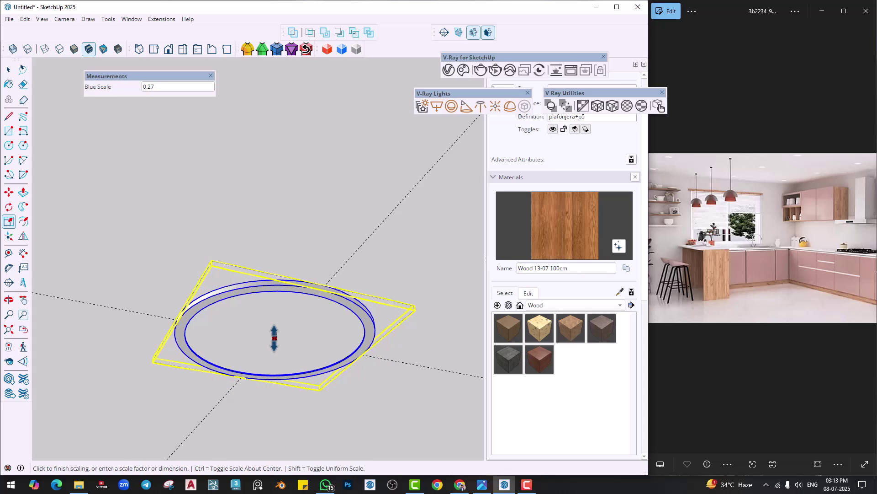
pyautogui.click(274, 338)
# Apply the V-Ray material Emissive to the round face inside the ceiling light's group, and close the V-Ray Asset Editor.
pyautogui.press('space')
pyautogui.doubleClick(290, 317)
pyautogui.doubleClick(271, 318)
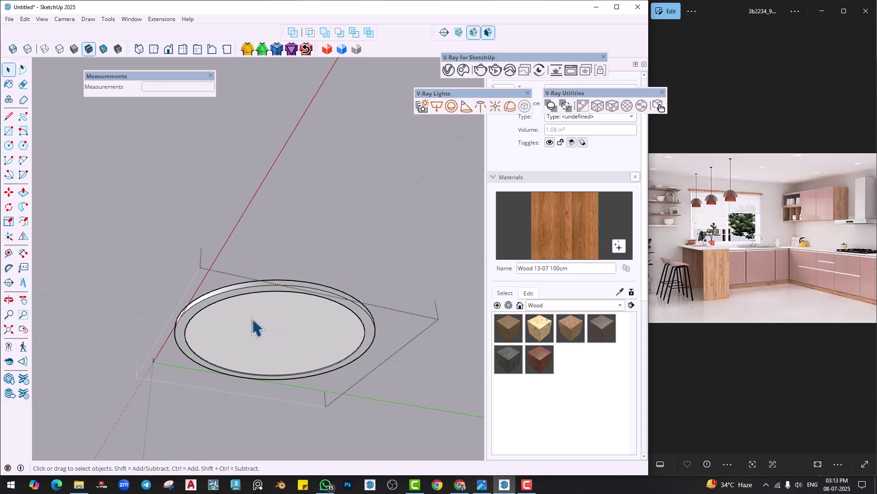
pyautogui.click(256, 326)
pyautogui.click(448, 70)
pyautogui.rightClick(449, 75)
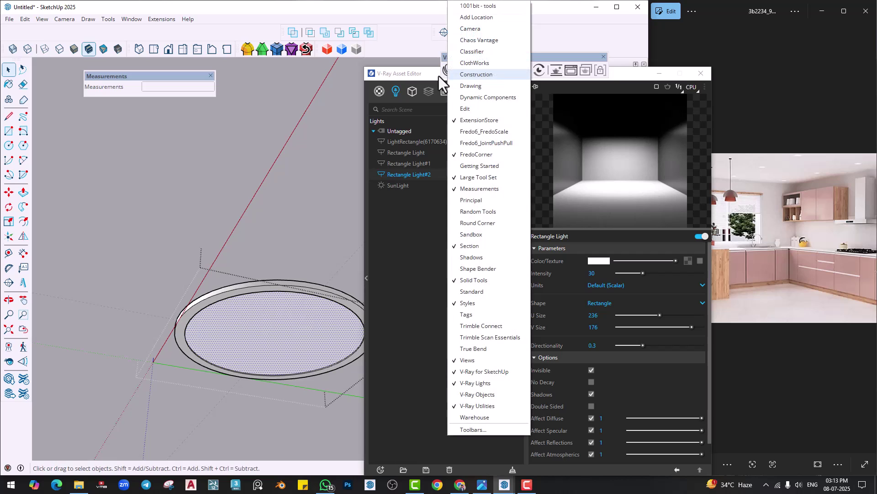
pyautogui.click(375, 90)
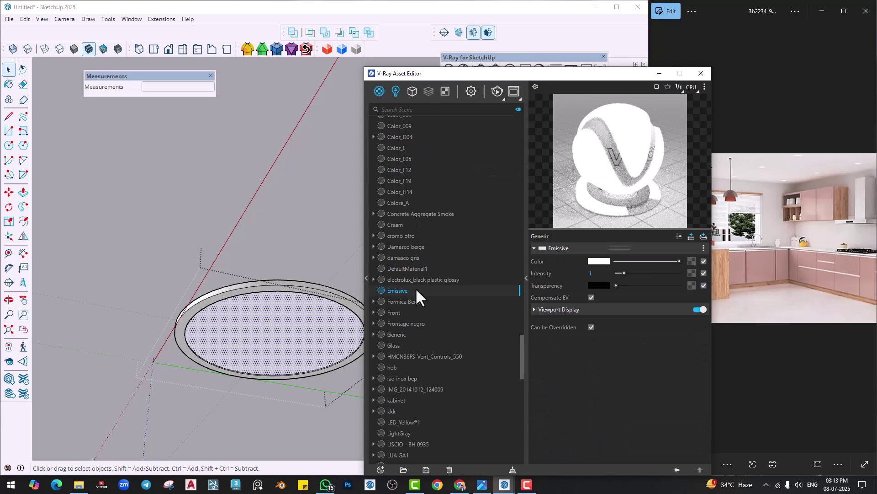
pyautogui.rightClick(410, 293)
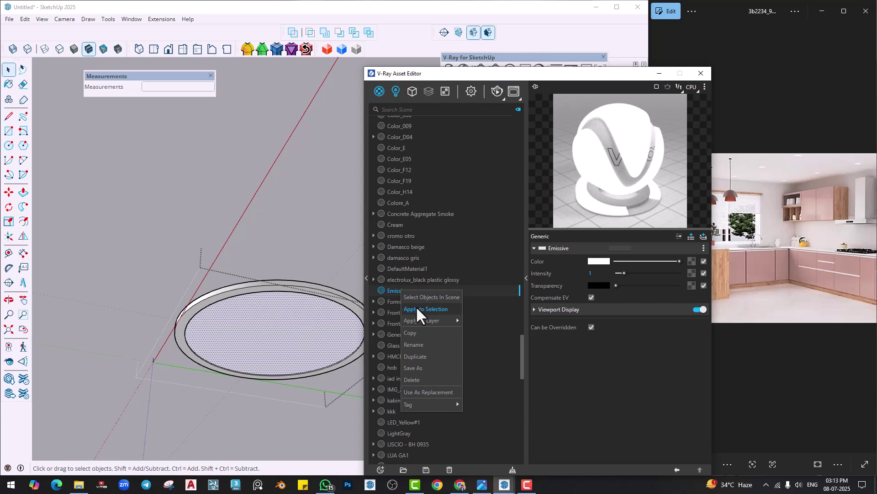
pyautogui.click(417, 309)
pyautogui.click(700, 73)
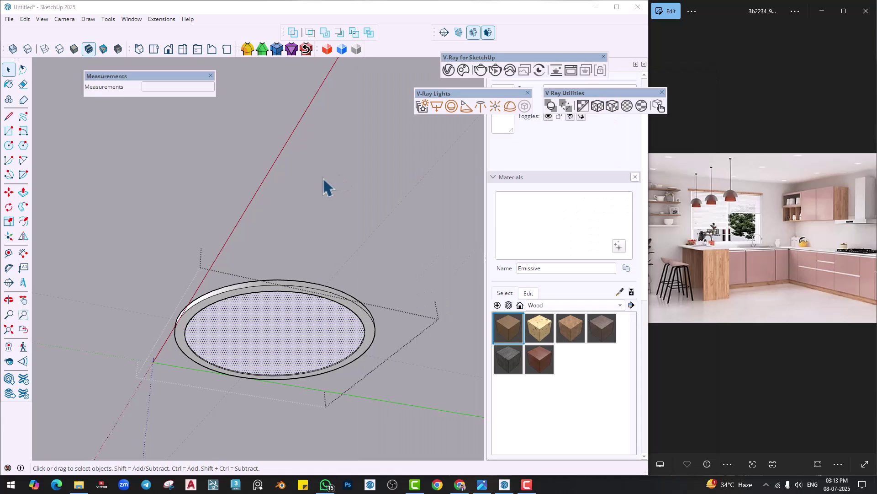
# Array the ceiling light along the guide with five copies spaced 2' apart.
pyautogui.scroll(-10, 323, 219)
pyautogui.scroll(-4, 300, 325)
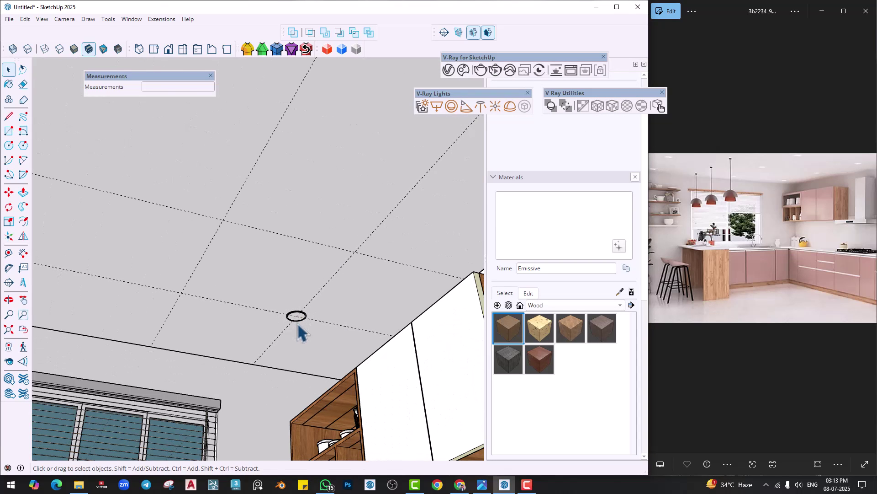
pyautogui.scroll(2, 297, 320)
pyautogui.click(305, 322)
pyautogui.press('m')
pyautogui.scroll(-3, 303, 319)
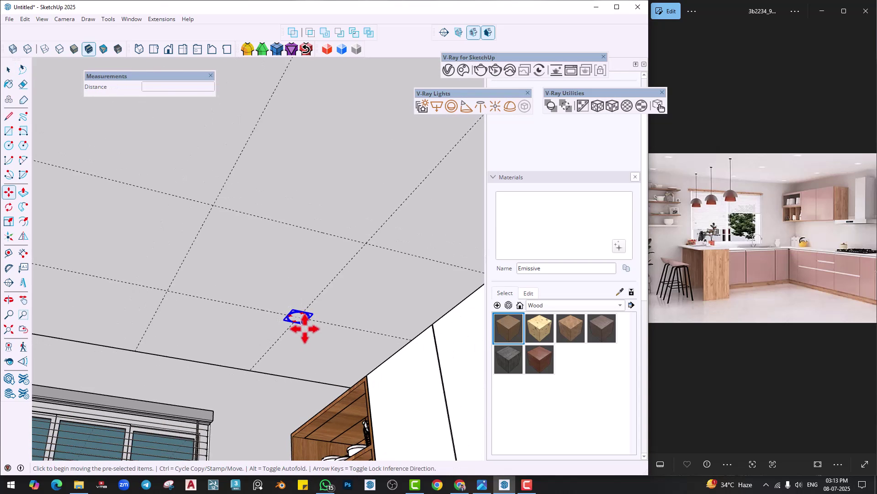
pyautogui.click(270, 314)
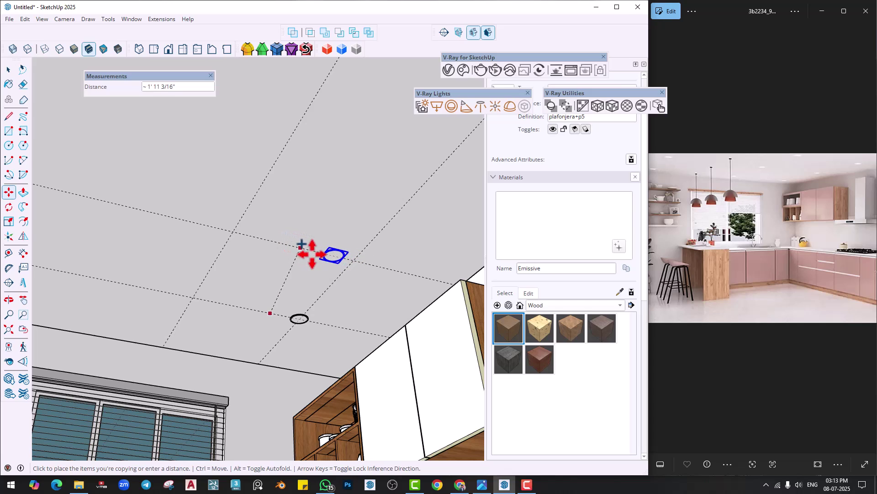
pyautogui.write("2'")
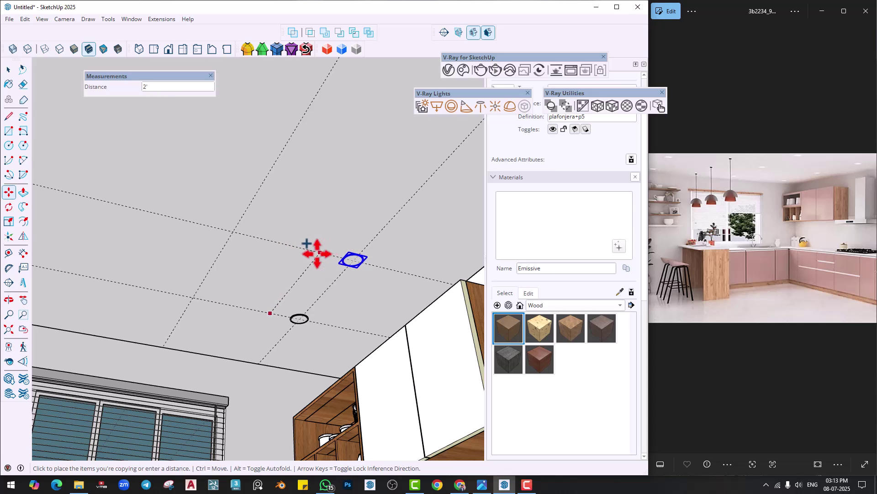
pyautogui.press('Return')
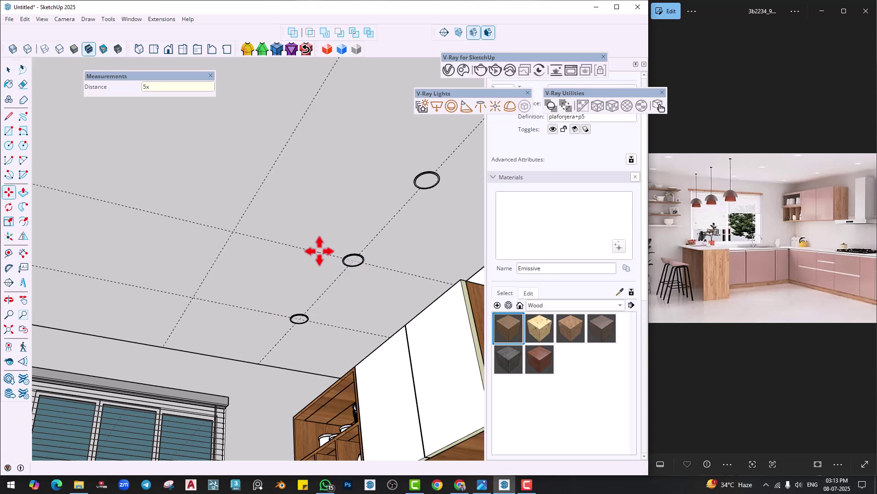
pyautogui.scroll(-4, 329, 260)
pyautogui.click(8, 329)
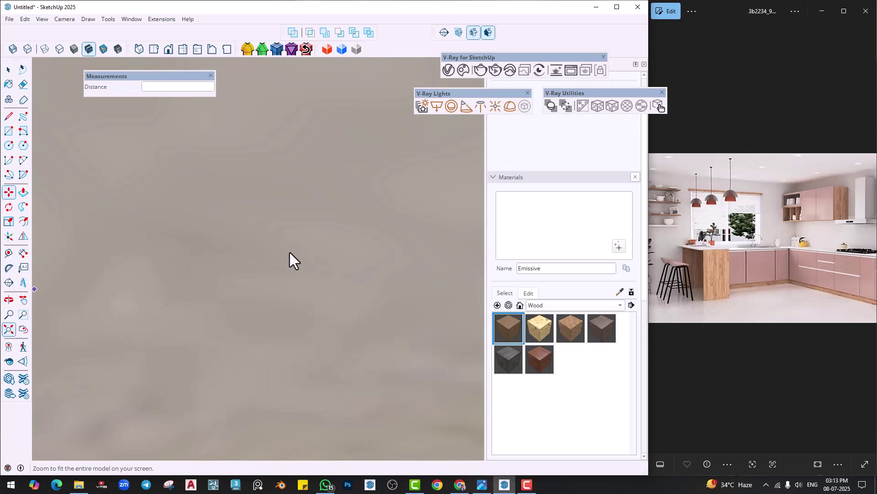
# Array the whole row of ceiling lights across the ceiling with five copies spaced 2' apart.
pyautogui.scroll(3, 294, 256)
pyautogui.moveTo(294, 256); pyautogui.dragTo(272, 313, button='middle')
pyautogui.scroll(2, 296, 309)
pyautogui.press('space')
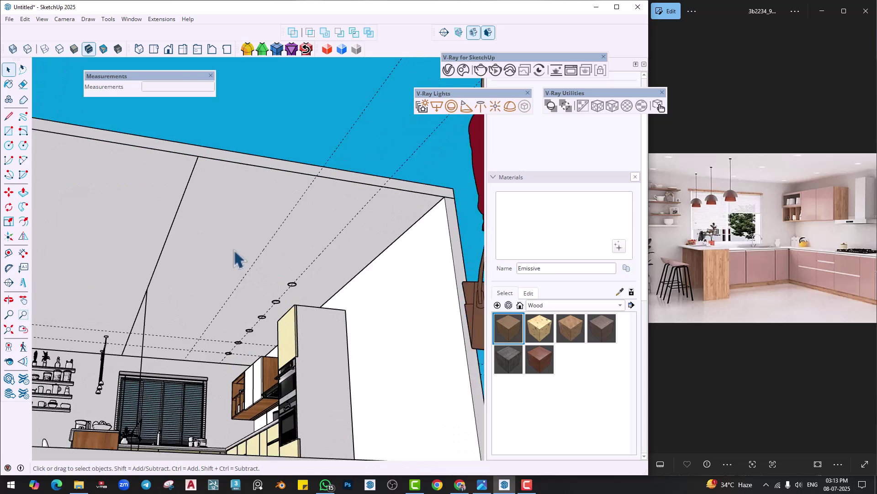
pyautogui.scroll(-1, 233, 258)
pyautogui.moveTo(306, 333); pyautogui.dragTo(314, 349)
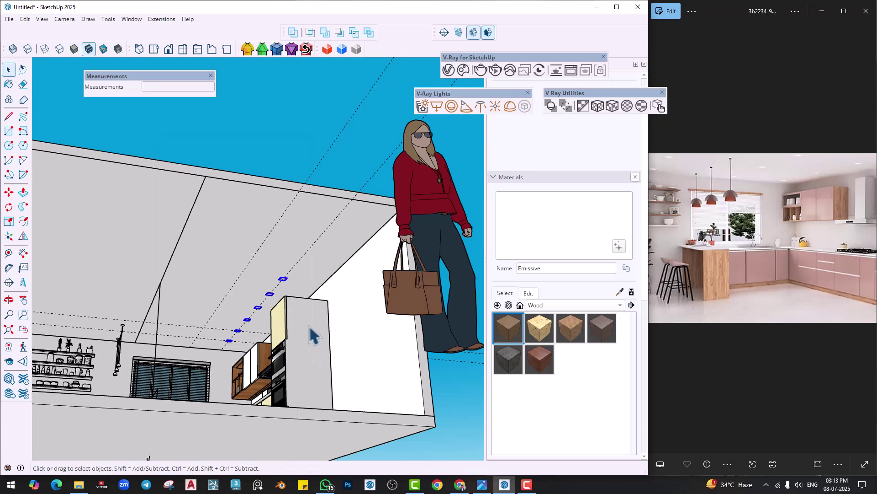
pyautogui.scroll(1, 302, 311)
pyautogui.scroll(2, 300, 313)
pyautogui.press('m')
pyautogui.click(293, 251)
pyautogui.press('ctrl')
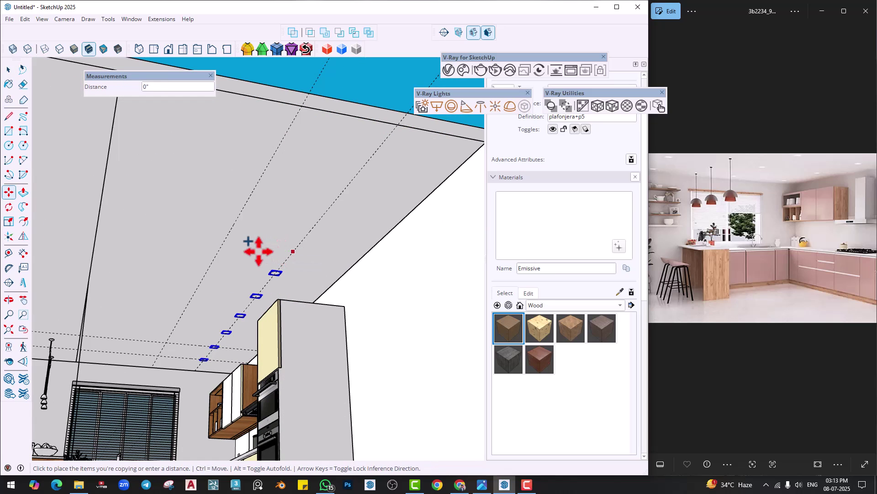
pyautogui.click(223, 242)
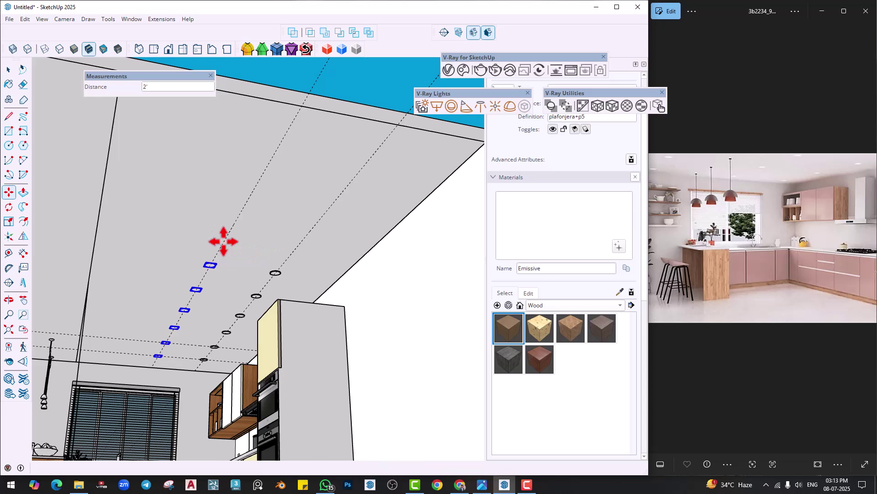
pyautogui.write('5x')
pyautogui.press('Return')
pyautogui.press('space')
pyautogui.scroll(-3, 215, 280)
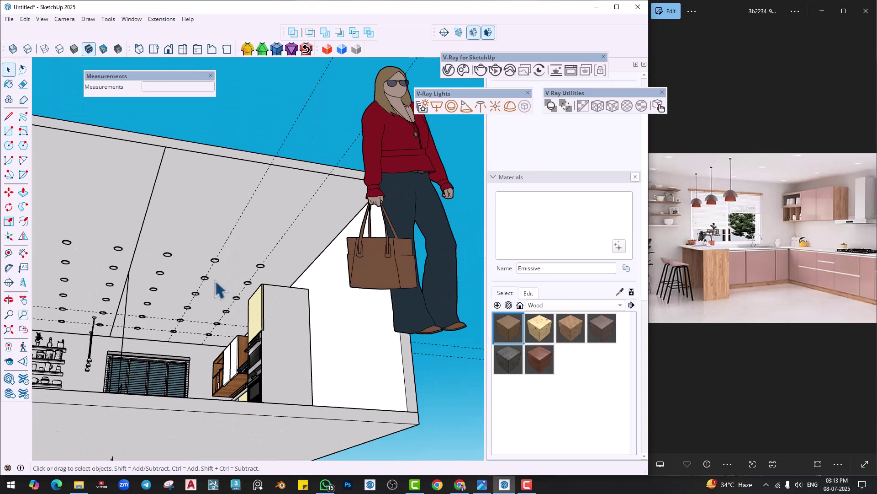
pyautogui.scroll(2, 196, 290)
pyautogui.moveTo(192, 293); pyautogui.dragTo(297, 257, button='middle')
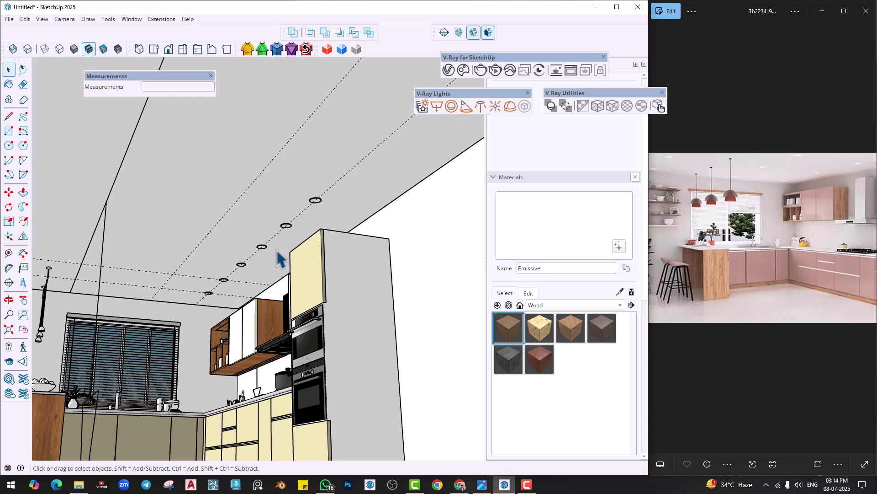
pyautogui.click(8, 253)
pyautogui.click(258, 176)
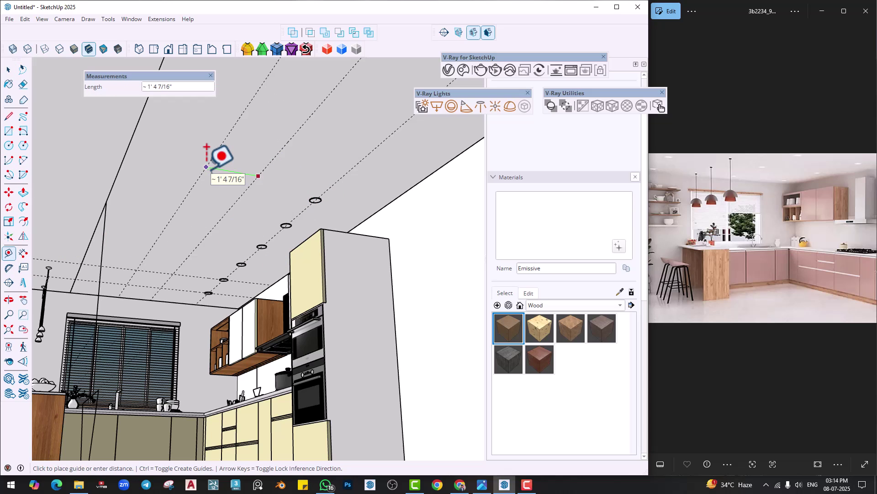
pyautogui.press('Escape')
pyautogui.press('space')
# Delete the ceiling light copies, keeping only the corner light, and erase the two inner 2' guides.
pyautogui.scroll(3, 301, 249)
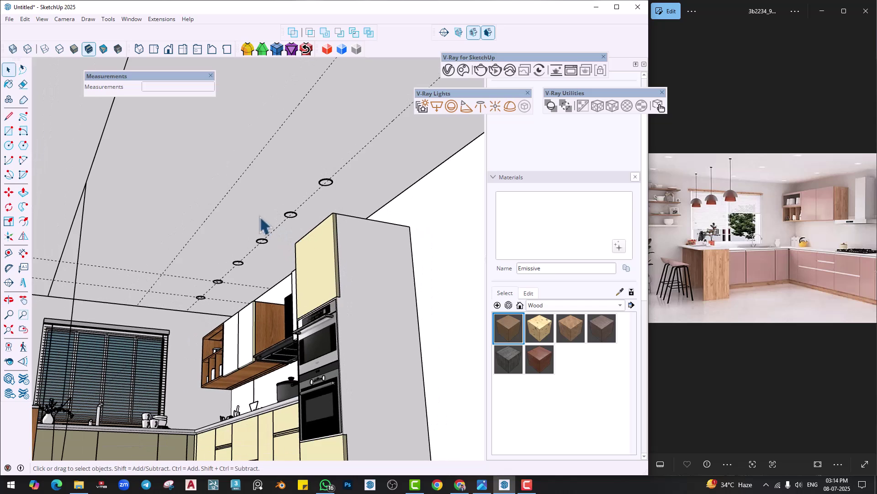
pyautogui.moveTo(159, 153); pyautogui.dragTo(390, 305)
pyautogui.press('Delete')
pyautogui.scroll(1, 233, 277)
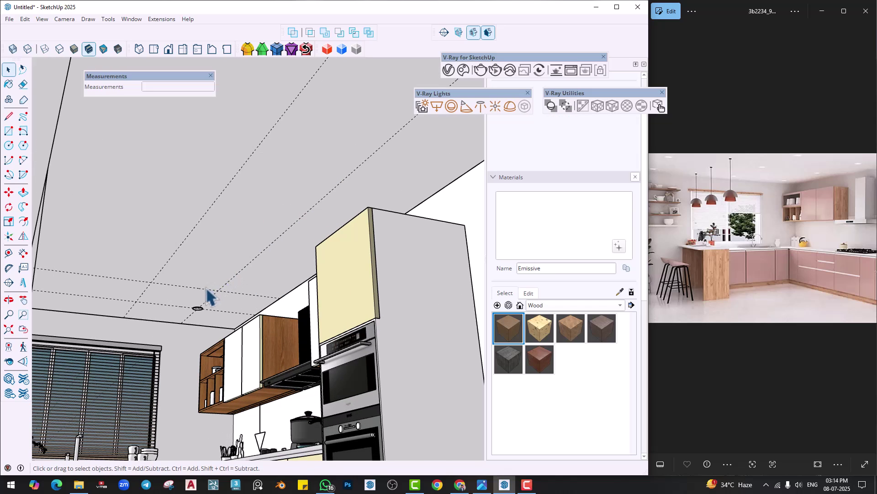
pyautogui.press('e')
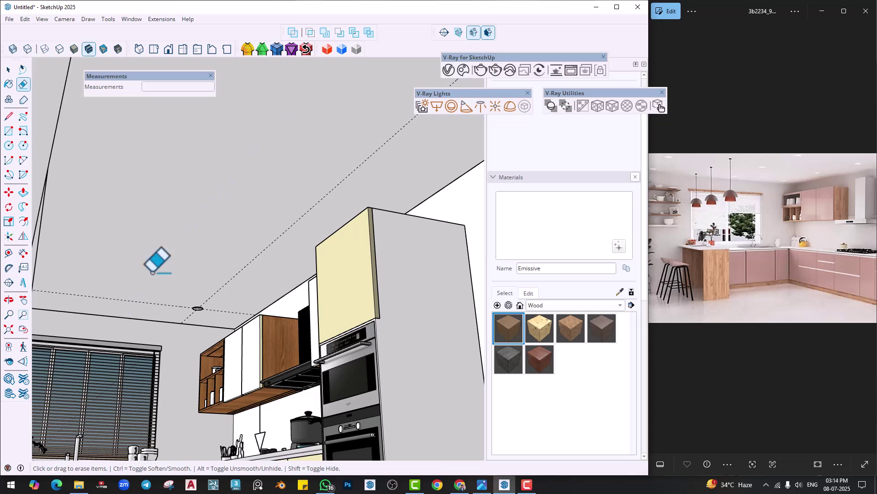
# Create two ceiling guides, each offset 3' into the room from the guides crossing at the corner light.
pyautogui.click(9, 252)
pyautogui.click(162, 304)
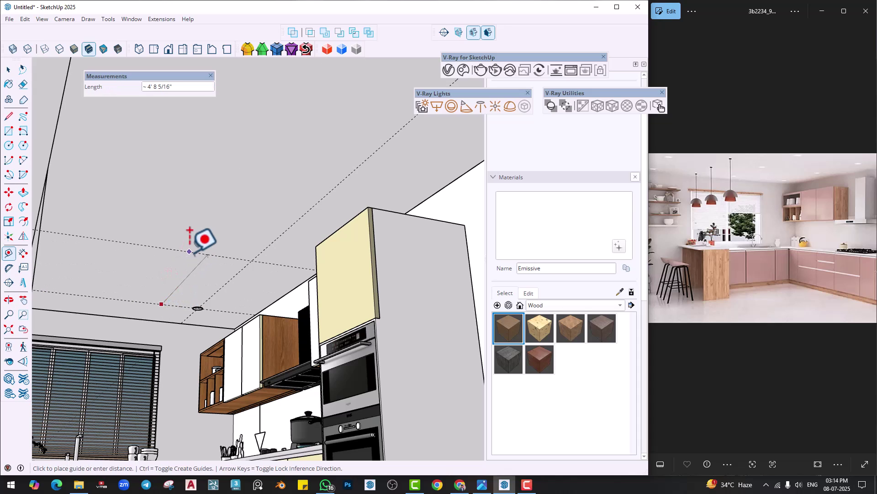
pyautogui.press('Return')
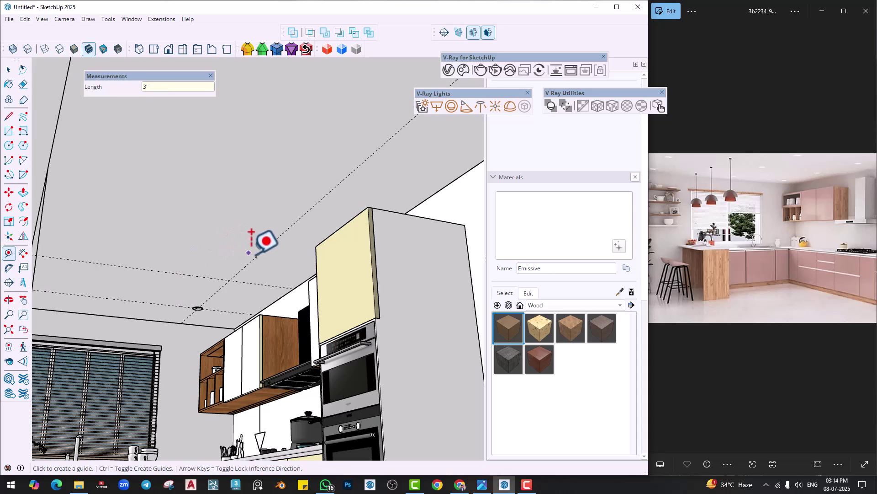
pyautogui.click(249, 252)
pyautogui.write('3')
pyautogui.press('Return')
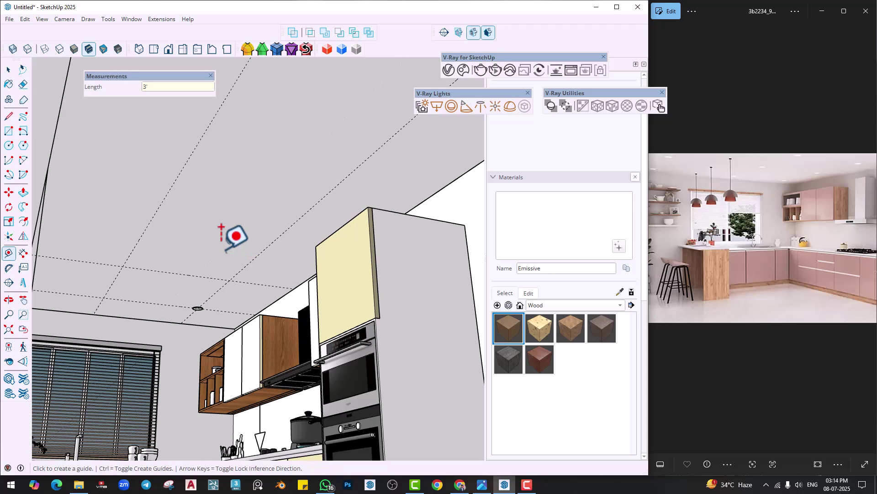
# Array the corner ceiling light along its guide with five copies spaced 3' apart.
pyautogui.press('space')
pyautogui.moveTo(208, 318); pyautogui.dragTo(208, 319)
pyautogui.press('m')
pyautogui.press('ctrl')
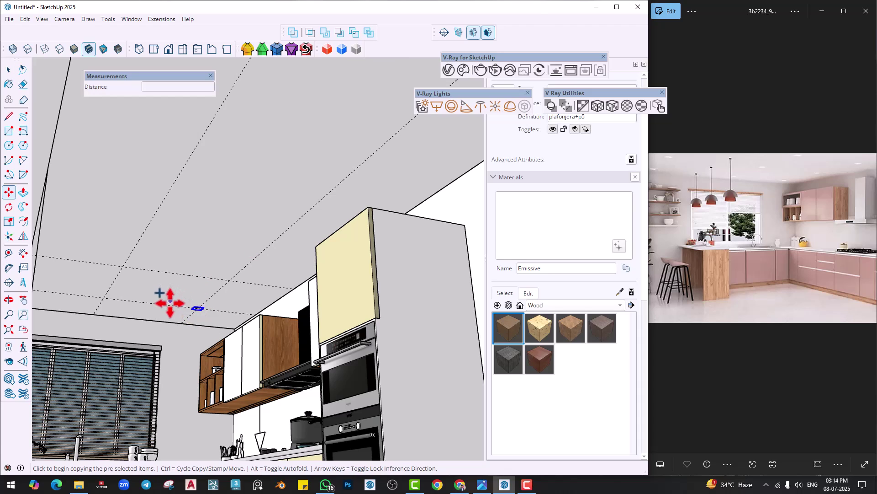
pyautogui.click(169, 305)
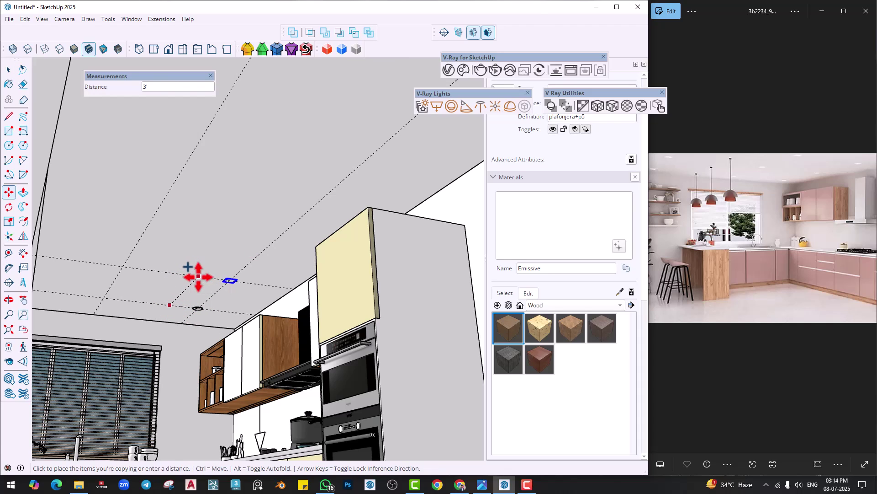
pyautogui.click(200, 279)
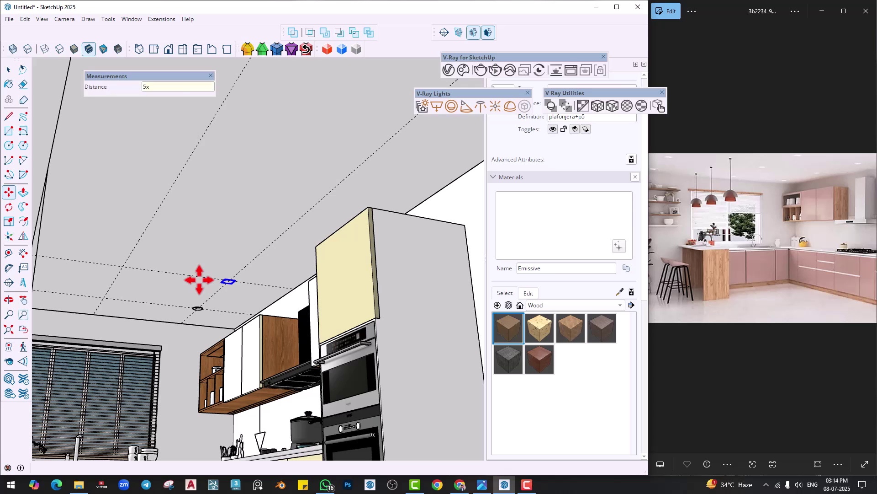
pyautogui.scroll(-5, 216, 288)
pyautogui.press('space')
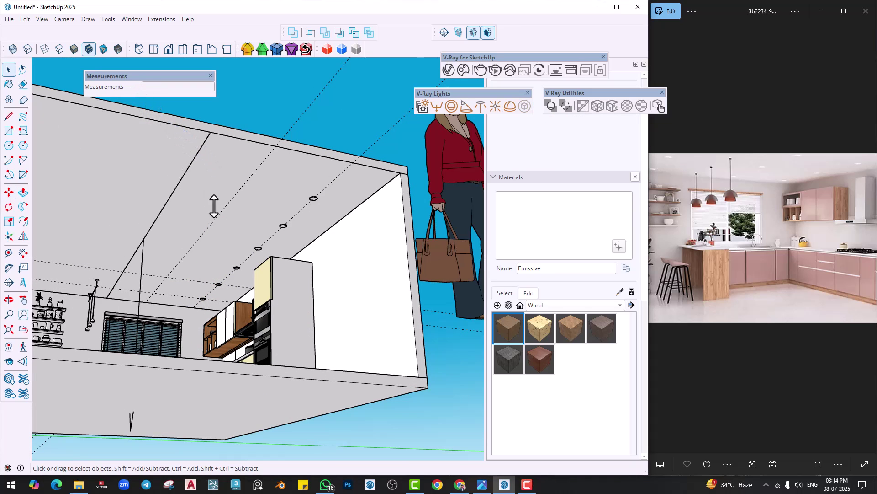
# Array the row of six ceiling lights across the ceiling with five copies spaced 3' apart.
pyautogui.scroll(-3, 298, 246)
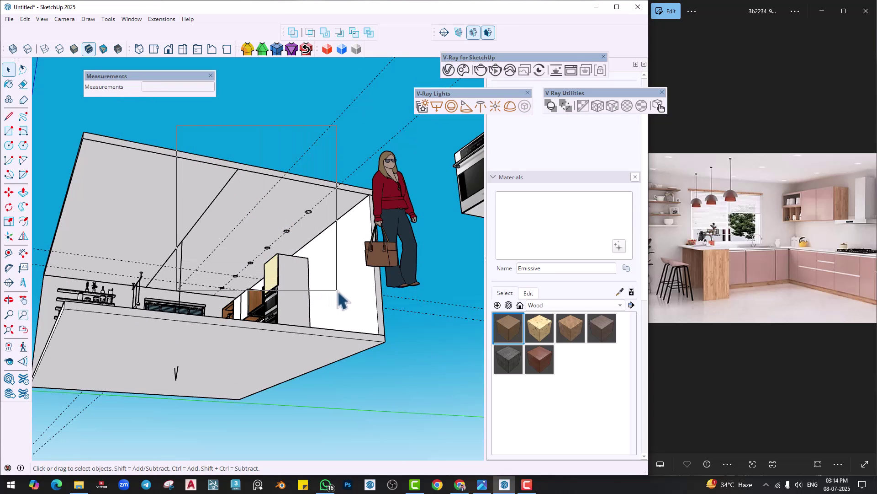
pyautogui.moveTo(338, 293); pyautogui.dragTo(339, 293)
pyautogui.scroll(3, 231, 270)
pyautogui.press('m')
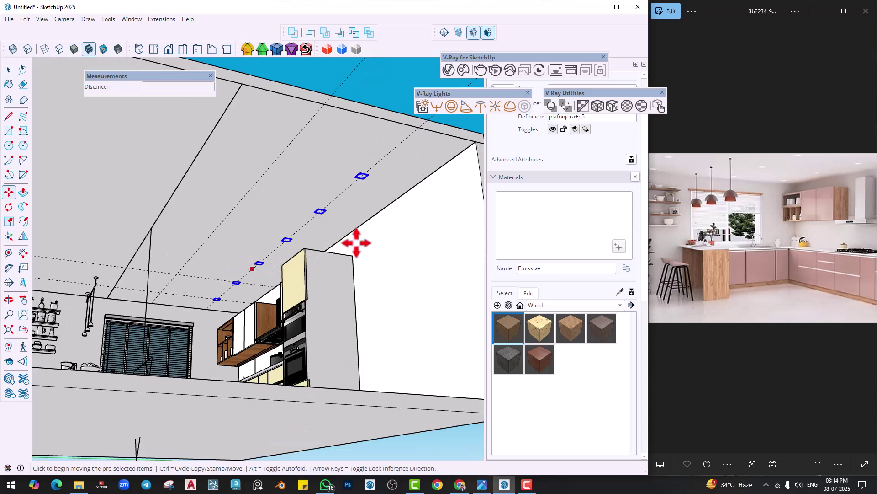
pyautogui.click(383, 157)
pyautogui.press('ctrl')
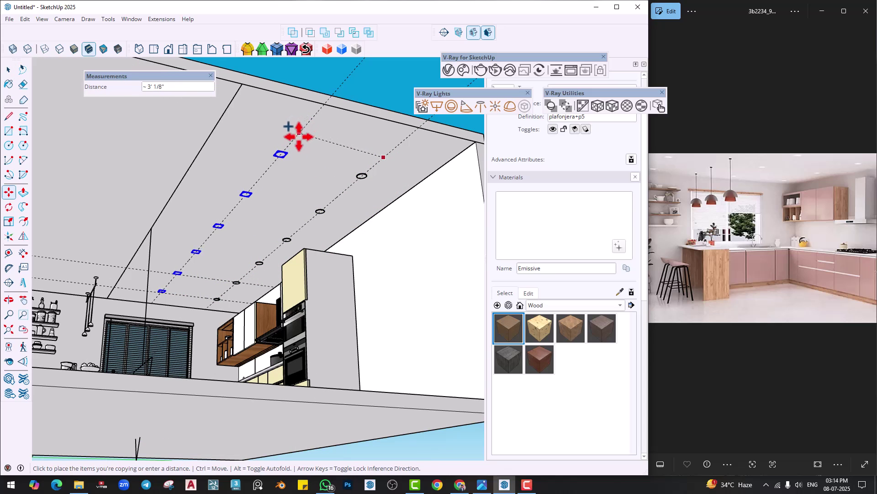
pyautogui.write("3'")
pyautogui.press('Return')
pyautogui.write('5x')
pyautogui.press('Return')
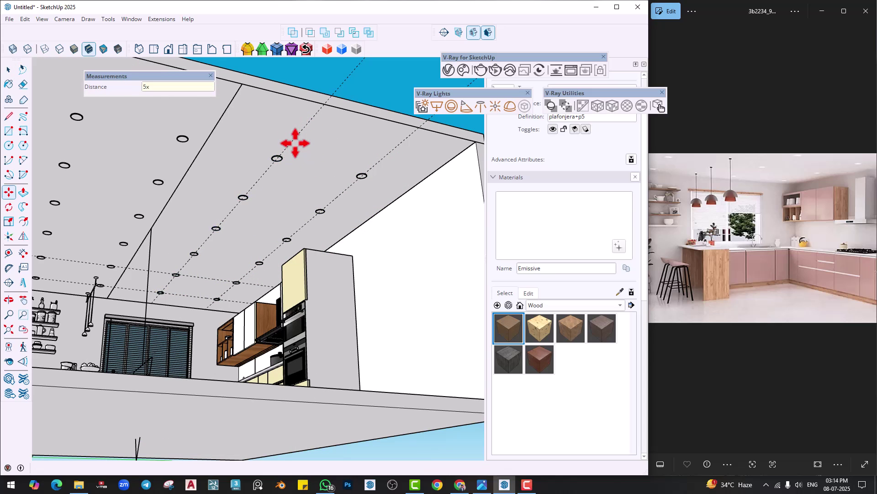
# Delete the surplus row of ceiling lights that falls outside the room.
pyautogui.press('space')
pyautogui.scroll(-3, 297, 210)
pyautogui.moveTo(202, 265); pyautogui.dragTo(90, 198, button='middle')
pyautogui.press('Delete')
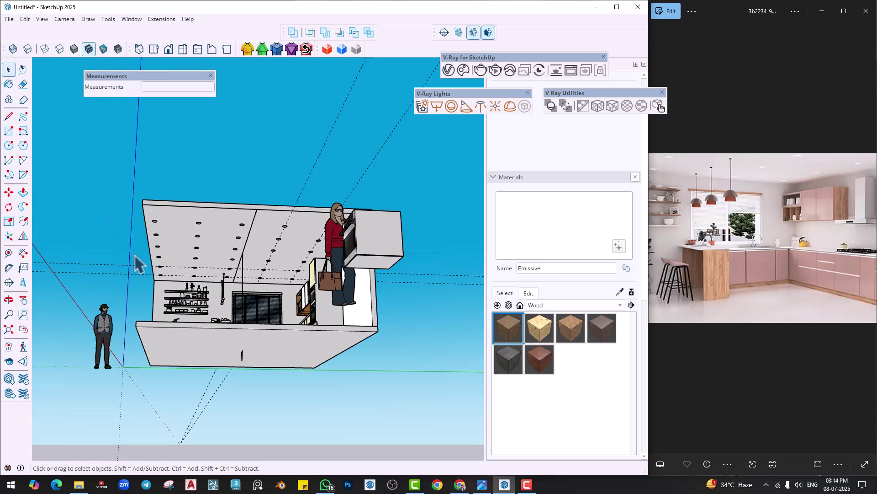
# Create a guide 4" inward from the floor's open edge near the plant.
pyautogui.moveTo(135, 256); pyautogui.dragTo(195, 379, button='middle')
pyautogui.scroll(2, 136, 343)
pyautogui.press('t')
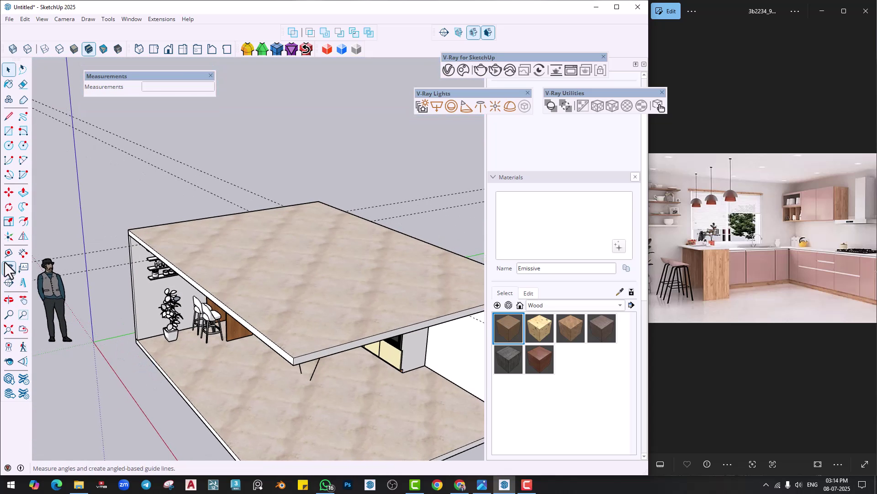
pyautogui.scroll(2, 180, 361)
pyautogui.click(175, 387)
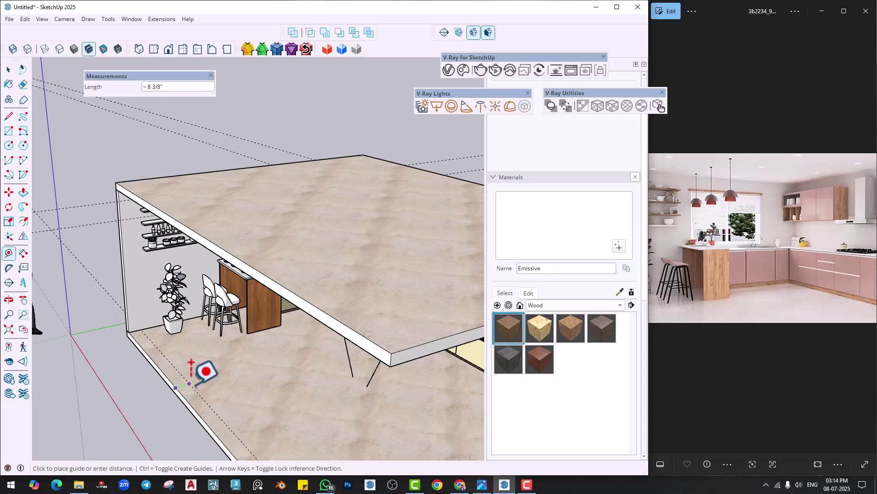
pyautogui.write('4')
pyautogui.press('Return')
# Draw a 4" wide rectangle along the floor's full open edge, between the edge and the guide.
pyautogui.press('r')
pyautogui.scroll(3, 133, 332)
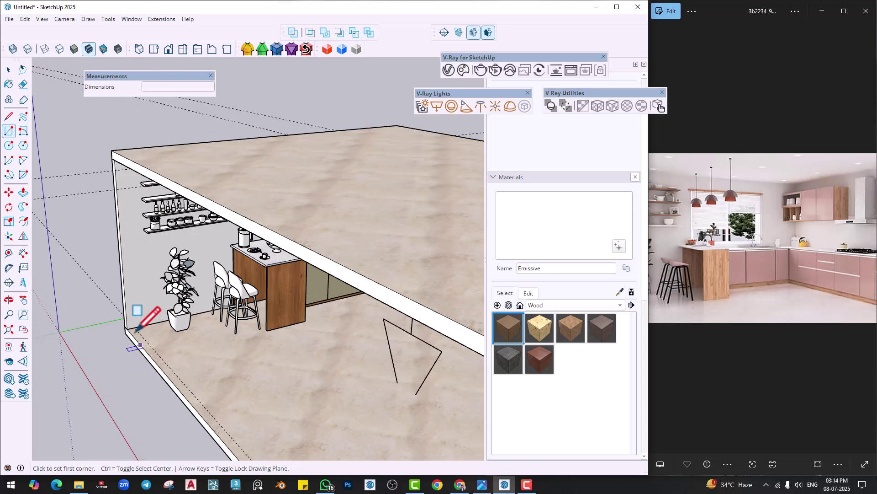
pyautogui.click(124, 325)
pyautogui.scroll(-3, 243, 380)
pyautogui.moveTo(242, 373); pyautogui.dragTo(257, 339, button='middle')
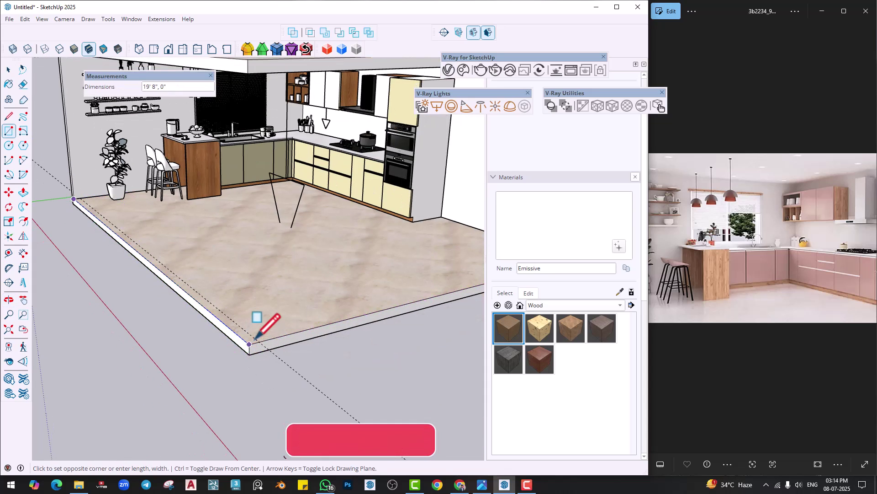
pyautogui.click(255, 342)
# Push/Pull the edge rectangle up to the underside of the ceiling slab to form a wall.
pyautogui.press('p')
pyautogui.click(253, 344)
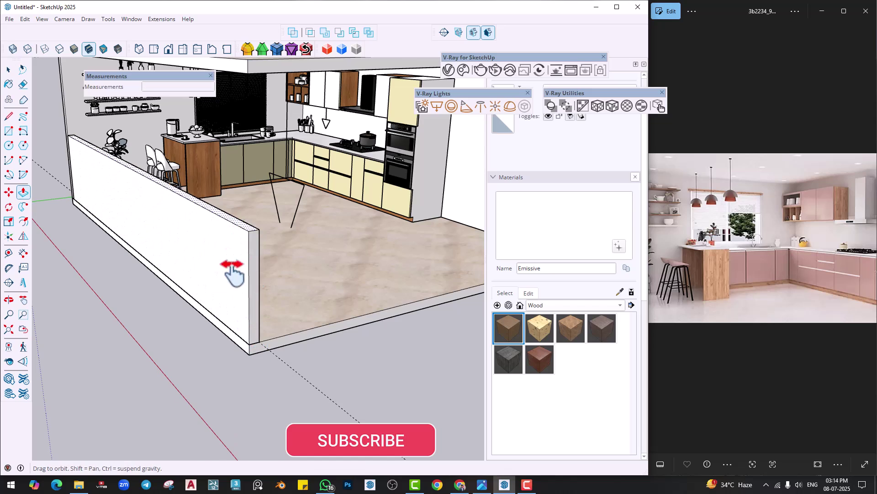
pyautogui.keyDown('shift'); pyautogui.moveTo(232, 267); pyautogui.dragTo(214, 407, button='middle'); pyautogui.keyUp('shift')
pyautogui.click(238, 221)
# Select all the connected geometry of the new wall and make it a group.
pyautogui.press('space')
pyautogui.tripleClick(202, 271)
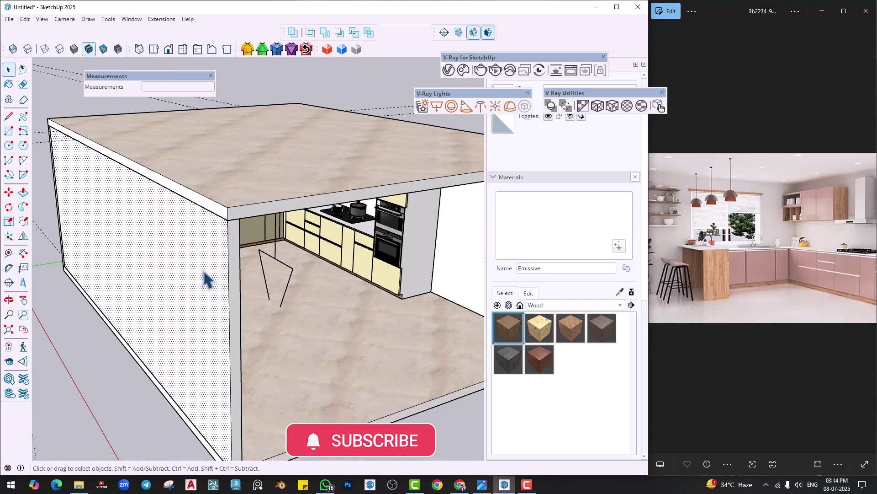
pyautogui.rightClick(202, 270)
pyautogui.click(236, 128)
pyautogui.moveTo(323, 293); pyautogui.dragTo(452, 377, button='middle')
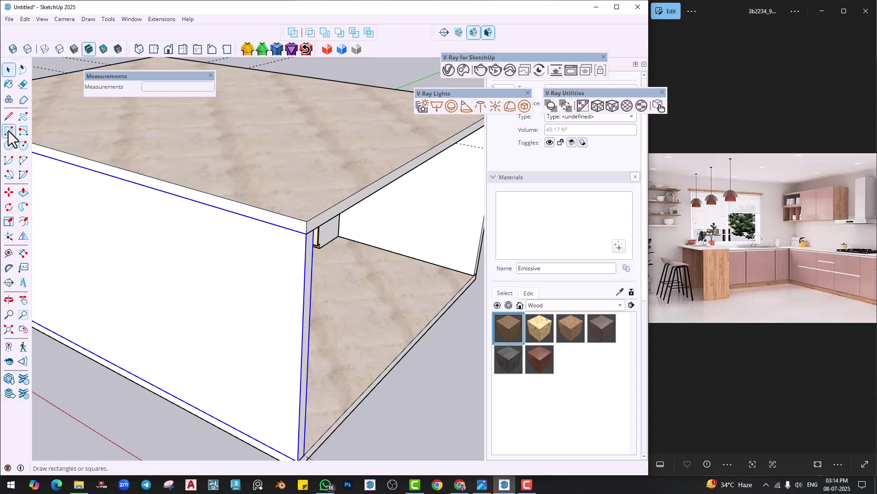
# Create a guide 4" inward from the floor's remaining open edge, beside the newly grouped wall.
pyautogui.click(8, 252)
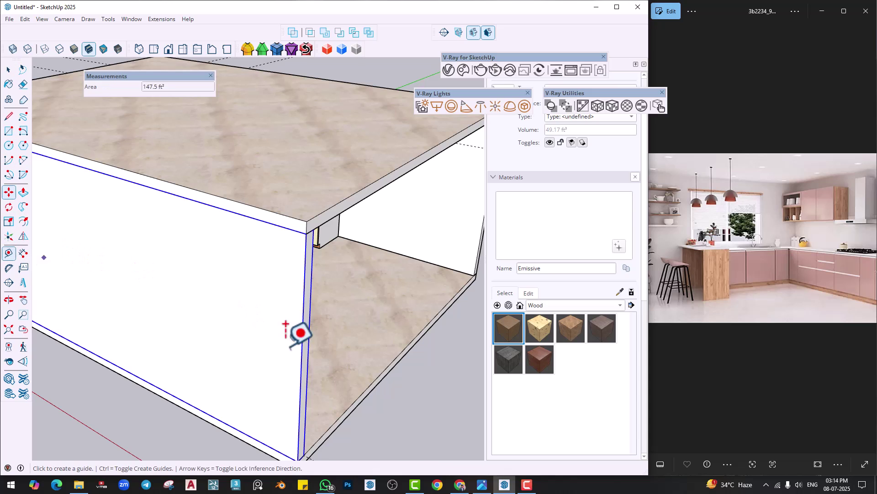
pyautogui.scroll(1, 320, 343)
pyautogui.click(384, 379)
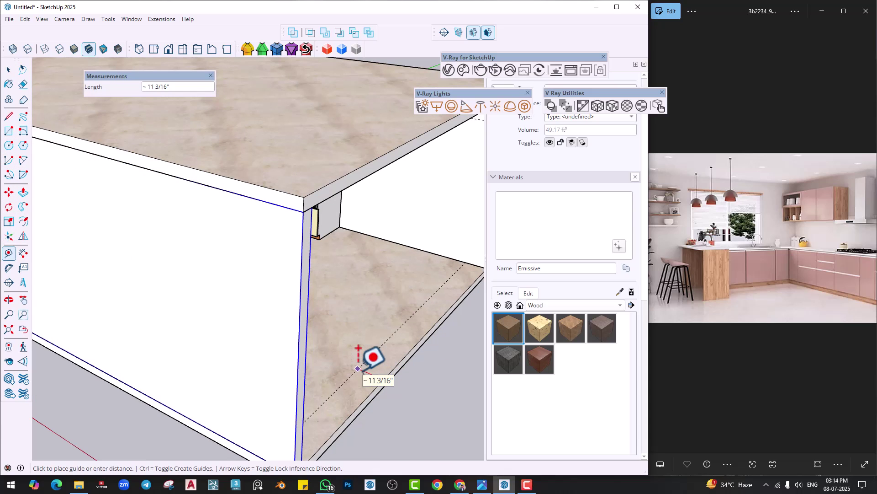
pyautogui.write('4')
pyautogui.press('Return')
# Draw a 4" wide rectangle along the remaining open floor edge, from the grouped wall to the opposite wall.
pyautogui.press('r')
pyautogui.scroll(-3, 304, 349)
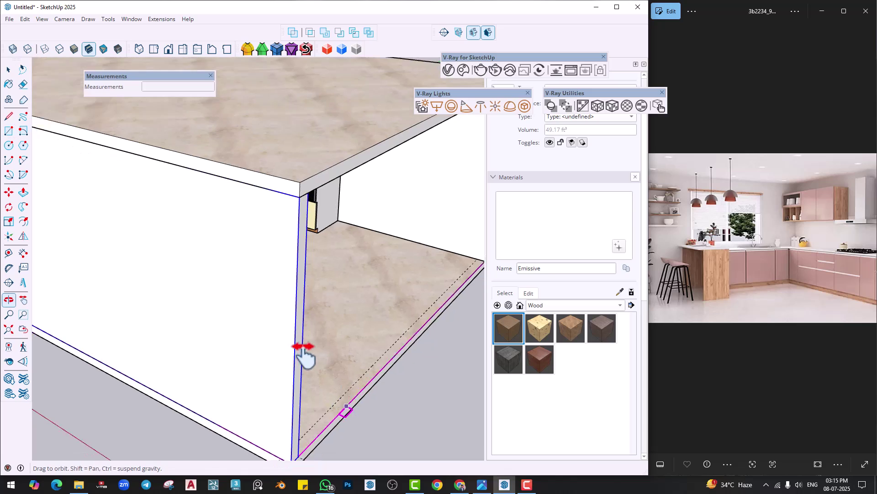
pyautogui.click(527, 487)
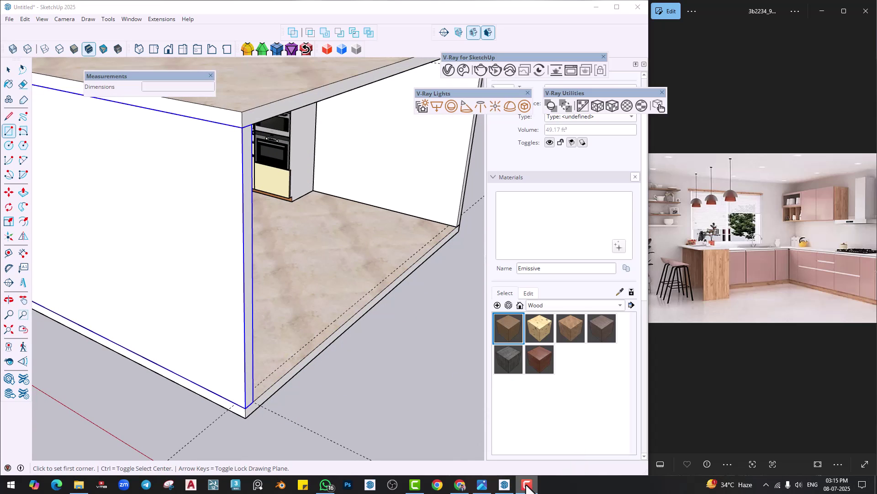
pyautogui.click(253, 402)
pyautogui.click(449, 225)
# Push/Pull the edge rectangle up to the ceiling slab by the previous height and make the new wall a group.
pyautogui.press('p')
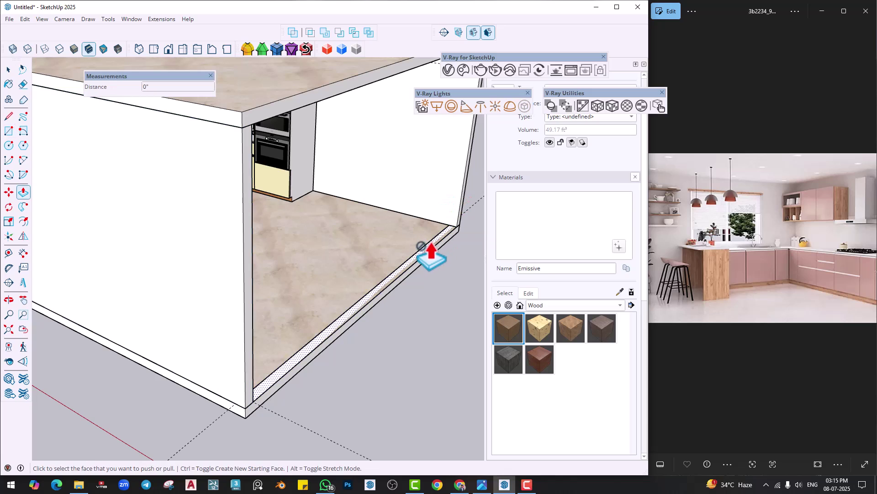
pyautogui.doubleClick(426, 256)
pyautogui.press('space')
pyautogui.click(363, 211)
pyautogui.rightClick(365, 213)
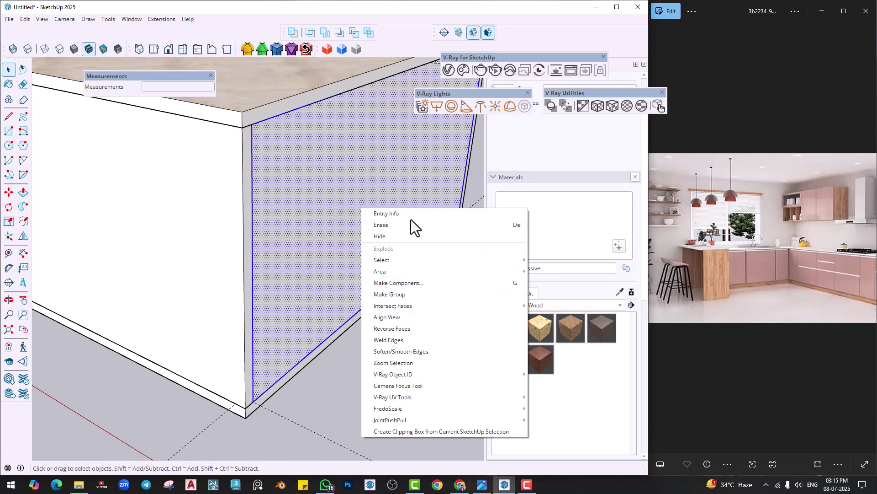
pyautogui.click(399, 294)
# Create a Generic V-Ray material named Wall and brighten its diffuse color to near white.
pyautogui.click(448, 71)
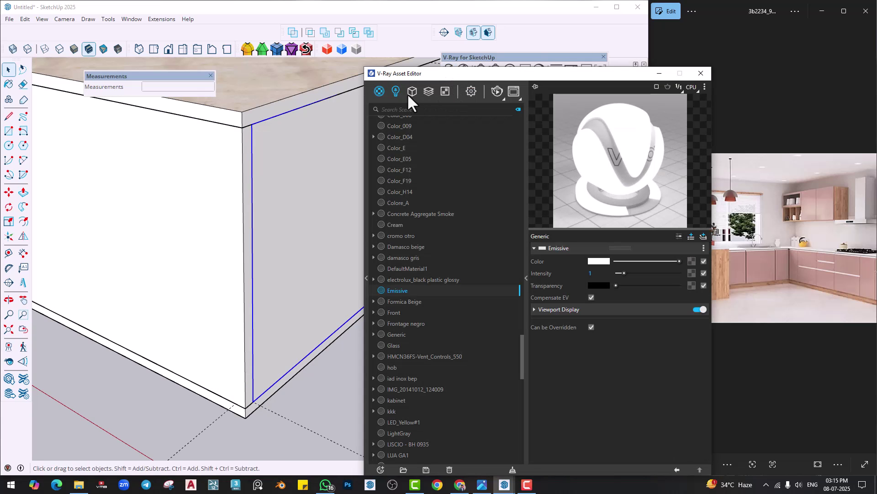
pyautogui.click(376, 93)
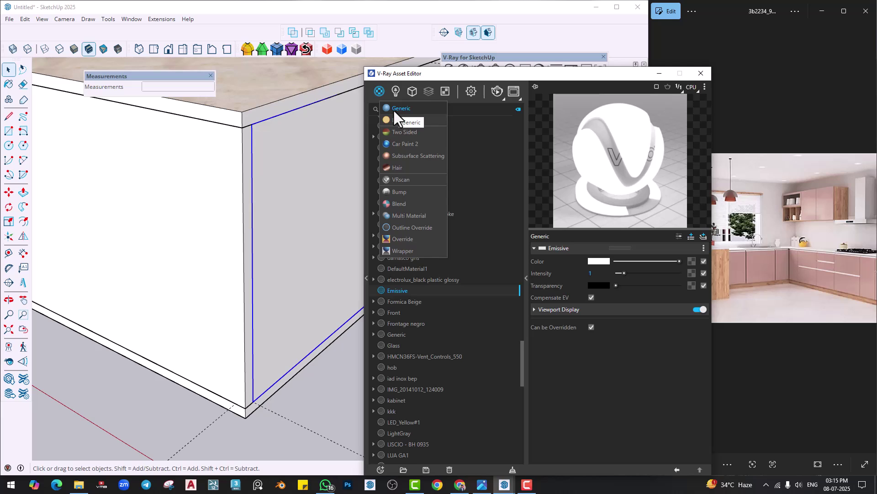
pyautogui.click(393, 108)
pyautogui.doubleClick(404, 344)
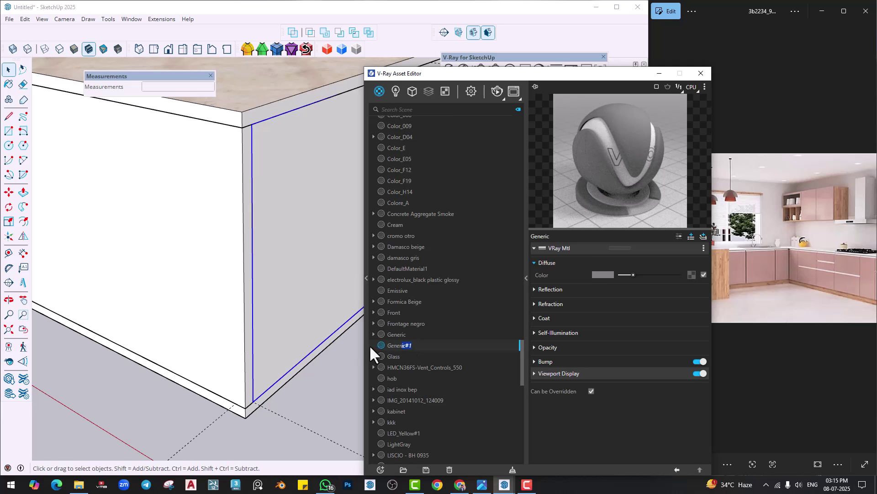
pyautogui.write('Wall')
pyautogui.press('Return')
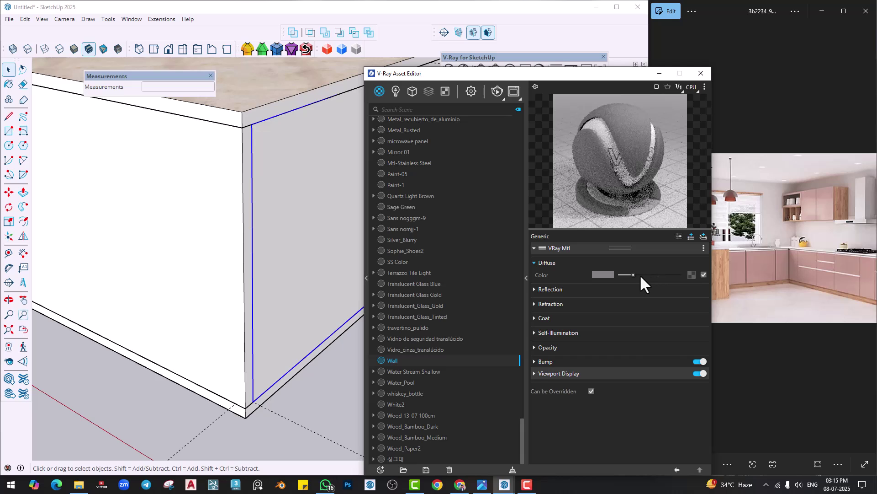
pyautogui.moveTo(640, 274); pyautogui.dragTo(670, 272)
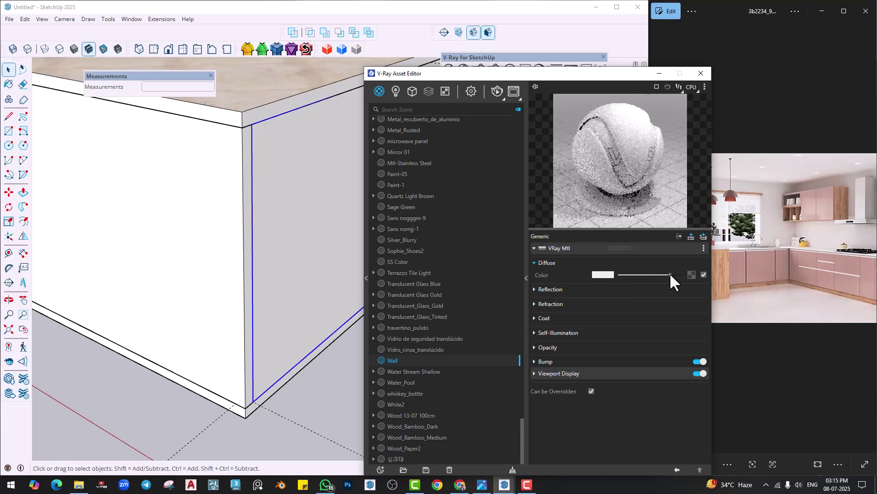
# Paint the room's closing walls with the Wall material and close the V-Ray Asset Editor.
pyautogui.click(8, 84)
pyautogui.moveTo(280, 192)
pyautogui.mouseDown(button='middle')
pyautogui.moveTo(297, 200)
pyautogui.moveTo(70, 191)
pyautogui.mouseUp(button='middle')
pyautogui.click(328, 189)
pyautogui.moveTo(328, 189); pyautogui.dragTo(215, 194, button='middle')
pyautogui.moveTo(283, 197); pyautogui.dragTo(165, 197, button='middle')
pyautogui.scroll(-1, 169, 225)
pyautogui.press('space')
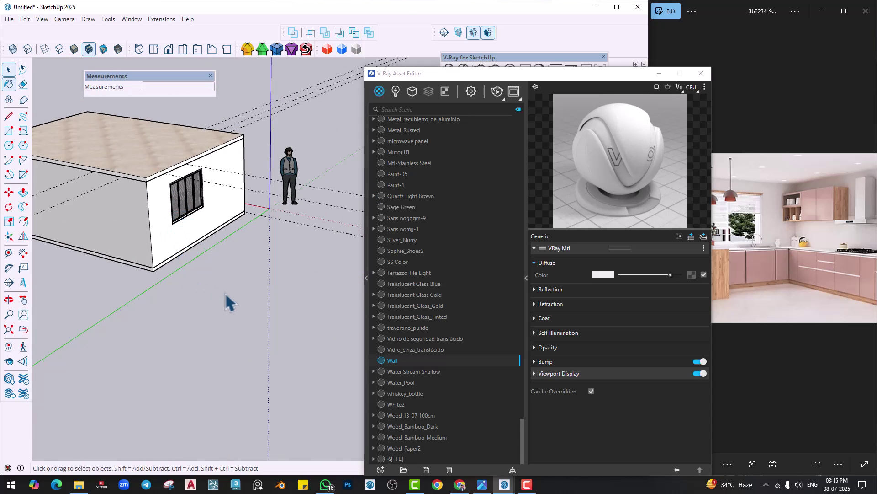
pyautogui.moveTo(155, 244); pyautogui.dragTo(299, 226, button='middle')
pyautogui.moveTo(196, 229)
pyautogui.mouseDown(button='middle')
pyautogui.moveTo(253, 231)
pyautogui.moveTo(289, 262)
pyautogui.mouseUp(button='middle')
pyautogui.click(9, 84)
pyautogui.click(212, 218)
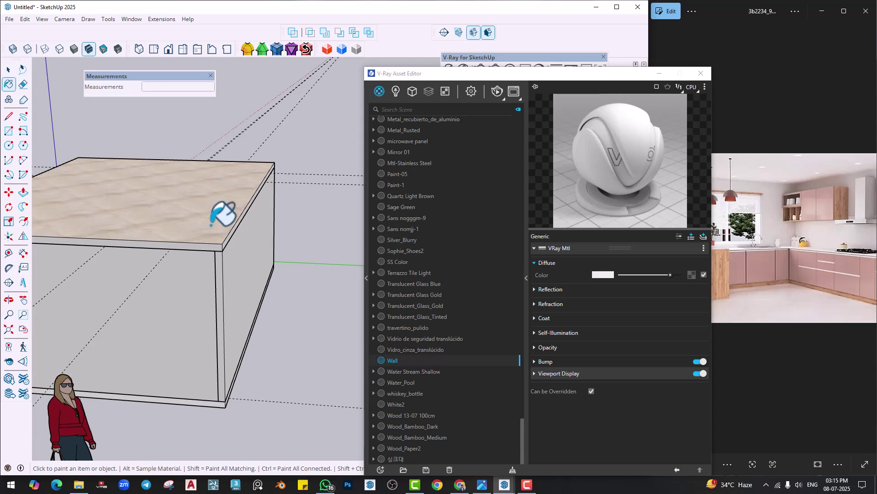
pyautogui.scroll(-2, 215, 224)
pyautogui.press('space')
pyautogui.scroll(-2, 235, 295)
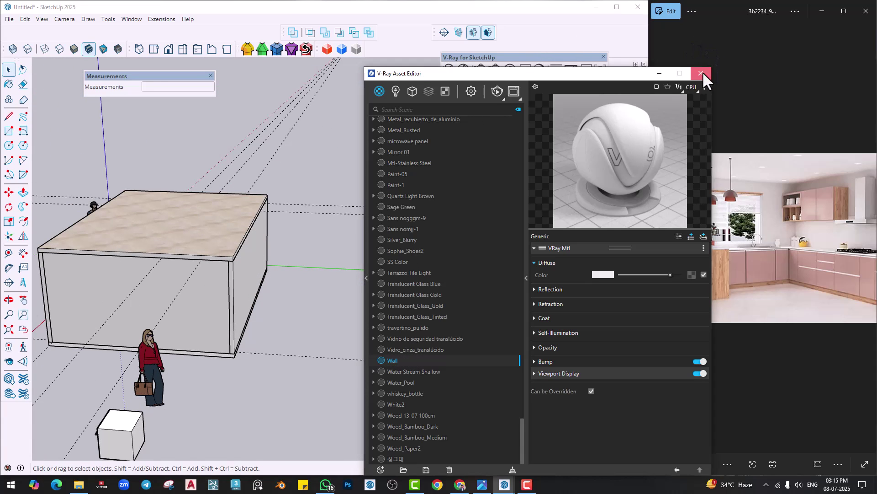
pyautogui.click(701, 73)
# Delete the group with the standing woman and the oven box outside the room.
pyautogui.moveTo(457, 238); pyautogui.dragTo(198, 124, button='middle')
pyautogui.scroll(-2, 199, 125)
pyautogui.click(342, 309)
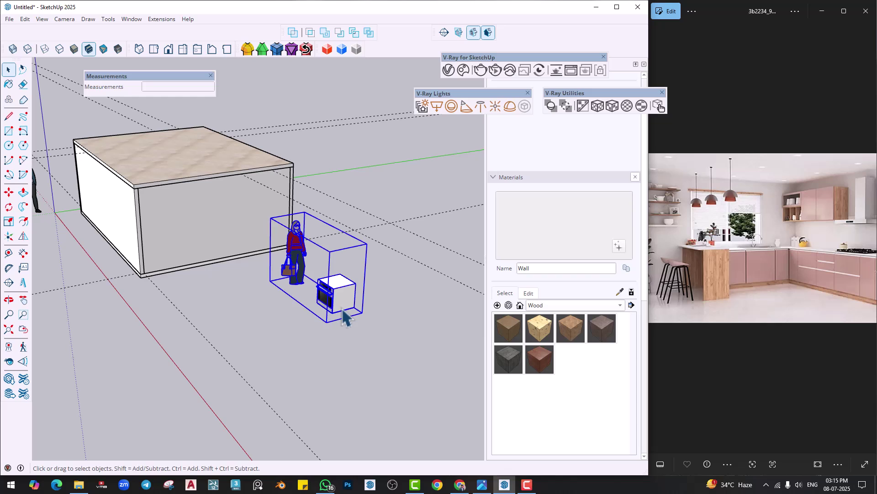
pyautogui.press('Delete')
# Place a section plane on the outer face of the room's grey end wall.
pyautogui.moveTo(150, 243); pyautogui.dragTo(380, 85, button='middle')
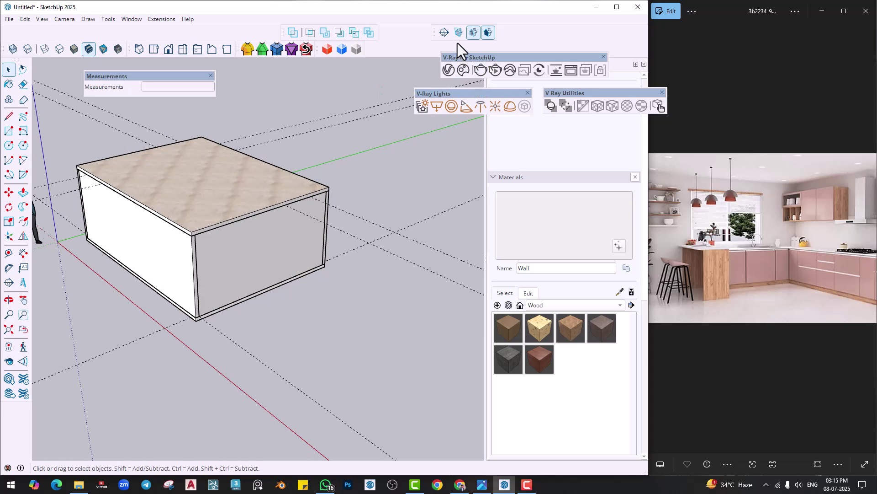
pyautogui.click(444, 32)
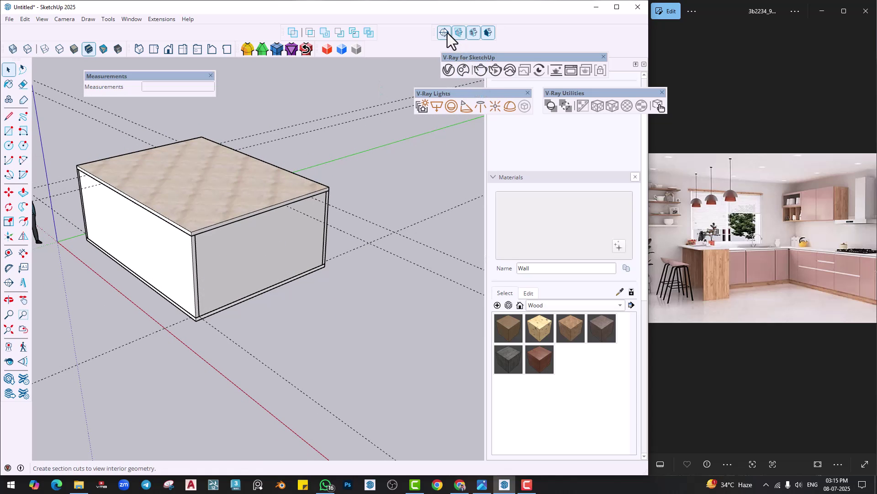
pyautogui.click(258, 261)
pyautogui.click(477, 264)
# Move the section plane inward past the end wall so the cut opens the kitchen interior.
pyautogui.click(336, 294)
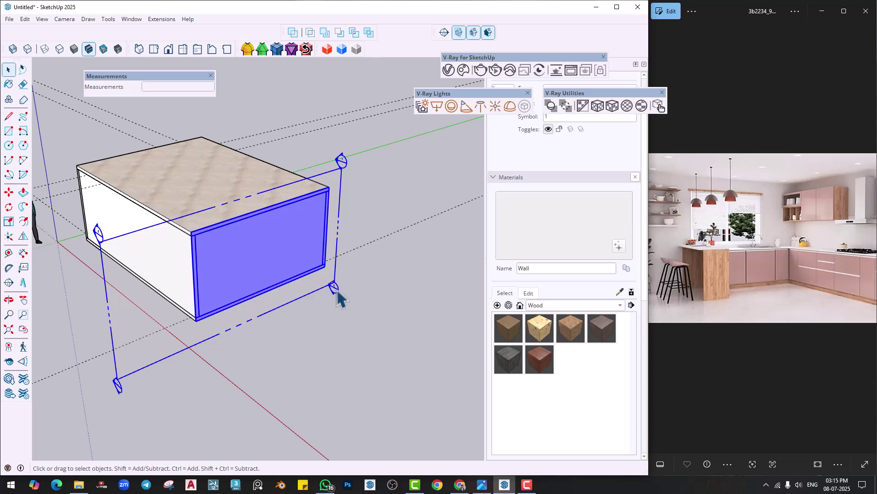
pyautogui.press('m')
pyautogui.click(338, 296)
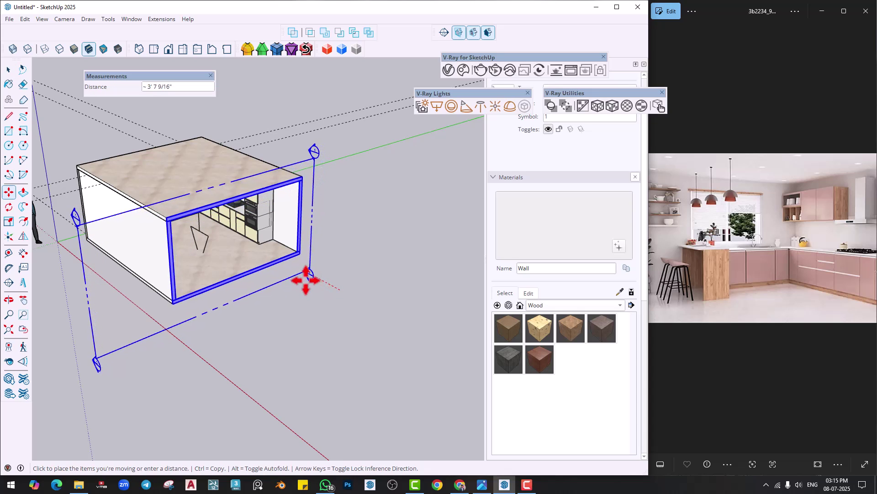
pyautogui.click(313, 285)
pyautogui.press('space')
# Turn on Safe Frame in the V-Ray render output settings and move the settings window aside.
pyautogui.scroll(3, 224, 252)
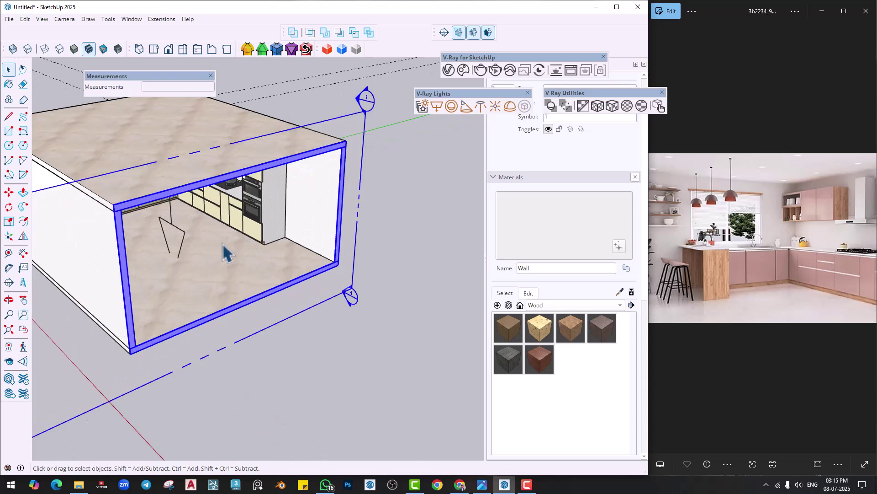
pyautogui.moveTo(224, 253); pyautogui.dragTo(440, 56, button='middle')
pyautogui.click(449, 67)
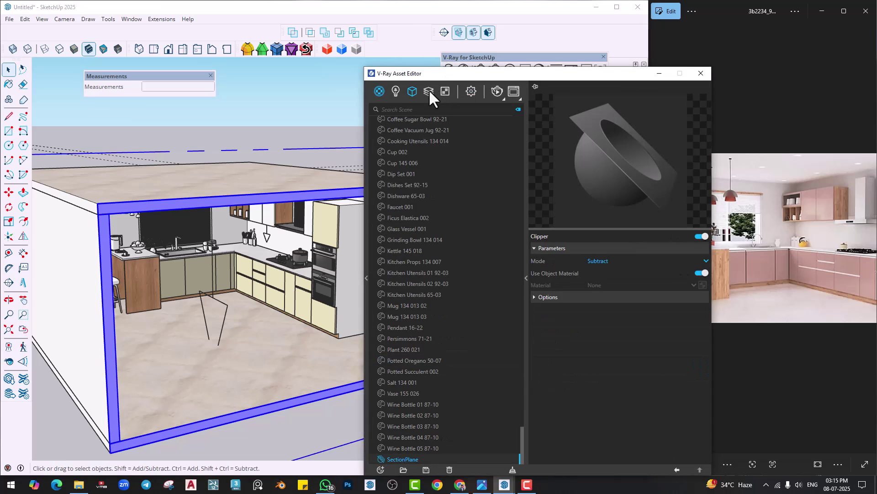
pyautogui.click(471, 89)
pyautogui.click(387, 137)
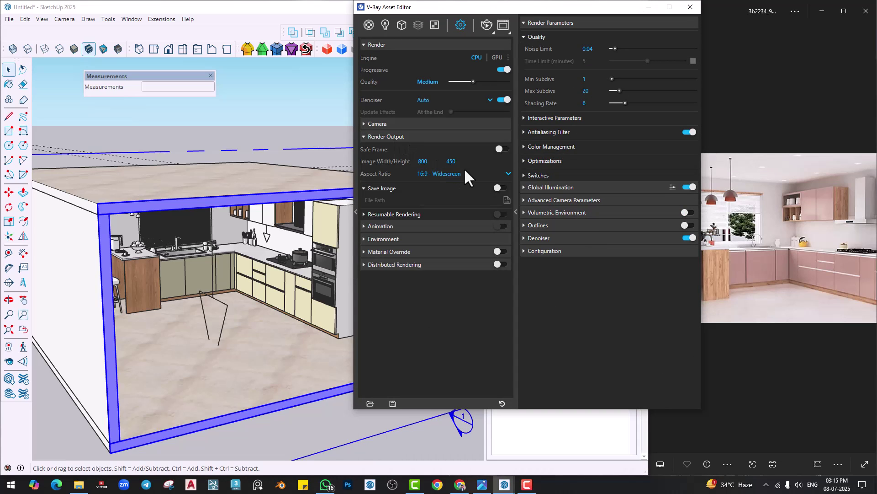
pyautogui.click(501, 150)
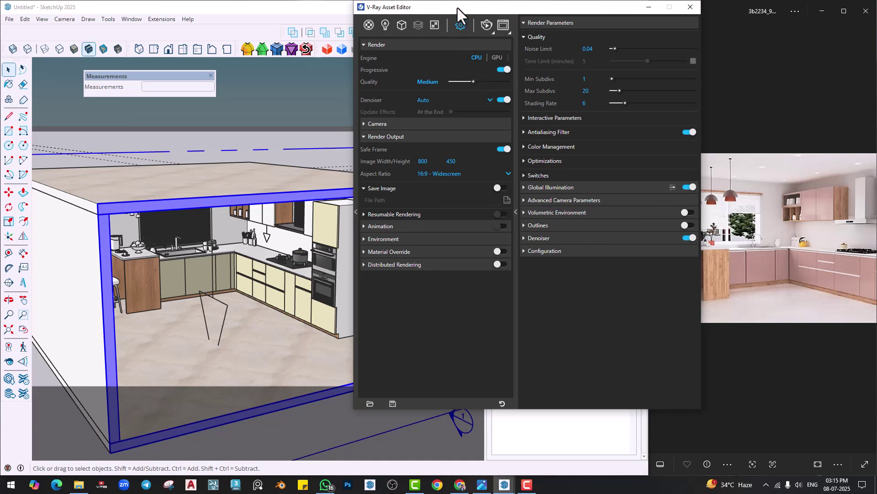
pyautogui.moveTo(457, 8); pyautogui.dragTo(547, 14)
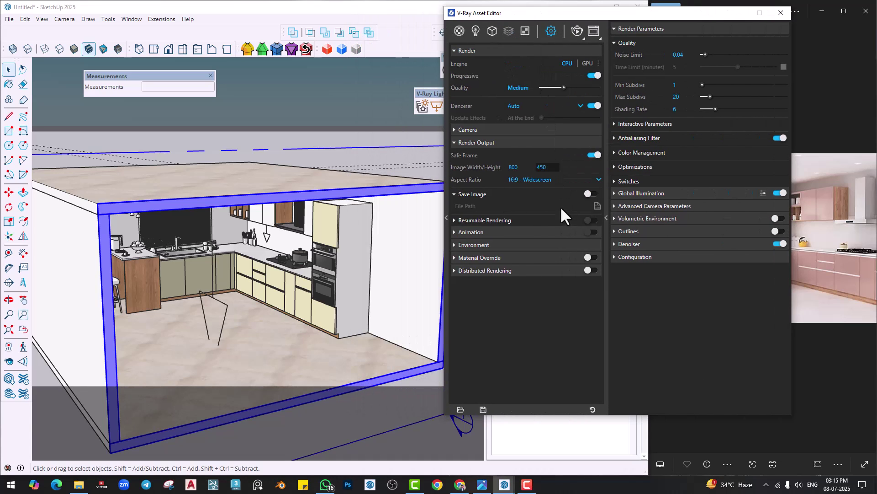
# Set the render aspect ratio to 4:3 - Picture and frame the kitchen corner from inside the room.
pyautogui.click(526, 179)
pyautogui.click(526, 213)
pyautogui.moveTo(325, 274); pyautogui.dragTo(322, 232, button='middle')
pyautogui.scroll(5, 258, 252)
pyautogui.moveTo(242, 254); pyautogui.dragTo(257, 247, button='middle')
pyautogui.scroll(1, 246, 272)
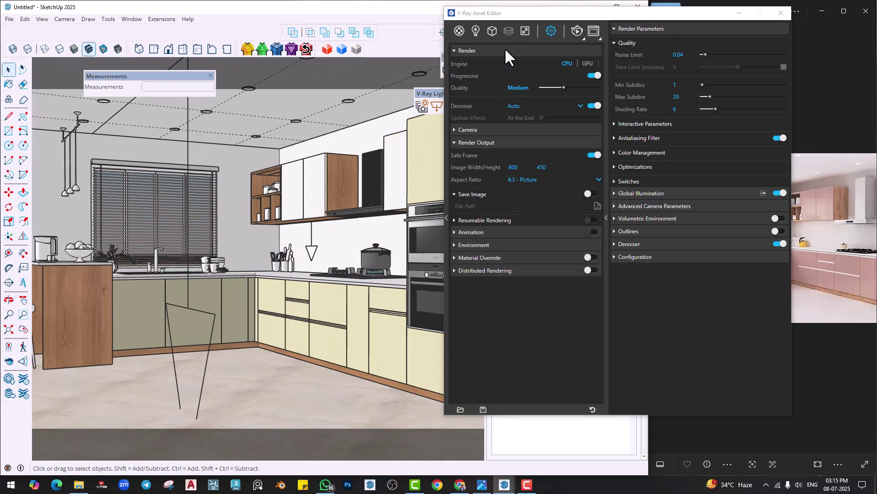
pyautogui.click(744, 12)
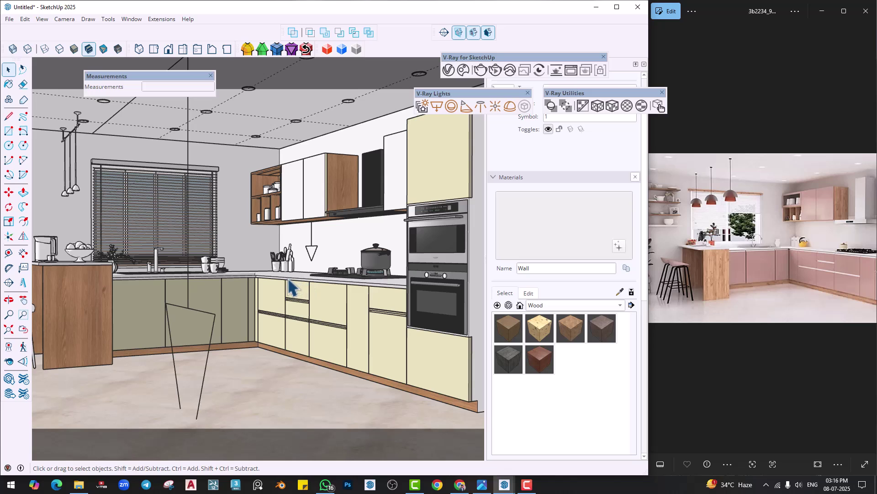
# Set the render output aspect ratio to 16:9 - Widescreen and minimize the V-Ray Asset Editor.
pyautogui.scroll(-2, 285, 283)
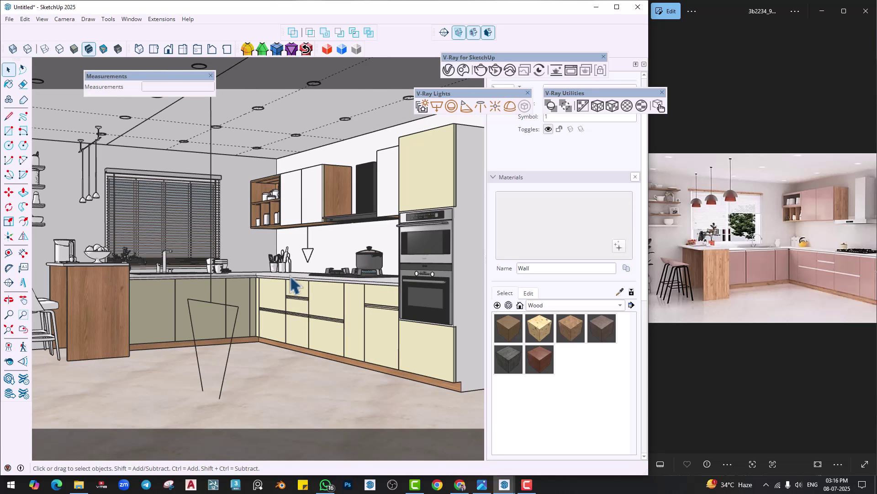
pyautogui.click(449, 70)
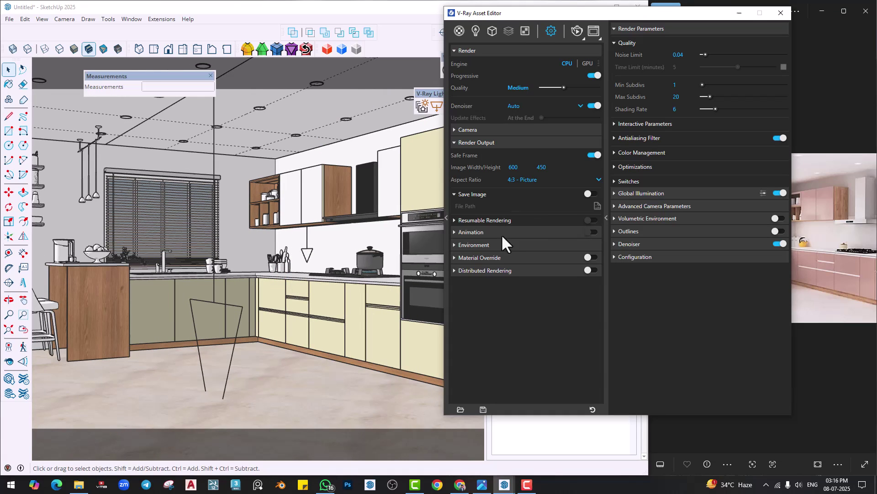
pyautogui.click(533, 180)
pyautogui.click(530, 206)
pyautogui.click(740, 14)
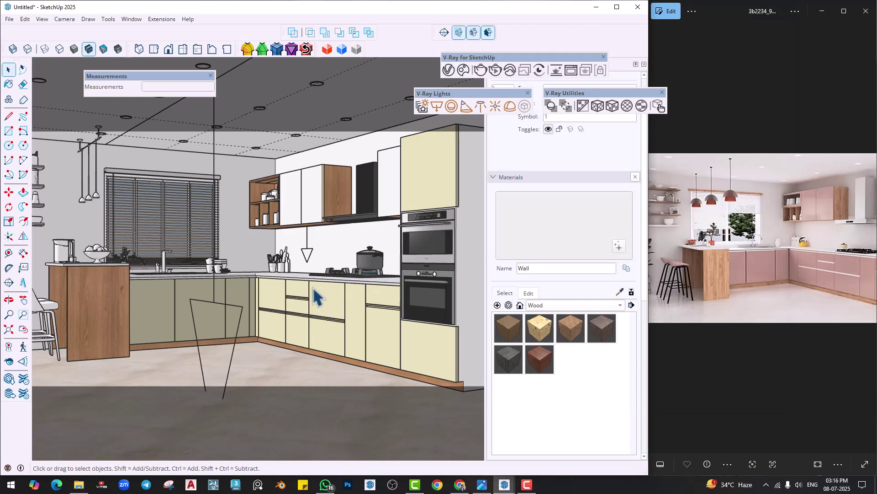
# Set the camera's field of view to 35 degrees and adjust the framing of the kitchen corner.
pyautogui.moveTo(319, 297); pyautogui.dragTo(308, 290, button='middle')
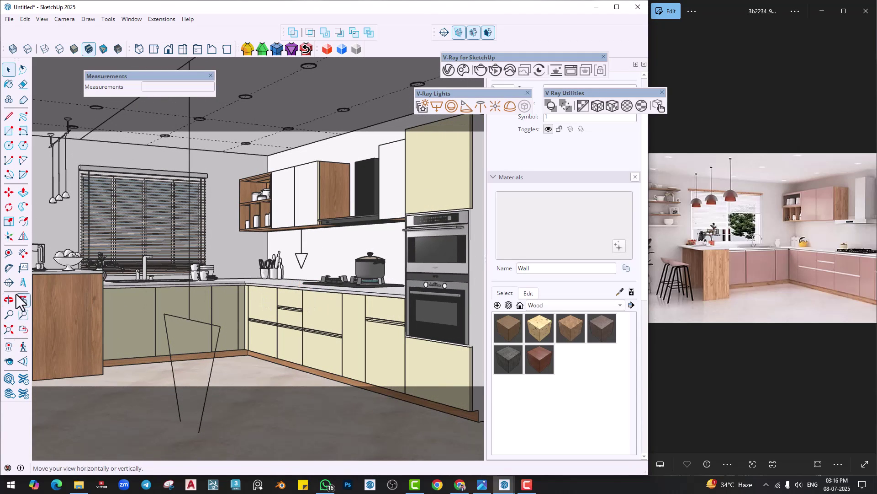
pyautogui.scroll(-3, 249, 233)
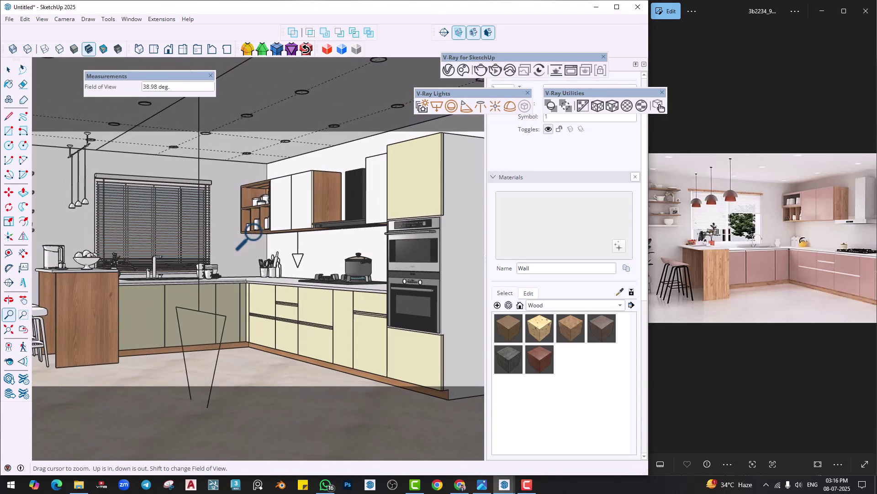
pyautogui.write('35')
pyautogui.press('Return')
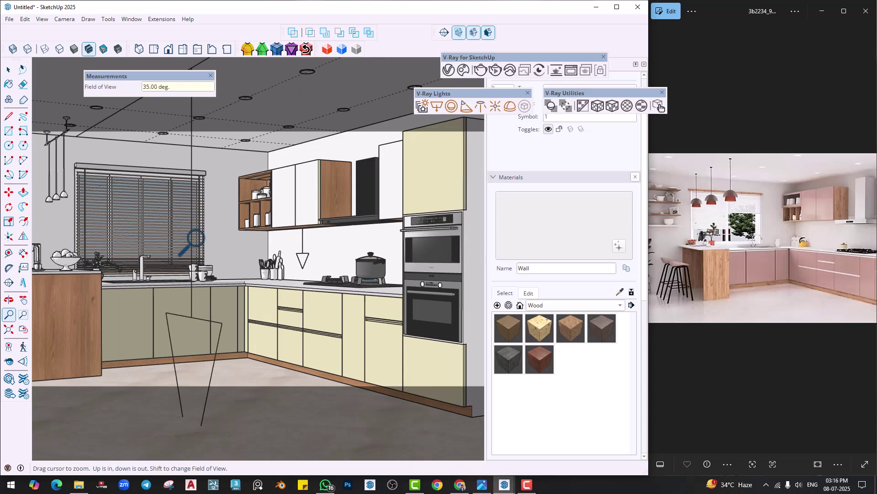
pyautogui.moveTo(193, 248); pyautogui.dragTo(193, 285)
pyautogui.keyDown('shift'); pyautogui.moveTo(192, 285); pyautogui.dragTo(210, 259, button='middle'); pyautogui.keyUp('shift')
pyautogui.scroll(2, 200, 267)
pyautogui.moveTo(205, 264); pyautogui.dragTo(197, 278)
# Rotate the section plane about 30° horizontally around a point on its lower edge, and deselect it.
pyautogui.moveTo(197, 275); pyautogui.dragTo(314, 325, button='middle')
pyautogui.scroll(-6, 219, 286)
pyautogui.press('space')
pyautogui.press('q')
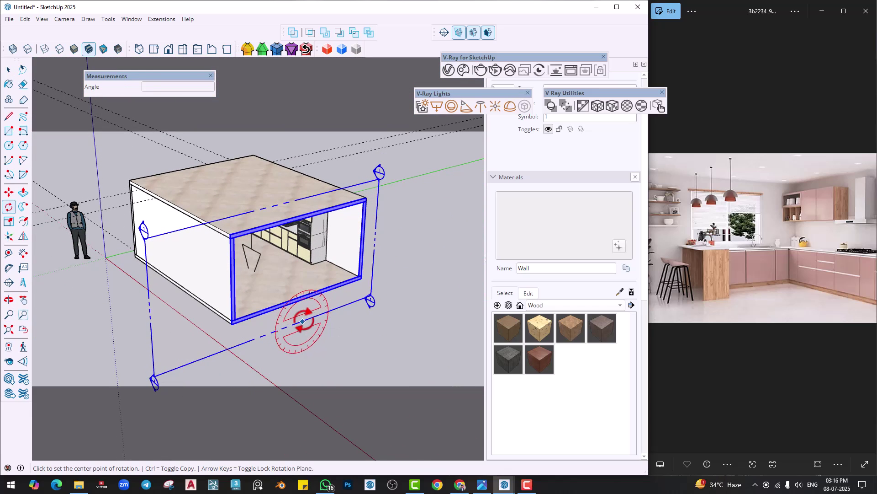
pyautogui.click(304, 320)
pyautogui.click(308, 322)
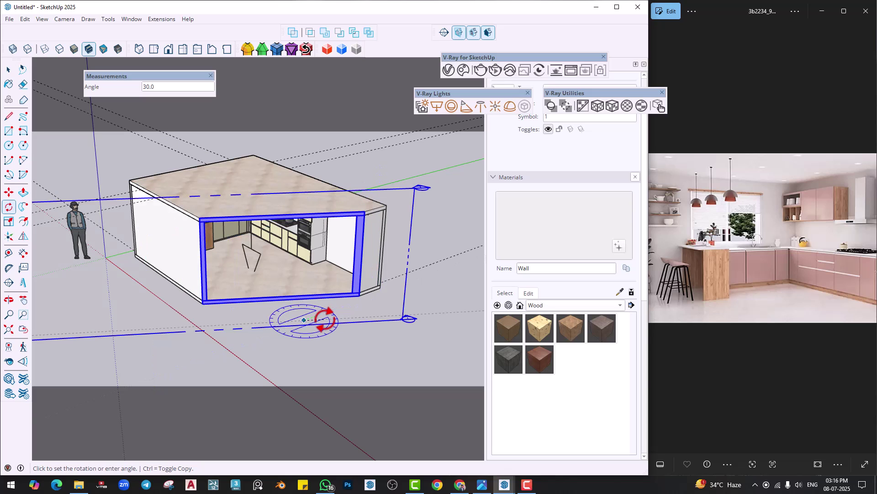
pyautogui.press('space')
pyautogui.click(314, 312)
# Frame the whole kitchen corner through the section opening, from the bar stools to the oven tower.
pyautogui.scroll(5, 288, 284)
pyautogui.moveTo(287, 279); pyautogui.dragTo(281, 205, button='middle')
pyautogui.scroll(4, 284, 300)
pyautogui.moveTo(266, 308)
pyautogui.mouseDown(button='middle')
pyautogui.moveTo(276, 294)
pyautogui.moveTo(248, 300)
pyautogui.moveTo(250, 307)
pyautogui.moveTo(222, 295)
pyautogui.moveTo(254, 289)
pyautogui.moveTo(284, 300)
pyautogui.moveTo(283, 284)
pyautogui.moveTo(270, 299)
pyautogui.mouseUp(button='middle')
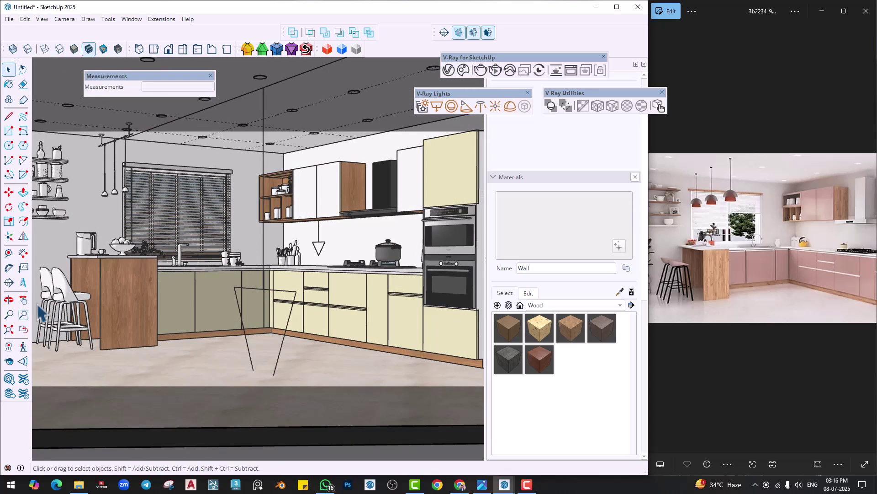
pyautogui.click(9, 315)
pyautogui.scroll(-1, 235, 254)
pyautogui.moveTo(242, 250)
pyautogui.mouseDown(button='middle')
pyautogui.moveTo(248, 243)
pyautogui.moveTo(249, 251)
pyautogui.mouseUp(button='middle')
pyautogui.moveTo(239, 254); pyautogui.dragTo(239, 248)
pyautogui.moveTo(238, 248); pyautogui.dragTo(237, 247, button='middle')
pyautogui.press('z')
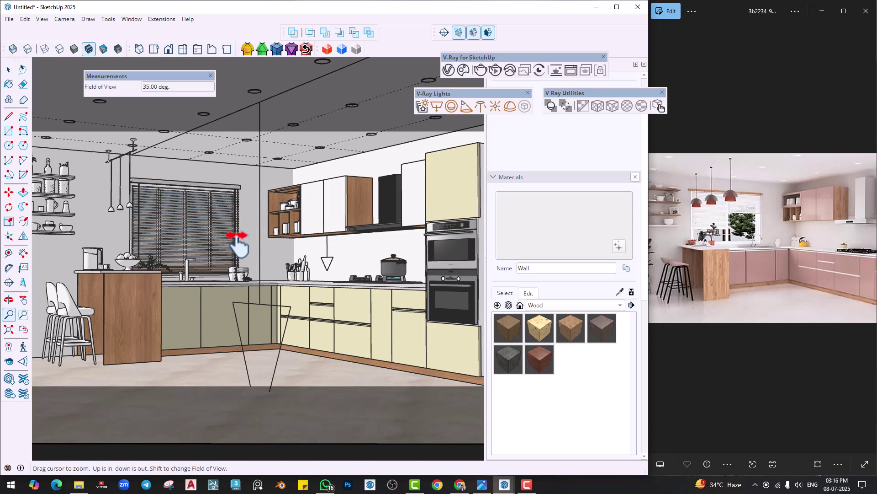
pyautogui.moveTo(232, 244); pyautogui.dragTo(232, 242)
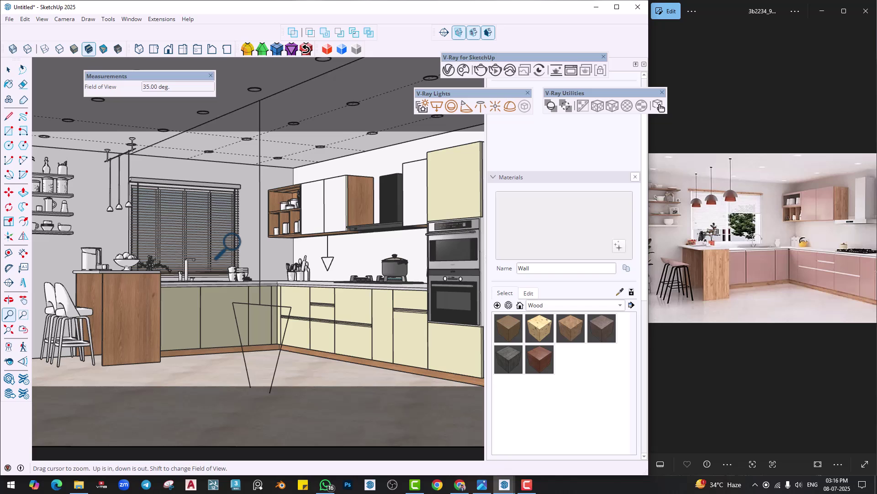
pyautogui.moveTo(232, 241)
pyautogui.mouseDown(button='middle')
pyautogui.moveTo(240, 253)
pyautogui.moveTo(232, 257)
pyautogui.mouseUp(button='middle')
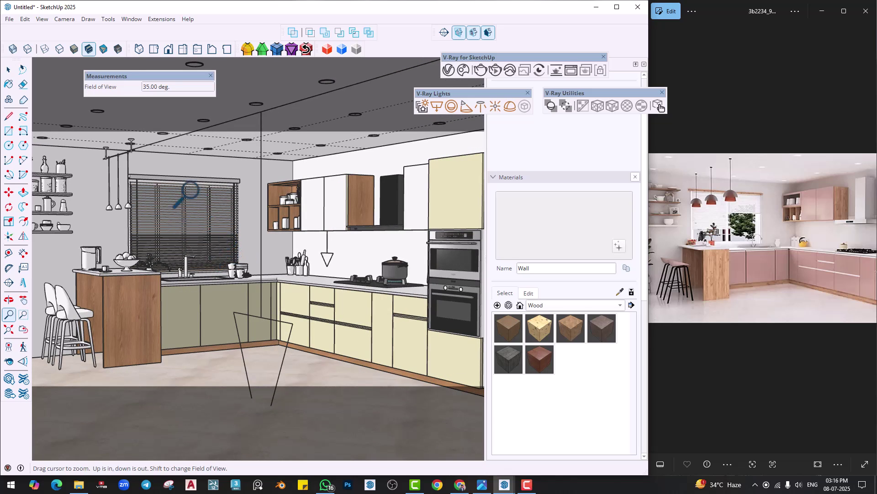
# Switch the camera to two-point perspective, center the kitchen in view, and shrink the reference photo to show it whole for comparison.
pyautogui.click(64, 19)
pyautogui.click(86, 84)
pyautogui.moveTo(250, 204)
pyautogui.mouseDown()
pyautogui.moveTo(254, 225)
pyautogui.moveTo(256, 199)
pyautogui.mouseUp()
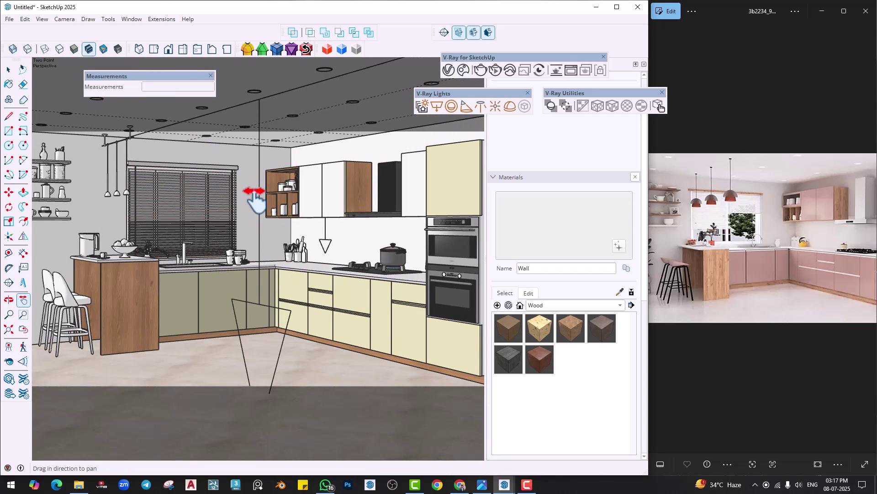
pyautogui.click(772, 230)
pyautogui.scroll(-3, 768, 230)
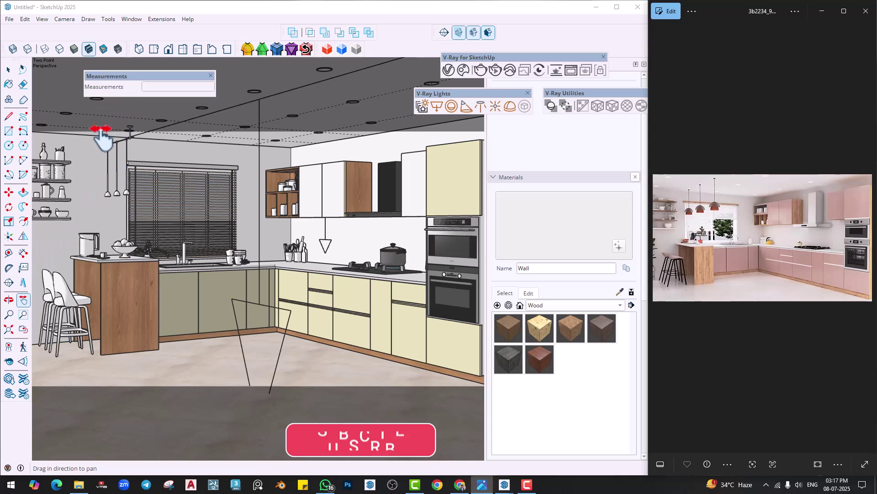
# Save the framed two-point perspective view as a new scene.
pyautogui.click(9, 315)
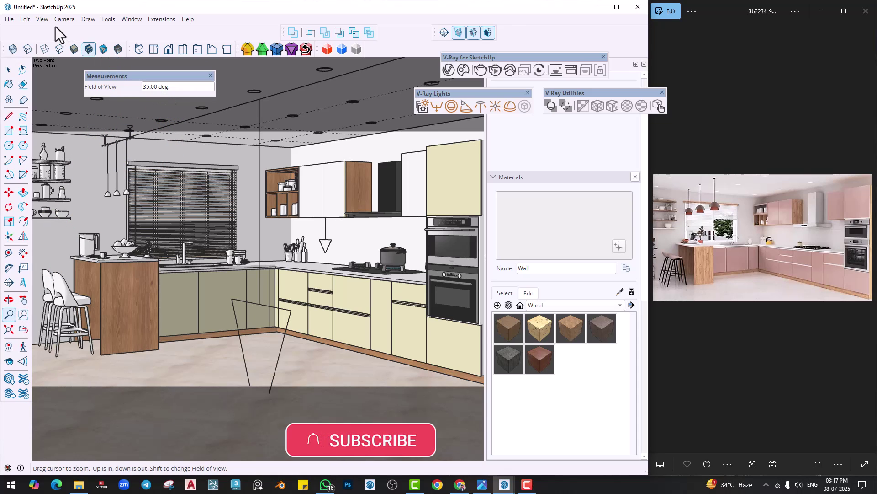
pyautogui.click(42, 19)
pyautogui.moveTo(71, 193)
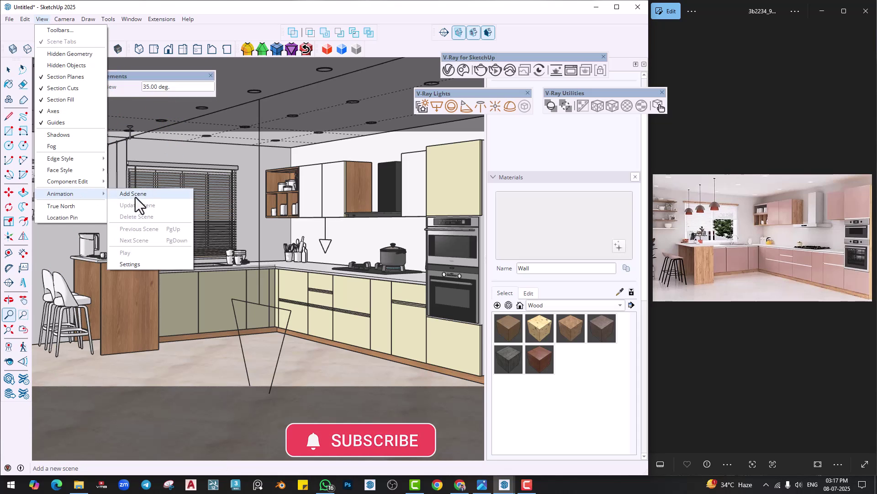
pyautogui.click(134, 194)
pyautogui.click(359, 286)
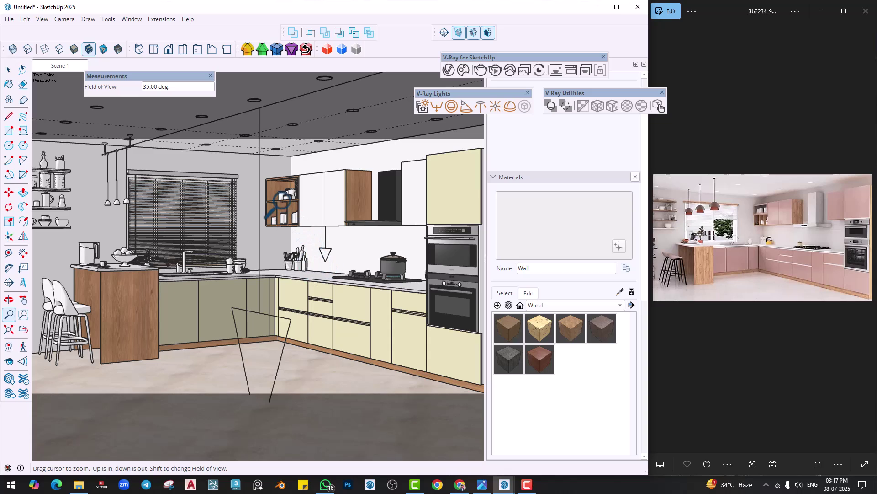
# Set the V-Ray render output width to 600 and start rendering the kitchen view.
pyautogui.click(449, 69)
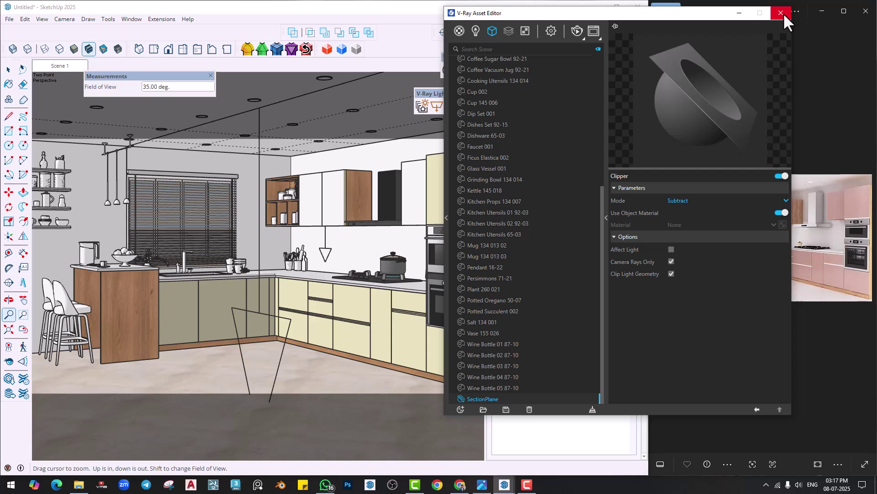
pyautogui.click(551, 31)
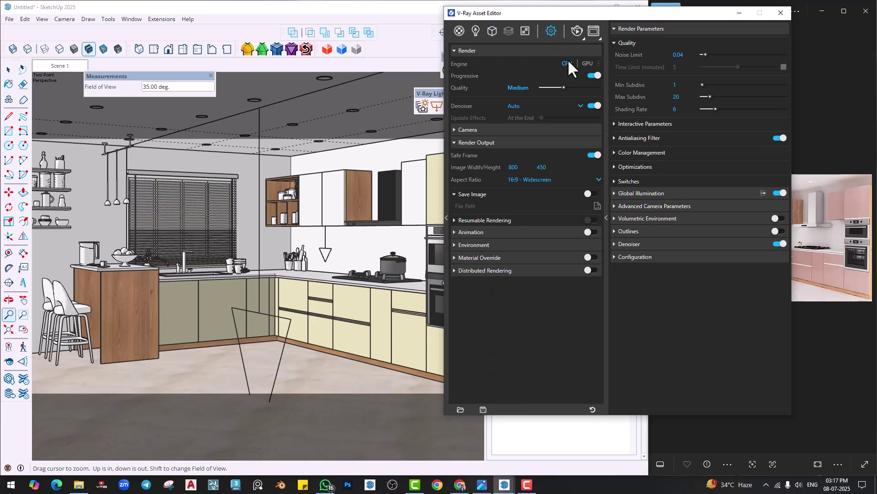
pyautogui.write('600')
pyautogui.press('Return')
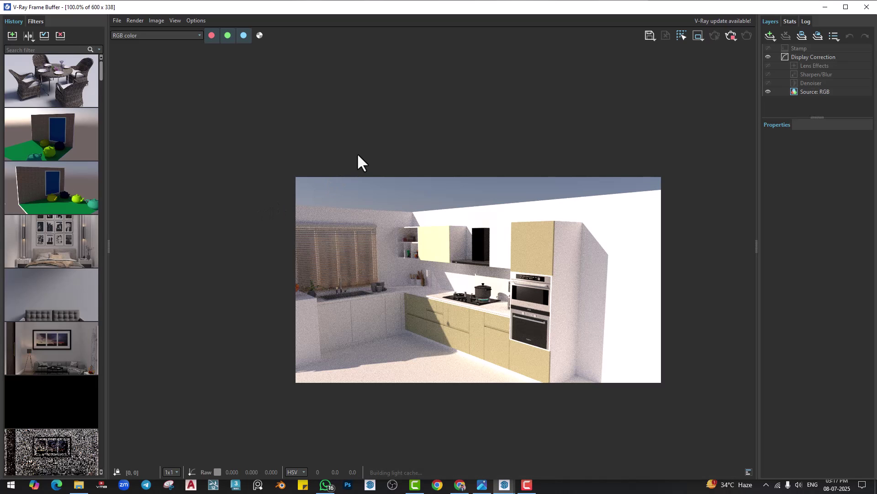
# Shrink the V-Ray Frame Buffer, collapse its side panels and place it beside the Asset Editor.
pyautogui.moveTo(467, 9); pyautogui.dragTo(220, 1)
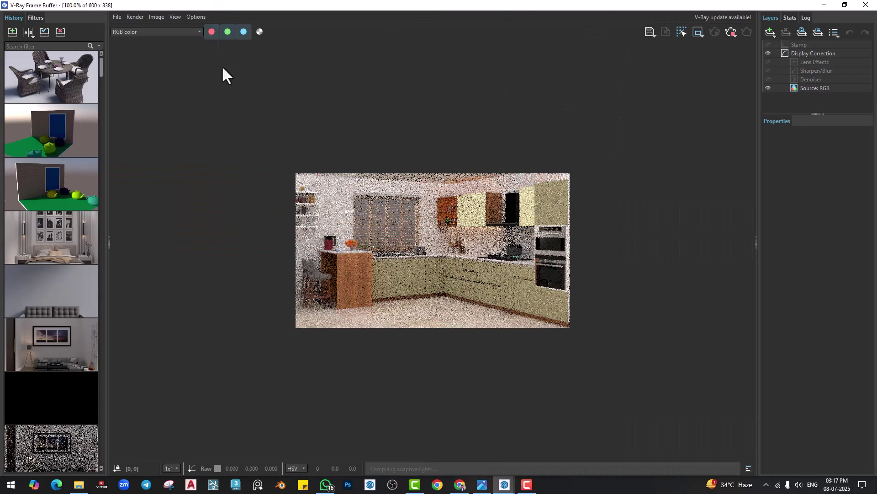
pyautogui.moveTo(441, 9); pyautogui.dragTo(270, 14)
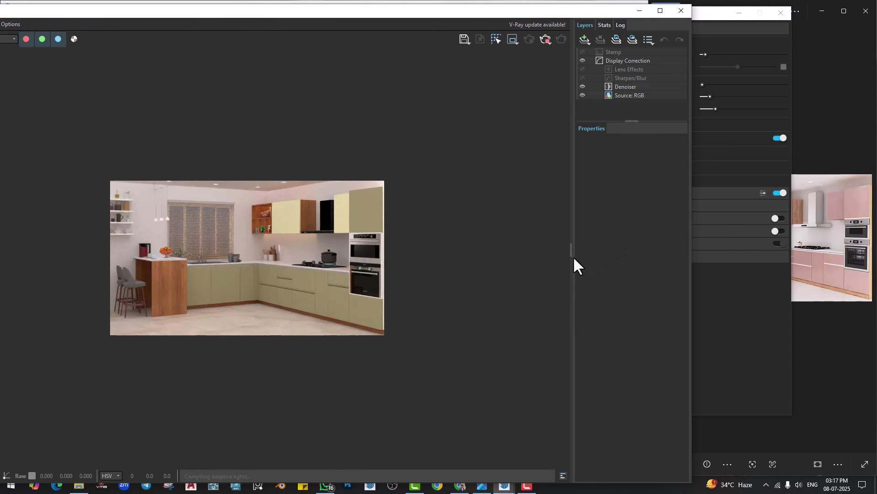
pyautogui.moveTo(574, 261); pyautogui.dragTo(699, 243)
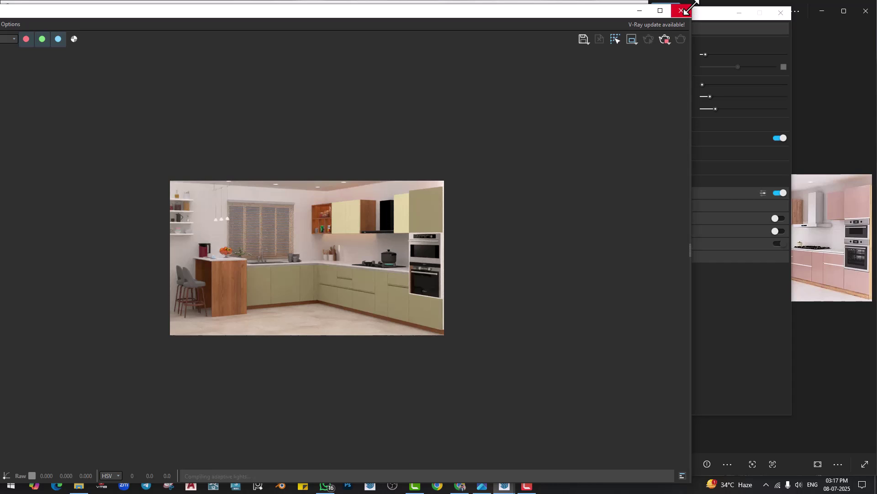
pyautogui.moveTo(689, 8); pyautogui.dragTo(215, 272)
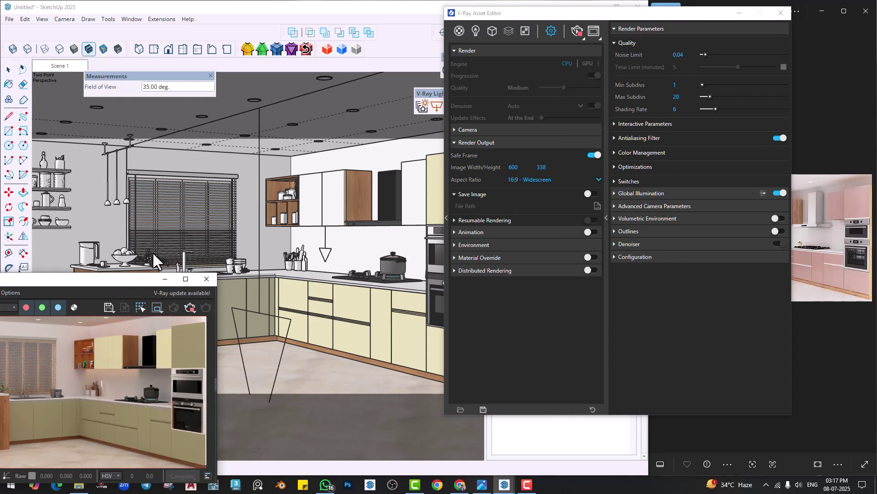
pyautogui.moveTo(116, 276)
pyautogui.mouseDown()
pyautogui.moveTo(284, 198)
pyautogui.moveTo(288, 207)
pyautogui.mouseUp()
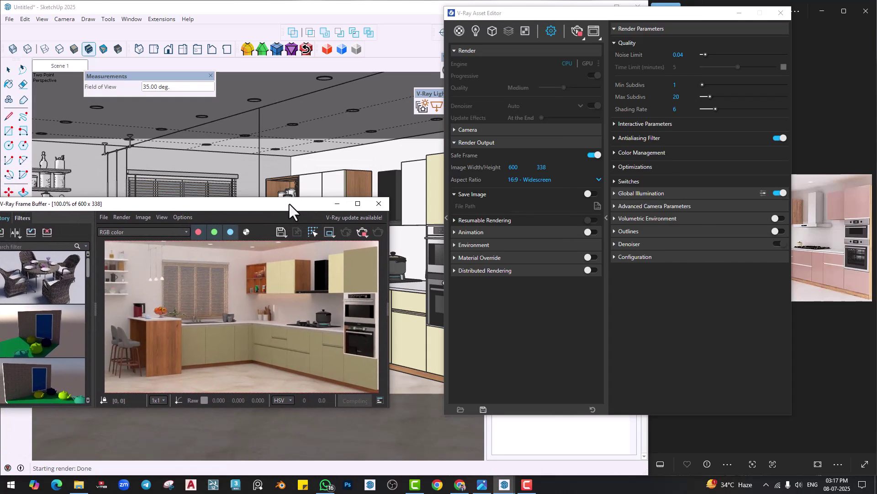
pyautogui.click(96, 315)
pyautogui.moveTo(208, 209); pyautogui.dragTo(207, 220)
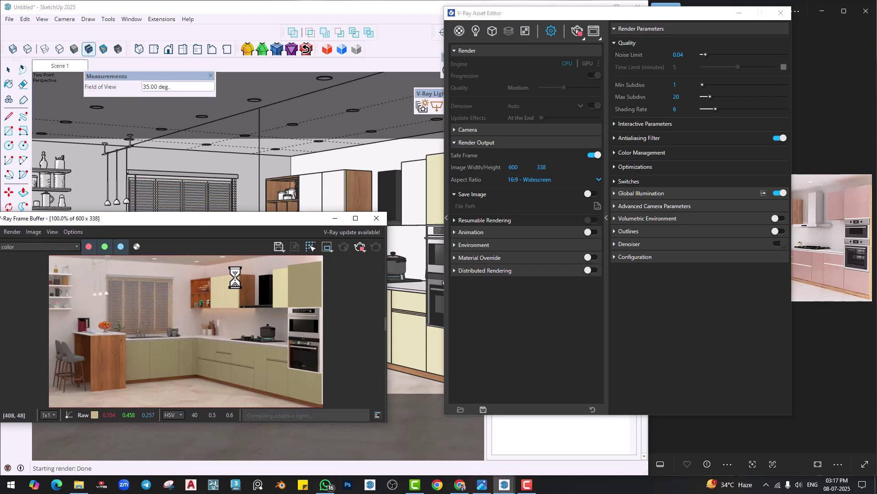
# Turn on custom orientation for SunLight and set its vertical angle to about 28°.
pyautogui.click(475, 31)
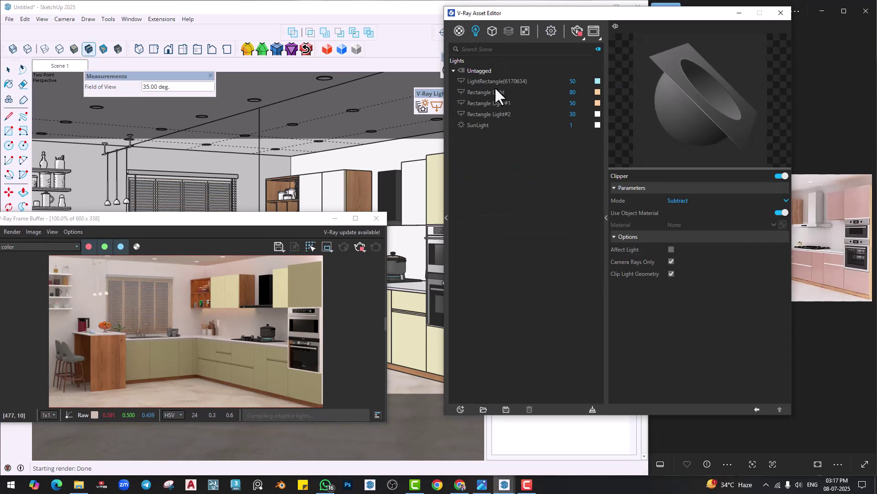
pyautogui.click(478, 125)
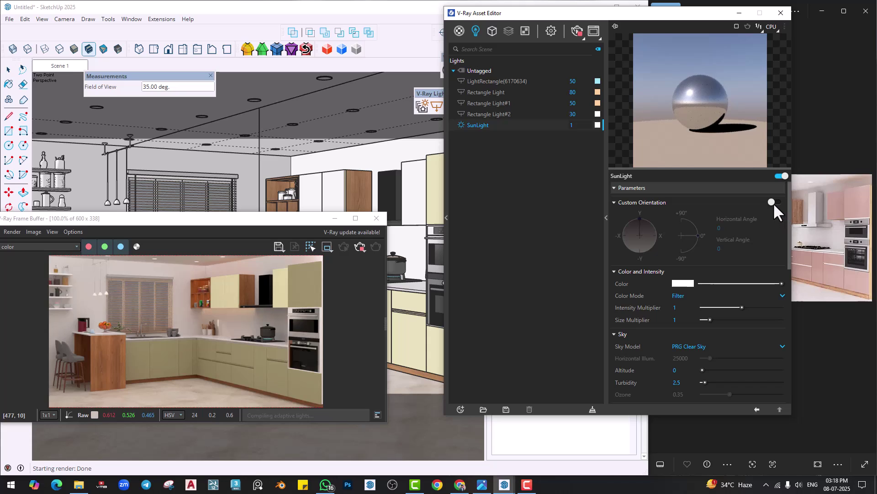
pyautogui.click(775, 202)
pyautogui.moveTo(696, 234); pyautogui.dragTo(695, 227)
# Set SunLight's color mode to Direct and its intensity multiplier to 2.
pyautogui.click(685, 297)
pyautogui.click(685, 304)
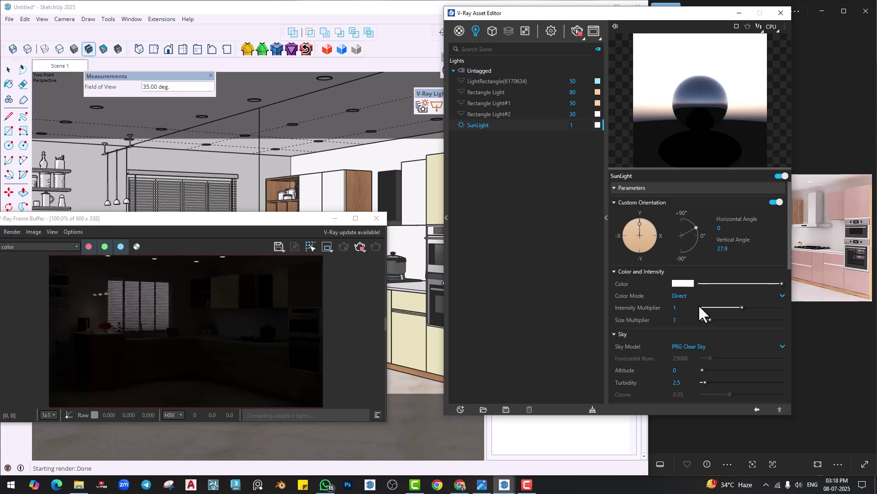
pyautogui.write('2')
pyautogui.press('Return')
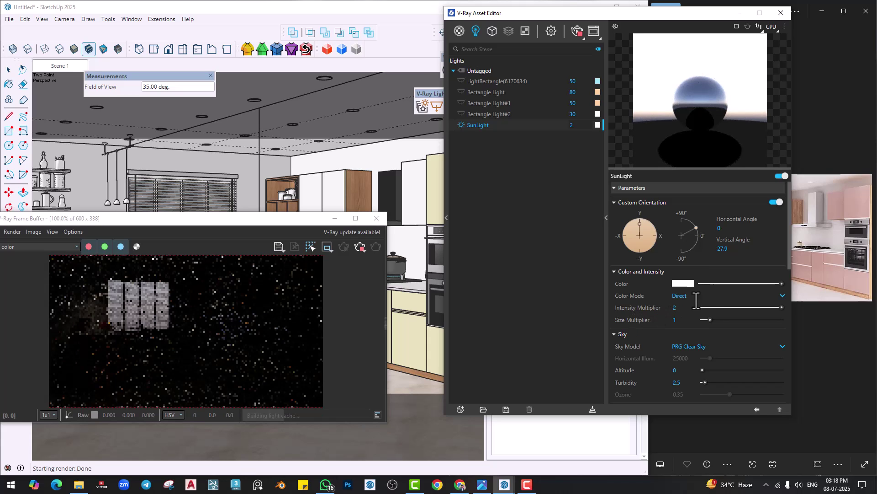
# Rotate SunLight's custom orientation to a horizontal angle of about 231°.
pyautogui.click(648, 229)
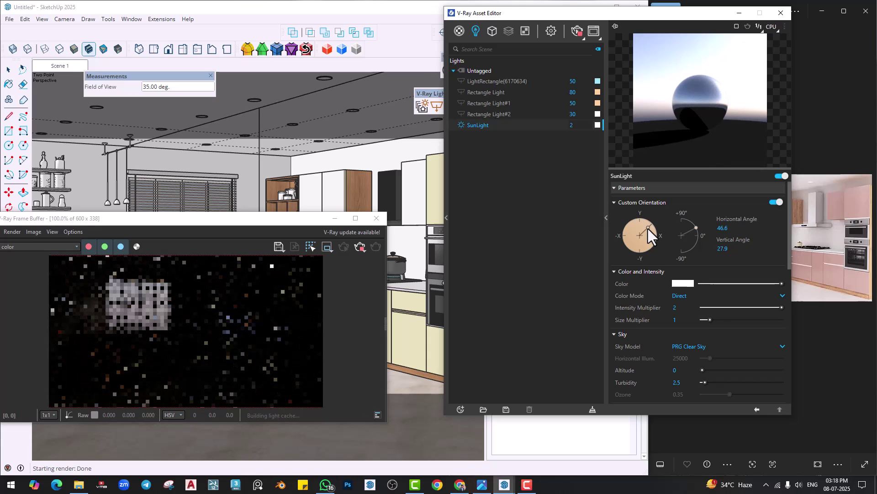
pyautogui.click(649, 243)
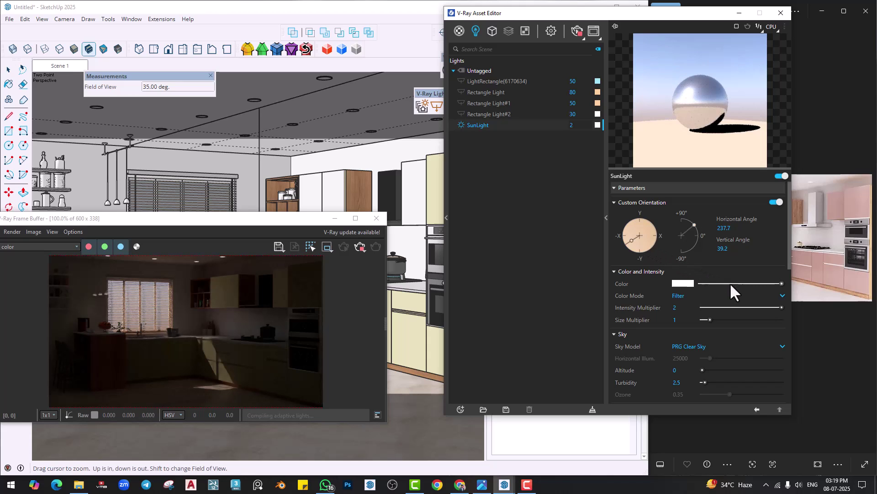
pyautogui.click(629, 243)
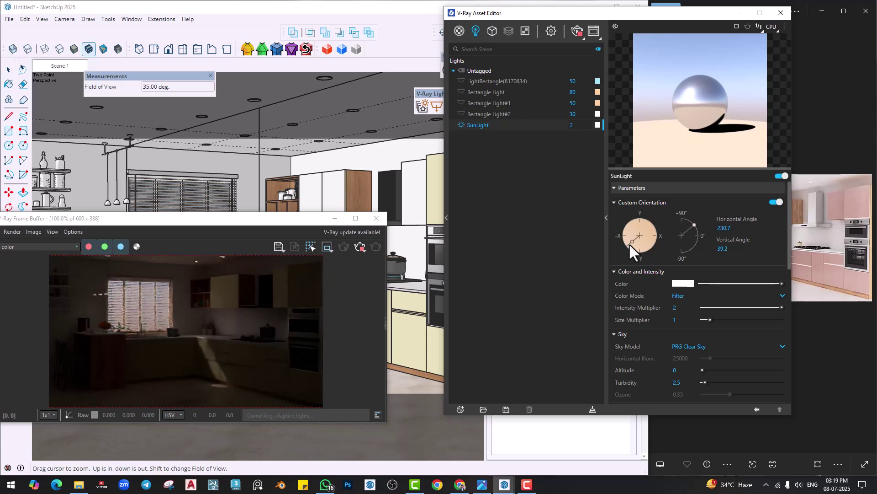
# Set SunLight's intensity multiplier to 3 and its color mode to Override.
pyautogui.click(686, 308)
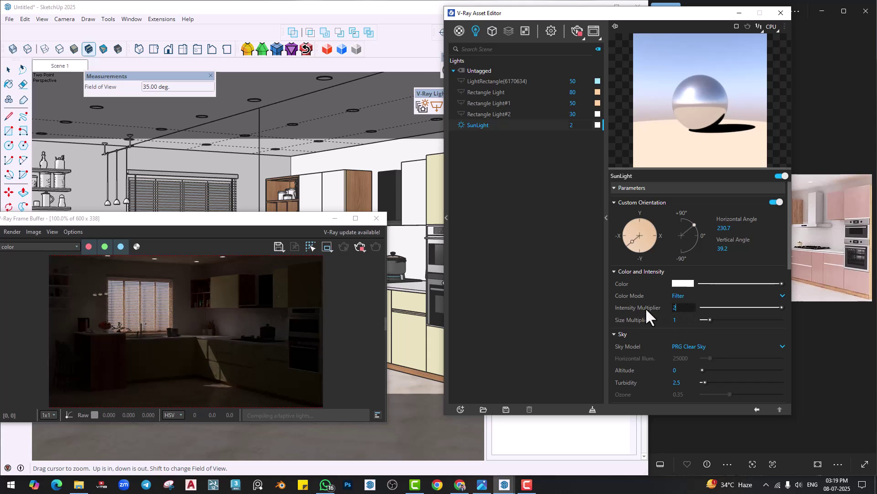
pyautogui.write('3')
pyautogui.press('Return')
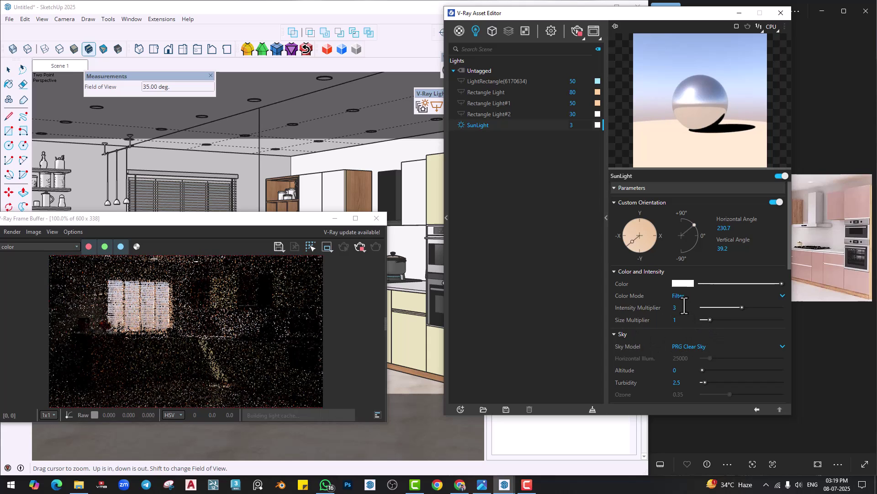
pyautogui.click(676, 296)
pyautogui.click(680, 331)
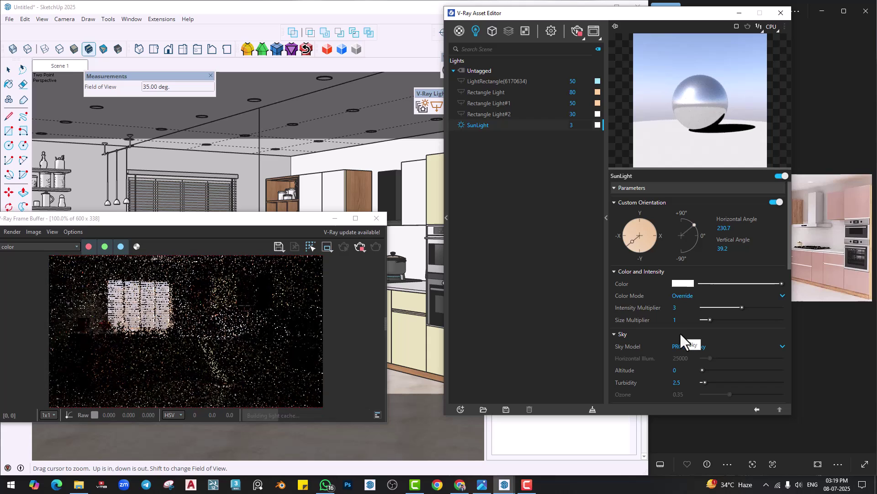
# Set SunLight's size multiplier to 50.
pyautogui.click(679, 319)
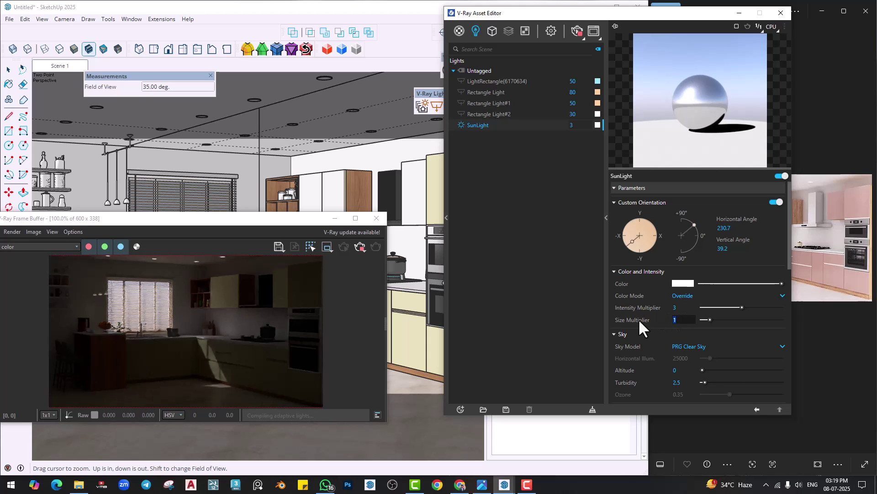
pyautogui.write('50')
pyautogui.press('Return')
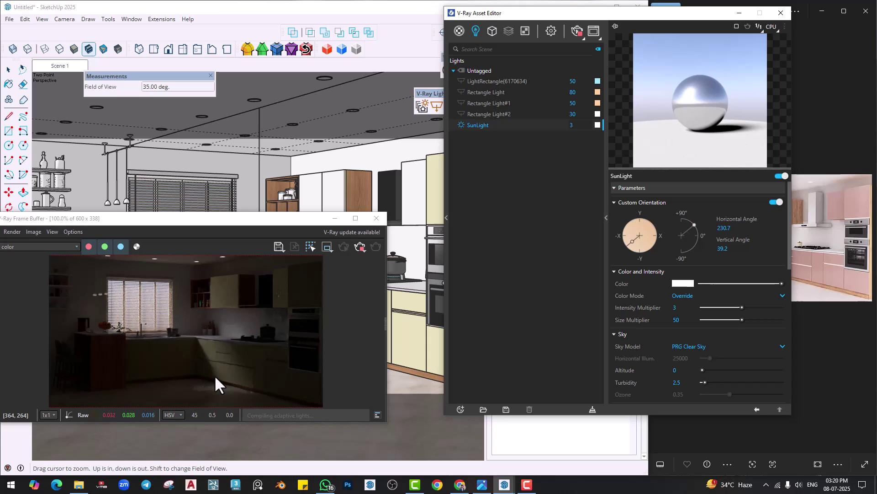
# Stop the render and close the V-Ray Frame Buffer and the Asset Editor.
pyautogui.click(358, 248)
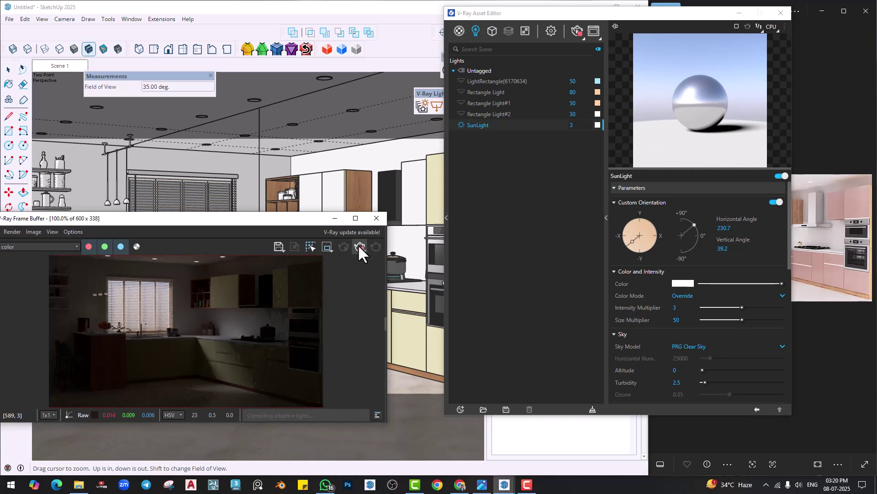
pyautogui.click(377, 218)
pyautogui.click(785, 17)
# Draw a V-Ray rectangle light over the kitchen window on the outside of the wall.
pyautogui.scroll(-6, 322, 300)
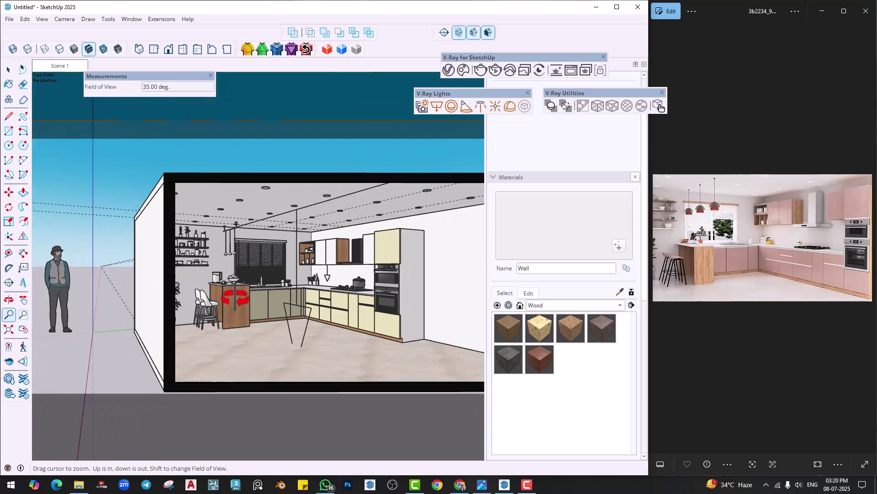
pyautogui.moveTo(235, 297)
pyautogui.mouseDown(button='middle')
pyautogui.moveTo(400, 325)
pyautogui.moveTo(462, 318)
pyautogui.mouseUp(button='middle')
pyautogui.scroll(2, 215, 280)
pyautogui.scroll(4, 216, 277)
pyautogui.moveTo(198, 278)
pyautogui.mouseDown(button='middle')
pyautogui.moveTo(206, 296)
pyautogui.moveTo(243, 259)
pyautogui.mouseUp(button='middle')
pyautogui.click(437, 106)
pyautogui.scroll(2, 114, 252)
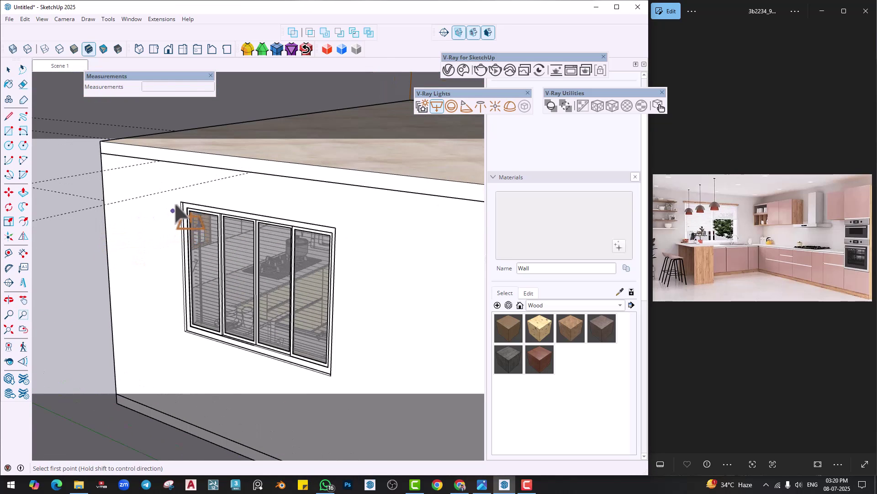
pyautogui.moveTo(175, 198); pyautogui.dragTo(276, 299, button='middle')
pyautogui.click(275, 393)
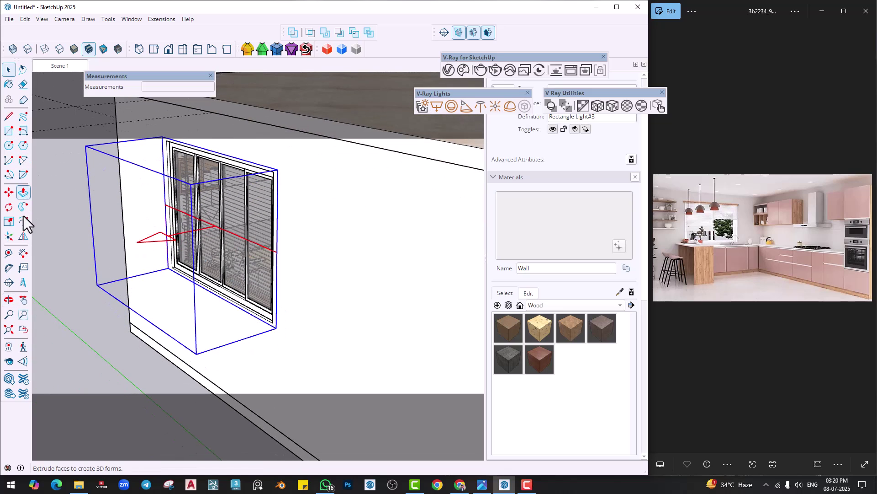
# Flip the new window rectangle light so it points into the room.
pyautogui.click(24, 236)
pyautogui.click(230, 319)
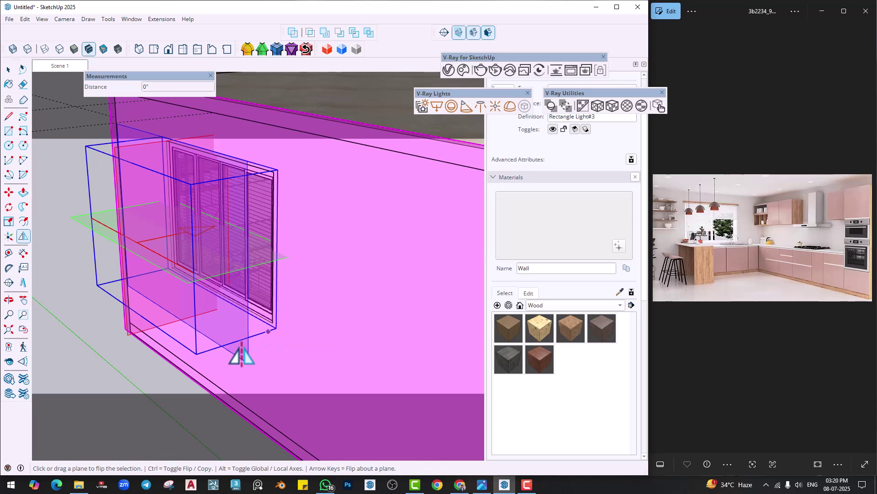
# Move the flipped window rectangle light about 1' 11 7/16" along the red axis, back over the window opening.
pyautogui.scroll(1, 239, 354)
pyautogui.press('m')
pyautogui.click(190, 352)
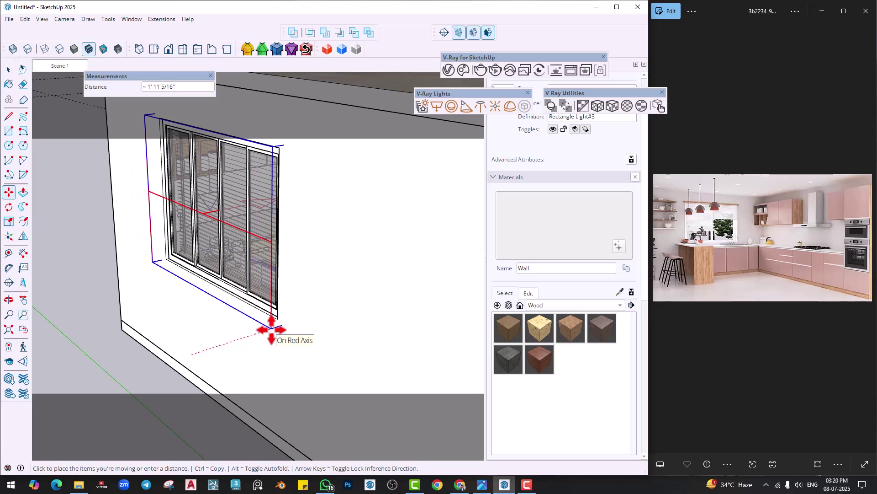
pyautogui.click(271, 327)
# Make Rectangle Light#3 invisible and set its directionality to 0.52.
pyautogui.click(659, 106)
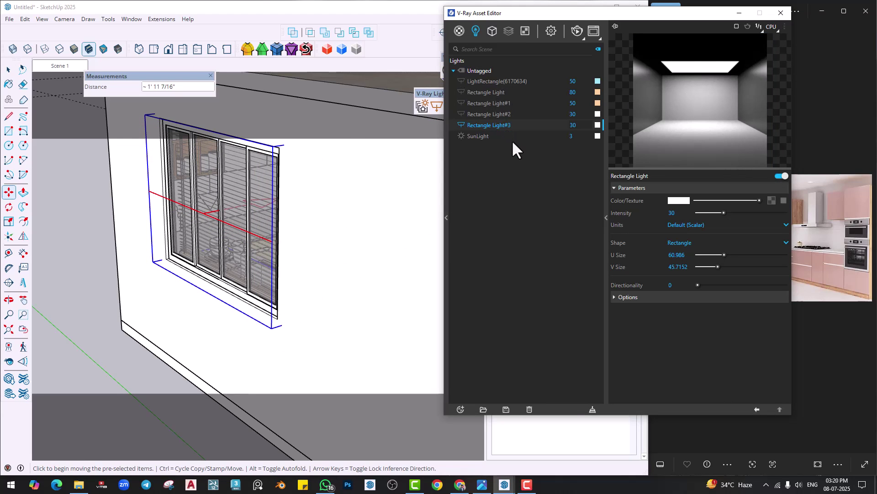
pyautogui.click(639, 297)
pyautogui.moveTo(698, 285); pyautogui.dragTo(740, 285)
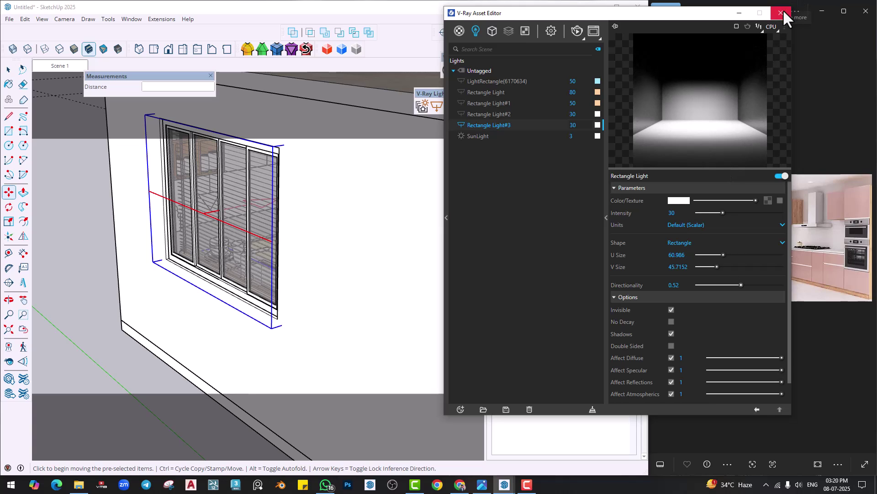
# Rotate the window rectangle light about 11 degrees around its lower corner so its upper edge tilts away from the window.
pyautogui.moveTo(231, 195); pyautogui.dragTo(237, 240, button='middle')
pyautogui.press('q')
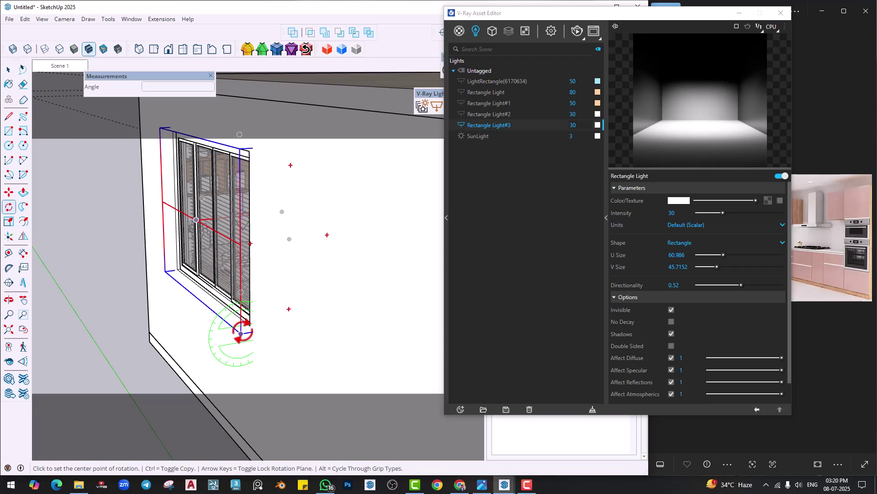
pyautogui.click(241, 334)
pyautogui.click(238, 147)
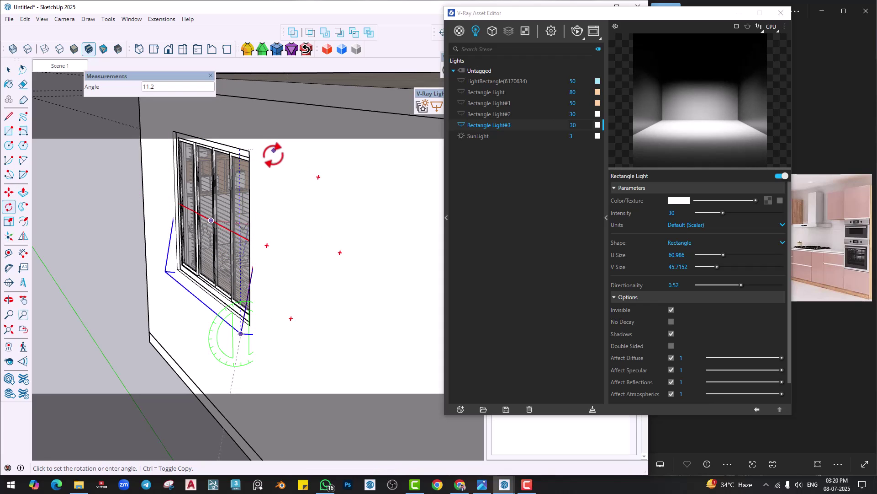
pyautogui.click(274, 152)
# Move the tilted window light outward so it clears the outside face of the wall.
pyautogui.press('m')
pyautogui.scroll(1, 299, 337)
pyautogui.click(284, 346)
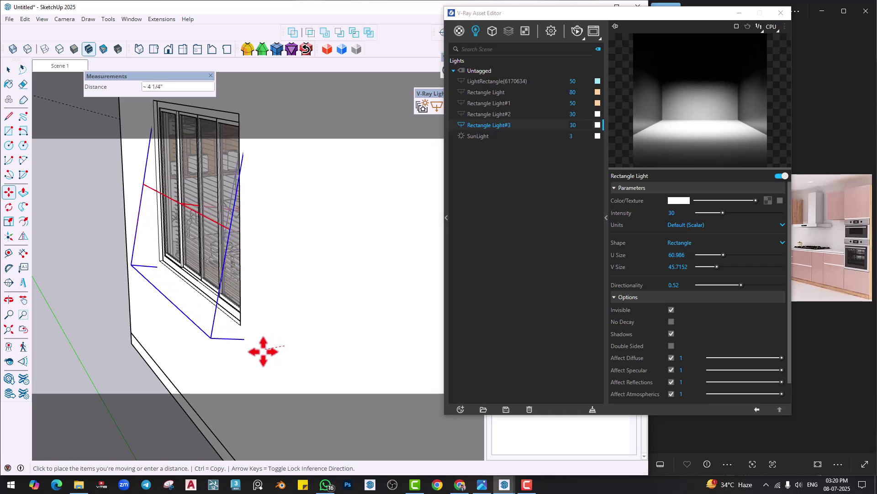
pyautogui.press('space')
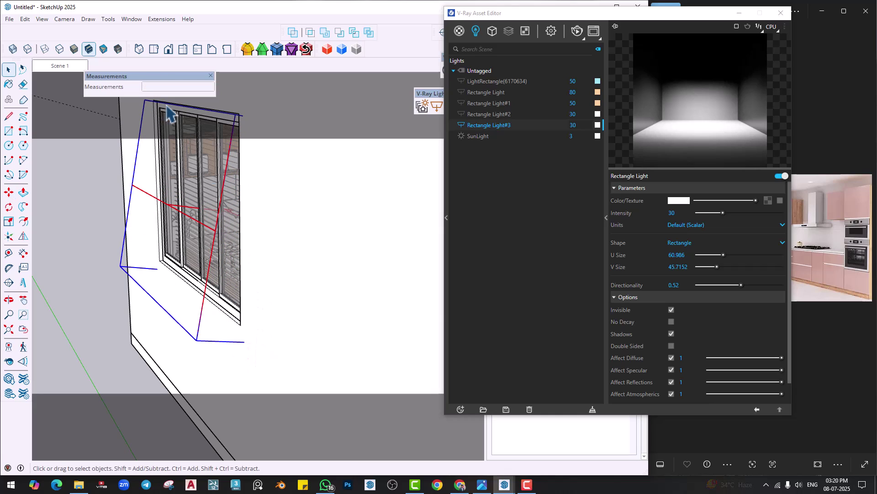
# Return to Scene 1 and disable scene transitions in the model's animation settings.
pyautogui.click(66, 67)
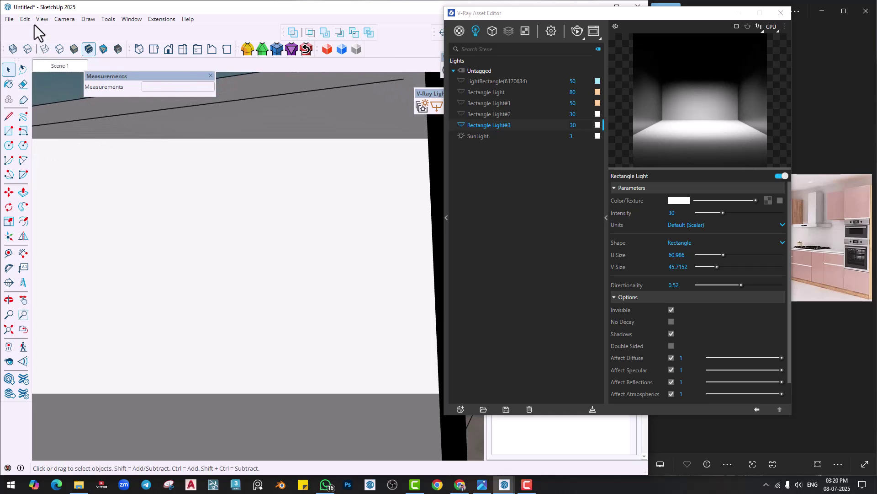
pyautogui.click(42, 18)
pyautogui.moveTo(68, 193)
pyautogui.click(137, 259)
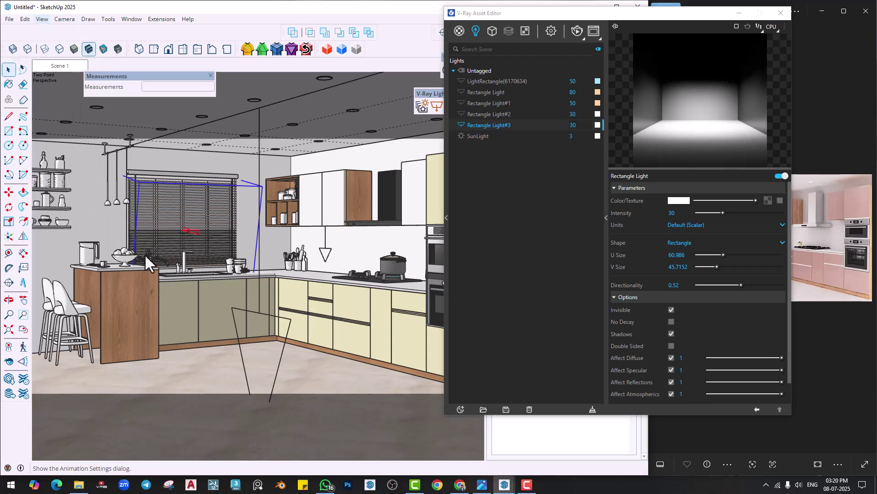
pyautogui.click(318, 122)
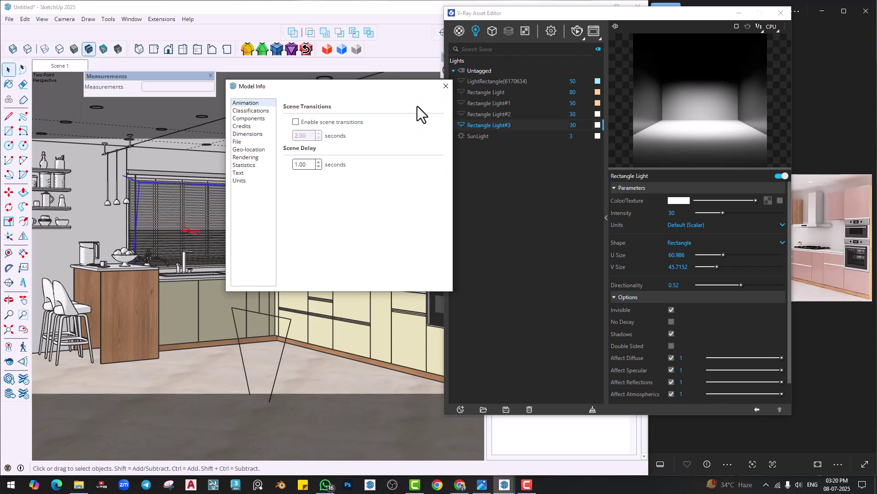
pyautogui.click(446, 87)
# Start the interactive render and set Rectangle Light#3's intensity to 80.
pyautogui.click(577, 32)
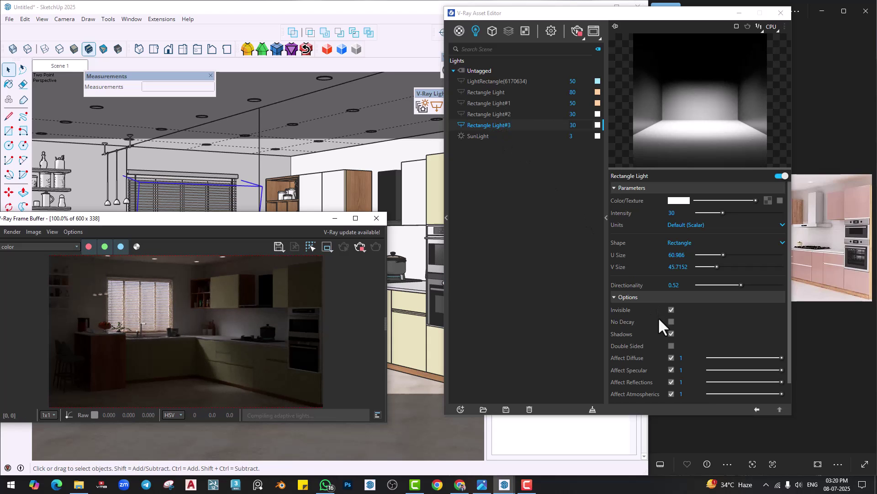
pyautogui.moveTo(679, 214); pyautogui.dragTo(643, 216)
pyautogui.write('80')
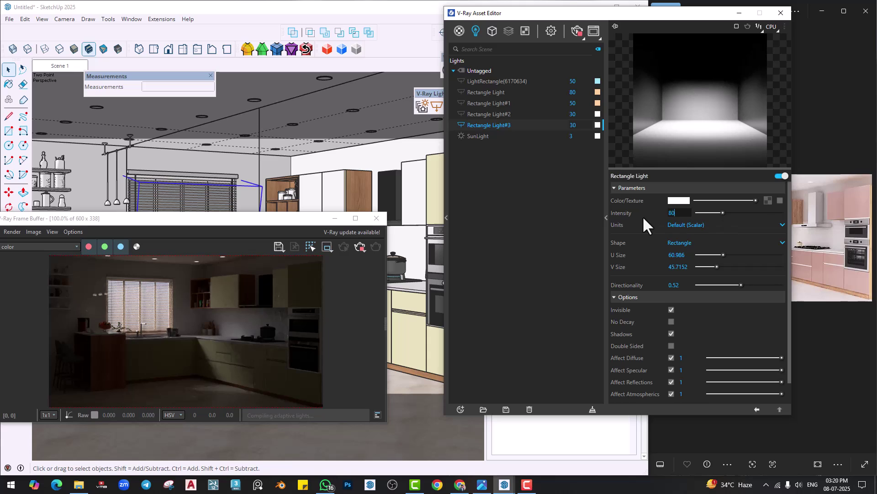
pyautogui.press('Return')
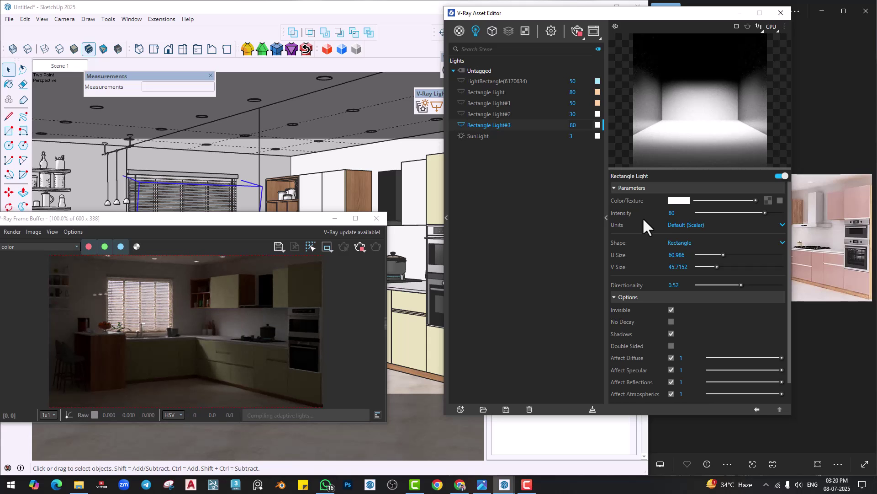
# Set Rectangle Light#2's intensity to 10.
pyautogui.click(461, 91)
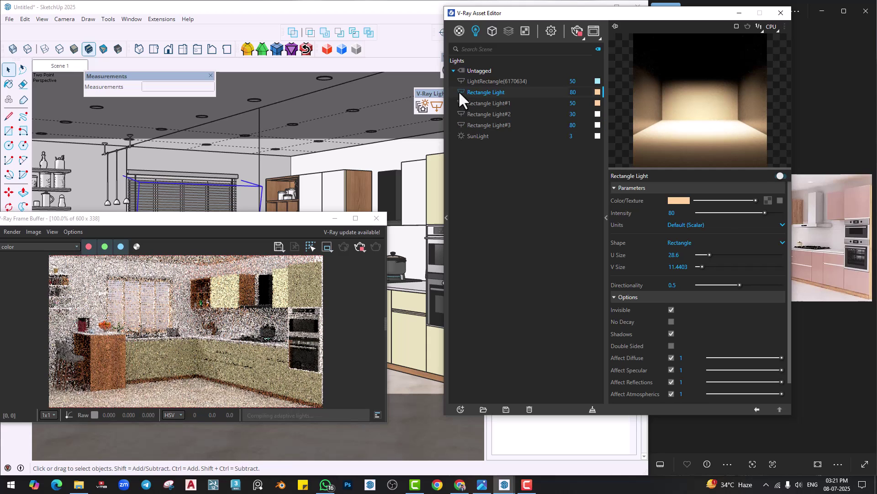
pyautogui.click(473, 113)
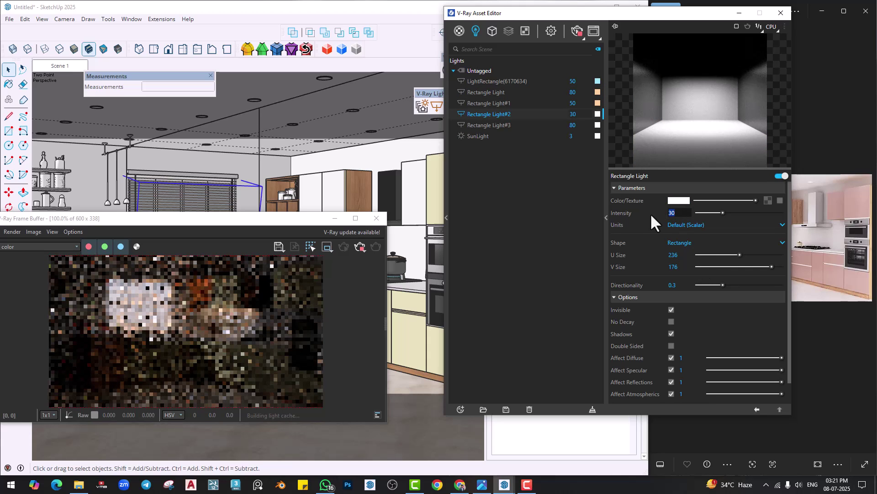
pyautogui.write('10')
pyautogui.press('Return')
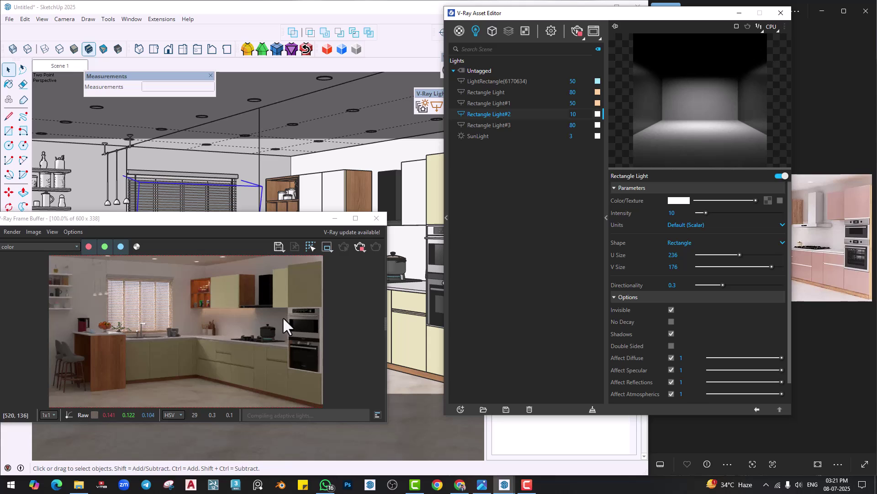
# Move the under-cabinet Rectangle Light#1 down 1 mm from the cabinet underside and return to Scene 1.
pyautogui.moveTo(546, 19); pyautogui.dragTo(665, 25)
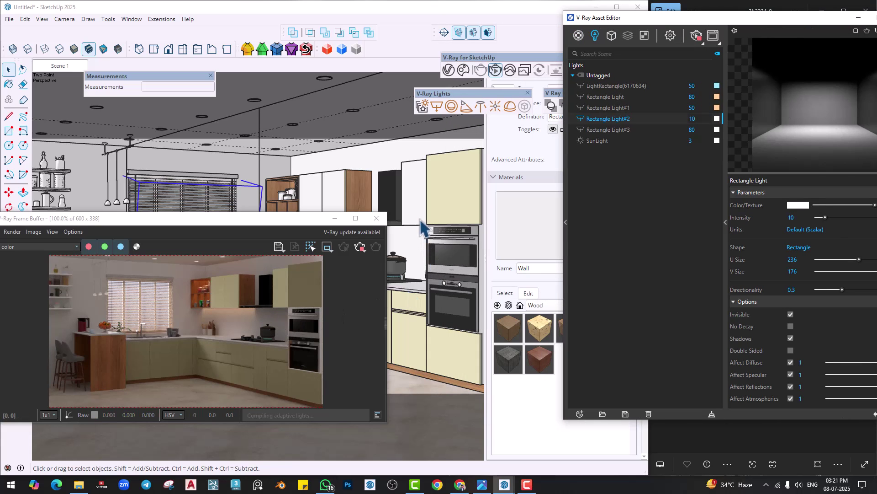
pyautogui.moveTo(414, 242)
pyautogui.mouseDown(button='middle')
pyautogui.moveTo(438, 226)
pyautogui.moveTo(421, 250)
pyautogui.mouseUp(button='middle')
pyautogui.scroll(10, 421, 251)
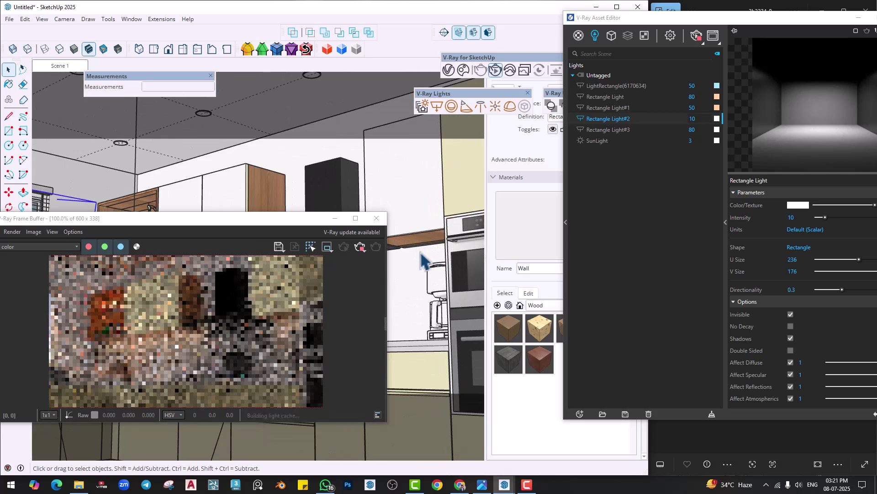
pyautogui.click(426, 243)
pyautogui.scroll(3, 426, 245)
pyautogui.press('m')
pyautogui.click(410, 275)
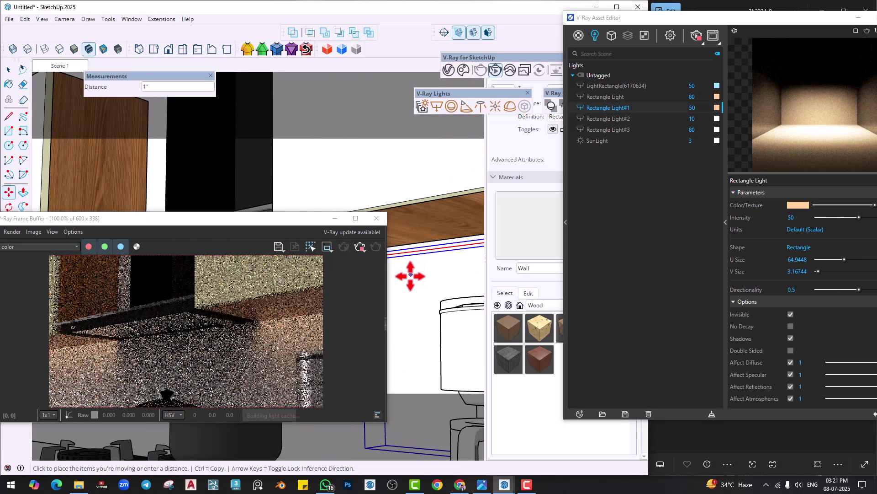
pyautogui.write('1')
pyautogui.press('Return')
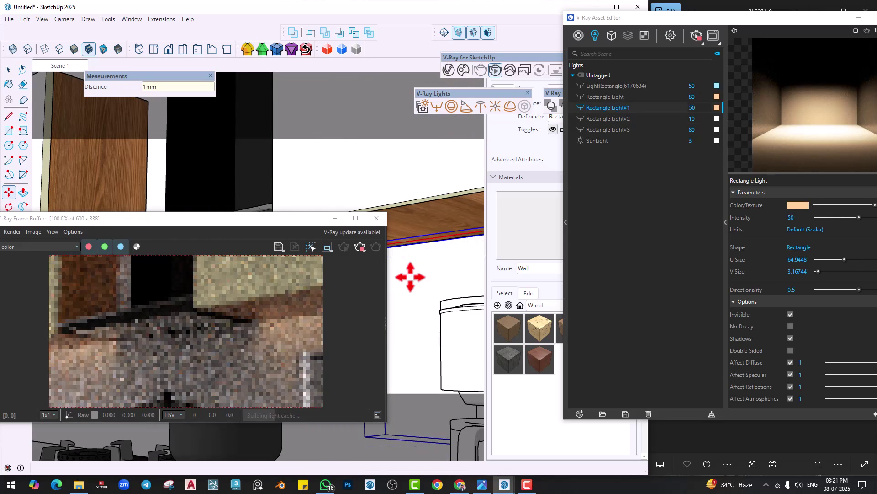
pyautogui.press('space')
pyautogui.click(69, 67)
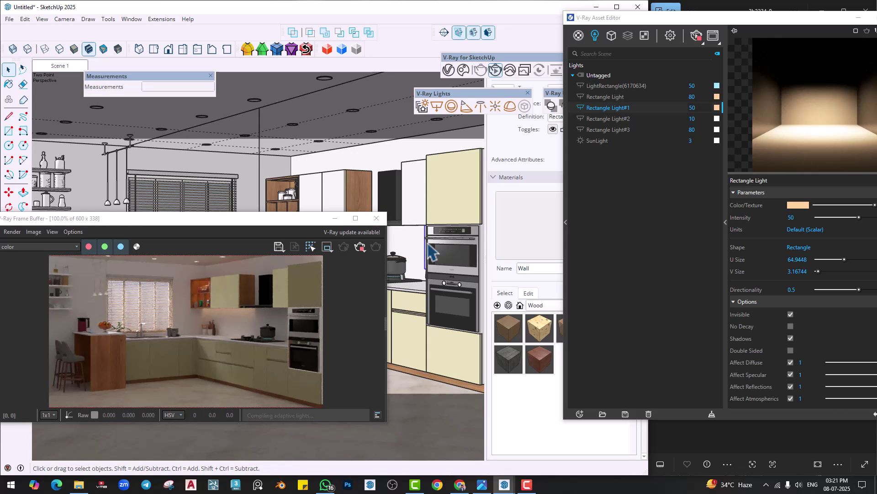
# Set the under-cabinet Rectangle Light#1's intensity to 60.
pyautogui.moveTo(595, 18); pyautogui.dragTo(533, 16)
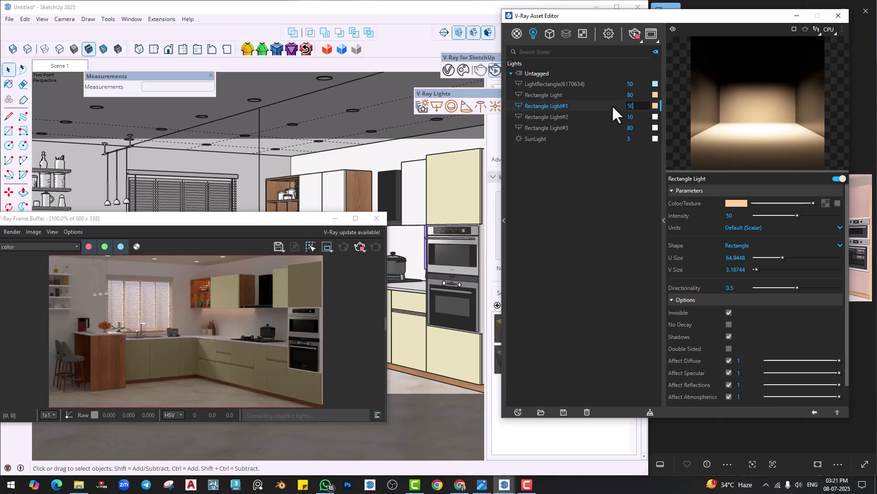
pyautogui.write('60')
pyautogui.press('Return')
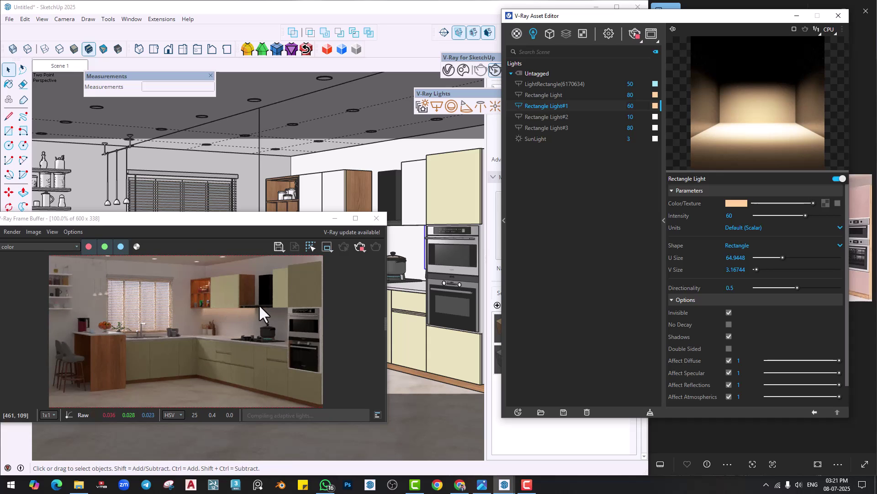
# Select the hanging Pendant 16-22 asset and set its light intensity multiplier to 20, trying 10 first.
pyautogui.click(551, 33)
pyautogui.moveTo(569, 17); pyautogui.dragTo(508, 12)
pyautogui.click(481, 90)
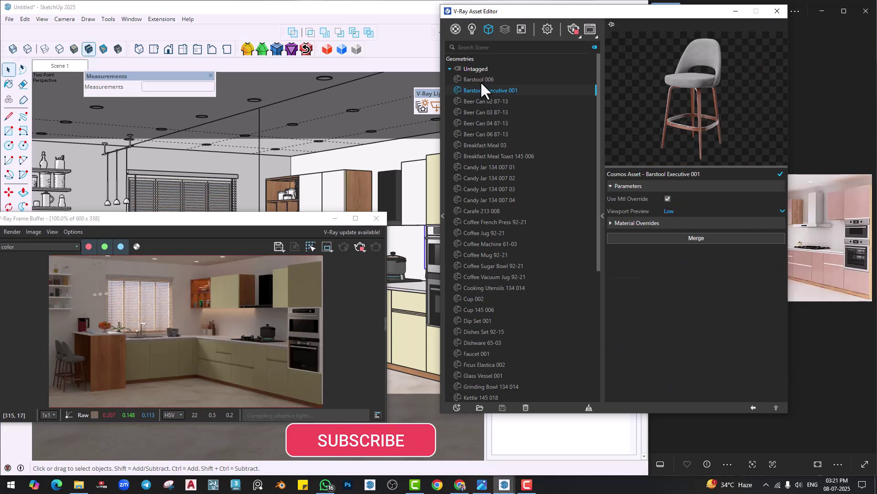
pyautogui.click(117, 204)
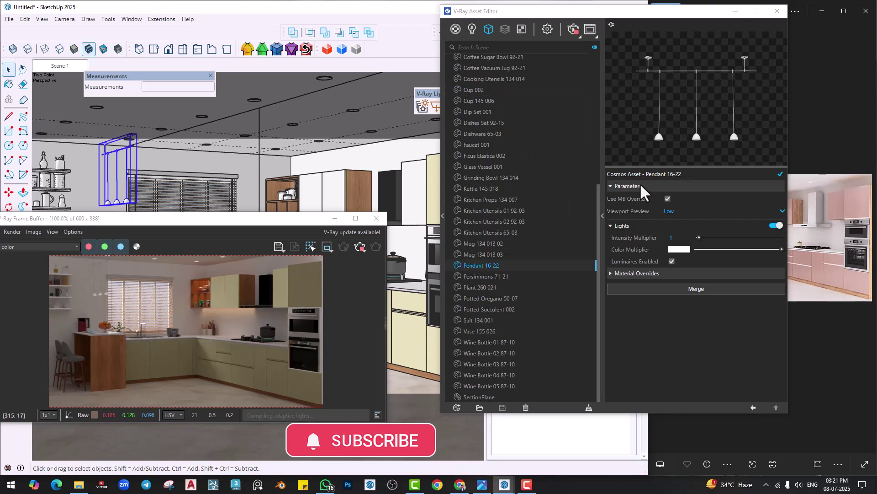
pyautogui.write('10')
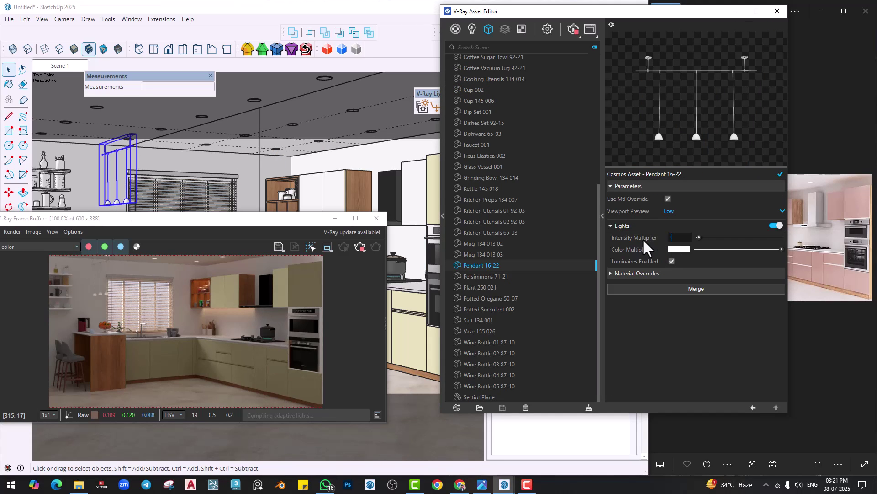
pyautogui.press('Return')
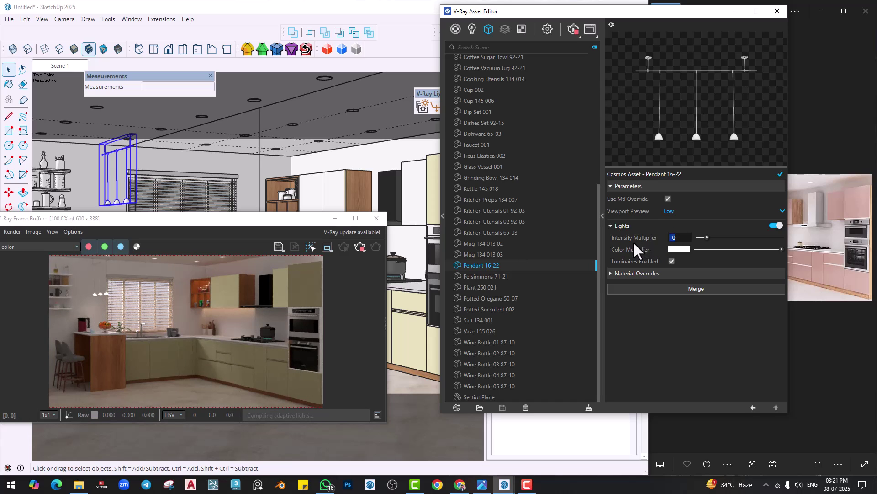
pyautogui.press('BackSpace')
pyautogui.press('BackSpace')
pyautogui.write('20')
pyautogui.press('Return')
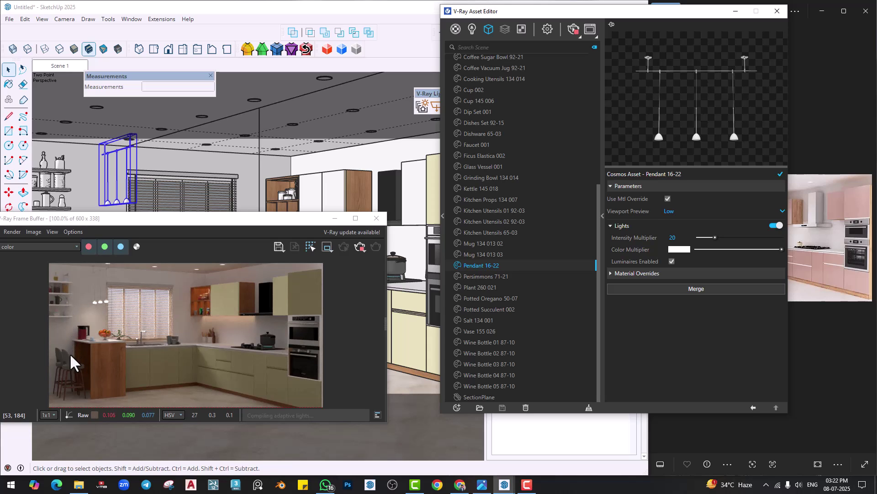
# Rearrange the V-Ray Frame Buffer and Asset Editor windows and lock the interactive render's camera.
pyautogui.moveTo(124, 223); pyautogui.dragTo(320, 138)
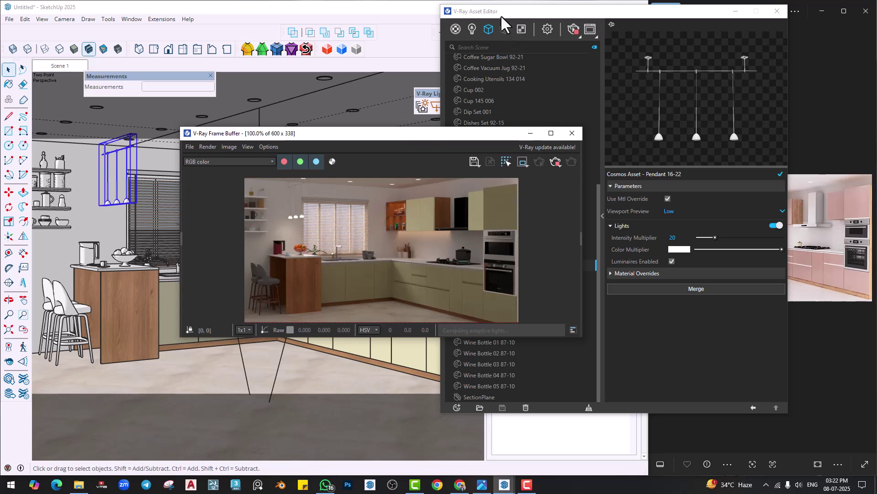
pyautogui.moveTo(501, 15); pyautogui.dragTo(654, 39)
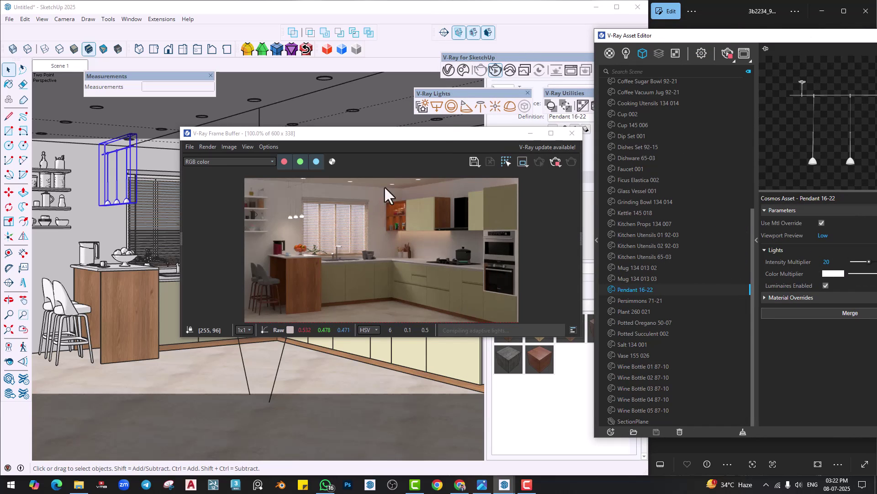
pyautogui.moveTo(617, 34); pyautogui.dragTo(660, 46)
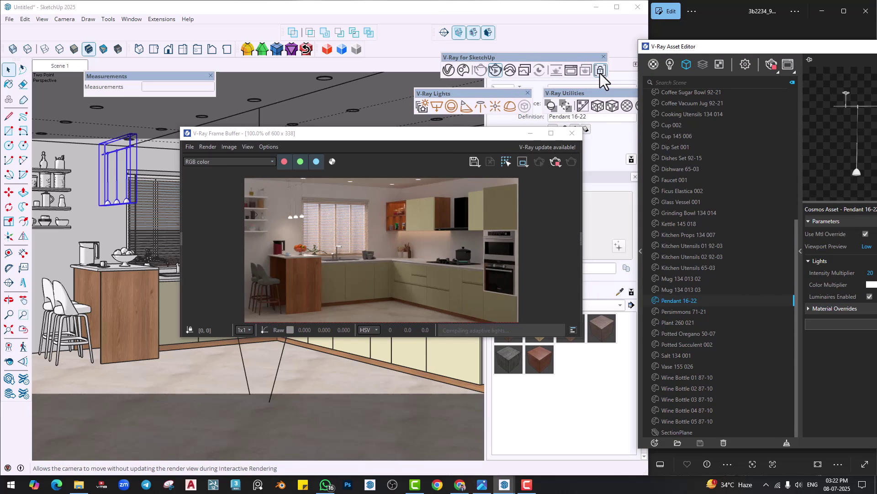
# Move the Ficus Elastica 002 plant toward the bar stools in two moves of about 9 7/16" and 4 5/8".
pyautogui.moveTo(172, 373)
pyautogui.keyDown('shift'); pyautogui.mouseDown(button='middle')
pyautogui.moveTo(238, 366)
pyautogui.moveTo(76, 366)
pyautogui.mouseUp(button='middle'); pyautogui.keyUp('shift')
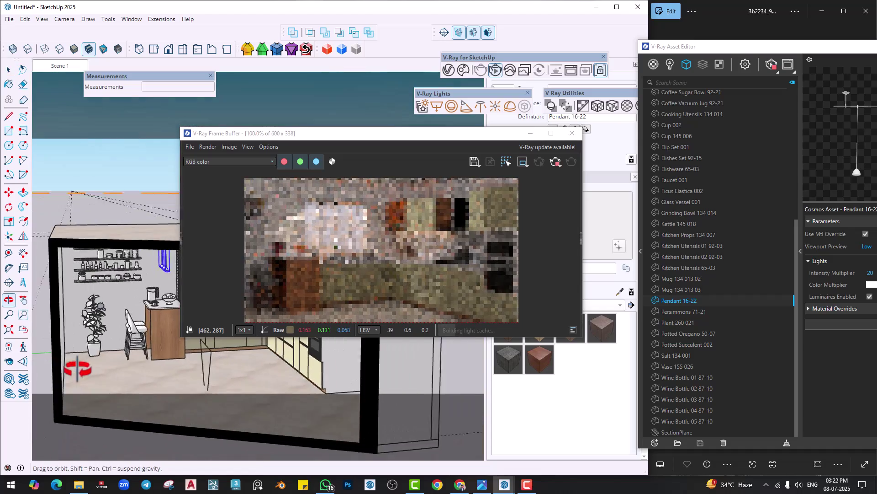
pyautogui.scroll(3, 103, 348)
pyautogui.click(98, 350)
pyautogui.scroll(6, 103, 366)
pyautogui.press('m')
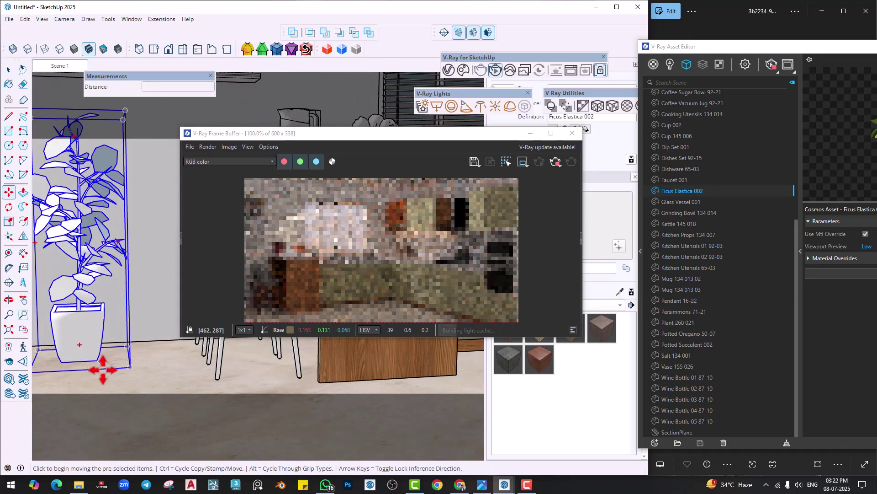
pyautogui.click(125, 372)
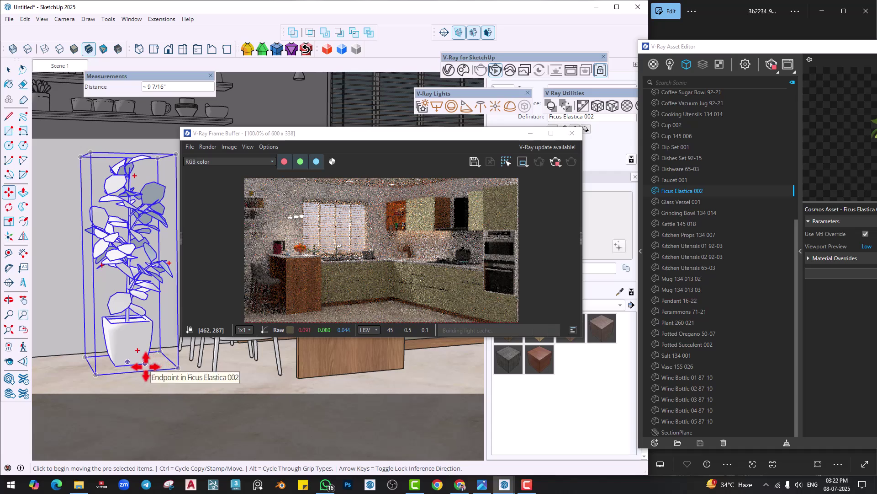
pyautogui.click(166, 365)
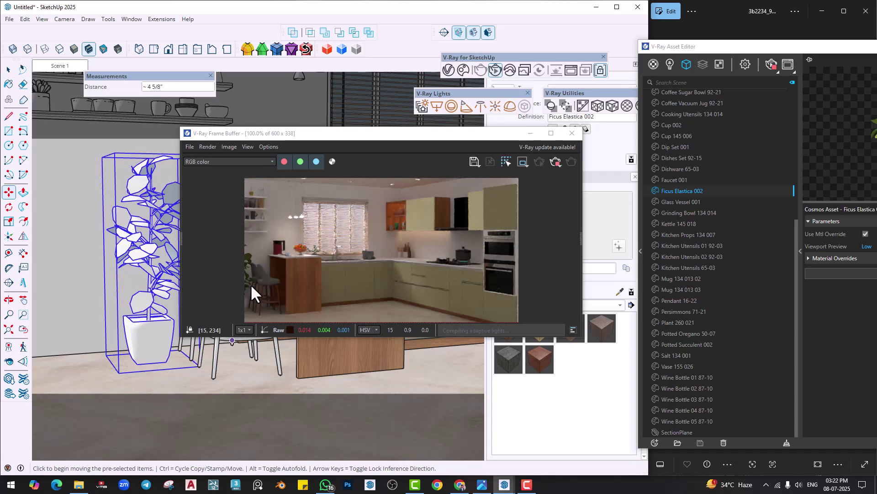
# Move the Ficus Elastica 002 plant about 2 3/4" farther toward the outer side of the view, away from the bar stools.
pyautogui.click(163, 379)
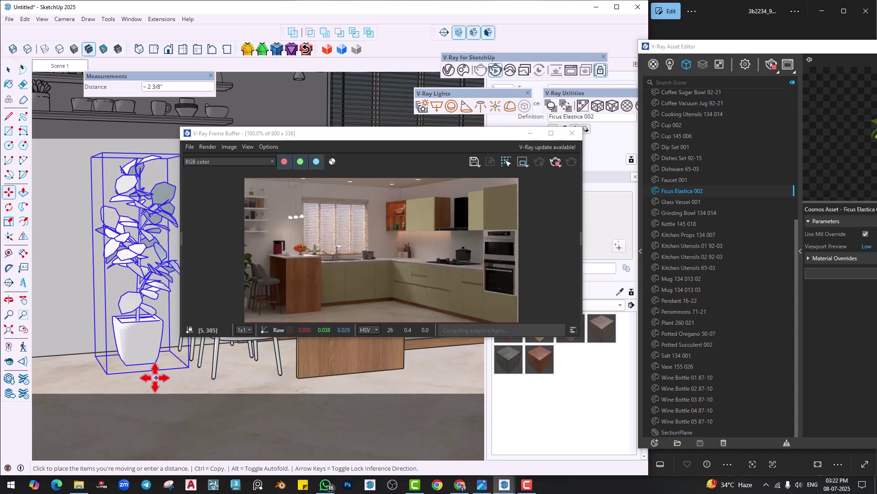
pyautogui.click(158, 380)
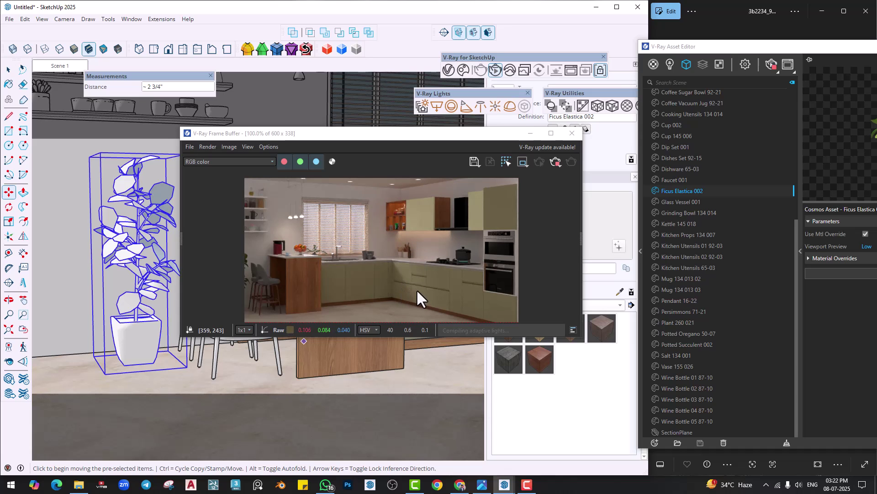
# Open the base cabinet fronts, pick a drawer's handle recess, and lighten the diffuse colour of its material Generic#1 to near white.
pyautogui.moveTo(428, 133); pyautogui.dragTo(193, 122)
pyautogui.moveTo(453, 292)
pyautogui.mouseDown(button='middle')
pyautogui.moveTo(337, 378)
pyautogui.moveTo(398, 372)
pyautogui.moveTo(323, 364)
pyautogui.mouseUp(button='middle')
pyautogui.scroll(2, 347, 378)
pyautogui.scroll(4, 364, 362)
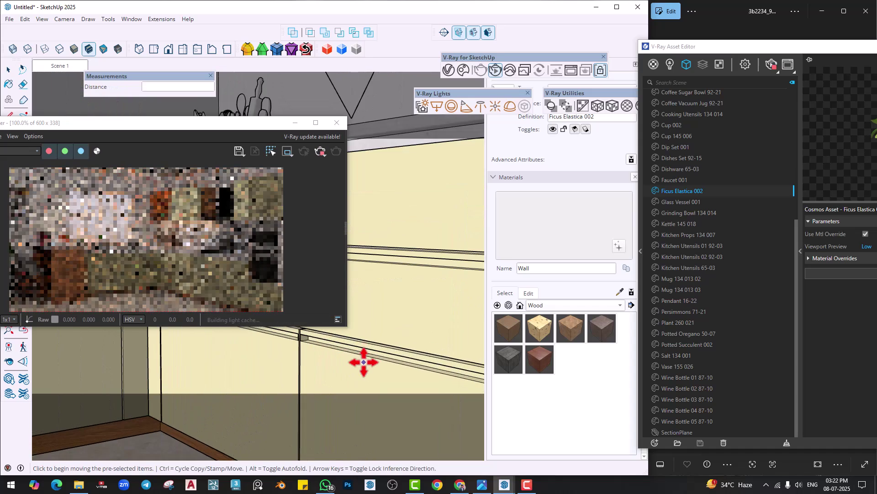
pyautogui.press('space')
pyautogui.doubleClick(362, 349)
pyautogui.scroll(2, 362, 348)
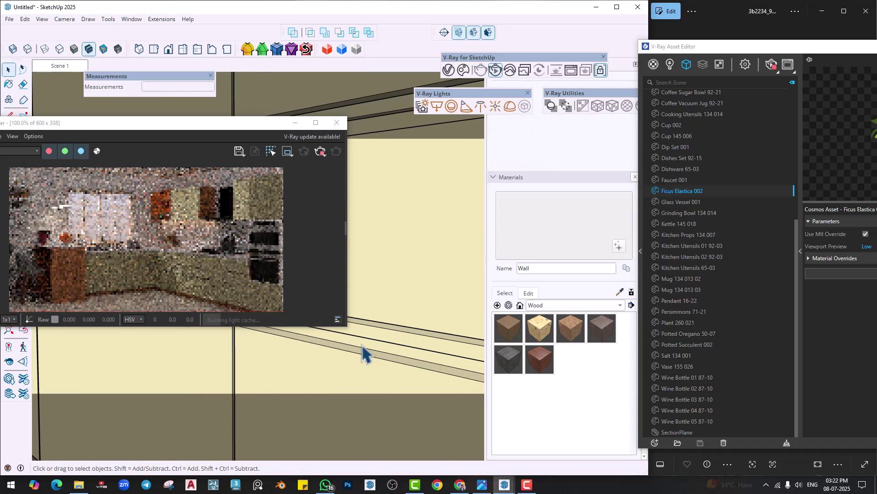
pyautogui.click(368, 352)
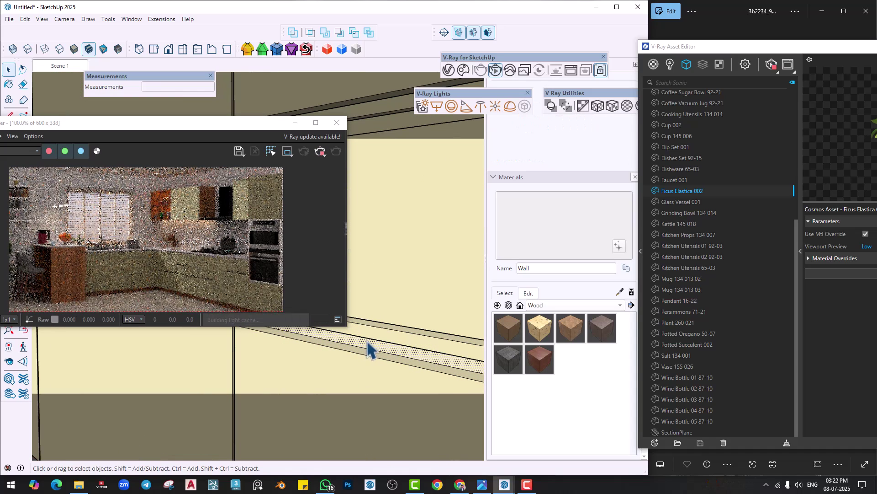
pyautogui.click(654, 64)
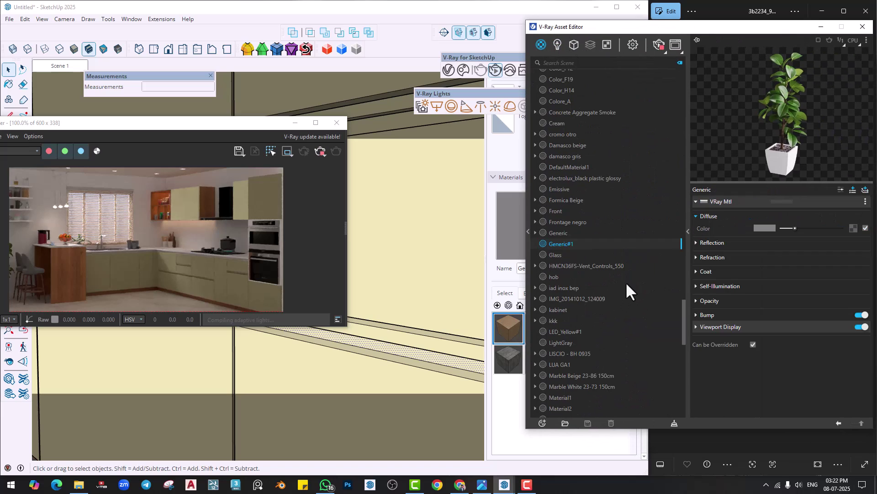
pyautogui.moveTo(802, 227); pyautogui.dragTo(828, 228)
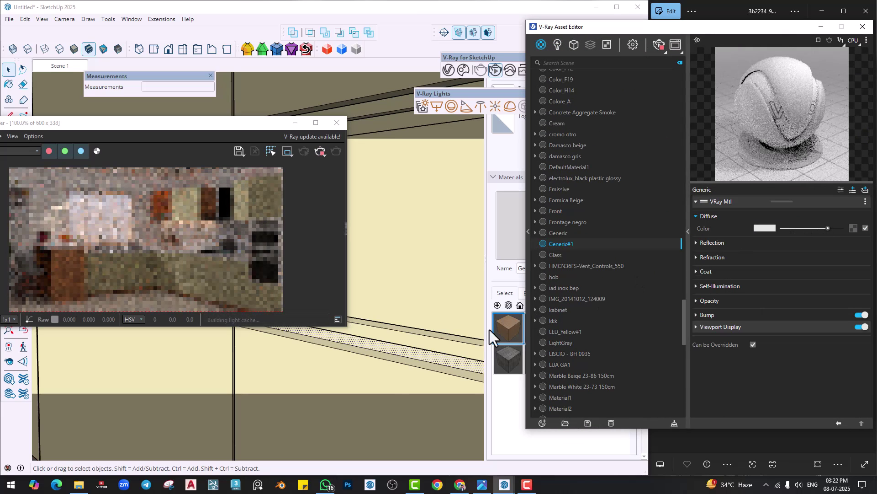
# Paint the remaining faces of this drawer's handle recess with the Generic#1 material.
pyautogui.click(8, 84)
pyautogui.scroll(2, 428, 362)
pyautogui.click(403, 351)
pyautogui.click(393, 363)
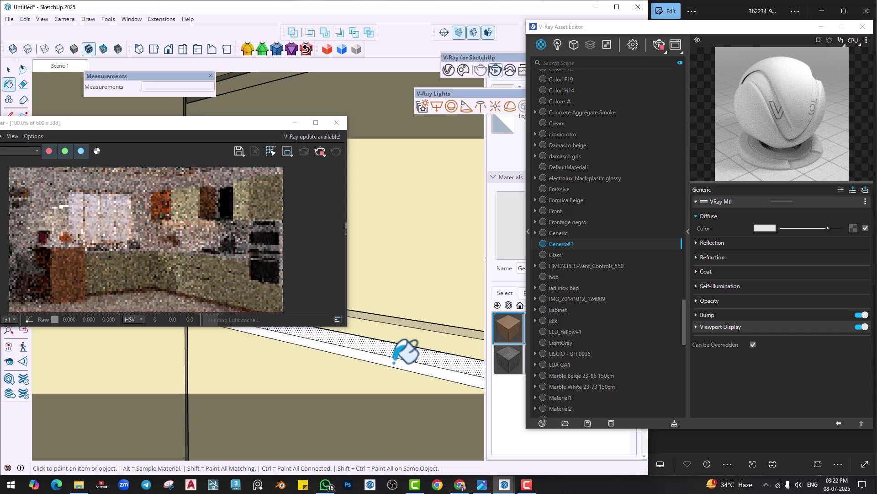
pyautogui.moveTo(405, 355)
pyautogui.mouseDown(button='middle')
pyautogui.moveTo(416, 257)
pyautogui.moveTo(413, 317)
pyautogui.mouseUp(button='middle')
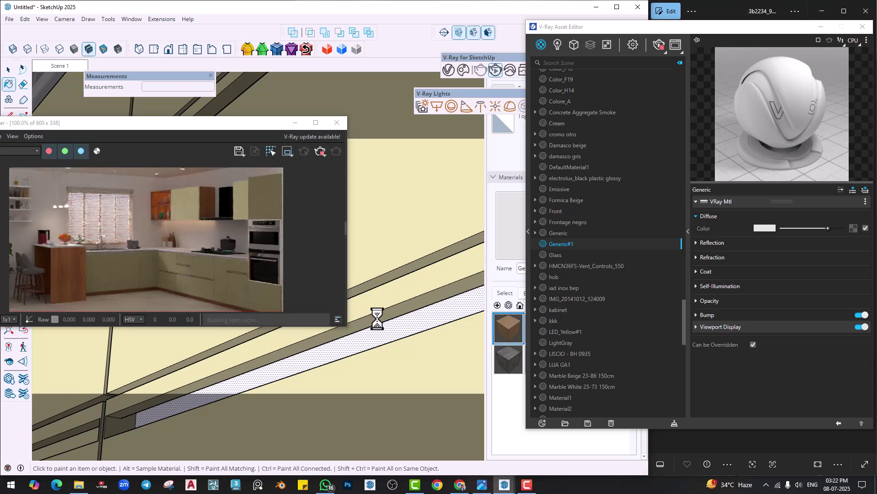
pyautogui.moveTo(376, 314); pyautogui.dragTo(392, 303, button='middle')
pyautogui.moveTo(284, 358)
pyautogui.mouseDown(button='middle')
pyautogui.moveTo(425, 298)
pyautogui.moveTo(262, 350)
pyautogui.moveTo(240, 368)
pyautogui.moveTo(264, 352)
pyautogui.moveTo(258, 341)
pyautogui.moveTo(319, 355)
pyautogui.moveTo(419, 348)
pyautogui.moveTo(274, 182)
pyautogui.mouseUp(button='middle')
# Close the render window and paint the handle recess of the short upper drawer with Generic#1.
pyautogui.click(337, 123)
pyautogui.moveTo(336, 256); pyautogui.dragTo(329, 289, button='middle')
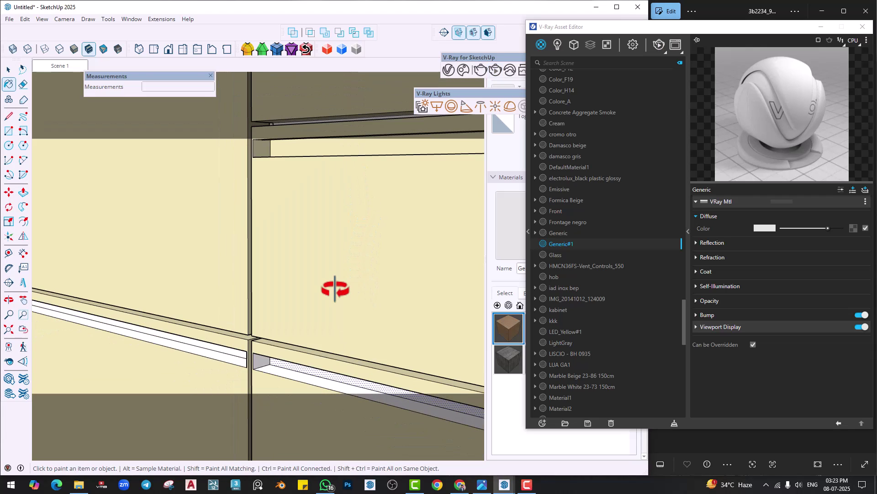
pyautogui.scroll(6, 325, 294)
pyautogui.moveTo(293, 229)
pyautogui.mouseDown(button='middle')
pyautogui.moveTo(231, 260)
pyautogui.moveTo(221, 225)
pyautogui.moveTo(255, 248)
pyautogui.moveTo(393, 410)
pyautogui.moveTo(397, 429)
pyautogui.mouseUp(button='middle')
pyautogui.click(337, 272)
pyautogui.scroll(-5, 316, 326)
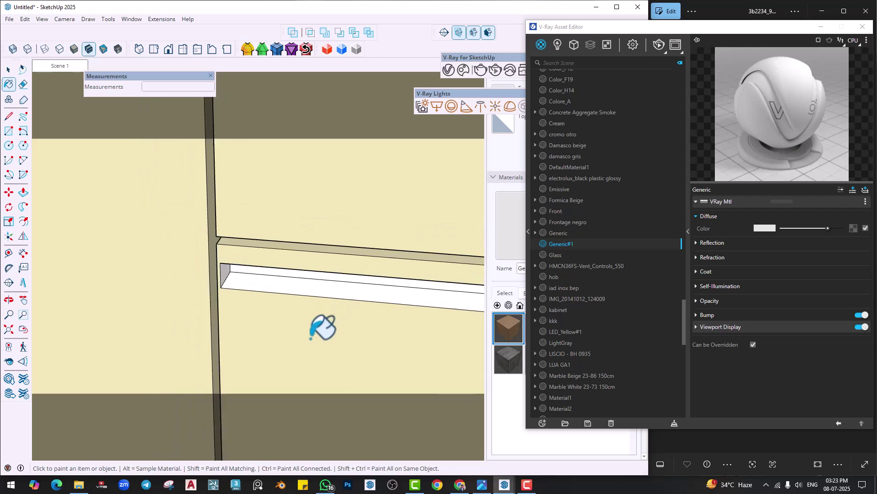
# Paint the handle recess of the wide drawer below the hob with Generic#1.
pyautogui.keyDown('shift'); pyautogui.moveTo(299, 375); pyautogui.dragTo(282, 259, button='middle'); pyautogui.keyUp('shift')
pyautogui.scroll(3, 257, 368)
pyautogui.scroll(-3, 257, 368)
pyautogui.moveTo(392, 332); pyautogui.dragTo(45, 294, button='middle')
pyautogui.scroll(4, 367, 276)
pyautogui.click(366, 286)
pyautogui.moveTo(367, 285)
pyautogui.mouseDown(button='middle')
pyautogui.moveTo(147, 304)
pyautogui.moveTo(309, 290)
pyautogui.moveTo(373, 308)
pyautogui.moveTo(112, 309)
pyautogui.mouseUp(button='middle')
pyautogui.keyDown('shift'); pyautogui.moveTo(112, 309); pyautogui.dragTo(7, 309, button='middle'); pyautogui.keyUp('shift')
pyautogui.scroll(3, 408, 289)
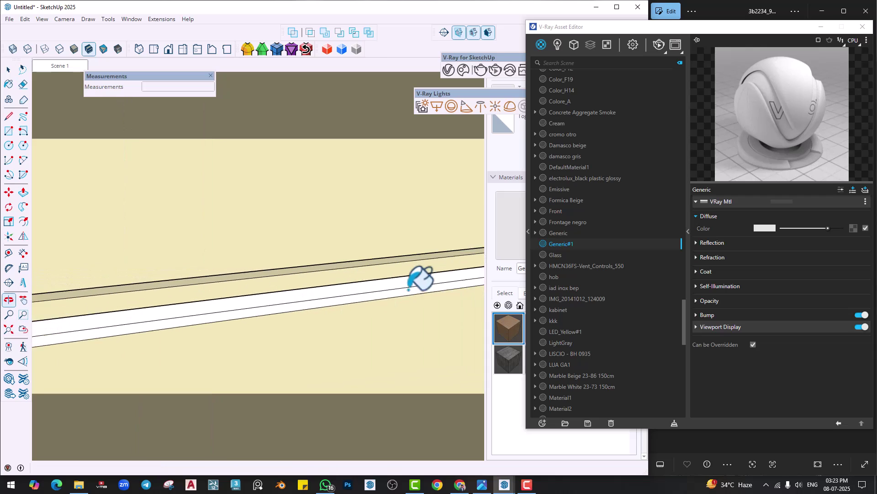
pyautogui.keyDown('shift'); pyautogui.moveTo(408, 289); pyautogui.dragTo(367, 269, button='middle'); pyautogui.keyUp('shift')
pyautogui.scroll(1, 367, 269)
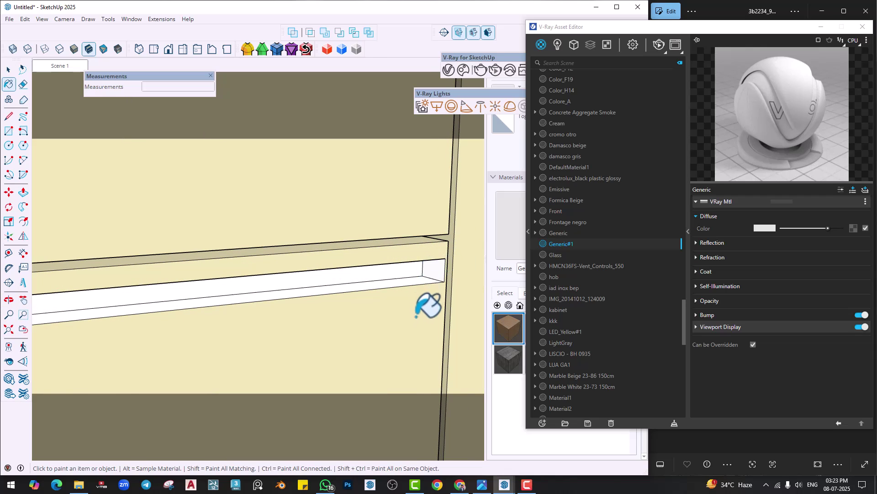
# Paint the long faces and the end of the handle recess in the drawer next to the oven tower with Generic#1.
pyautogui.scroll(-5, 411, 297)
pyautogui.keyDown('shift'); pyautogui.moveTo(382, 217); pyautogui.dragTo(351, 310, button='middle'); pyautogui.keyUp('shift')
pyautogui.scroll(-3, 342, 345)
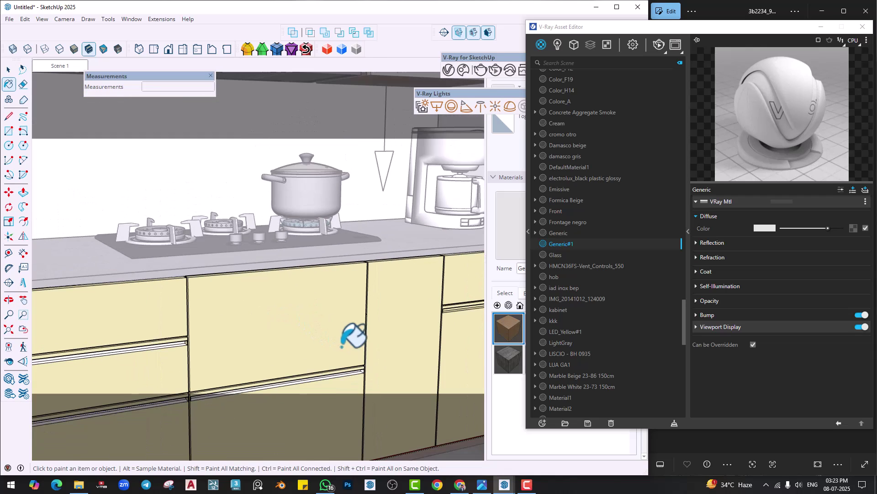
pyautogui.scroll(5, 469, 299)
pyautogui.scroll(6, 396, 327)
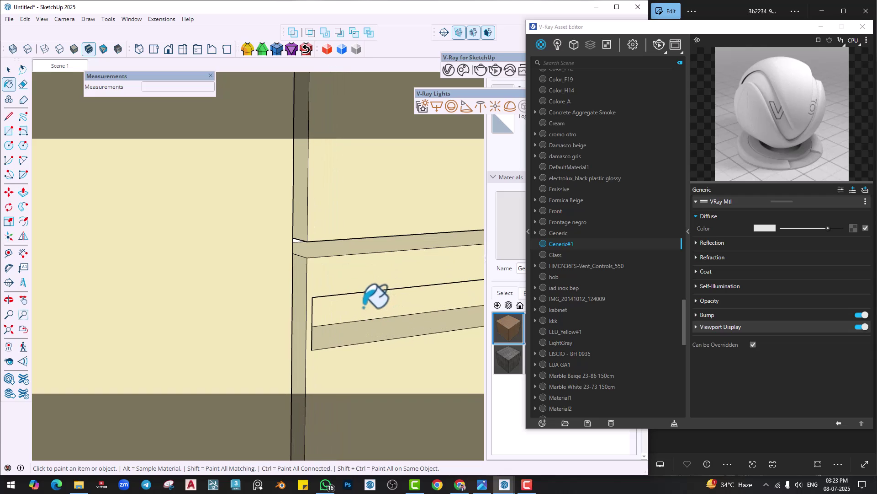
pyautogui.click(365, 309)
pyautogui.click(365, 332)
pyautogui.moveTo(364, 332)
pyautogui.mouseDown(button='middle')
pyautogui.moveTo(231, 331)
pyautogui.moveTo(134, 316)
pyautogui.mouseUp(button='middle')
pyautogui.click(294, 330)
pyautogui.moveTo(297, 320)
pyautogui.mouseDown(button='middle')
pyautogui.moveTo(279, 352)
pyautogui.moveTo(421, 325)
pyautogui.moveTo(403, 296)
pyautogui.moveTo(55, 331)
pyautogui.mouseUp(button='middle')
pyautogui.scroll(-3, 402, 297)
pyautogui.scroll(5, 245, 311)
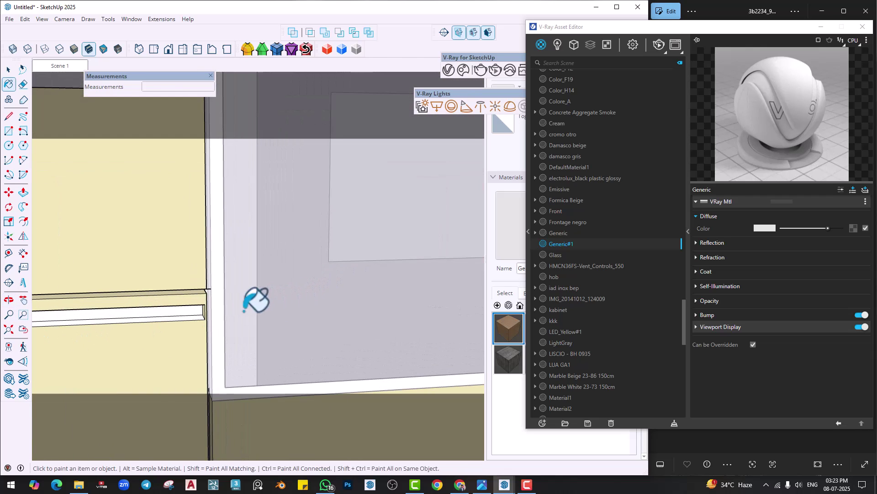
pyautogui.moveTo(245, 311); pyautogui.dragTo(189, 319, button='middle')
pyautogui.scroll(2, 185, 315)
pyautogui.click(186, 314)
# Return to the saved Scene 1 view and leave the Paint Bucket tool.
pyautogui.scroll(-6, 247, 317)
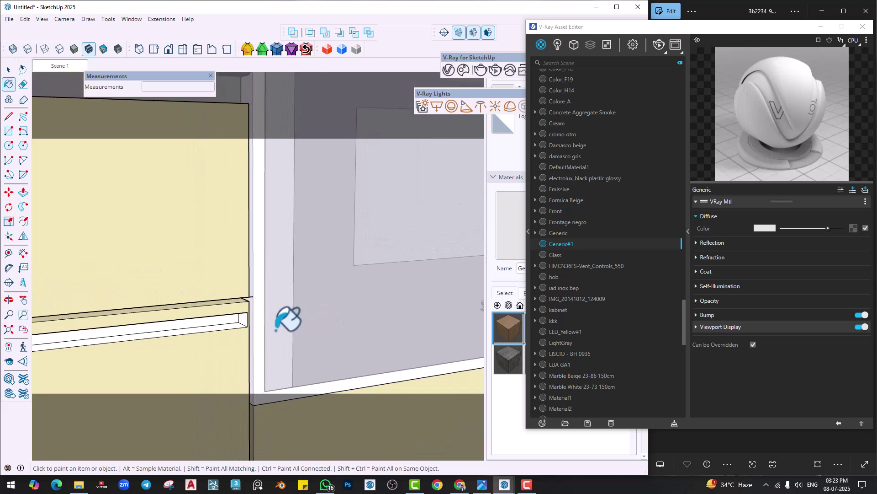
pyautogui.scroll(-3, 277, 338)
pyautogui.moveTo(278, 338); pyautogui.dragTo(297, 327, button='middle')
pyautogui.scroll(-3, 296, 327)
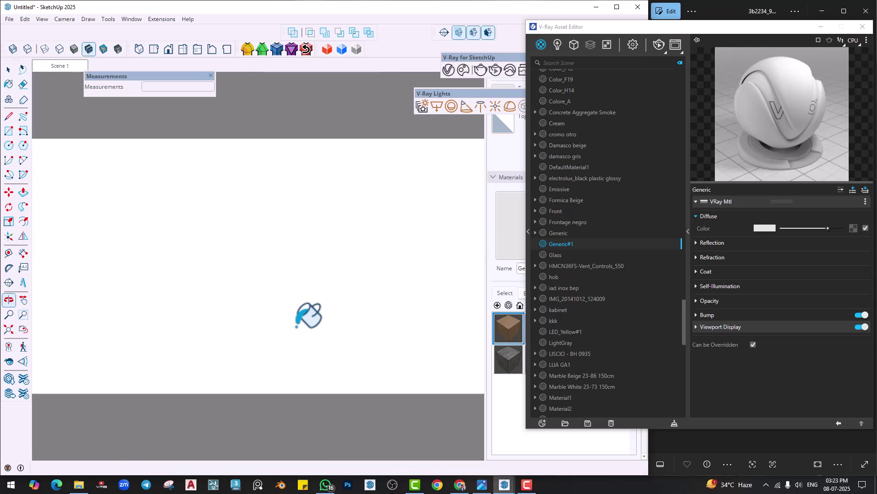
pyautogui.click(459, 34)
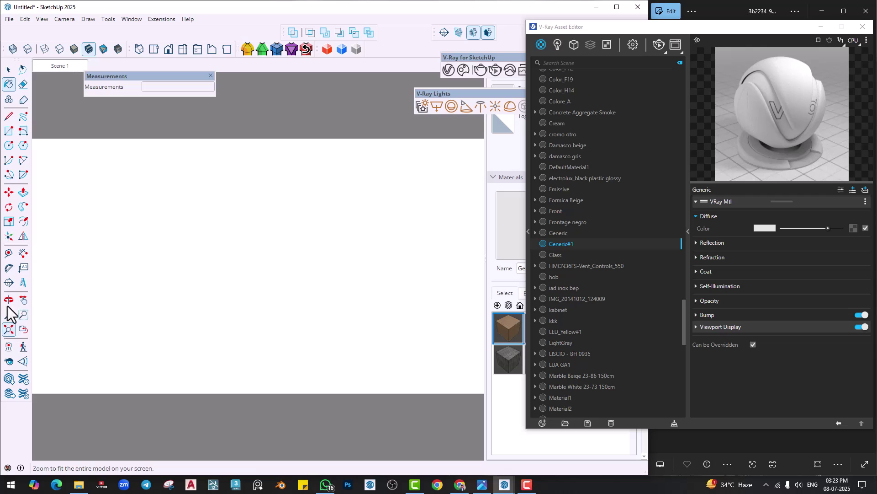
pyautogui.click(63, 67)
pyautogui.press('space')
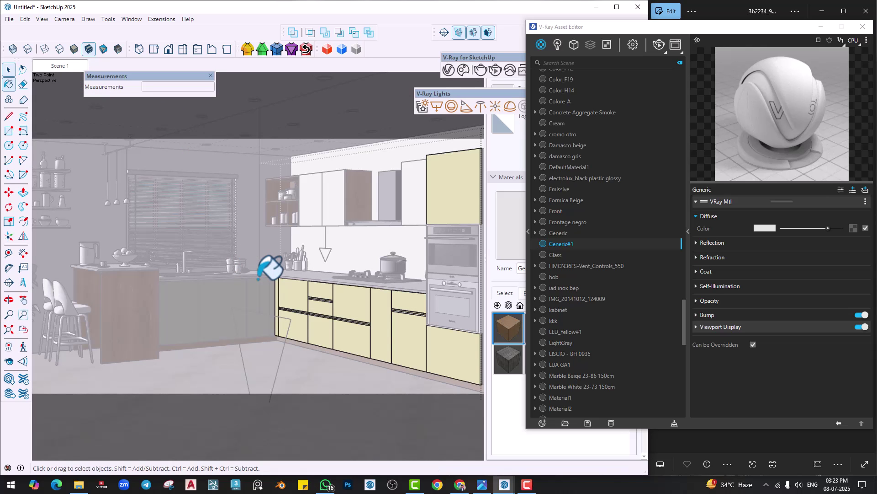
# Try painting the front below the short drawer's handle recess with Generic#1, and undo the paint.
pyautogui.scroll(5, 349, 317)
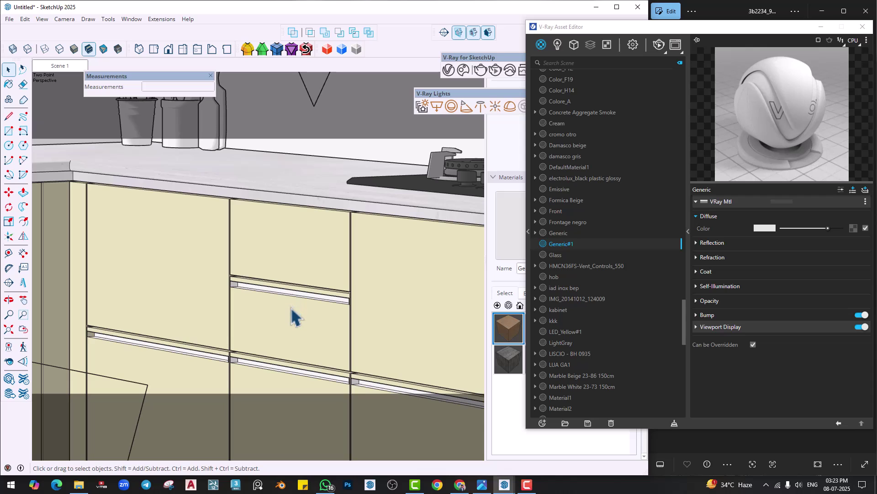
pyautogui.scroll(3, 293, 316)
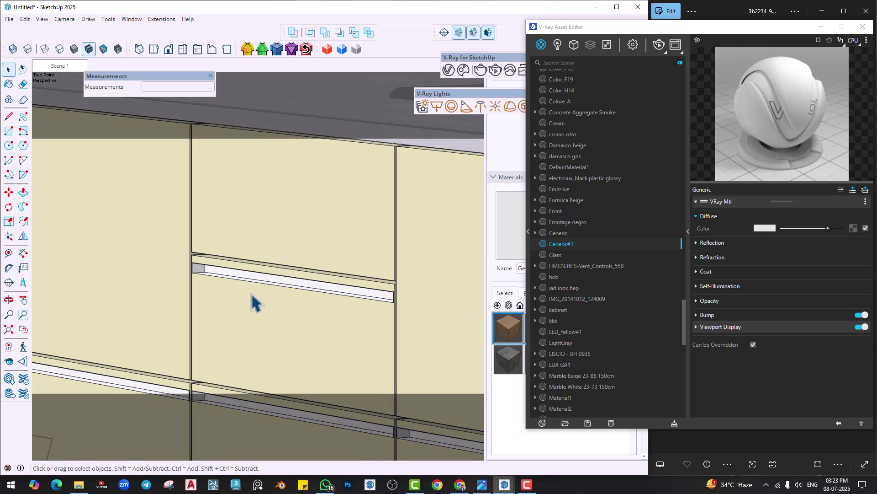
pyautogui.click(8, 84)
pyautogui.scroll(2, 253, 272)
pyautogui.click(224, 296)
pyautogui.scroll(-2, 225, 299)
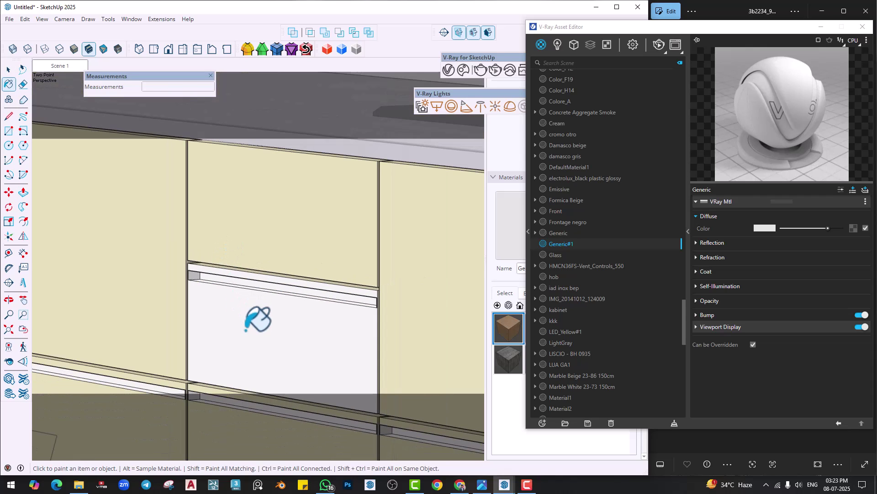
pyautogui.hotkey('ctrl', 'z')
pyautogui.press('space')
pyautogui.doubleClick(242, 316)
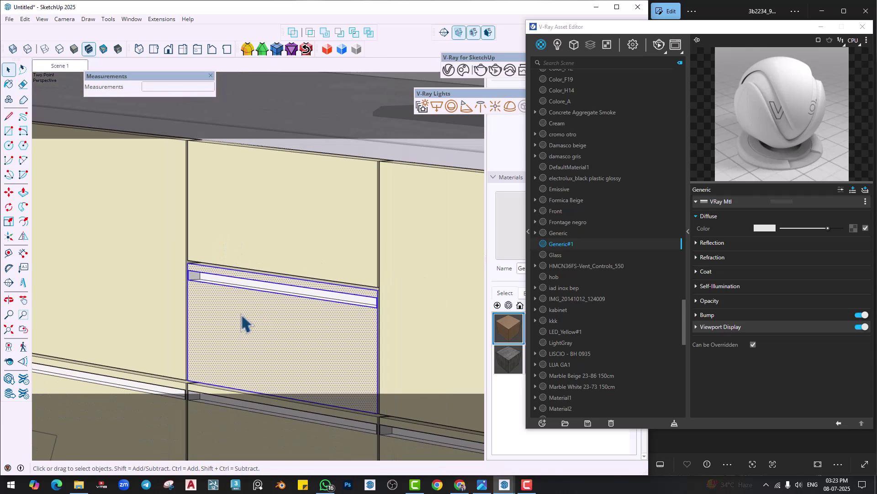
pyautogui.click(8, 84)
pyautogui.scroll(3, 212, 263)
pyautogui.scroll(-6, 285, 319)
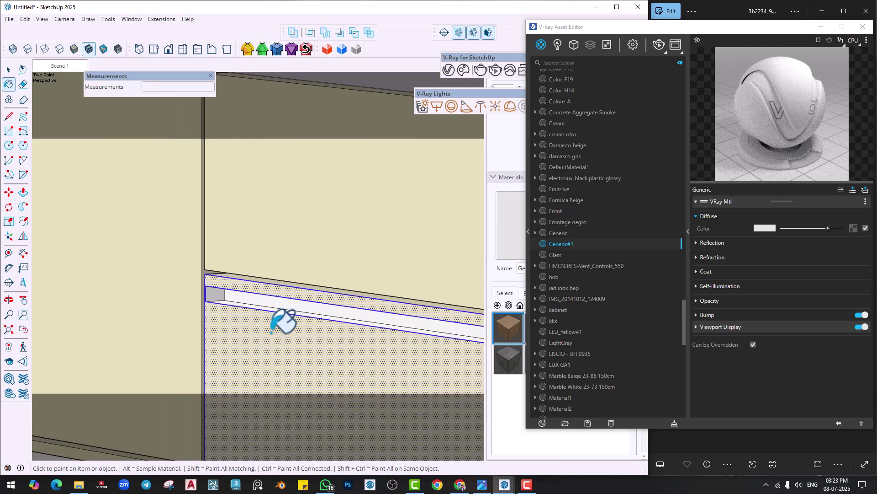
pyautogui.press('space')
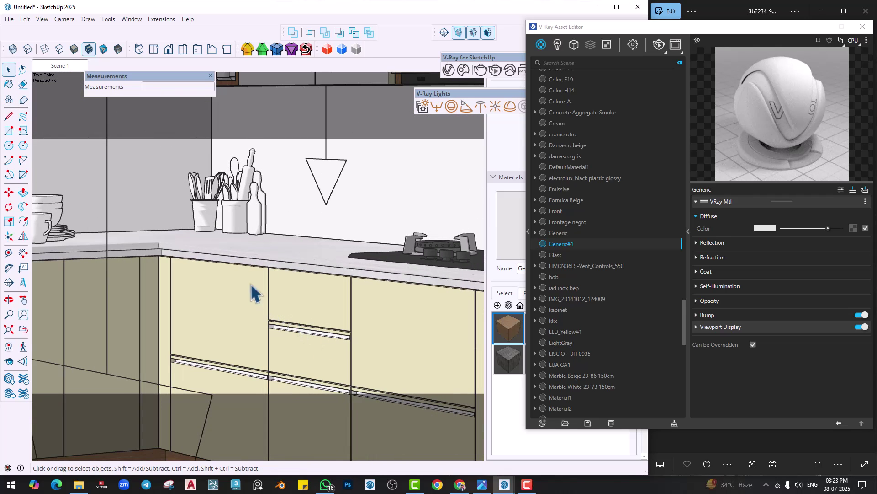
# Restore the Scene 1 view, run an interactive render to check the recoloured handle recesses, and stop it.
pyautogui.scroll(-4, 254, 284)
pyautogui.moveTo(312, 278); pyautogui.dragTo(291, 316, button='middle')
pyautogui.scroll(3, 275, 288)
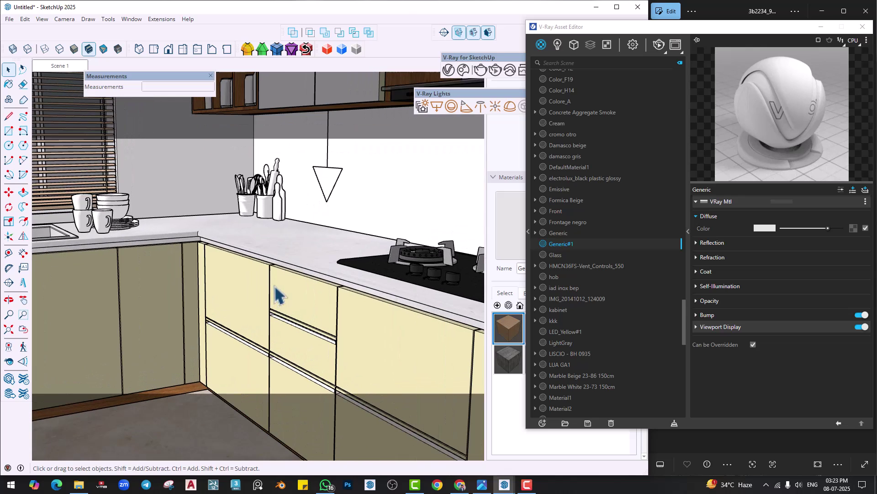
pyautogui.moveTo(274, 287); pyautogui.dragTo(280, 291, button='middle')
pyautogui.click(57, 67)
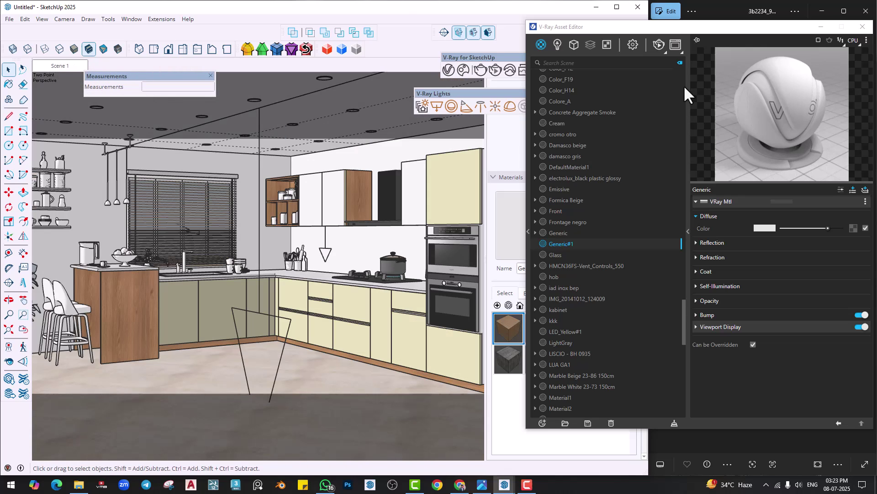
pyautogui.click(659, 45)
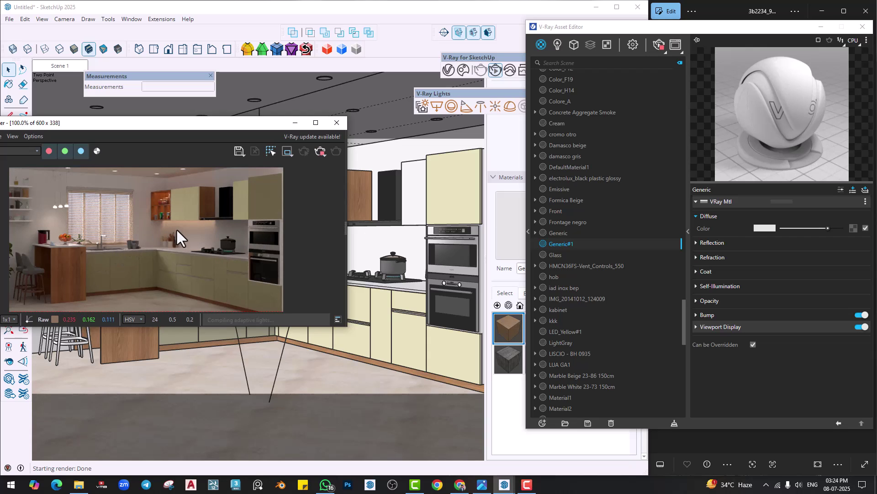
pyautogui.click(320, 152)
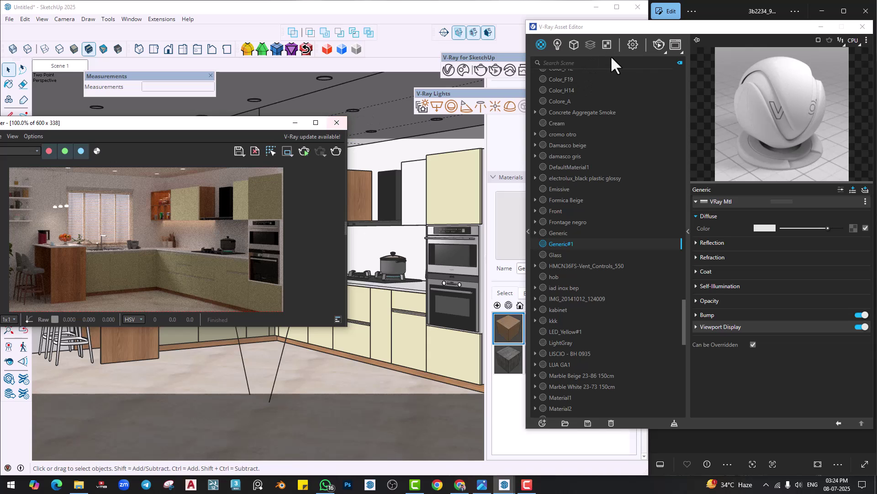
# Configure the V-Ray render settings with Progressive off, Medium+ quality and an image width of 1200.
pyautogui.click(633, 44)
pyautogui.moveTo(636, 29); pyautogui.dragTo(545, 24)
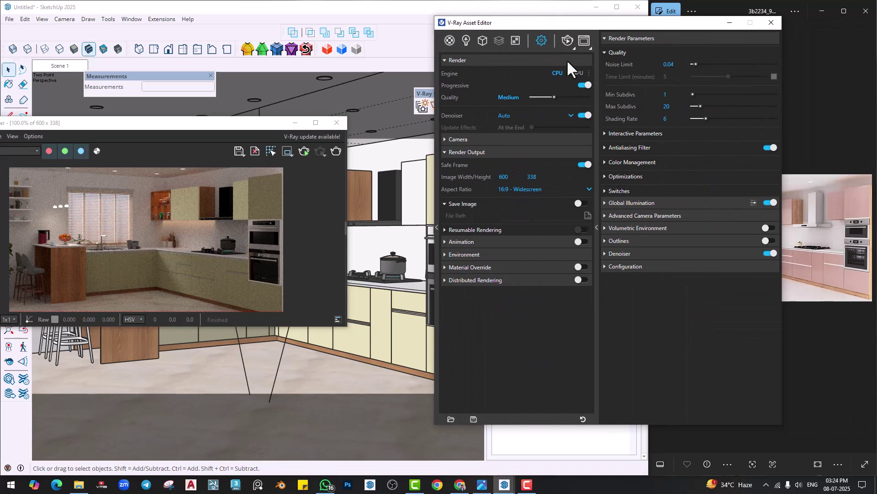
pyautogui.click(581, 82)
pyautogui.moveTo(554, 98); pyautogui.dragTo(565, 98)
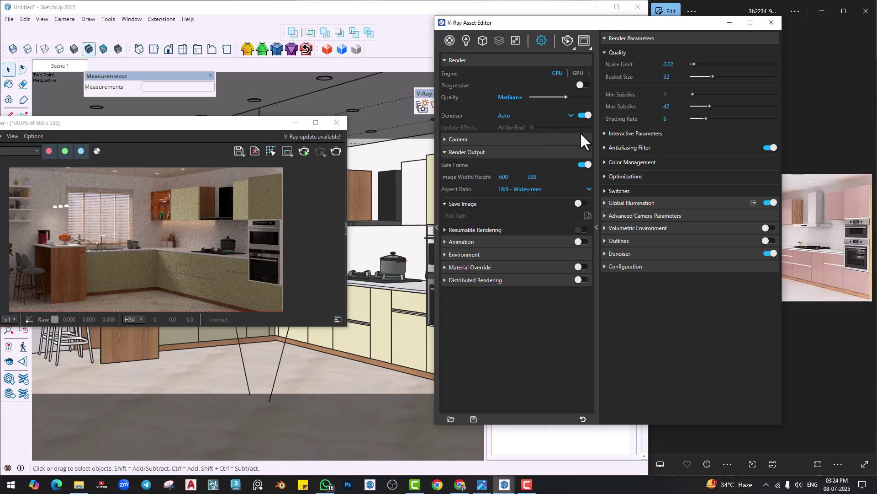
pyautogui.write('1200')
pyautogui.press('Return')
# Add a Light Mix render element with Separate Emissive Materials enabled, and bring up the frame buffer for the 1200 x 675 render.
pyautogui.click(499, 40)
pyautogui.click(525, 189)
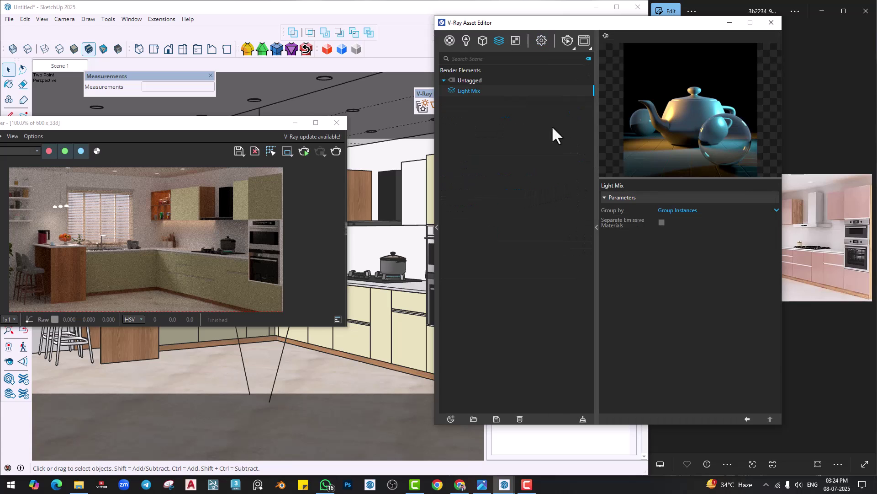
pyautogui.click(661, 222)
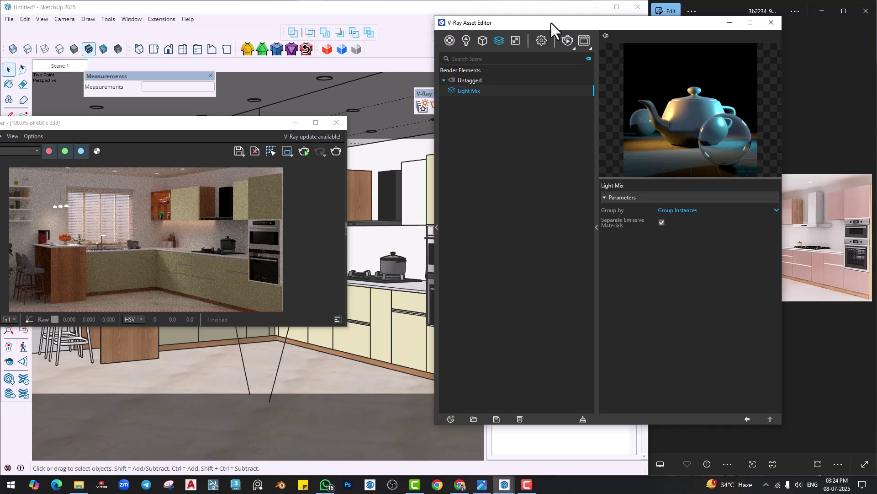
pyautogui.click(584, 40)
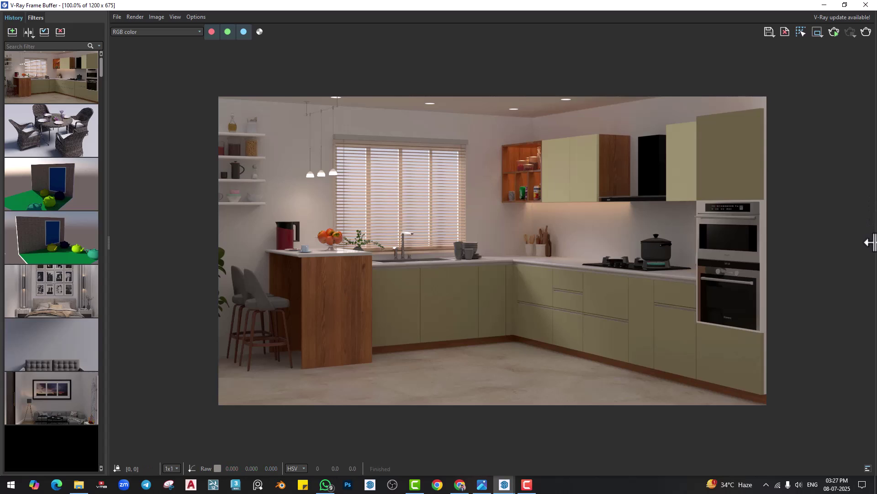
# Reveal the frame buffer's layers and add an Exposure correction with exposure about 0.9, highlight burn about 0.51 and contrast about 0.21.
pyautogui.moveTo(786, 245); pyautogui.dragTo(736, 245)
pyautogui.click(750, 31)
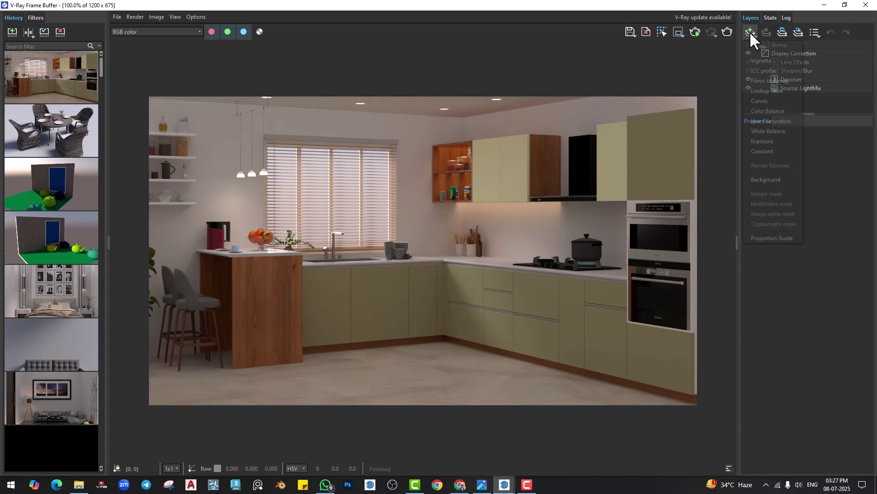
pyautogui.click(758, 139)
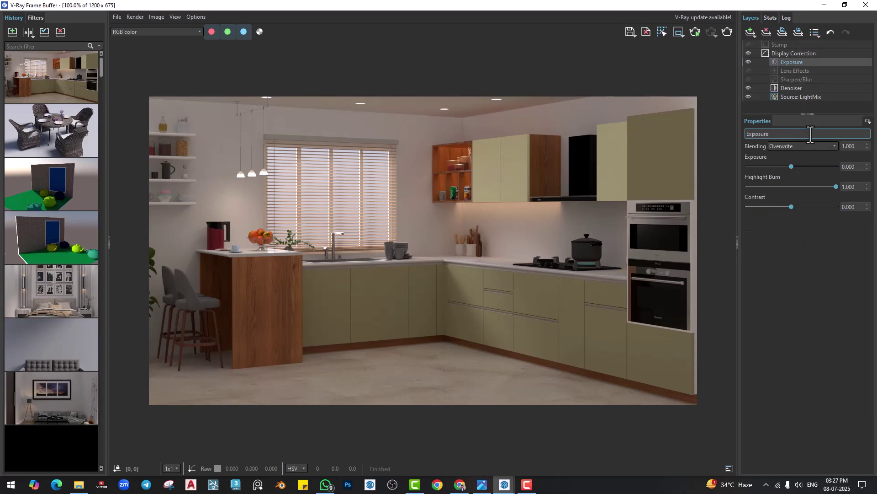
pyautogui.click(791, 167)
pyautogui.moveTo(791, 168); pyautogui.dragTo(799, 167)
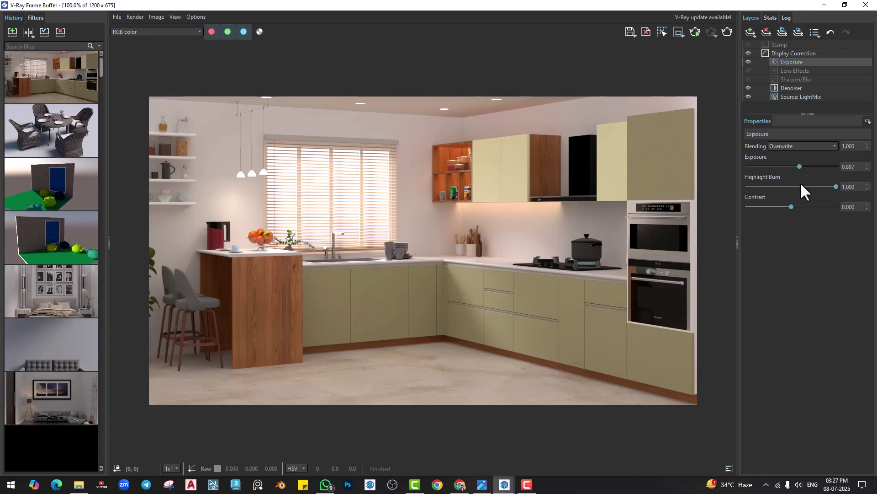
pyautogui.moveTo(836, 186); pyautogui.dragTo(795, 186)
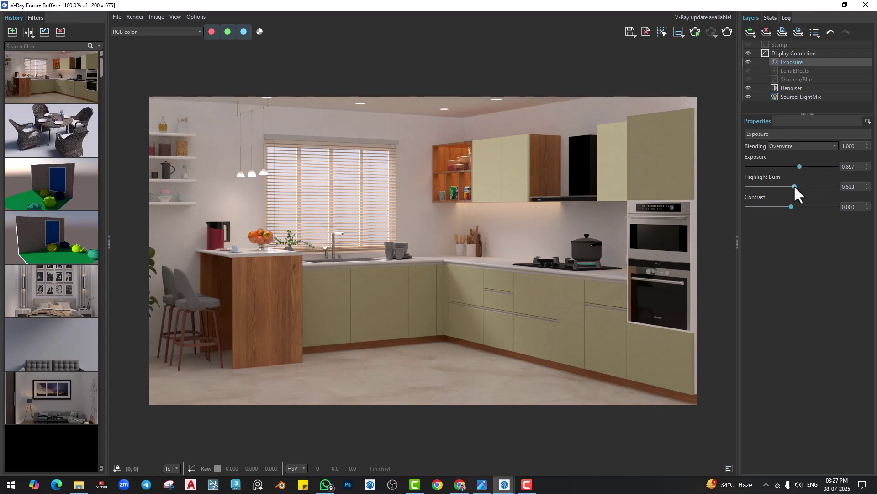
pyautogui.moveTo(792, 207); pyautogui.dragTo(798, 207)
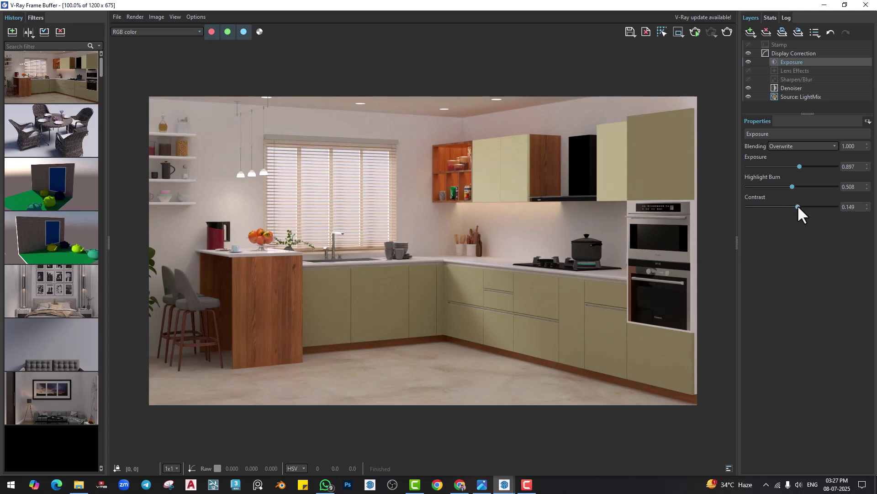
# Add a White Balance correction to the render and warm its temperature slightly to about 6590.
pyautogui.click(750, 32)
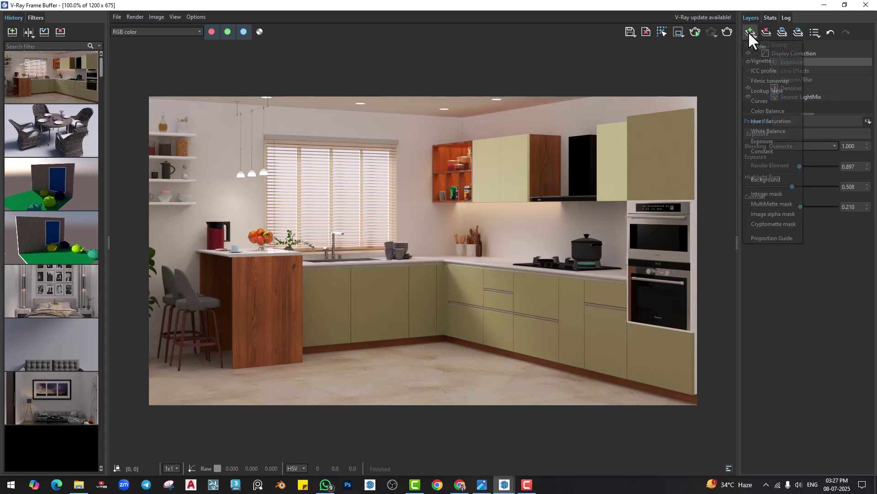
pyautogui.click(772, 131)
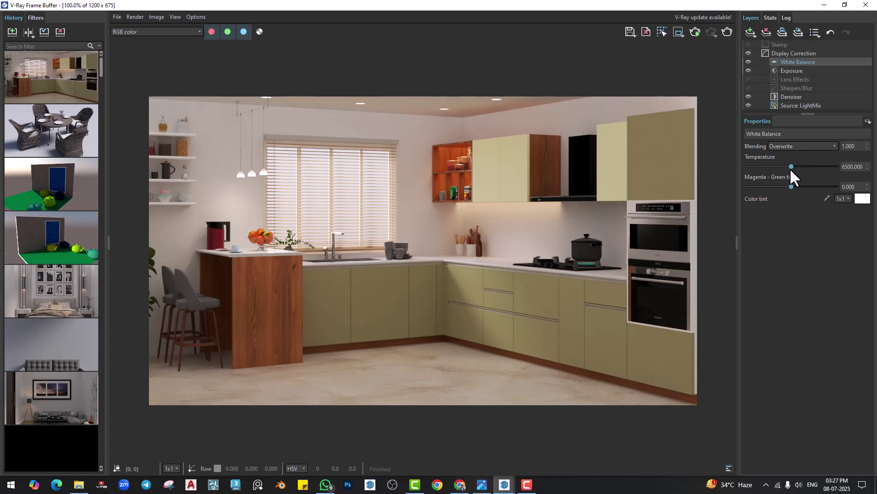
pyautogui.moveTo(791, 166)
pyautogui.mouseDown()
pyautogui.moveTo(778, 166)
pyautogui.moveTo(817, 166)
pyautogui.moveTo(792, 167)
pyautogui.mouseUp()
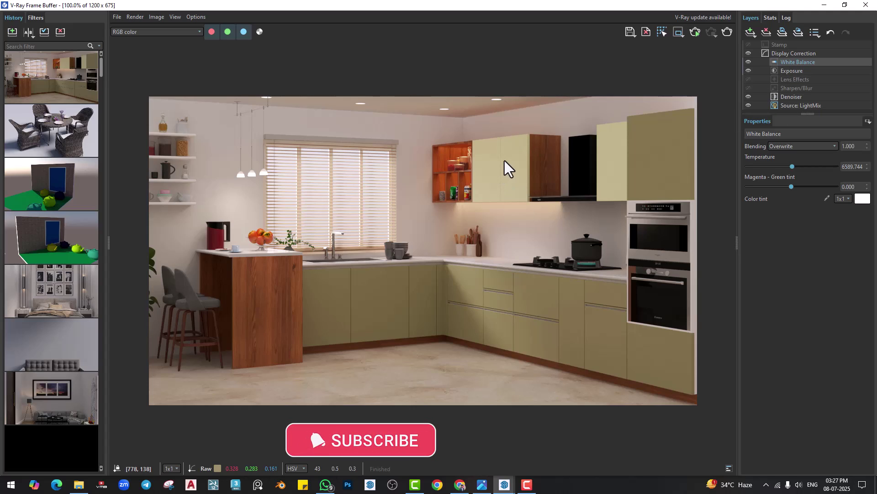
# Add a Curves correction with a gentle S-curve, raising the highlights and lowering the shadows at about (0.218, 0.179).
pyautogui.click(750, 32)
pyautogui.click(760, 101)
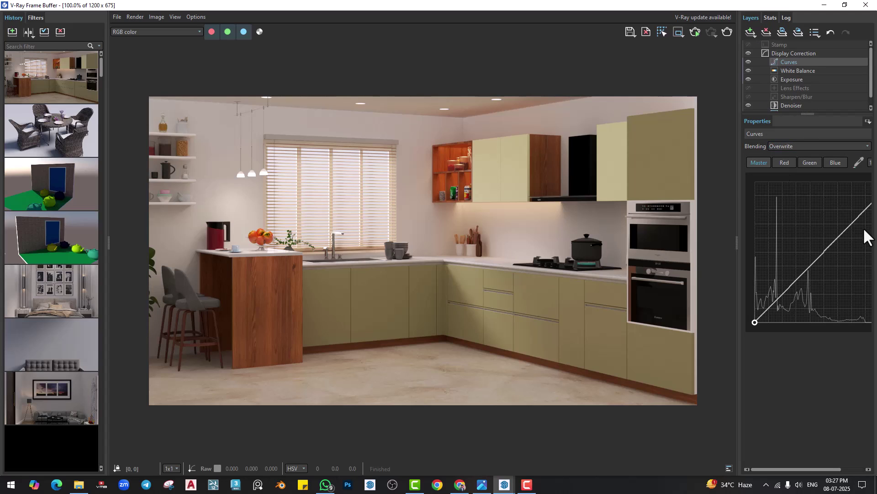
pyautogui.moveTo(854, 222); pyautogui.dragTo(843, 221)
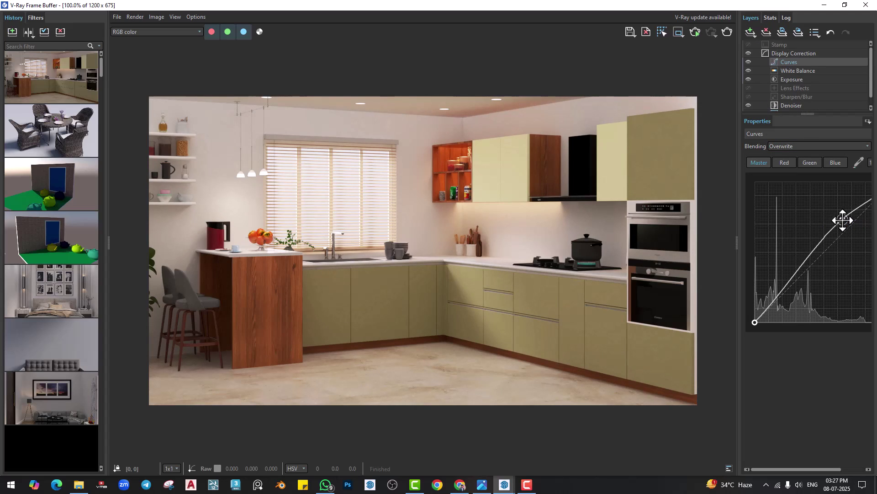
pyautogui.moveTo(787, 286); pyautogui.dragTo(785, 298)
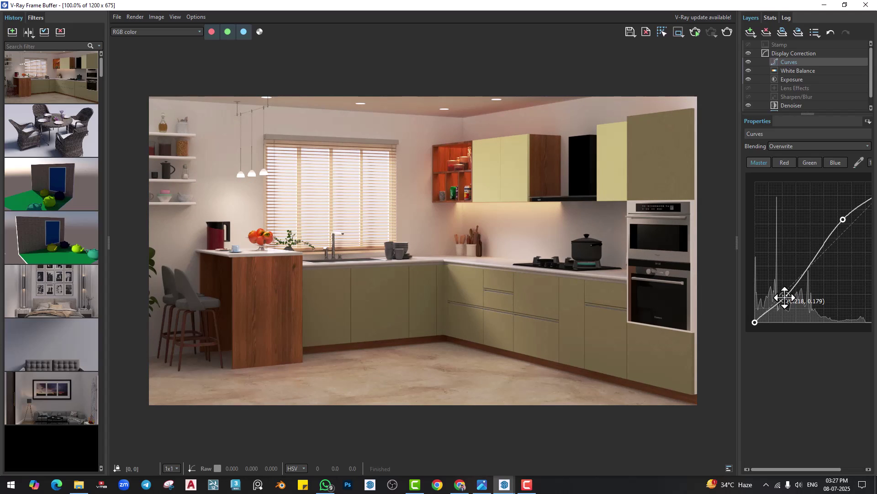
pyautogui.moveTo(842, 219); pyautogui.dragTo(845, 219)
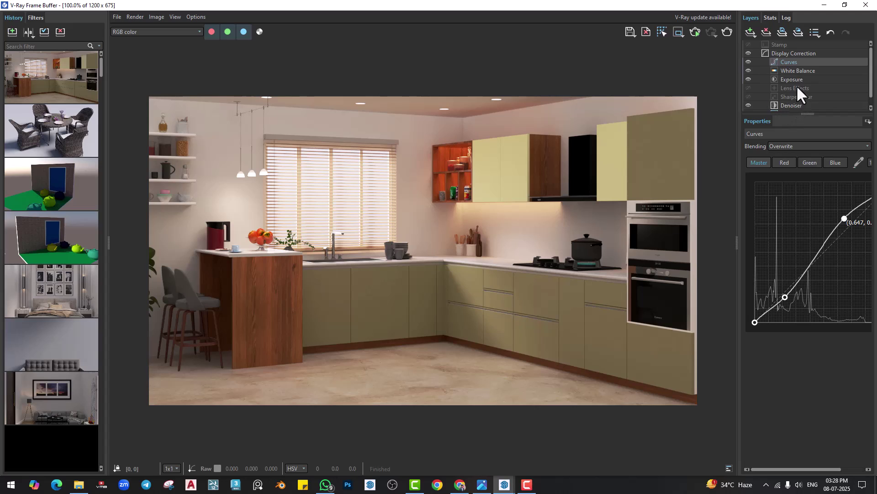
# Check in the Light Mix source what Rectangle Light#3 and Rectangle Light#1 contribute by switching each off and back on.
pyautogui.scroll(-1, 797, 87)
pyautogui.click(794, 105)
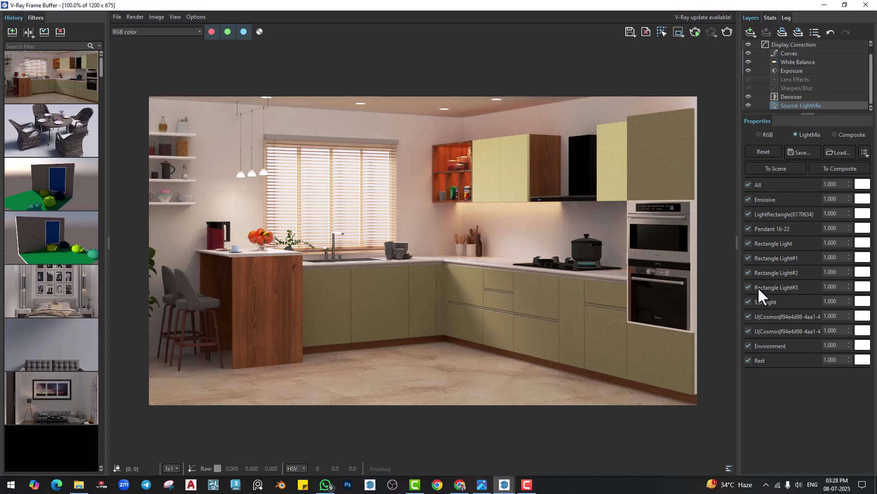
pyautogui.click(758, 287)
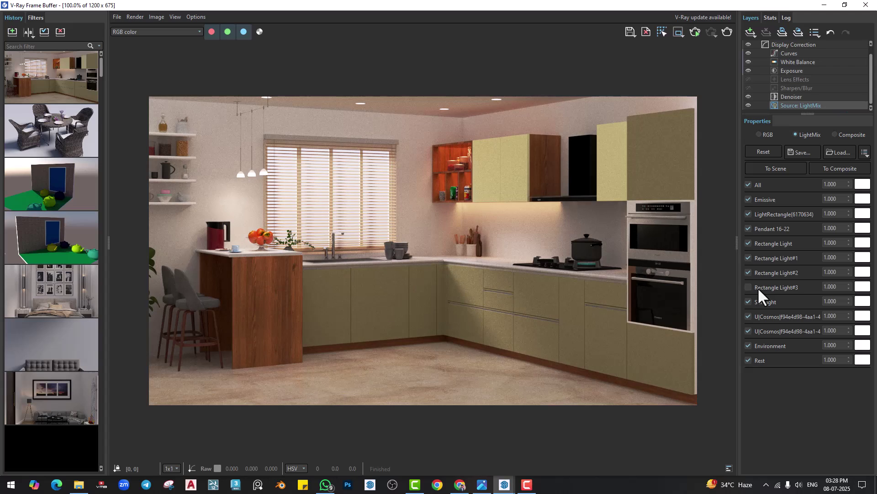
pyautogui.click(758, 287)
pyautogui.click(761, 257)
pyautogui.click(761, 257)
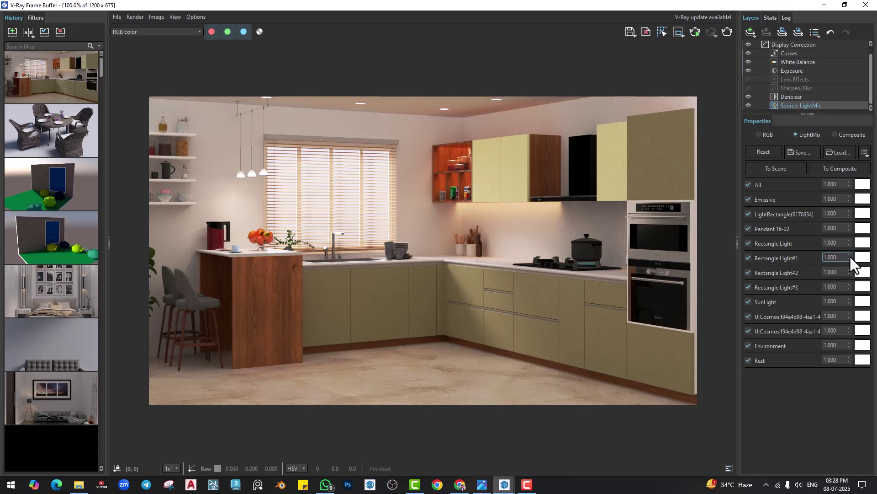
# Lower the Light Mix multipliers to about 0.505 for Rectangle Light#1 and 0.79 for Rectangle Light, and close the frame buffer.
pyautogui.moveTo(850, 257); pyautogui.dragTo(848, 311)
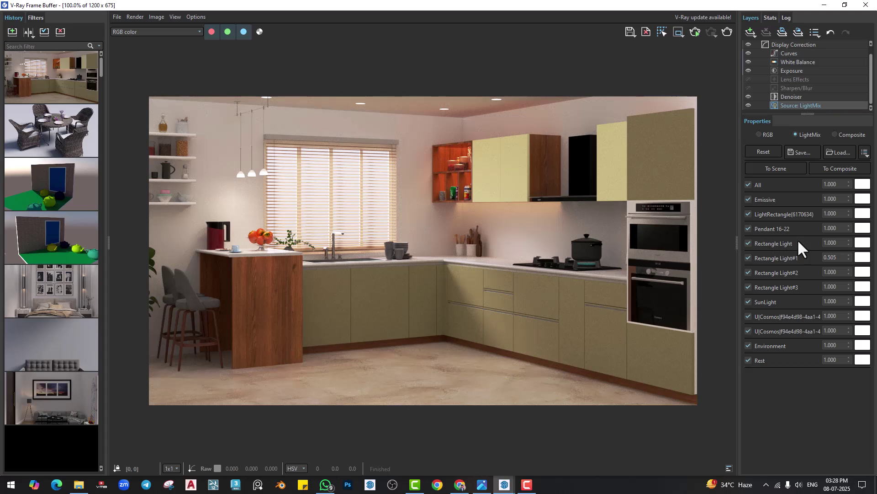
pyautogui.click(848, 243)
pyautogui.moveTo(849, 242); pyautogui.dragTo(844, 268)
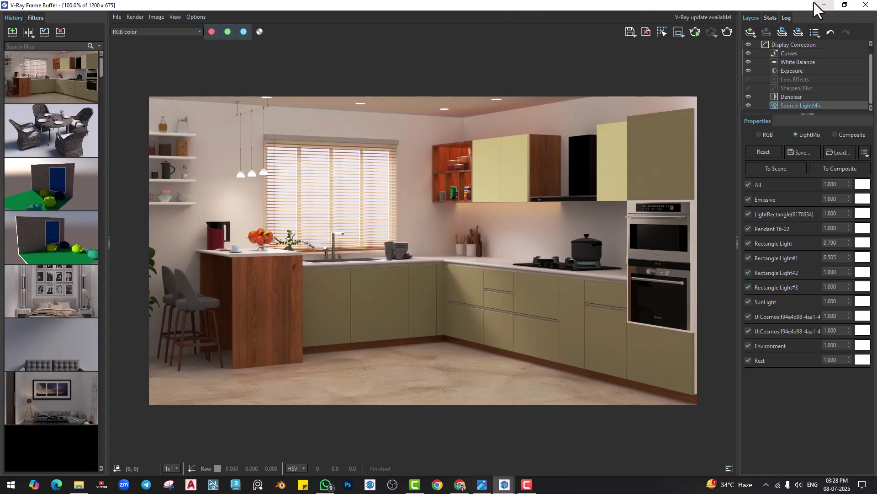
pyautogui.click(866, 5)
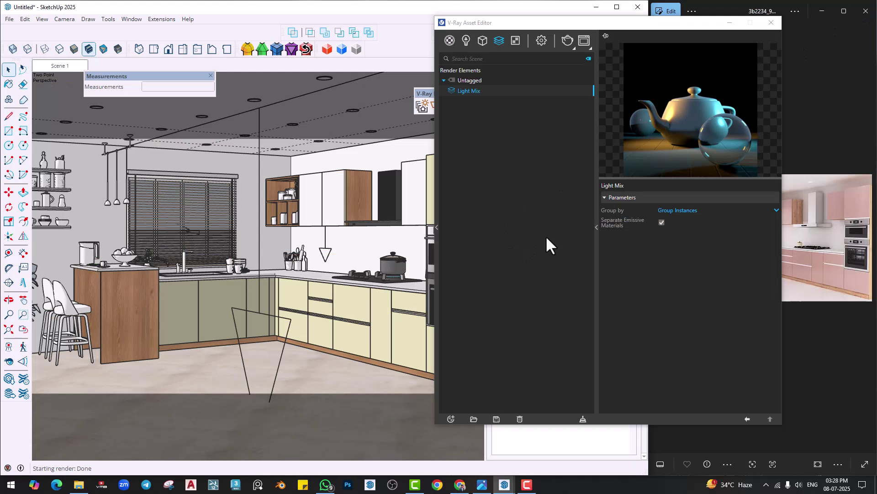
# Sample the lower cabinets' Sage Green material and set its reflection colour to white with a reflection glossiness of 0.86.
pyautogui.click(8, 84)
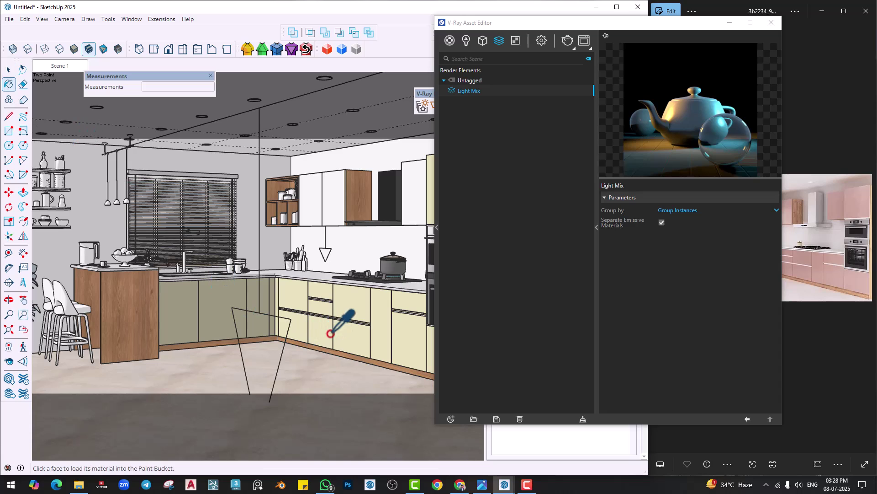
pyautogui.keyDown('alt'); pyautogui.click(344, 335); pyautogui.keyUp('alt')
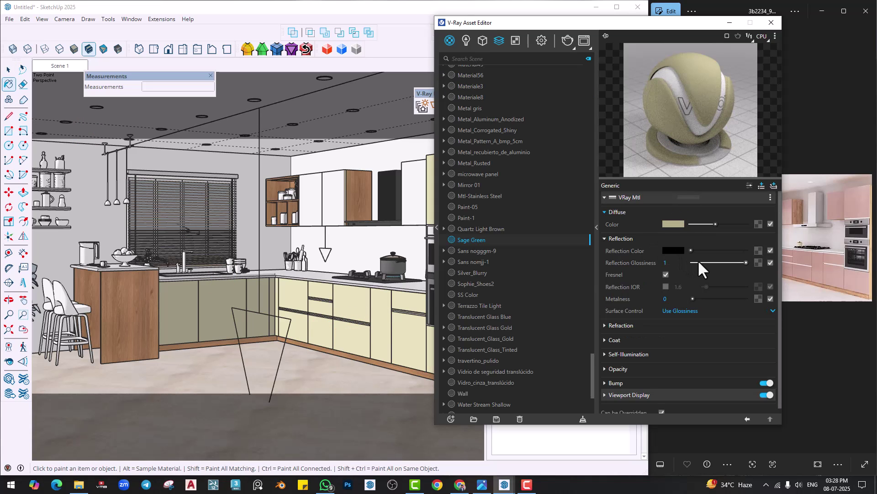
pyautogui.moveTo(690, 251); pyautogui.dragTo(739, 263)
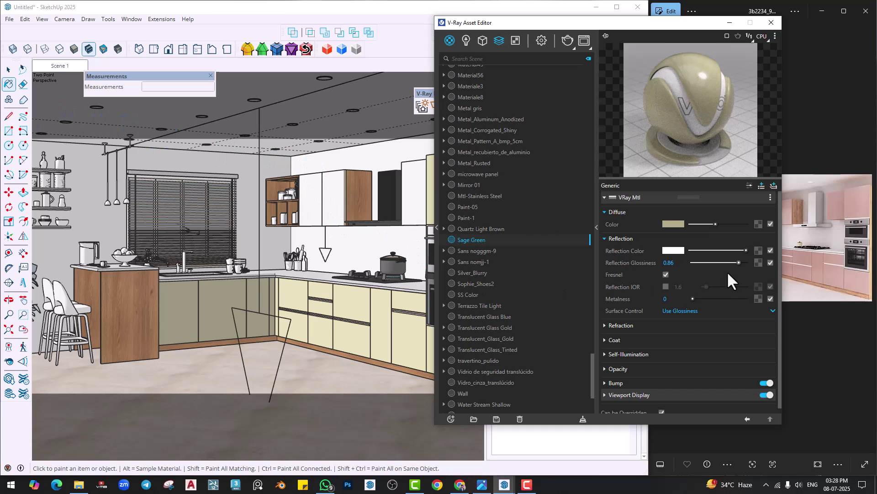
# Brighten the Sage Green material's diffuse colour and make it slightly more saturated.
pyautogui.moveTo(715, 224); pyautogui.dragTo(722, 223)
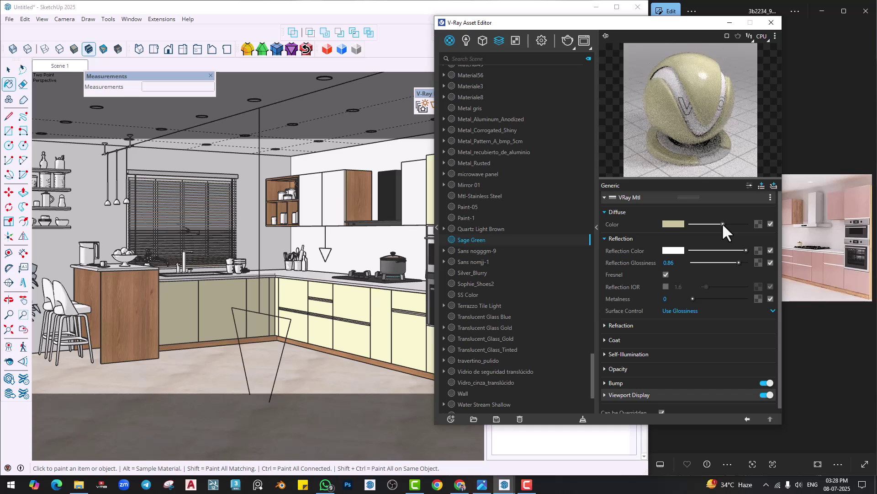
pyautogui.click(674, 224)
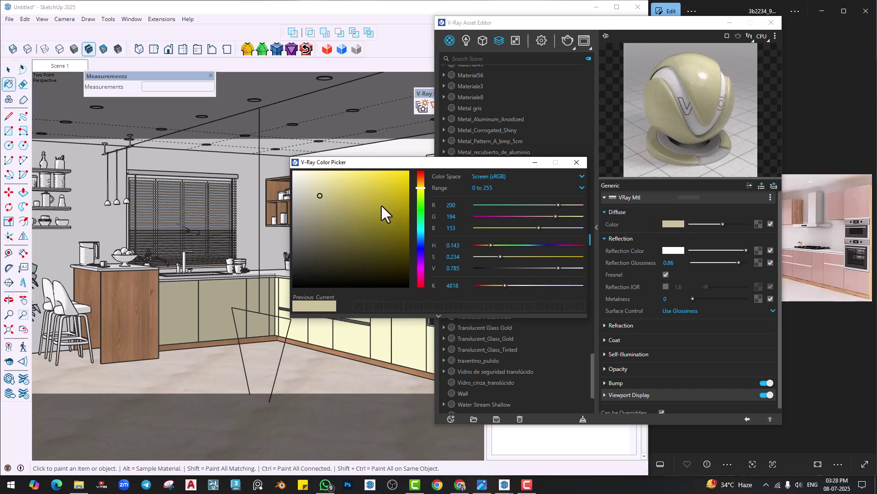
pyautogui.moveTo(321, 196); pyautogui.dragTo(328, 194)
pyautogui.click(577, 163)
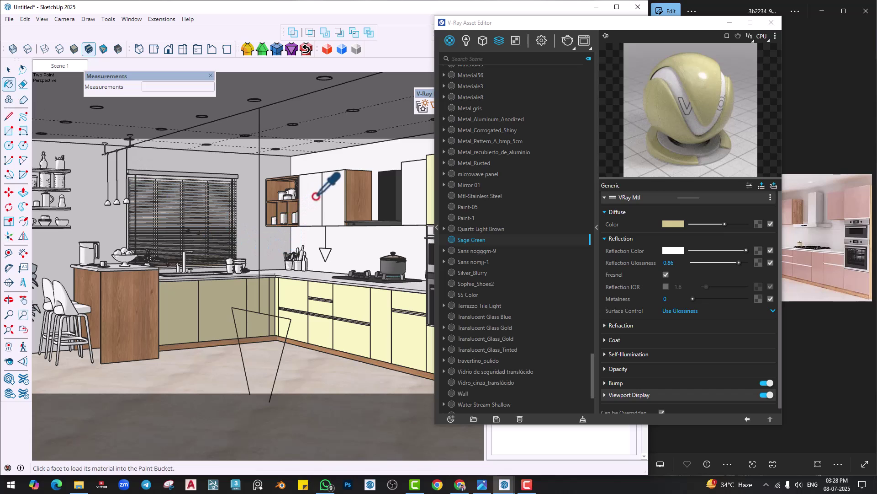
# Sample the wall cabinets' Cream material and set its reflection colour to white with a reflection glossiness of 0.84.
pyautogui.keyDown('alt'); pyautogui.click(332, 193); pyautogui.keyUp('alt')
pyautogui.click(621, 238)
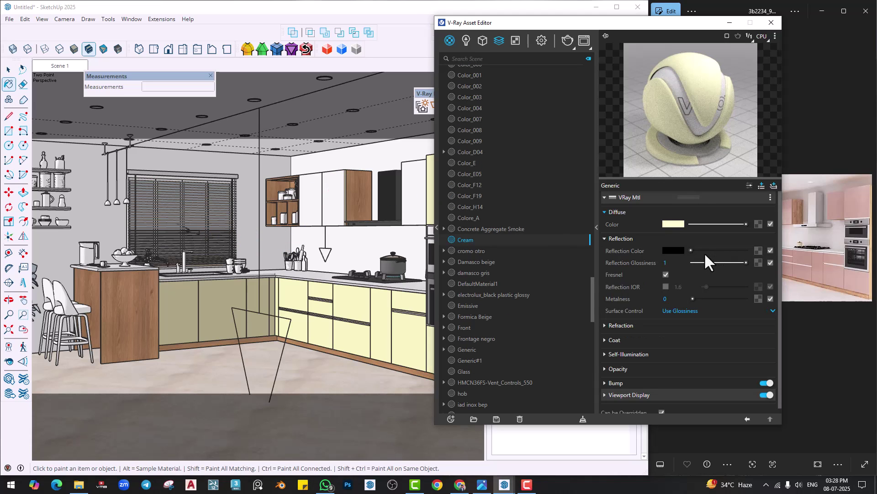
pyautogui.click(749, 250)
pyautogui.moveTo(745, 262); pyautogui.dragTo(737, 262)
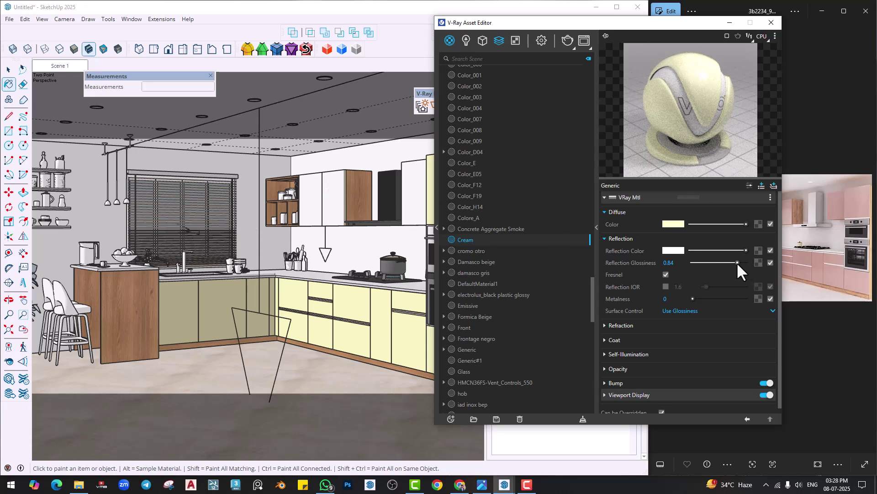
# Change the Cream material's diffuse colour to a slightly darkened white with zero saturation, and close the Asset Editor.
pyautogui.click(666, 224)
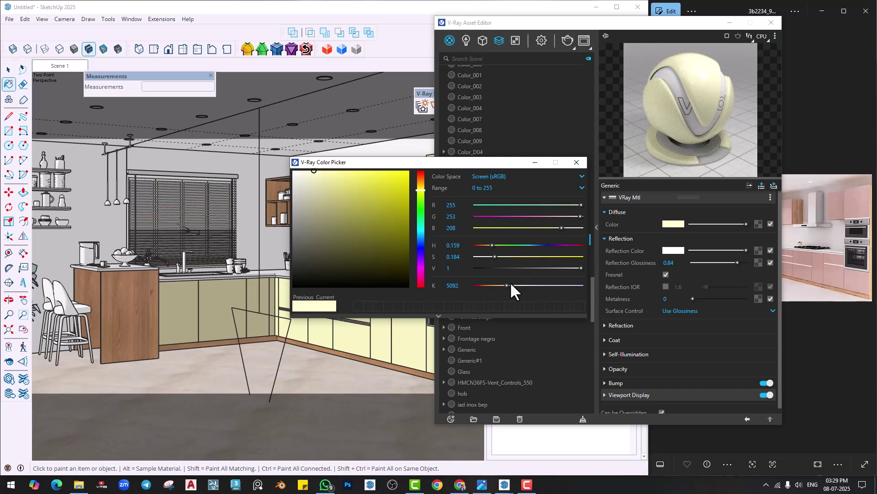
pyautogui.moveTo(497, 256); pyautogui.dragTo(235, 160)
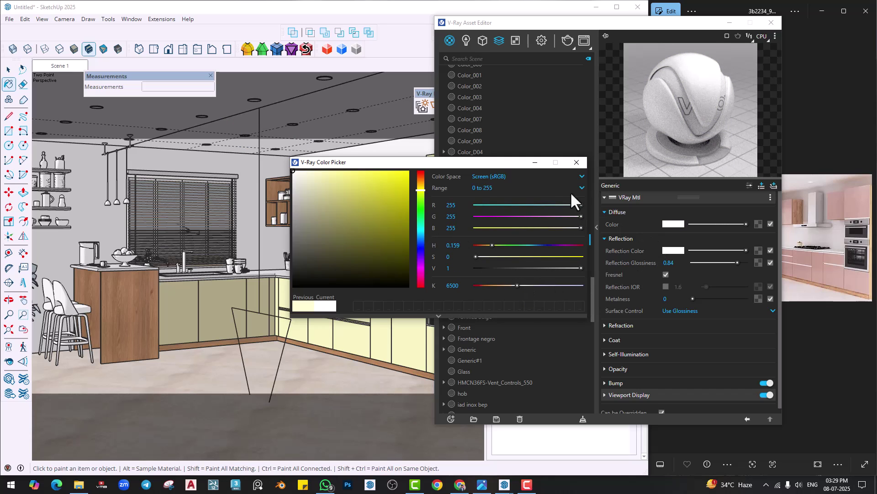
pyautogui.click(572, 162)
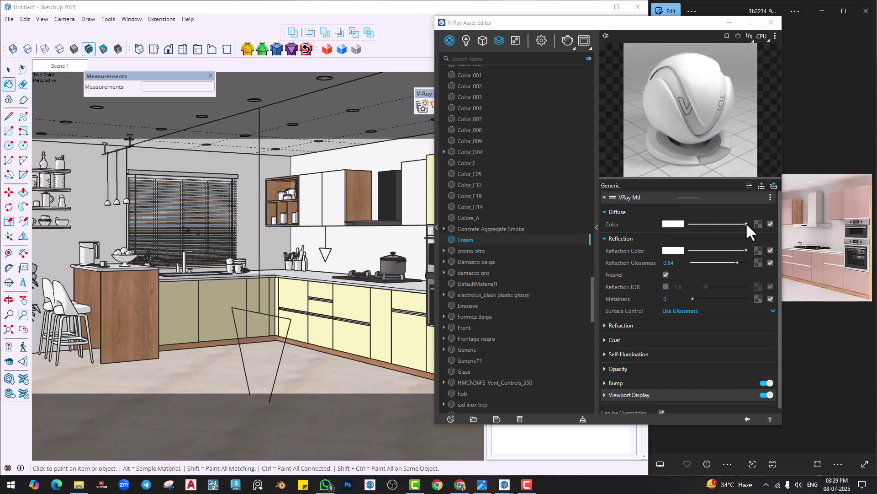
pyautogui.moveTo(746, 224); pyautogui.dragTo(731, 223)
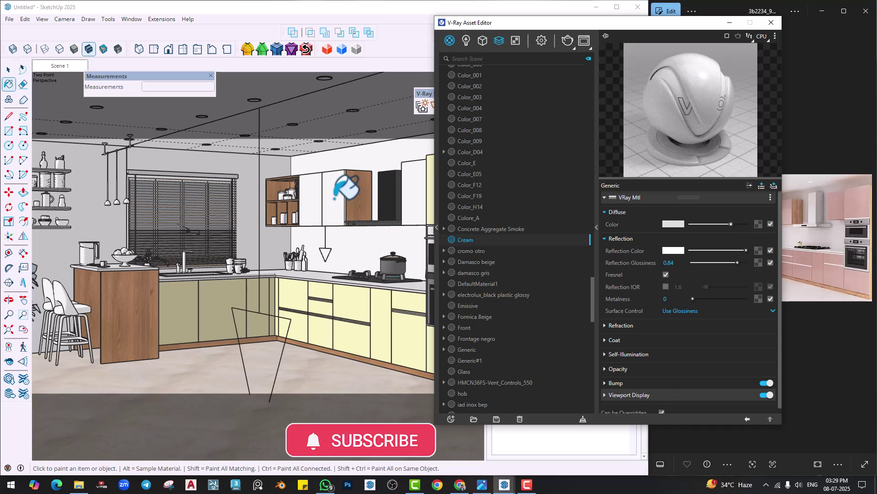
pyautogui.click(771, 23)
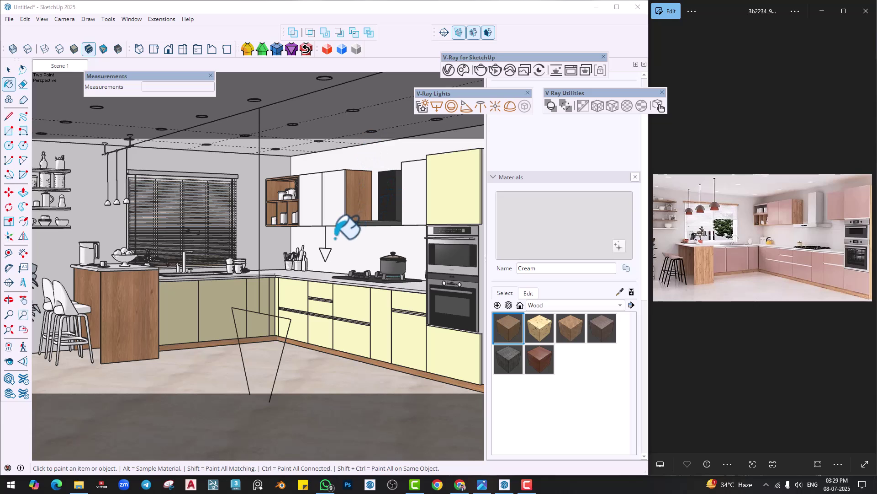
# Select the rectangle light under the wall cabinets and set its intensity to 40.
pyautogui.press('space')
pyautogui.click(325, 249)
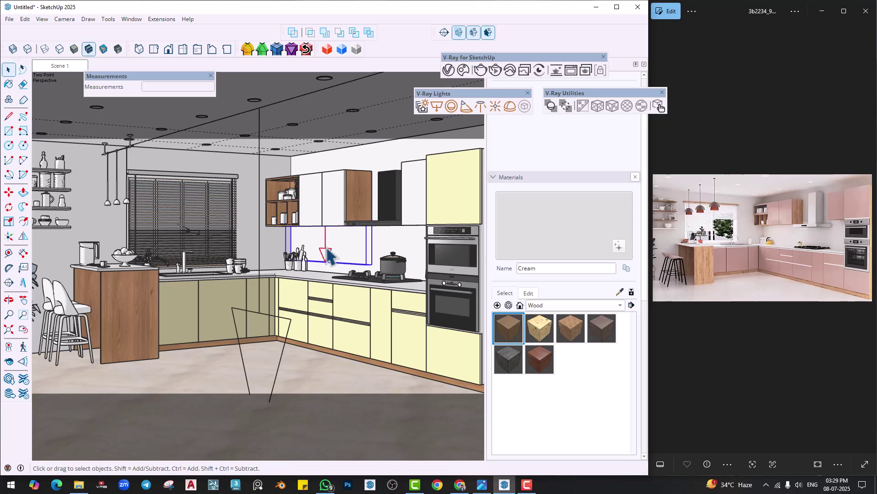
pyautogui.click(463, 70)
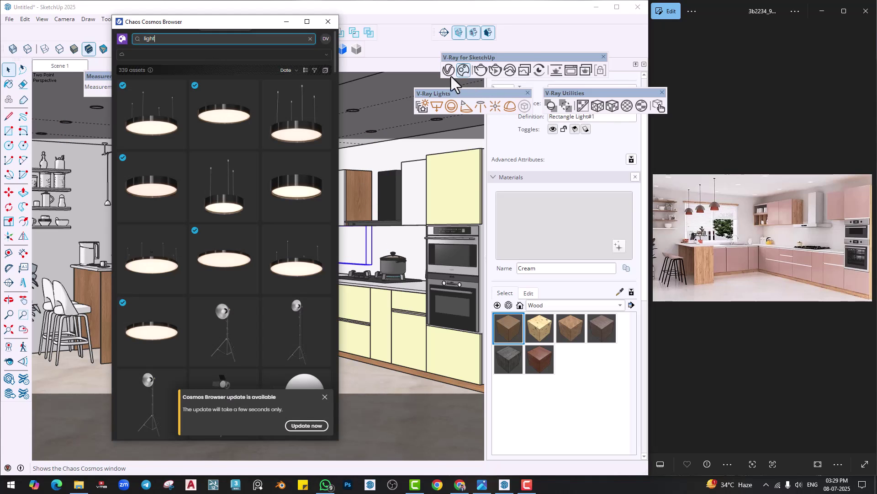
pyautogui.click(357, 34)
pyautogui.click(448, 70)
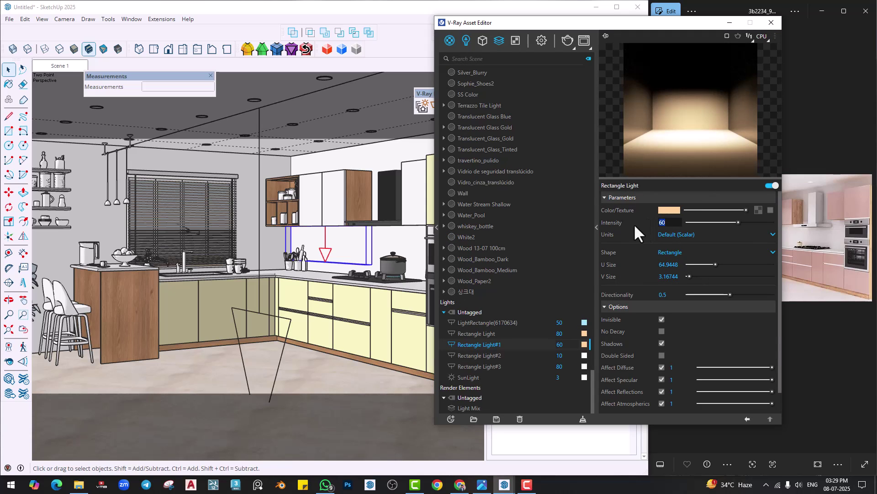
pyautogui.write('40')
pyautogui.press('Return')
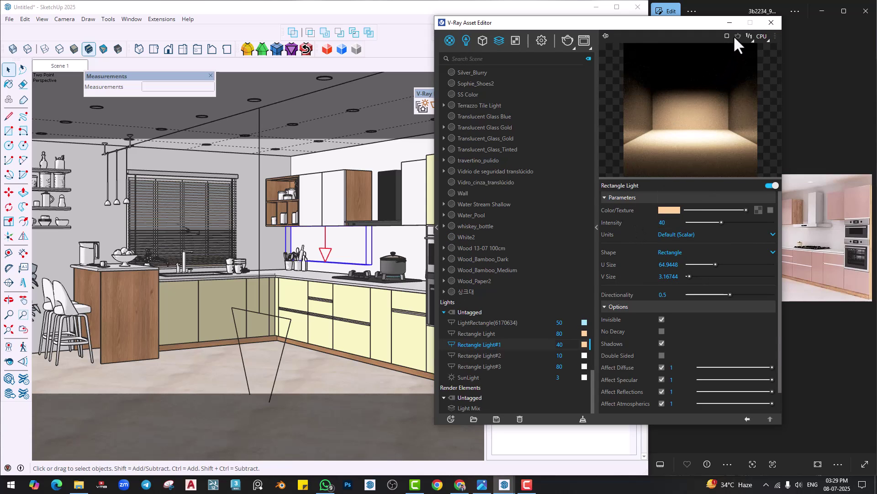
# Close the Asset Editor and examine the cabinets in the current render.
pyautogui.click(772, 22)
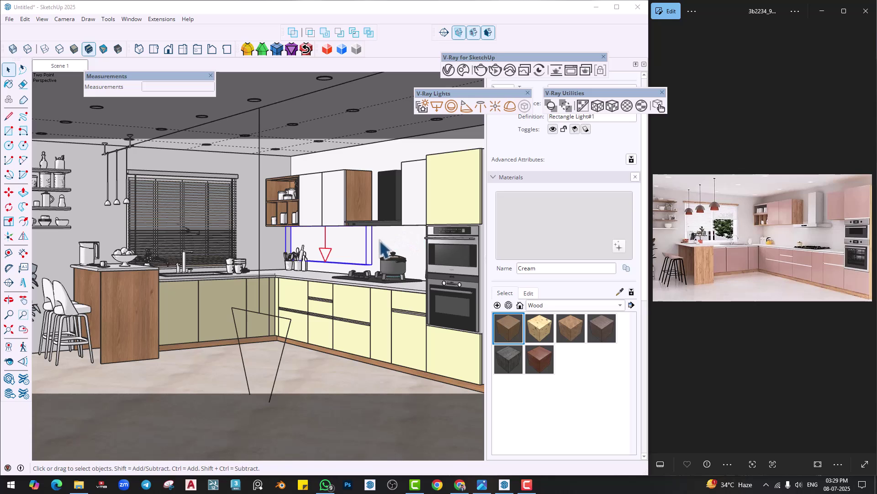
pyautogui.click(572, 70)
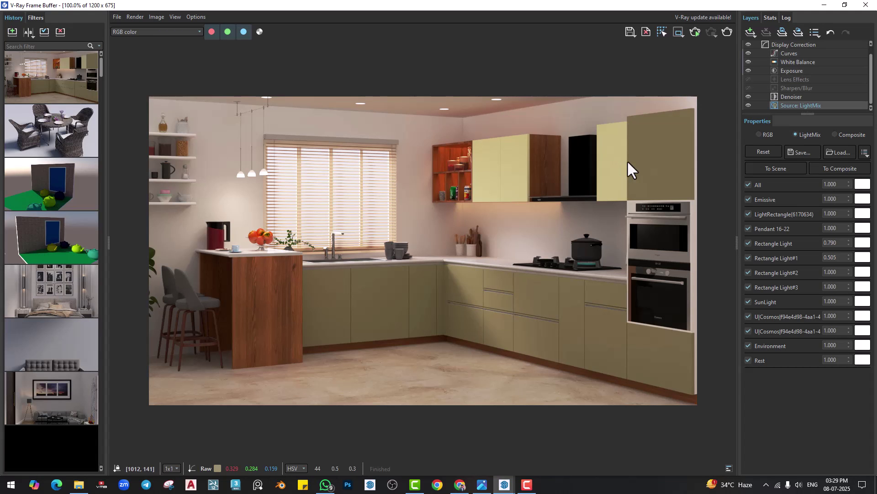
pyautogui.click(824, 5)
# Search Chaos Cosmos for "steel" and import the Steel Polished material into the scene.
pyautogui.click(482, 70)
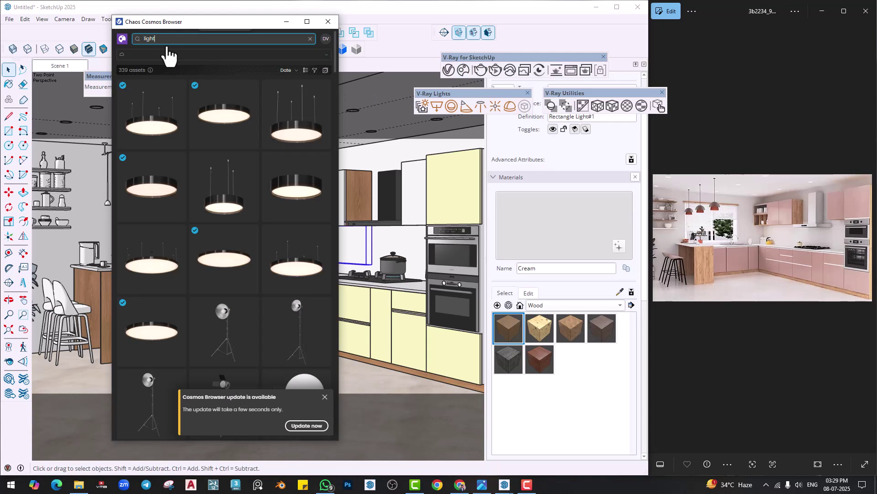
pyautogui.moveTo(165, 39); pyautogui.dragTo(112, 39)
pyautogui.write('steel')
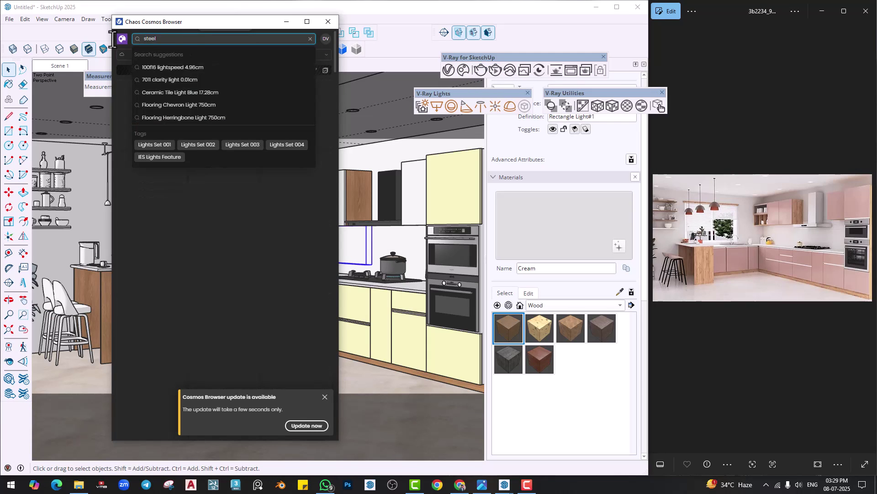
pyautogui.press('Return')
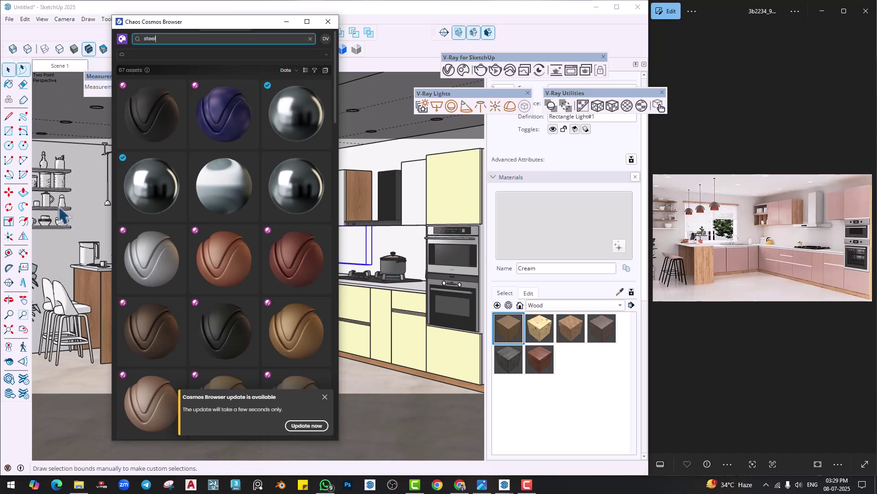
pyautogui.scroll(-5, 210, 242)
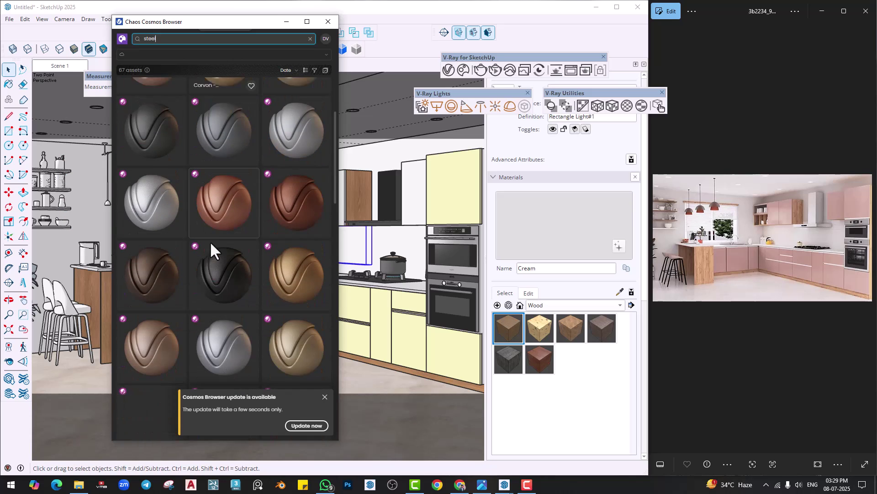
pyautogui.scroll(-8, 210, 242)
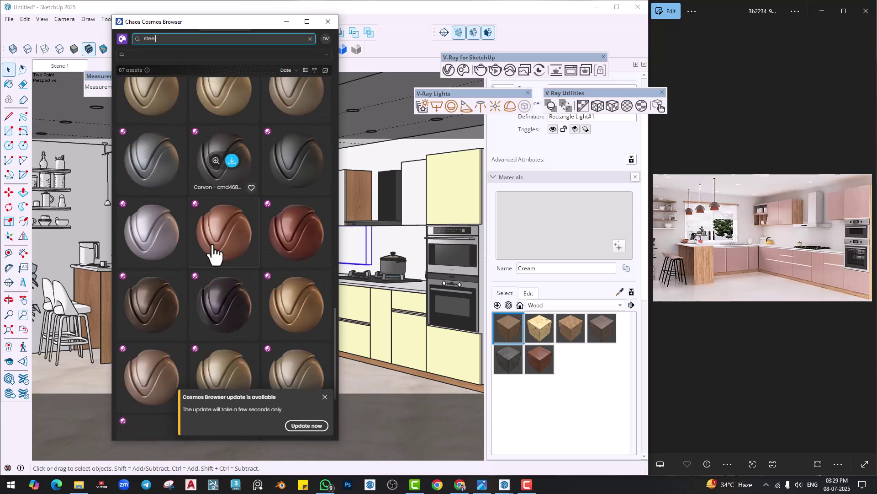
pyautogui.scroll(5, 215, 236)
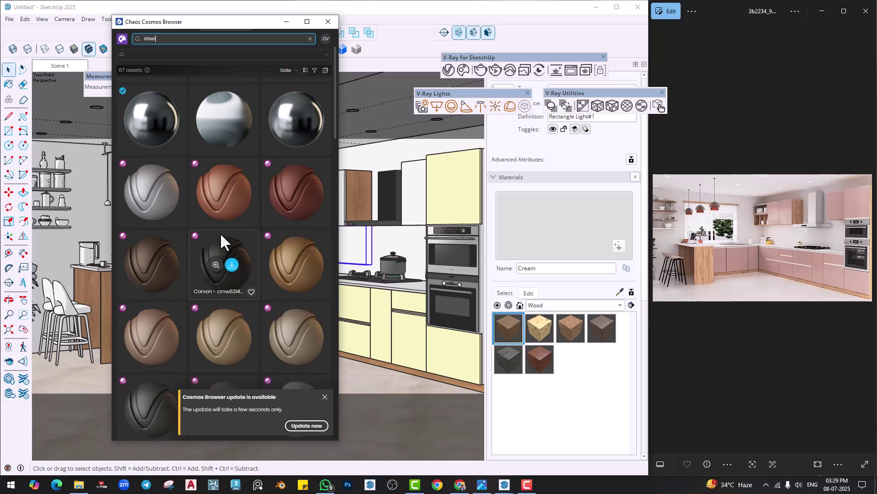
pyautogui.click(450, 70)
pyautogui.click(158, 187)
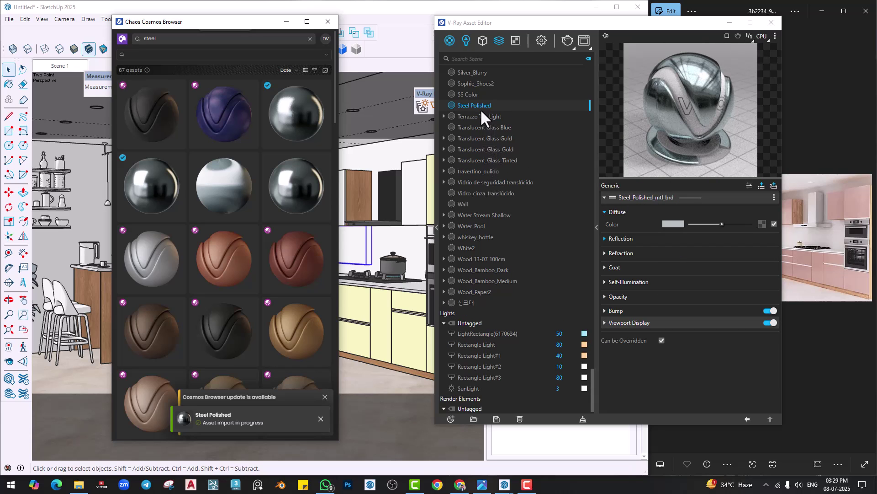
# Copy the Steel Polished material onto the drawer handle grooves' Generic#1 material, and close Cosmos and the Asset Editor.
pyautogui.rightClick(478, 106)
pyautogui.click(486, 207)
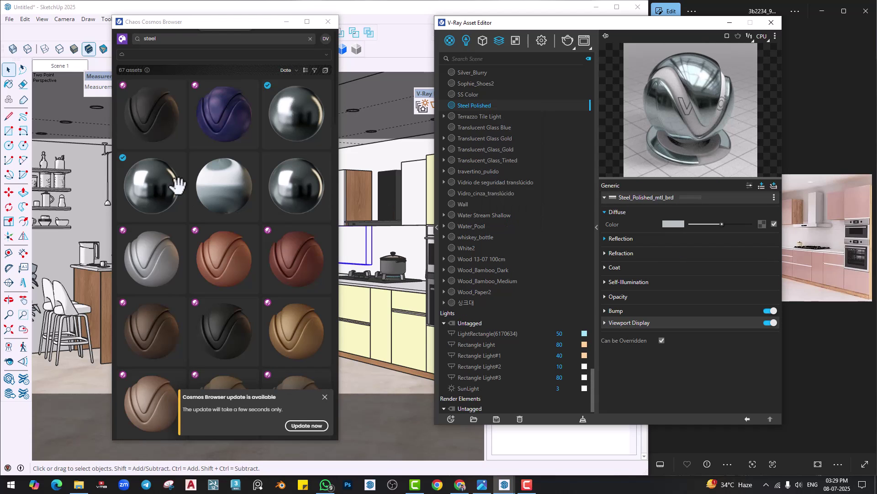
pyautogui.click(8, 84)
pyautogui.scroll(5, 424, 297)
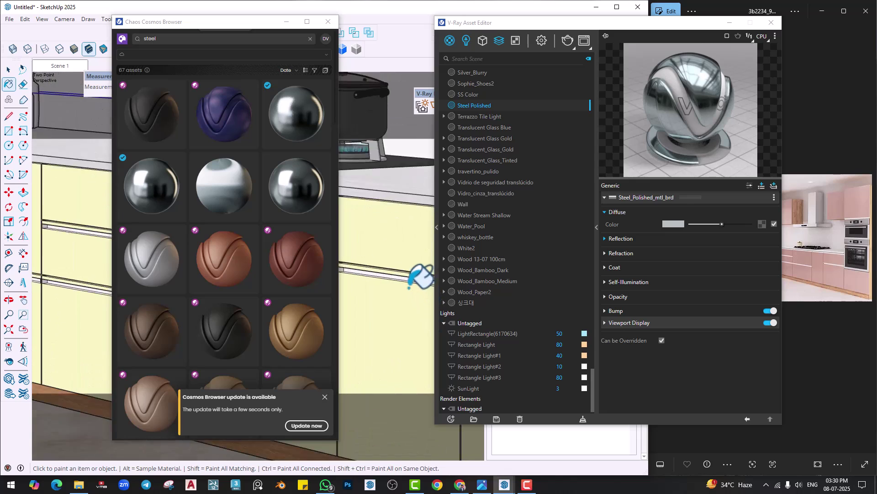
pyautogui.scroll(6, 402, 276)
pyautogui.keyDown('alt'); pyautogui.click(394, 282); pyautogui.keyUp('alt')
pyautogui.rightClick(465, 240)
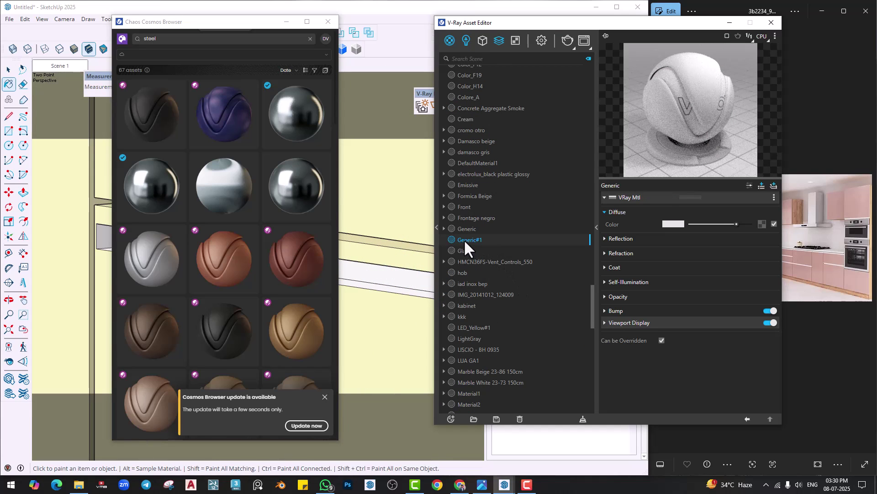
pyautogui.click(492, 366)
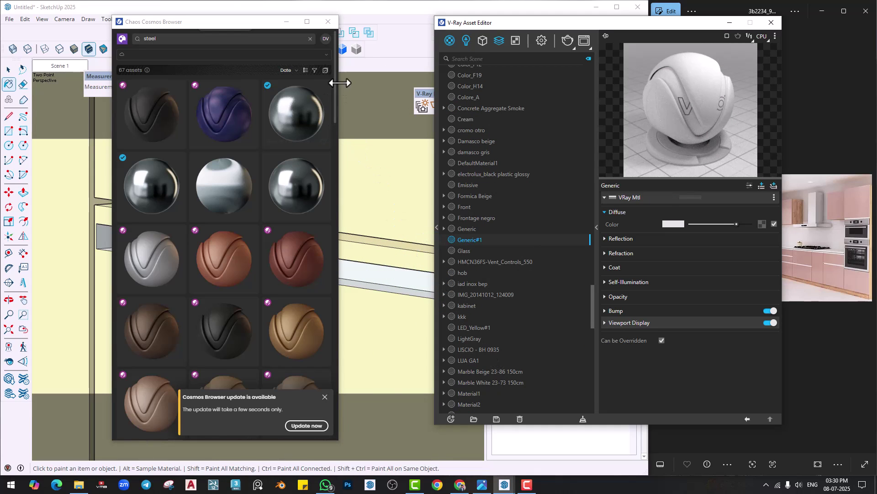
pyautogui.click(328, 21)
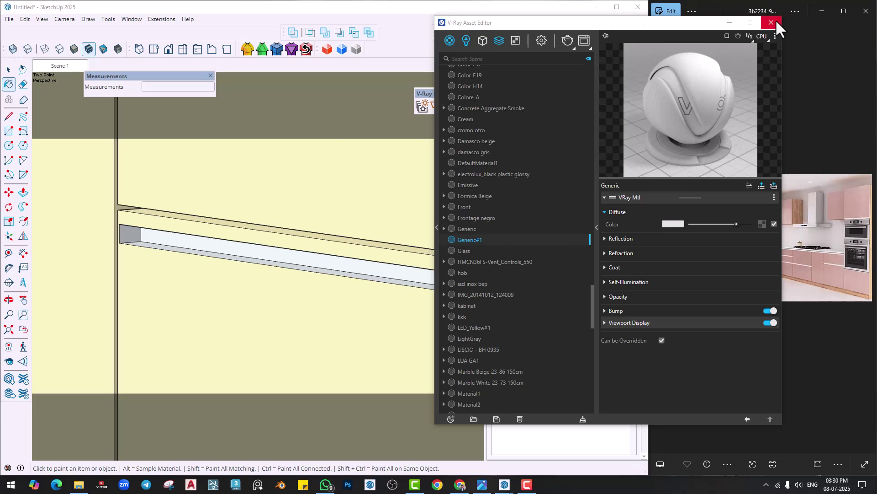
pyautogui.click(772, 22)
# Push/Pull the top inner face of the wide drawer's handle groove upward by about 5/16".
pyautogui.moveTo(177, 180)
pyautogui.mouseDown(button='middle')
pyautogui.moveTo(121, 226)
pyautogui.moveTo(165, 229)
pyautogui.moveTo(200, 248)
pyautogui.moveTo(204, 221)
pyautogui.moveTo(219, 227)
pyautogui.moveTo(190, 241)
pyautogui.mouseUp(button='middle')
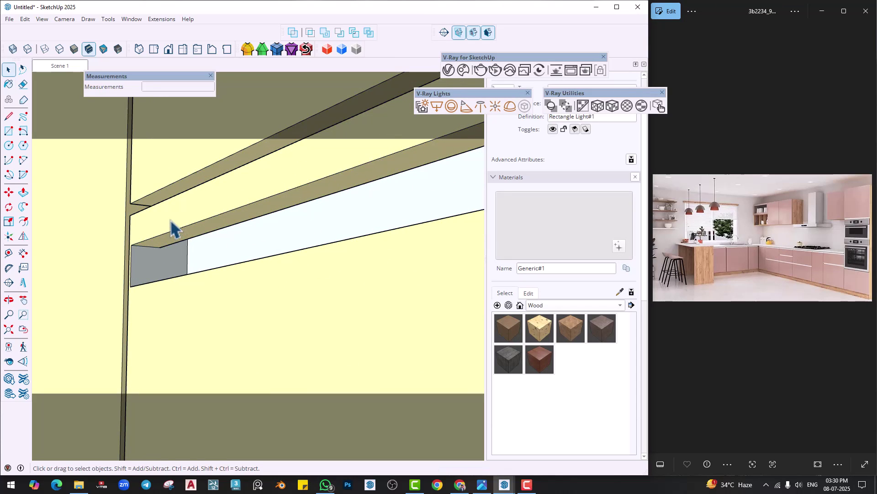
pyautogui.press('p')
pyautogui.click(177, 245)
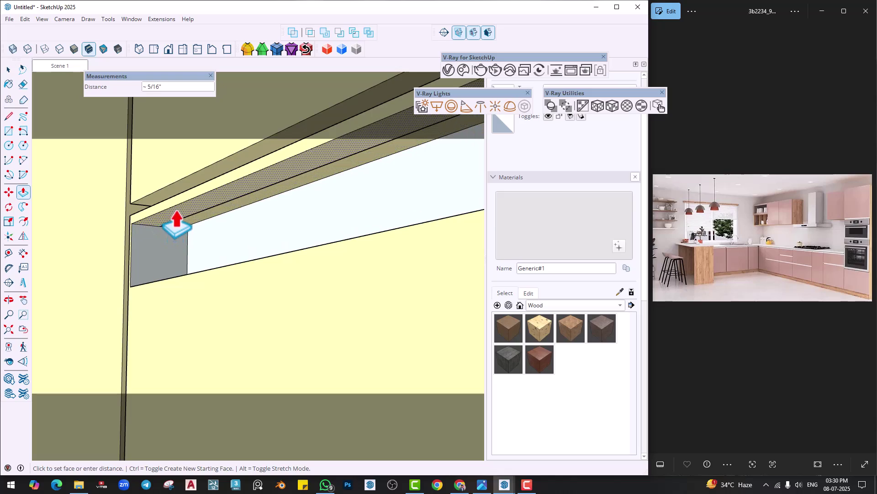
pyautogui.click(177, 223)
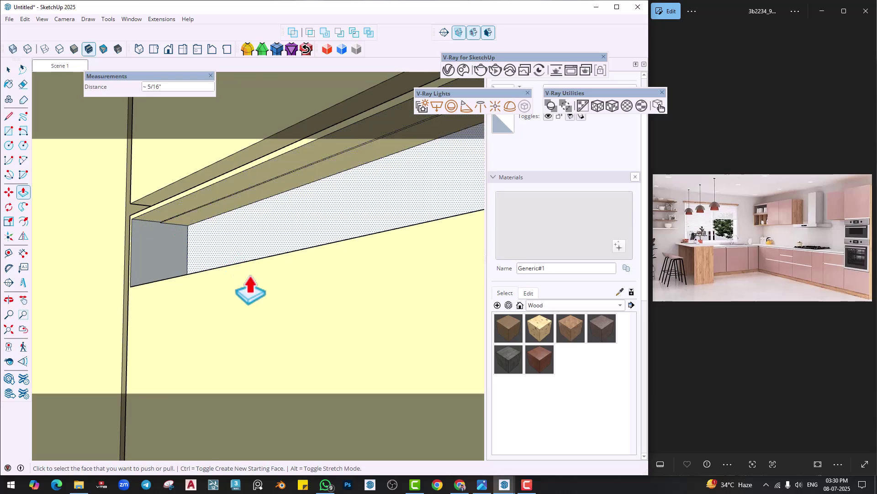
pyautogui.moveTo(250, 292); pyautogui.dragTo(173, 270, button='middle')
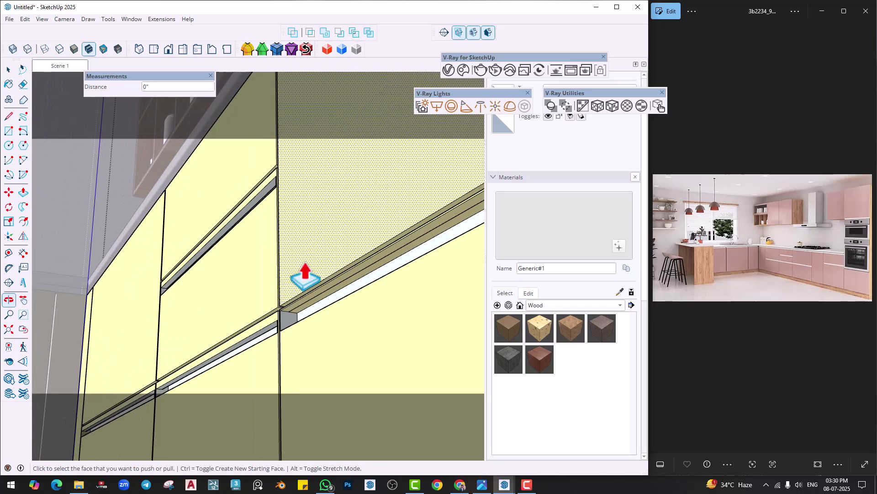
pyautogui.scroll(3, 261, 342)
pyautogui.click(233, 176)
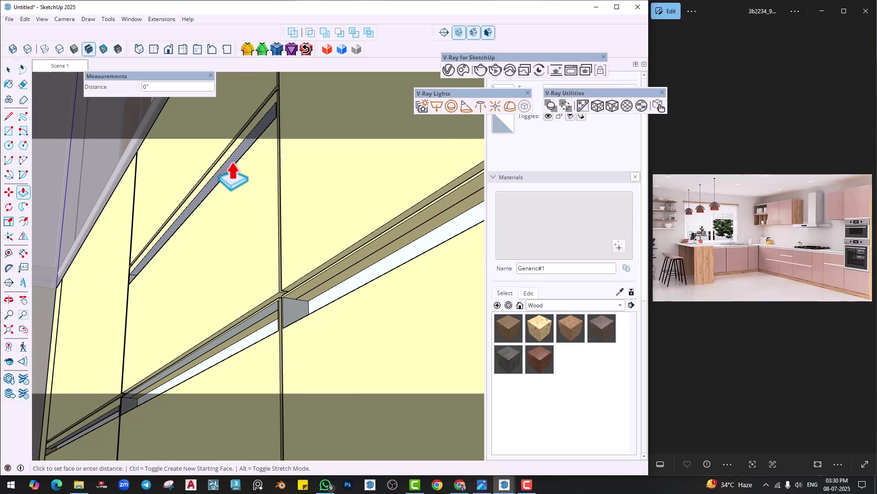
pyautogui.press('Escape')
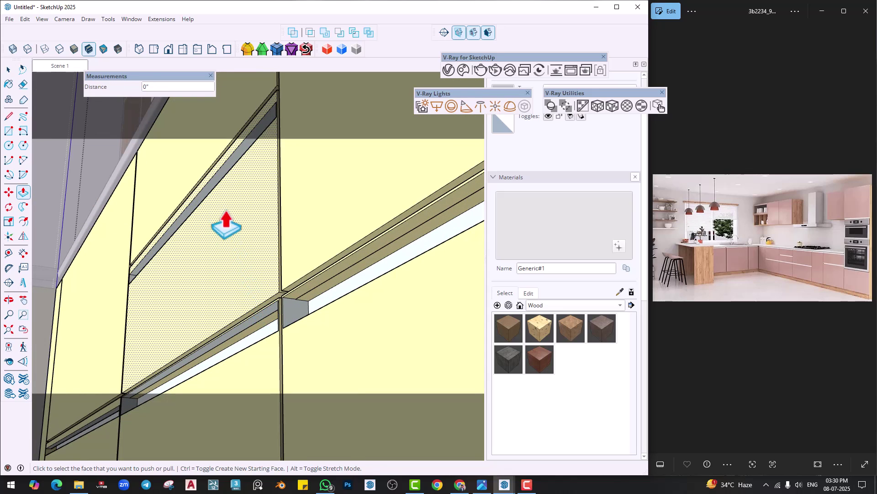
# Push/Pull the top inner face of the small upper drawer's handle groove by about 1/16".
pyautogui.scroll(2, 211, 212)
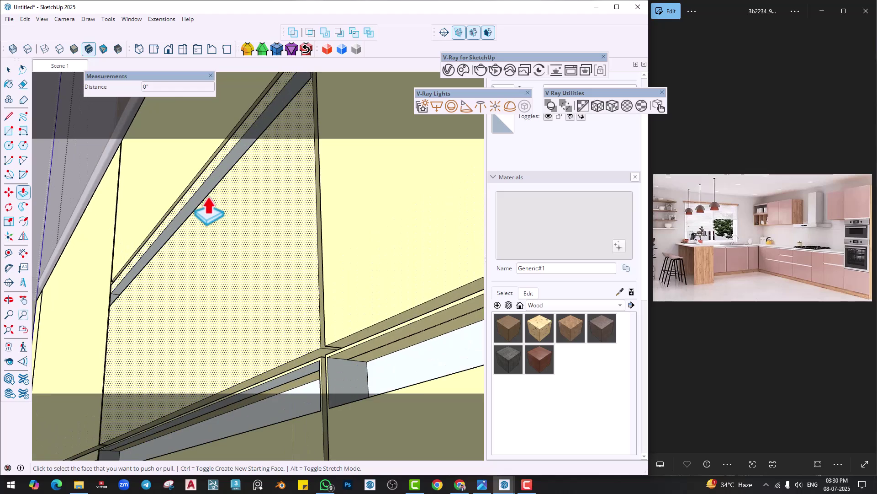
pyautogui.scroll(2, 289, 343)
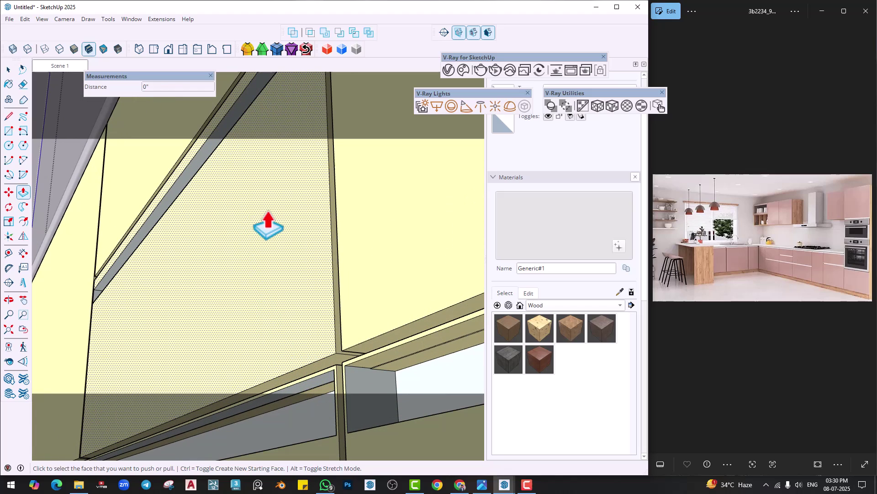
pyautogui.click(185, 185)
pyautogui.click(171, 198)
pyautogui.moveTo(170, 198); pyautogui.dragTo(233, 332, button='middle')
pyautogui.moveTo(112, 256); pyautogui.dragTo(123, 212, button='middle')
pyautogui.click(125, 212)
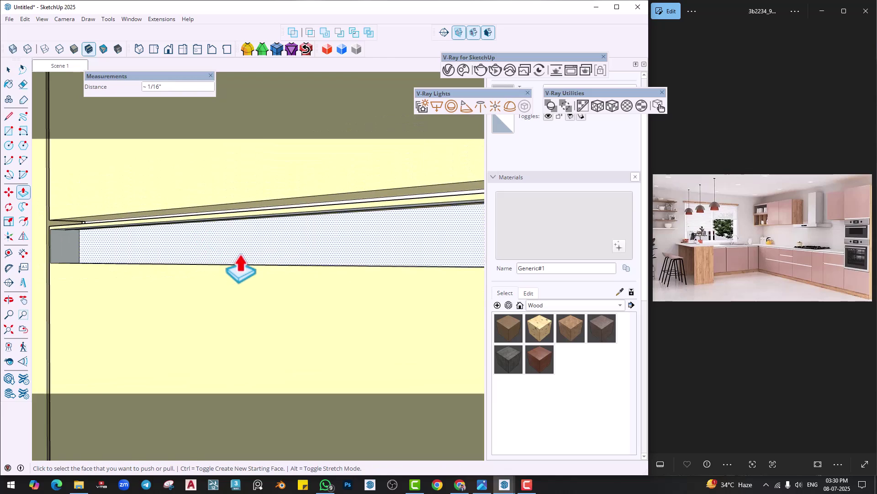
# Push/Pull the top inner face of the adjoining lower drawer's handle groove by about 5/16".
pyautogui.moveTo(237, 265)
pyautogui.mouseDown(button='middle')
pyautogui.moveTo(304, 122)
pyautogui.moveTo(238, 215)
pyautogui.moveTo(230, 272)
pyautogui.mouseUp(button='middle')
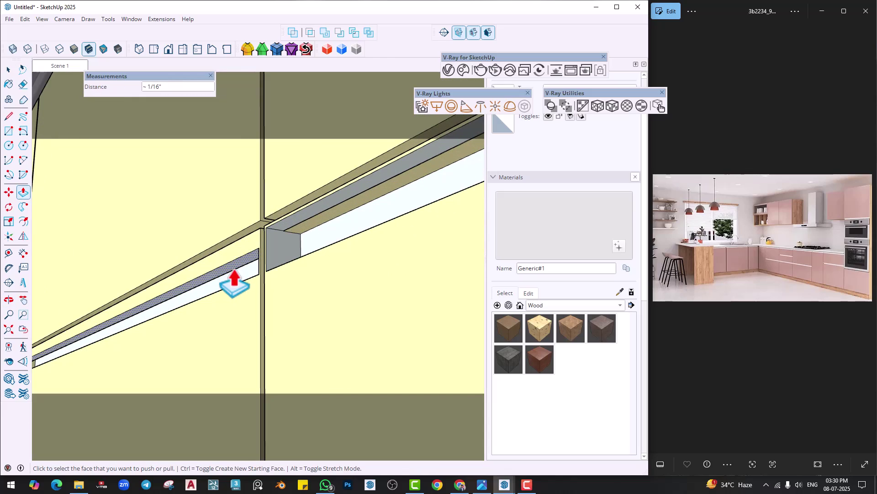
pyautogui.click(235, 273)
pyautogui.click(294, 225)
# Inspect the handle grooves along the base cabinet drawers from the scene's camera view.
pyautogui.scroll(-2, 314, 248)
pyautogui.scroll(6, 314, 260)
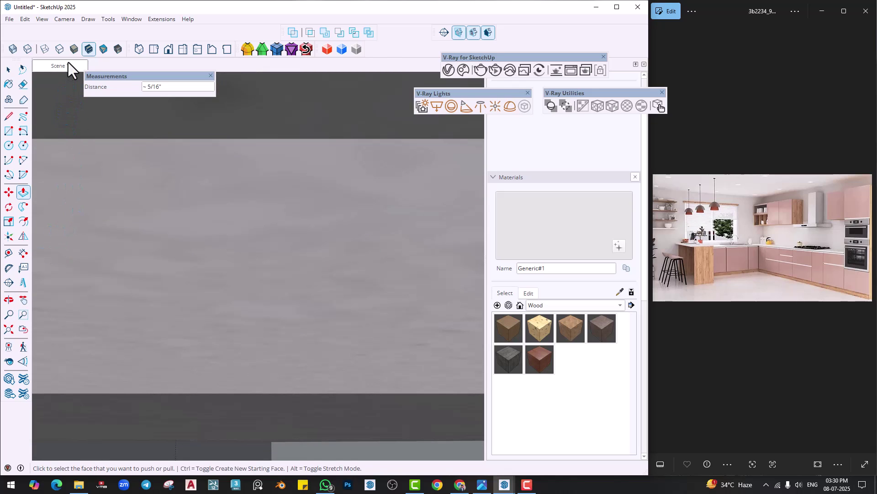
pyautogui.scroll(-6, 222, 229)
pyautogui.scroll(5, 452, 348)
pyautogui.scroll(7, 337, 278)
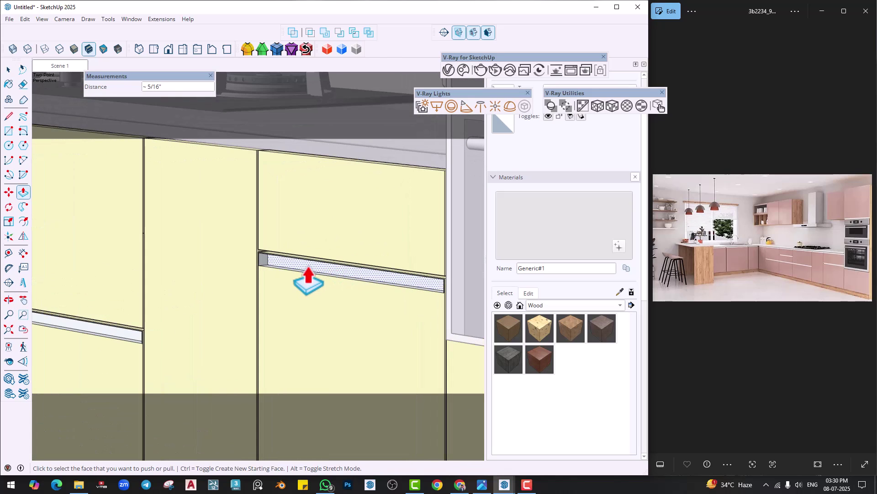
pyautogui.scroll(-7, 349, 326)
pyautogui.keyDown('shift'); pyautogui.moveTo(183, 332); pyautogui.dragTo(359, 316, button='middle'); pyautogui.keyUp('shift')
pyautogui.scroll(-2, 280, 317)
pyautogui.keyDown('shift'); pyautogui.moveTo(279, 317); pyautogui.dragTo(183, 297, button='middle'); pyautogui.keyUp('shift')
pyautogui.scroll(-2, 295, 334)
pyautogui.press('space')
pyautogui.scroll(5, 323, 276)
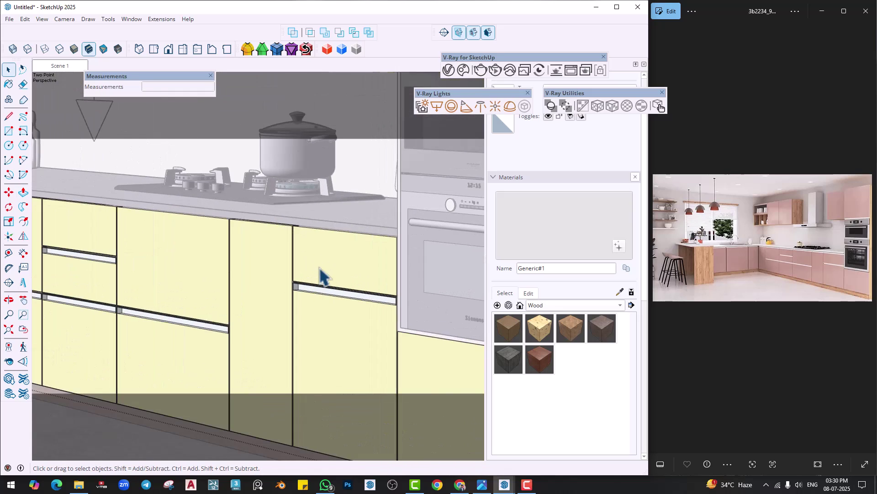
pyautogui.scroll(-3, 317, 346)
pyautogui.scroll(3, 332, 363)
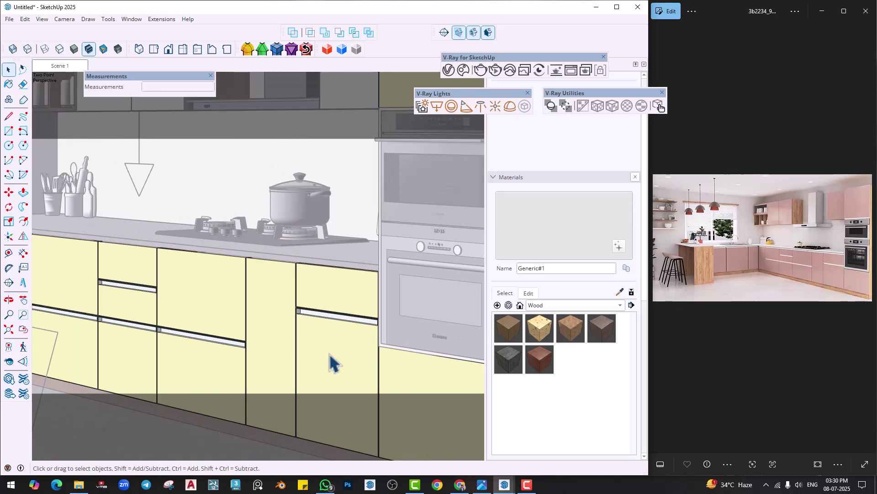
# Bring up the render in the V-Ray Frame Buffer, sample the floor's marble material, and move the render window aside.
pyautogui.click(570, 71)
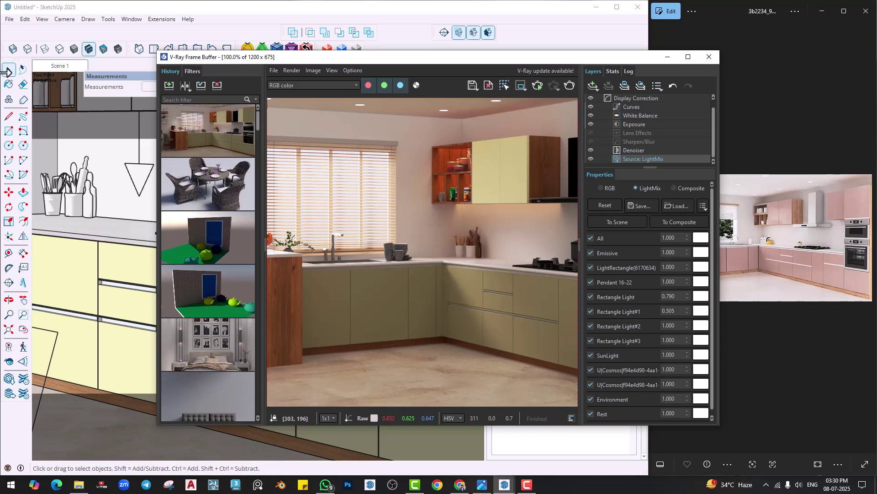
pyautogui.click(8, 84)
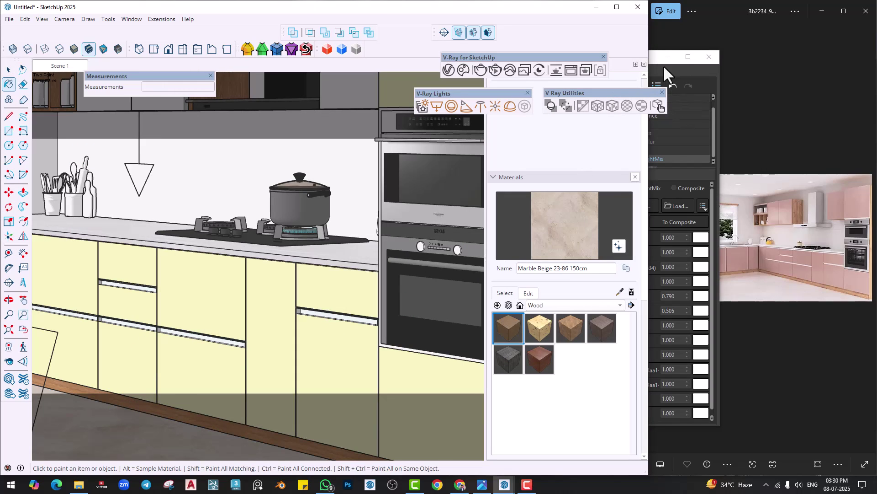
pyautogui.click(714, 92)
pyautogui.moveTo(558, 59); pyautogui.dragTo(364, 56)
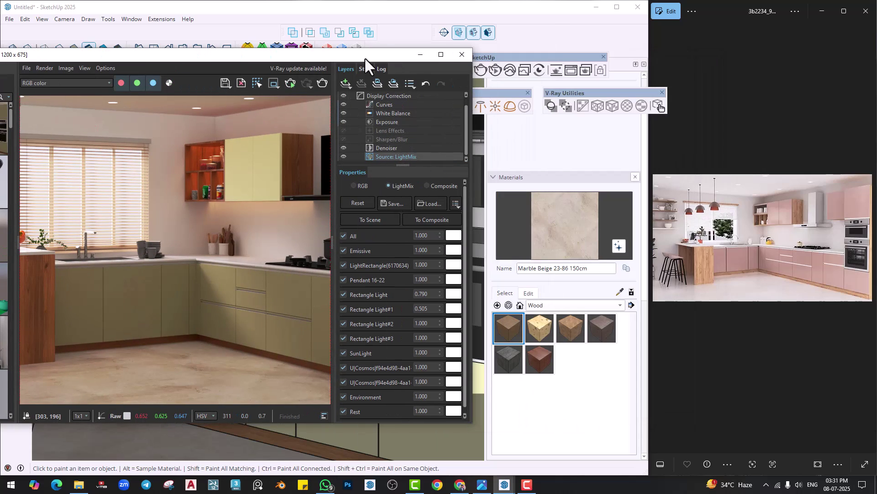
pyautogui.moveTo(423, 55); pyautogui.dragTo(374, 56)
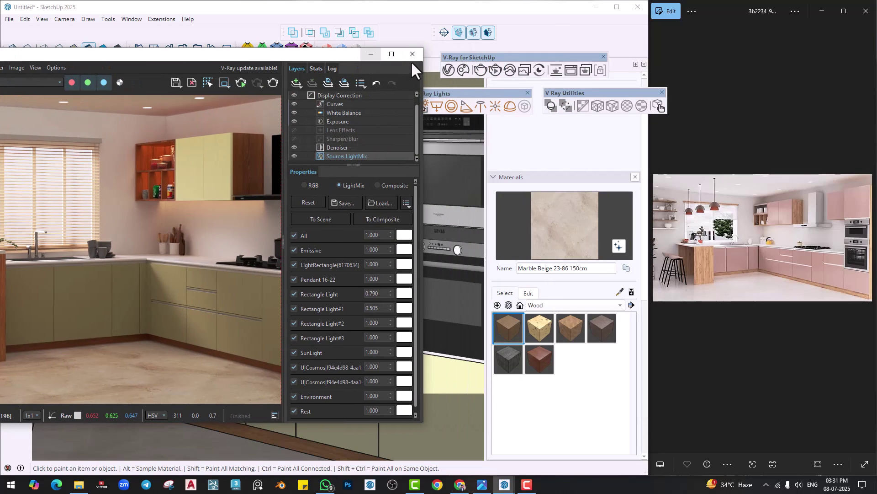
# In the floor marble's V-Ray material, clear the reflection colour and glossiness textures, then set reflection to white and glossiness to 0.9.
pyautogui.click(448, 68)
pyautogui.click(621, 238)
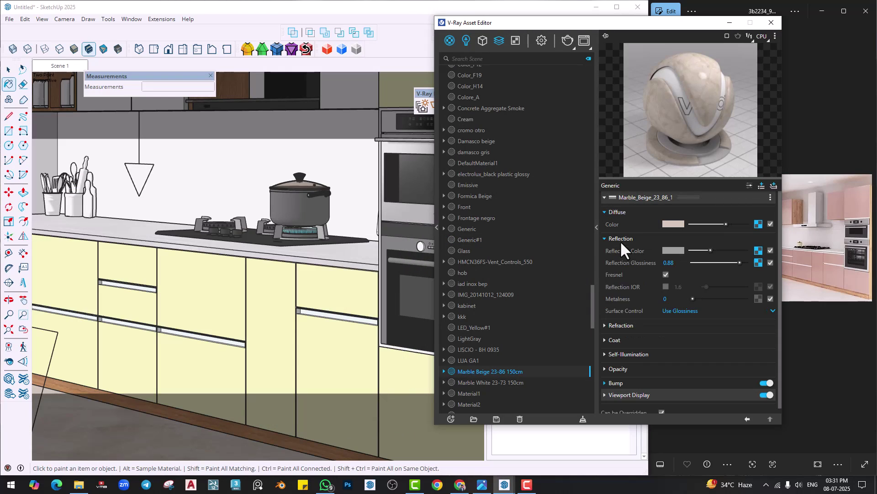
pyautogui.rightClick(759, 262)
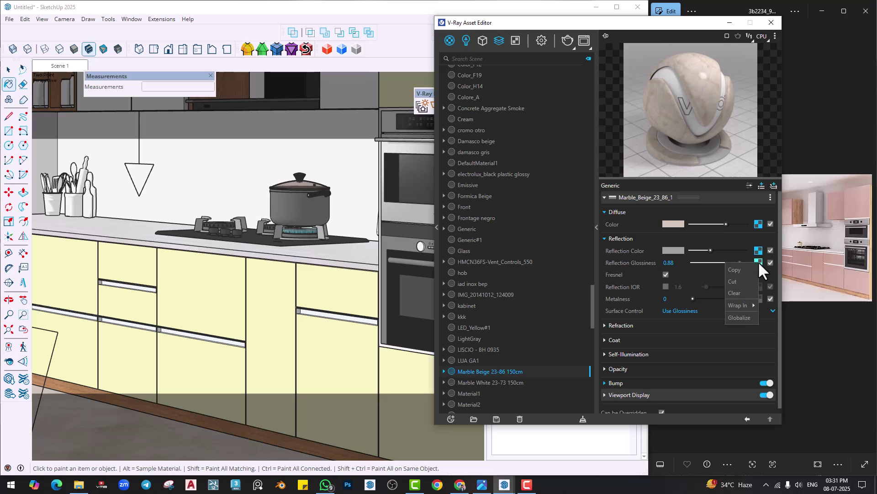
pyautogui.click(740, 291)
pyautogui.rightClick(758, 251)
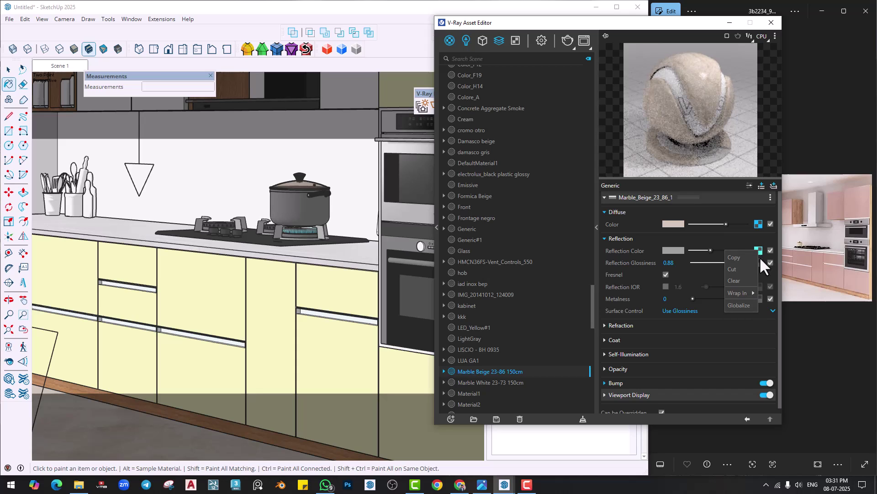
pyautogui.click(739, 280)
pyautogui.moveTo(719, 250)
pyautogui.mouseDown()
pyautogui.moveTo(749, 251)
pyautogui.moveTo(741, 263)
pyautogui.mouseUp()
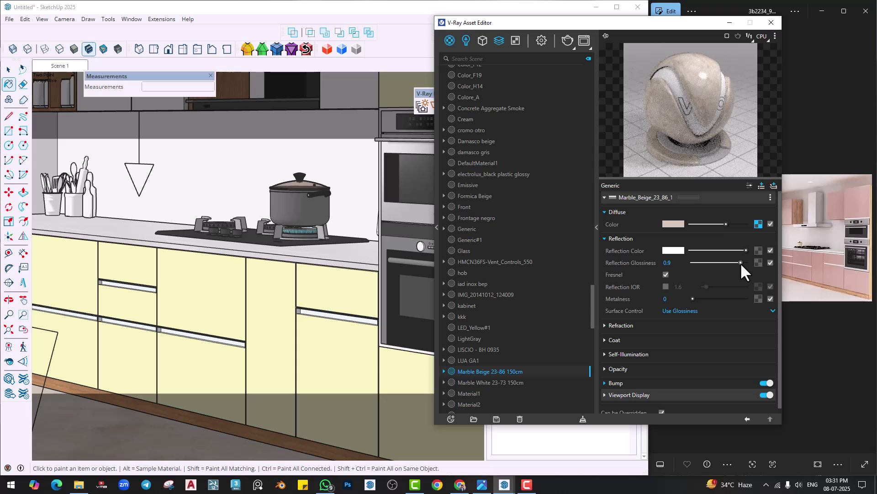
# Examine the floor and kitchen in a wider model view and check the previous render's full frame.
pyautogui.scroll(-3, 309, 300)
pyautogui.scroll(-5, 323, 289)
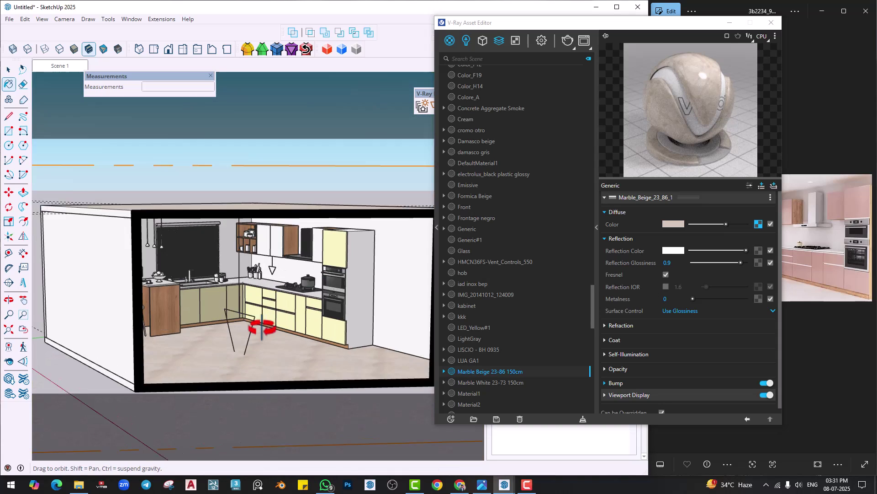
pyautogui.moveTo(322, 289)
pyautogui.mouseDown(button='middle')
pyautogui.moveTo(271, 311)
pyautogui.moveTo(183, 303)
pyautogui.moveTo(203, 300)
pyautogui.mouseUp(button='middle')
pyautogui.scroll(5, 167, 309)
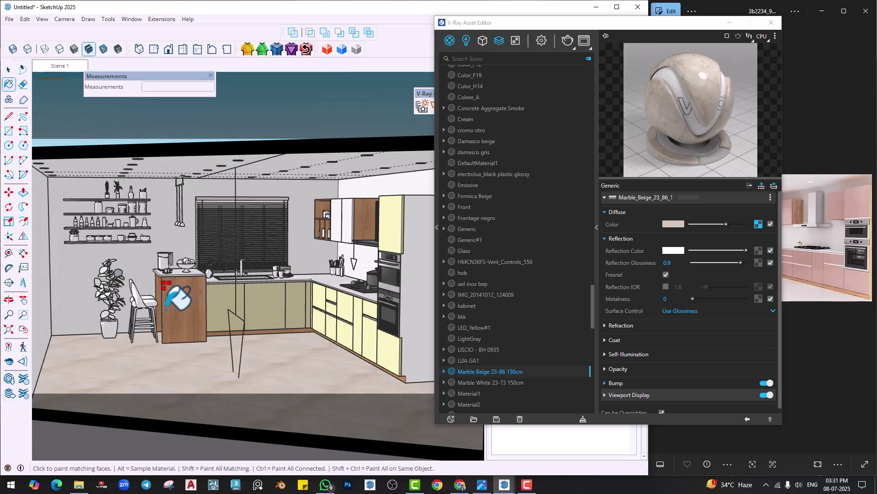
pyautogui.scroll(-3, 186, 322)
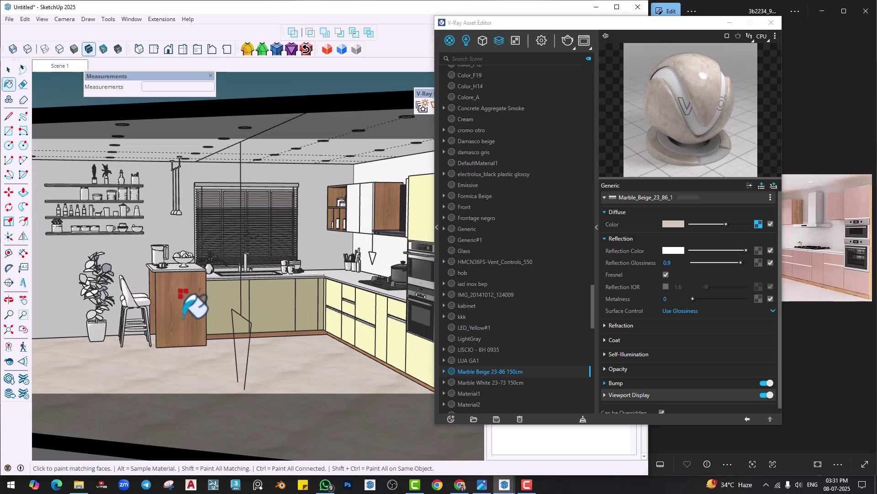
pyautogui.moveTo(560, 21); pyautogui.dragTo(592, 88)
pyautogui.click(571, 71)
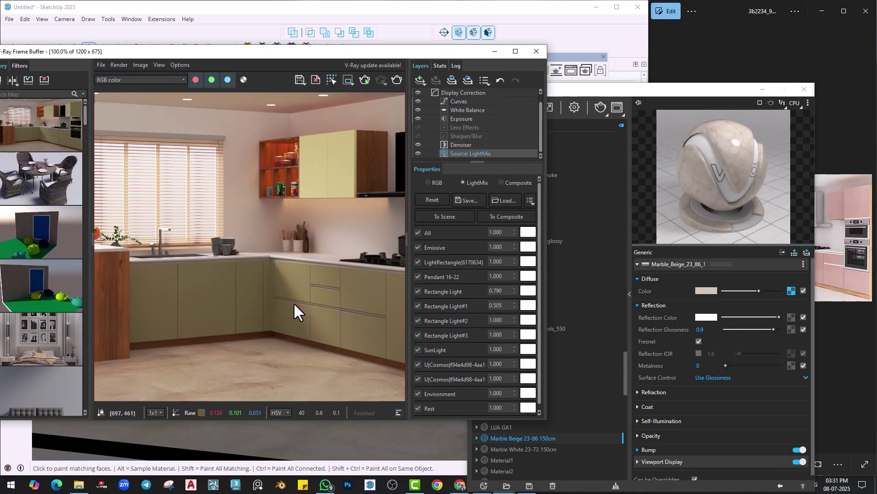
pyautogui.scroll(-1, 265, 248)
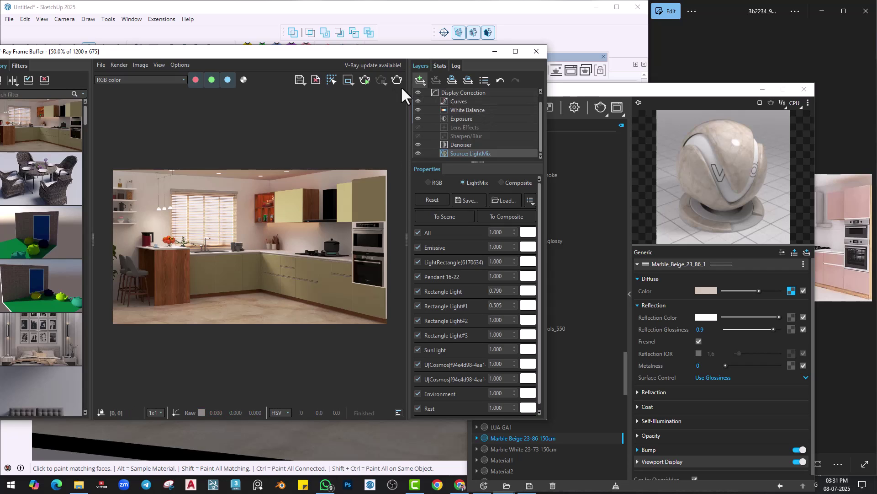
# Restore the Scene 1 camera view, render the kitchen with the updated floor material, and enlarge the render window.
pyautogui.click(536, 51)
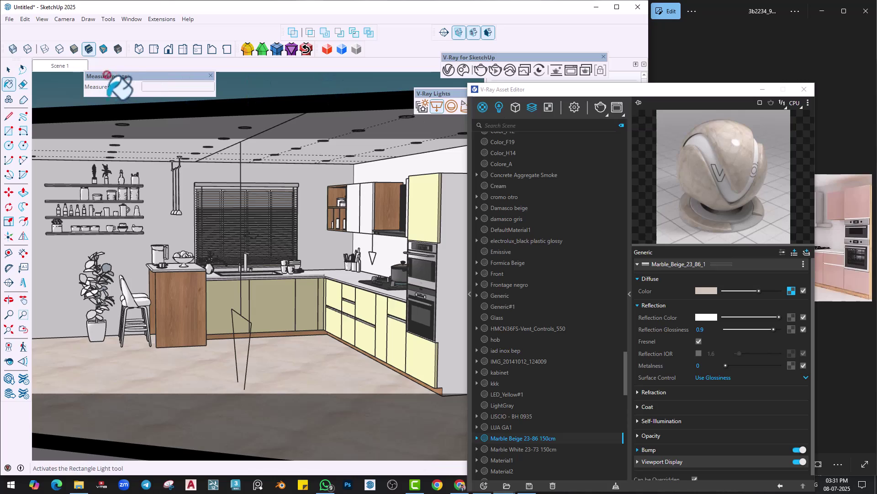
pyautogui.click(59, 65)
pyautogui.click(524, 52)
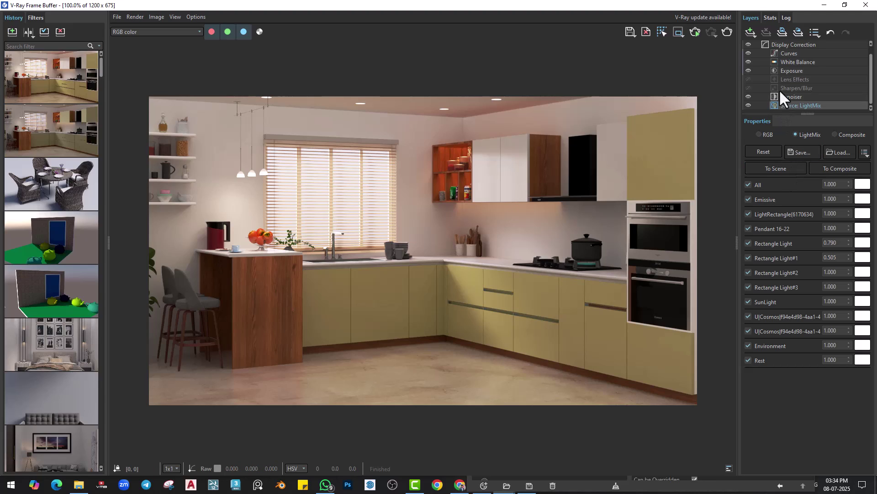
# Lower the Exposure layer's Highlight Burn to 0.282 in the frame buffer.
pyautogui.click(778, 73)
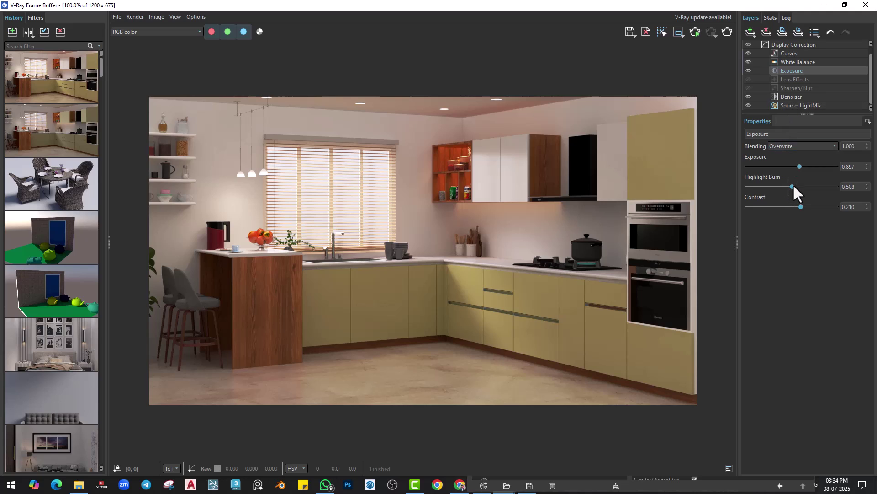
pyautogui.moveTo(792, 187); pyautogui.dragTo(778, 187)
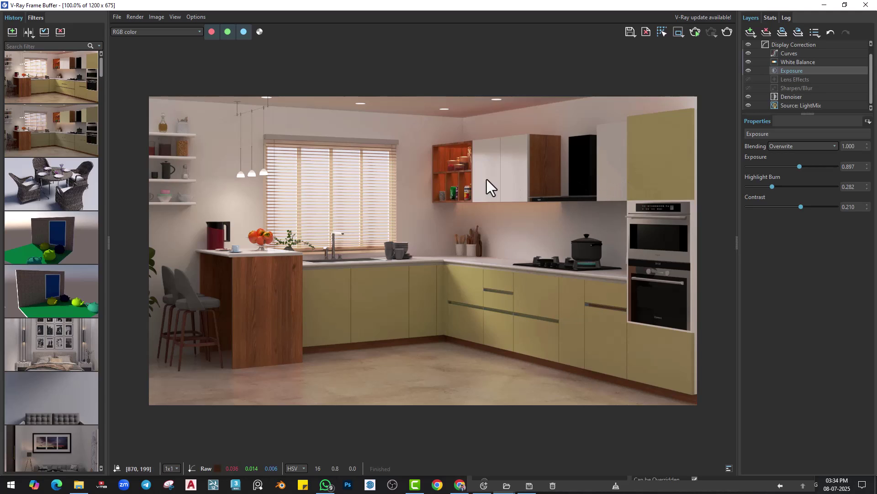
# Compare the new render with the previous one in a split A/B view, then end the comparison.
pyautogui.click(29, 33)
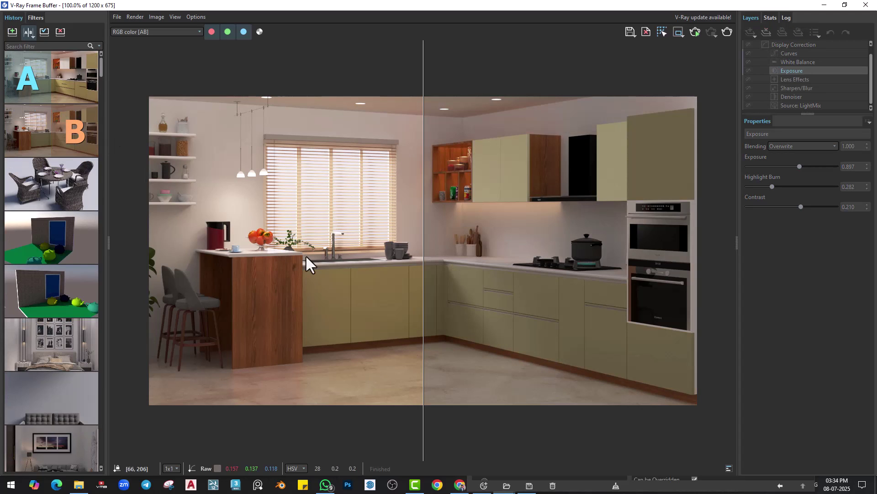
pyautogui.moveTo(425, 241); pyautogui.dragTo(434, 287)
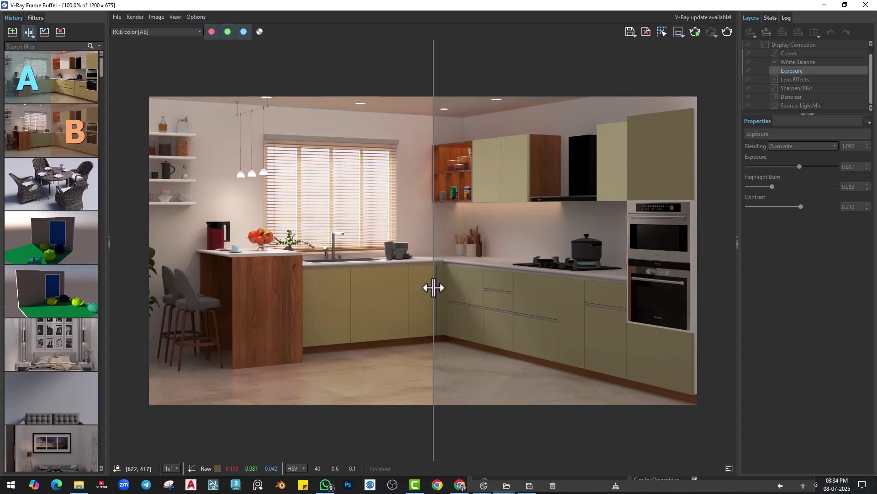
pyautogui.click(28, 32)
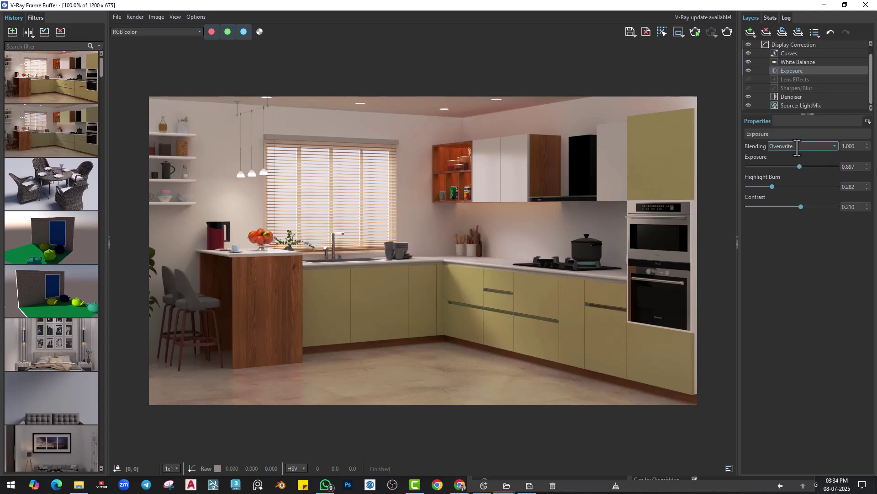
# Switch individual LightMix lights off and back on to check their effect on the render.
pyautogui.click(779, 104)
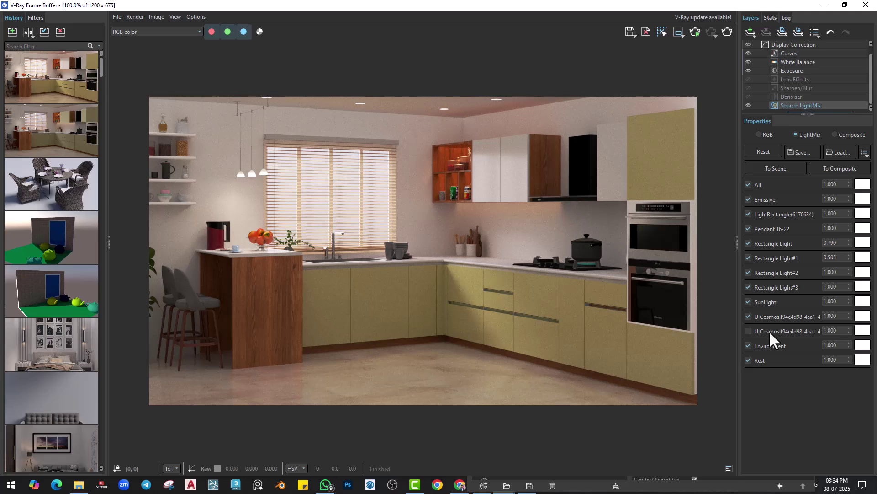
pyautogui.click(775, 213)
pyautogui.click(776, 213)
# Try a warm 4210 K colour on the Pendant 16-22 light in the LightMix, then reset it to white.
pyautogui.click(863, 227)
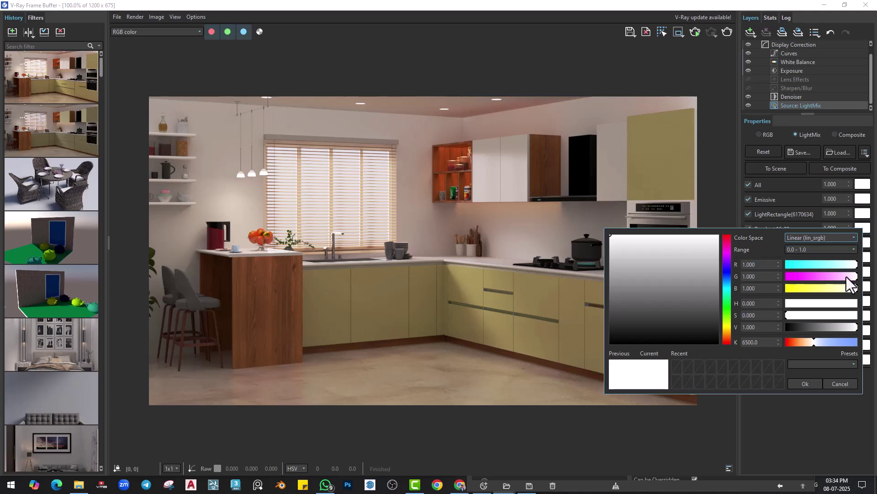
pyautogui.moveTo(813, 342); pyautogui.dragTo(801, 342)
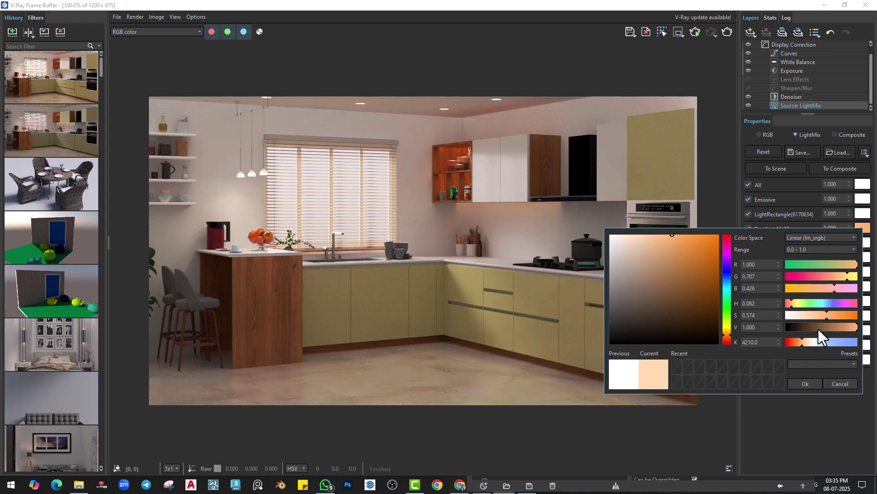
pyautogui.click(809, 383)
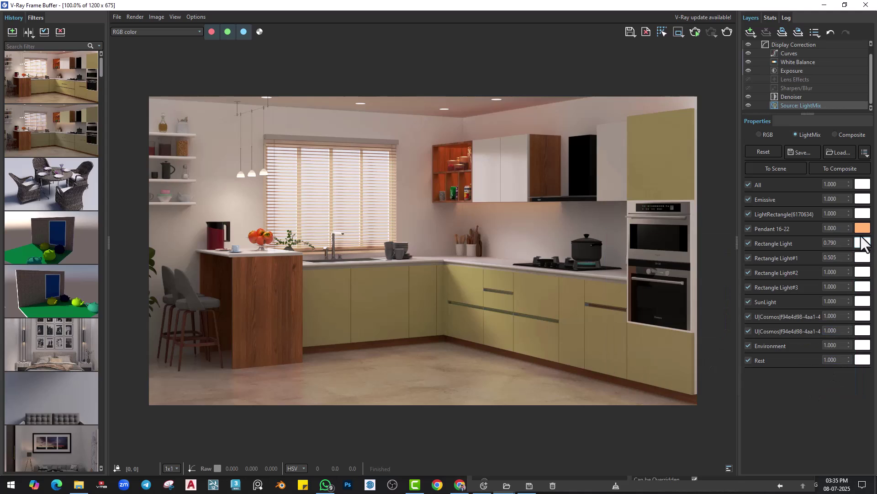
pyautogui.rightClick(861, 230)
# Raise the LightMix intensity of Rectangle Light to 1.005 and Rectangle Light#1 to 0.800.
pyautogui.moveTo(848, 242); pyautogui.dragTo(847, 211)
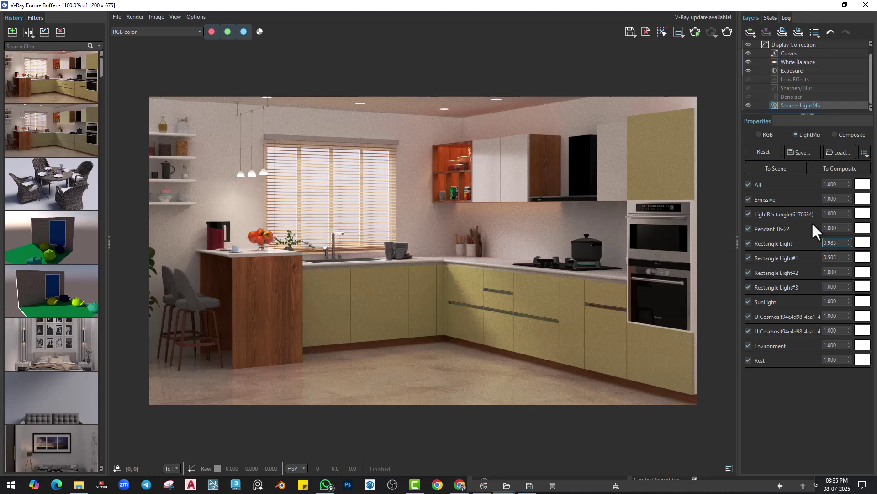
pyautogui.click(849, 246)
pyautogui.click(849, 246)
pyautogui.moveTo(849, 257); pyautogui.dragTo(847, 223)
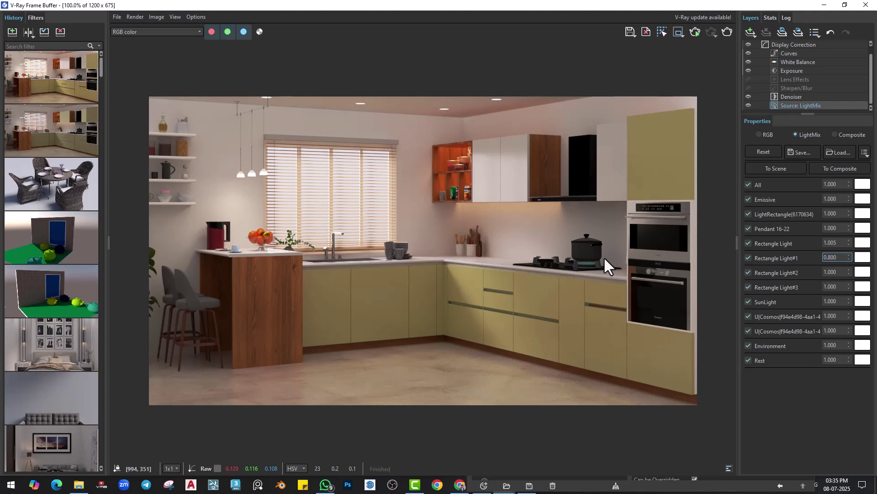